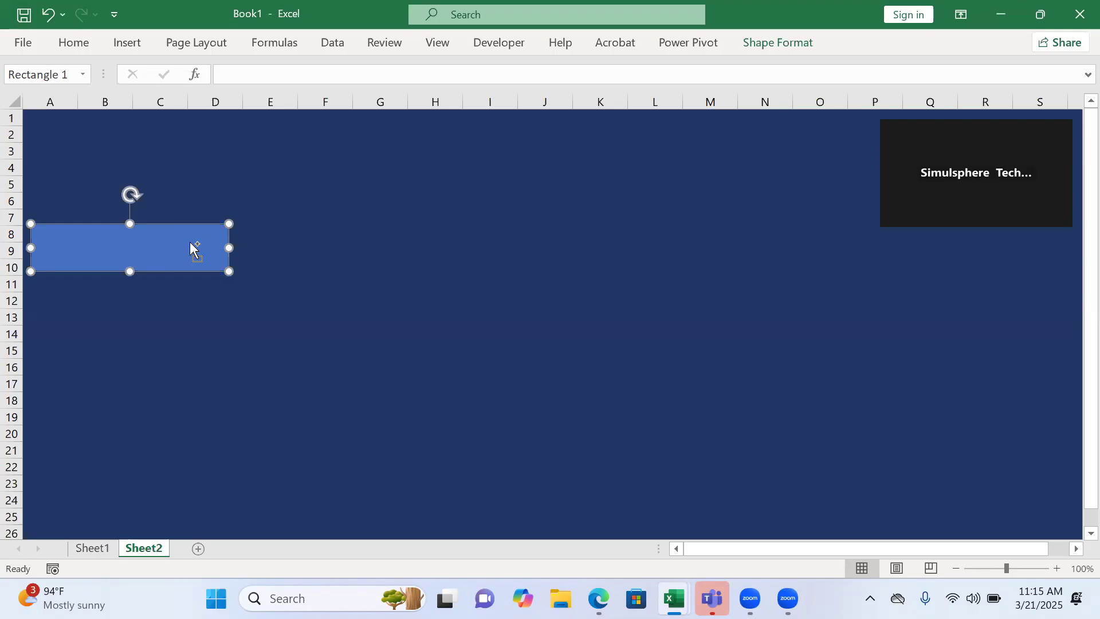
Duplicate the blue rectangle on Sheet2 until there are six copies stacked in one column below each other.
{"action": "left_click_drag", "start_coordinate": [190, 241], "coordinate": [174, 284]}
{"action": "key", "text": "ctrl+d"}
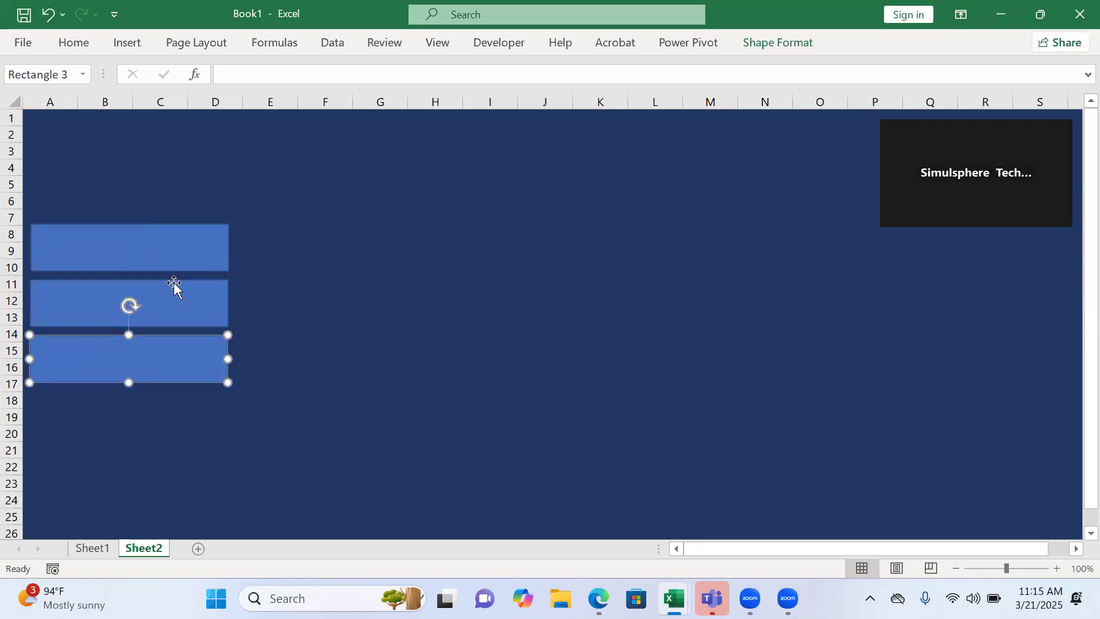
{"action": "key", "text": "ctrl+d"}
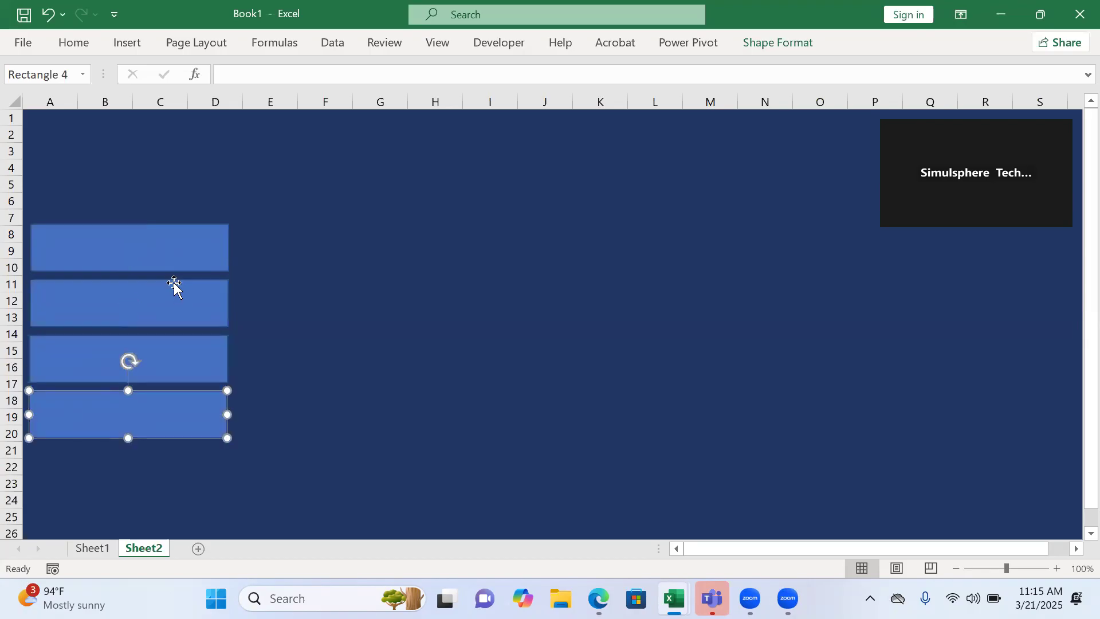
{"action": "key", "text": "ctrl+d"}
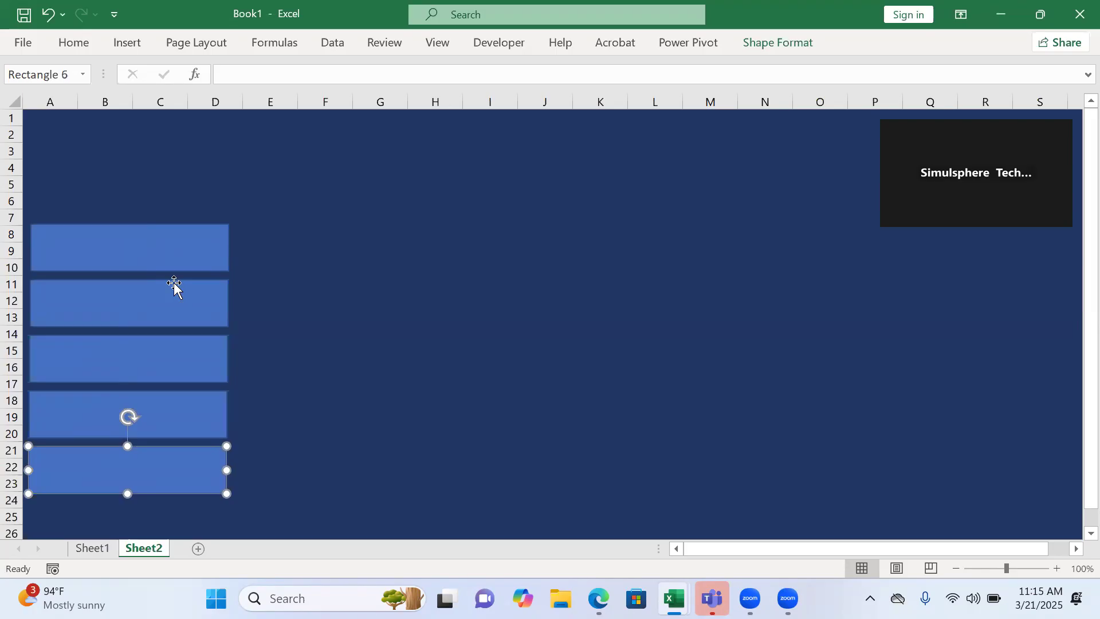
{"action": "key", "text": "ctrl+d"}
Move the six rectangles up individually so the stack starts at row 6 and ends around row 25.
{"action": "left_click_drag", "start_coordinate": [185, 258], "coordinate": [182, 232]}
{"action": "left_click_drag", "start_coordinate": [177, 295], "coordinate": [177, 267]}
{"action": "left_click_drag", "start_coordinate": [180, 346], "coordinate": [177, 318]}
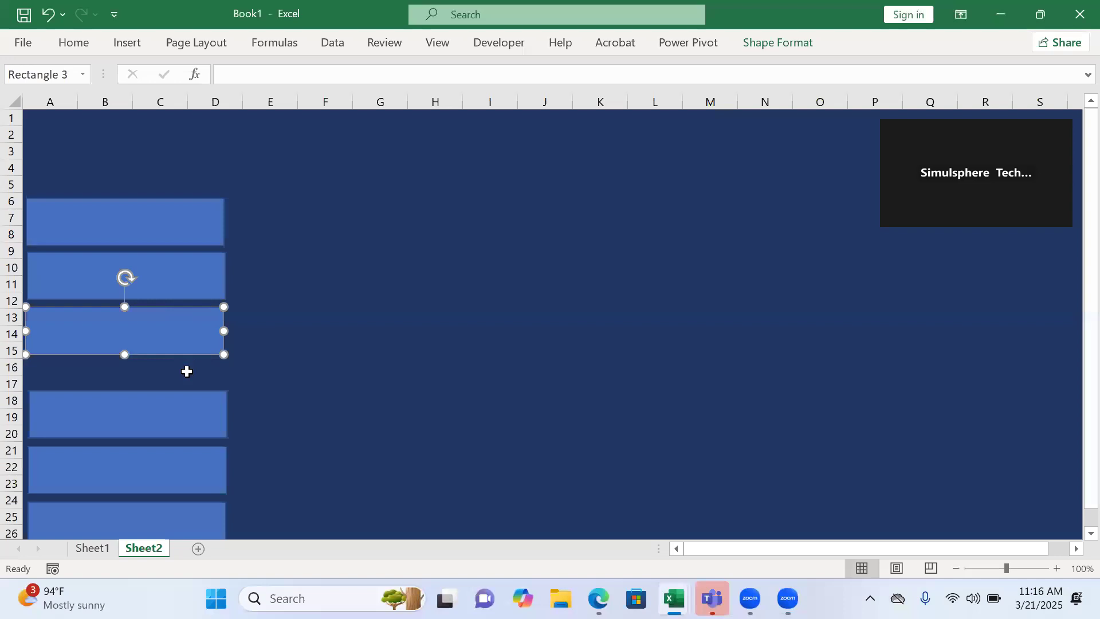
{"action": "left_click_drag", "start_coordinate": [181, 408], "coordinate": [176, 392]}
{"action": "left_click_drag", "start_coordinate": [183, 478], "coordinate": [179, 459]}
{"action": "left_click_drag", "start_coordinate": [179, 515], "coordinate": [178, 497]}
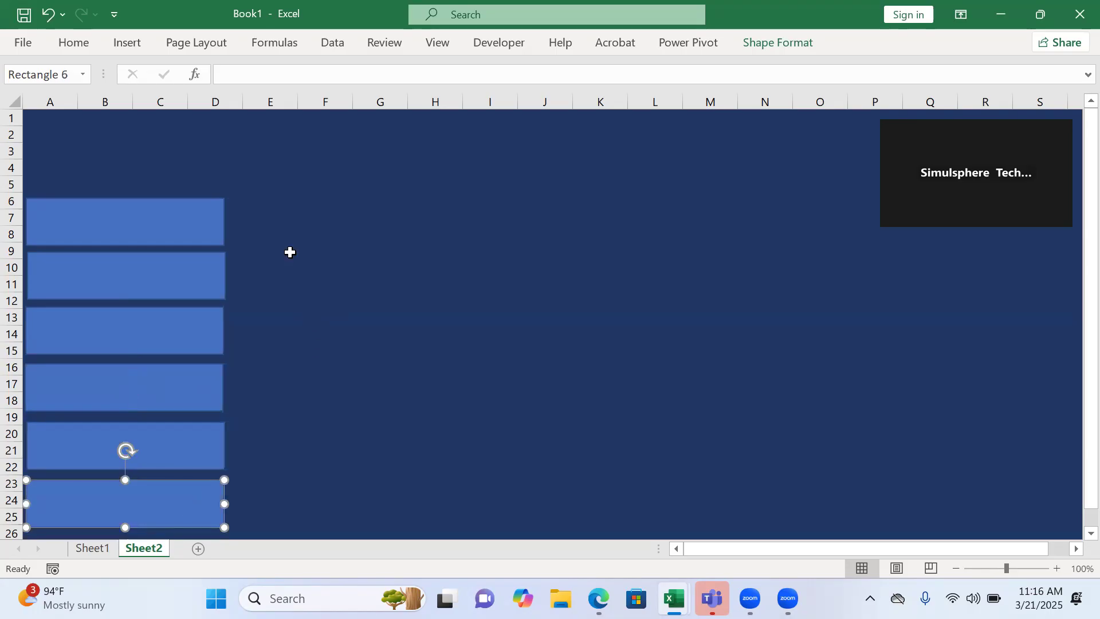
Select all six rectangles and distribute them vertically.
{"action": "left_click", "coordinate": [198, 228]}
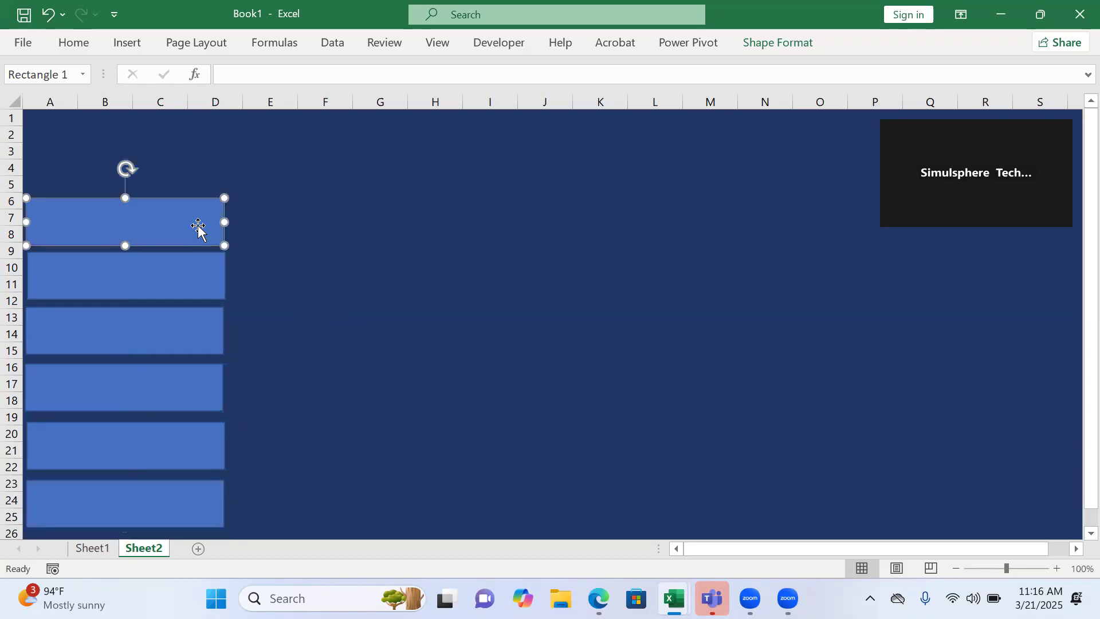
{"action": "left_click", "coordinate": [189, 269], "text": "ctrl"}
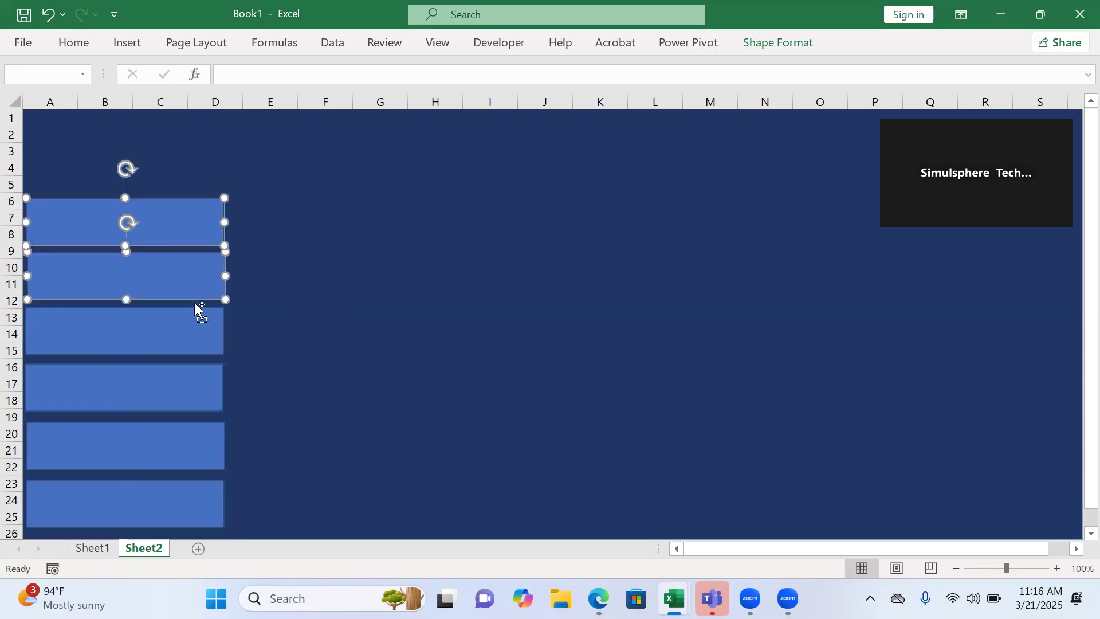
{"action": "left_click", "coordinate": [195, 322], "text": "ctrl"}
{"action": "left_click", "coordinate": [197, 392], "text": "ctrl"}
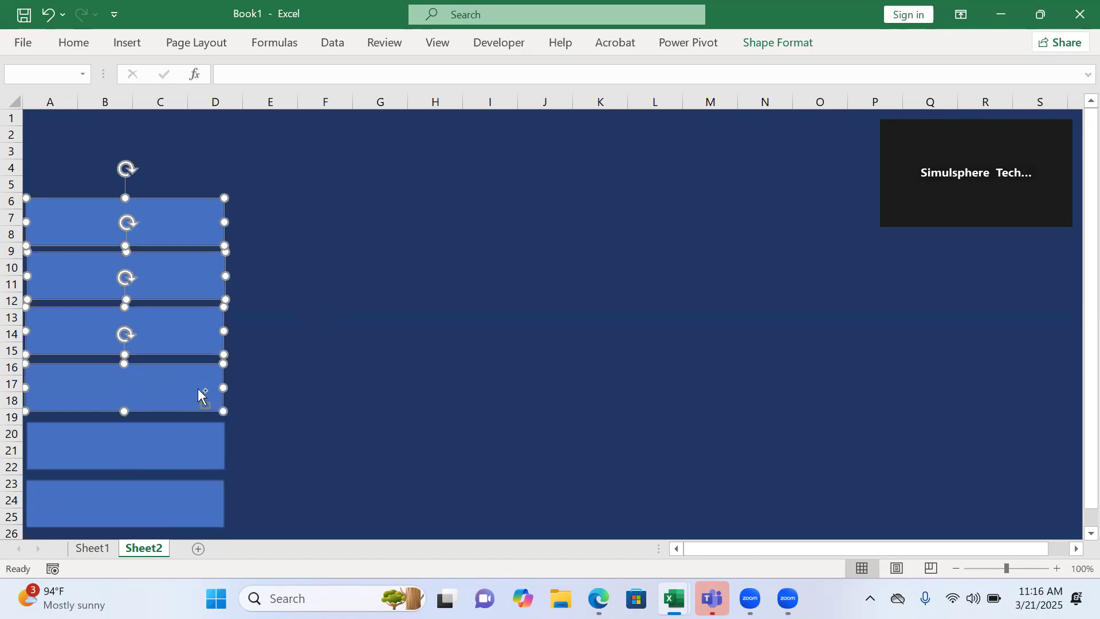
{"action": "left_click", "coordinate": [198, 452], "text": "ctrl"}
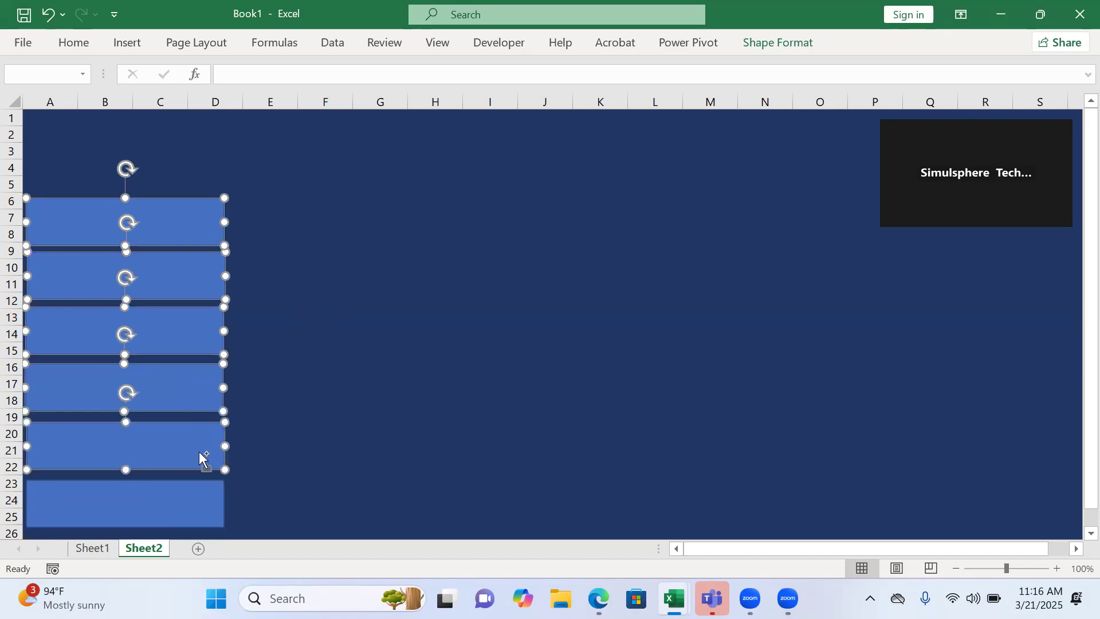
{"action": "left_click", "coordinate": [194, 485], "text": "ctrl"}
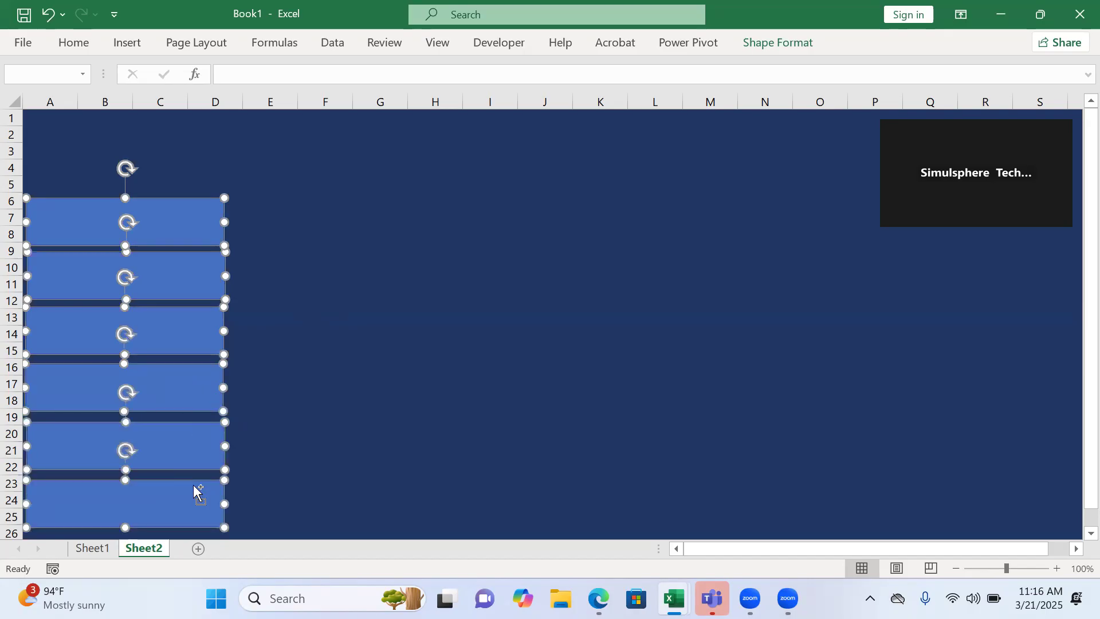
{"action": "left_click", "coordinate": [783, 44]}
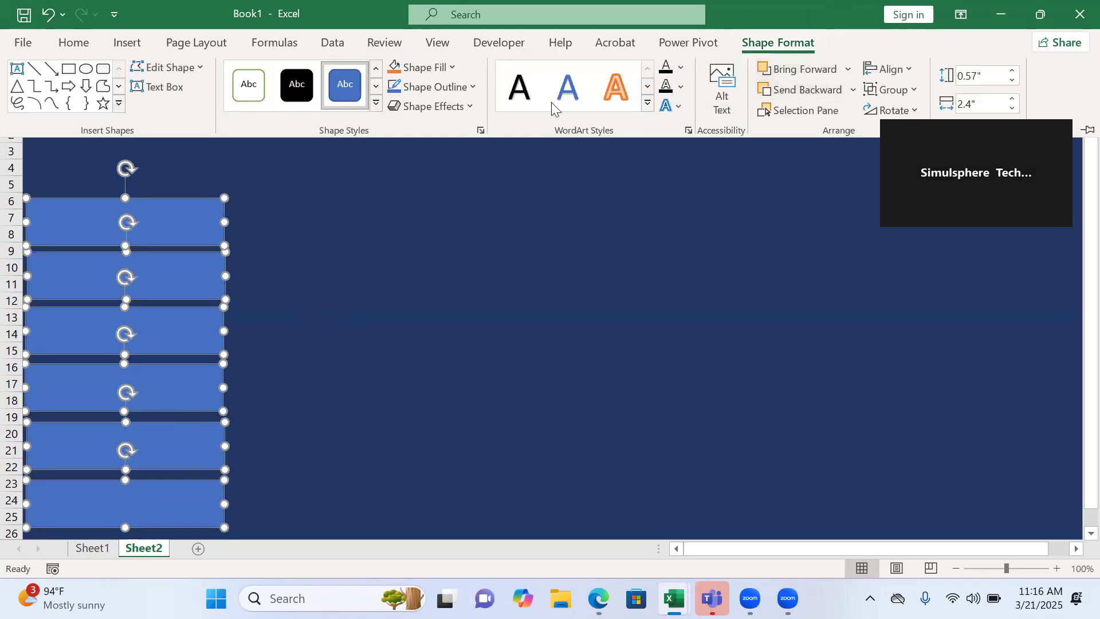
{"action": "left_click", "coordinate": [909, 71]}
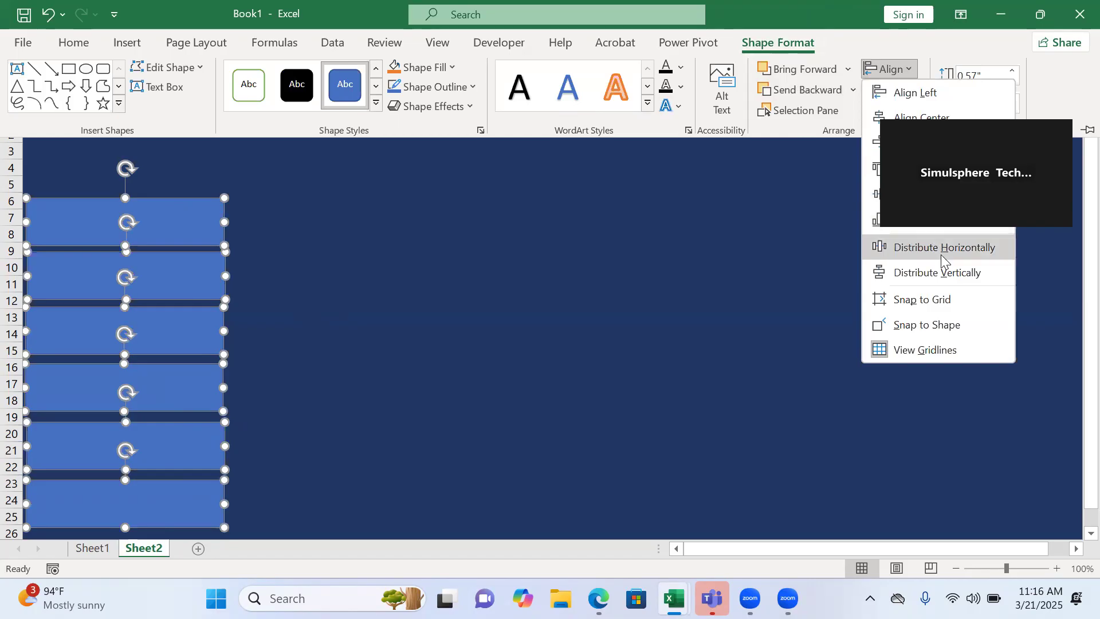
{"action": "left_click", "coordinate": [942, 274]}
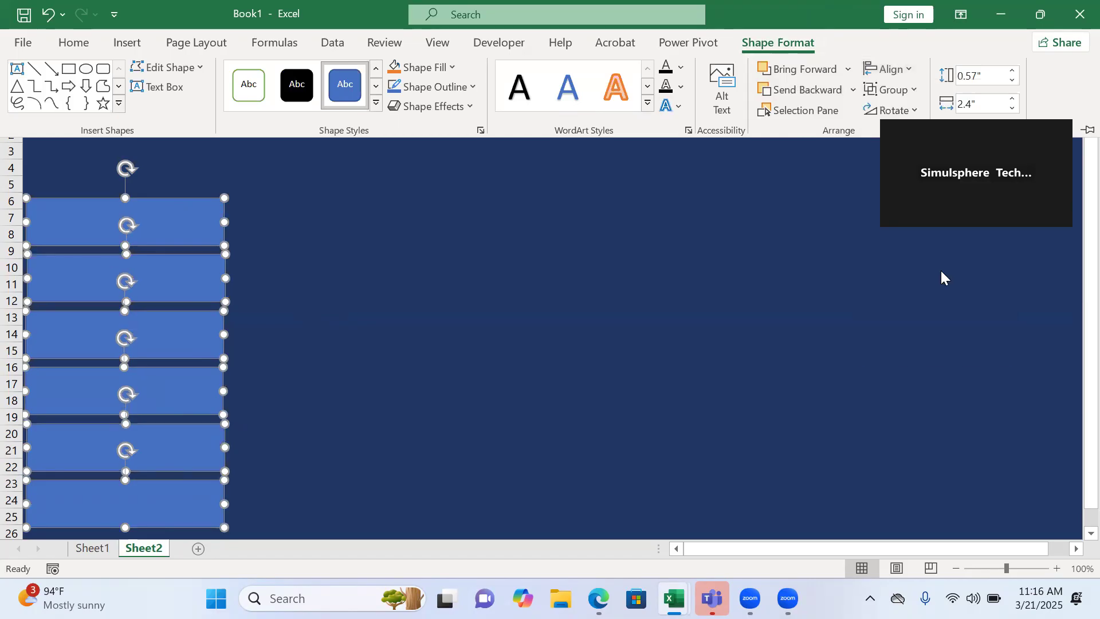
Distribute the six selected rectangles horizontally and align them by their centers.
{"action": "left_click", "coordinate": [910, 71]}
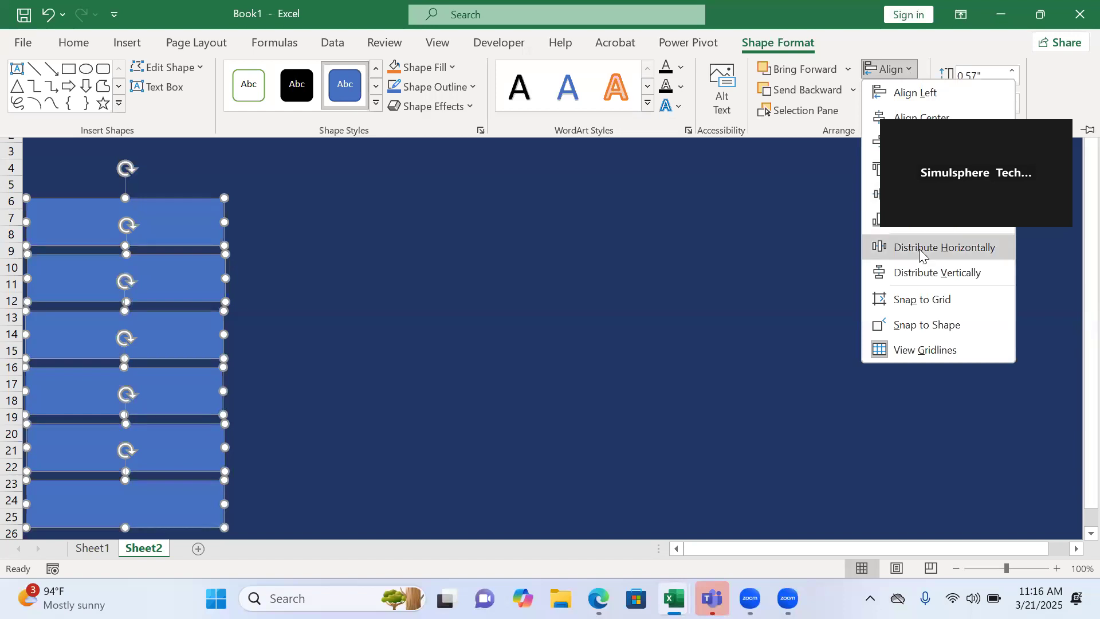
{"action": "left_click", "coordinate": [919, 249]}
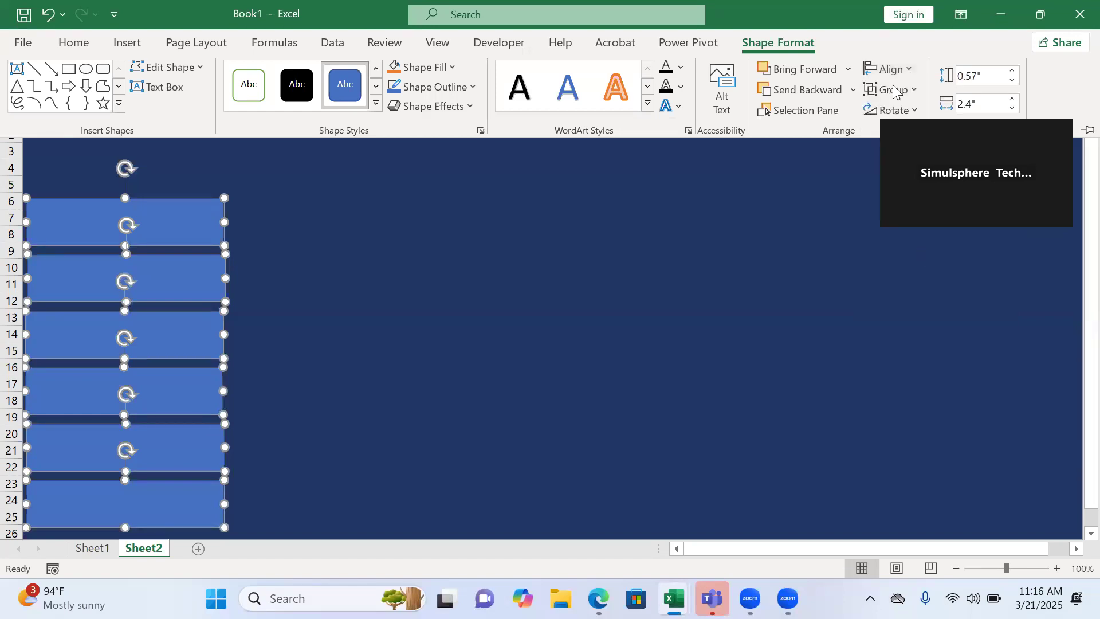
{"action": "left_click", "coordinate": [910, 70]}
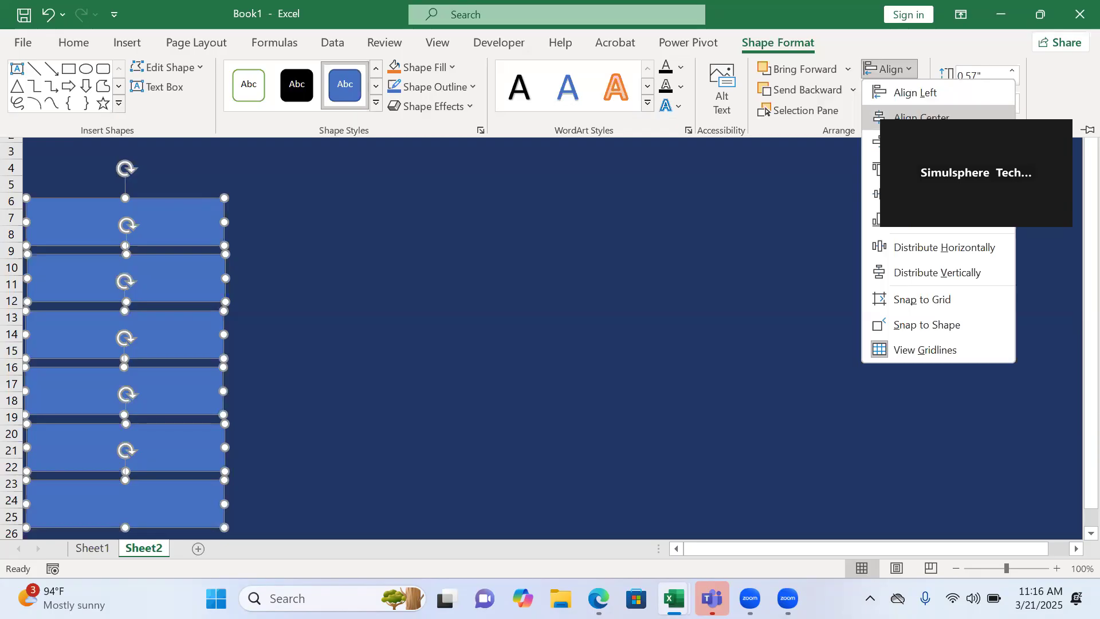
{"action": "left_click", "coordinate": [921, 117]}
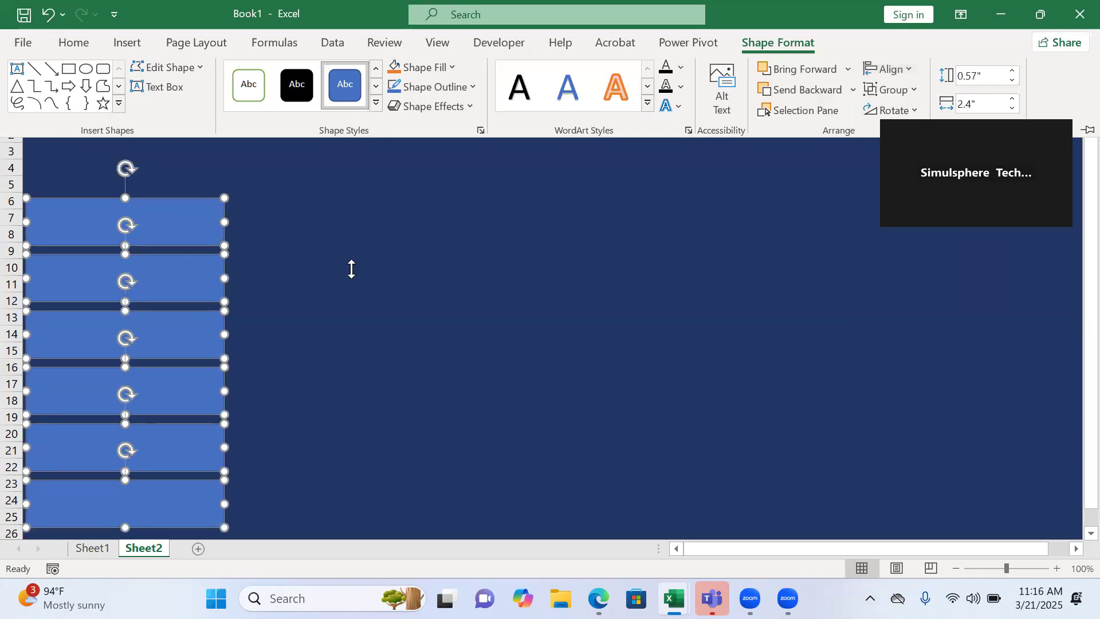
{"action": "left_click", "coordinate": [293, 332]}
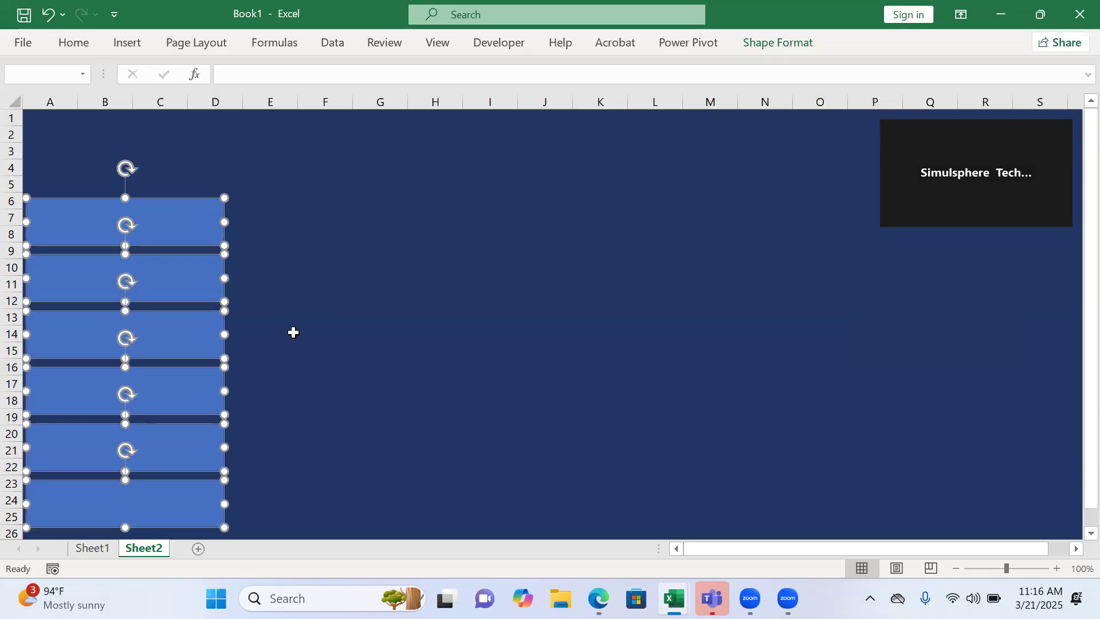
{"action": "left_click", "coordinate": [294, 332]}
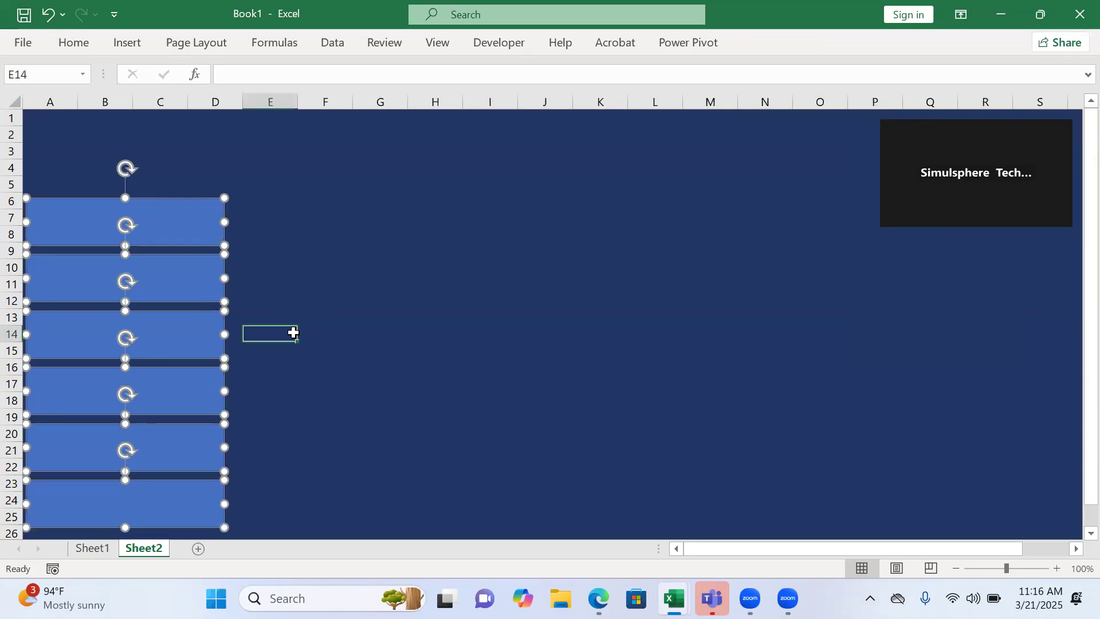
Draw a text box about 2.11" wide and 0.27" high inside the upper part of the topmost rectangle.
{"action": "left_click", "coordinate": [122, 45]}
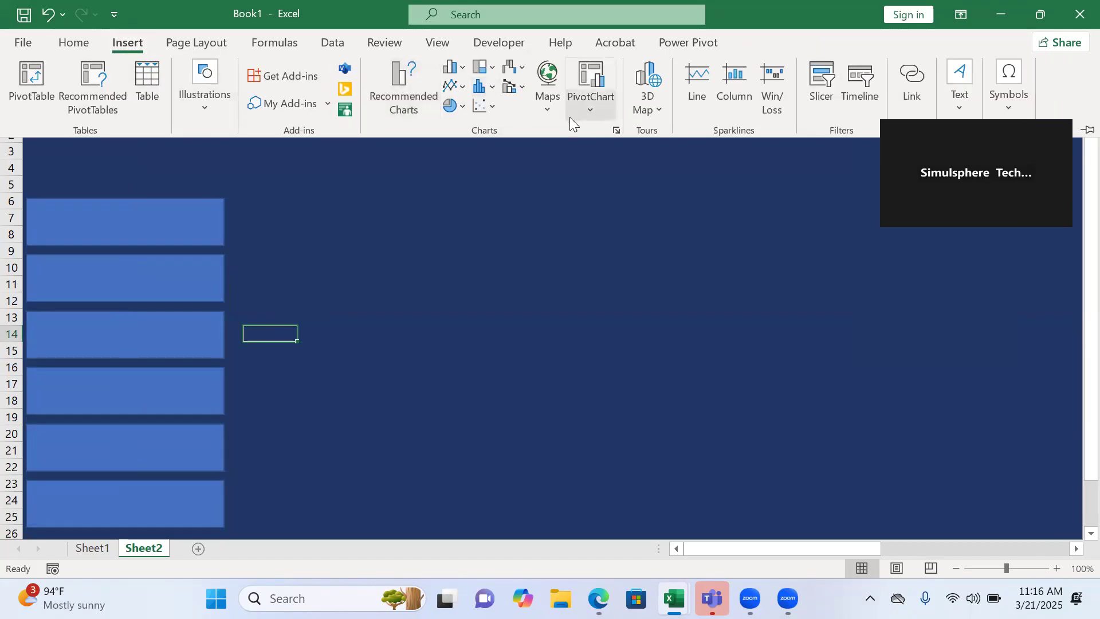
{"action": "left_click", "coordinate": [953, 102]}
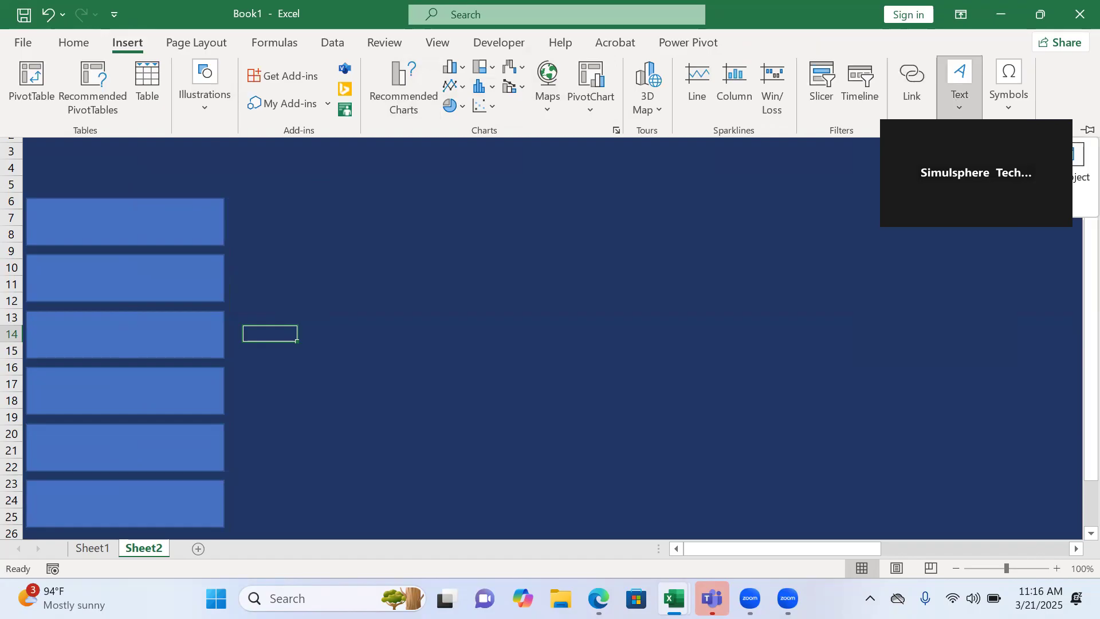
{"action": "left_click_drag", "start_coordinate": [36, 205], "coordinate": [210, 223]}
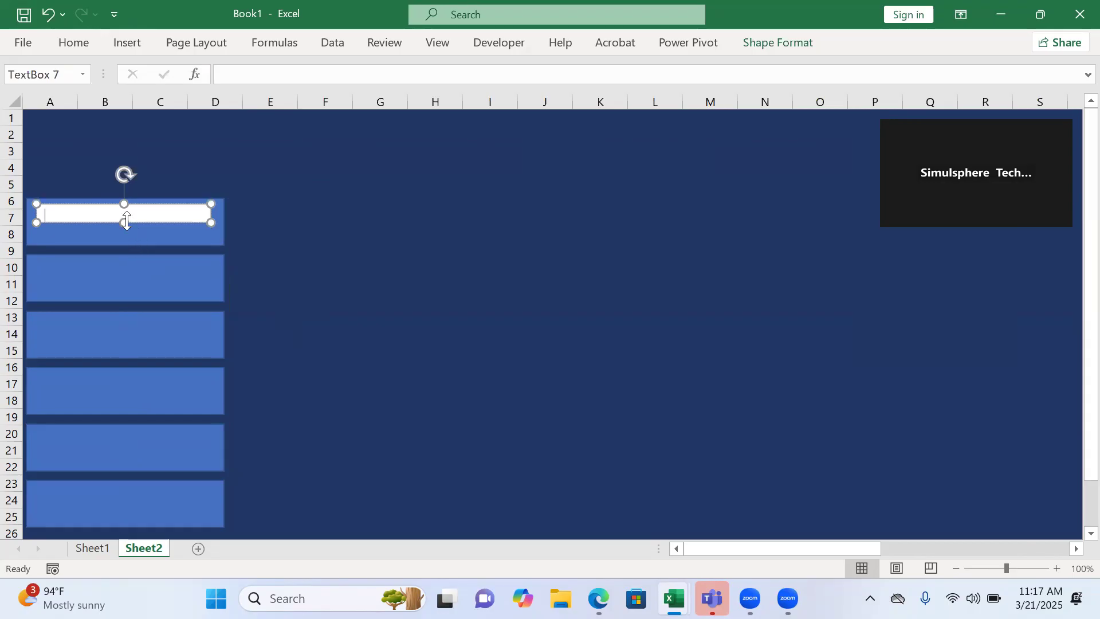
{"action": "left_click_drag", "start_coordinate": [126, 222], "coordinate": [127, 227]}
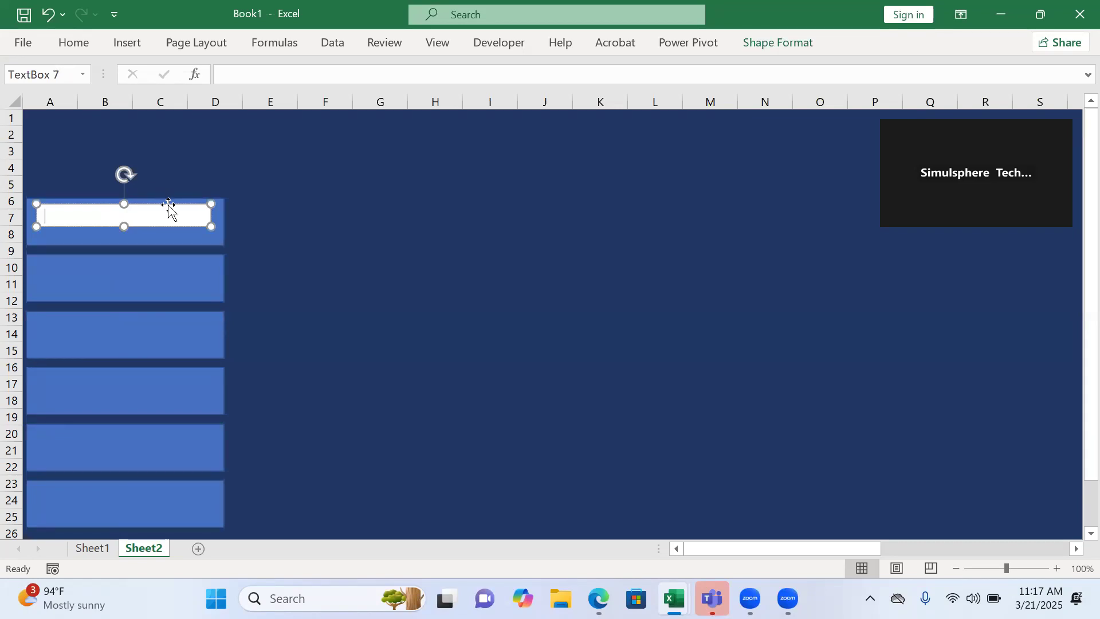
Remove the fill and the outline from the text box, using No Fill and No Outline.
{"action": "left_click", "coordinate": [128, 46]}
{"action": "left_click", "coordinate": [135, 42]}
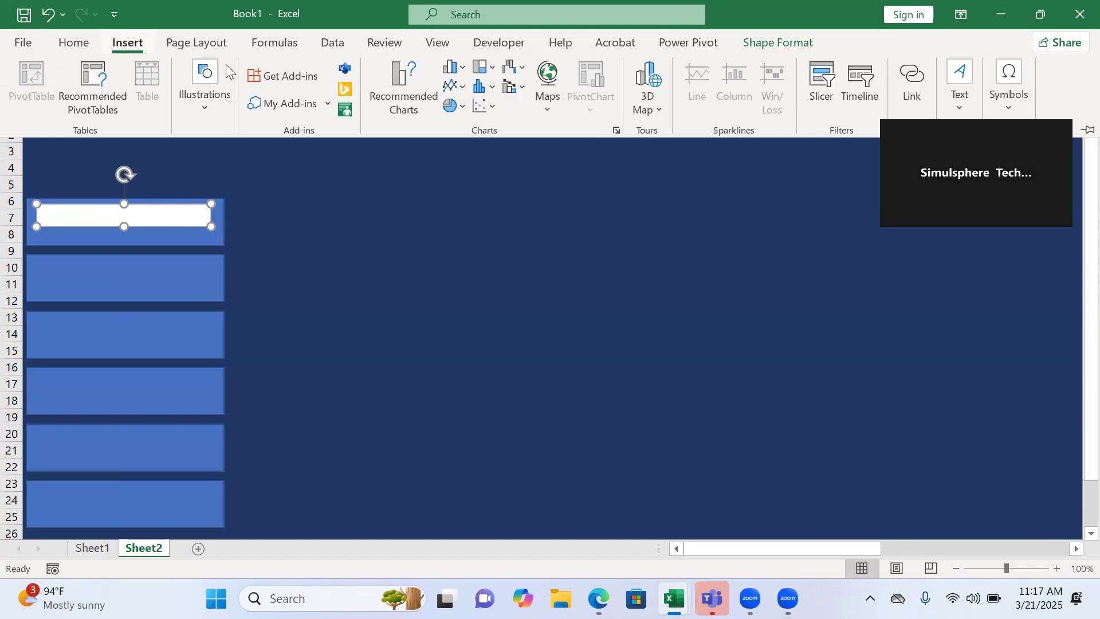
{"action": "left_click", "coordinate": [82, 46]}
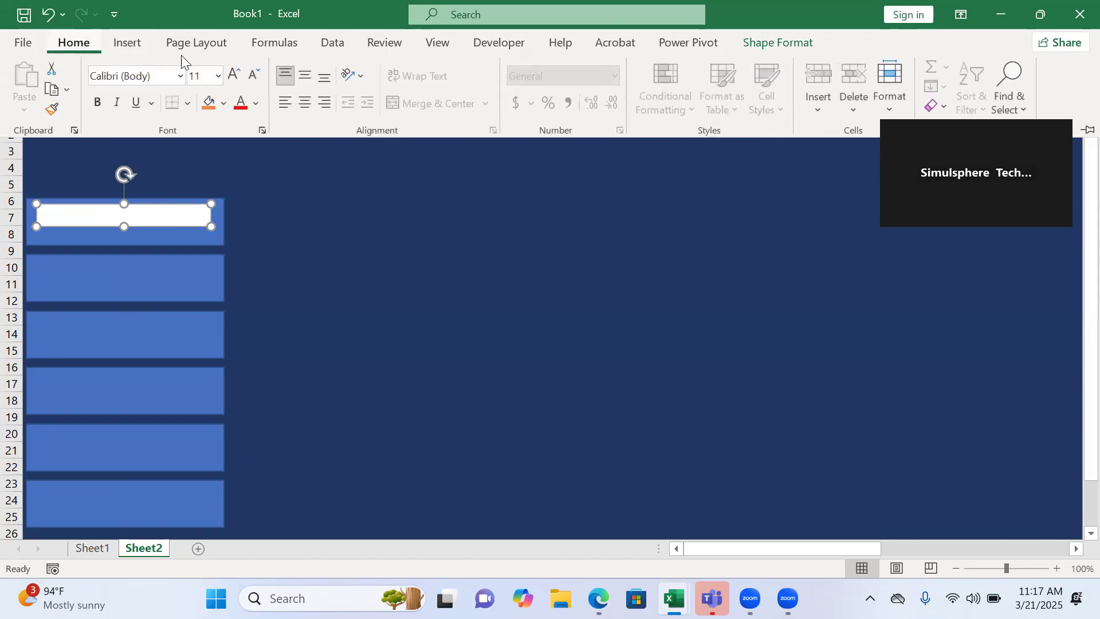
{"action": "left_click", "coordinate": [792, 44]}
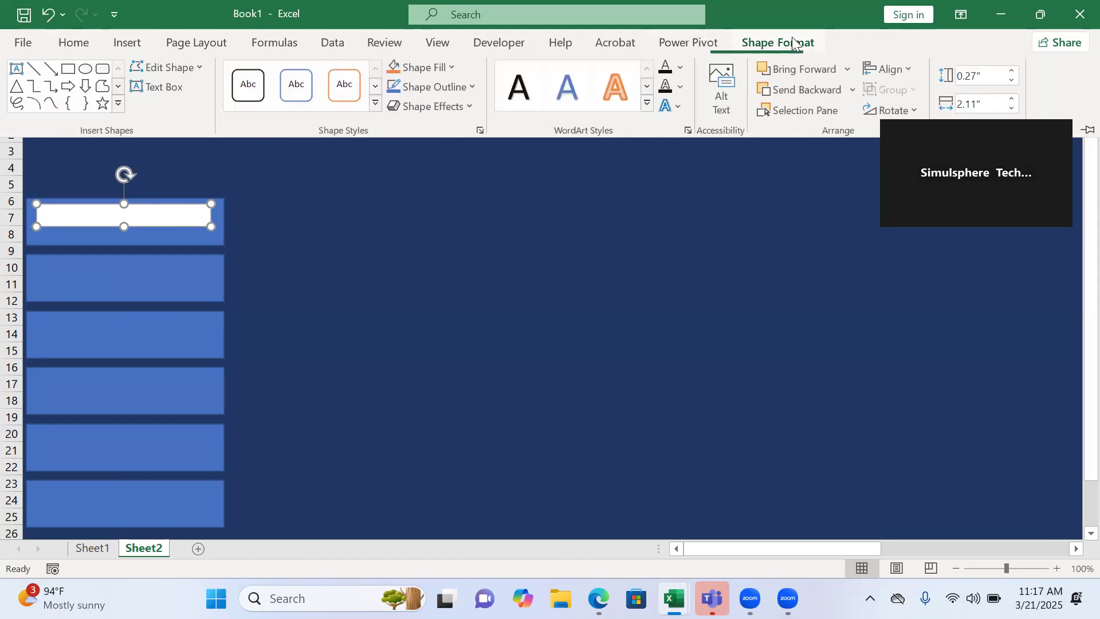
{"action": "left_click", "coordinate": [453, 68]}
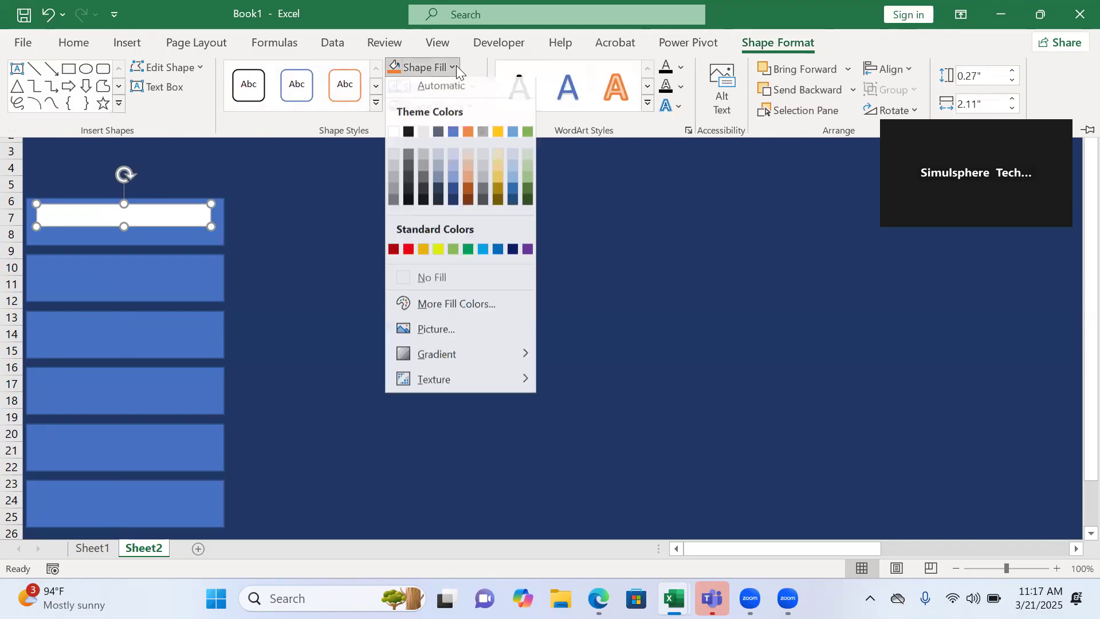
{"action": "left_click", "coordinate": [401, 280]}
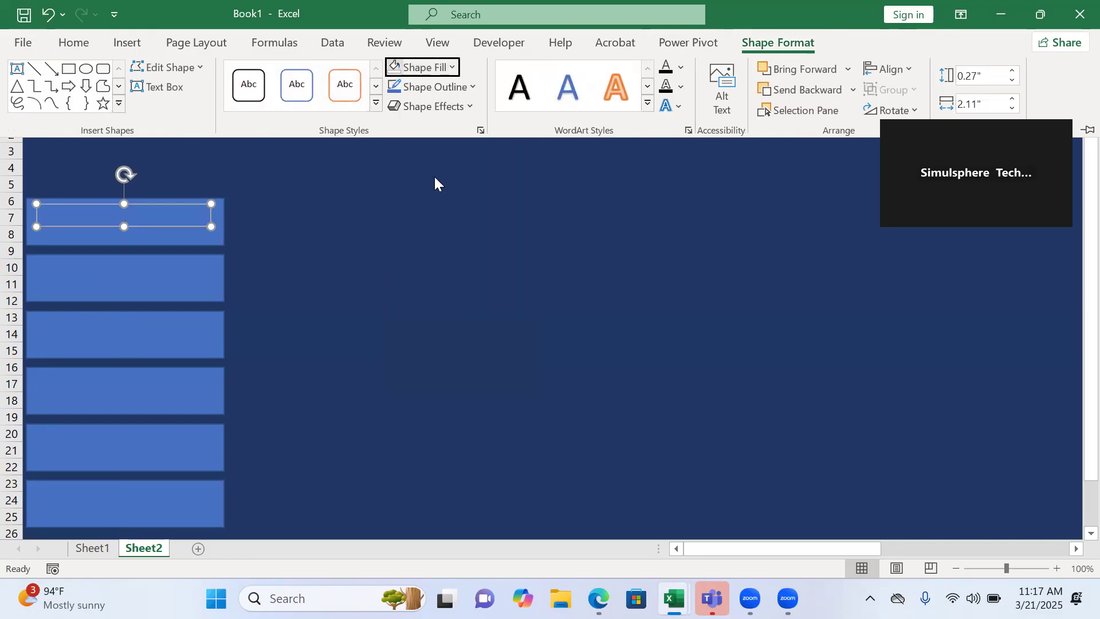
{"action": "left_click", "coordinate": [469, 89]}
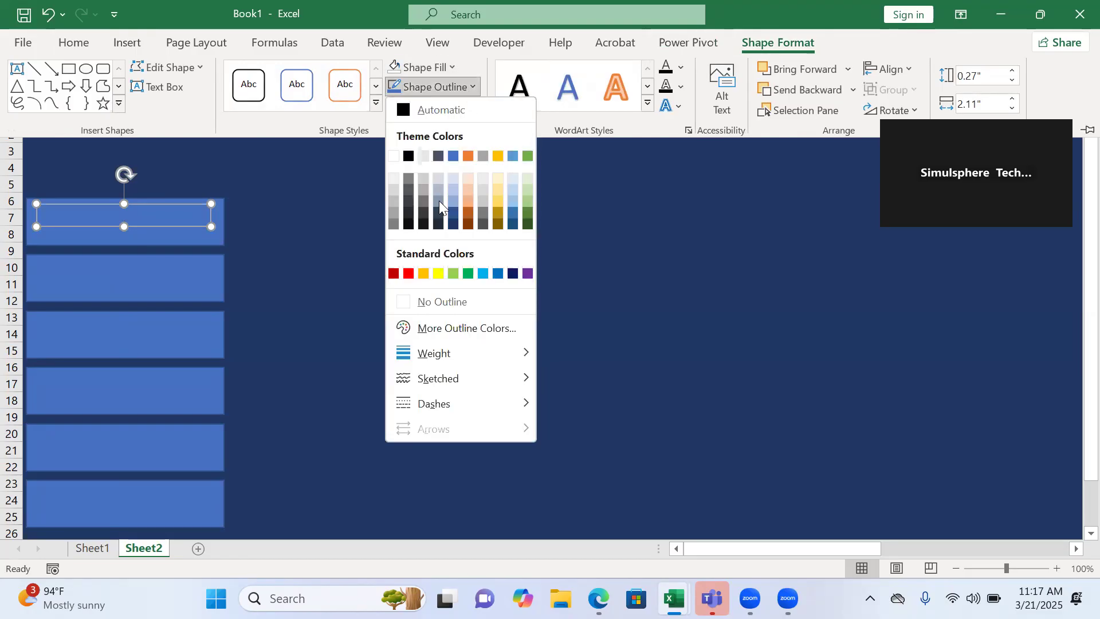
{"action": "left_click", "coordinate": [433, 304]}
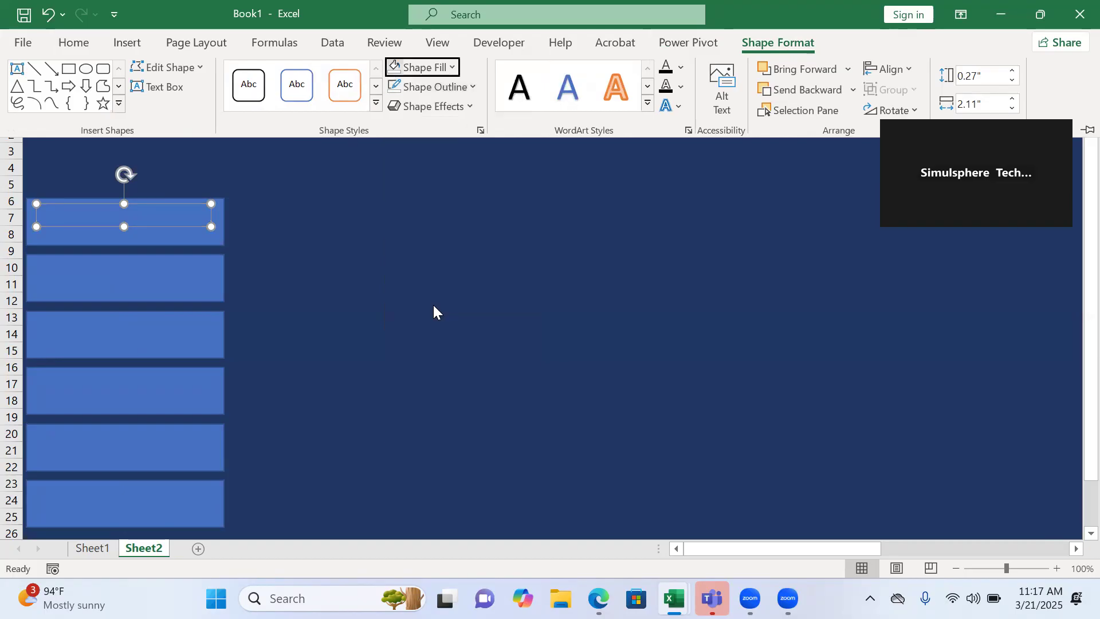
Check Sheet1's upper pivot table for the cells holding the heading and value of Canada's total food production index.
{"action": "left_click", "coordinate": [68, 216]}
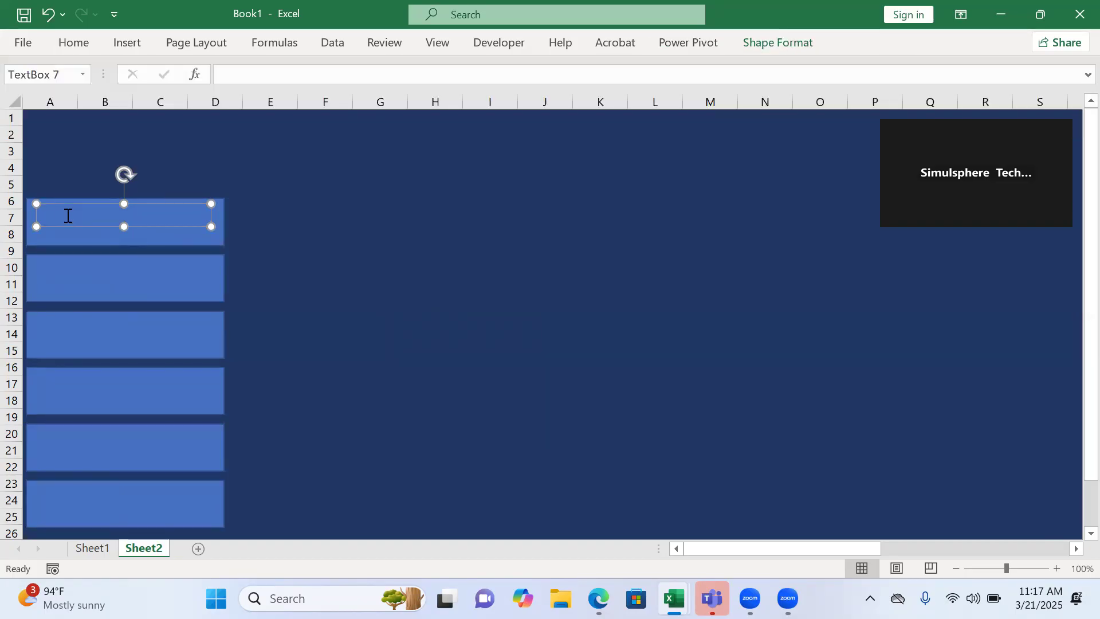
{"action": "left_click", "coordinate": [237, 78]}
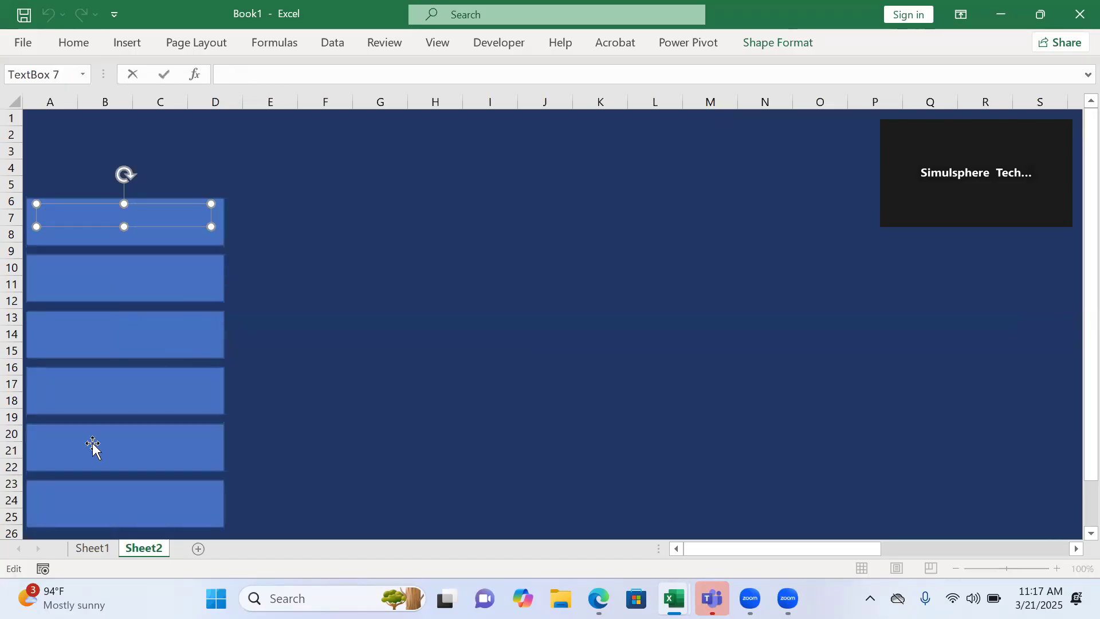
{"action": "left_click", "coordinate": [92, 547]}
{"action": "left_click", "coordinate": [91, 548]}
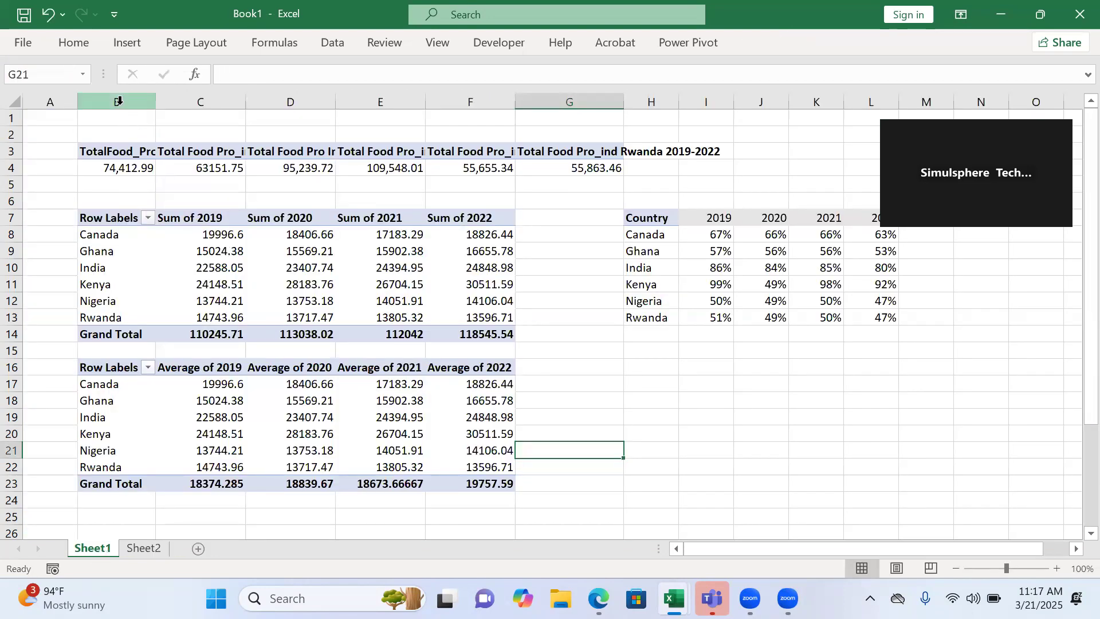
{"action": "mouse_move", "coordinate": [119, 171]}
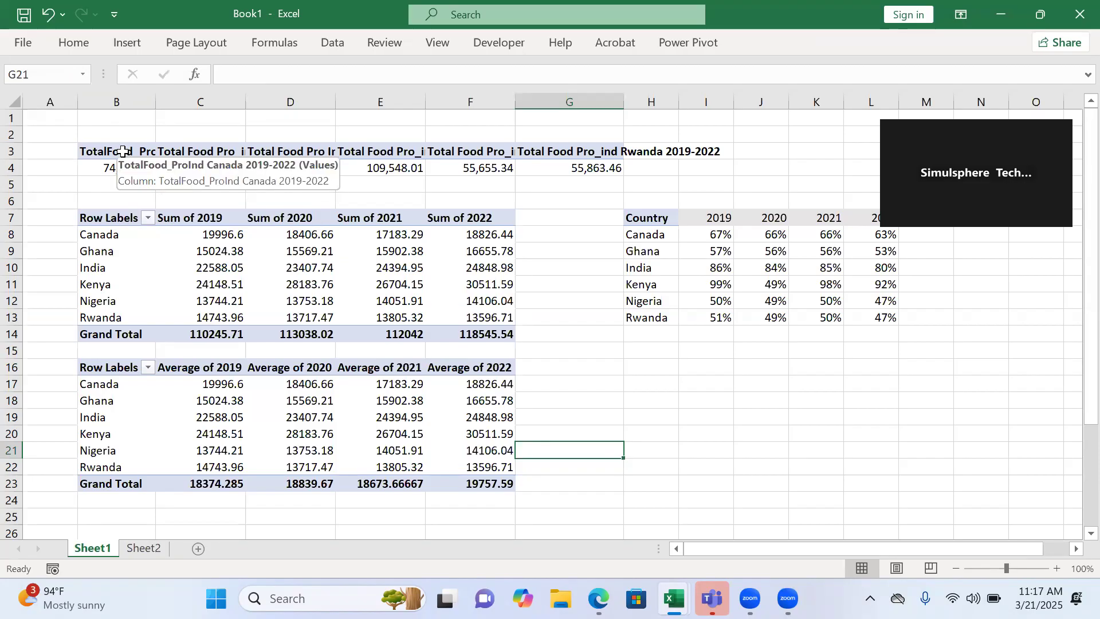
{"action": "left_click", "coordinate": [108, 174]}
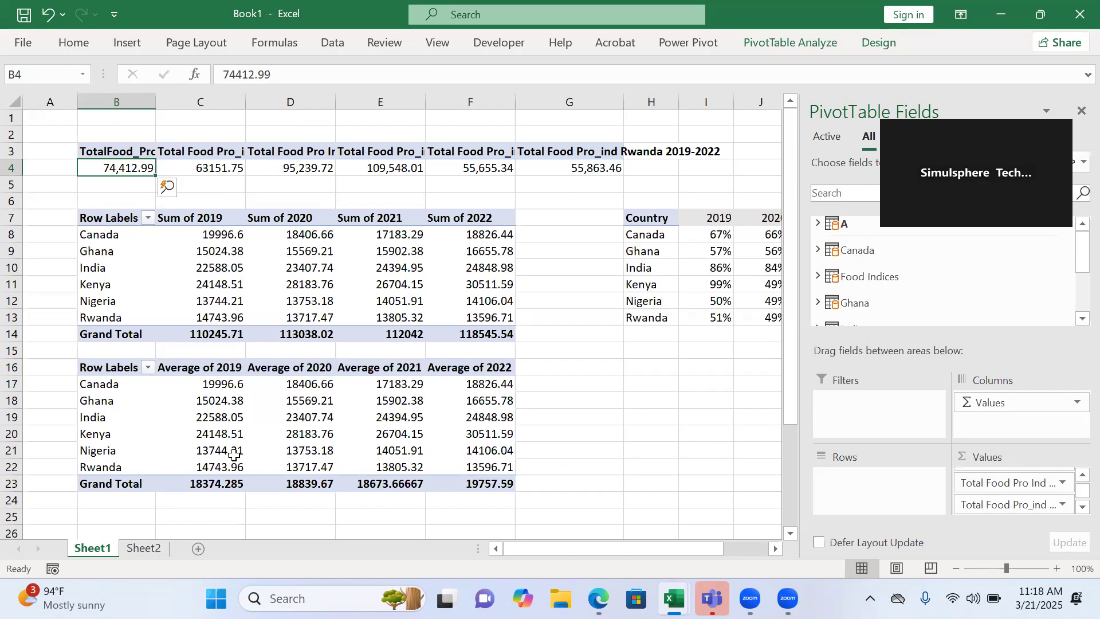
{"action": "left_click", "coordinate": [152, 555]}
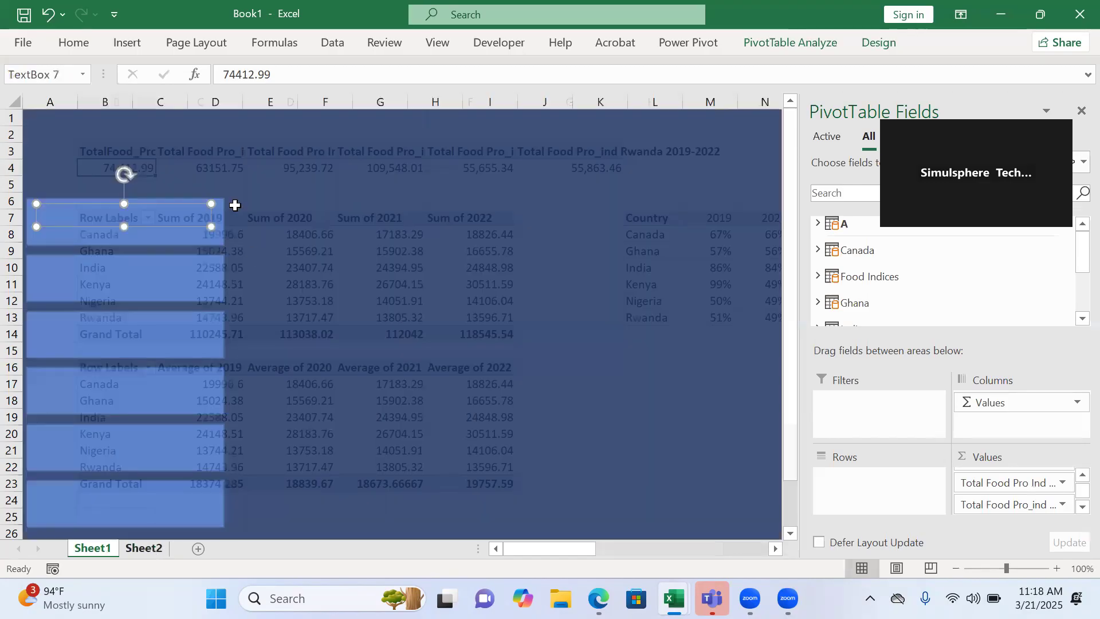
Try to link the text box in the topmost rectangle to the heading cell with the formula =B3.
{"action": "left_click", "coordinate": [256, 78]}
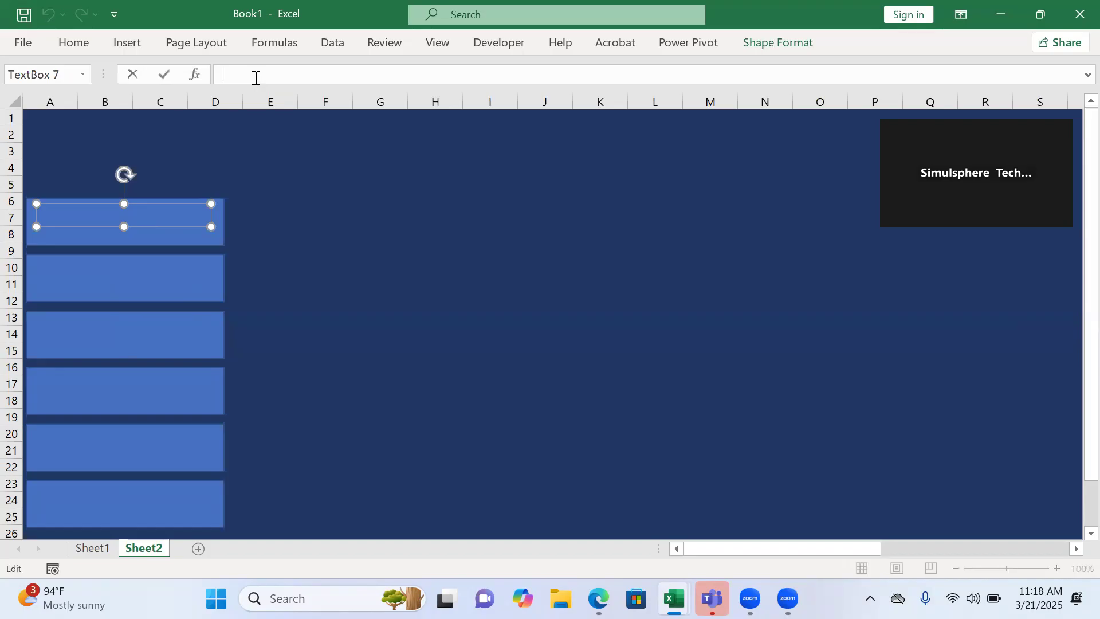
{"action": "type", "text": "=B3"}
{"action": "key", "text": "Return"}
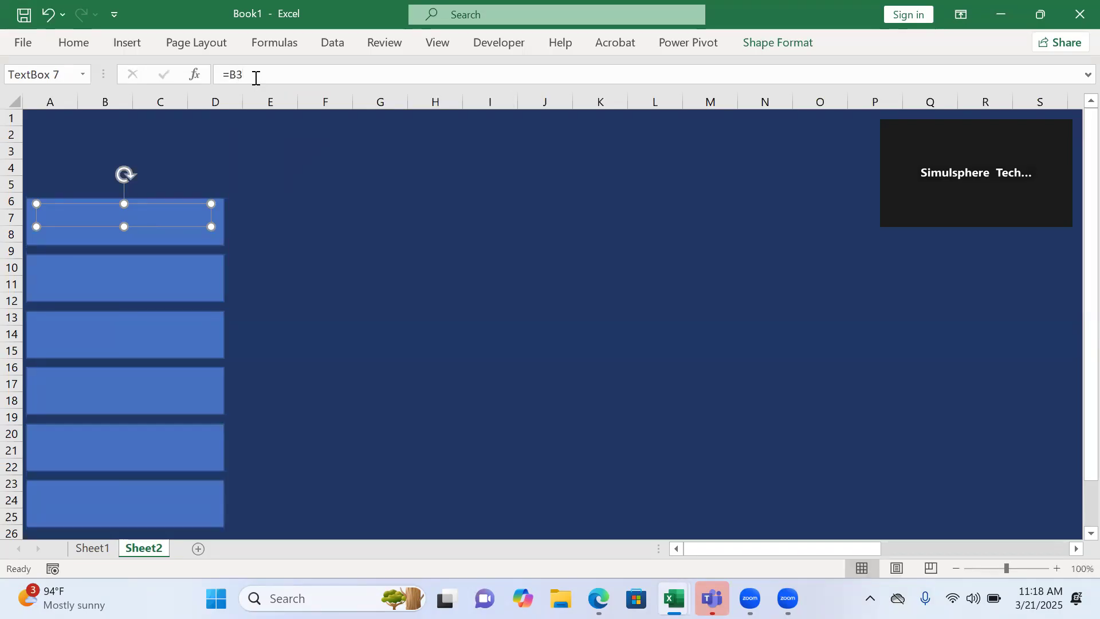
{"action": "left_click", "coordinate": [255, 73]}
{"action": "key", "text": "Return"}
Set the font color of the text box in the topmost rectangle to white.
{"action": "left_click", "coordinate": [301, 233]}
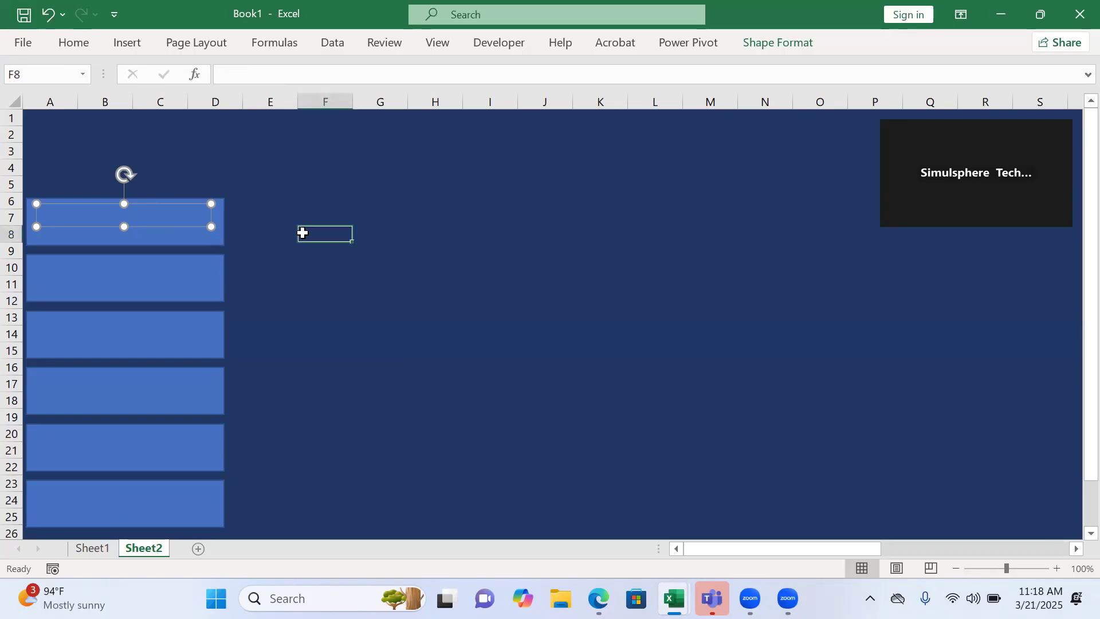
{"action": "left_click", "coordinate": [113, 212]}
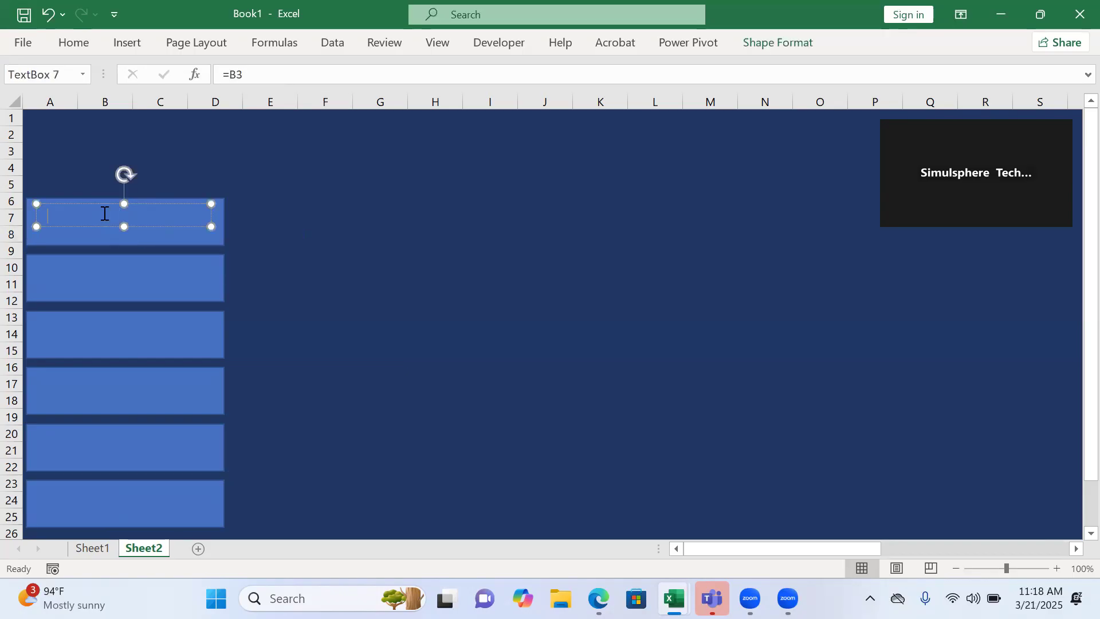
{"action": "left_click", "coordinate": [94, 203]}
{"action": "left_click", "coordinate": [73, 42]}
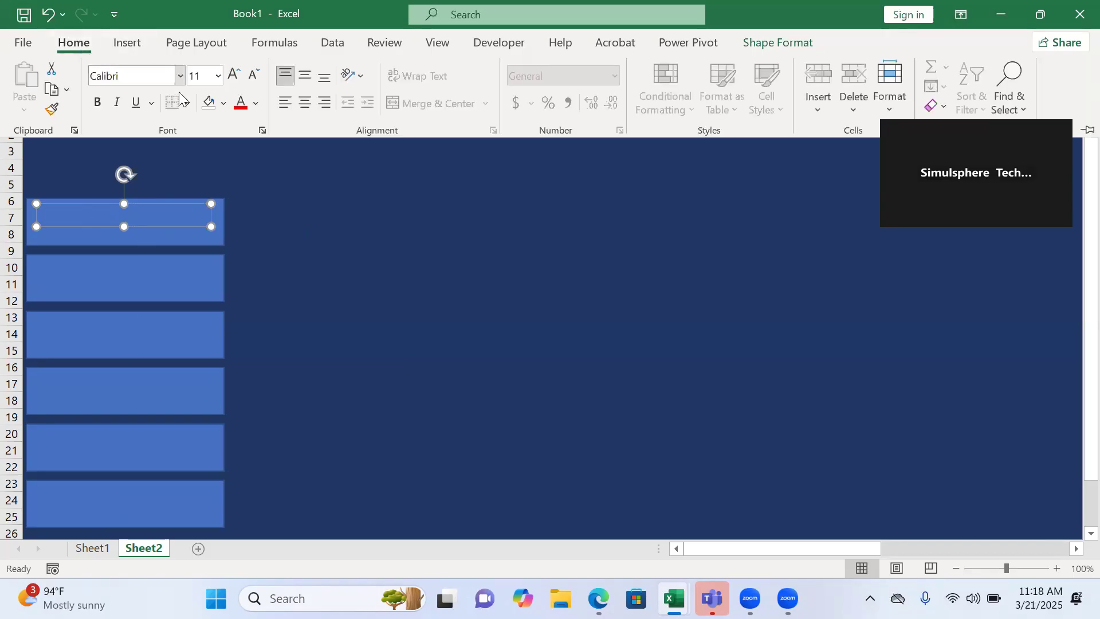
{"action": "left_click", "coordinate": [255, 104]}
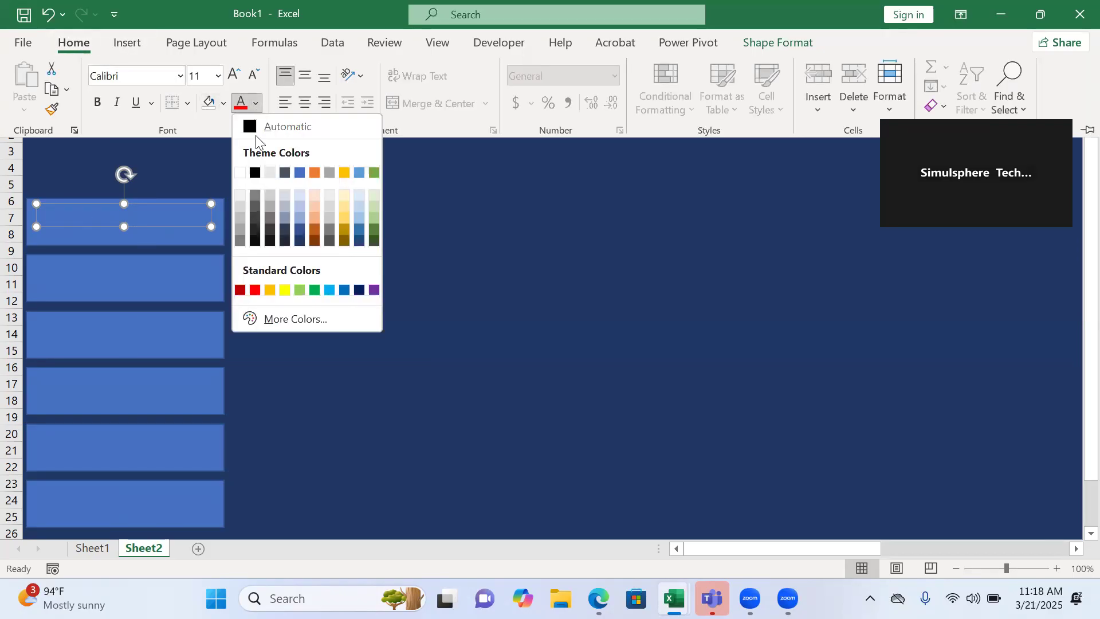
{"action": "left_click", "coordinate": [240, 172]}
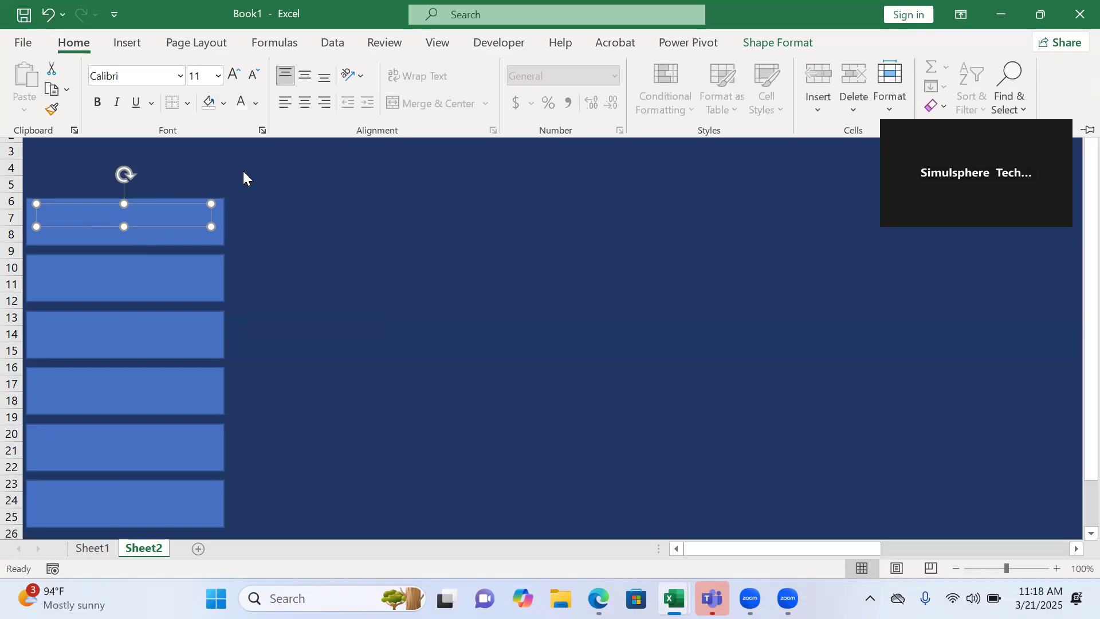
Move the text box up to the topmost rectangle's upper edge and re-enter its link formula as =B3.
{"action": "left_click", "coordinate": [208, 227]}
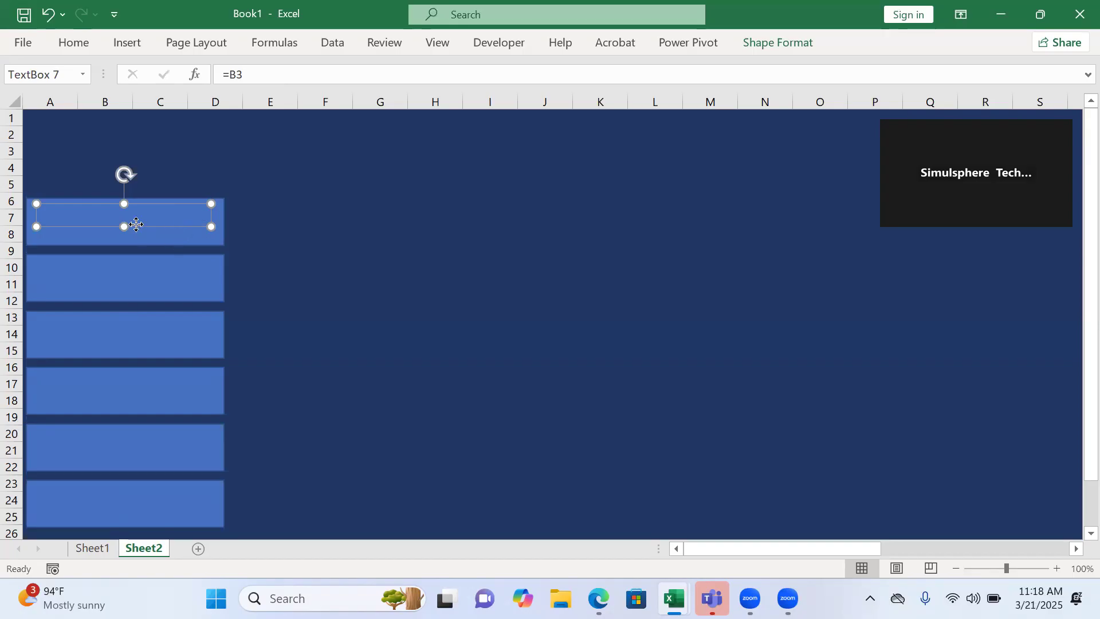
{"action": "left_click_drag", "start_coordinate": [89, 206], "coordinate": [88, 200]}
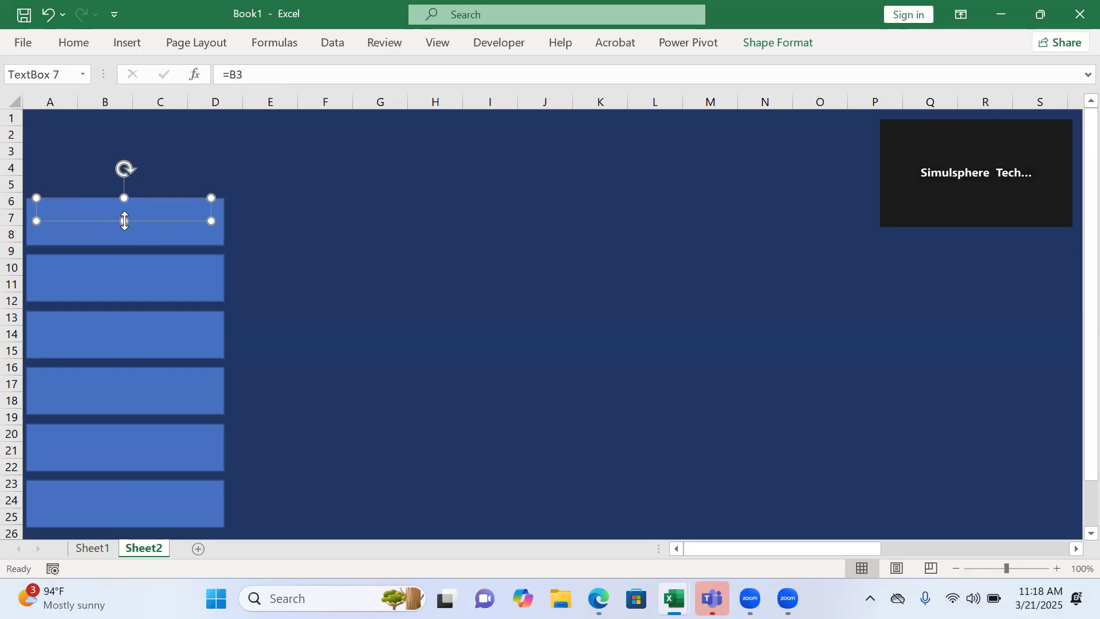
{"action": "left_click", "coordinate": [100, 205]}
{"action": "left_click", "coordinate": [260, 71]}
{"action": "key", "text": "BackSpace"}
{"action": "key", "text": "BackSpace"}
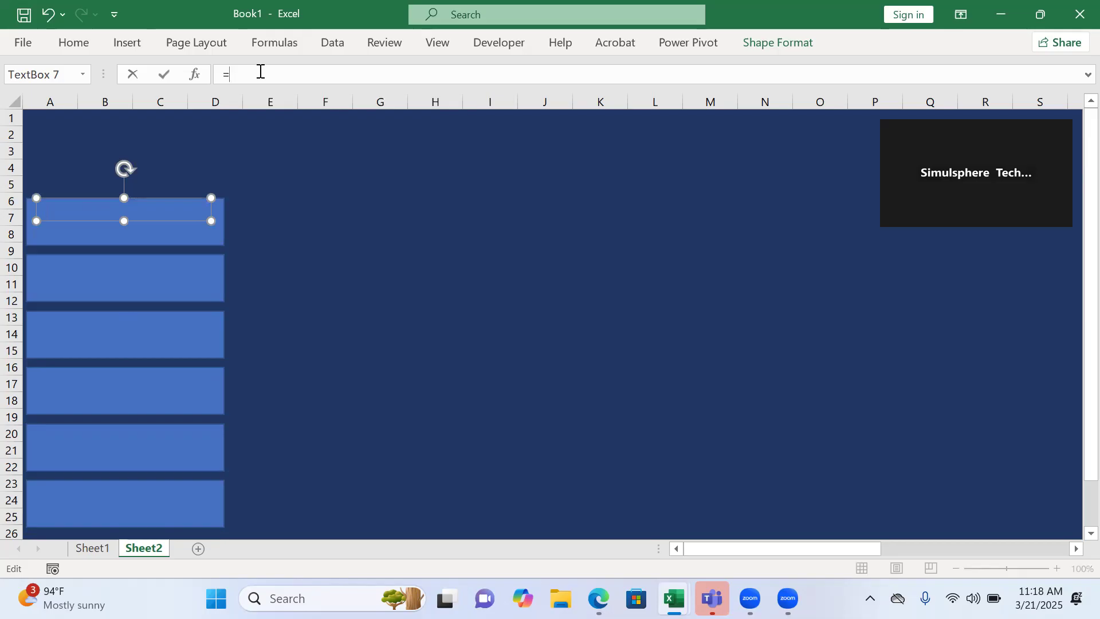
{"action": "type", "text": "B3"}
{"action": "key", "text": "Return"}
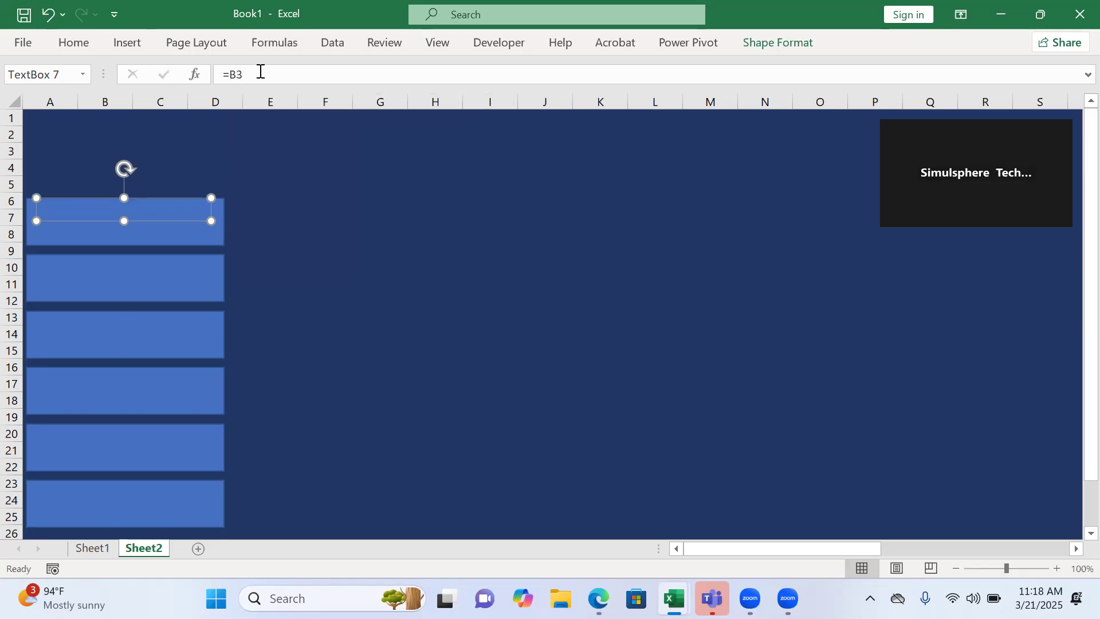
Shift the text box slightly down within the topmost rectangle, and delete it.
{"action": "left_click", "coordinate": [177, 229]}
{"action": "left_click", "coordinate": [177, 229]}
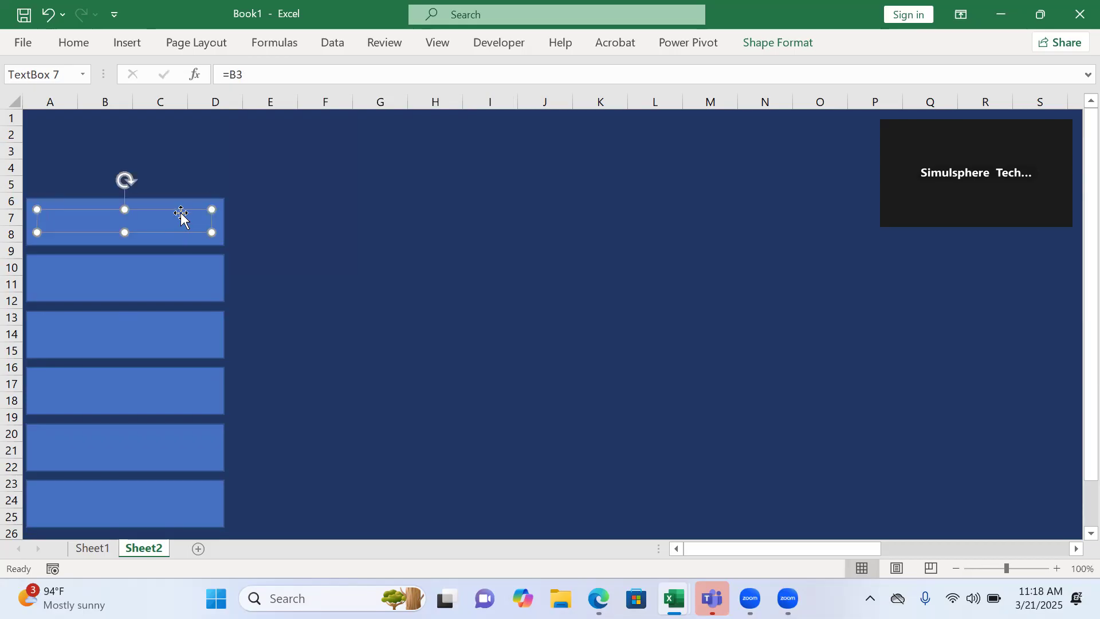
{"action": "key", "text": "Escape"}
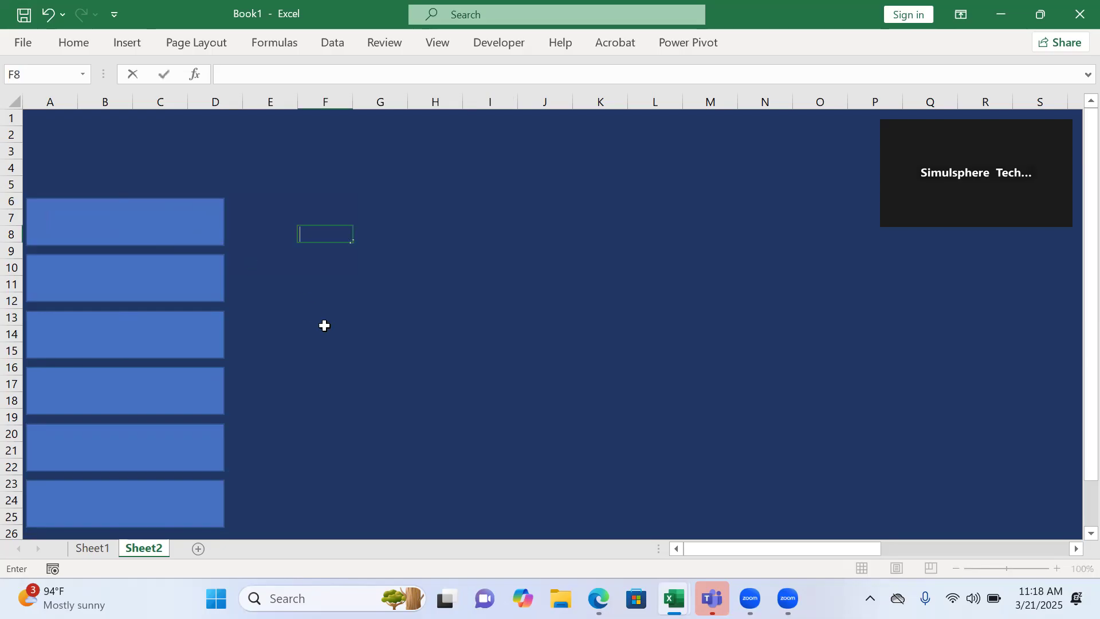
{"action": "left_click", "coordinate": [325, 332]}
Try linking the topmost rectangle itself to the heading cell with the formula =B3.
{"action": "left_click", "coordinate": [77, 218]}
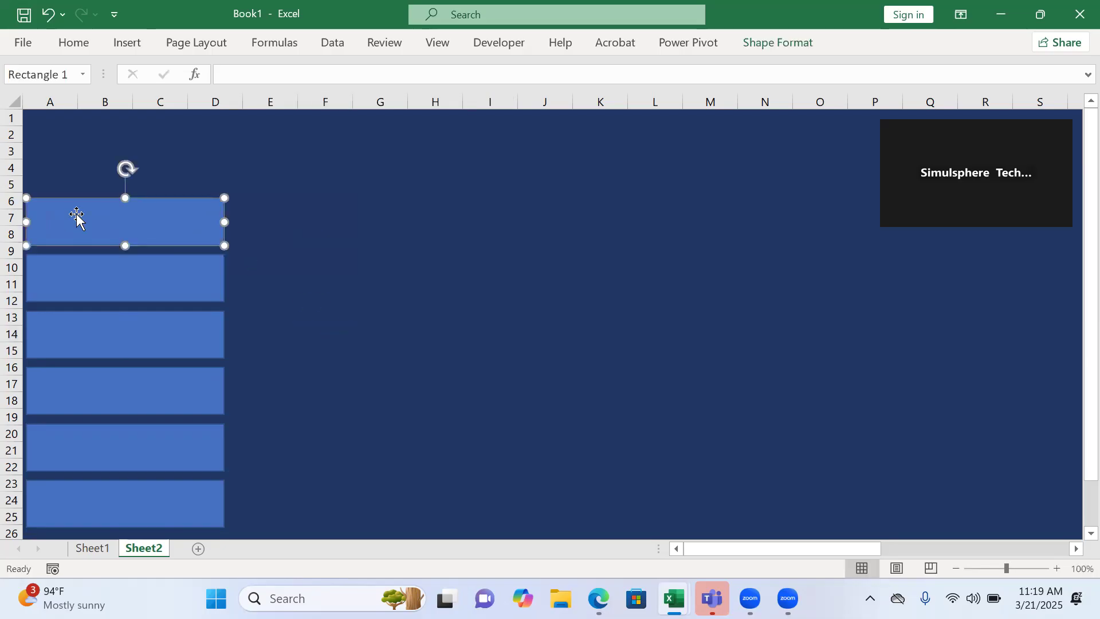
{"action": "left_click", "coordinate": [229, 74]}
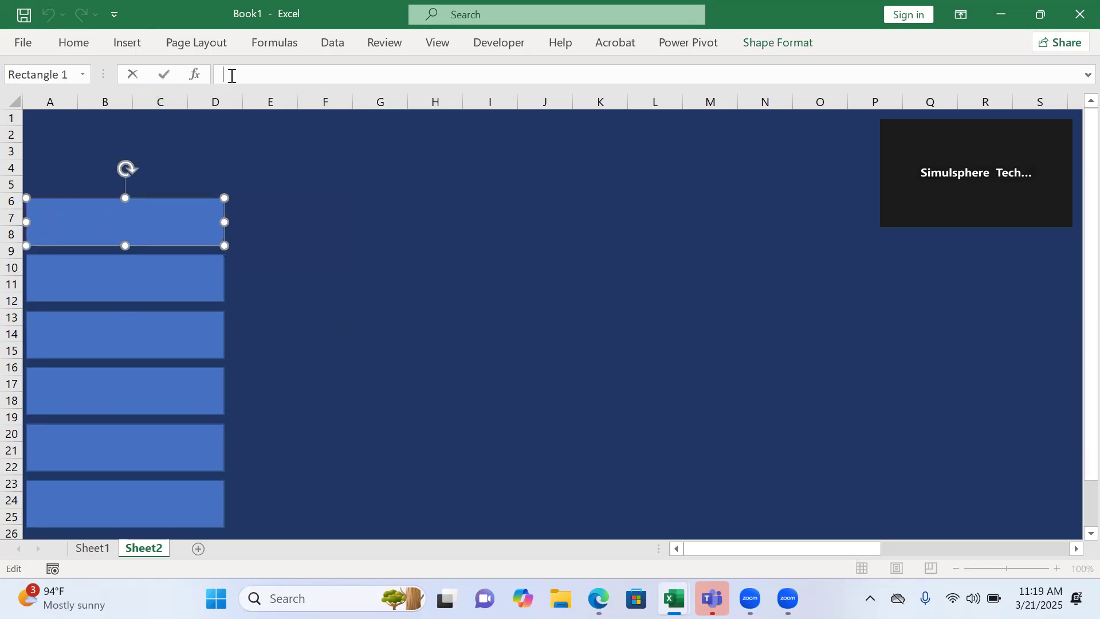
{"action": "type", "text": "=B3"}
{"action": "key", "text": "Return"}
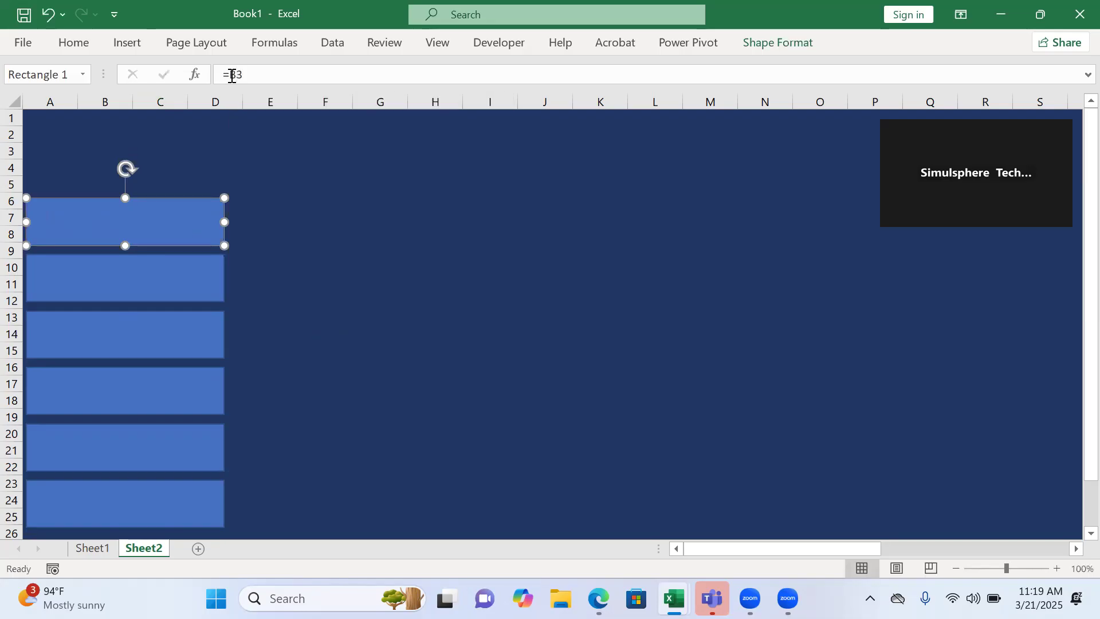
Recheck the source on Sheet1 and remove the =B3 link from the topmost rectangle on Sheet2.
{"action": "left_click", "coordinate": [92, 548]}
{"action": "left_click", "coordinate": [153, 551]}
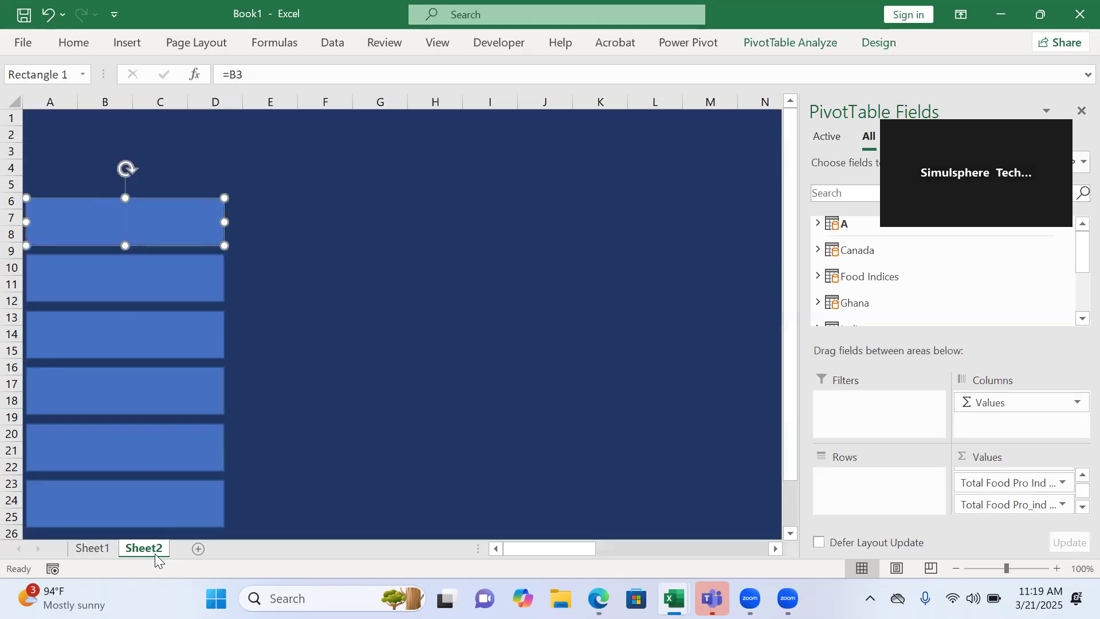
{"action": "left_click", "coordinate": [257, 83]}
{"action": "key", "text": "BackSpace"}
{"action": "key", "text": "BackSpace"}
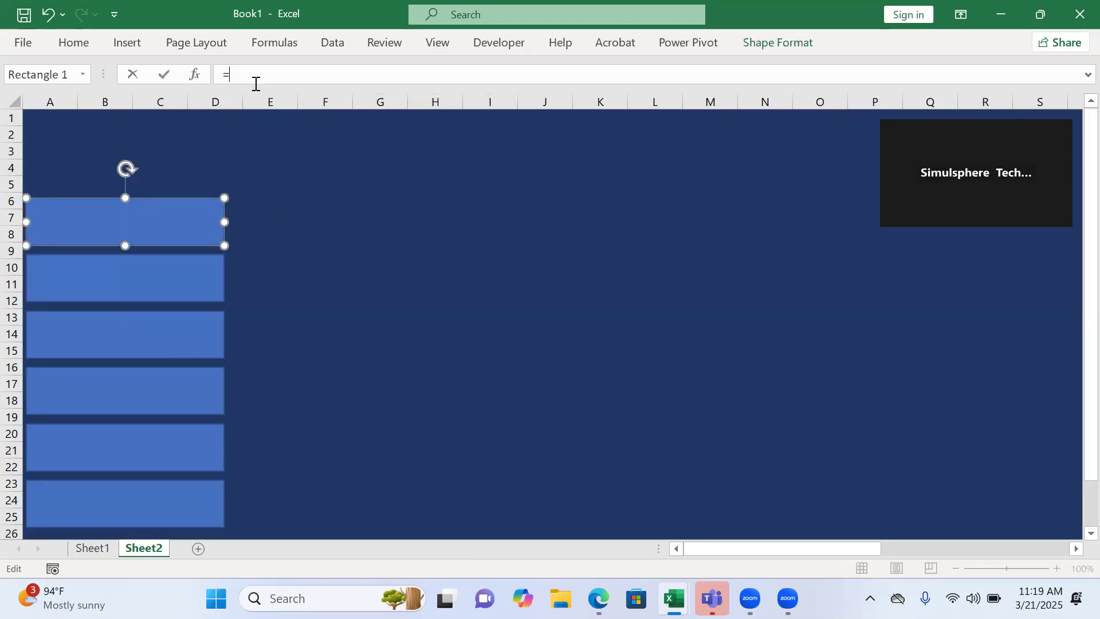
{"action": "left_click", "coordinate": [116, 221]}
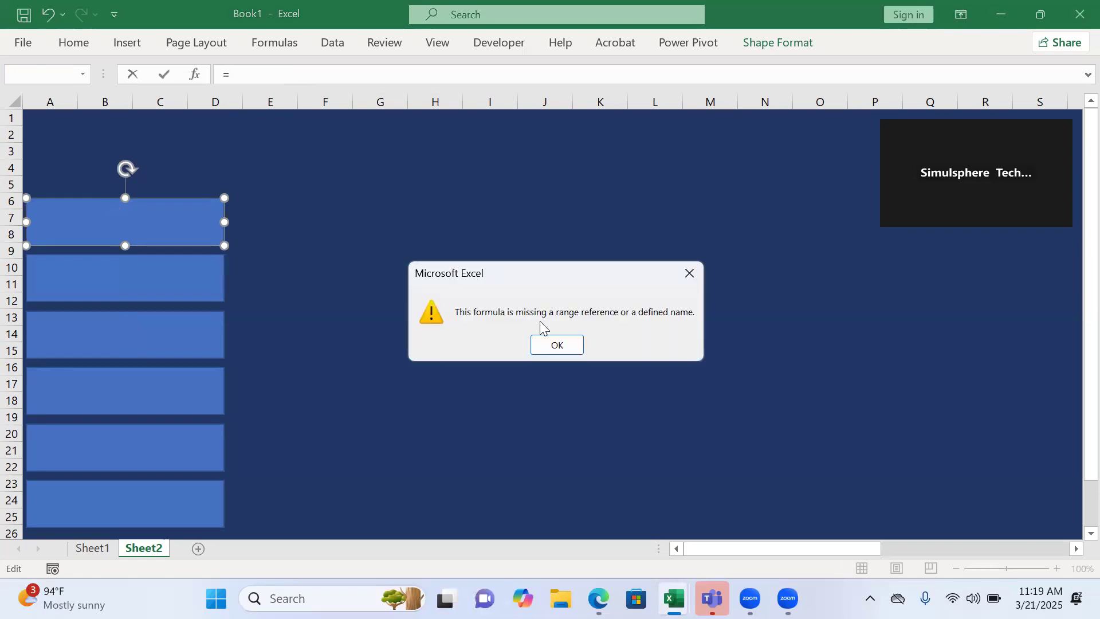
{"action": "left_click", "coordinate": [547, 344]}
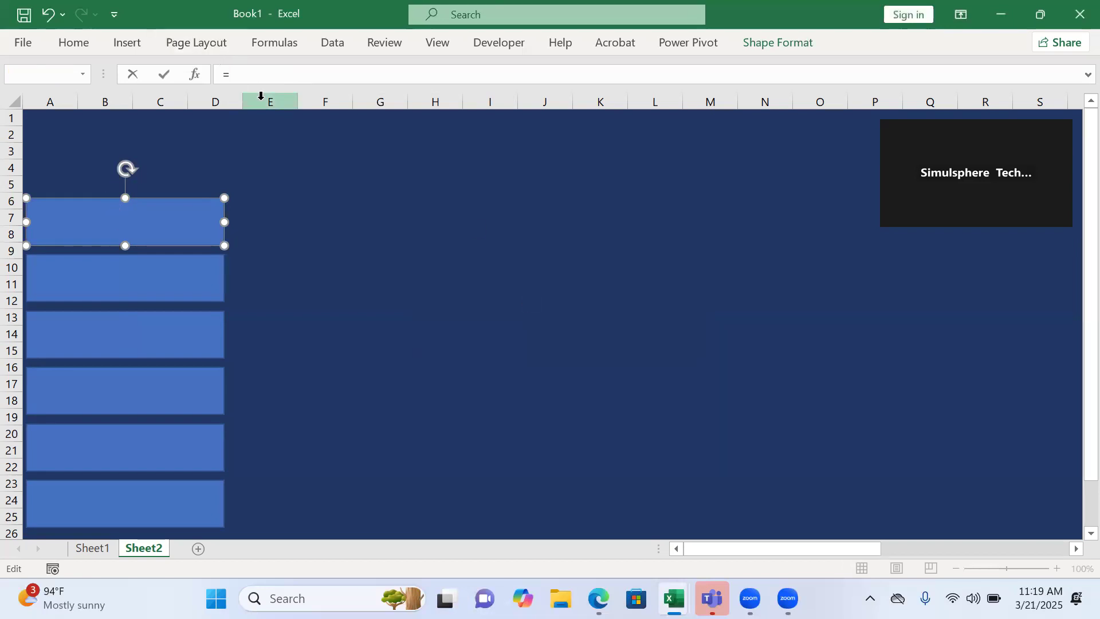
{"action": "left_click", "coordinate": [153, 219]}
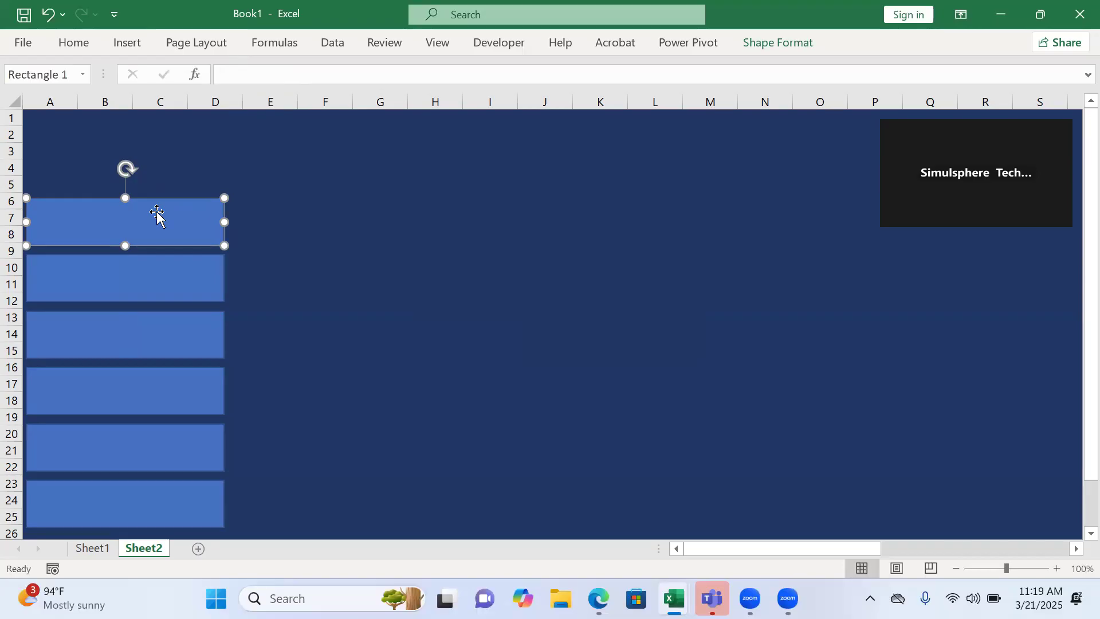
{"action": "left_click", "coordinate": [329, 254]}
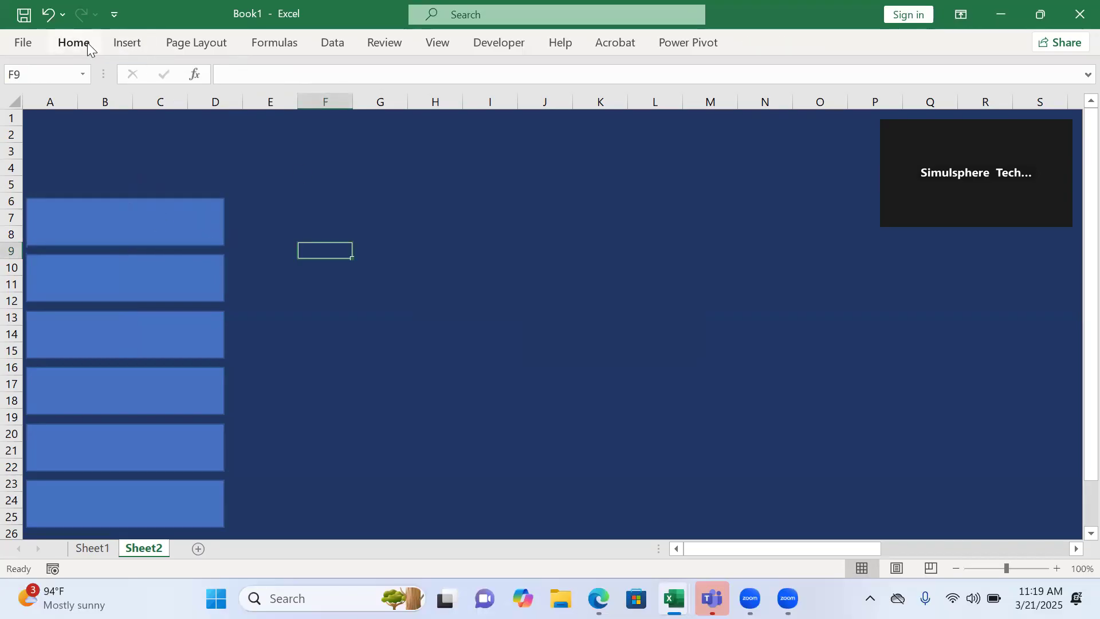
Draw a new text box about 2.08" wide and 0.24" high inside the upper part of the topmost rectangle.
{"action": "left_click", "coordinate": [139, 42]}
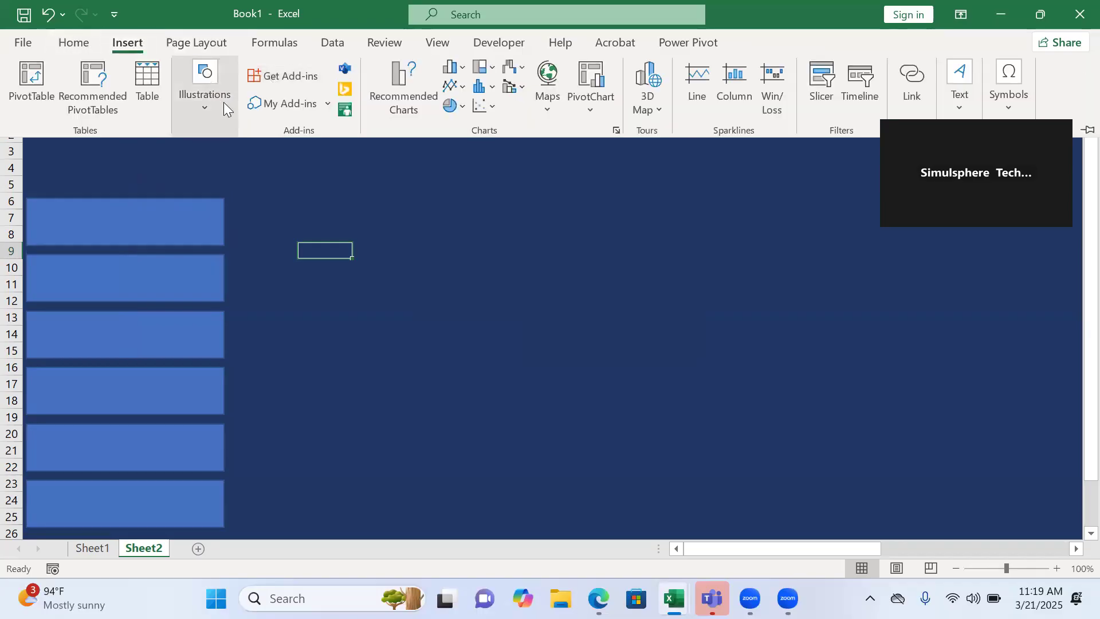
{"action": "left_click", "coordinate": [223, 102]}
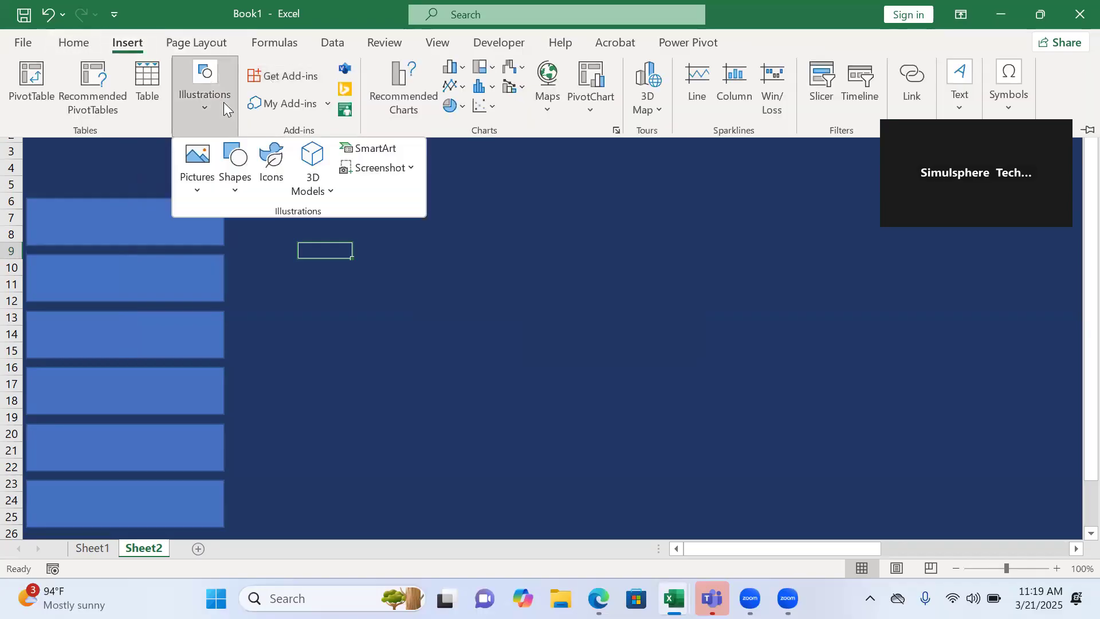
{"action": "left_click", "coordinate": [967, 97]}
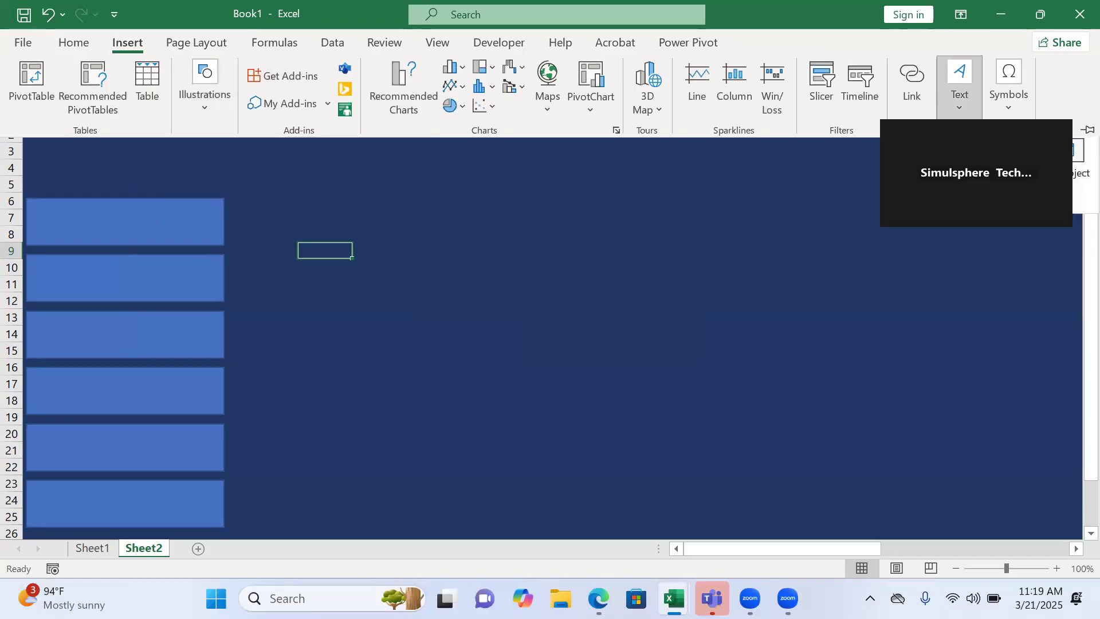
{"action": "left_click_drag", "start_coordinate": [36, 207], "coordinate": [209, 227]}
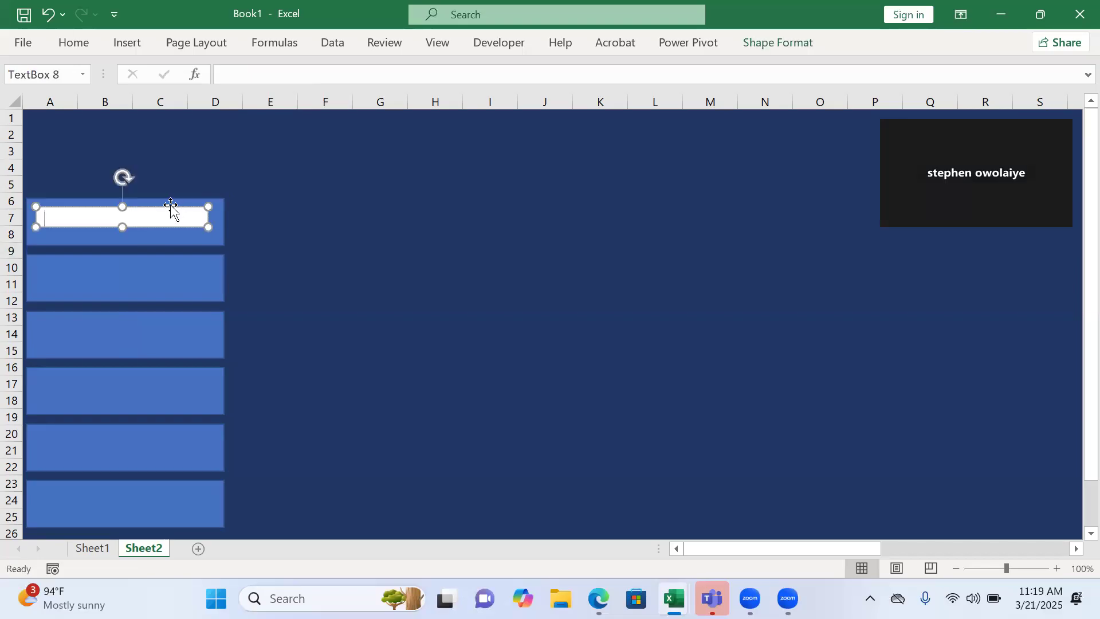
{"action": "left_click_drag", "start_coordinate": [171, 205], "coordinate": [171, 201]}
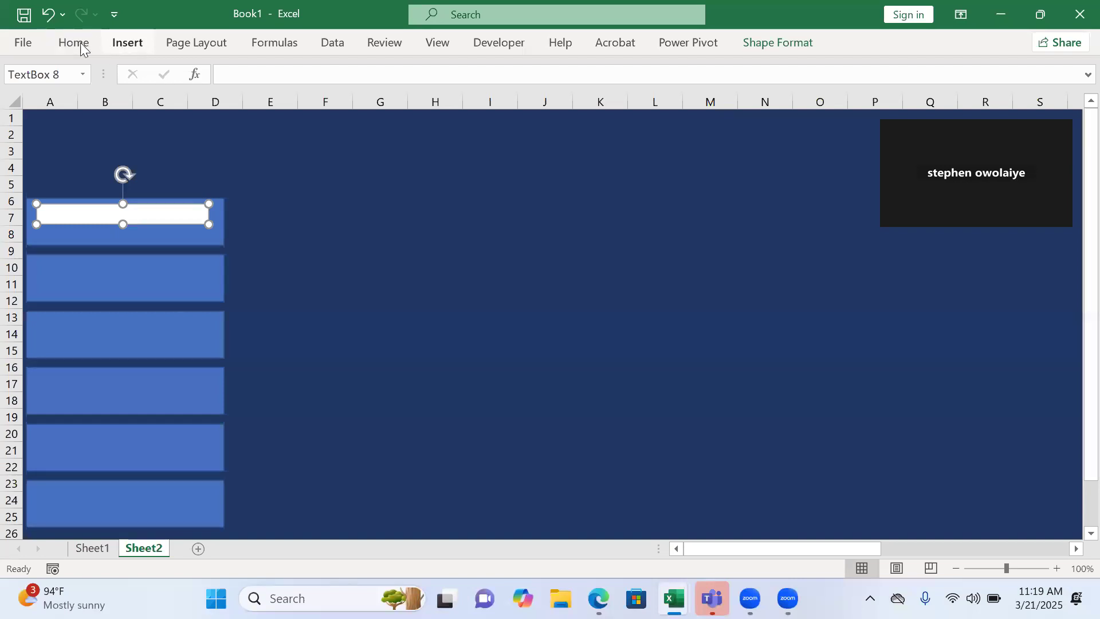
Remove the fill from the new text box.
{"action": "left_click", "coordinate": [766, 48]}
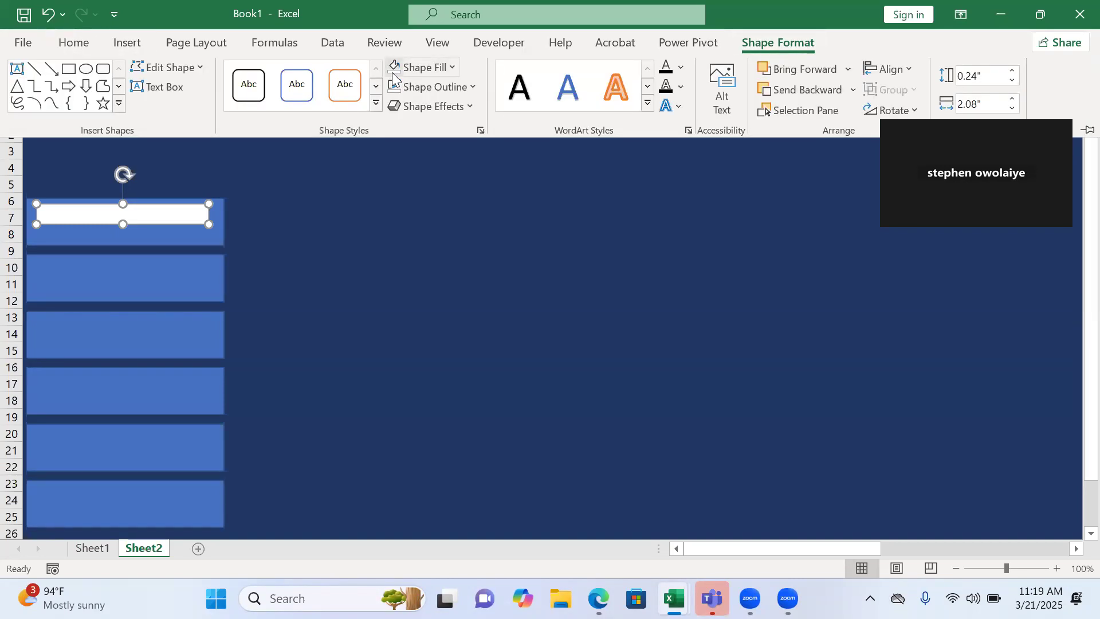
{"action": "left_click", "coordinate": [392, 72]}
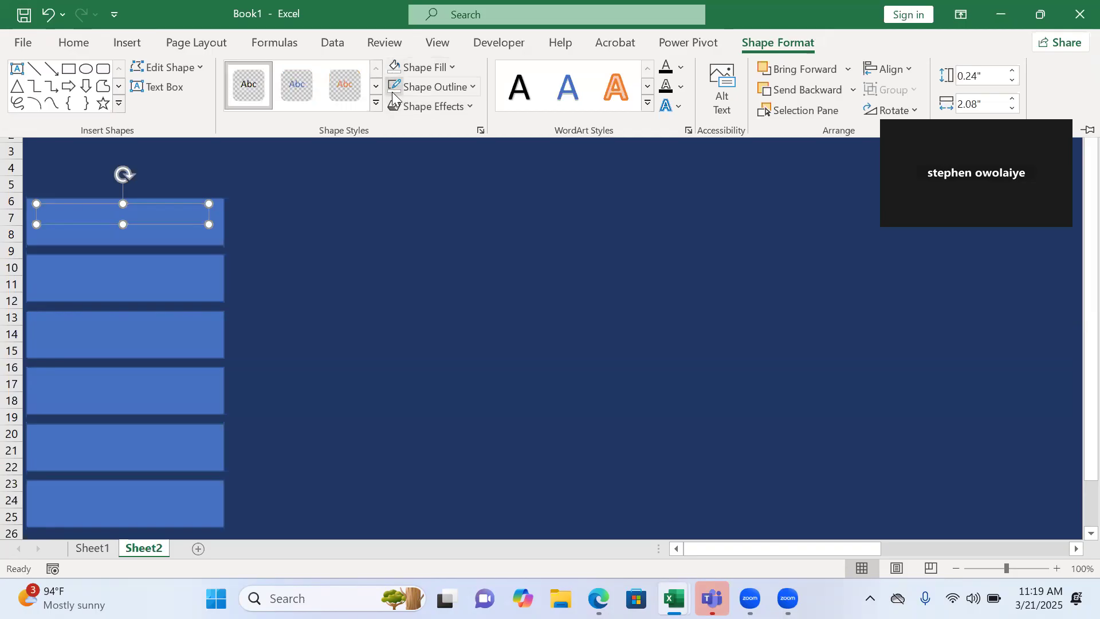
Link the text box in the topmost rectangle to the Canada heading with the formula =Sheet1!B3.
{"action": "left_click", "coordinate": [96, 210]}
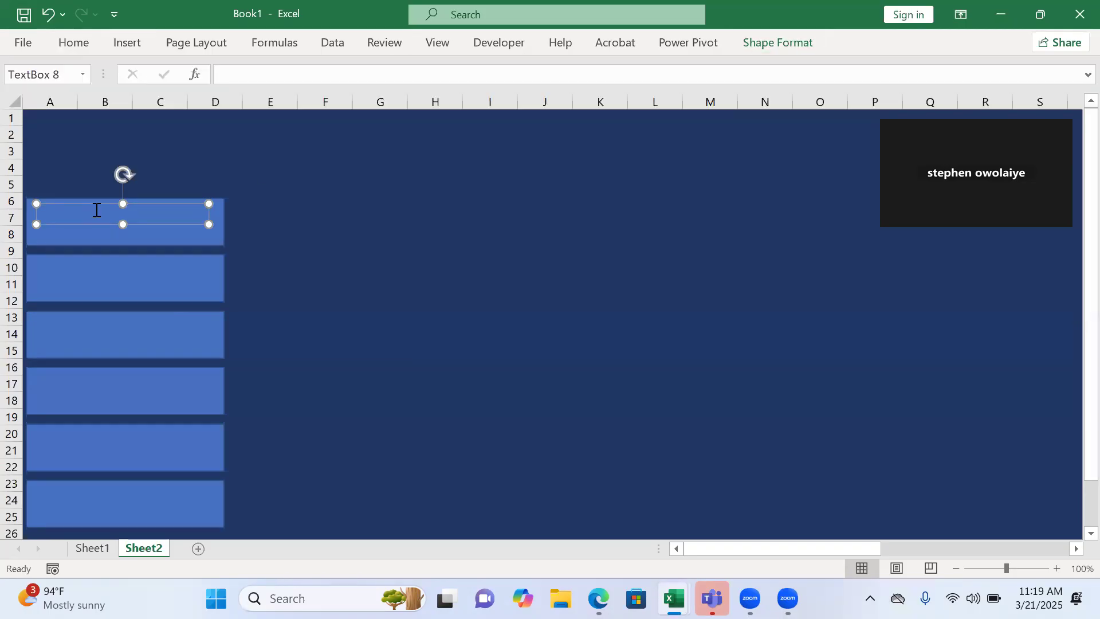
{"action": "left_click", "coordinate": [241, 75]}
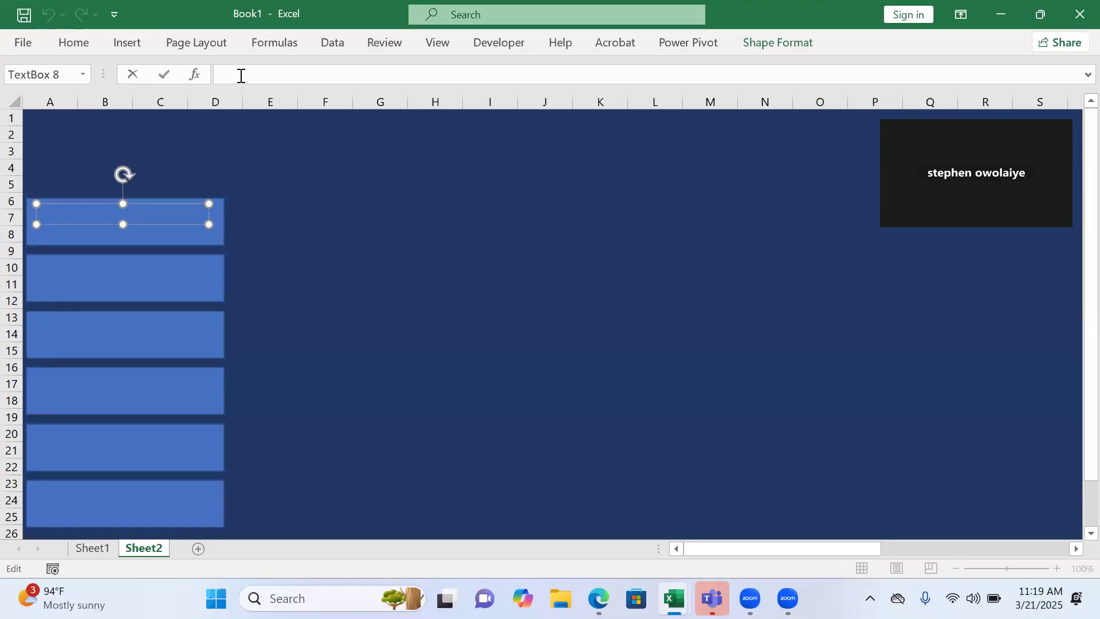
{"action": "type", "text": "="}
{"action": "left_click", "coordinate": [107, 546]}
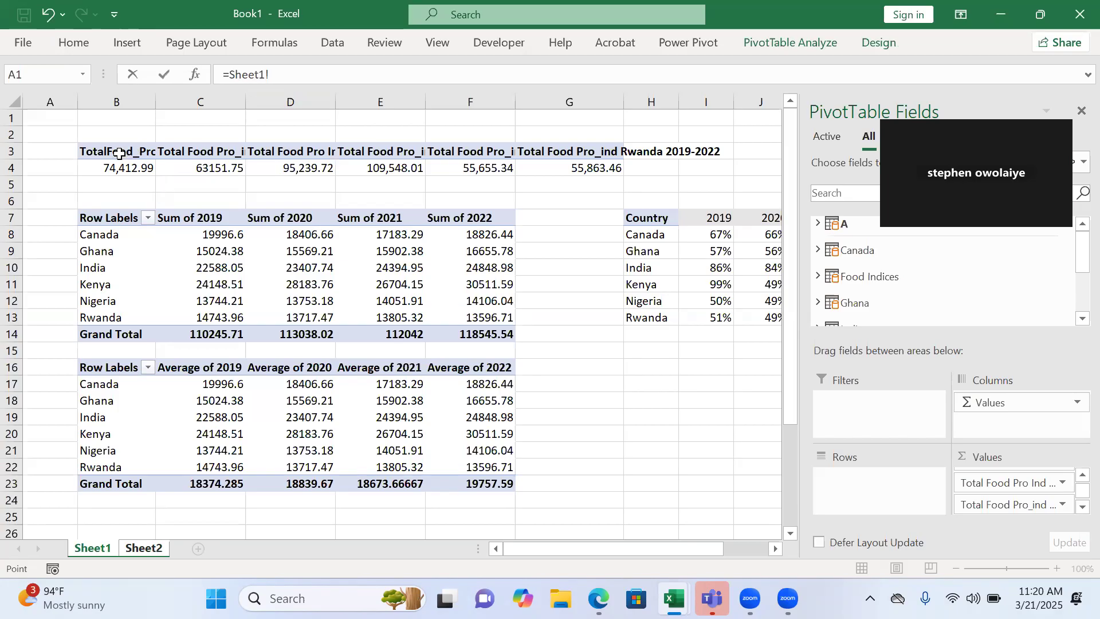
{"action": "type", "text": "B3"}
{"action": "key", "text": "Return"}
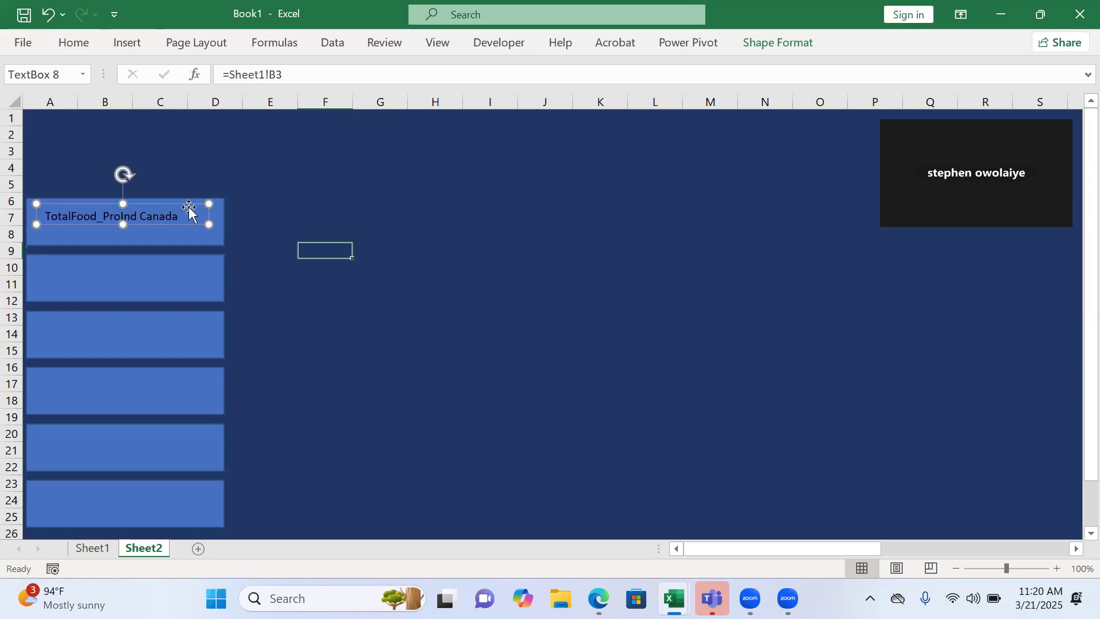
Duplicate the linked text box five times down the column, placing the first copy in the second rectangle.
{"action": "key", "text": "ctrl+d"}
{"action": "left_click_drag", "start_coordinate": [194, 220], "coordinate": [179, 259]}
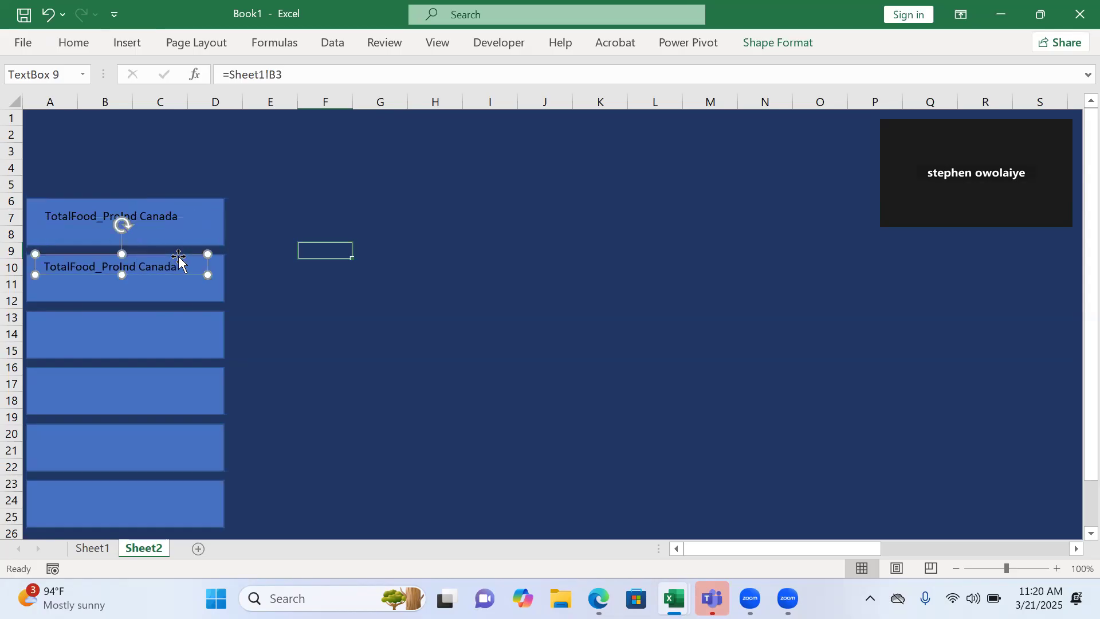
{"action": "key", "text": "ctrl+d"}
{"action": "key", "text": "ctrl+d"}
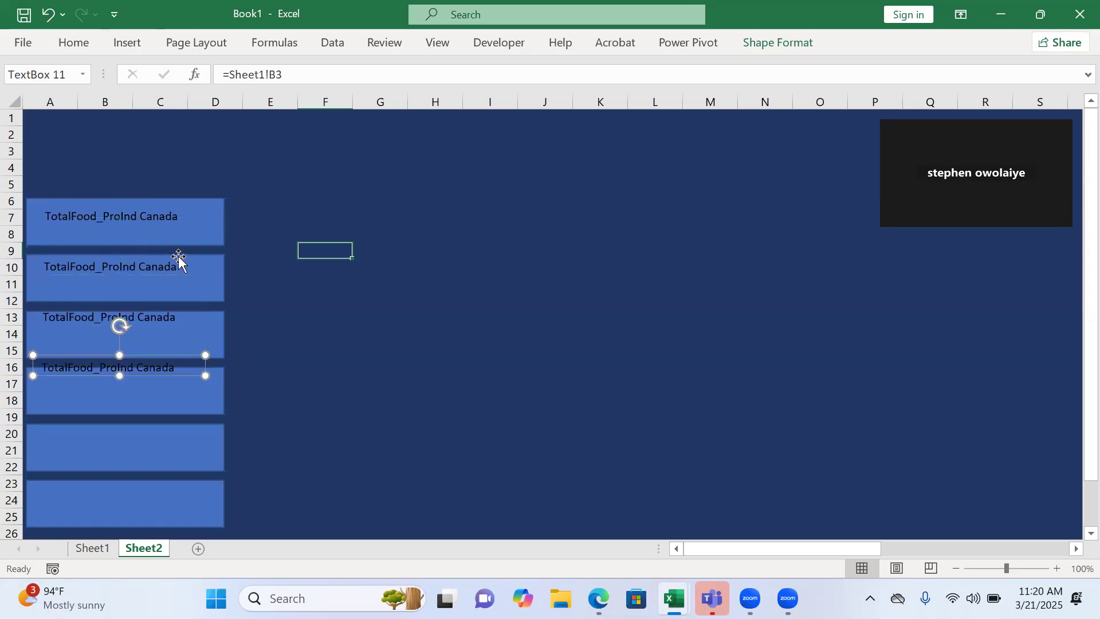
{"action": "key", "text": "ctrl+d"}
{"action": "key", "text": "ctrl+d"}
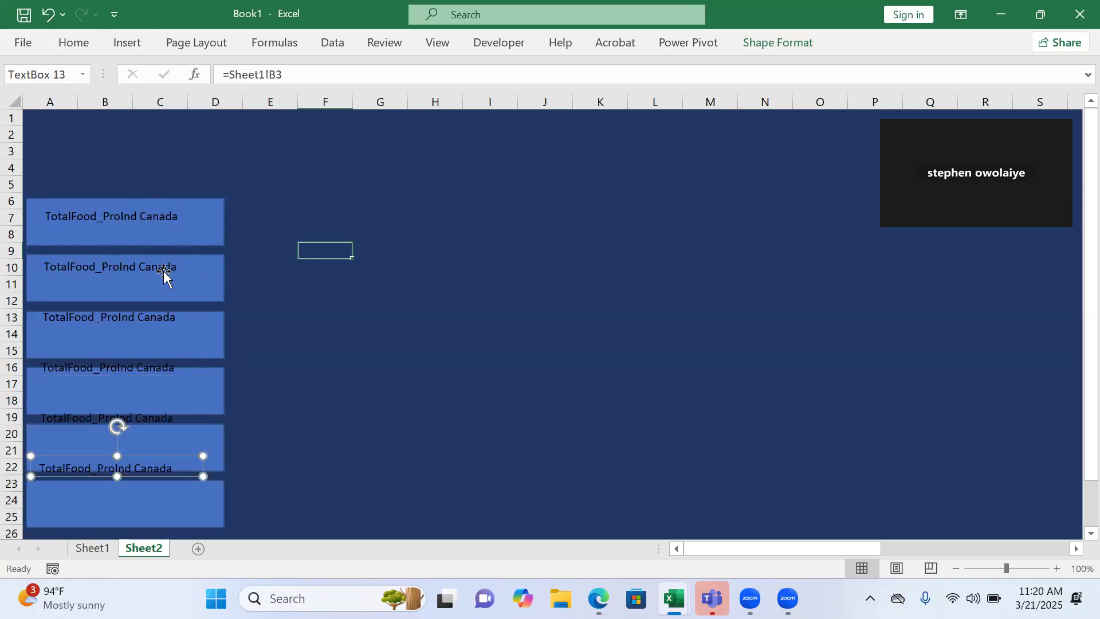
Move the copied text boxes into the upper parts of the third to sixth rectangles, one per rectangle.
{"action": "left_click", "coordinate": [163, 318]}
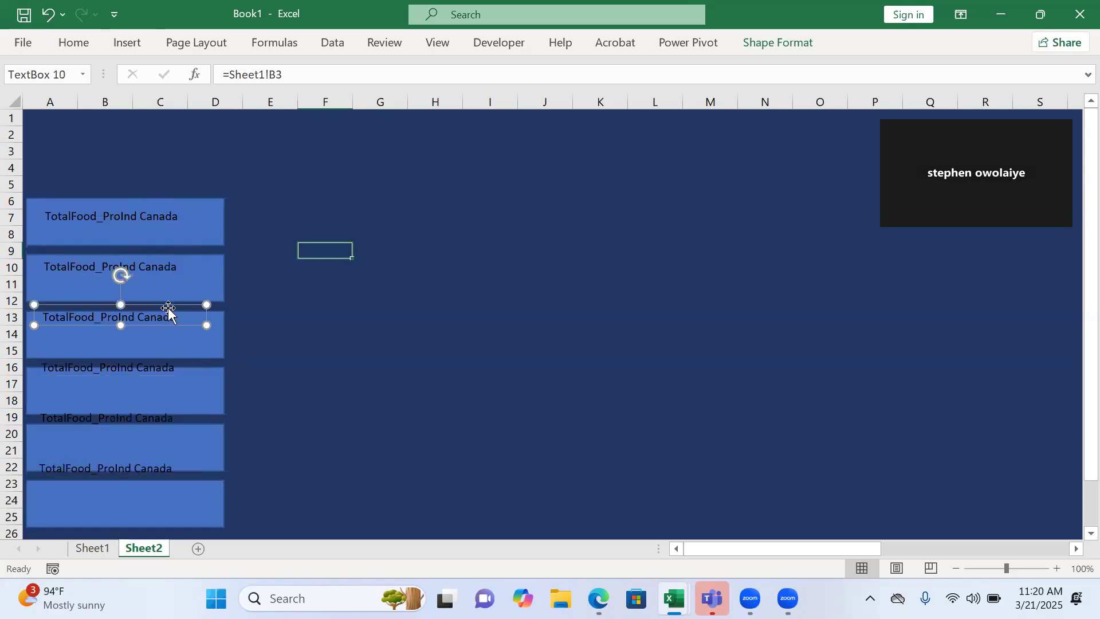
{"action": "left_click_drag", "start_coordinate": [167, 309], "coordinate": [167, 316]}
{"action": "left_click", "coordinate": [174, 366]}
{"action": "left_click_drag", "start_coordinate": [177, 360], "coordinate": [180, 370]}
{"action": "left_click", "coordinate": [181, 417]}
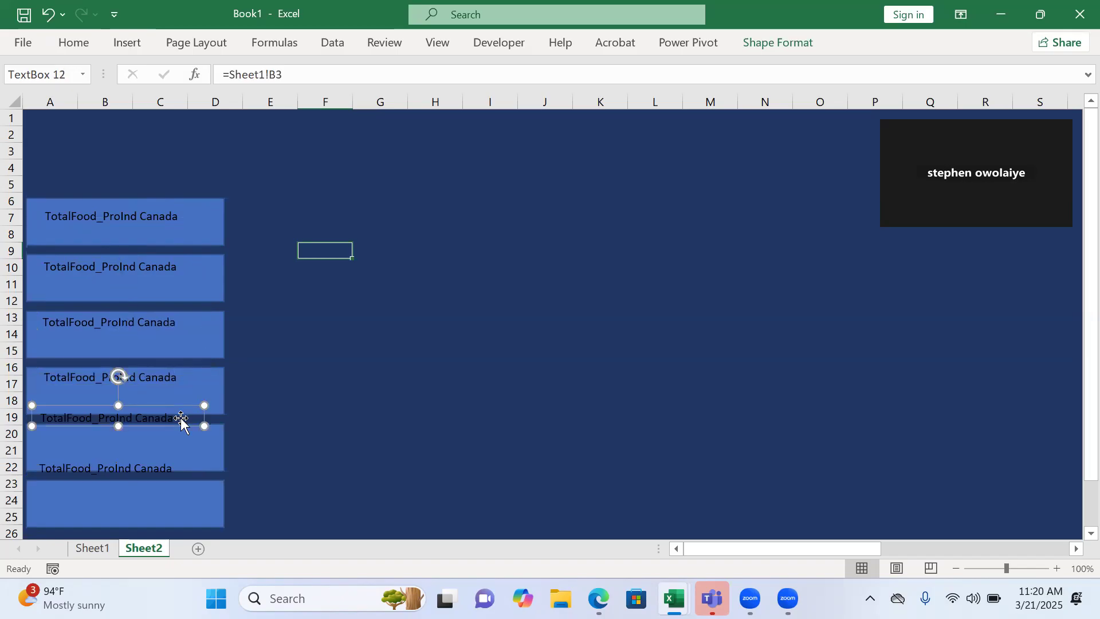
{"action": "left_click_drag", "start_coordinate": [181, 418], "coordinate": [173, 482]}
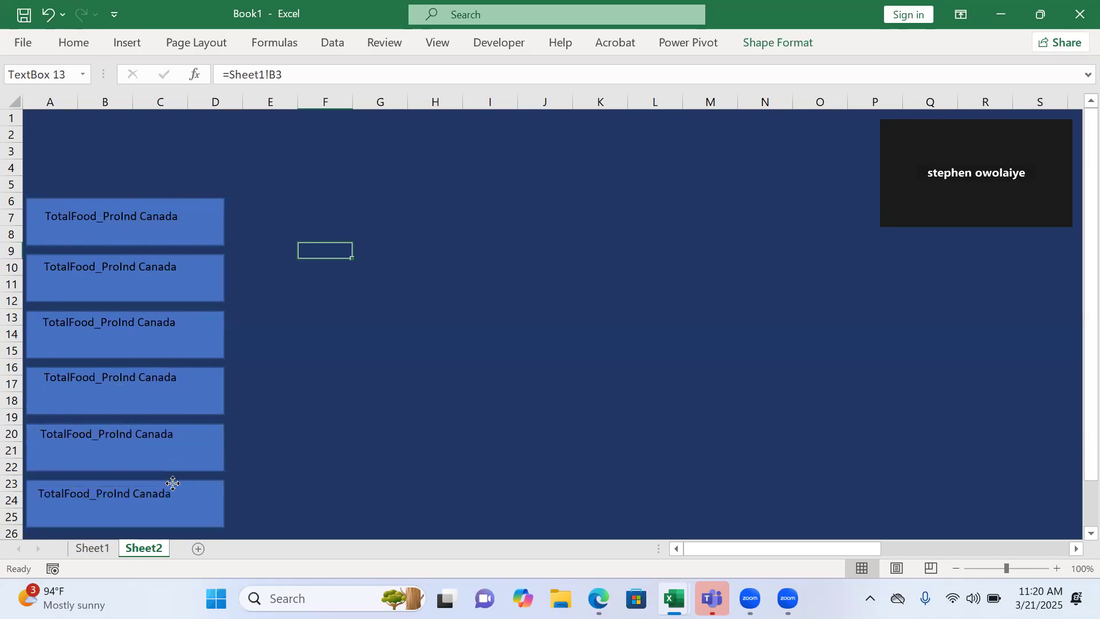
Select all six text boxes and distribute them horizontally.
{"action": "left_click", "coordinate": [147, 220]}
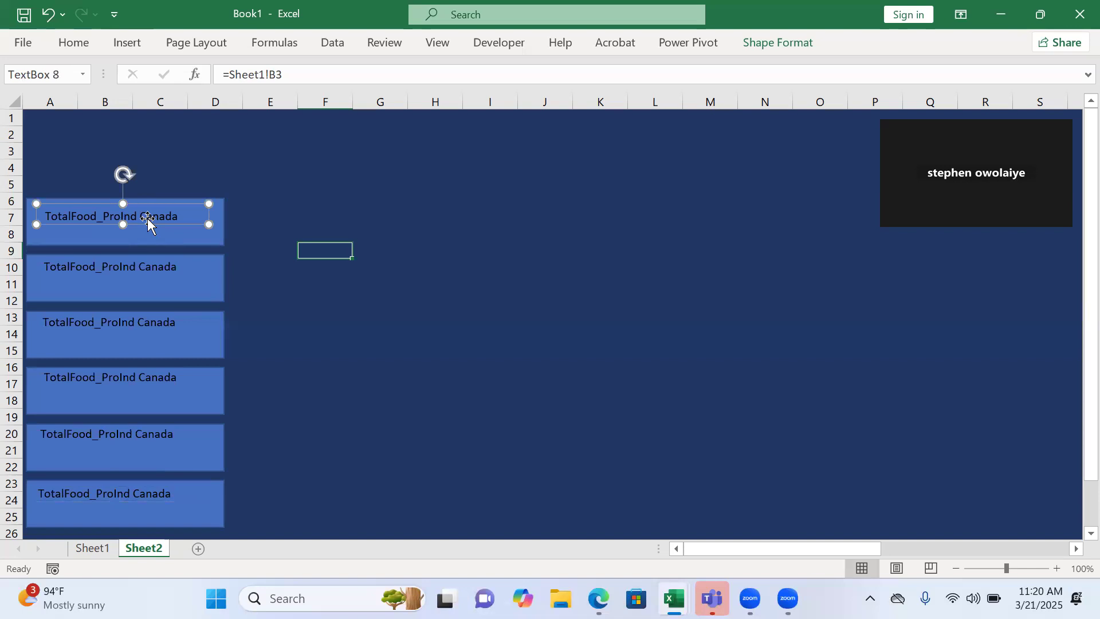
{"action": "left_click", "coordinate": [148, 267], "text": "shift"}
{"action": "left_click", "coordinate": [154, 328], "text": "shift"}
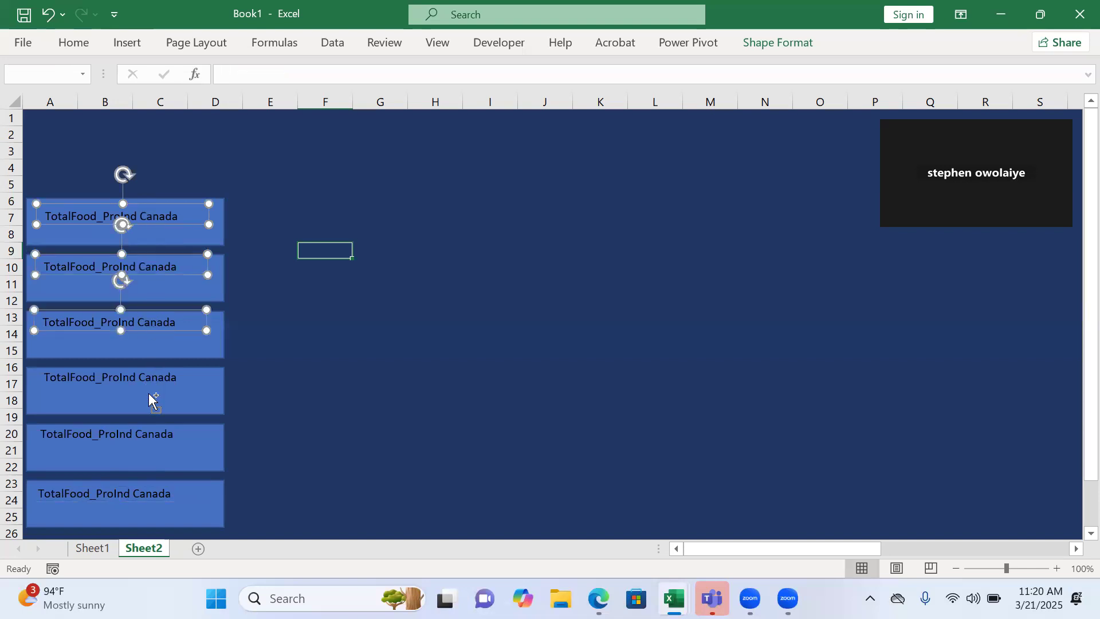
{"action": "left_click", "coordinate": [149, 378], "text": "shift"}
{"action": "left_click", "coordinate": [148, 433], "text": "shift"}
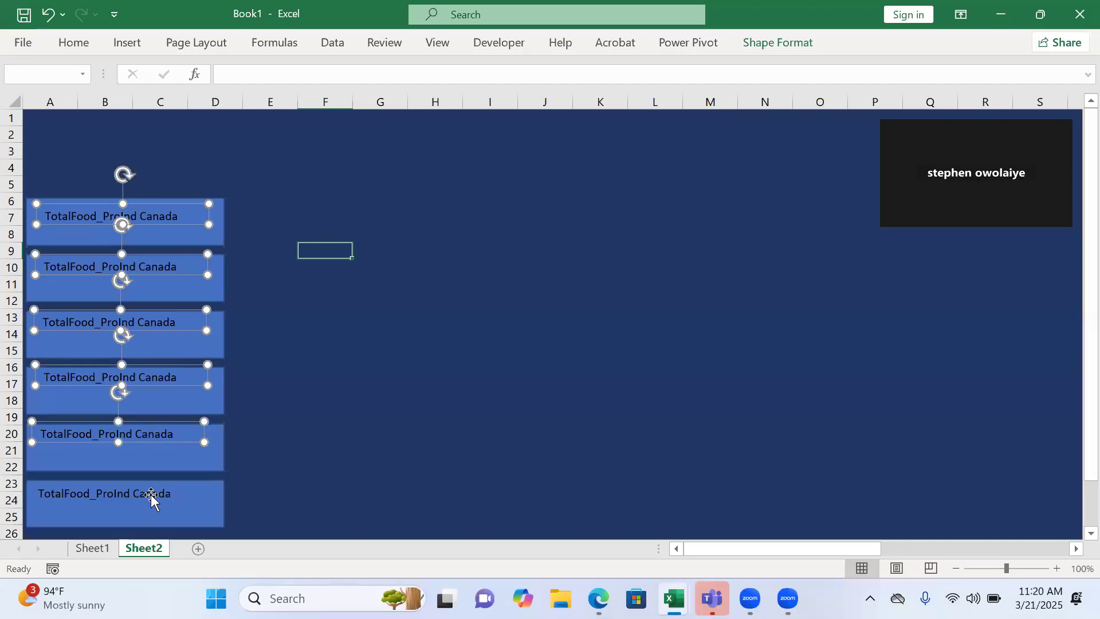
{"action": "left_click", "coordinate": [150, 494], "text": "shift"}
{"action": "left_click", "coordinate": [767, 48]}
{"action": "left_click", "coordinate": [889, 68]}
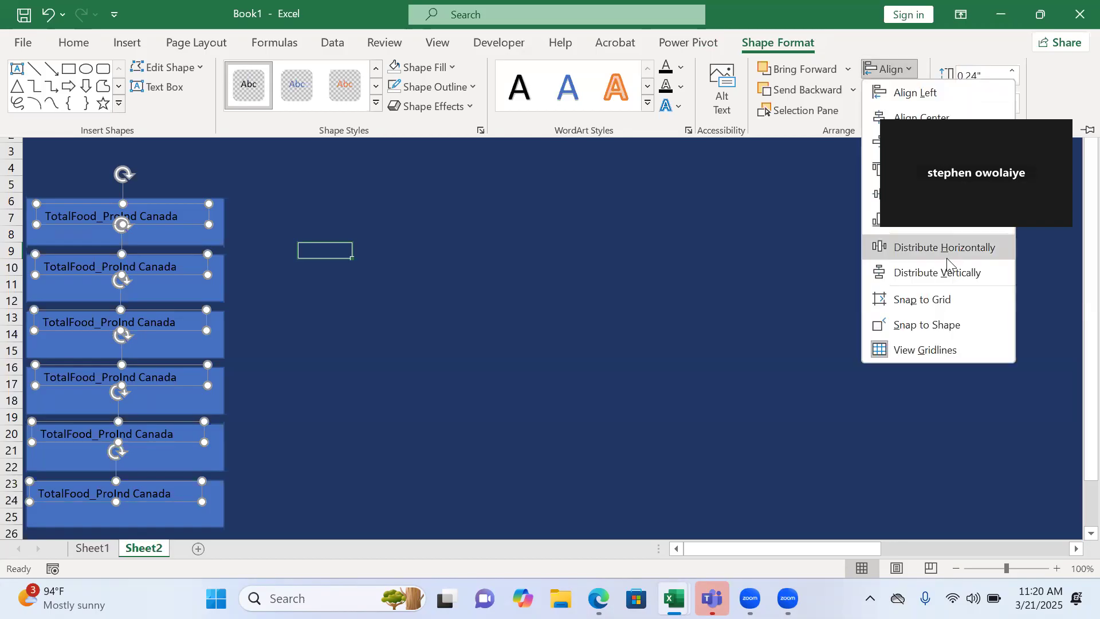
{"action": "left_click", "coordinate": [946, 258]}
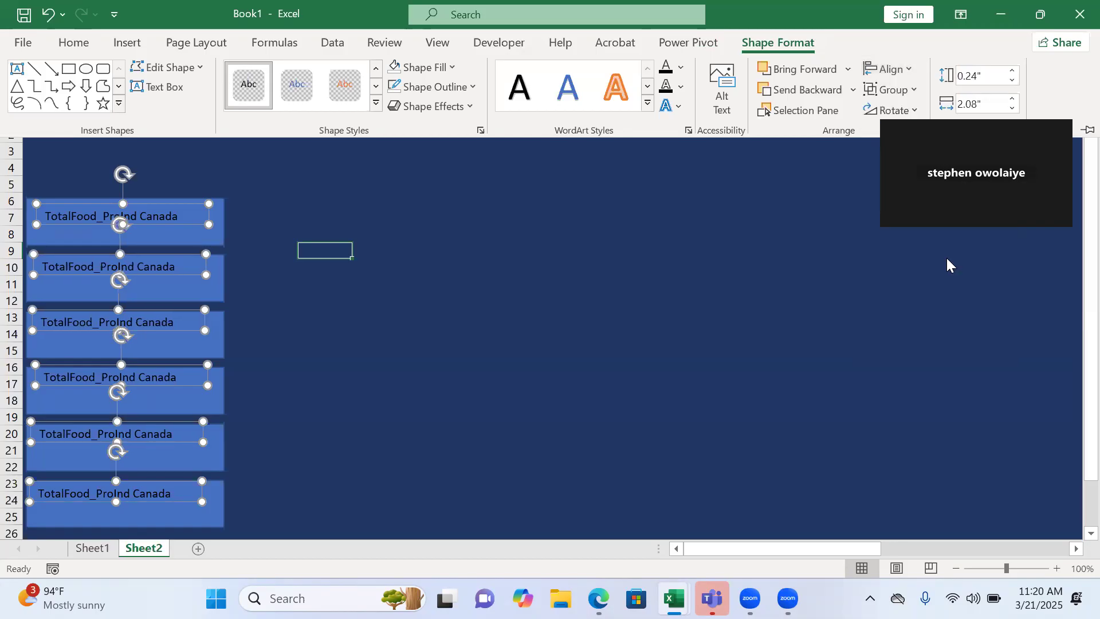
Distribute the six text boxes vertically and align their centers in one column.
{"action": "left_click", "coordinate": [913, 68]}
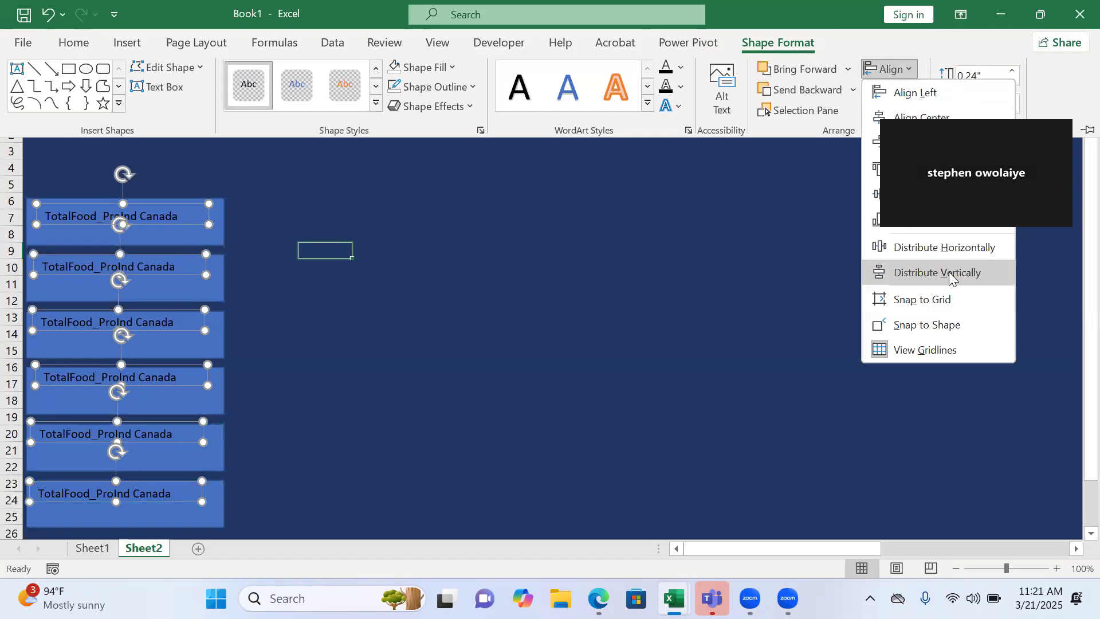
{"action": "left_click", "coordinate": [951, 277]}
{"action": "left_click", "coordinate": [905, 69]}
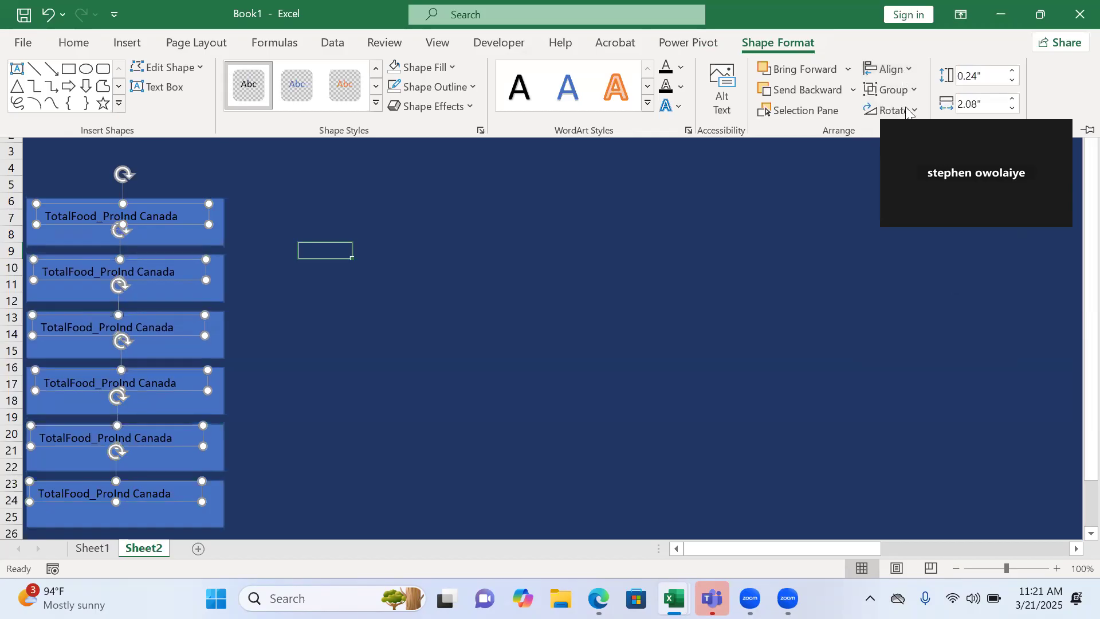
{"action": "left_click", "coordinate": [921, 117]}
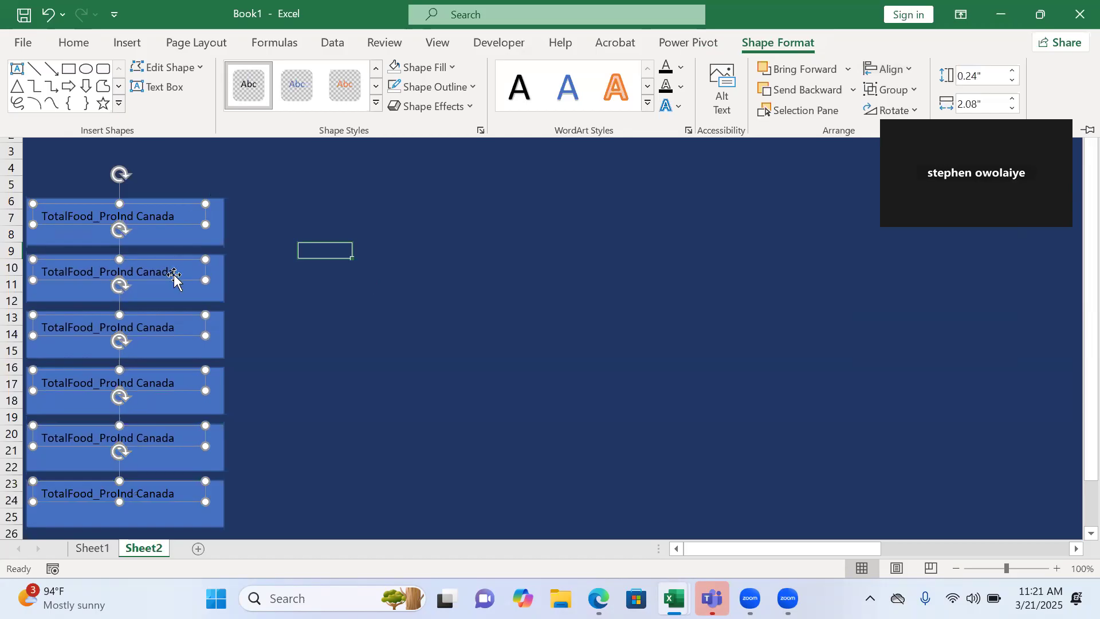
{"action": "key", "text": "ctrl+F1"}
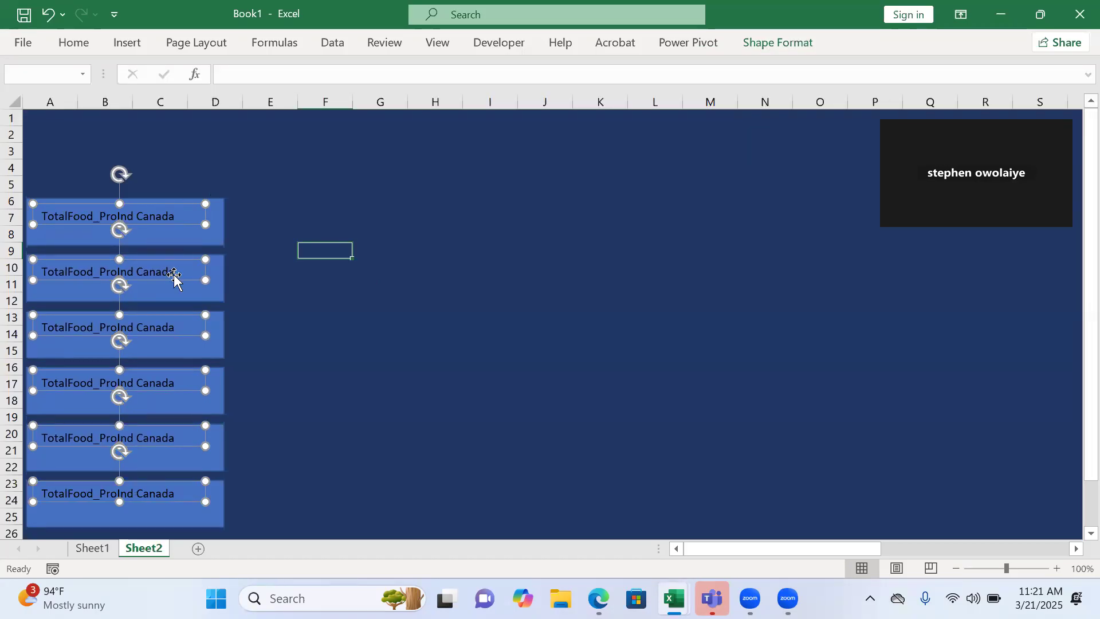
{"action": "left_click", "coordinate": [256, 322]}
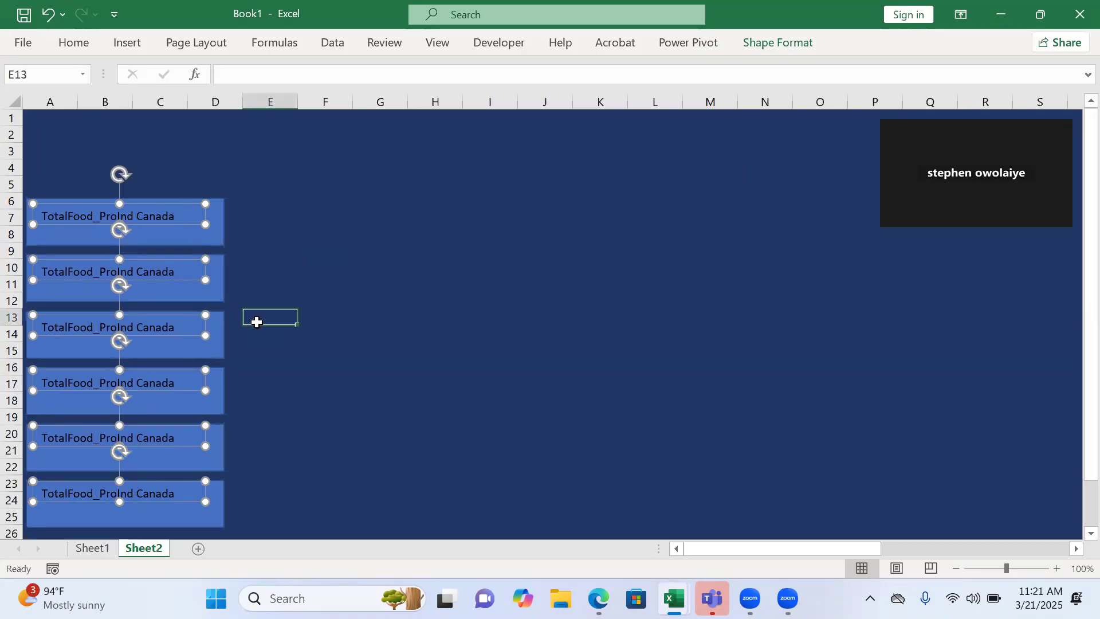
Relink the text box in the second rectangle to the Ghana heading with =Sheet1!C3.
{"action": "left_click", "coordinate": [159, 272]}
{"action": "left_click", "coordinate": [276, 75]}
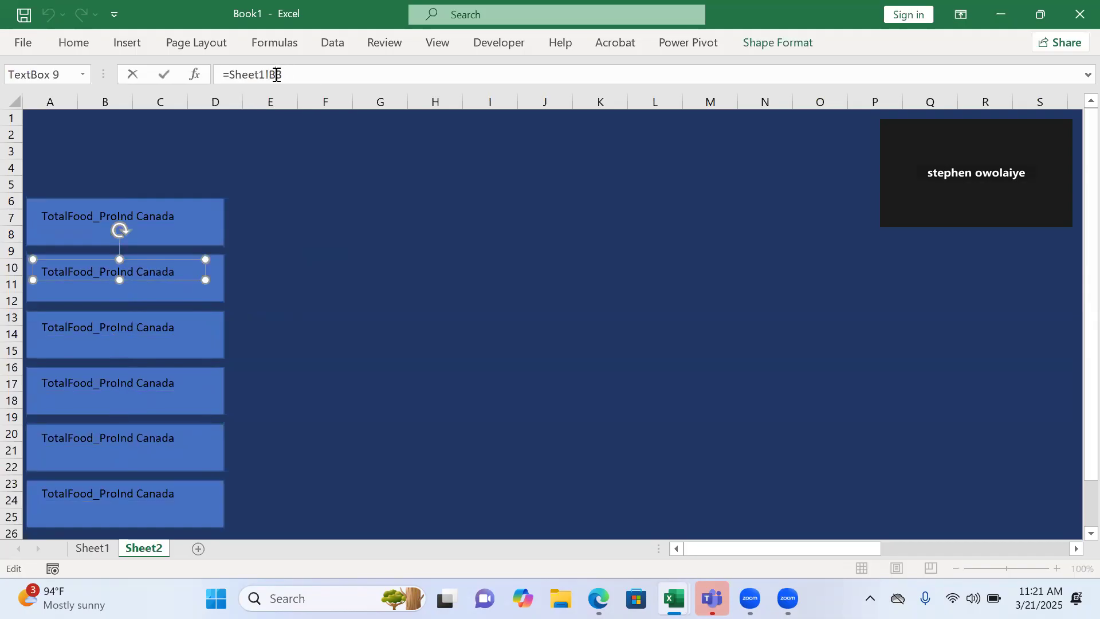
{"action": "key", "text": "BackSpace"}
{"action": "type", "text": "C"}
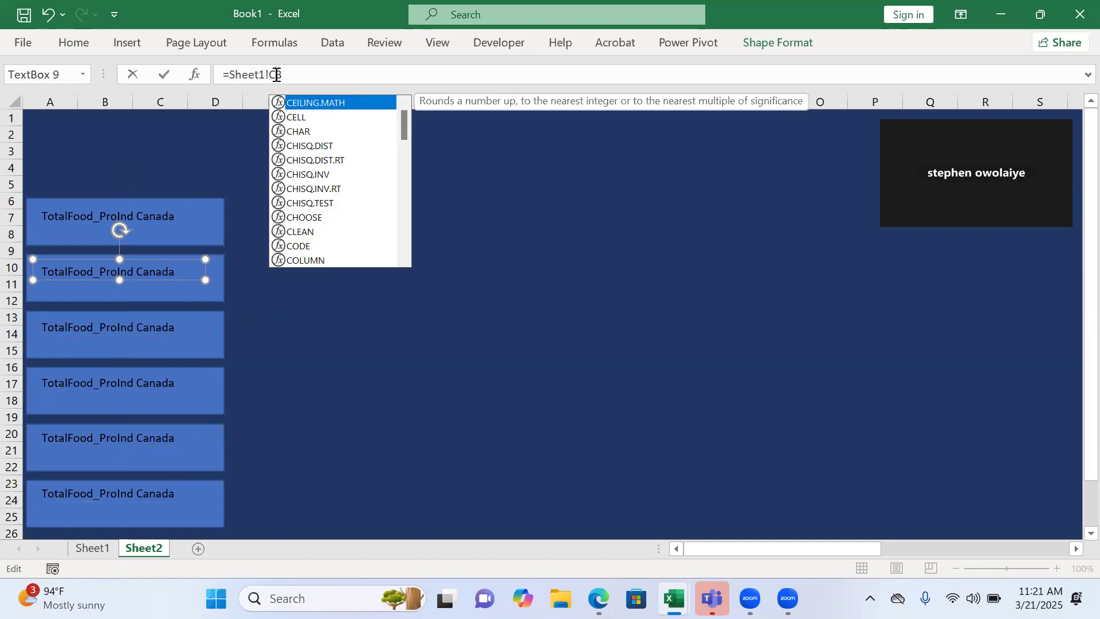
{"action": "key", "text": "Return"}
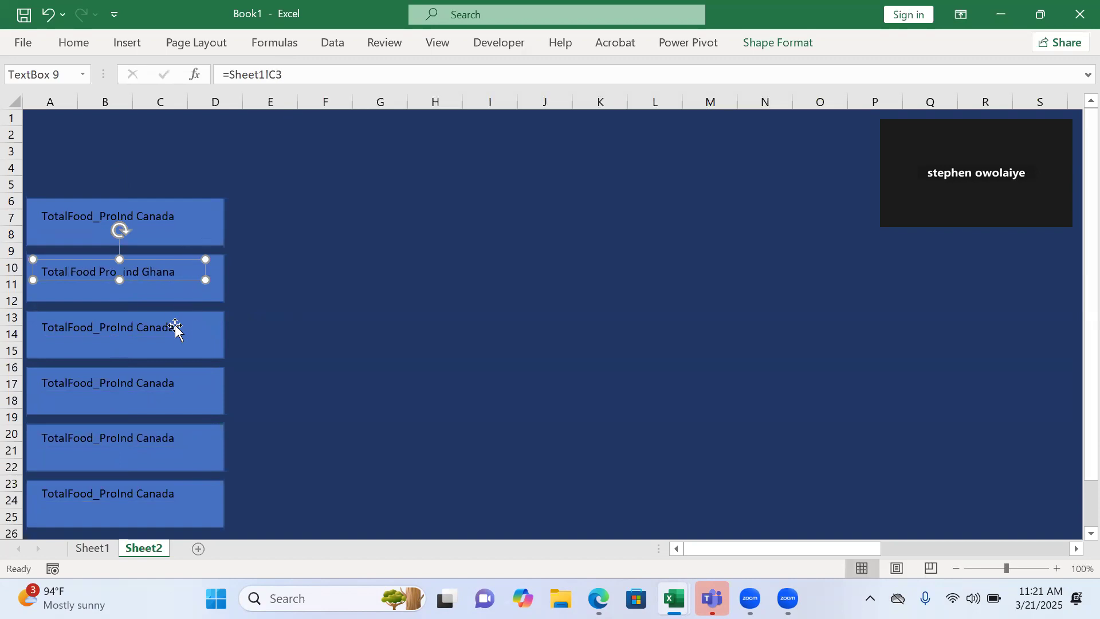
Relink the text box in the third rectangle to the India heading with =Sheet1!D3.
{"action": "left_click", "coordinate": [174, 329]}
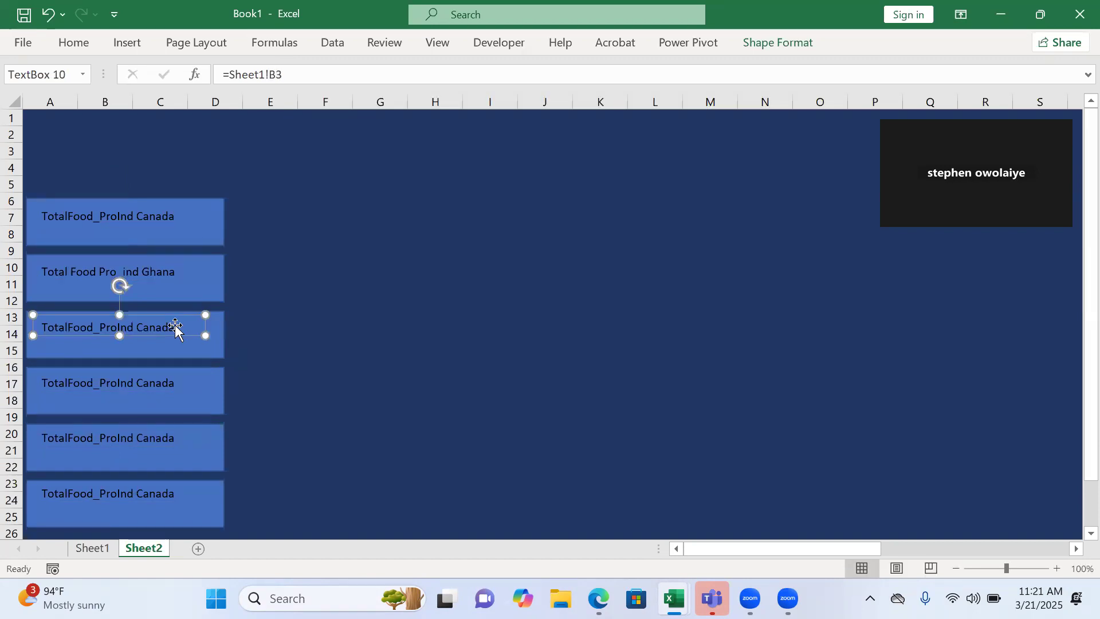
{"action": "left_click", "coordinate": [279, 79]}
{"action": "key", "text": "BackSpace"}
{"action": "type", "text": "D"}
{"action": "key", "text": "Return"}
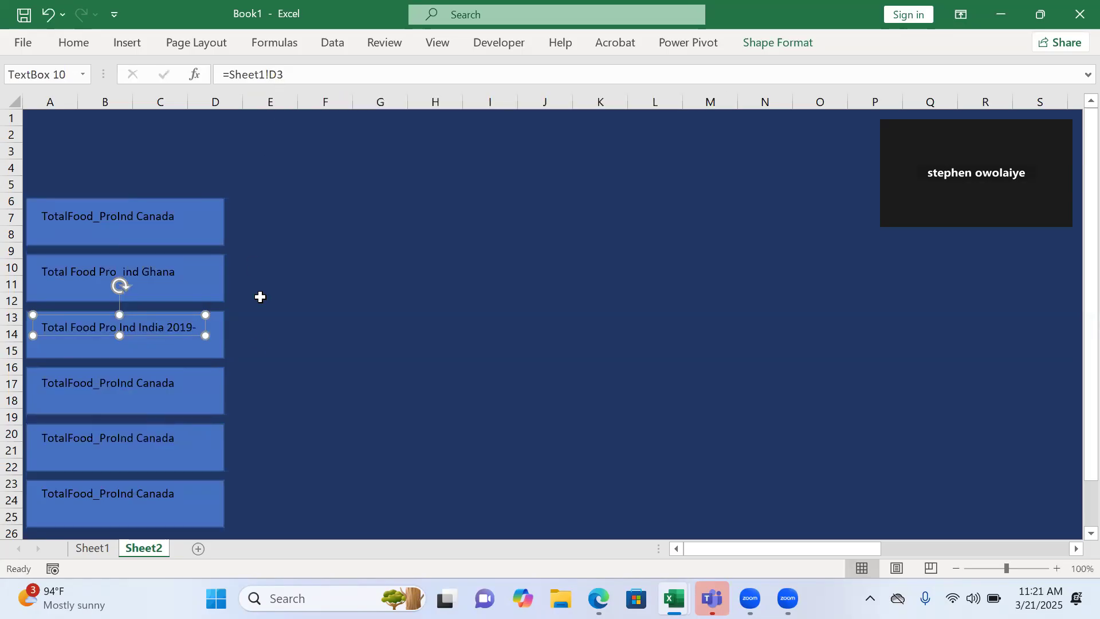
Relink the text box in the fourth rectangle to the Kenya heading with =Sheet1!E3.
{"action": "left_click", "coordinate": [170, 390]}
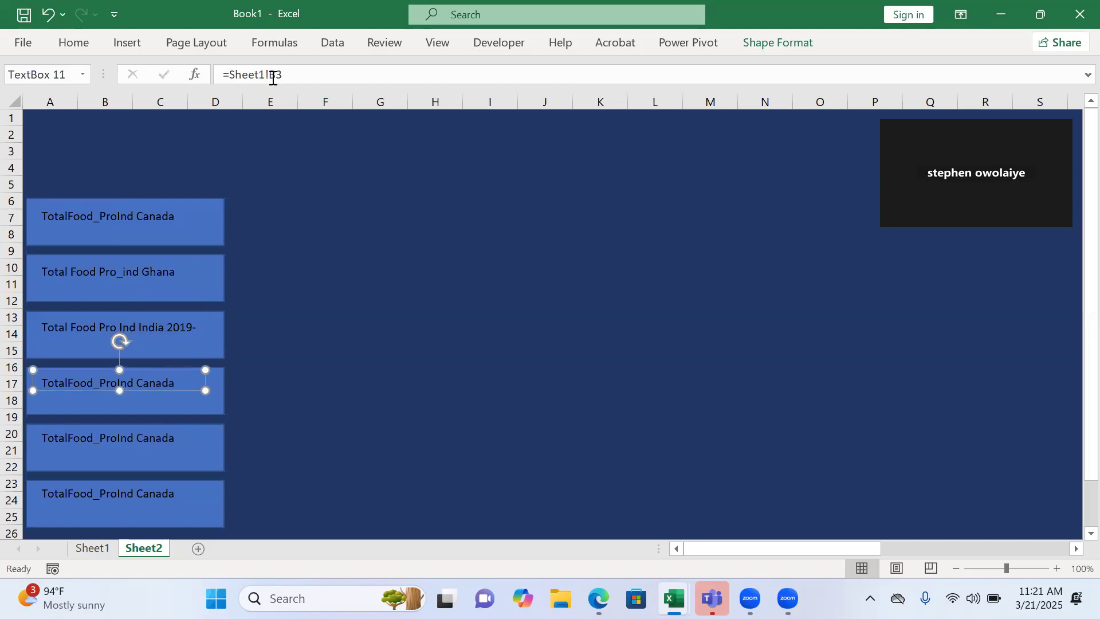
{"action": "left_click", "coordinate": [277, 78]}
{"action": "key", "text": "BackSpace"}
{"action": "key", "text": "BackSpace"}
{"action": "type", "text": "E"}
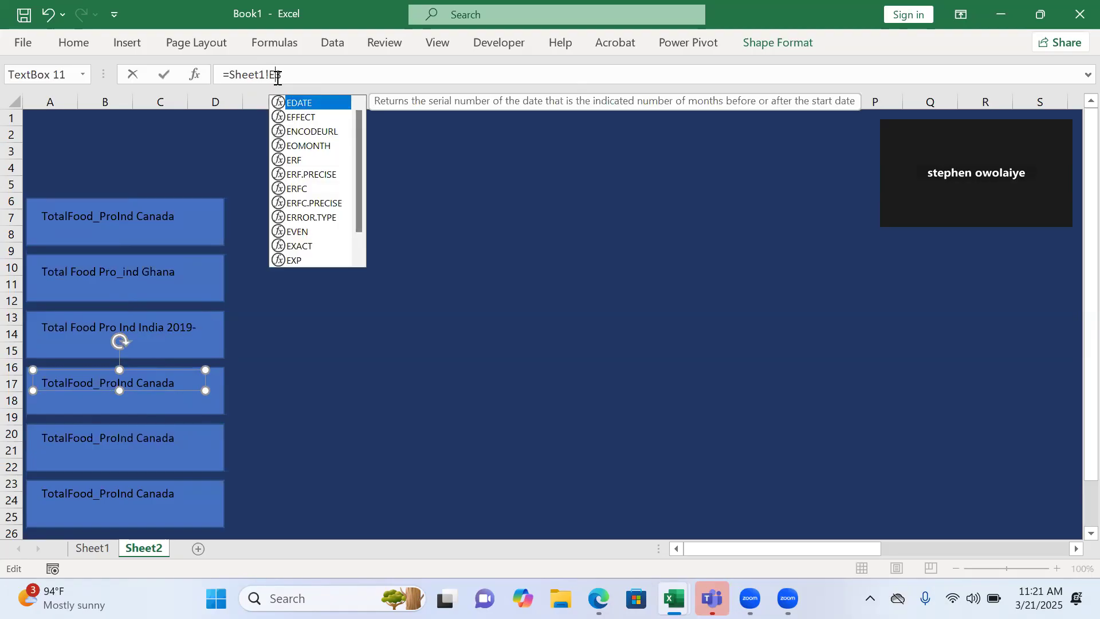
{"action": "type", "text": "3"}
{"action": "key", "text": "Return"}
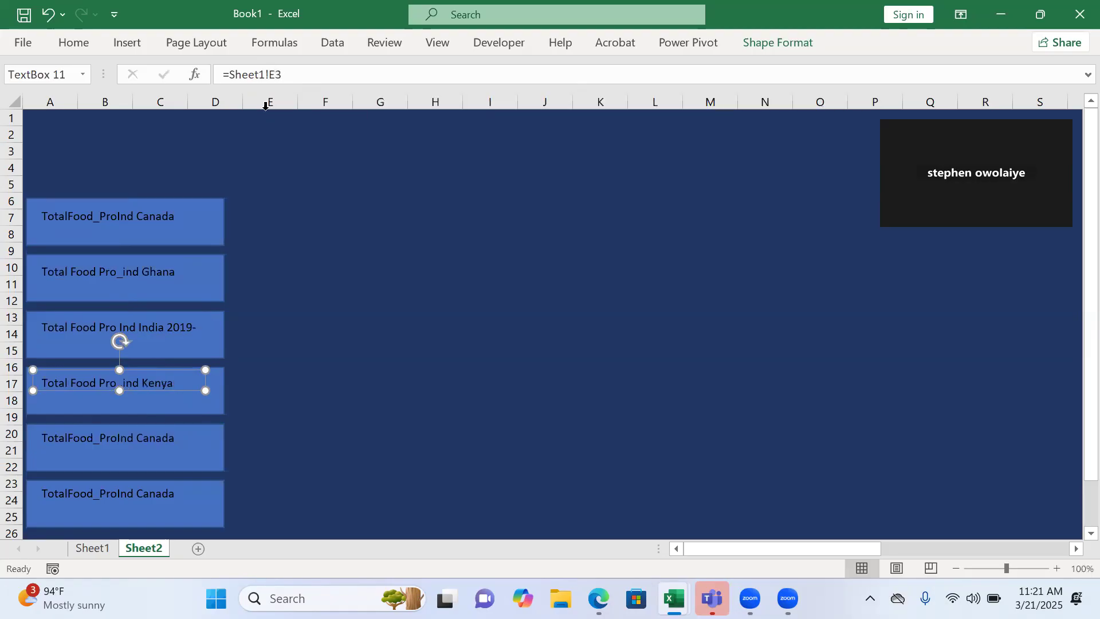
Relink the text box in the fifth rectangle to the Nigeria heading with =Sheet1!F3.
{"action": "left_click", "coordinate": [156, 434]}
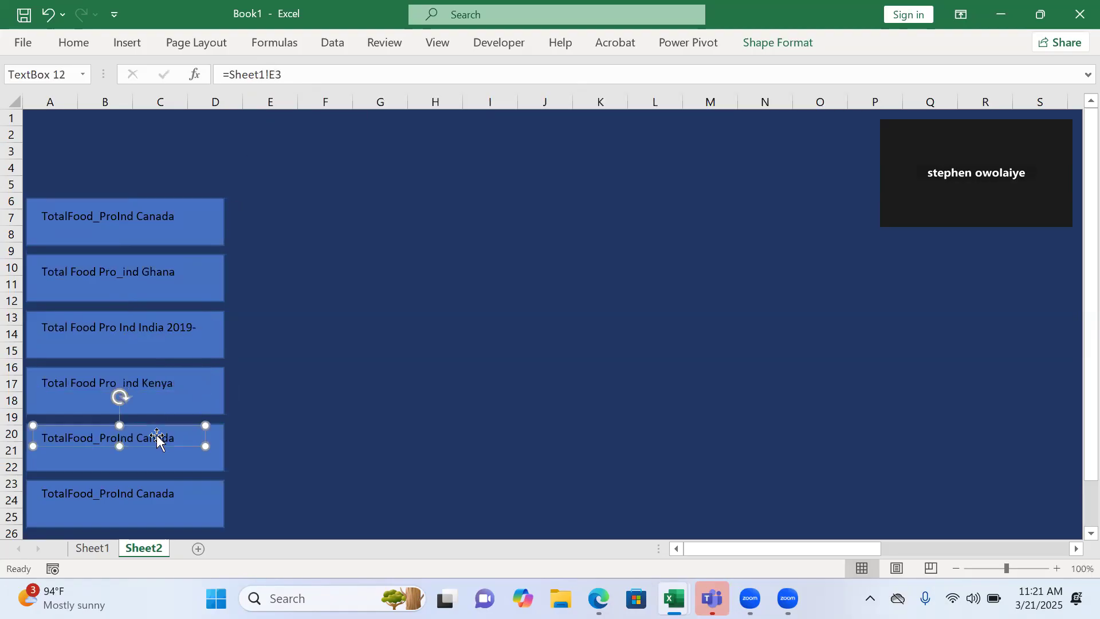
{"action": "left_click", "coordinate": [275, 78]}
{"action": "key", "text": "BackSpace"}
{"action": "type", "text": "F"}
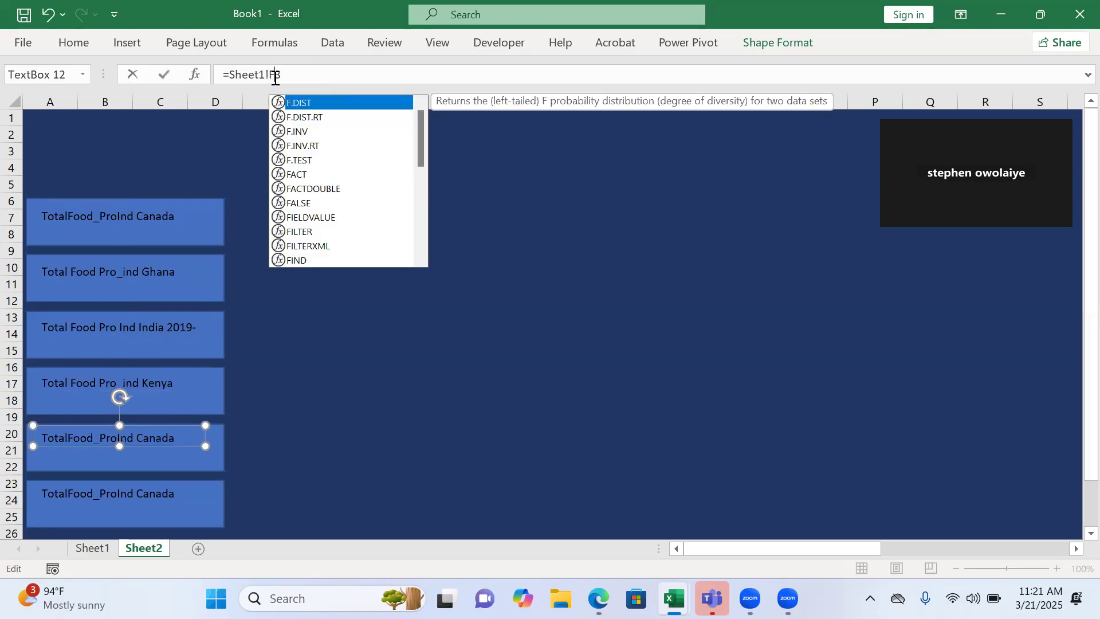
{"action": "key", "text": "Return"}
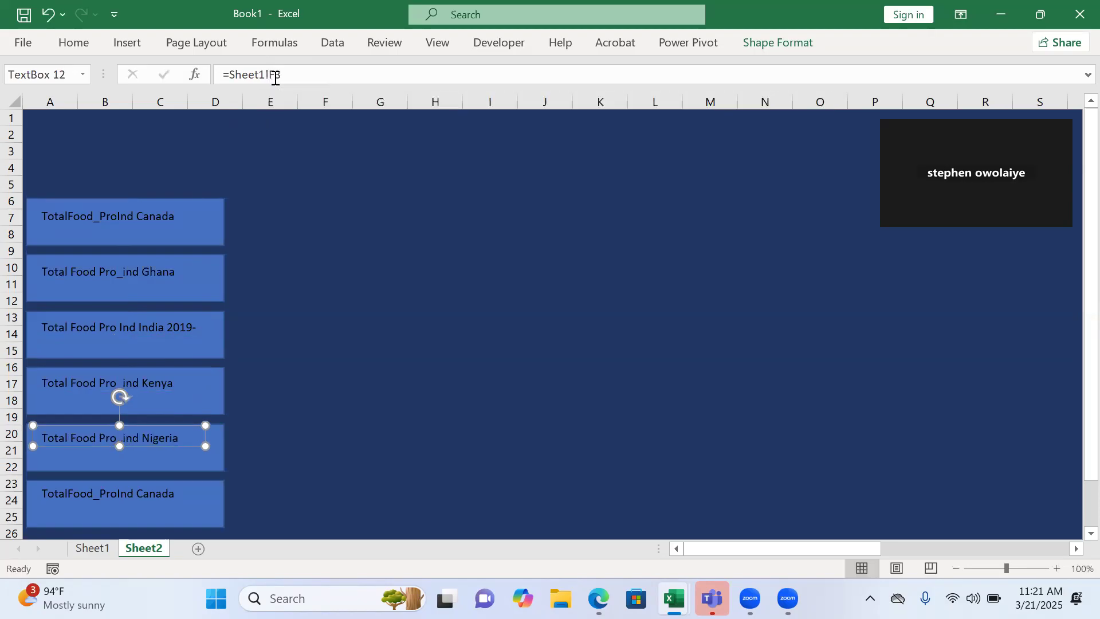
Relink the text box in the bottommost rectangle to the Rwanda heading with =Sheet1!G3.
{"action": "left_click", "coordinate": [165, 495]}
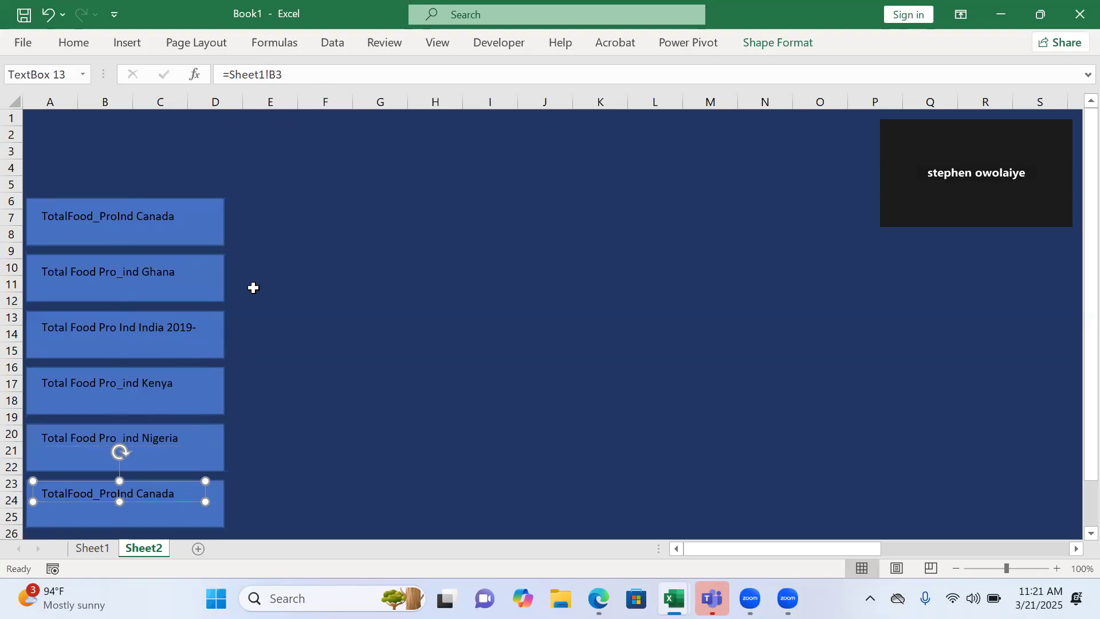
{"action": "left_click", "coordinate": [278, 78]}
{"action": "key", "text": "BackSpace"}
{"action": "type", "text": "G"}
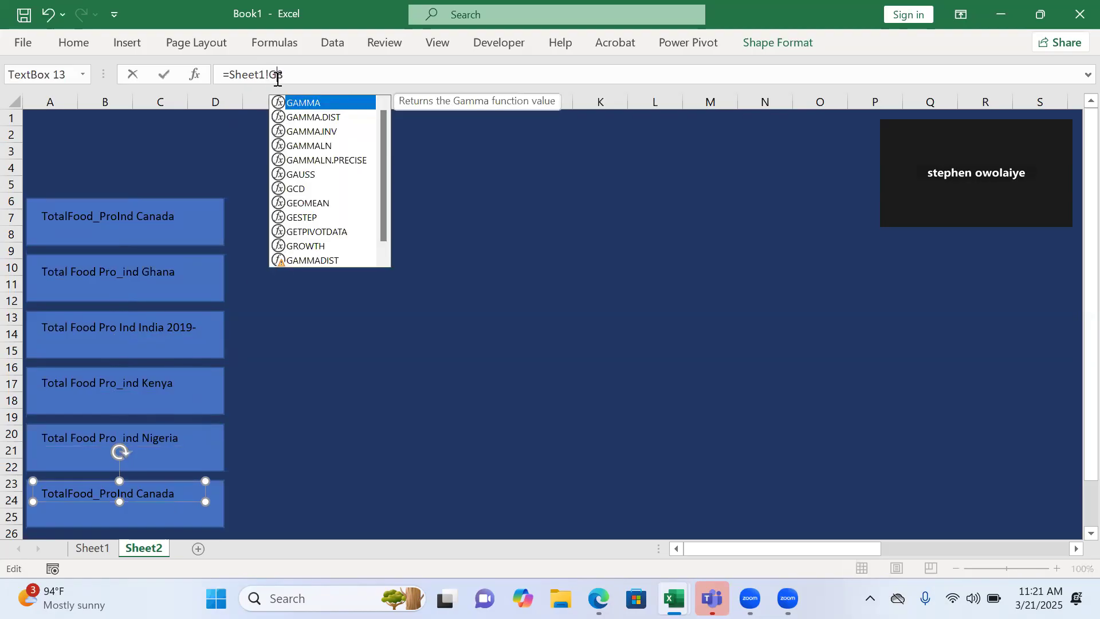
{"action": "key", "text": "Return"}
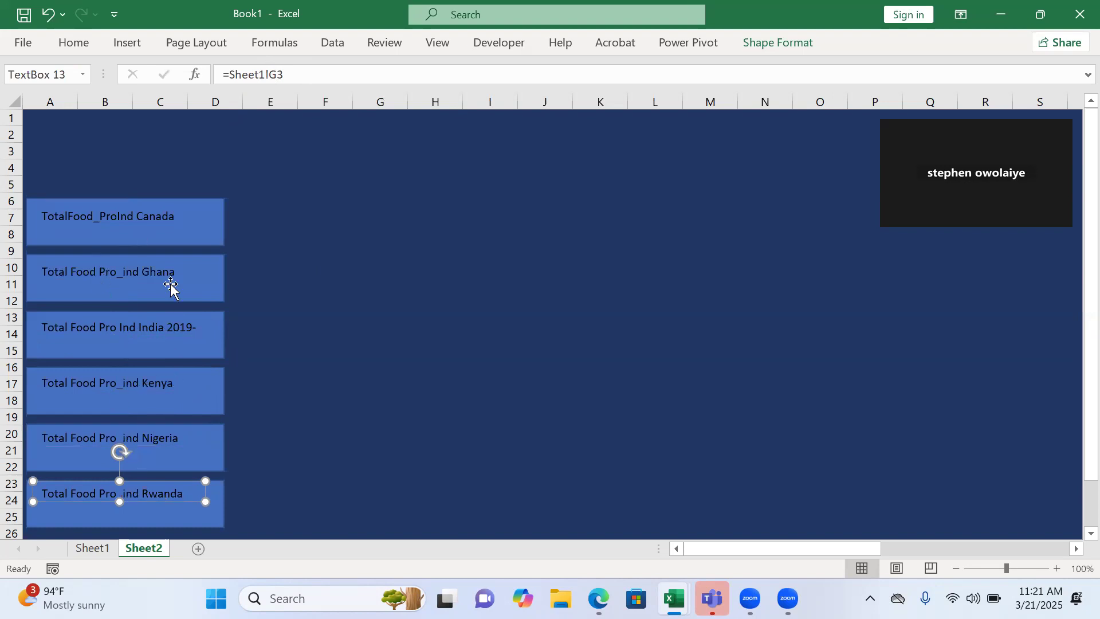
Set the font size of the six country heading text boxes to 8.
{"action": "left_click", "coordinate": [164, 220]}
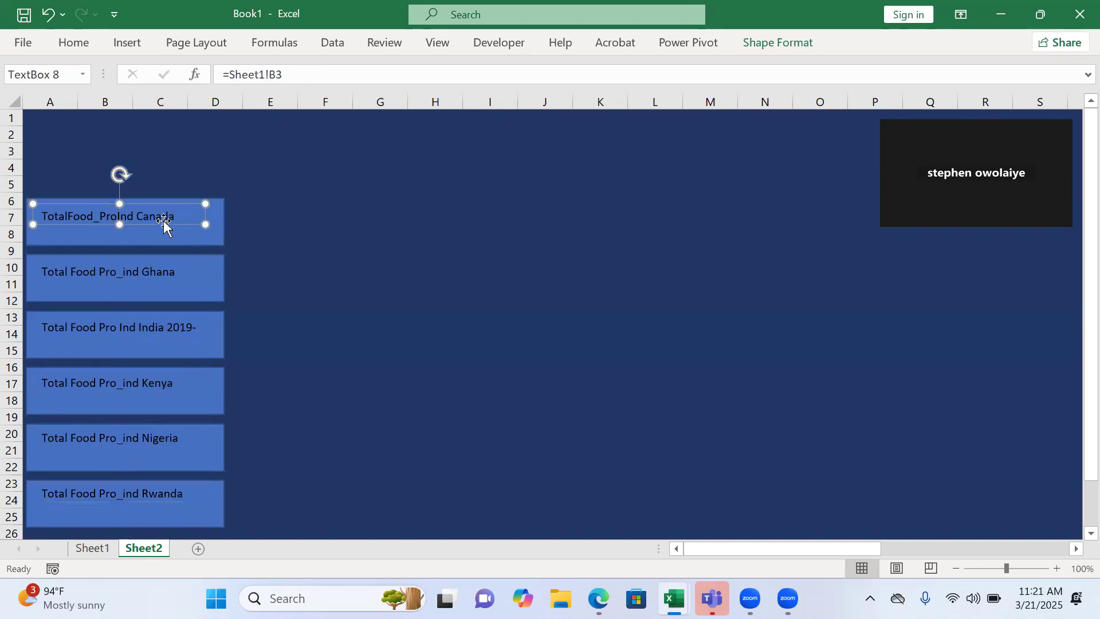
{"action": "left_click", "coordinate": [167, 271], "text": "ctrl"}
{"action": "left_click", "coordinate": [175, 334], "text": "ctrl"}
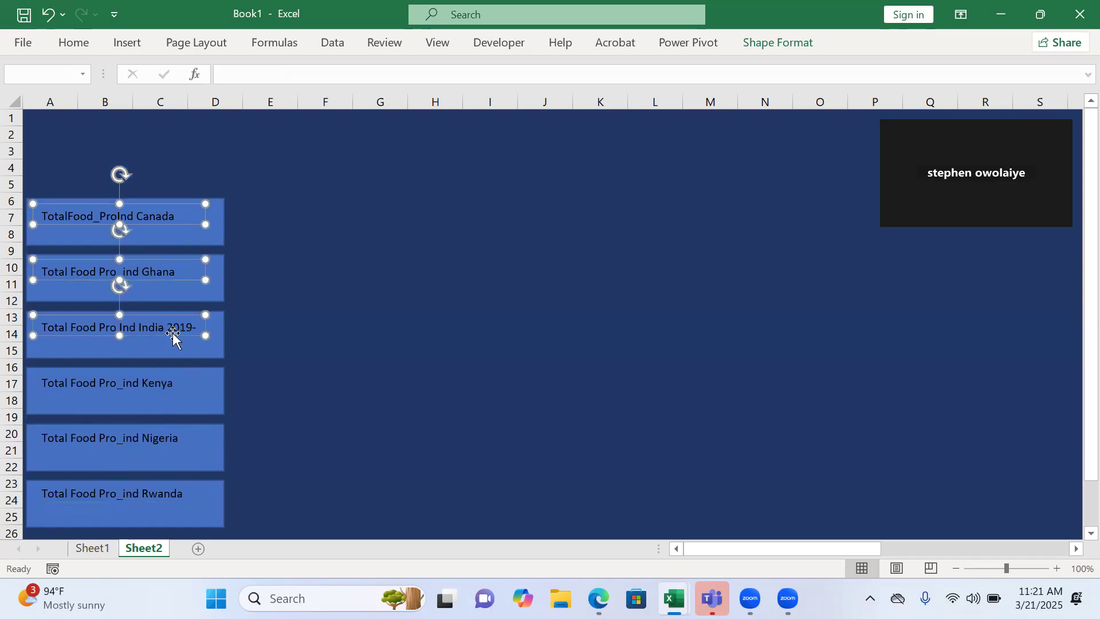
{"action": "left_click", "coordinate": [165, 385], "text": "ctrl"}
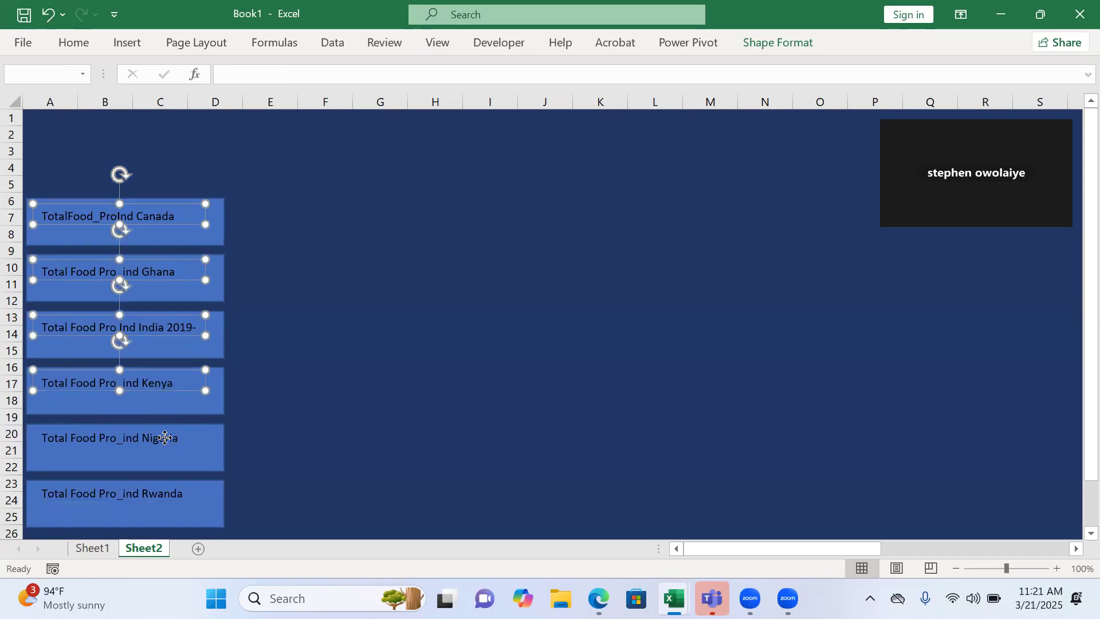
{"action": "left_click", "coordinate": [166, 439], "text": "ctrl"}
{"action": "left_click", "coordinate": [166, 493], "text": "ctrl"}
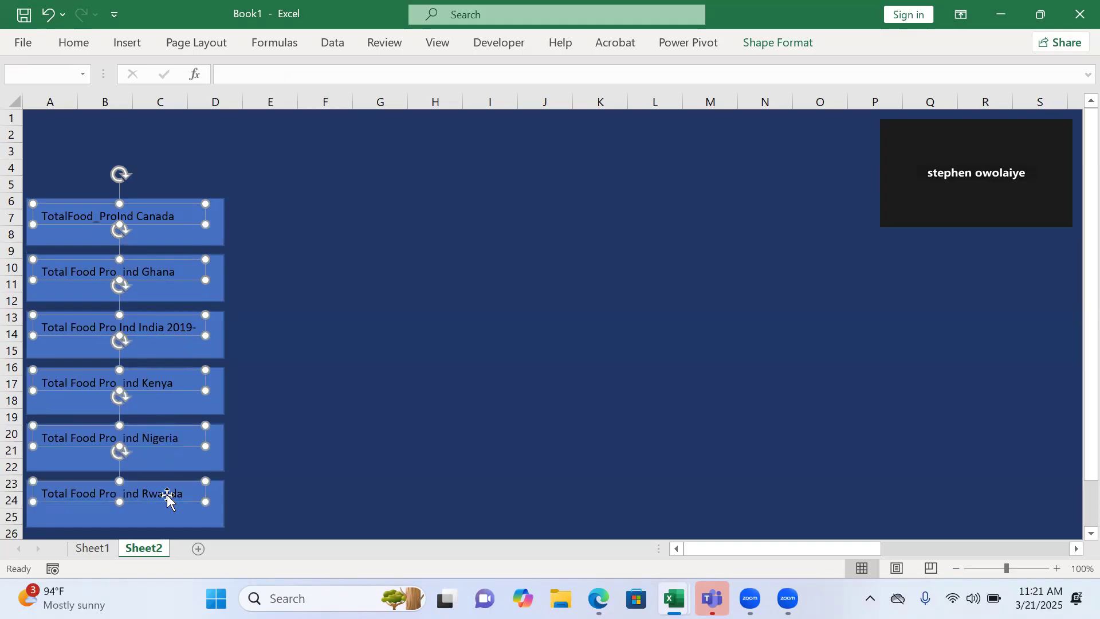
{"action": "left_click", "coordinate": [79, 49]}
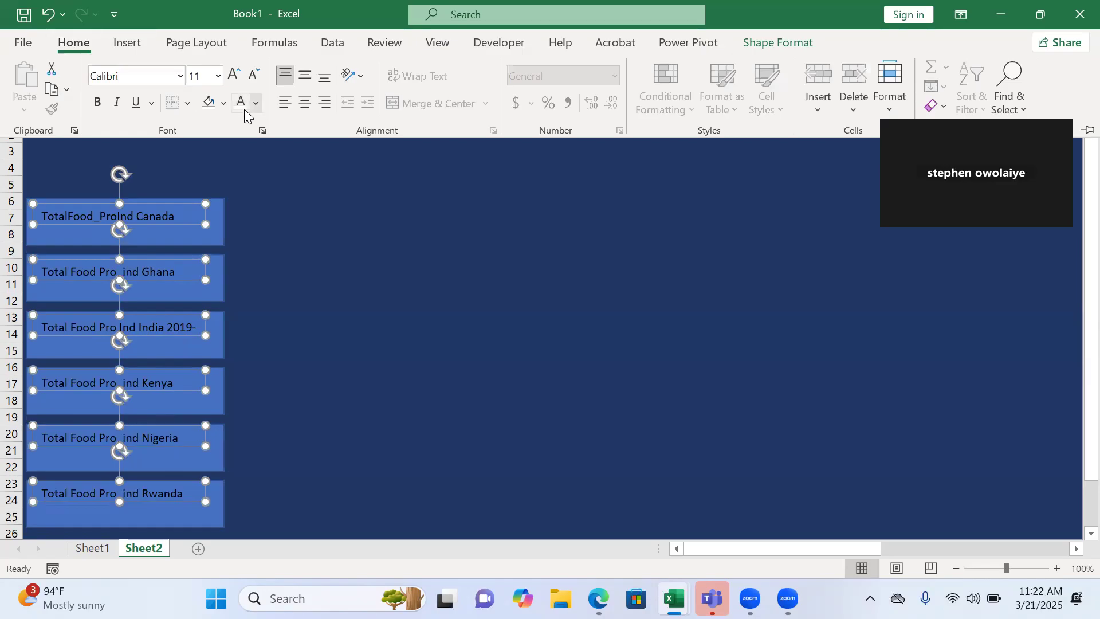
{"action": "left_click", "coordinate": [218, 75]}
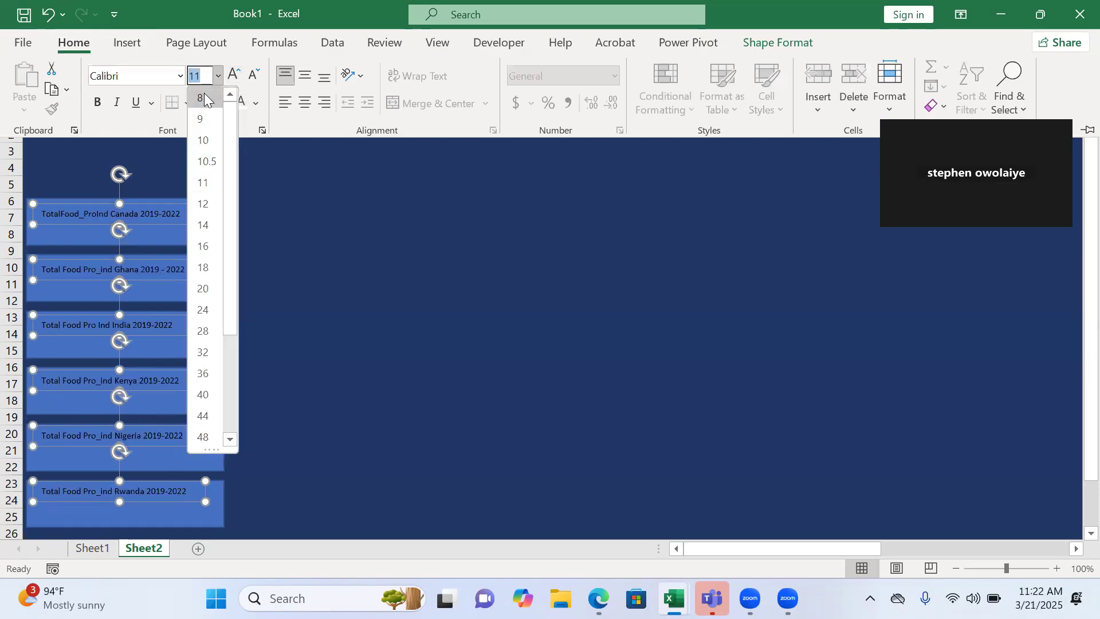
{"action": "left_click", "coordinate": [205, 99]}
Make the text of the six country headings bold and white.
{"action": "left_click", "coordinate": [98, 102]}
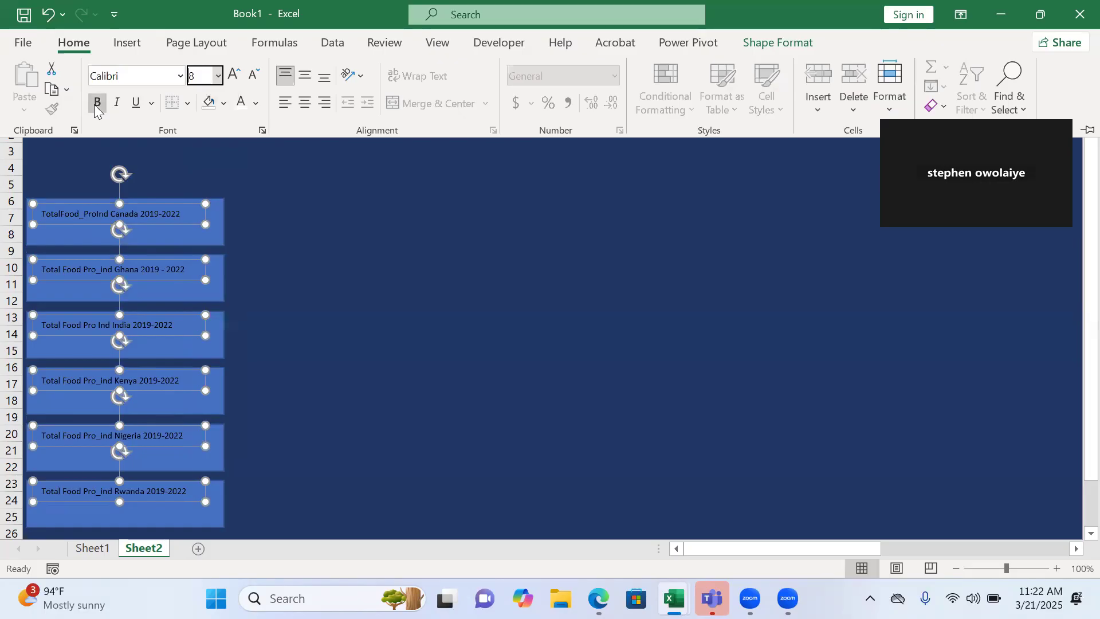
{"action": "left_click", "coordinate": [243, 109]}
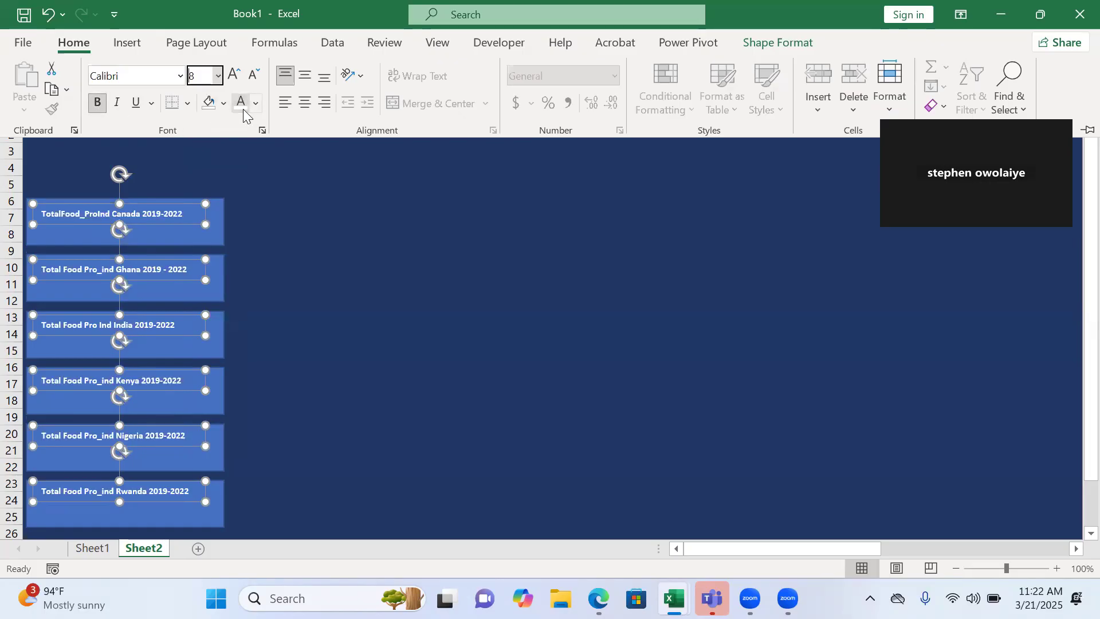
{"action": "left_click", "coordinate": [307, 250]}
{"action": "left_click", "coordinate": [307, 251]}
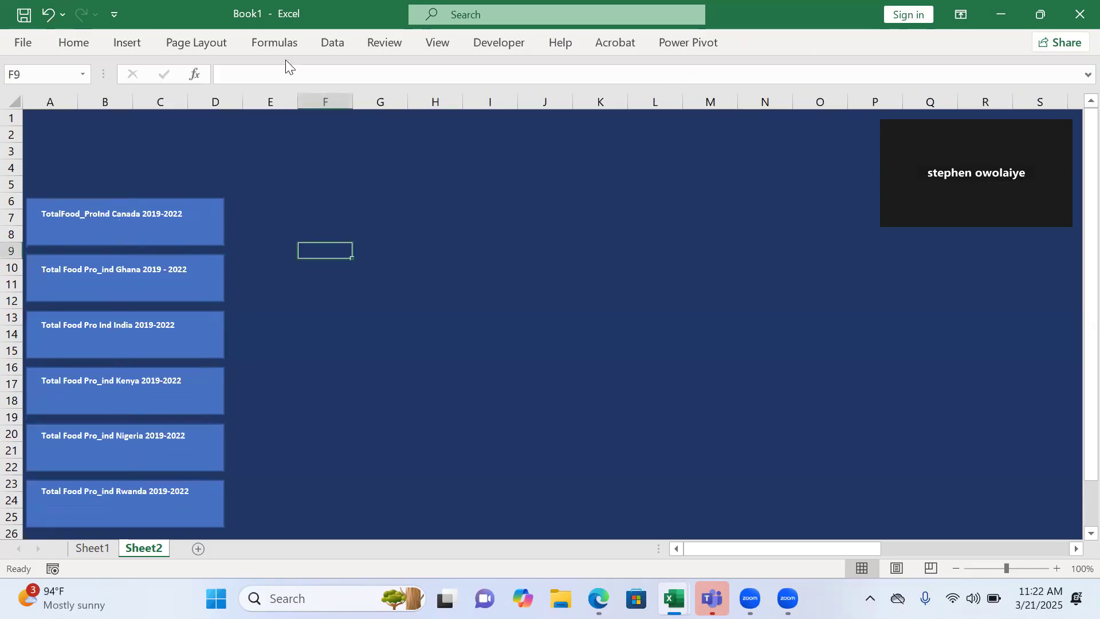
Draw a text box about 1.97" wide and 0.22" high below the heading in the Canada rectangle.
{"action": "left_click", "coordinate": [68, 44]}
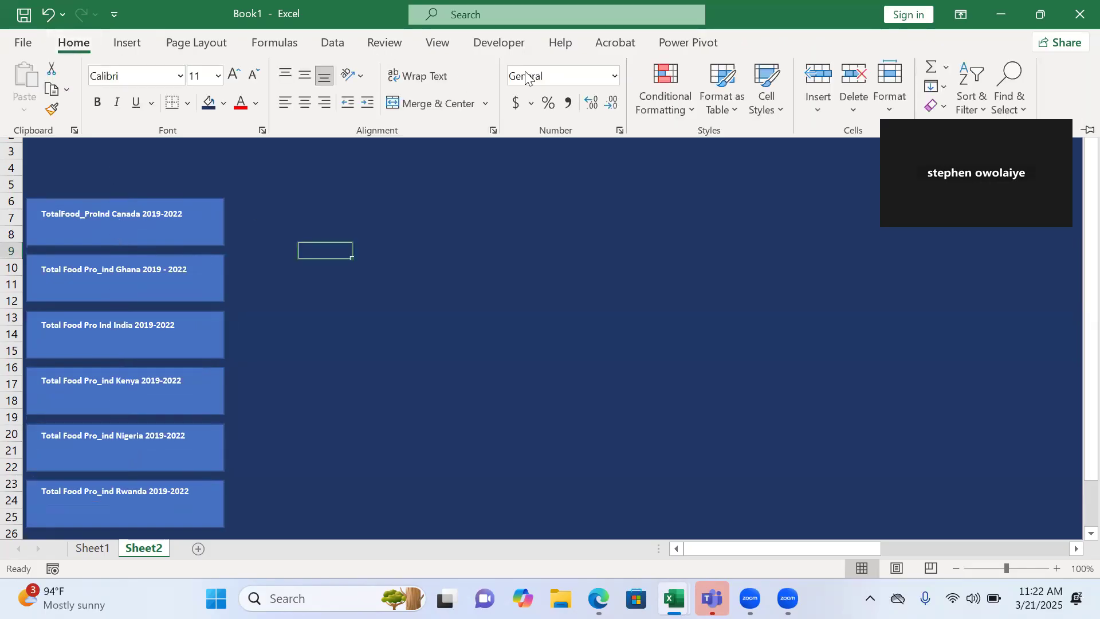
{"action": "left_click", "coordinate": [127, 42]}
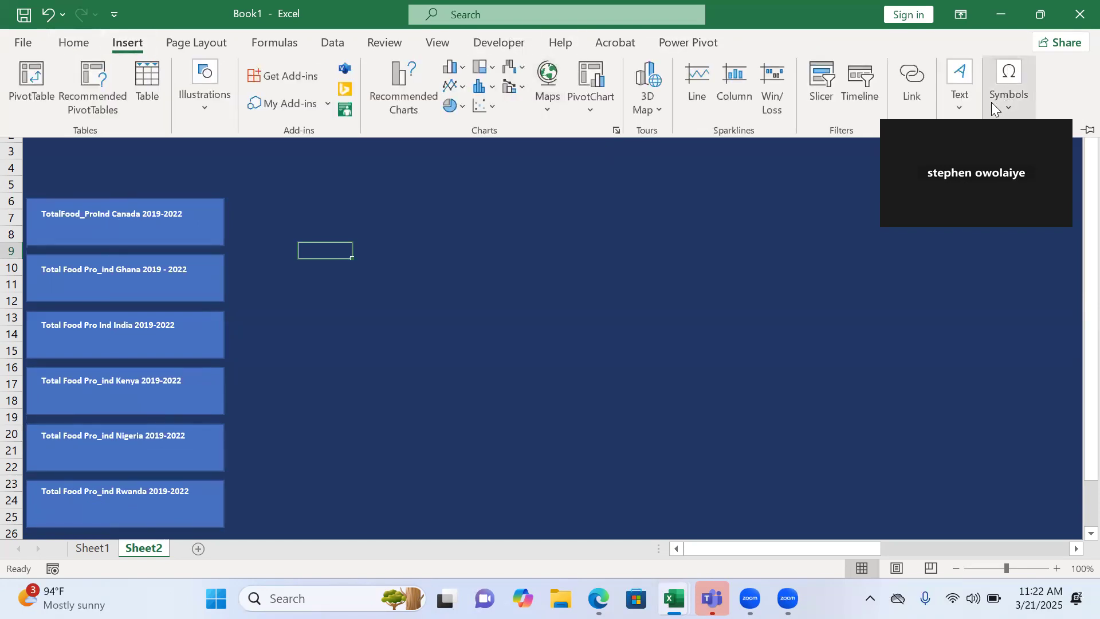
{"action": "left_click", "coordinate": [955, 105]}
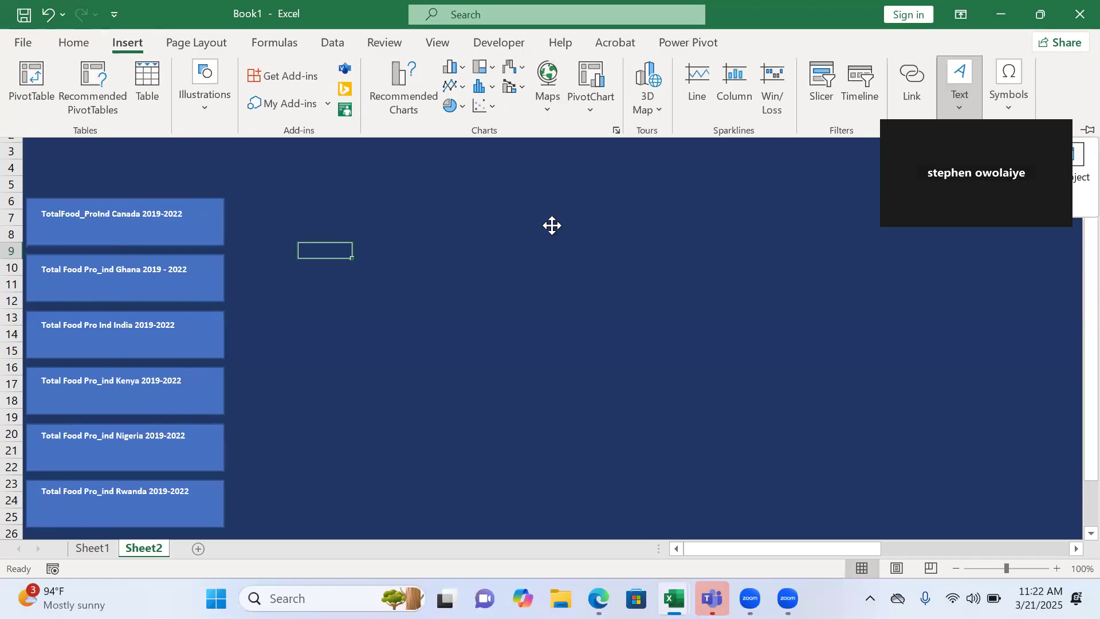
{"action": "left_click", "coordinate": [50, 213]}
{"action": "left_click_drag", "start_coordinate": [40, 224], "coordinate": [200, 240]}
{"action": "left_click_drag", "start_coordinate": [202, 239], "coordinate": [202, 242]}
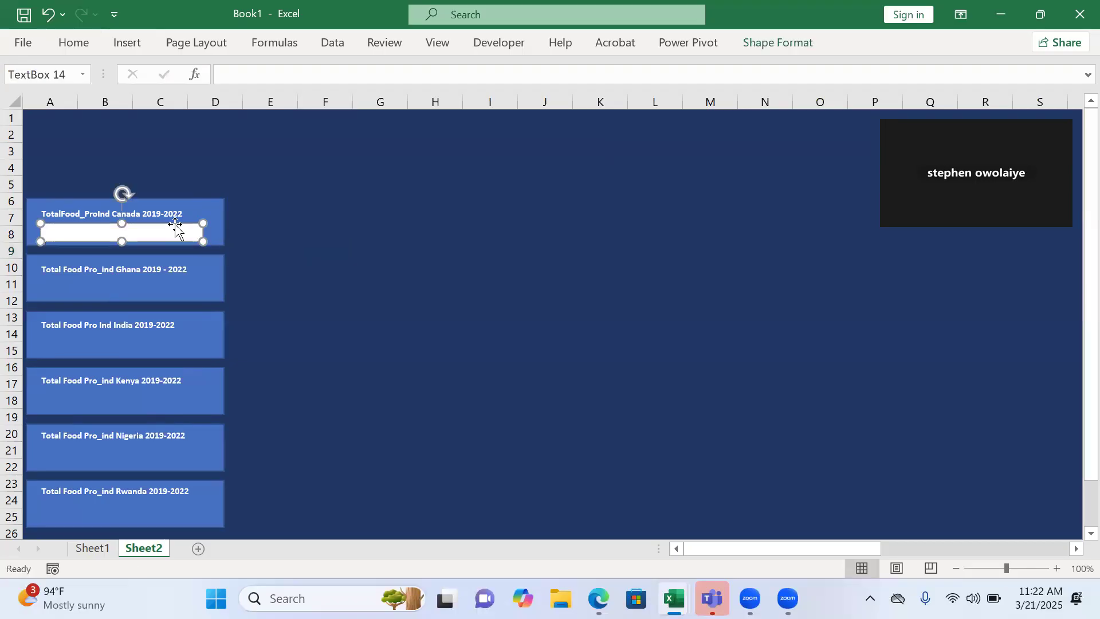
Remove the fill from the new text box in the Canada rectangle.
{"action": "left_click", "coordinate": [779, 41]}
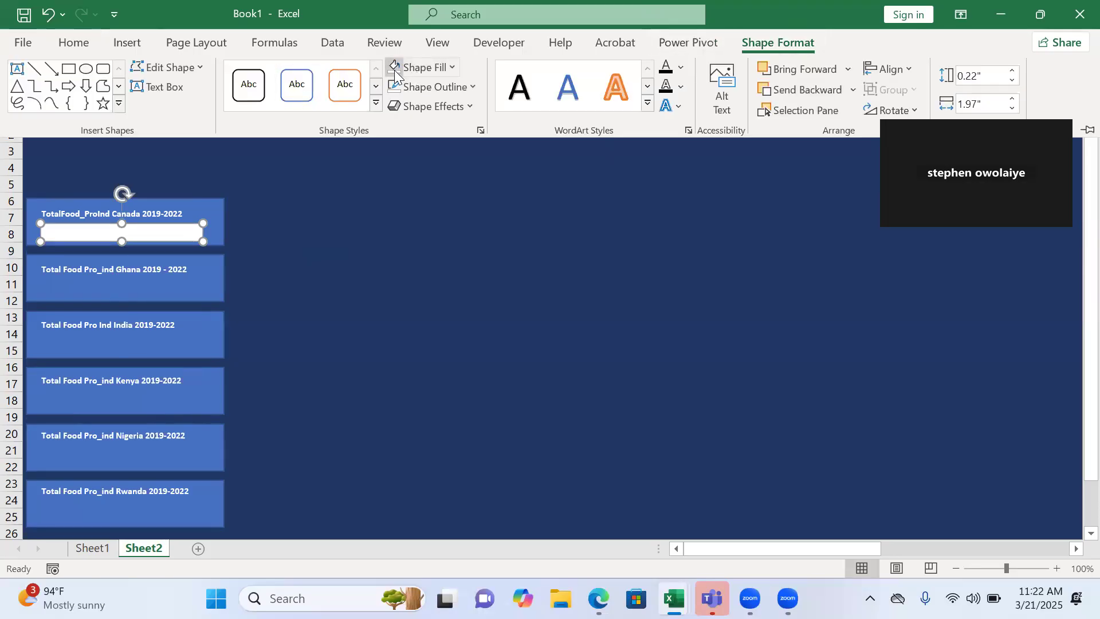
{"action": "left_click", "coordinate": [394, 67]}
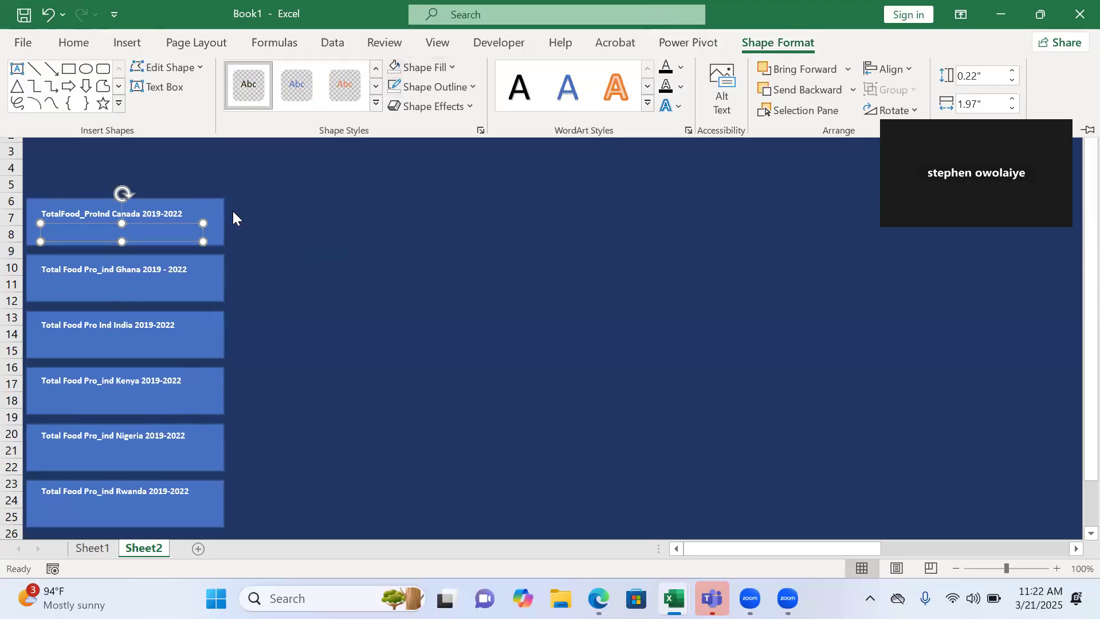
{"action": "left_click", "coordinate": [272, 248]}
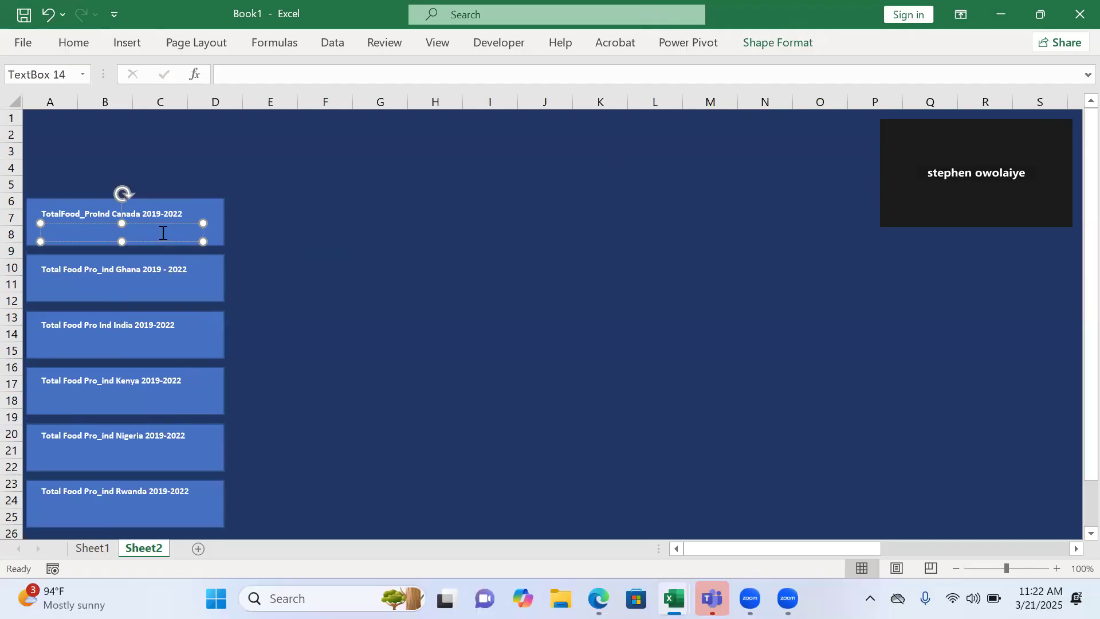
Start a formula for the empty Canada text box that references the Canada total in Sheet1 cell B4.
{"action": "left_click", "coordinate": [301, 75]}
{"action": "type", "text": "="}
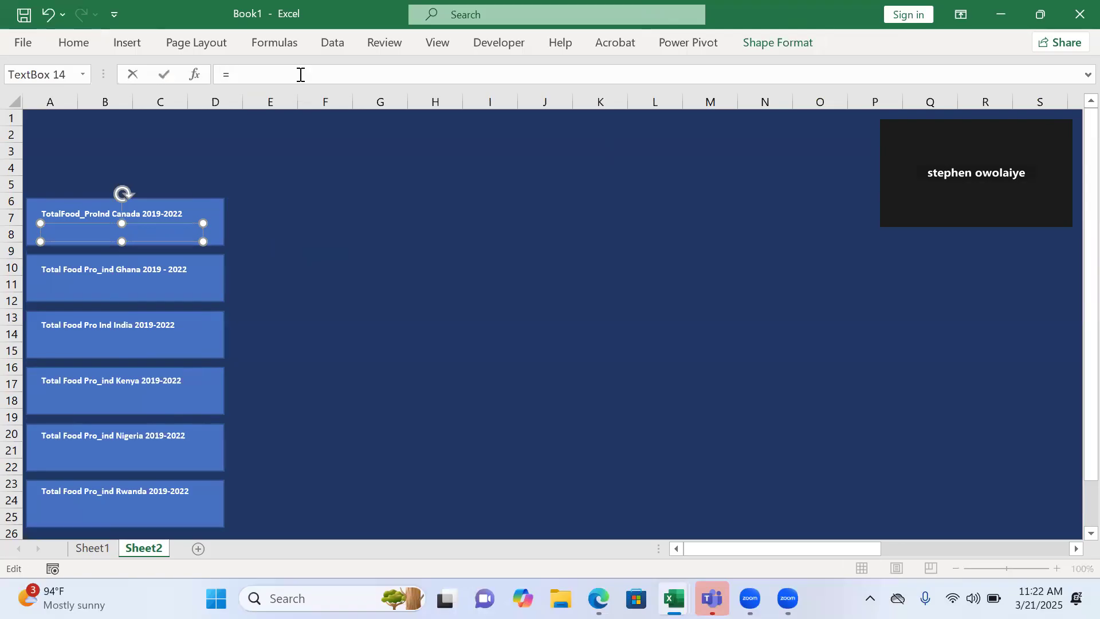
{"action": "left_click", "coordinate": [97, 548]}
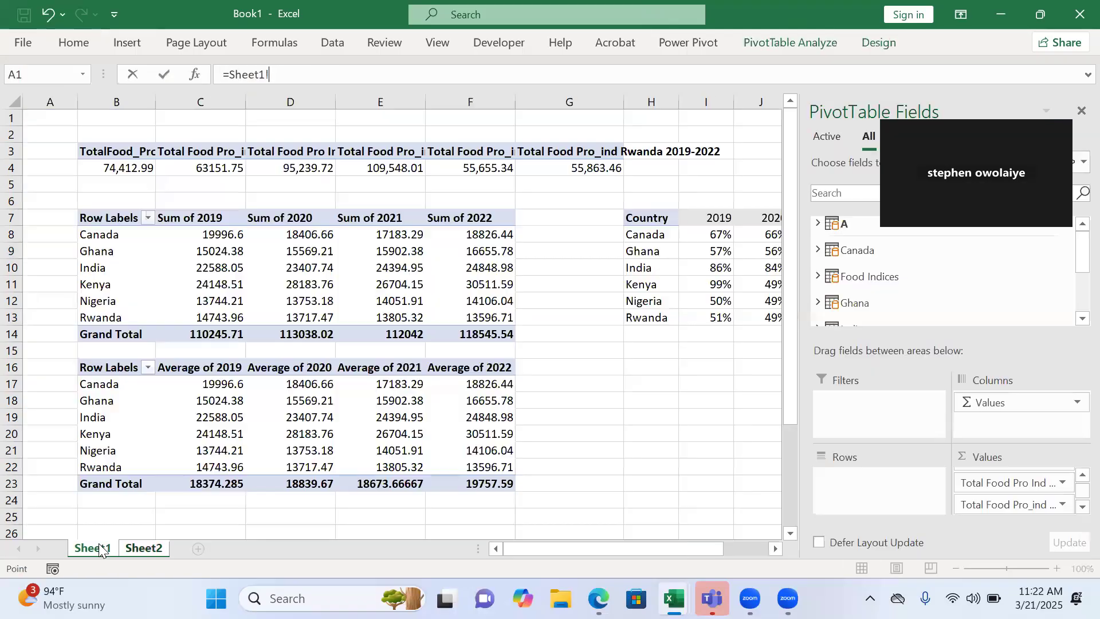
{"action": "left_click", "coordinate": [136, 168]}
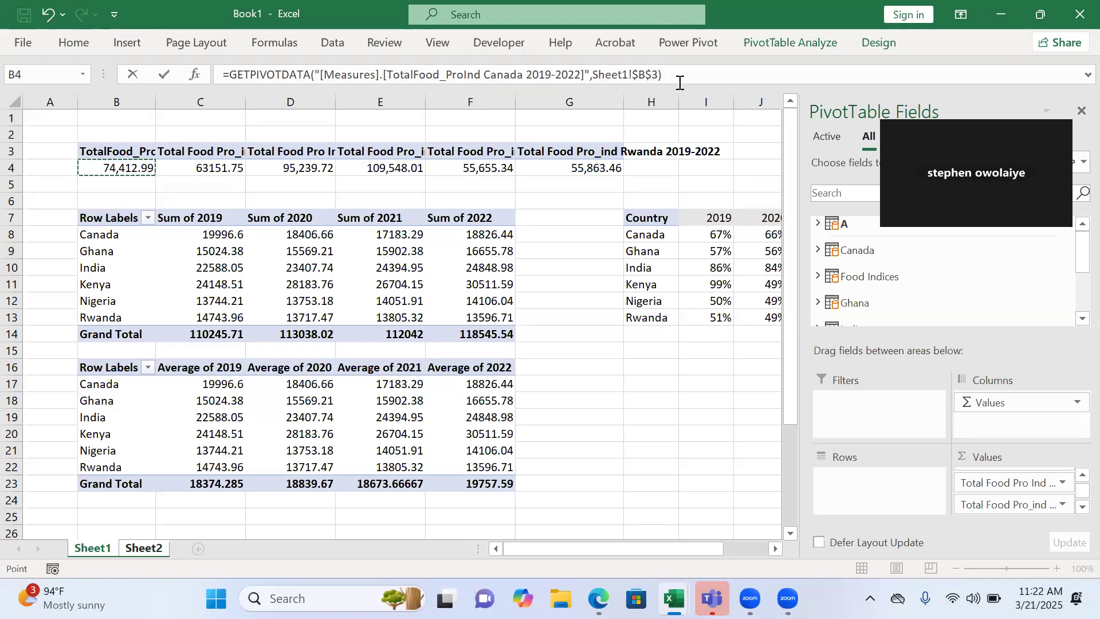
Reduce the GETPIVOTDATA formula to the direct reference =Sheet1!B4 and apply it to the Canada text box.
{"action": "left_click", "coordinate": [595, 78]}
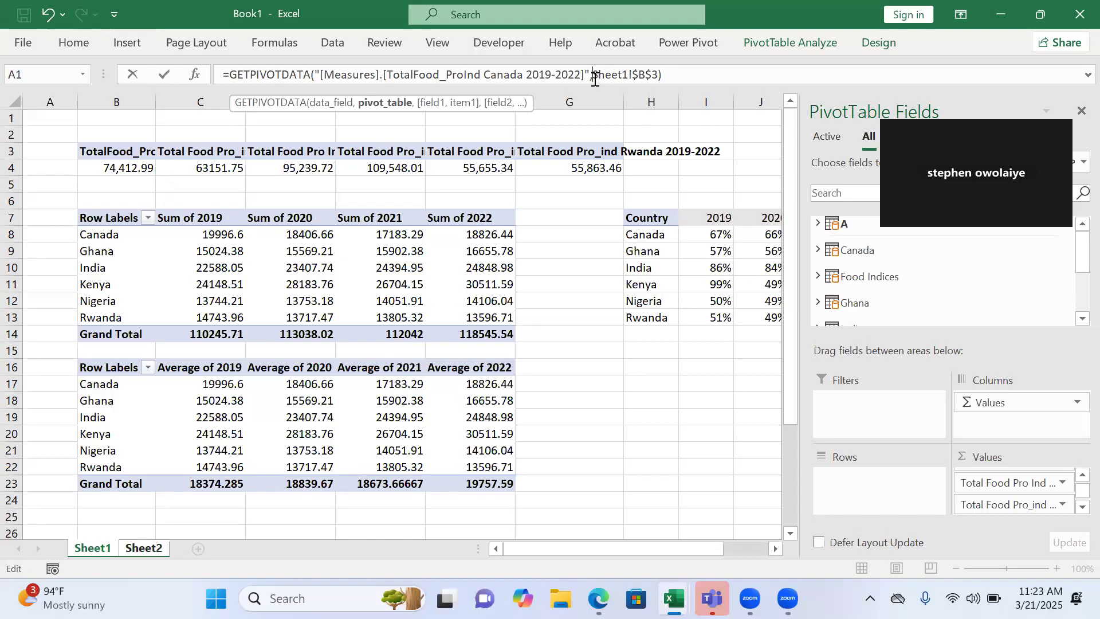
{"action": "key", "text": "BackSpace"}
{"action": "key", "text": "BackSpace"}
{"action": "key", "text": "BackSpace"}
{"action": "key", "text": "BackSpace"}
{"action": "key", "text": "BackSpace"}
{"action": "key", "text": "BackSpace"}
{"action": "key", "text": "BackSpace"}
{"action": "key", "text": "BackSpace"}
{"action": "key", "text": "BackSpace"}
{"action": "key", "text": "BackSpace"}
{"action": "key", "text": "BackSpace"}
{"action": "key", "text": "BackSpace"}
{"action": "key", "text": "BackSpace"}
{"action": "key", "text": "BackSpace"}
{"action": "key", "text": "BackSpace"}
{"action": "key", "text": "BackSpace"}
{"action": "key", "text": "BackSpace"}
{"action": "key", "text": "BackSpace"}
{"action": "key", "text": "BackSpace"}
{"action": "key", "text": "BackSpace"}
{"action": "key", "text": "BackSpace"}
{"action": "key", "text": "BackSpace"}
{"action": "key", "text": "BackSpace"}
{"action": "key", "text": "BackSpace"}
{"action": "key", "text": "BackSpace"}
{"action": "key", "text": "BackSpace"}
{"action": "key", "text": "BackSpace"}
{"action": "key", "text": "BackSpace"}
{"action": "key", "text": "BackSpace"}
{"action": "key", "text": "BackSpace"}
{"action": "key", "text": "BackSpace"}
{"action": "key", "text": "BackSpace"}
{"action": "key", "text": "BackSpace"}
{"action": "key", "text": "BackSpace"}
{"action": "key", "text": "BackSpace"}
{"action": "key", "text": "BackSpace"}
{"action": "key", "text": "BackSpace"}
{"action": "key", "text": "BackSpace"}
{"action": "key", "text": "BackSpace"}
{"action": "key", "text": "BackSpace"}
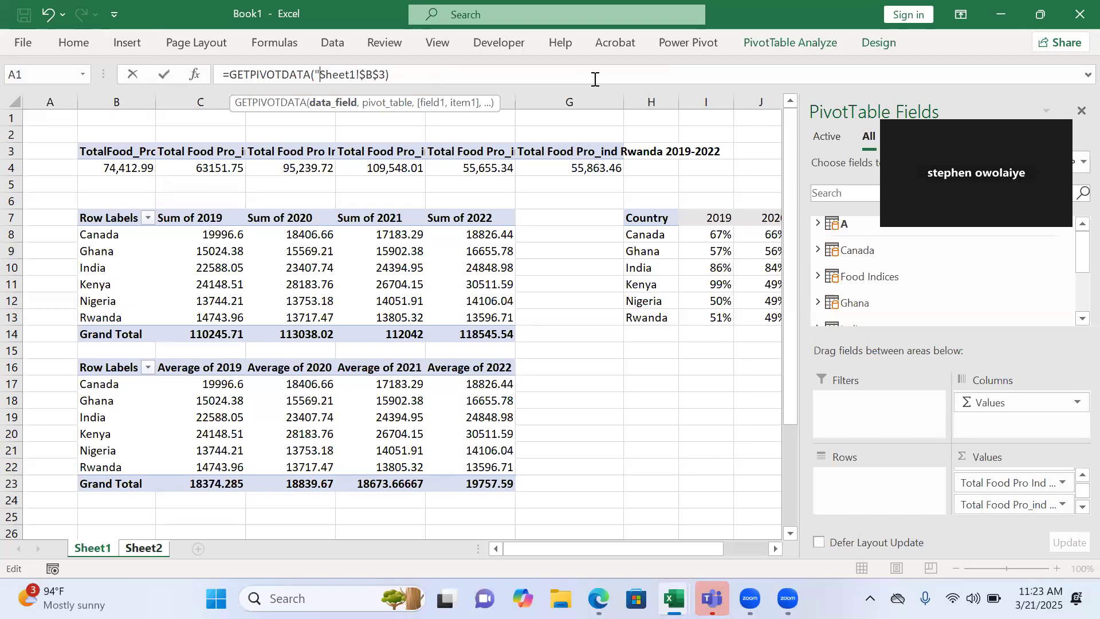
{"action": "key", "text": "BackSpace"}
{"action": "key", "text": "BackSpace"}
{"action": "key", "text": "BackSpace"}
{"action": "key", "text": "BackSpace"}
{"action": "key", "text": "BackSpace"}
{"action": "key", "text": "BackSpace"}
{"action": "key", "text": "BackSpace"}
{"action": "key", "text": "BackSpace"}
{"action": "key", "text": "BackSpace"}
{"action": "key", "text": "BackSpace"}
{"action": "key", "text": "BackSpace"}
{"action": "key", "text": "BackSpace"}
{"action": "key", "text": "BackSpace"}
{"action": "key", "text": "BackSpace"}
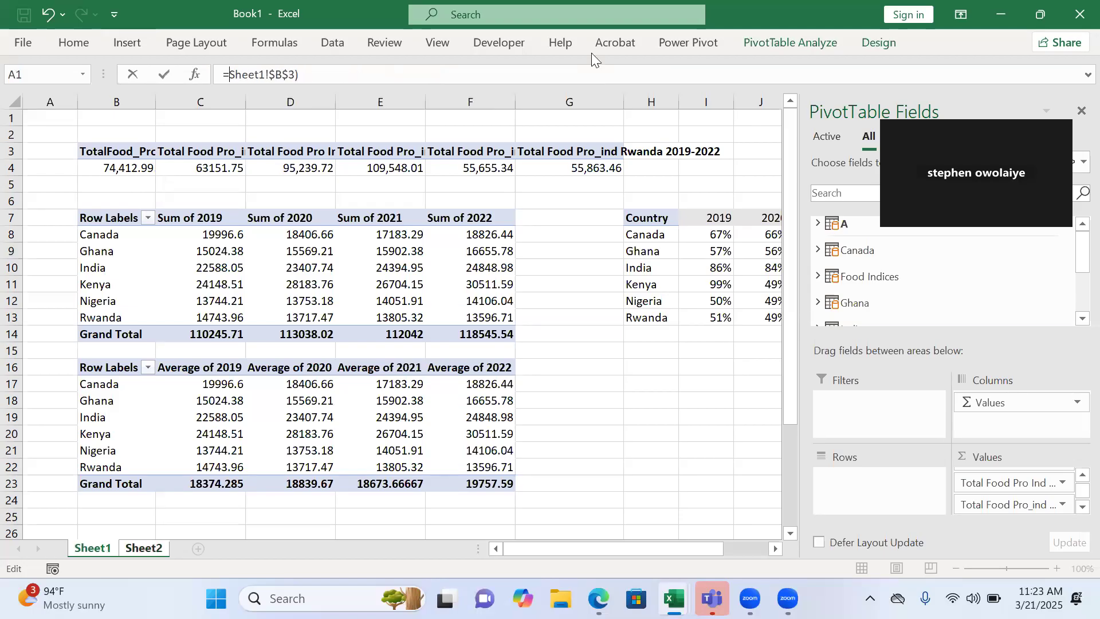
{"action": "left_click", "coordinate": [295, 75]}
{"action": "key", "text": "Delete"}
{"action": "type", "text": "4"}
{"action": "left_click", "coordinate": [290, 74]}
{"action": "key", "text": "BackSpace"}
{"action": "left_click", "coordinate": [275, 75]}
{"action": "key", "text": "BackSpace"}
{"action": "key", "text": "Return"}
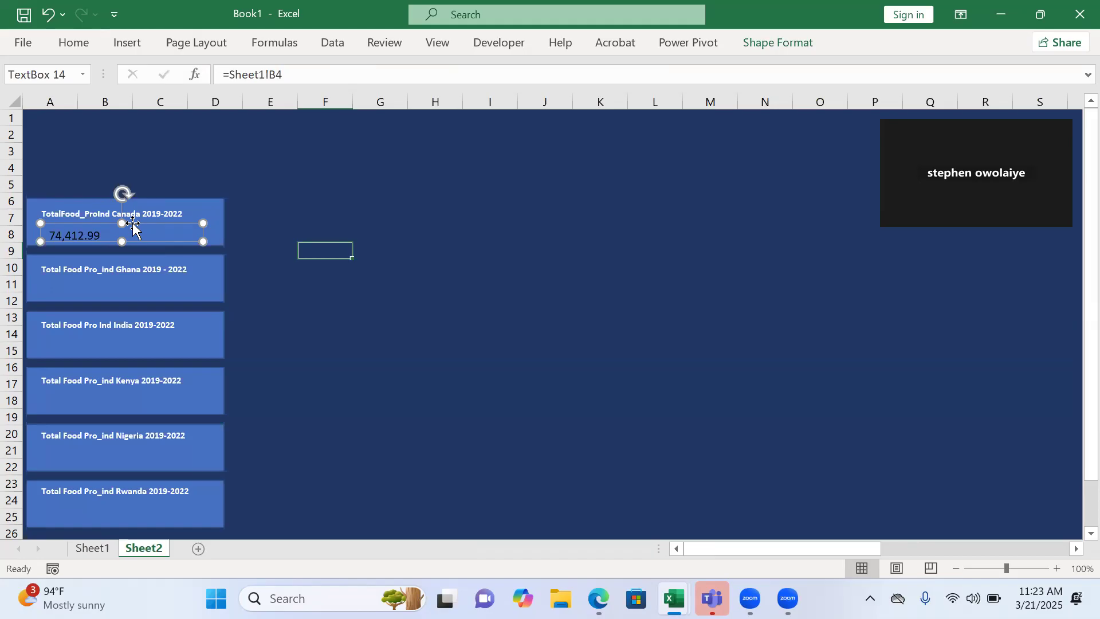
Duplicate the Canada value text box into the Ghana, India, Kenya, Nigeria and Rwanda rectangles.
{"action": "key", "text": "ctrl+d"}
{"action": "left_click_drag", "start_coordinate": [135, 270], "coordinate": [178, 329]}
{"action": "key", "text": "ctrl+d"}
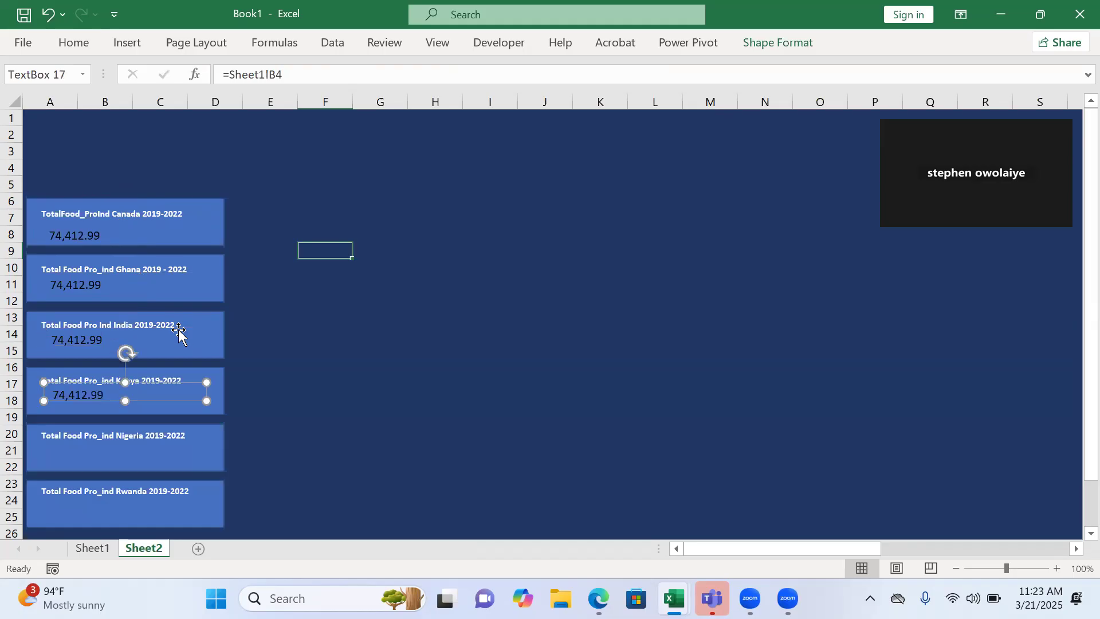
{"action": "key", "text": "ctrl+d"}
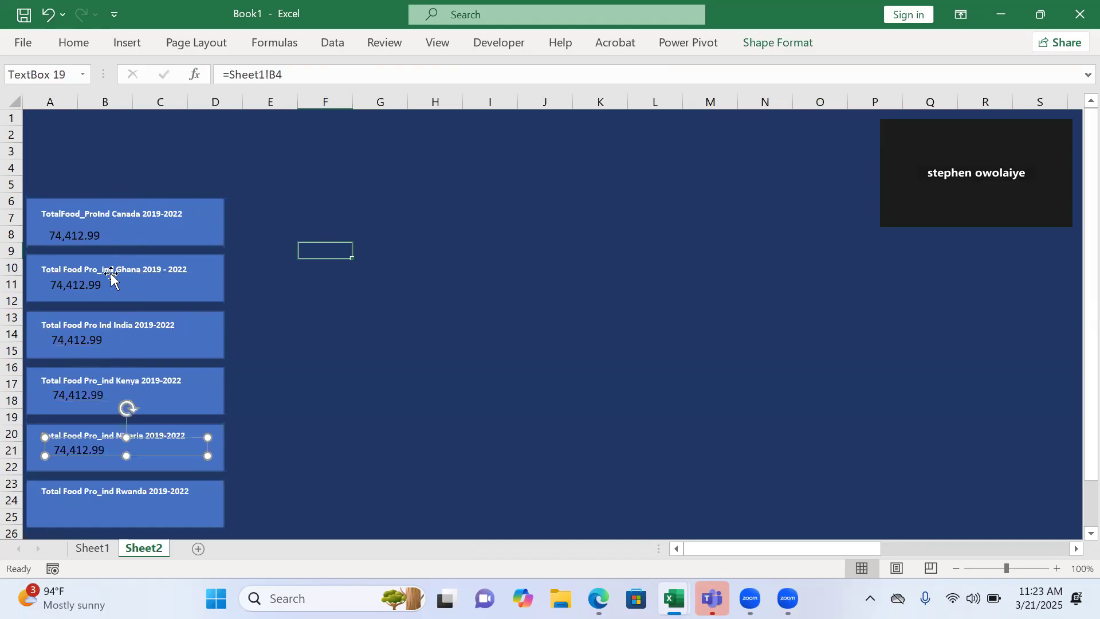
{"action": "key", "text": "ctrl+d"}
Distribute the Canada, Ghana, Kenya, Nigeria and Rwanda value text boxes vertically.
{"action": "left_click", "coordinate": [91, 290]}
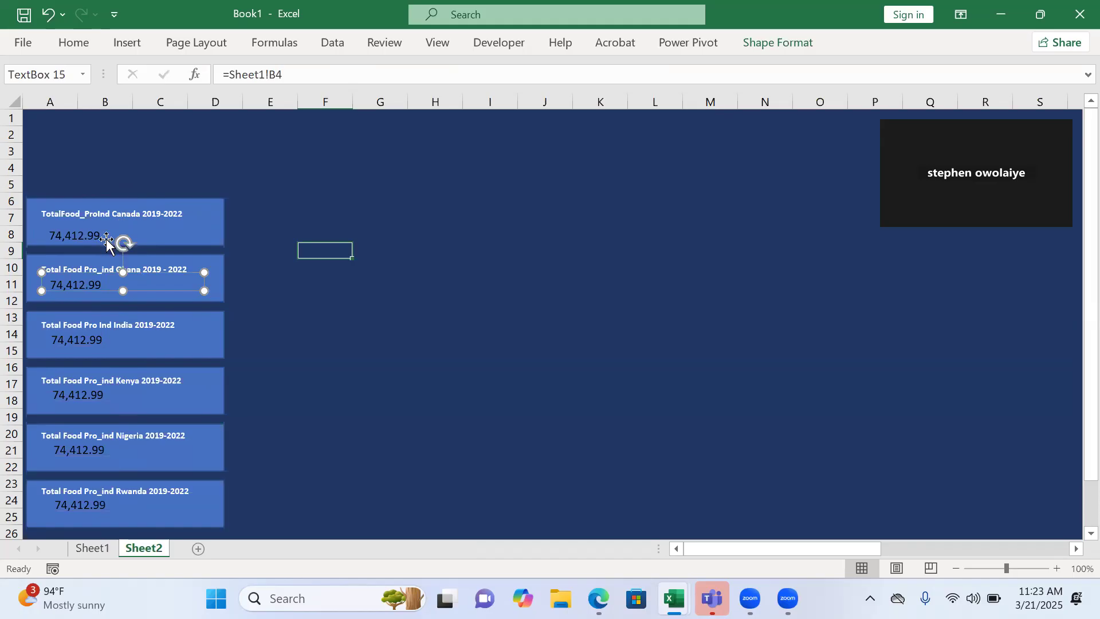
{"action": "left_click", "coordinate": [107, 241]}
{"action": "left_click", "coordinate": [107, 289], "text": "shift"}
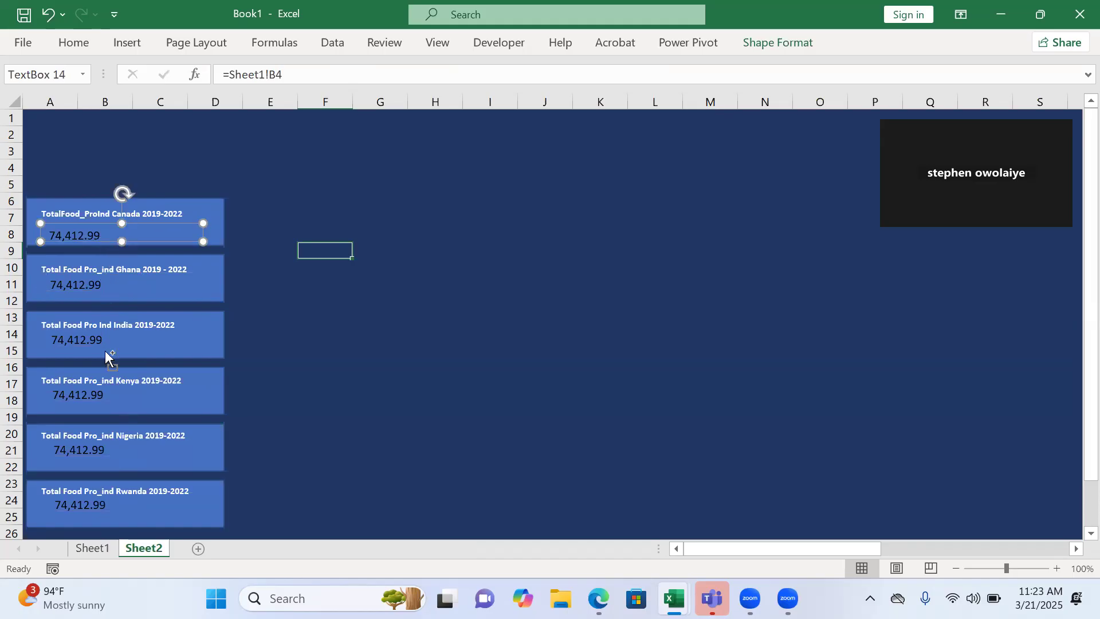
{"action": "left_click", "coordinate": [104, 399], "text": "shift"}
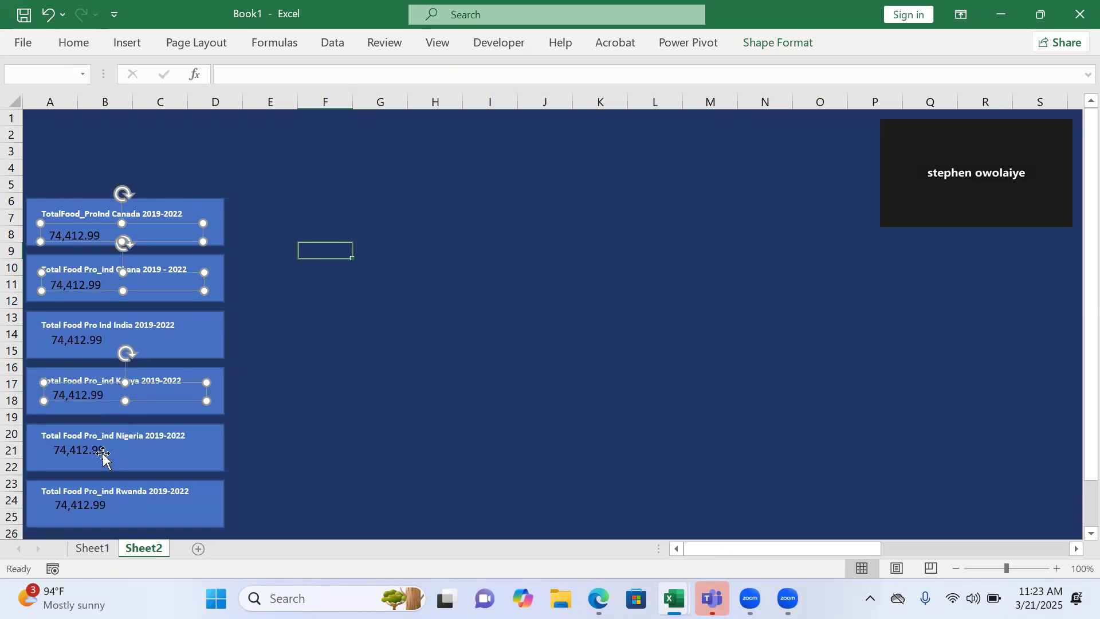
{"action": "left_click", "coordinate": [80, 450], "text": "shift"}
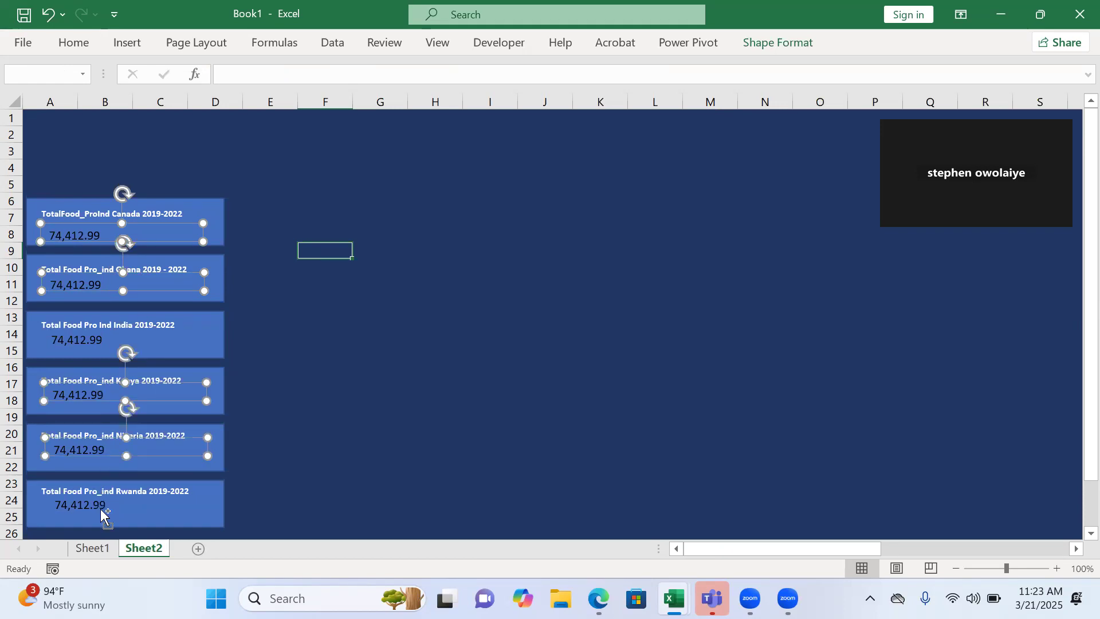
{"action": "left_click", "coordinate": [101, 507], "text": "shift"}
{"action": "left_click", "coordinate": [790, 41]}
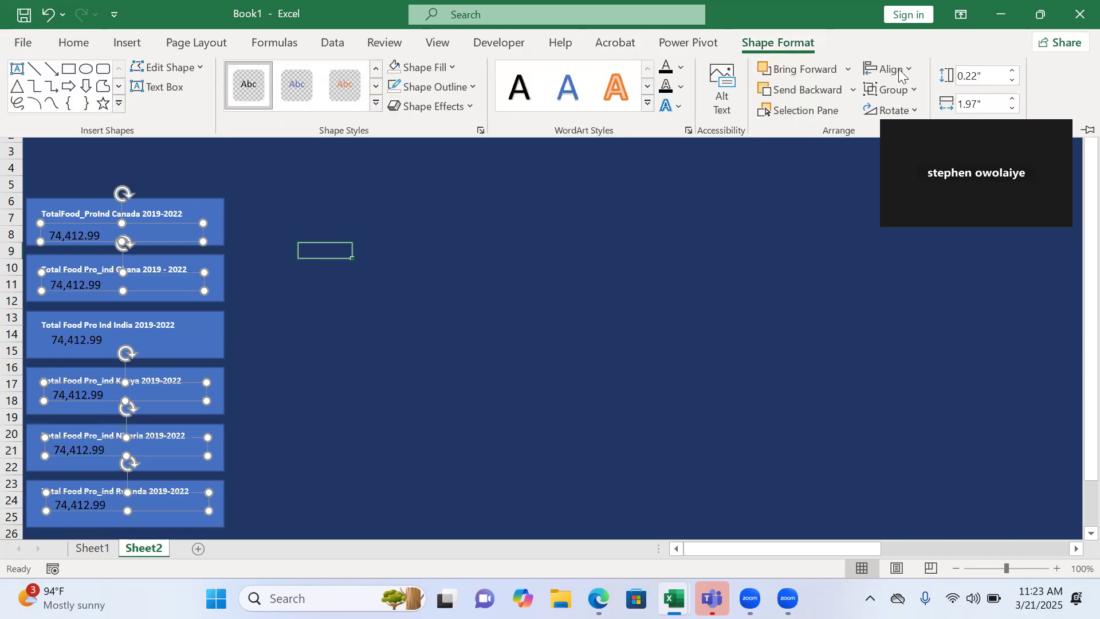
{"action": "left_click", "coordinate": [900, 74]}
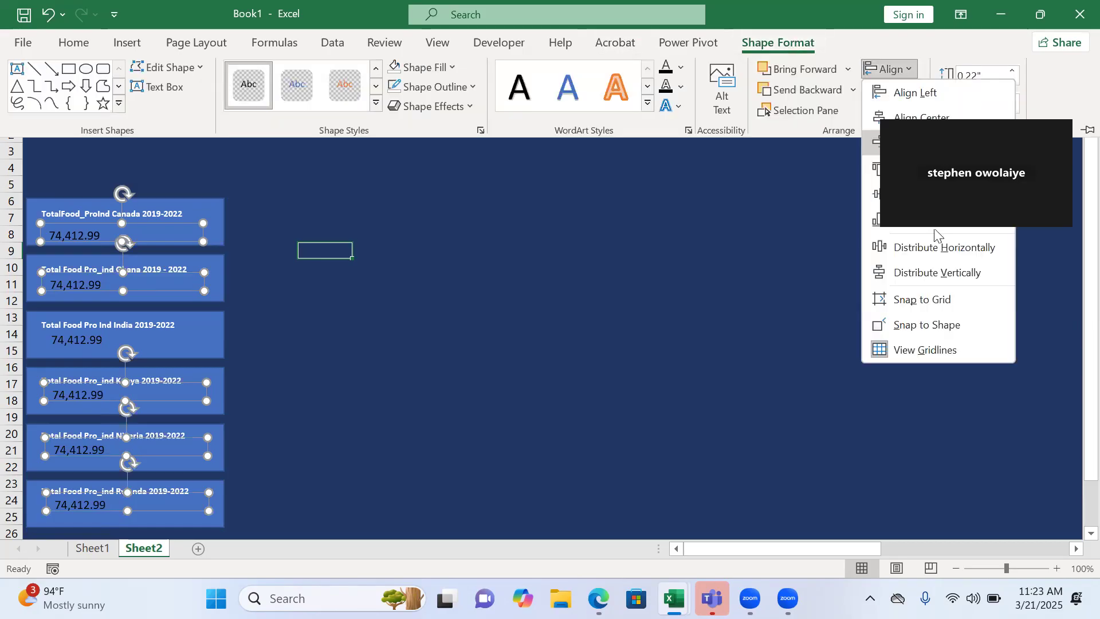
{"action": "left_click", "coordinate": [940, 274]}
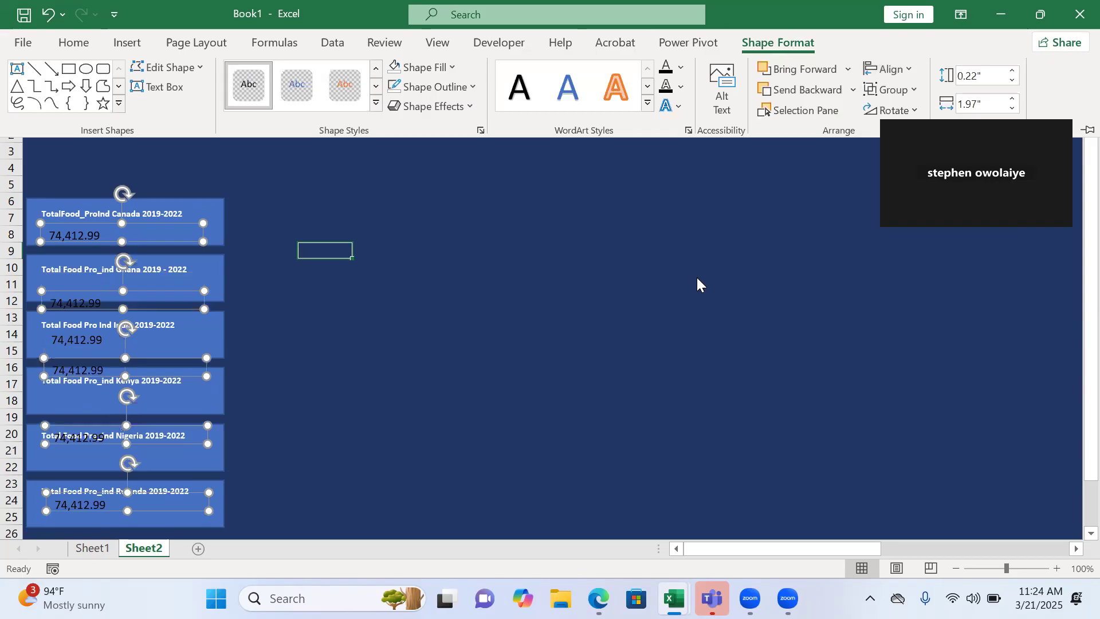
{"action": "left_click", "coordinate": [183, 298]}
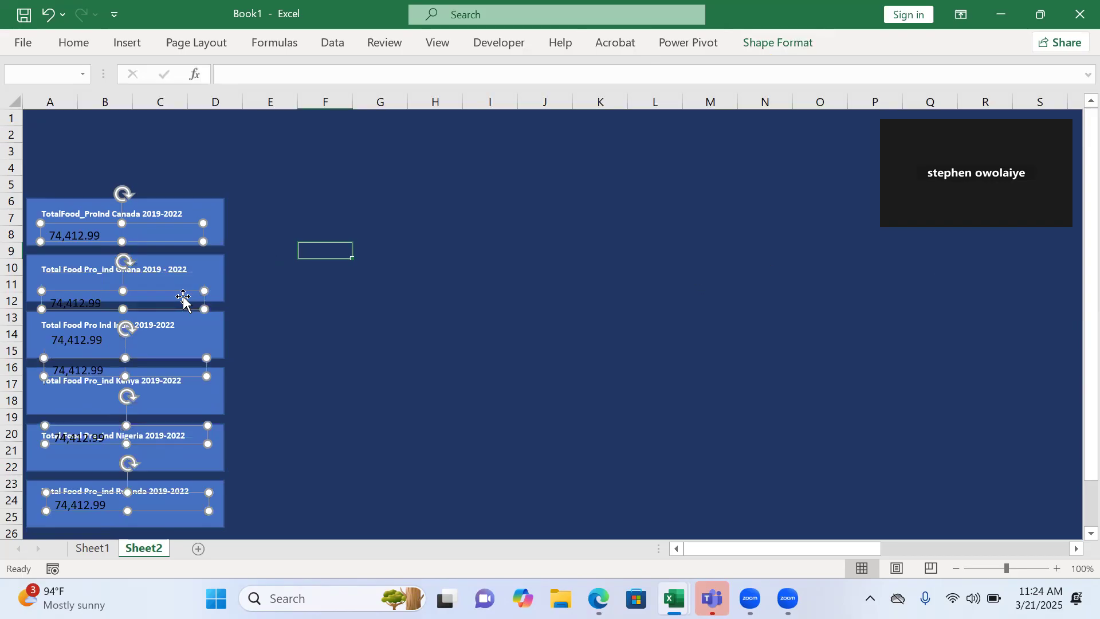
{"action": "left_click", "coordinate": [334, 336]}
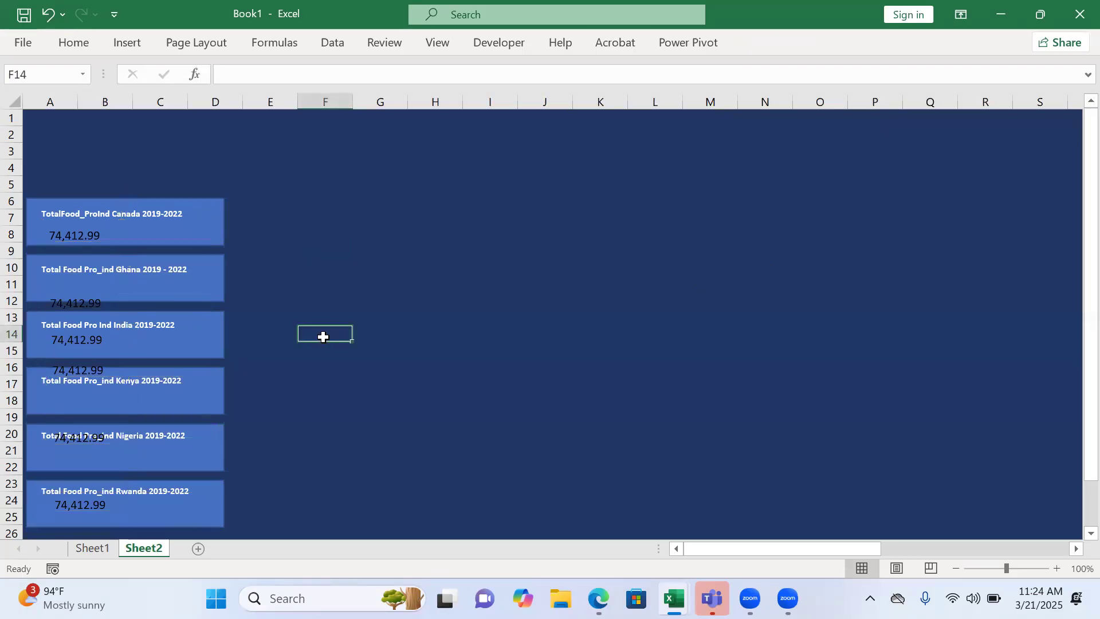
Reposition the Ghana, Canada and India value text boxes inside their cards, below the country headings.
{"action": "left_click", "coordinate": [99, 302]}
{"action": "left_click_drag", "start_coordinate": [111, 294], "coordinate": [157, 281]}
{"action": "left_click", "coordinate": [102, 229]}
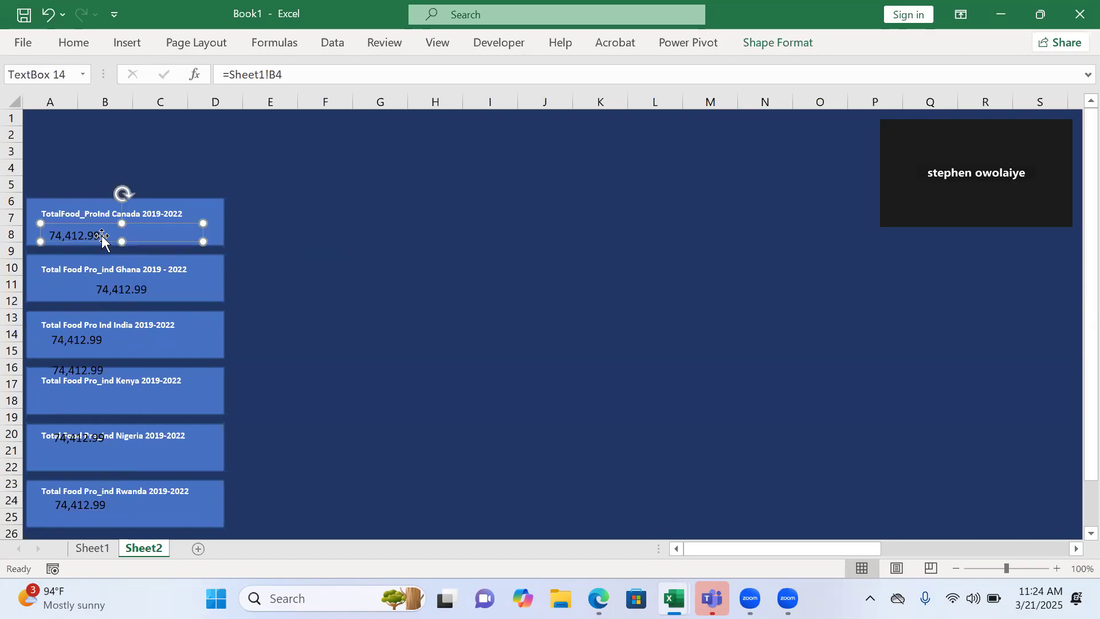
{"action": "left_click_drag", "start_coordinate": [103, 227], "coordinate": [144, 228]}
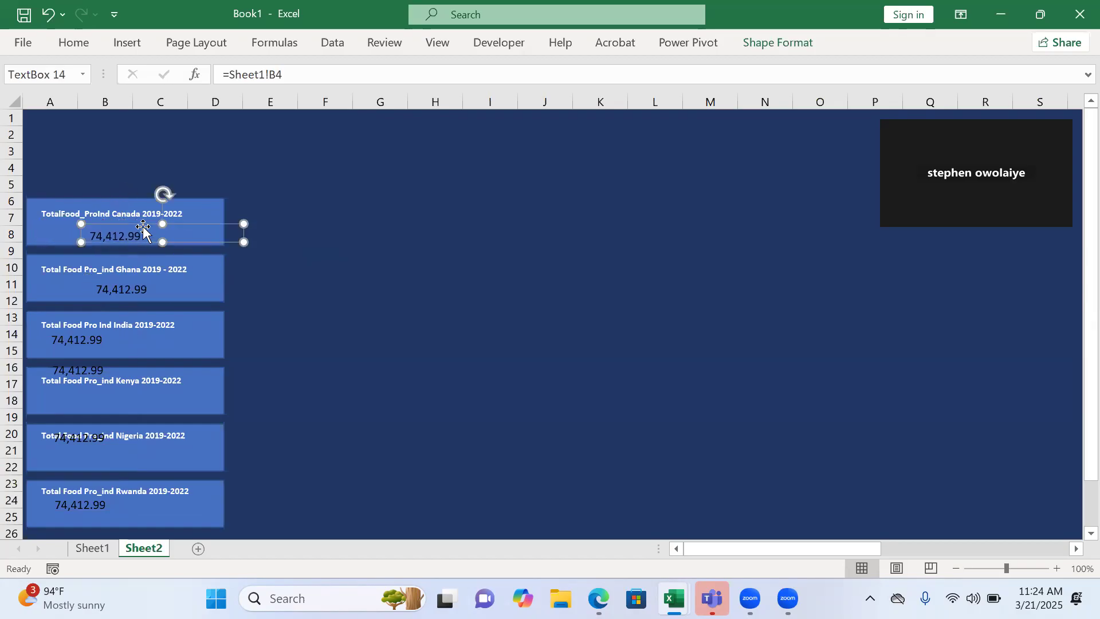
{"action": "left_click", "coordinate": [98, 341]}
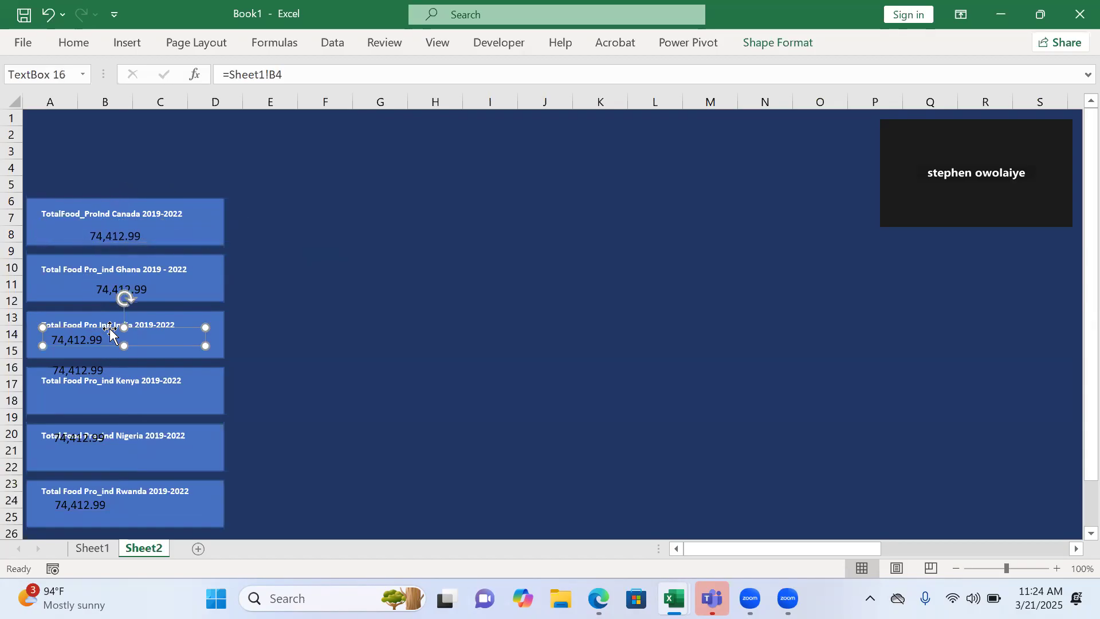
{"action": "left_click_drag", "start_coordinate": [119, 331], "coordinate": [156, 340]}
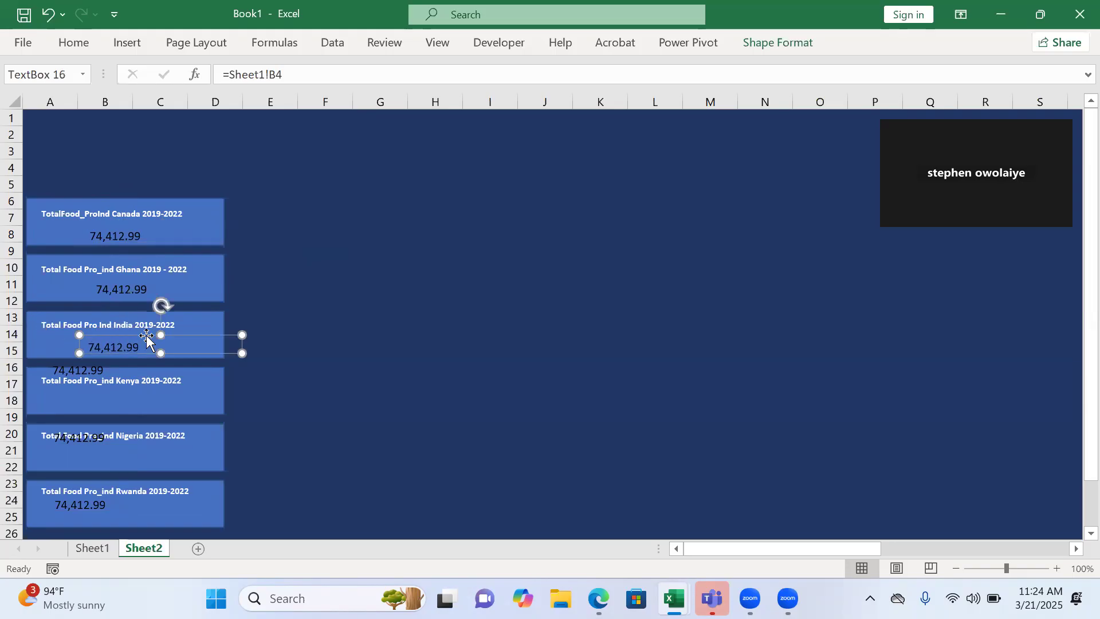
Reposition the Kenya, Nigeria and Rwanda value text boxes inside their cards, below the country headings.
{"action": "left_click", "coordinate": [95, 374]}
{"action": "left_click_drag", "start_coordinate": [99, 367], "coordinate": [132, 393]}
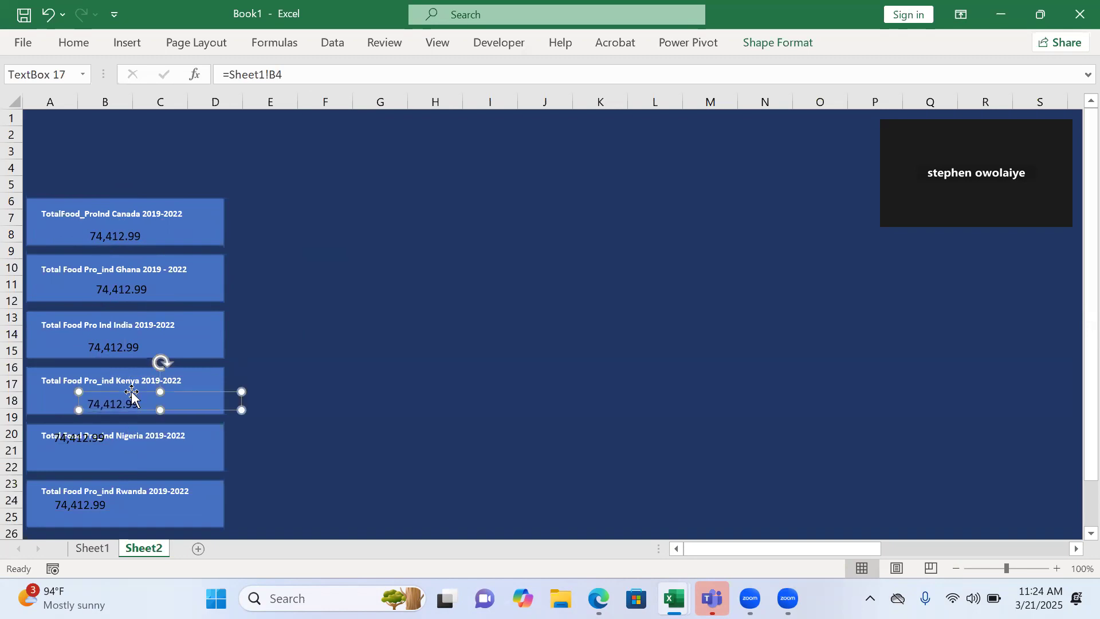
{"action": "left_click", "coordinate": [95, 436]}
{"action": "left_click_drag", "start_coordinate": [96, 431], "coordinate": [122, 453]}
{"action": "left_click", "coordinate": [92, 508]}
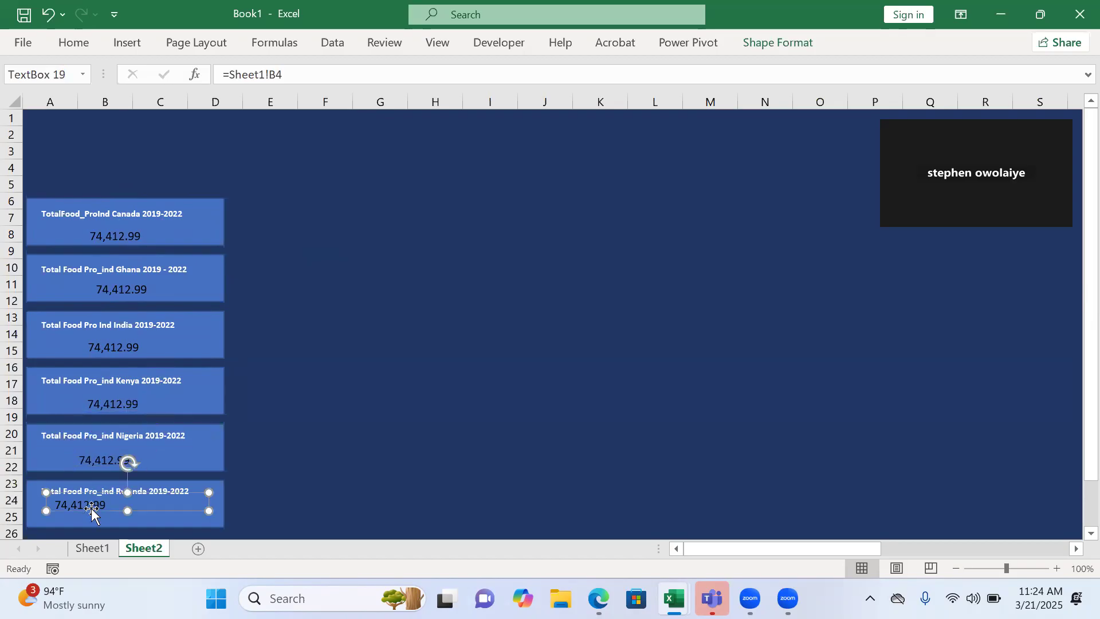
{"action": "left_click_drag", "start_coordinate": [104, 503], "coordinate": [126, 508]}
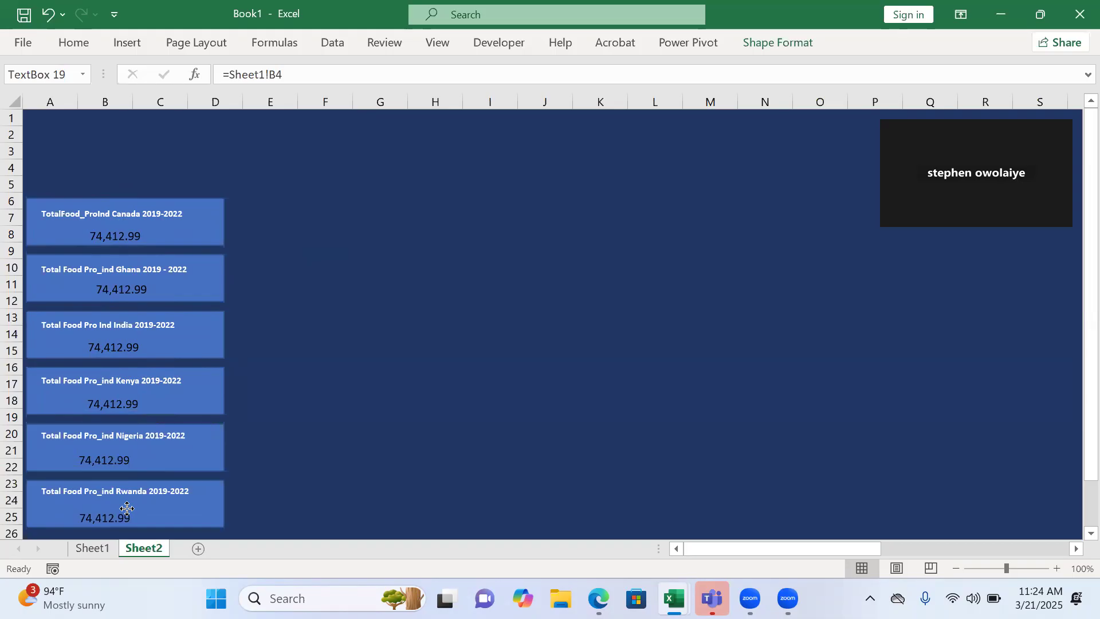
Select all six countries' value text boxes and distribute them horizontally.
{"action": "left_click", "coordinate": [121, 238]}
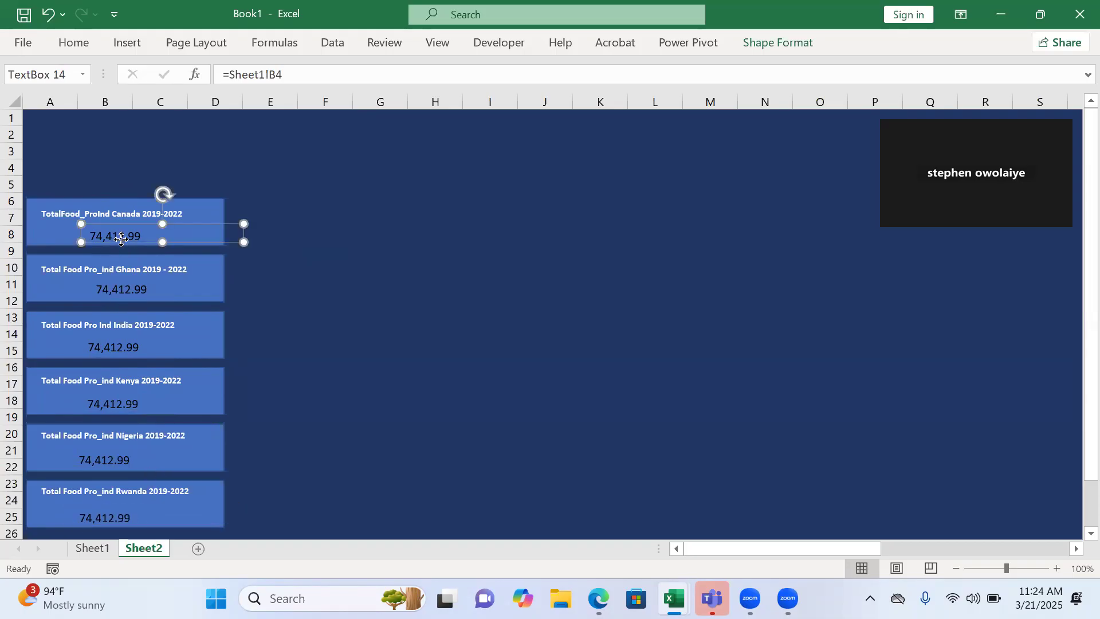
{"action": "left_click", "coordinate": [123, 291], "text": "ctrl"}
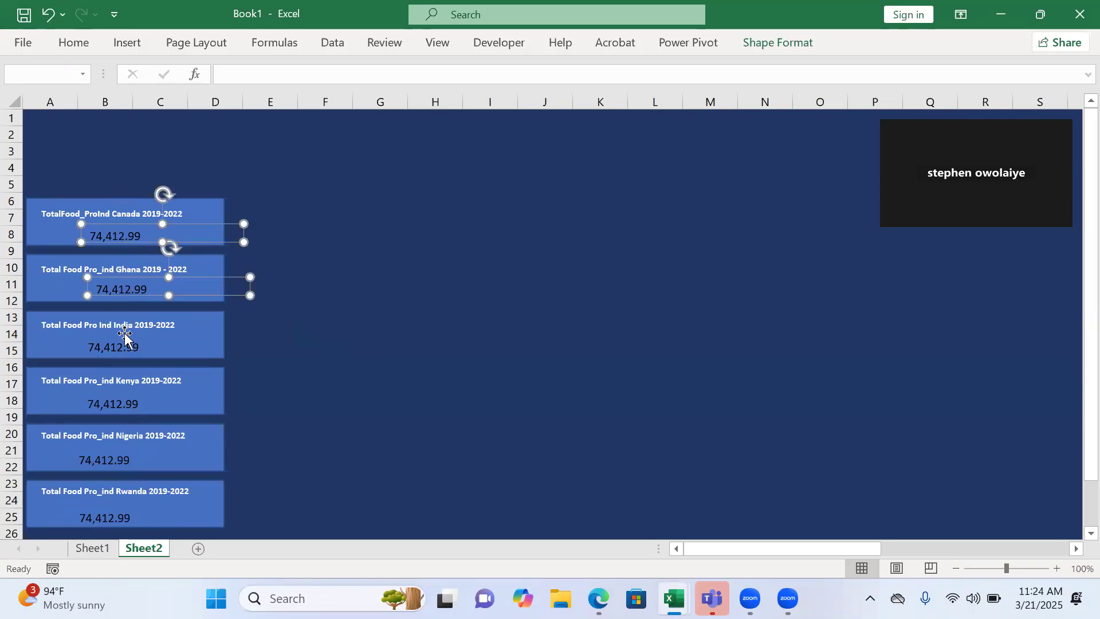
{"action": "left_click", "coordinate": [125, 351], "text": "ctrl"}
{"action": "left_click", "coordinate": [122, 402], "text": "ctrl"}
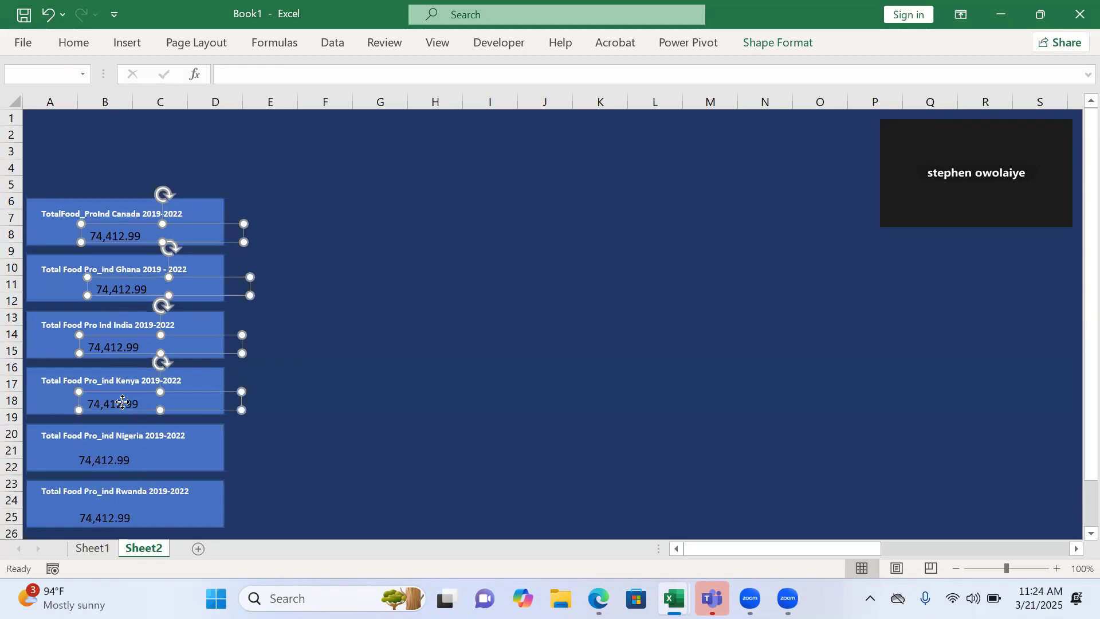
{"action": "left_click", "coordinate": [124, 462], "text": "ctrl"}
{"action": "left_click", "coordinate": [124, 519], "text": "ctrl"}
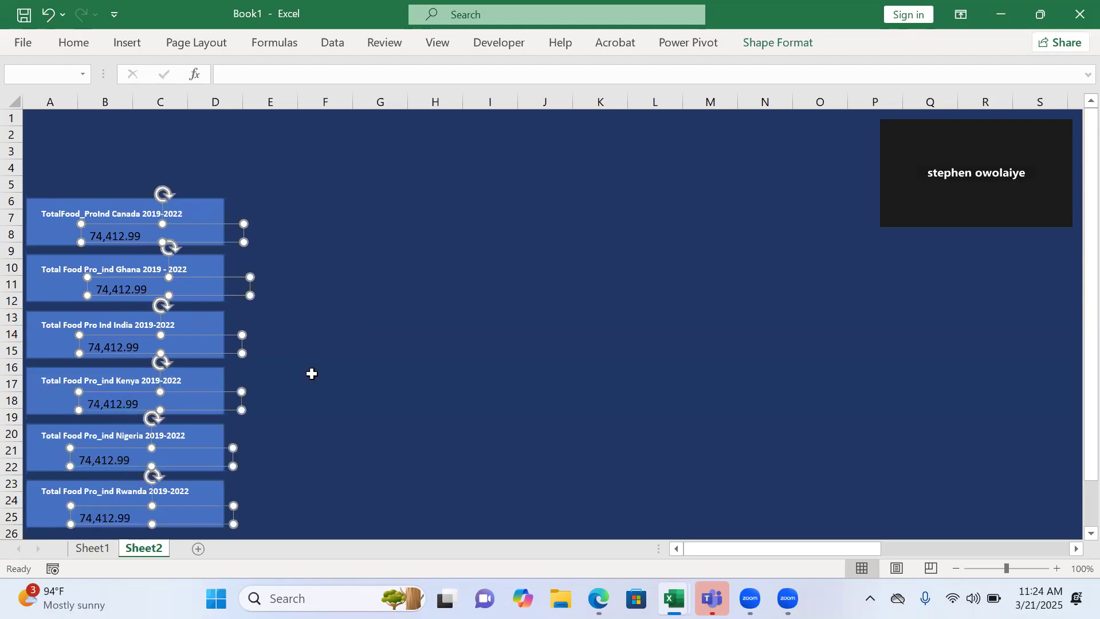
{"action": "left_click", "coordinate": [789, 47]}
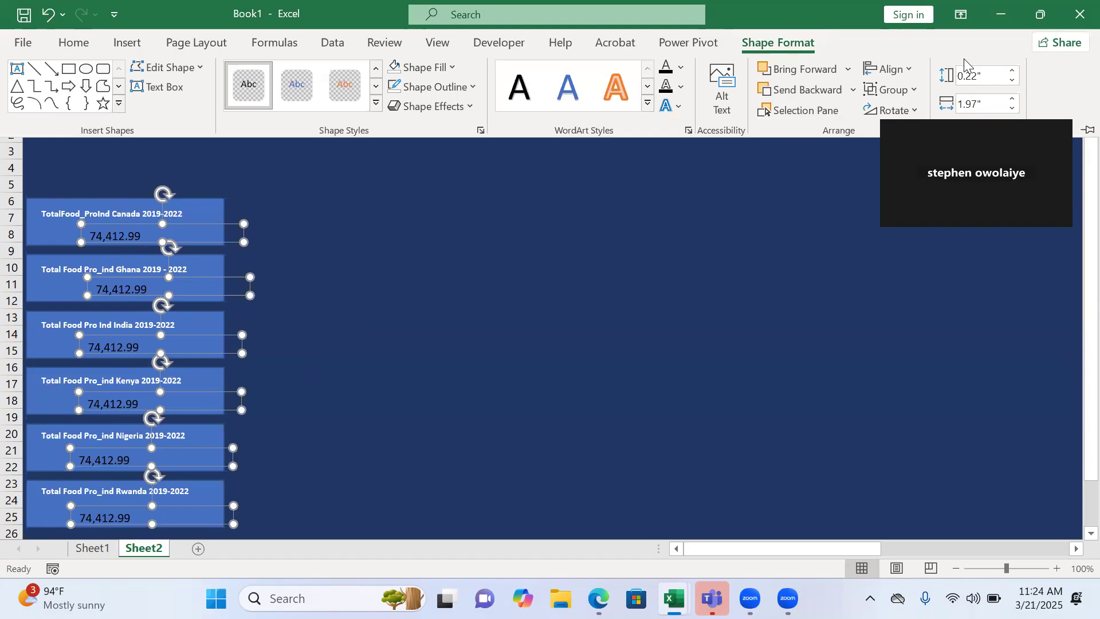
{"action": "left_click", "coordinate": [912, 72]}
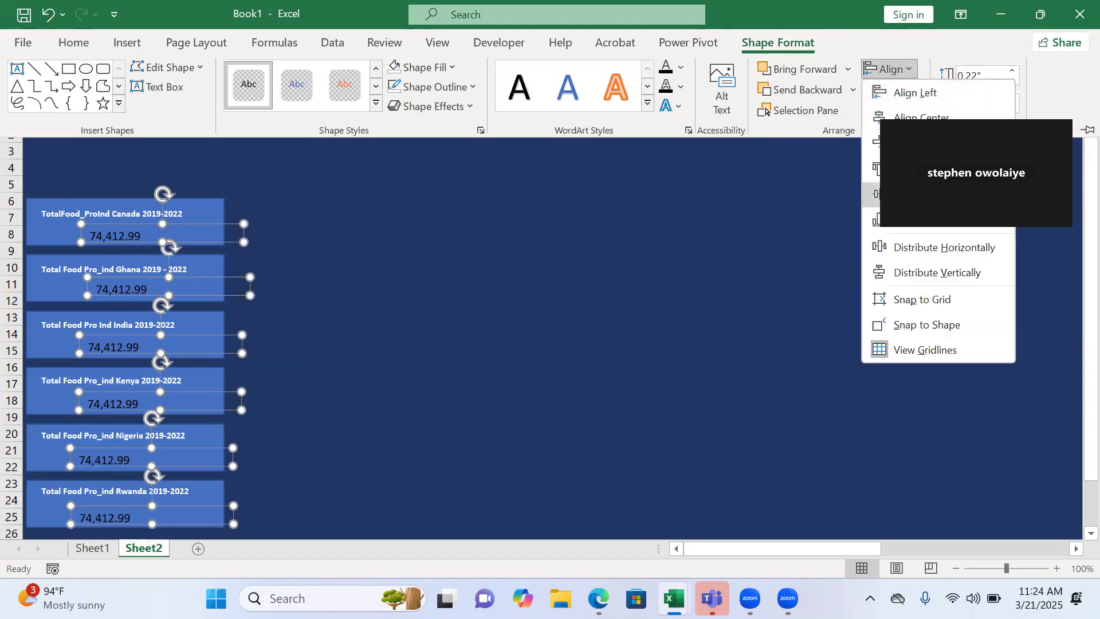
{"action": "left_click", "coordinate": [933, 245]}
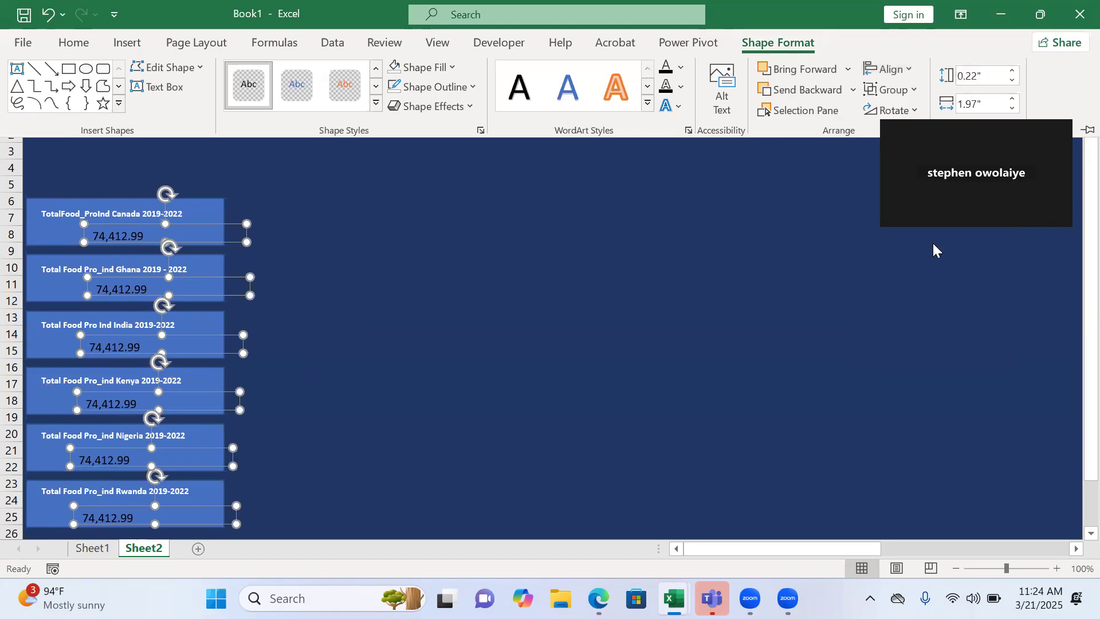
Distribute the six selected value text boxes vertically and align their centers.
{"action": "left_click", "coordinate": [909, 73]}
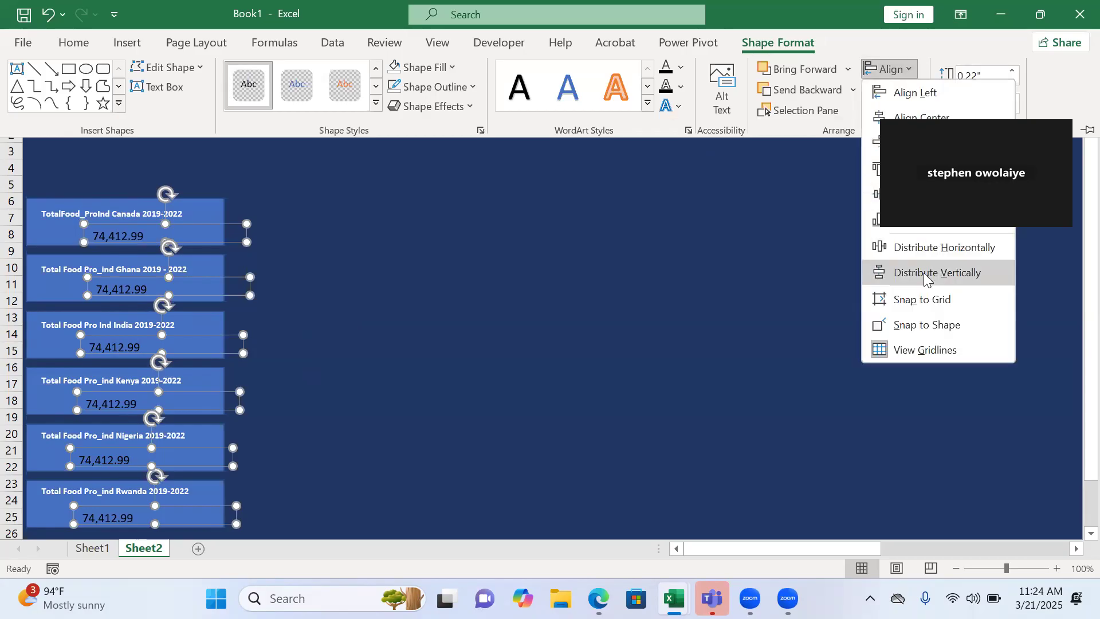
{"action": "left_click", "coordinate": [923, 272]}
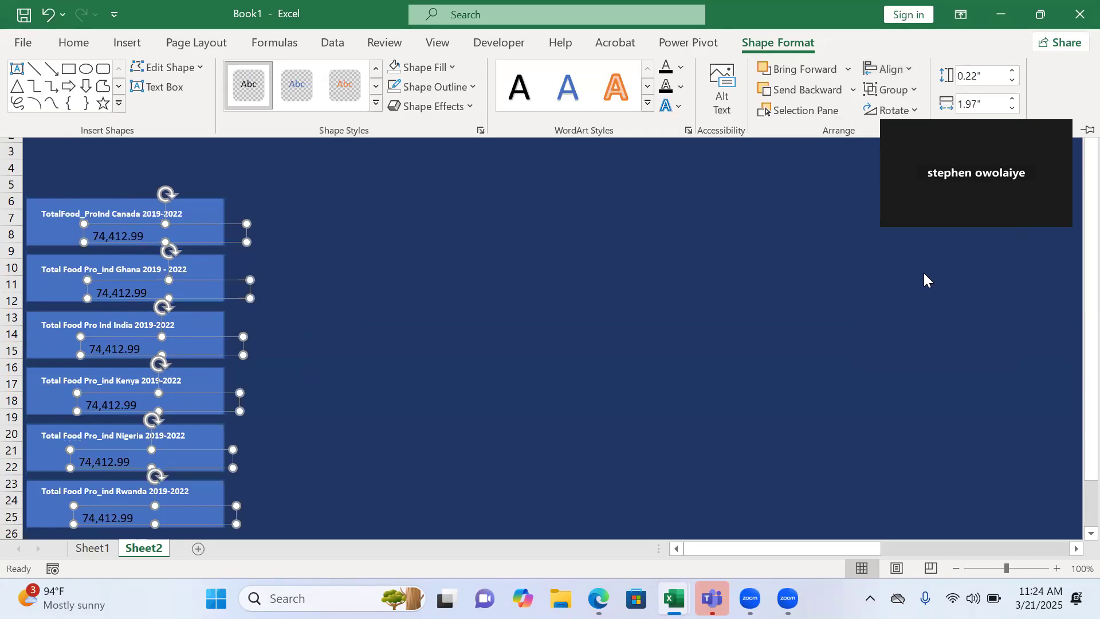
{"action": "left_click", "coordinate": [903, 72]}
{"action": "left_click", "coordinate": [923, 109]}
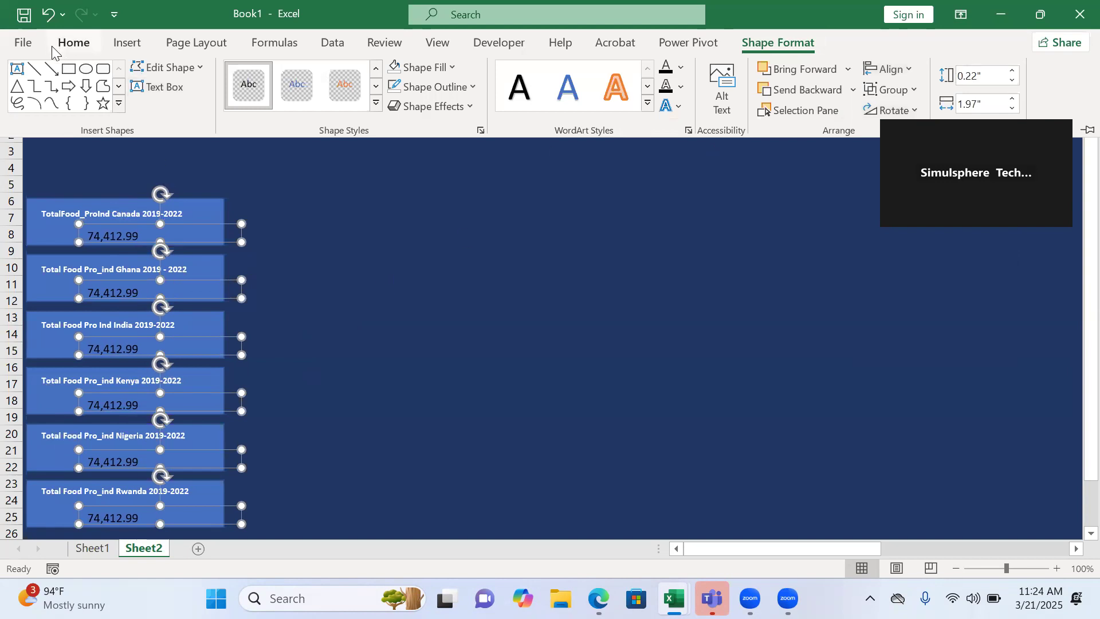
{"action": "left_click", "coordinate": [72, 45]}
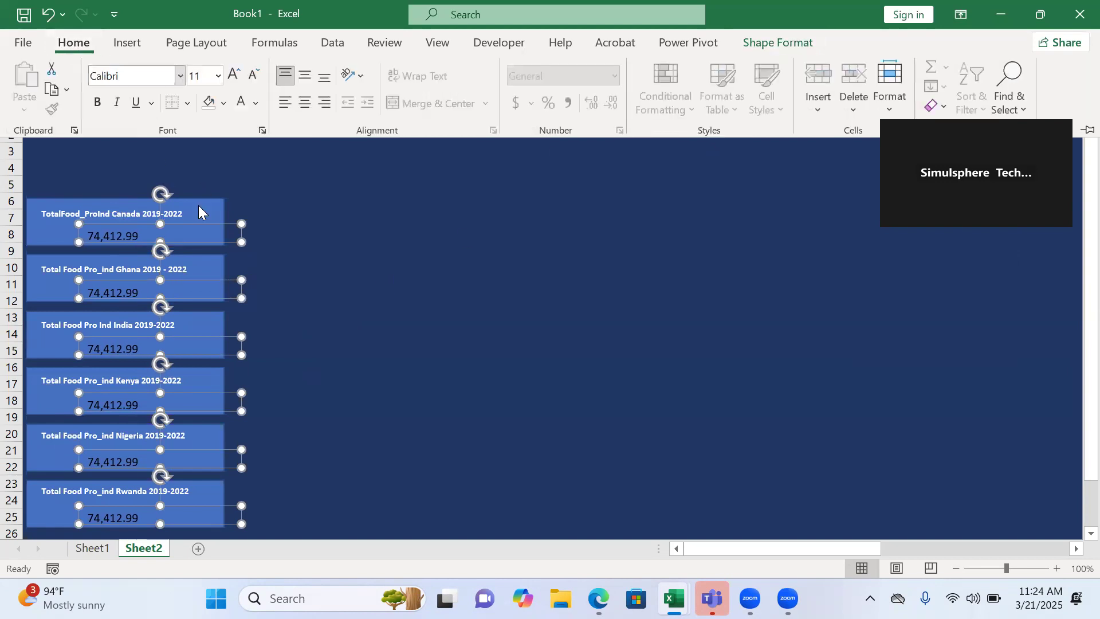
{"action": "left_click", "coordinate": [304, 255]}
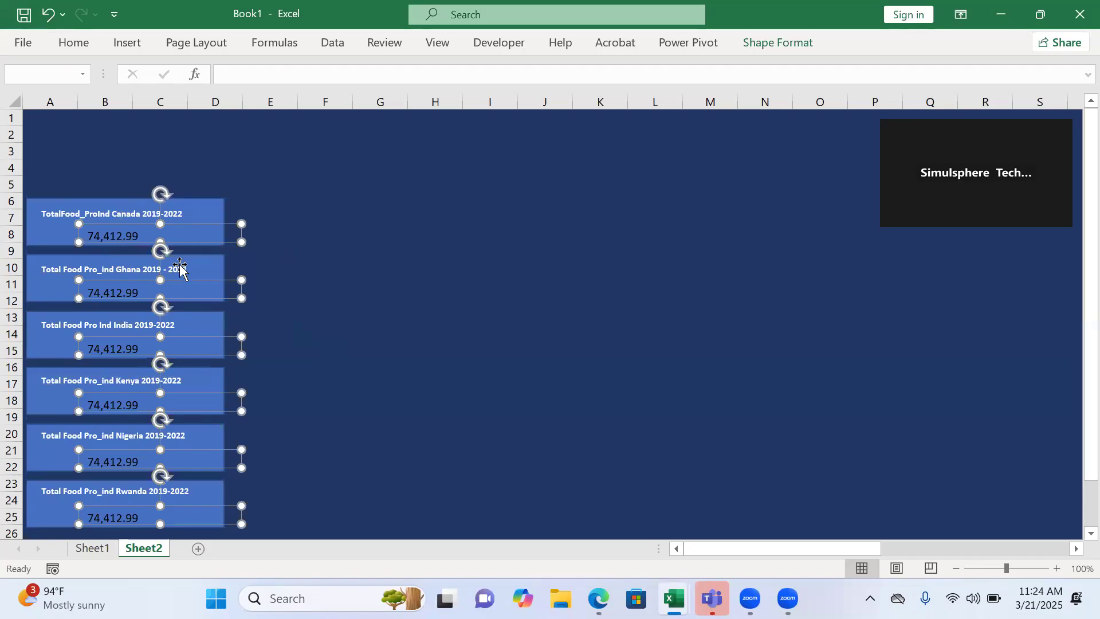
{"action": "left_click", "coordinate": [322, 350]}
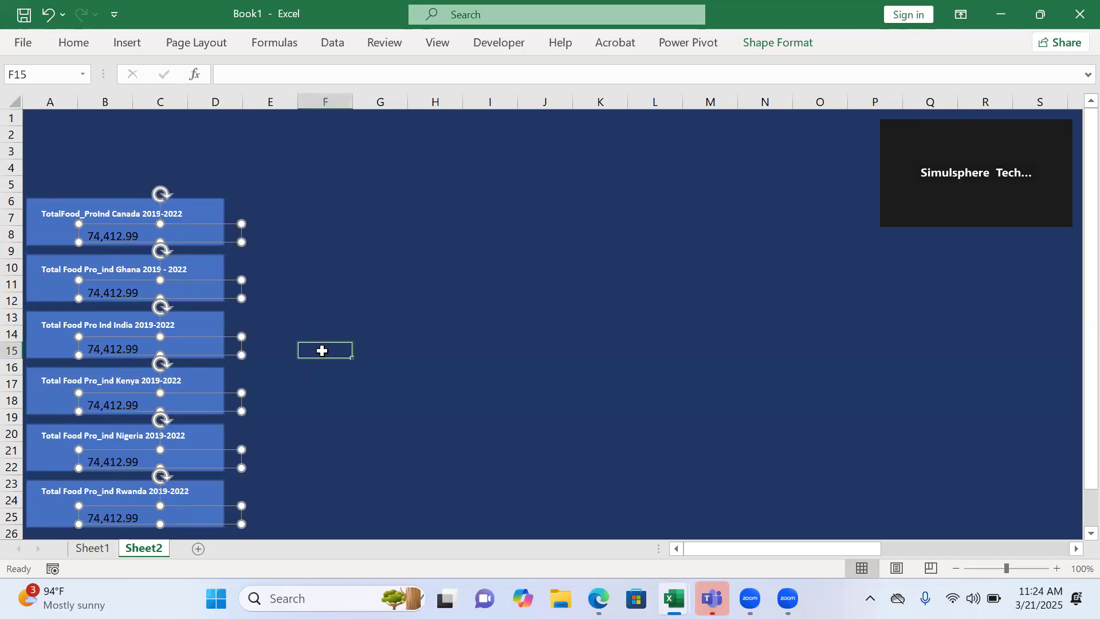
Change the Ghana value text box's reference to =Sheet1!C4.
{"action": "left_click", "coordinate": [138, 293]}
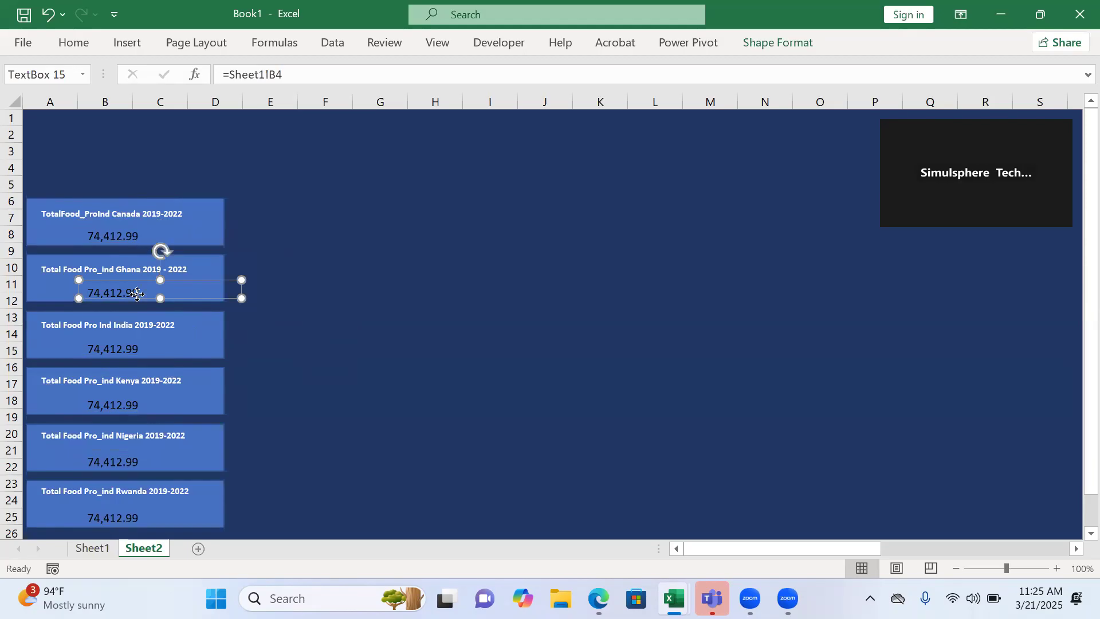
{"action": "left_click", "coordinate": [278, 75]}
{"action": "key", "text": "BackSpace"}
{"action": "type", "text": "C"}
{"action": "key", "text": "Return"}
Change the India value text box's reference to =Sheet1!D4.
{"action": "left_click", "coordinate": [138, 350]}
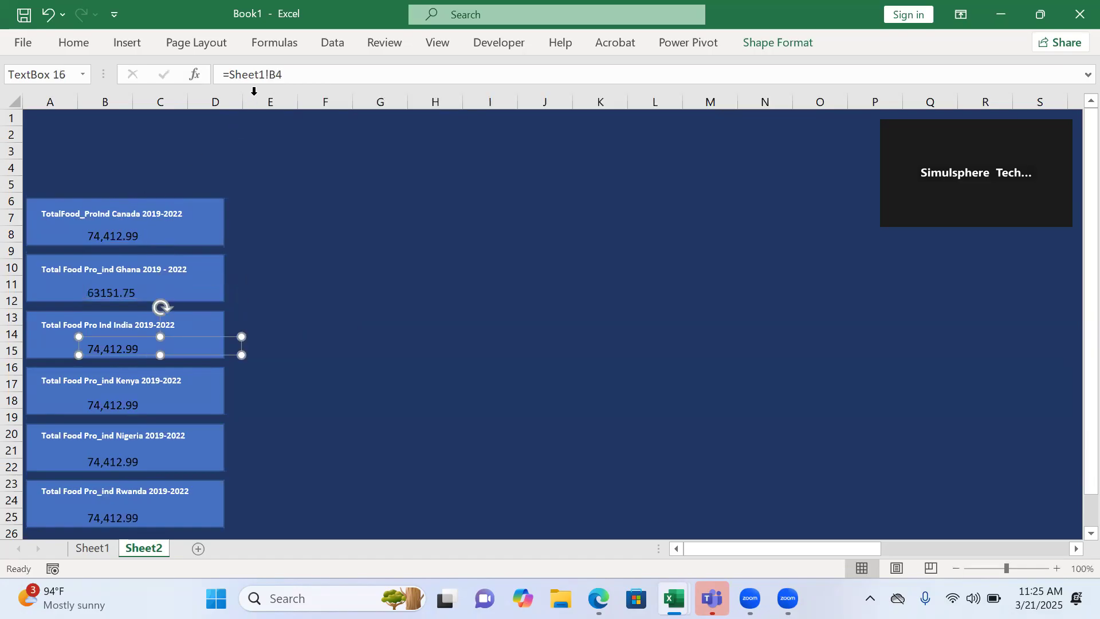
{"action": "left_click", "coordinate": [276, 75]}
{"action": "key", "text": "BackSpace"}
{"action": "type", "text": "D"}
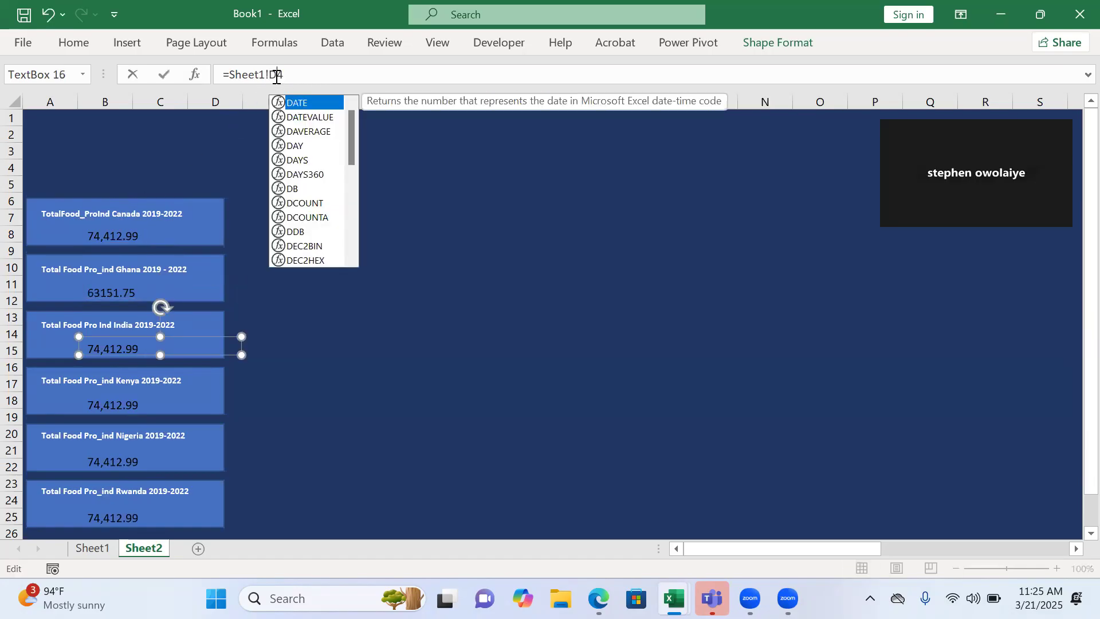
{"action": "key", "text": "Return"}
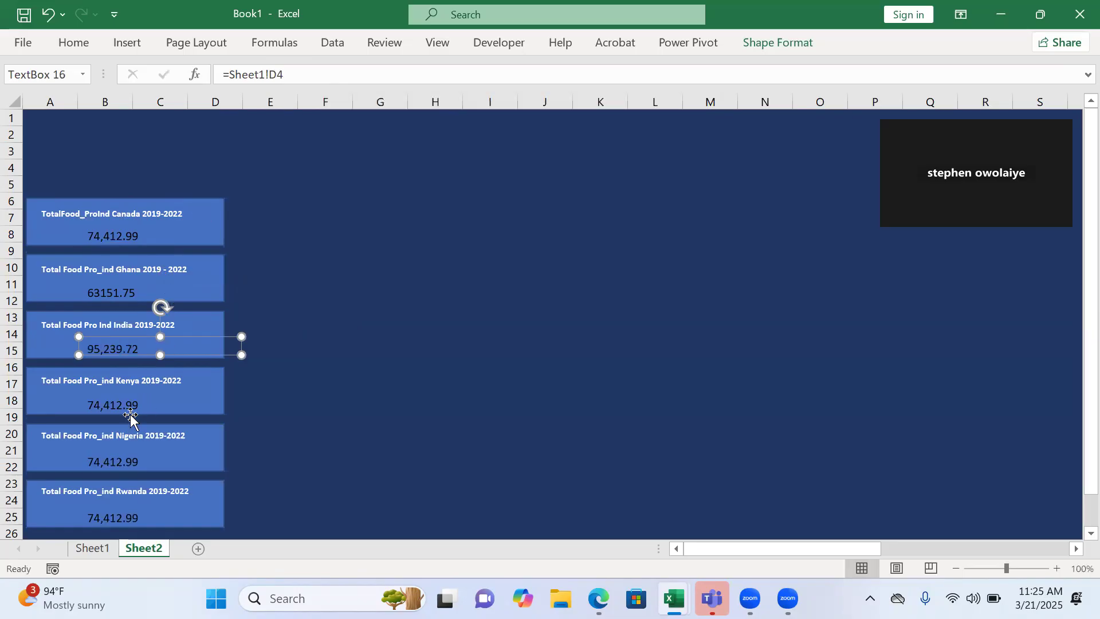
Change the Kenya value text box's reference to =Sheet1!E4.
{"action": "left_click", "coordinate": [127, 410]}
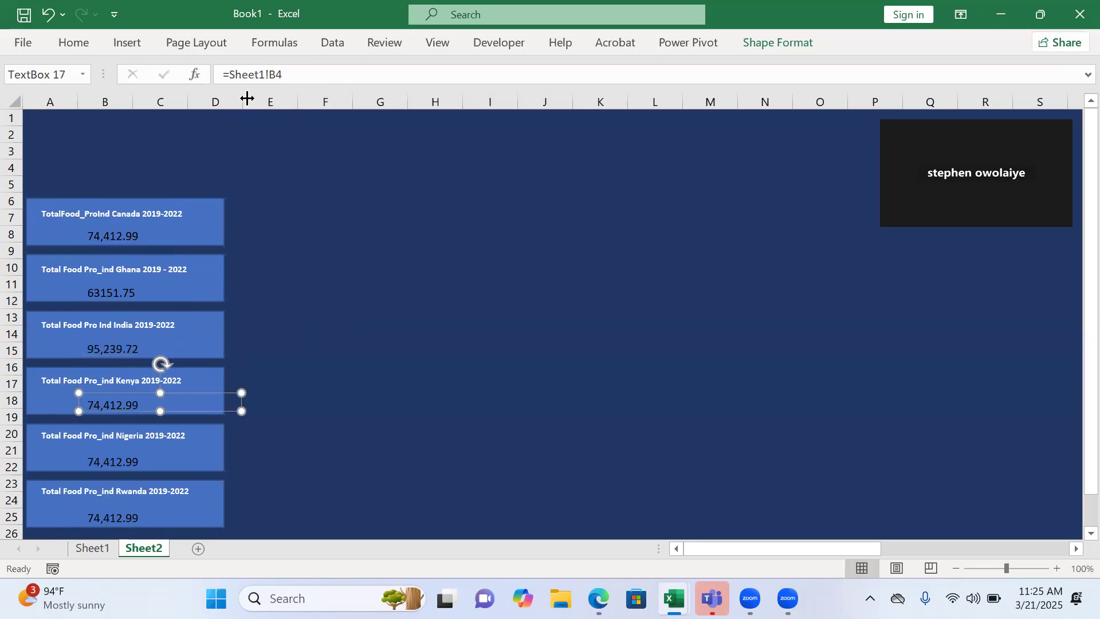
{"action": "left_click", "coordinate": [276, 75]}
{"action": "key", "text": "BackSpace"}
{"action": "type", "text": "E"}
{"action": "key", "text": "Return"}
Change the Nigeria value text box's reference to =Sheet1!F4.
{"action": "left_click", "coordinate": [107, 462]}
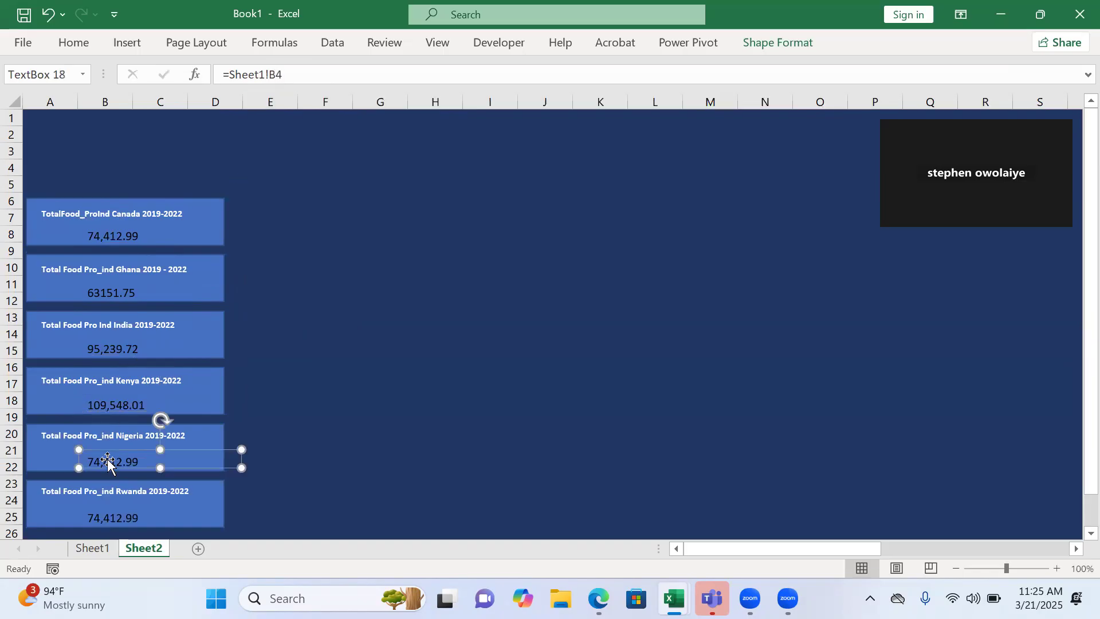
{"action": "left_click", "coordinate": [276, 77]}
{"action": "key", "text": "BackSpace"}
{"action": "type", "text": "F"}
{"action": "key", "text": "Return"}
Change the Rwanda value text box's reference to =Sheet1!G4.
{"action": "left_click", "coordinate": [123, 518]}
{"action": "left_click", "coordinate": [274, 76]}
{"action": "key", "text": "BackSpace"}
{"action": "type", "text": "G"}
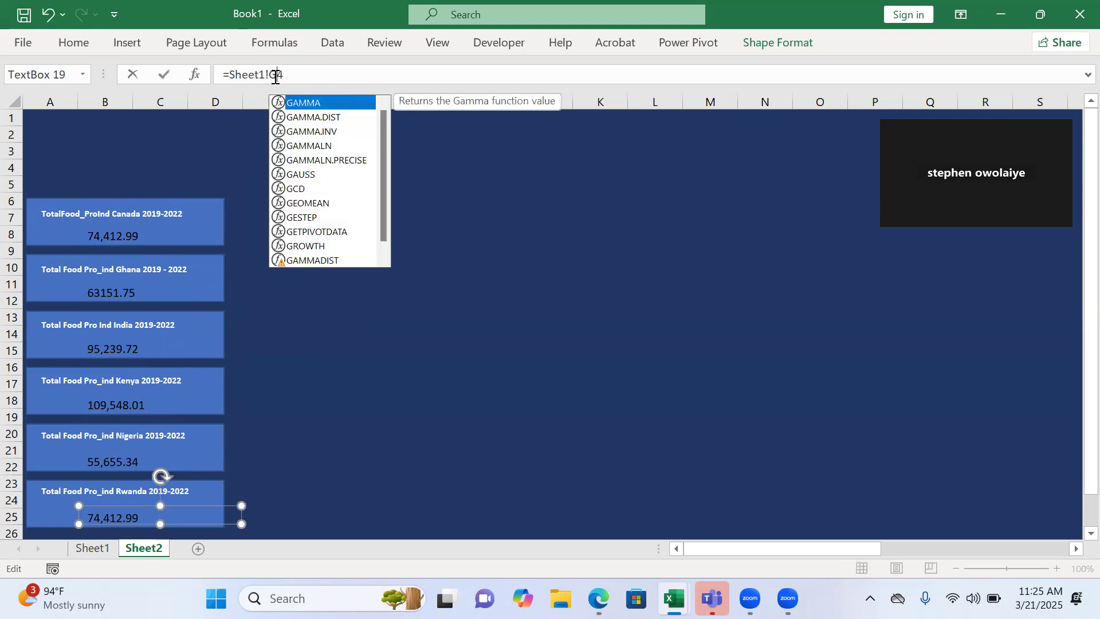
{"action": "key", "text": "Return"}
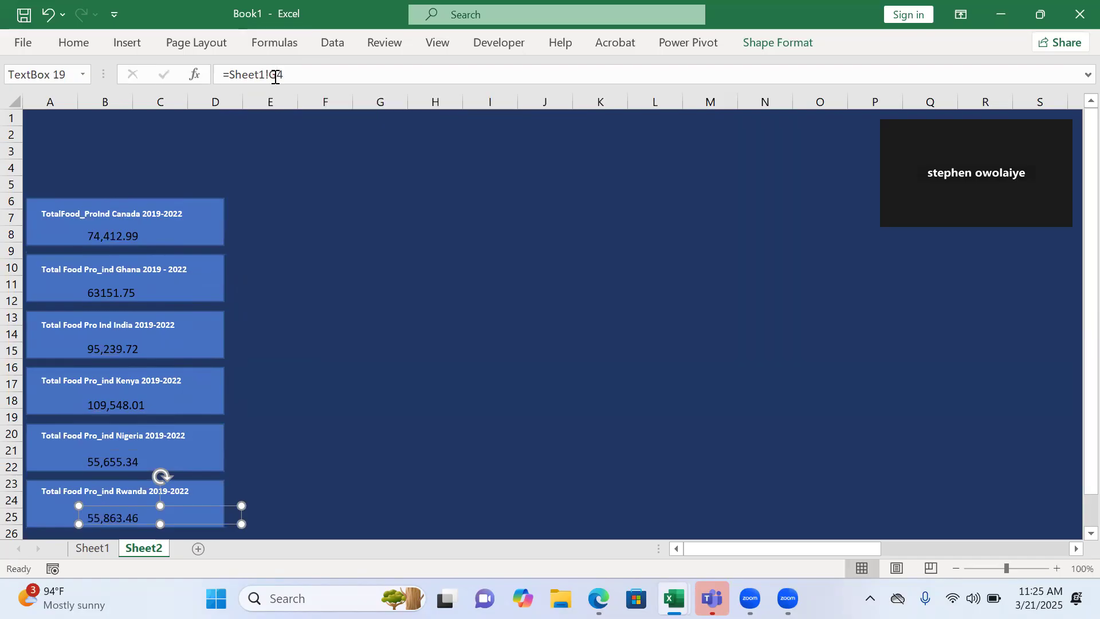
Make the values in all six country value text boxes, from Canada to Rwanda, bold.
{"action": "left_click", "coordinate": [129, 244]}
{"action": "left_click", "coordinate": [121, 290], "text": "shift"}
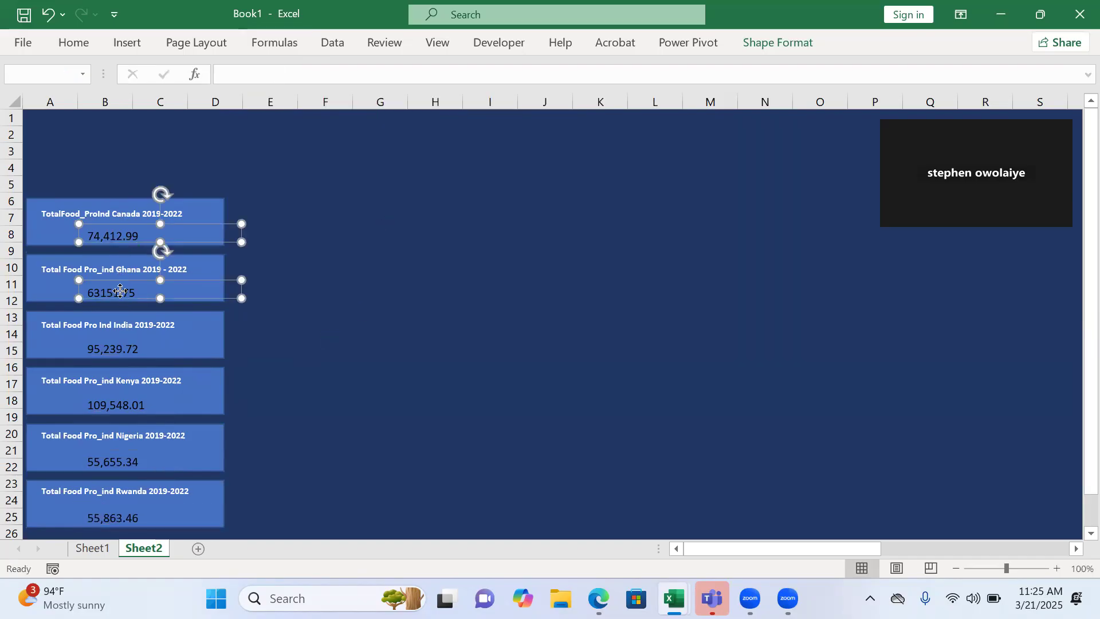
{"action": "left_click", "coordinate": [121, 345], "text": "shift"}
{"action": "left_click", "coordinate": [118, 404], "text": "shift"}
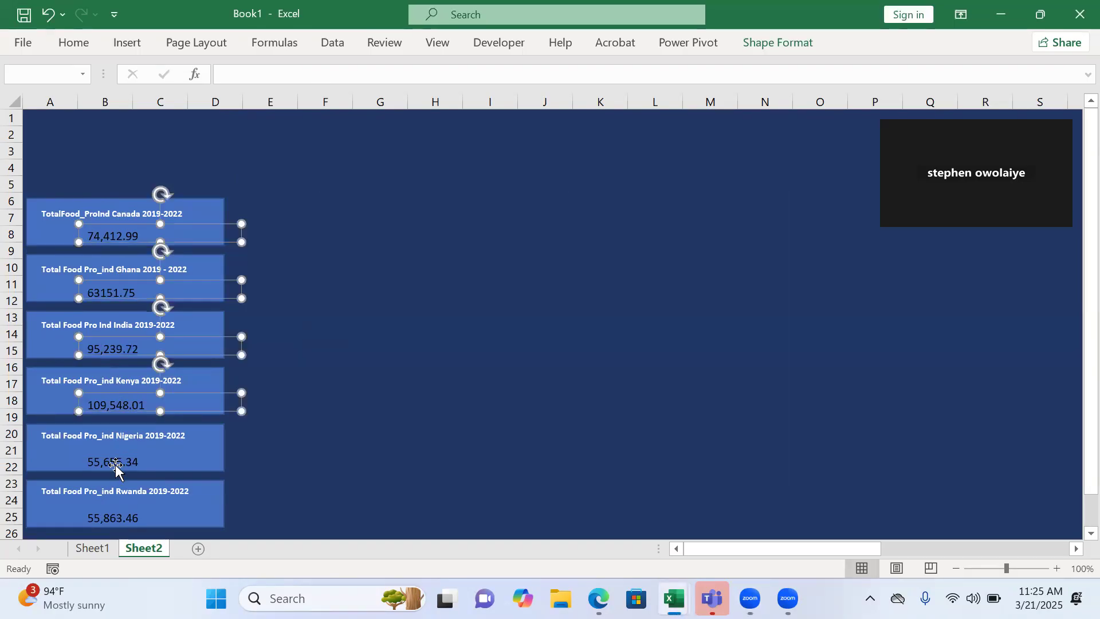
{"action": "left_click", "coordinate": [115, 465], "text": "shift"}
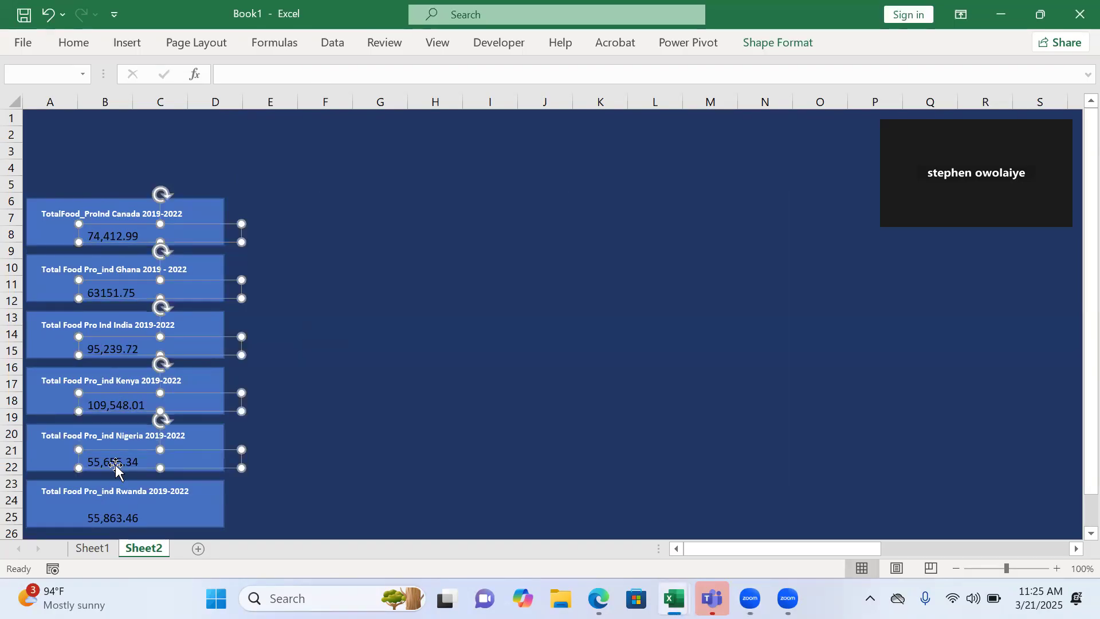
{"action": "left_click", "coordinate": [126, 522], "text": "shift"}
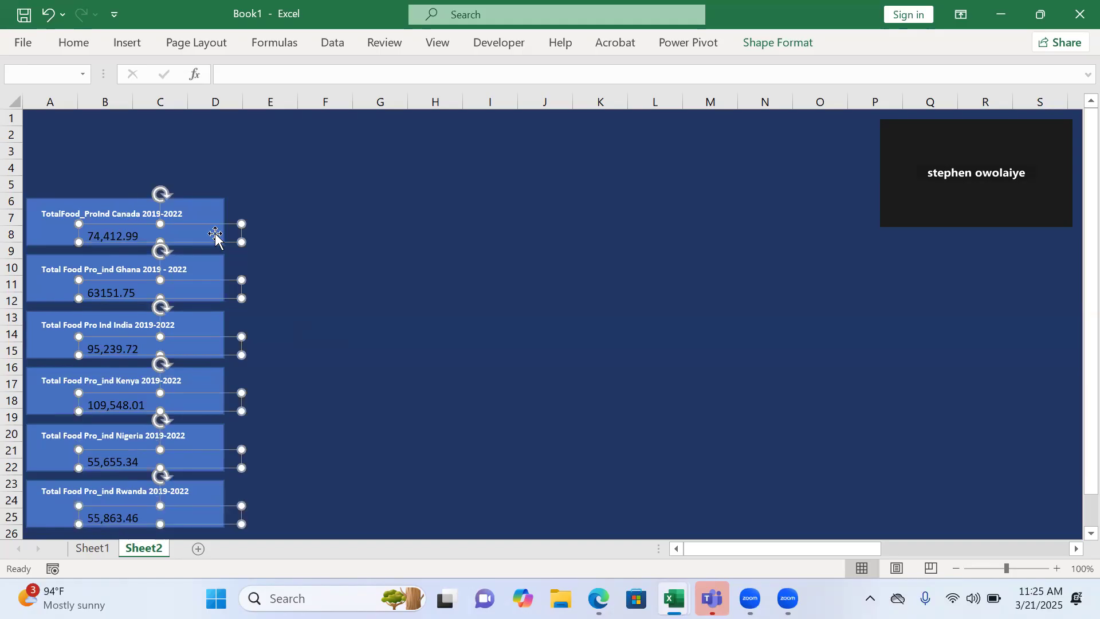
{"action": "left_click", "coordinate": [78, 48]}
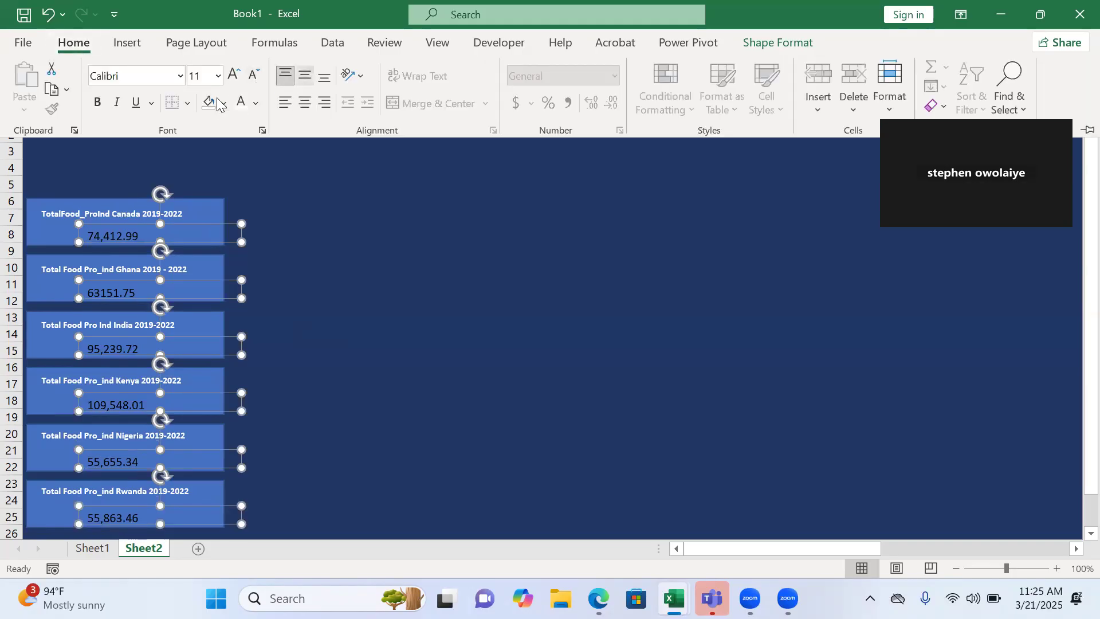
{"action": "left_click", "coordinate": [219, 76]}
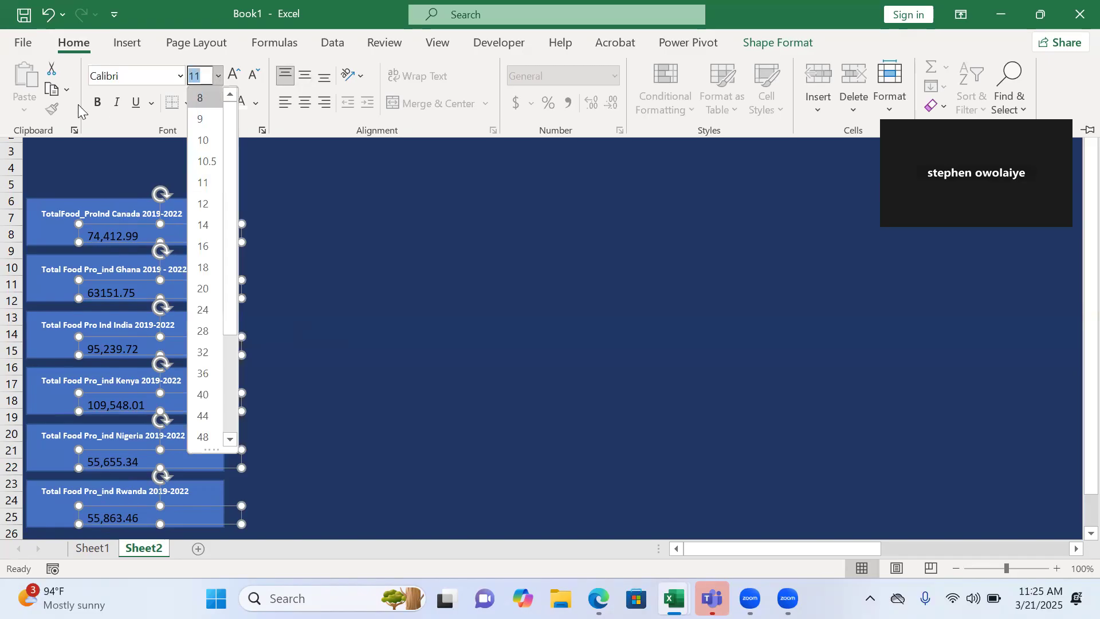
{"action": "left_click", "coordinate": [100, 103]}
{"action": "left_click", "coordinate": [100, 103]}
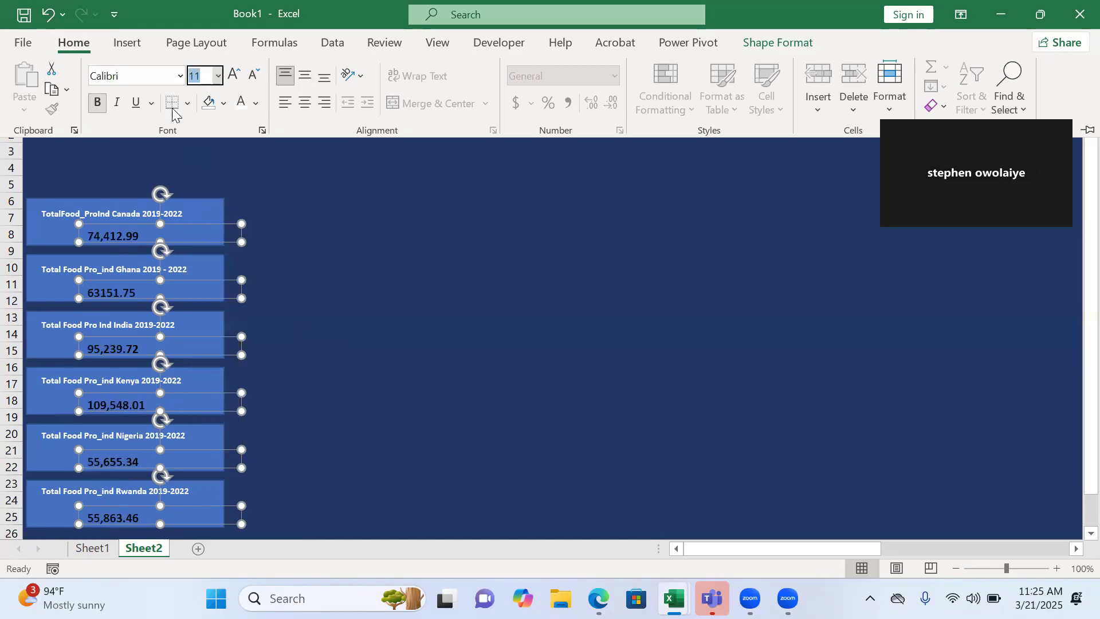
Change the font color of the six country value text boxes to white and deselect them.
{"action": "left_click", "coordinate": [237, 110]}
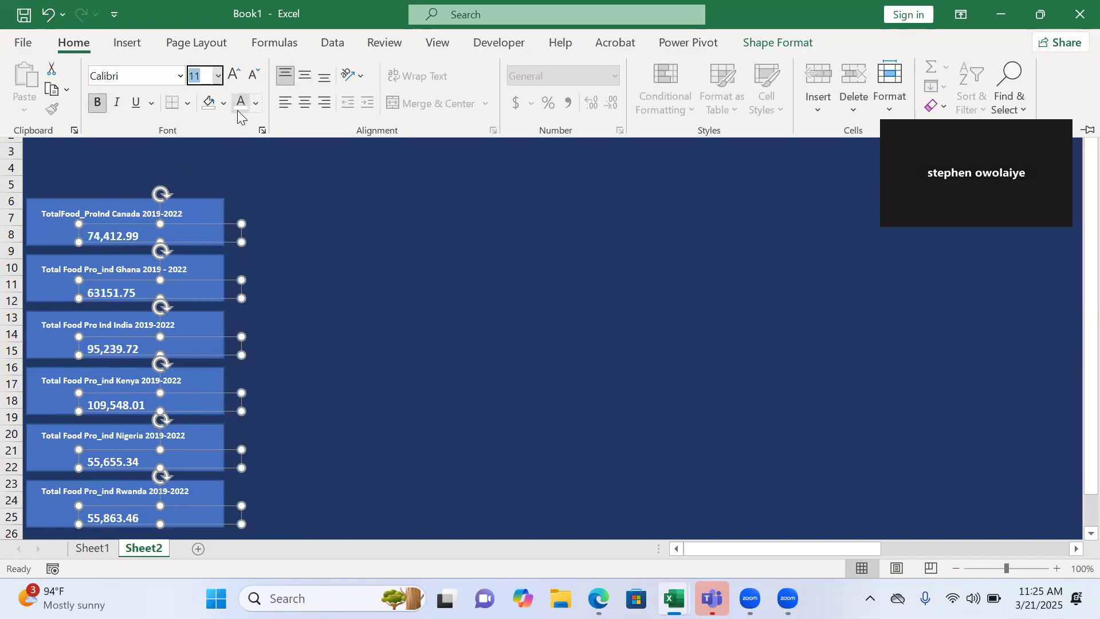
{"action": "left_click", "coordinate": [310, 318]}
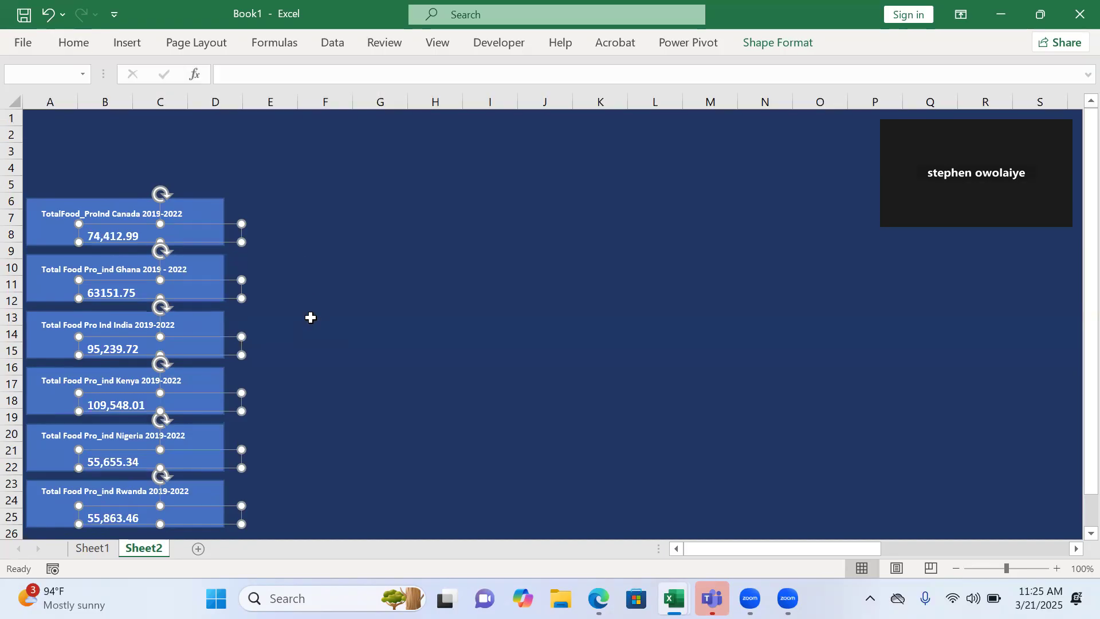
{"action": "left_click", "coordinate": [311, 318]}
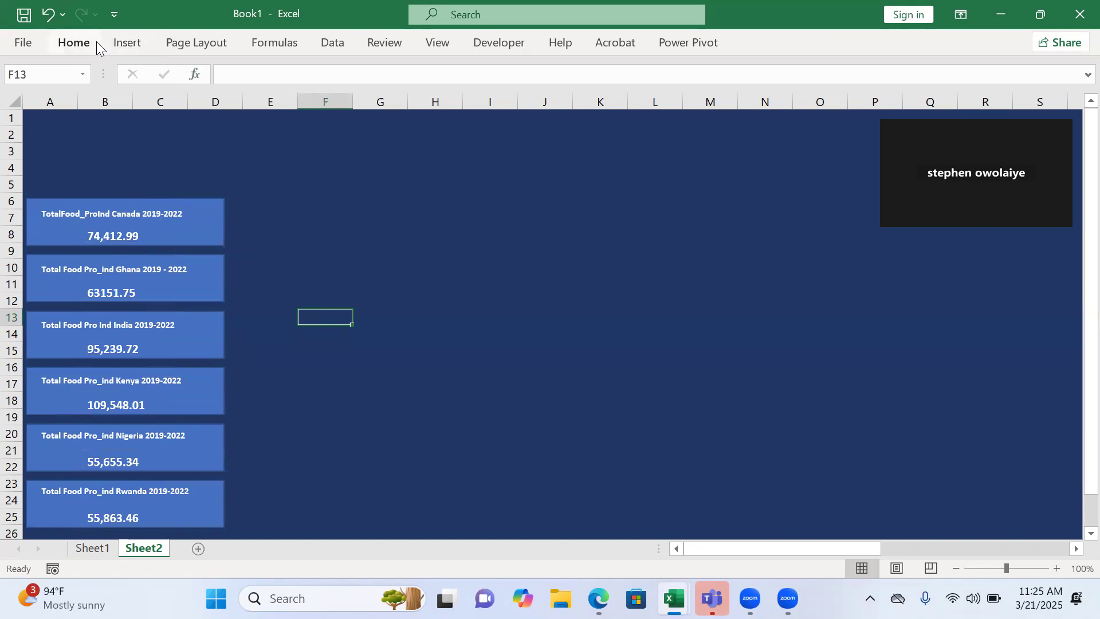
Insert all six icons8 country flag images from the FAO_Data folder in Downloads and shrink them together to about half size.
{"action": "left_click", "coordinate": [140, 42]}
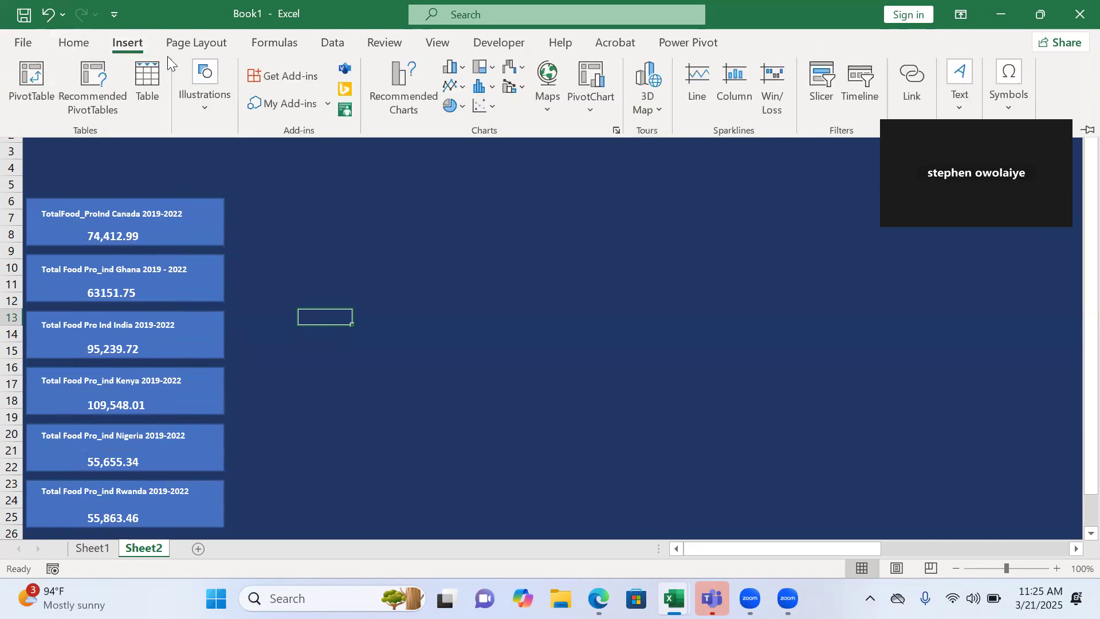
{"action": "left_click", "coordinate": [214, 107]}
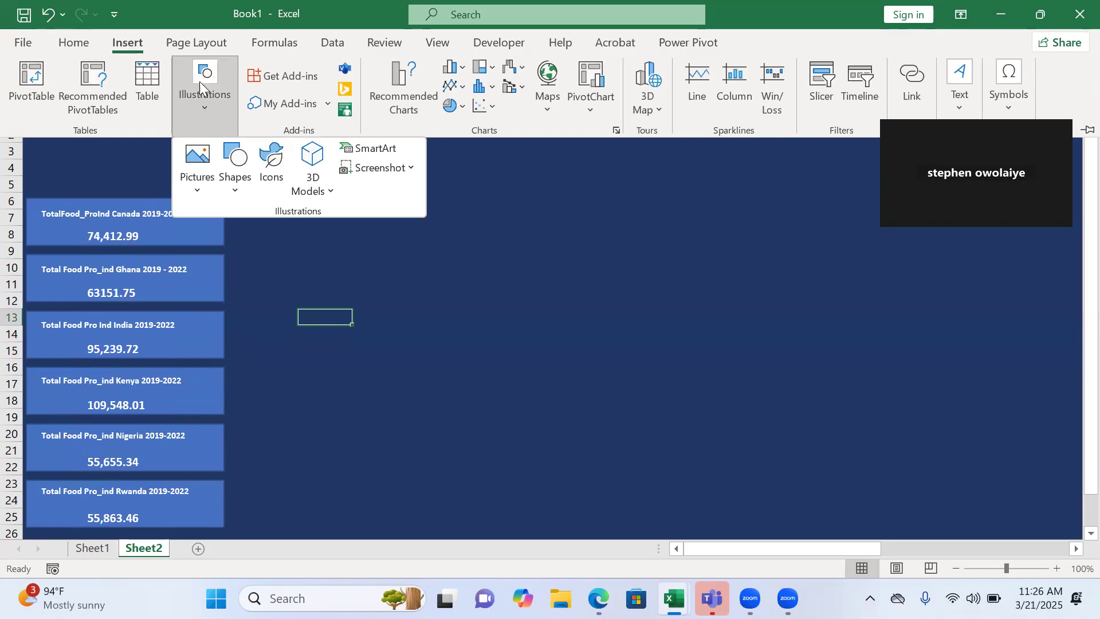
{"action": "left_click", "coordinate": [198, 182]}
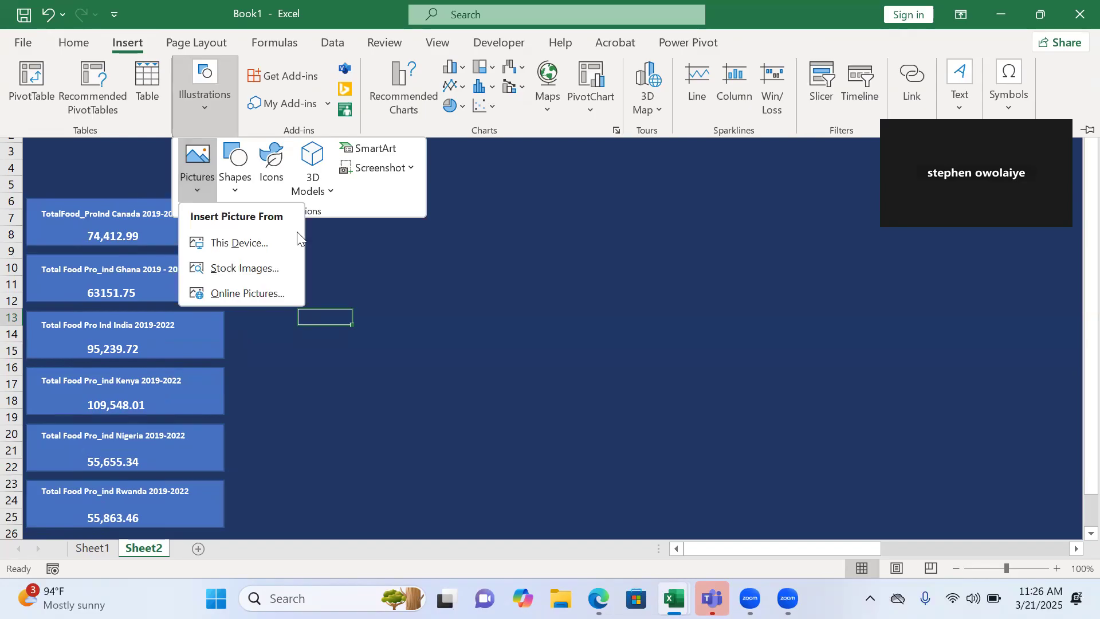
{"action": "left_click", "coordinate": [283, 241]}
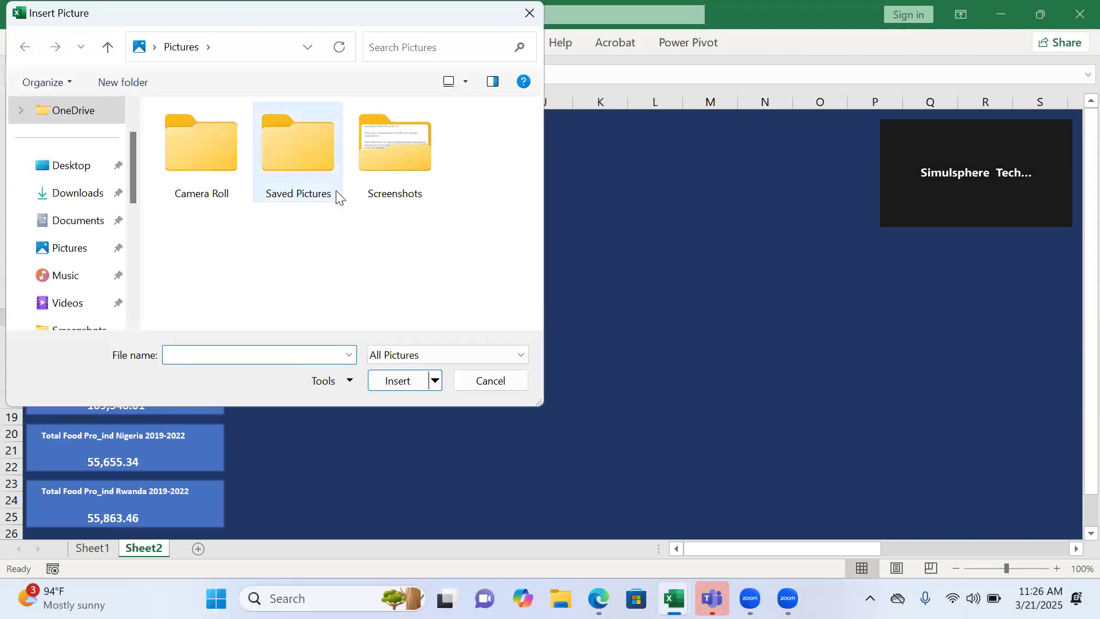
{"action": "left_click", "coordinate": [97, 196]}
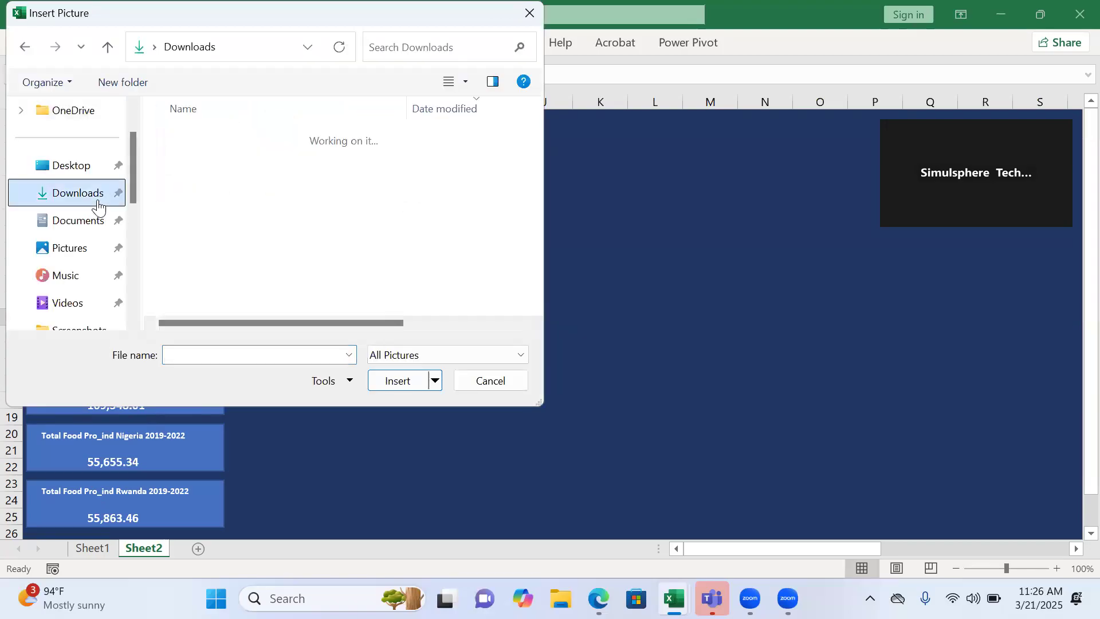
{"action": "double_click", "coordinate": [234, 159]}
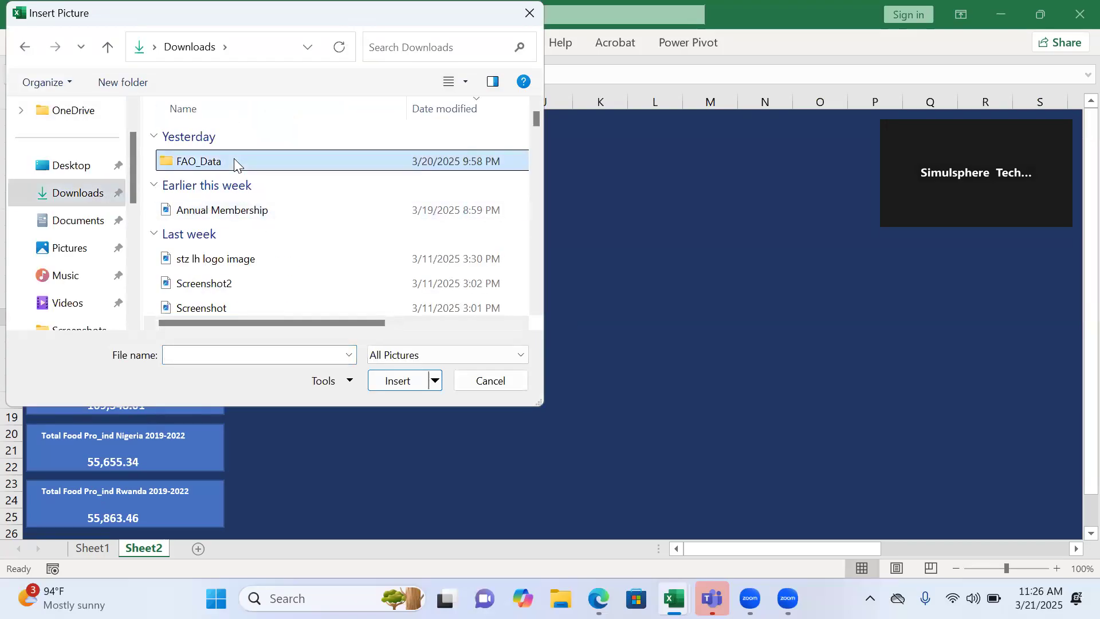
{"action": "double_click", "coordinate": [270, 166]}
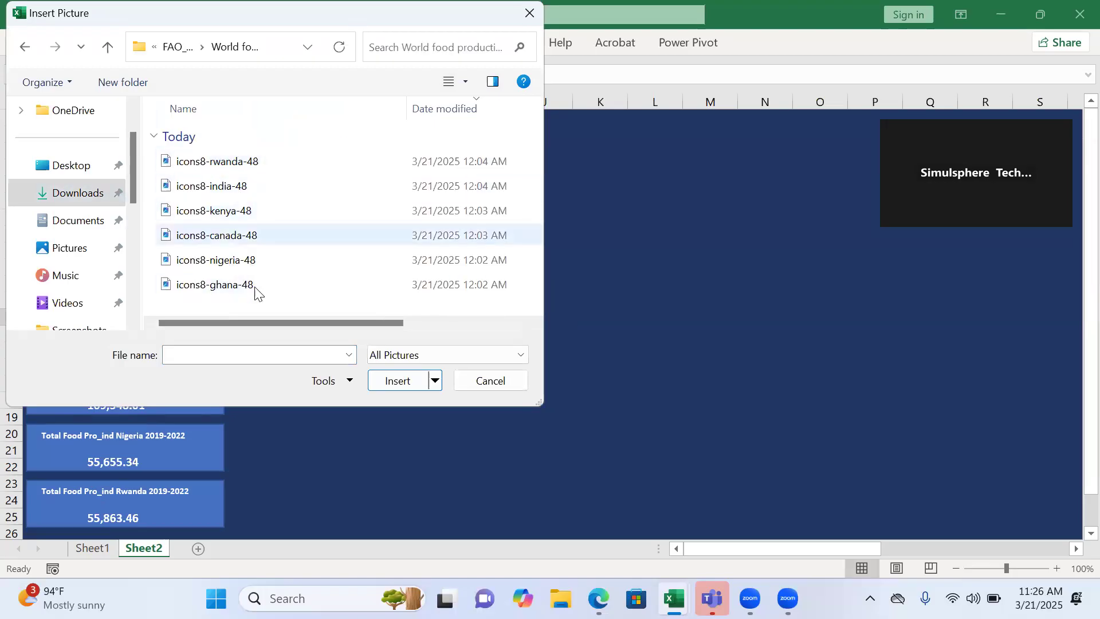
{"action": "left_click", "coordinate": [272, 161]}
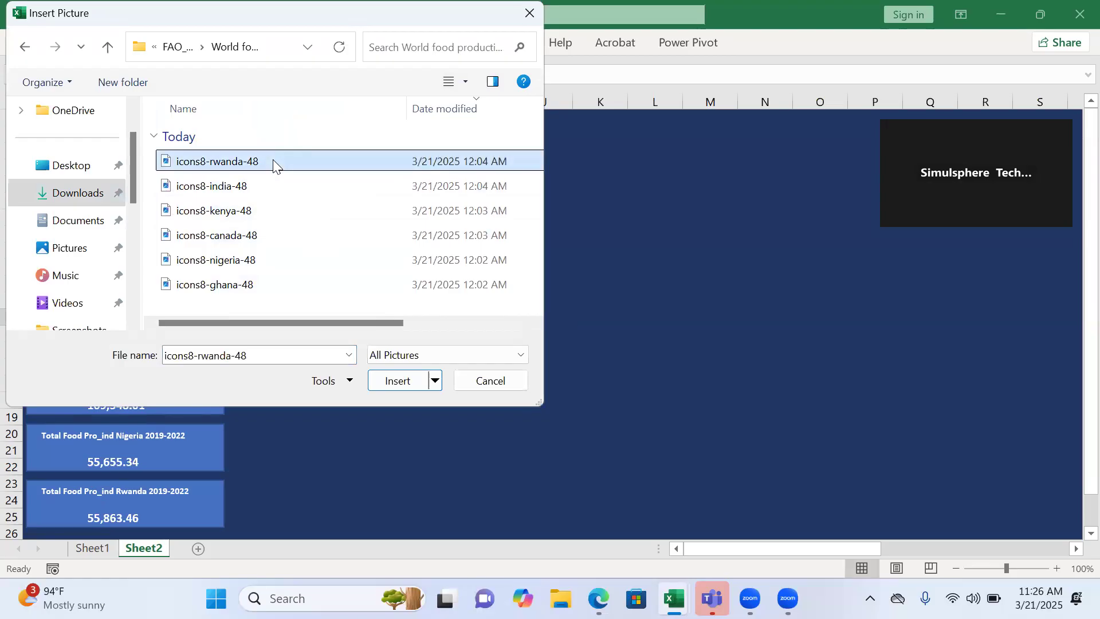
{"action": "key", "text": "ctrl+a"}
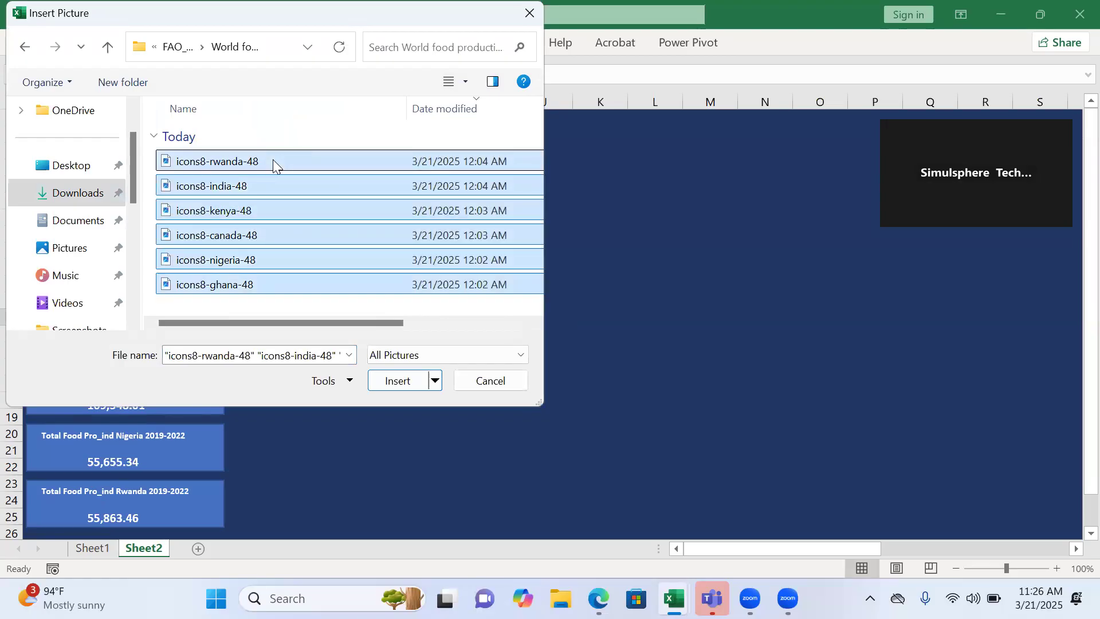
{"action": "left_click", "coordinate": [398, 381]}
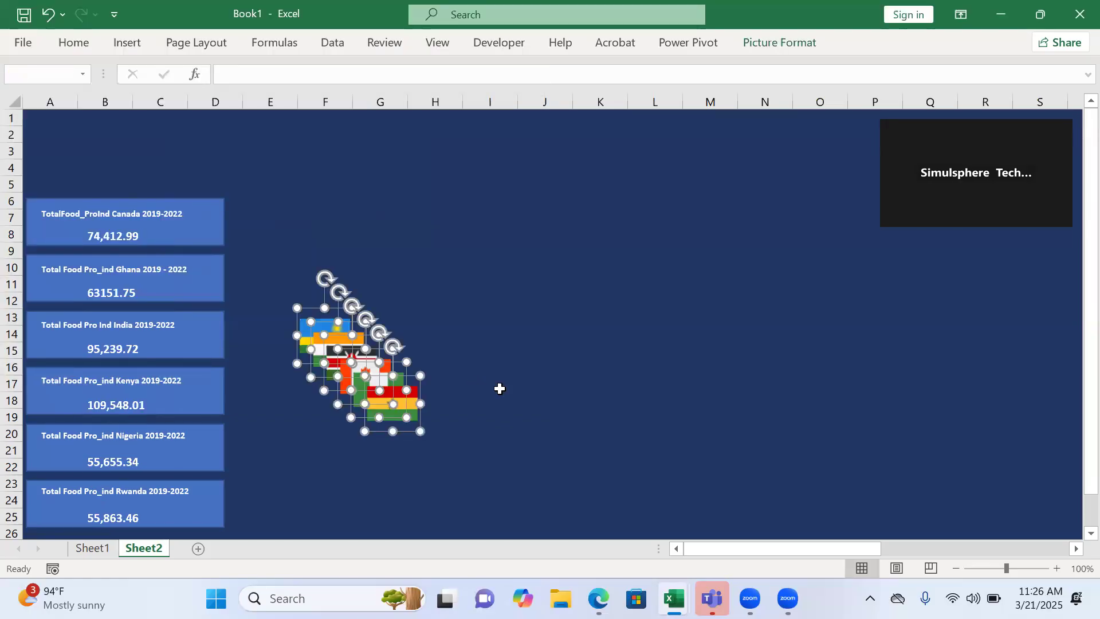
{"action": "left_click_drag", "start_coordinate": [423, 437], "coordinate": [391, 405]}
{"action": "left_click", "coordinate": [449, 415]}
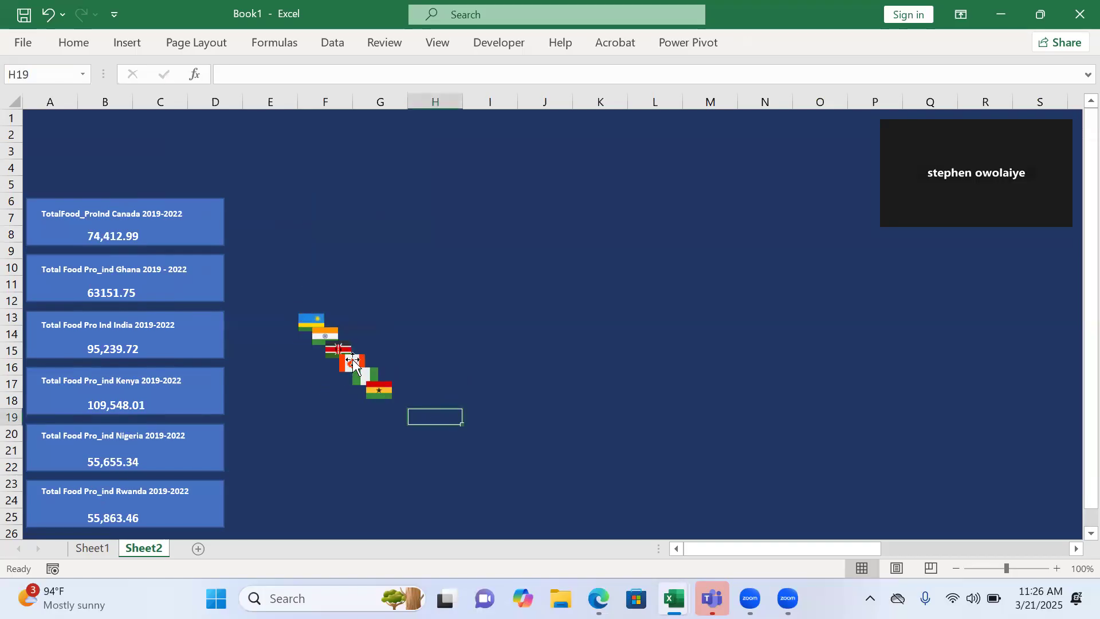
Move the Canada, Ghana and India flags onto their matching cards, just before each card's value.
{"action": "left_click_drag", "start_coordinate": [353, 362], "coordinate": [59, 234]}
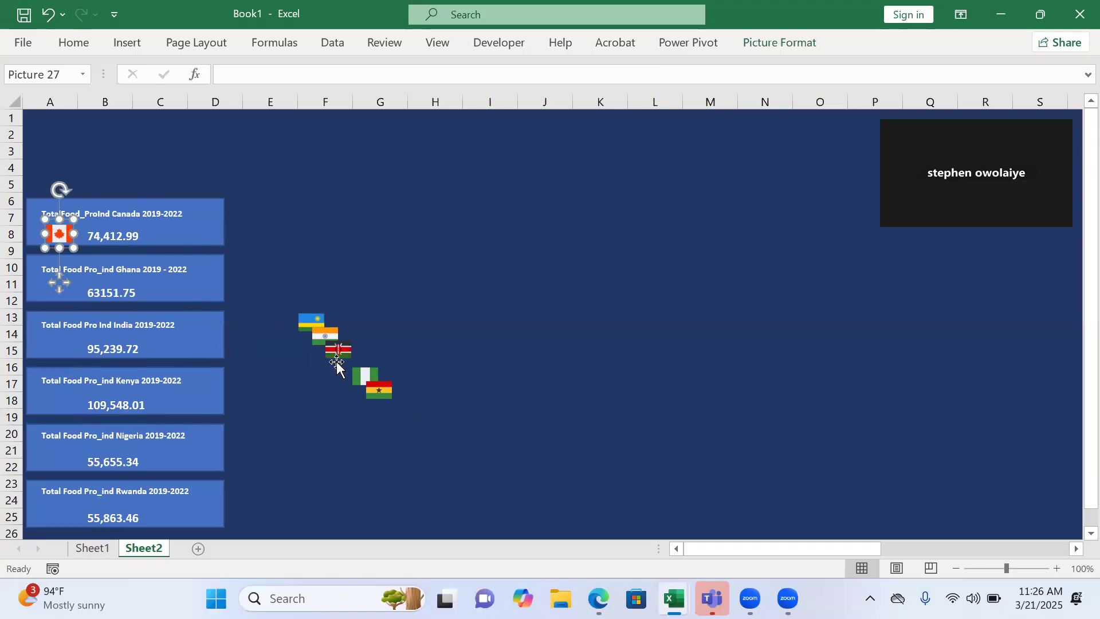
{"action": "left_click", "coordinate": [377, 397]}
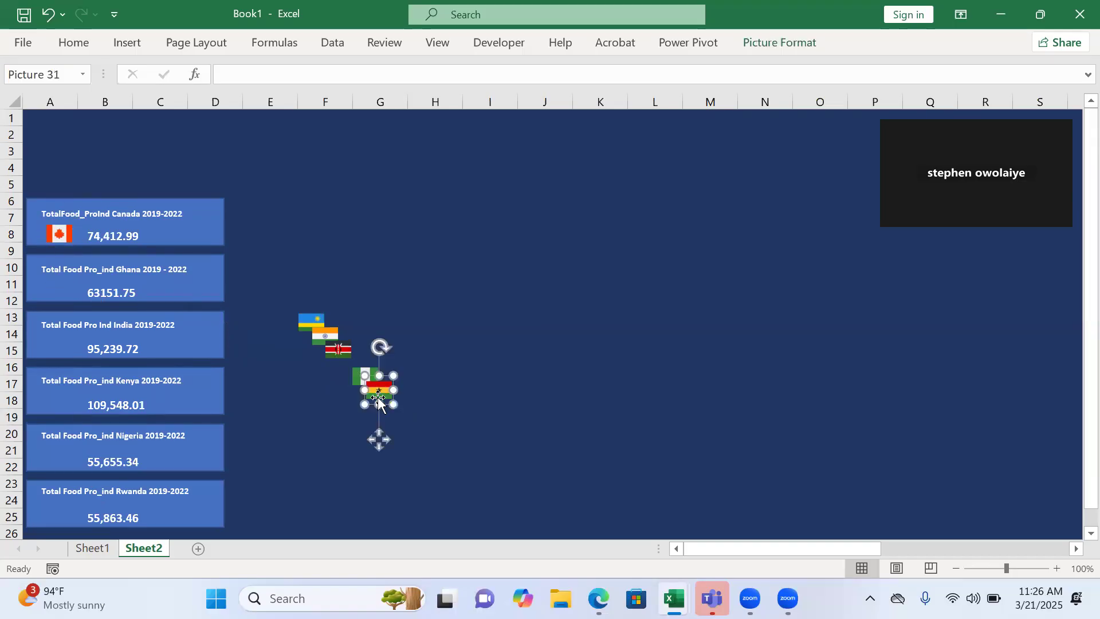
{"action": "left_click_drag", "start_coordinate": [377, 396], "coordinate": [61, 296]}
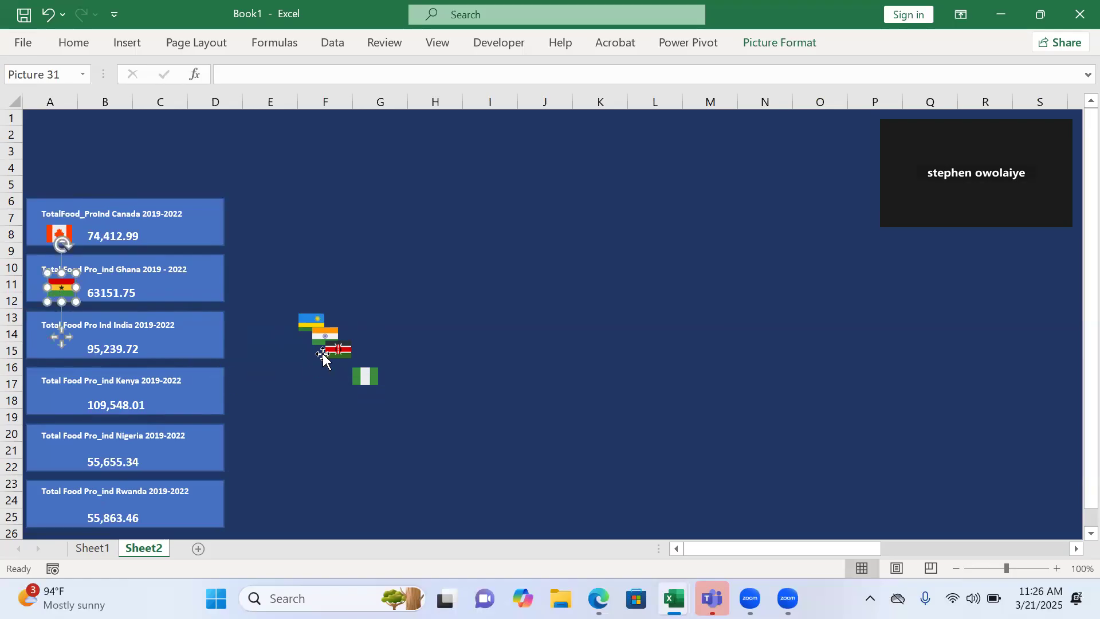
{"action": "left_click", "coordinate": [321, 334]}
{"action": "left_click_drag", "start_coordinate": [321, 334], "coordinate": [61, 341]}
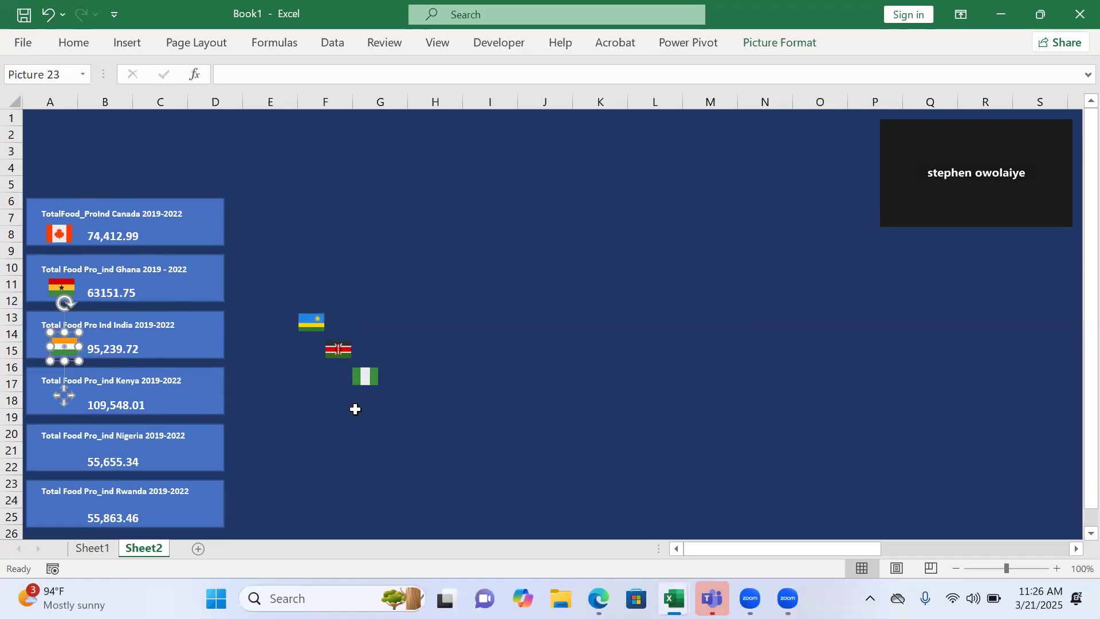
Move the Kenya, Nigeria and Rwanda flags onto their matching cards, just before each card's value.
{"action": "left_click", "coordinate": [340, 350]}
{"action": "left_click_drag", "start_coordinate": [342, 352], "coordinate": [71, 405]}
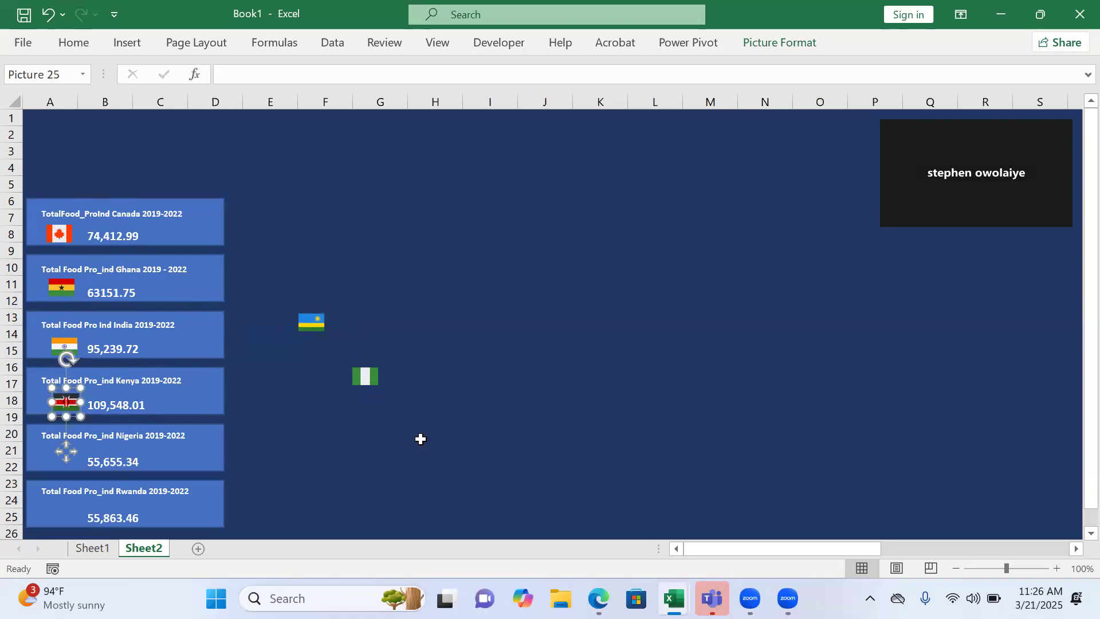
{"action": "left_click", "coordinate": [363, 378]}
{"action": "left_click_drag", "start_coordinate": [363, 382], "coordinate": [62, 461]}
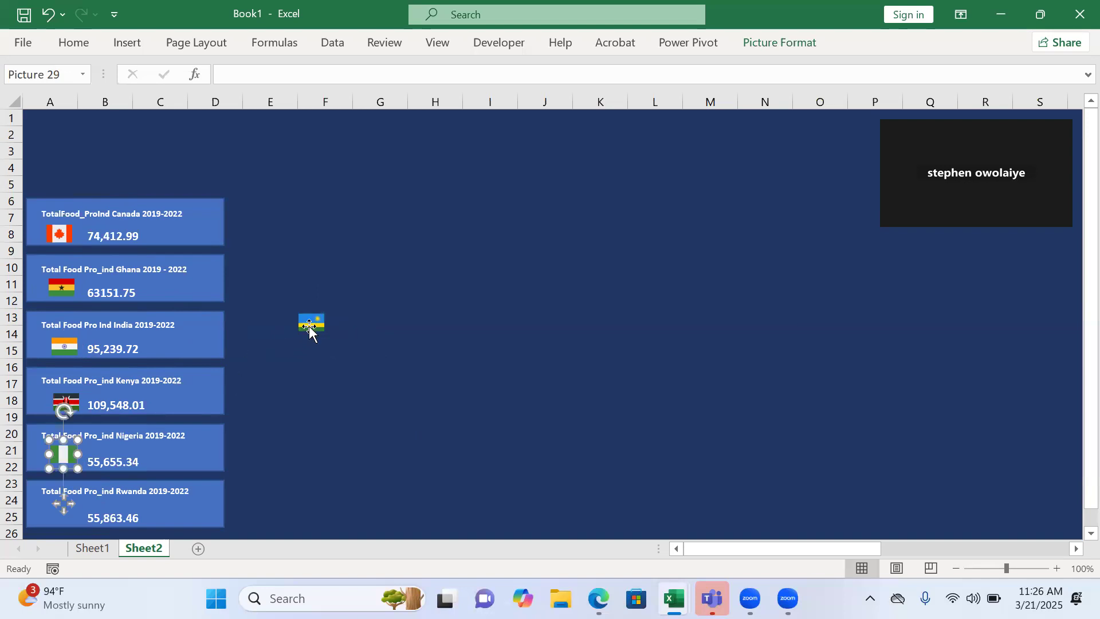
{"action": "left_click_drag", "start_coordinate": [309, 326], "coordinate": [62, 514]}
{"action": "left_click", "coordinate": [439, 346]}
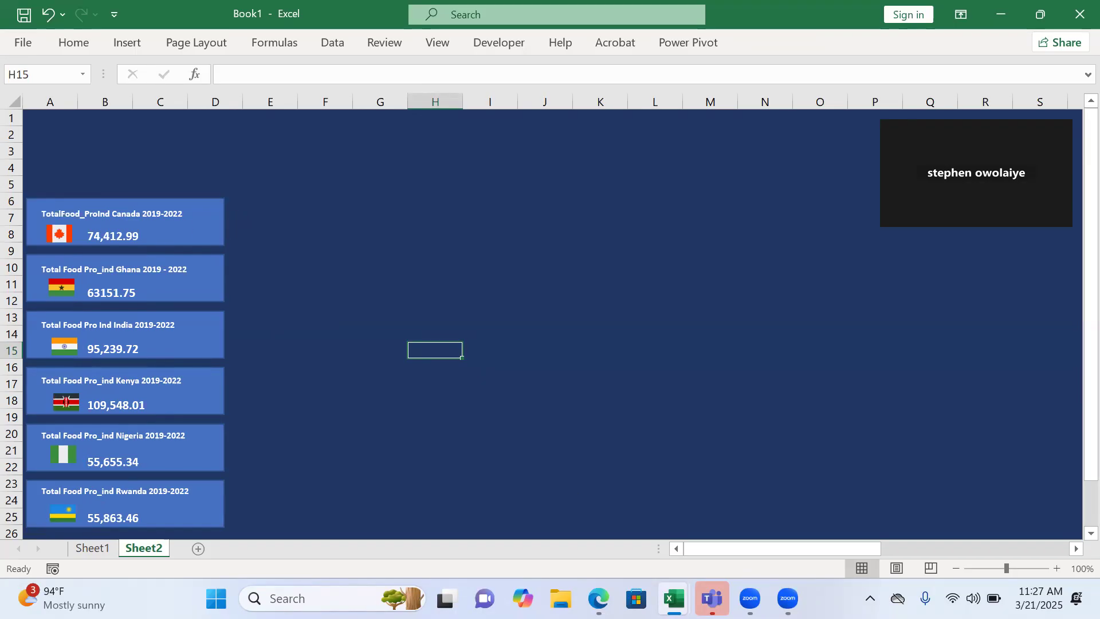
Switch to the PRODUCT INDICES DASHBORD REPORT workbook to examine its dashboard layout, and return to Book1.
{"action": "mouse_move", "coordinate": [674, 599]}
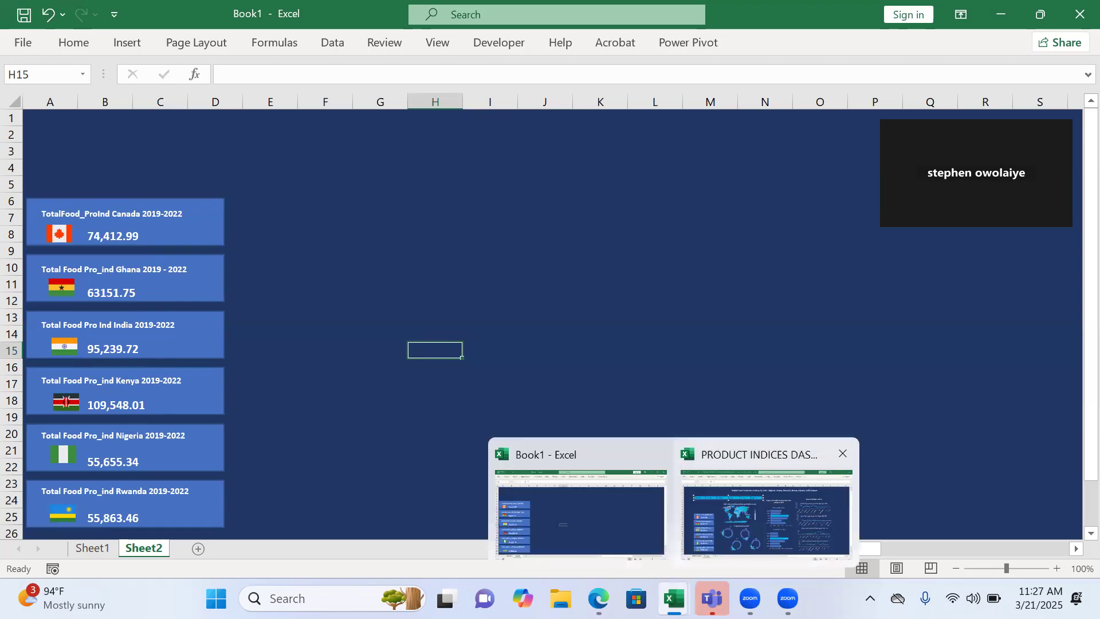
{"action": "left_click", "coordinate": [766, 514]}
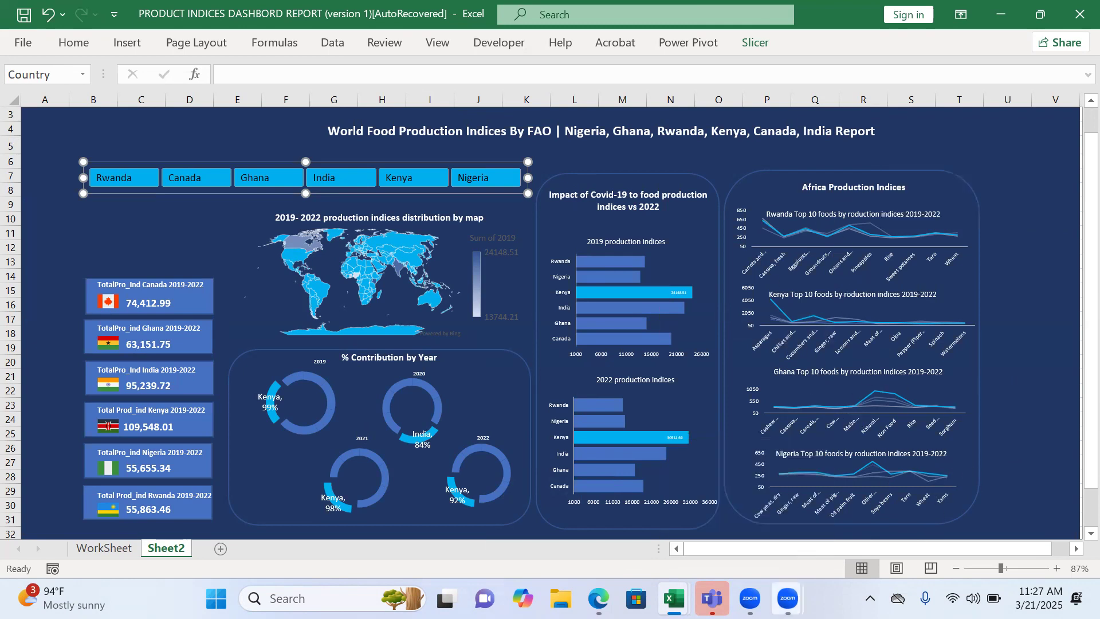
{"action": "mouse_move", "coordinate": [673, 598]}
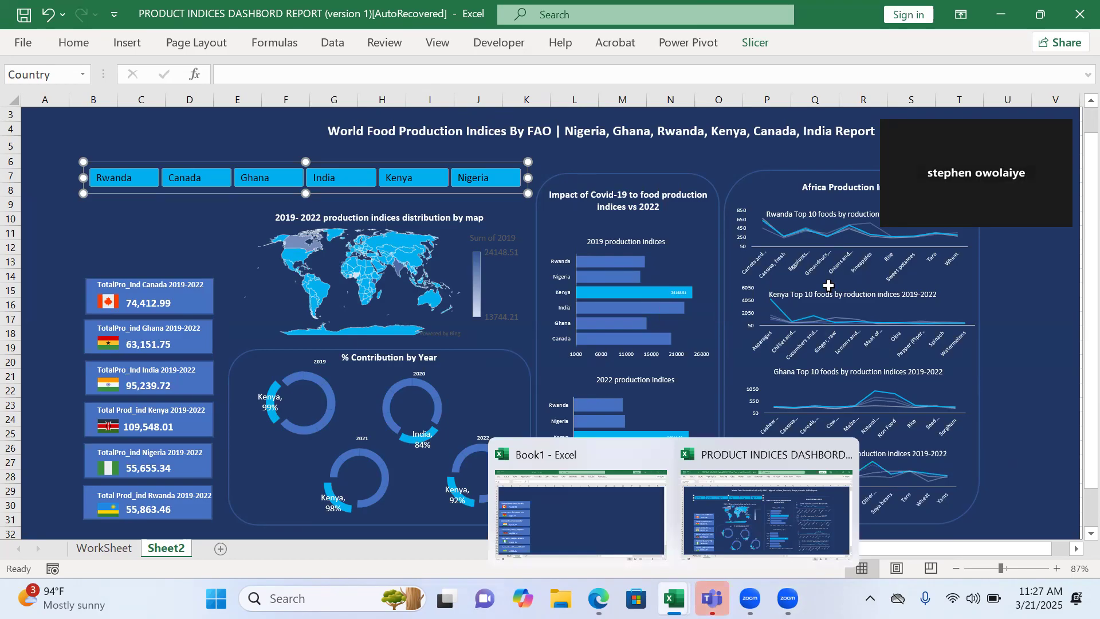
{"action": "left_click_drag", "start_coordinate": [996, 111], "coordinate": [1024, 2]}
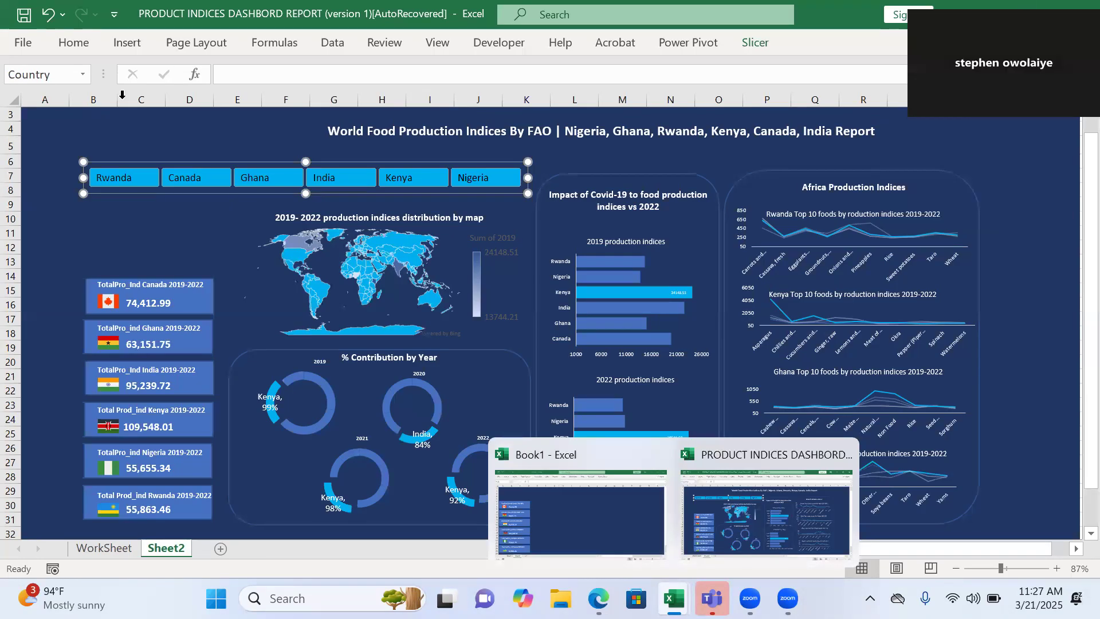
Draw a tall rounded-corner rectangle on Sheet2 spanning about columns N to S and rows 2 to 27.
{"action": "left_click", "coordinate": [136, 43]}
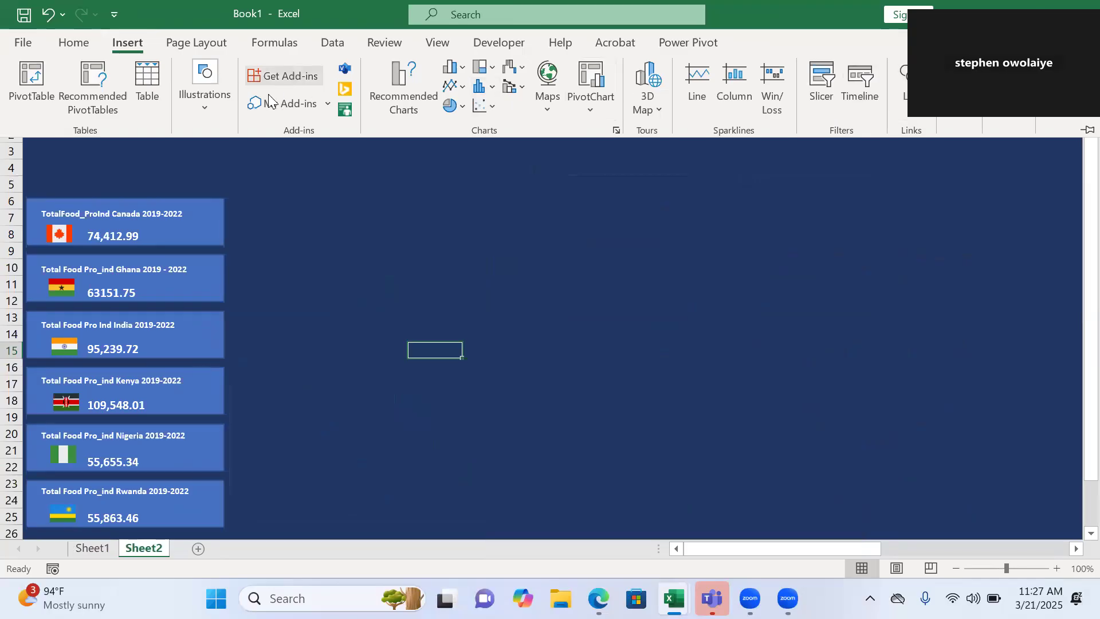
{"action": "left_click", "coordinate": [201, 104]}
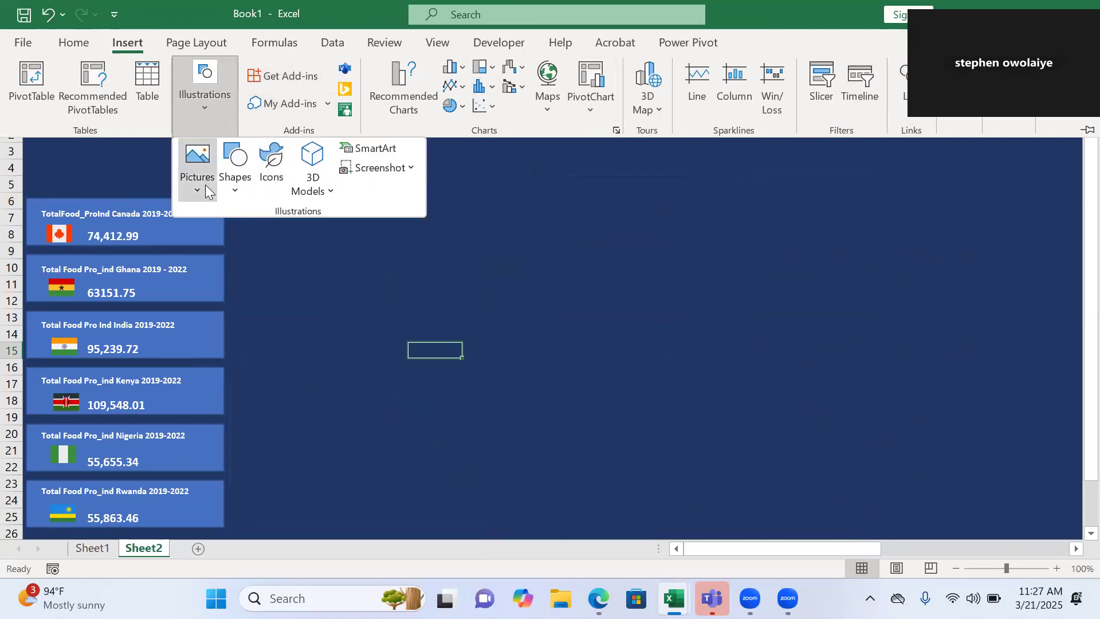
{"action": "left_click", "coordinate": [245, 187]}
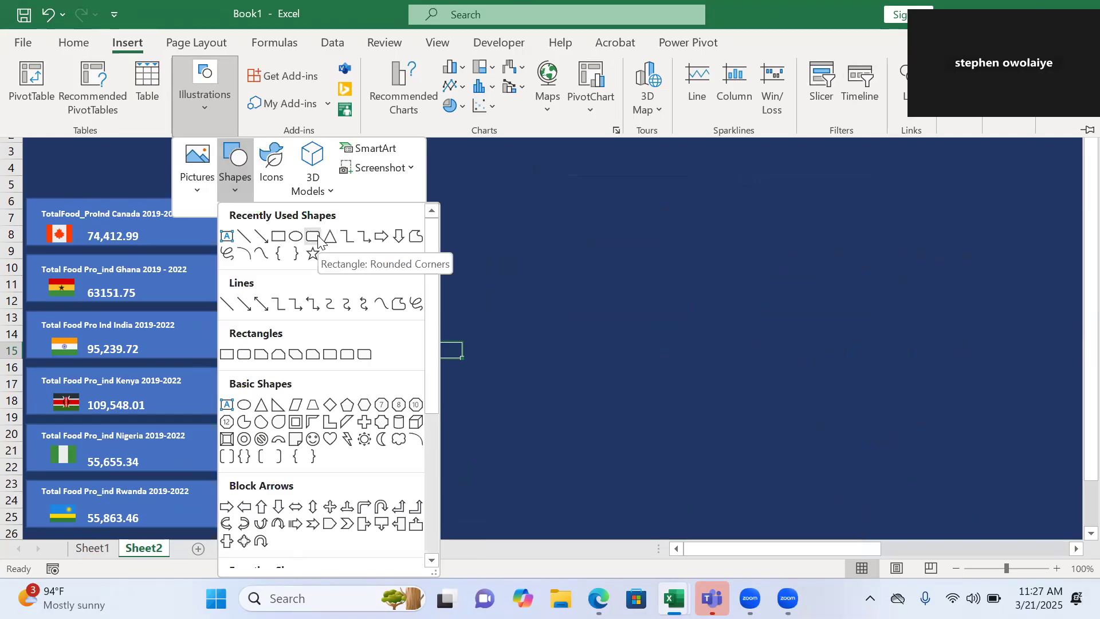
{"action": "left_click", "coordinate": [314, 237]}
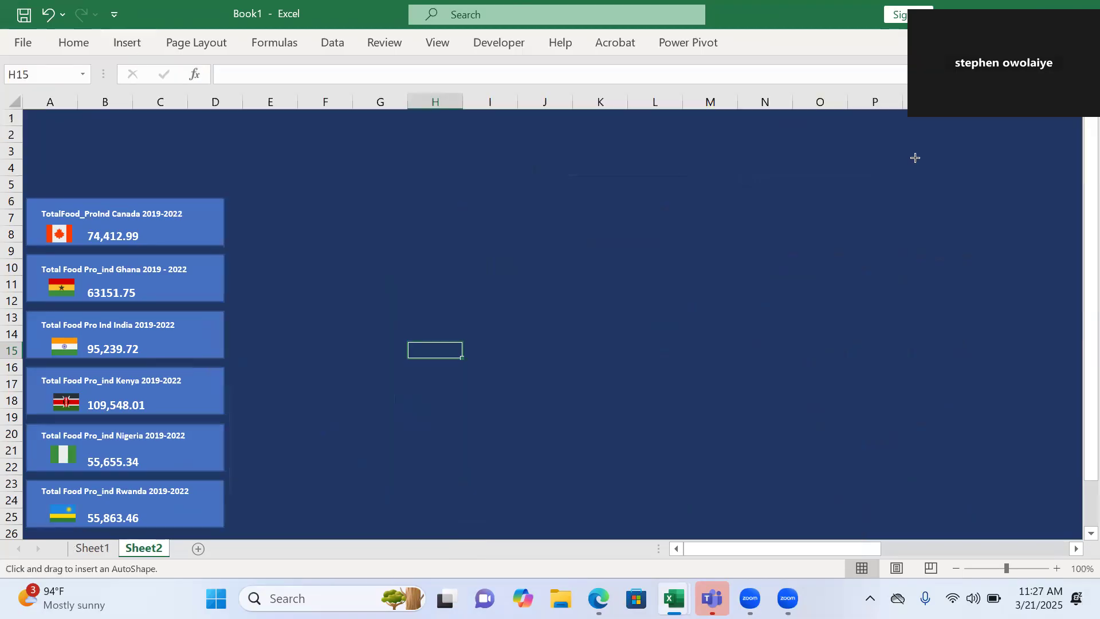
{"action": "left_click_drag", "start_coordinate": [755, 152], "coordinate": [1064, 534]}
{"action": "mouse_move", "coordinate": [906, 114]}
{"action": "left_mouse_down"}
{"action": "mouse_move", "coordinate": [904, 105]}
{"action": "mouse_move", "coordinate": [908, 132]}
{"action": "left_mouse_up"}
{"action": "left_click_drag", "start_coordinate": [1073, 432], "coordinate": [1073, 464]}
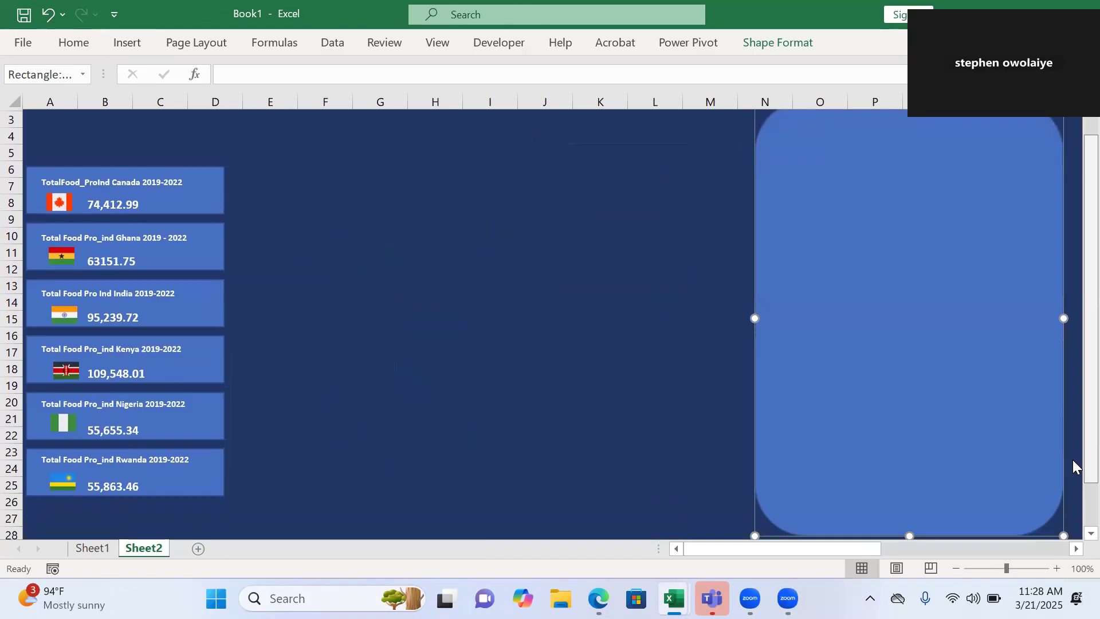
{"action": "left_click_drag", "start_coordinate": [910, 530], "coordinate": [908, 518]}
{"action": "left_click_drag", "start_coordinate": [1073, 459], "coordinate": [1073, 431]}
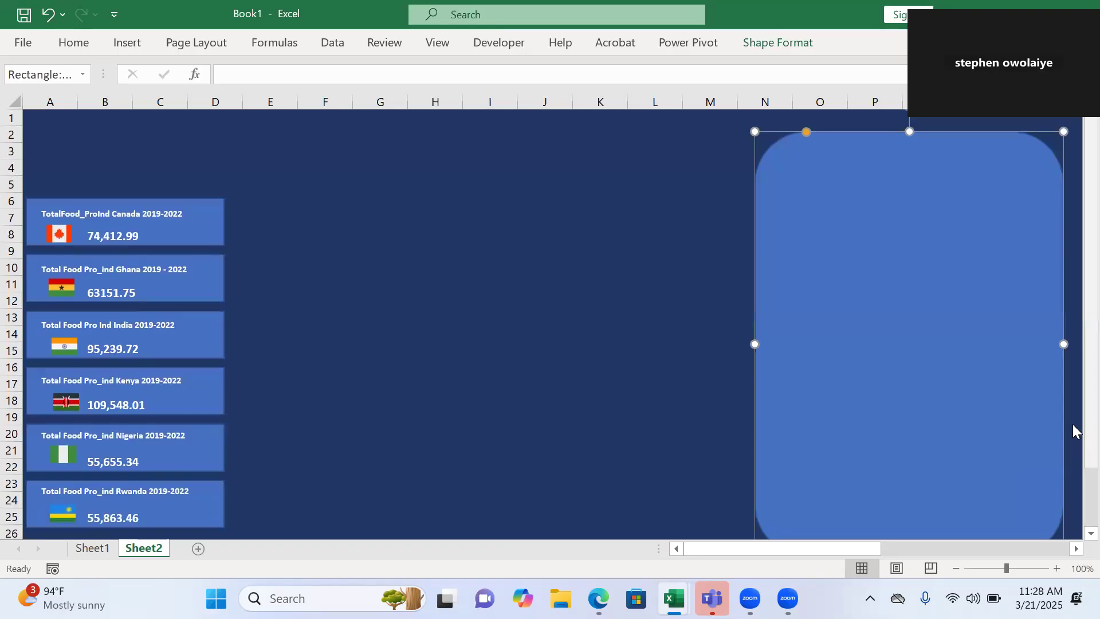
{"action": "left_click", "coordinate": [763, 47]}
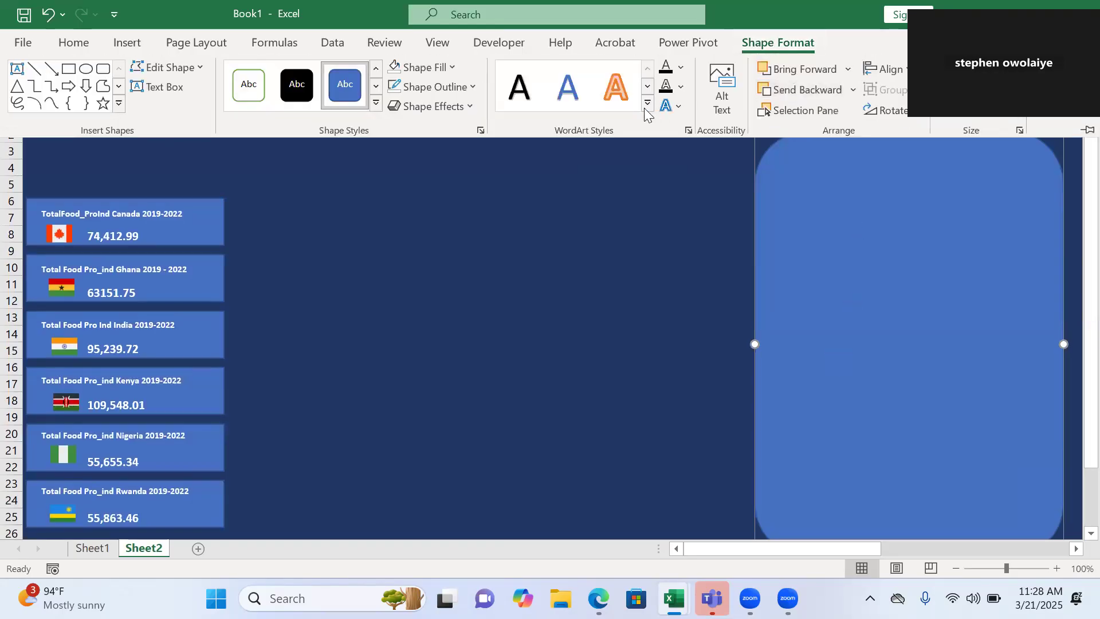
{"action": "left_click", "coordinate": [449, 68]}
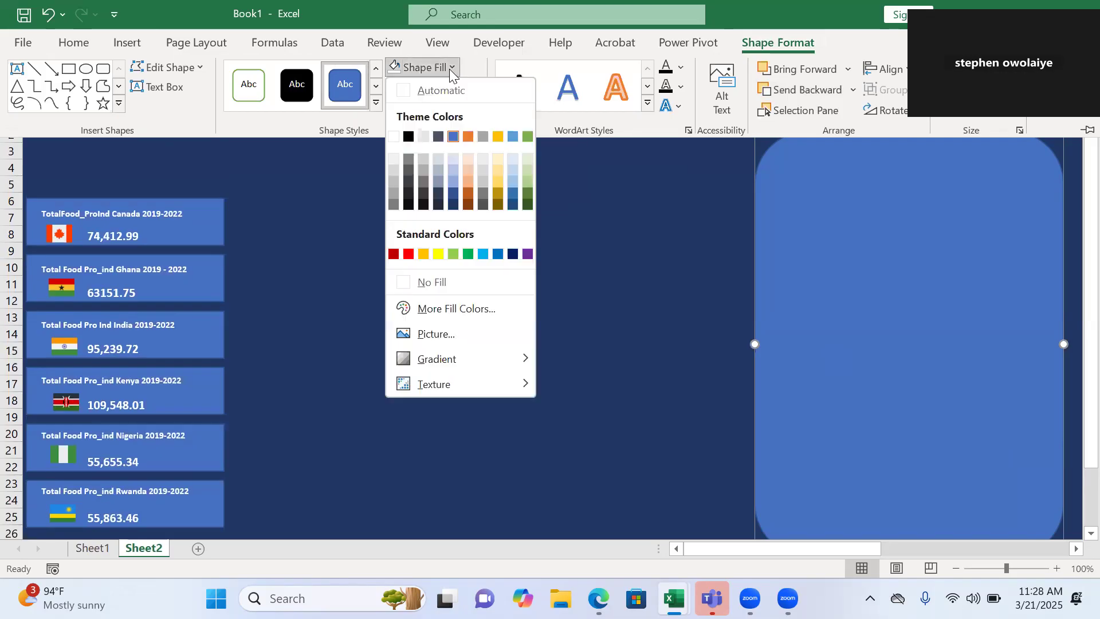
{"action": "left_click", "coordinate": [428, 335]}
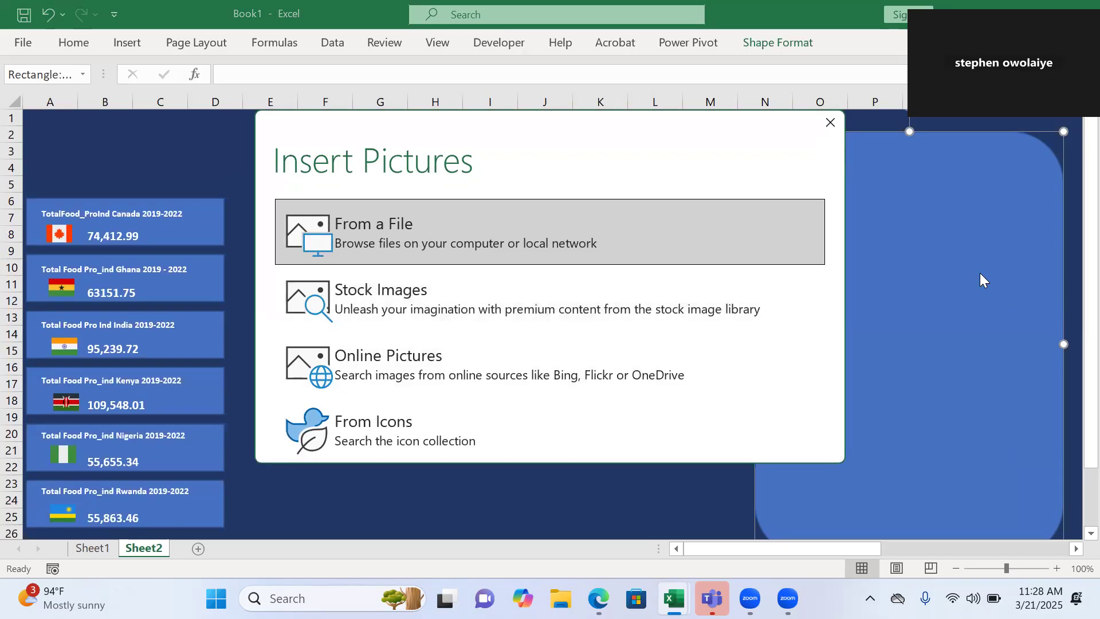
{"action": "left_click", "coordinate": [826, 126]}
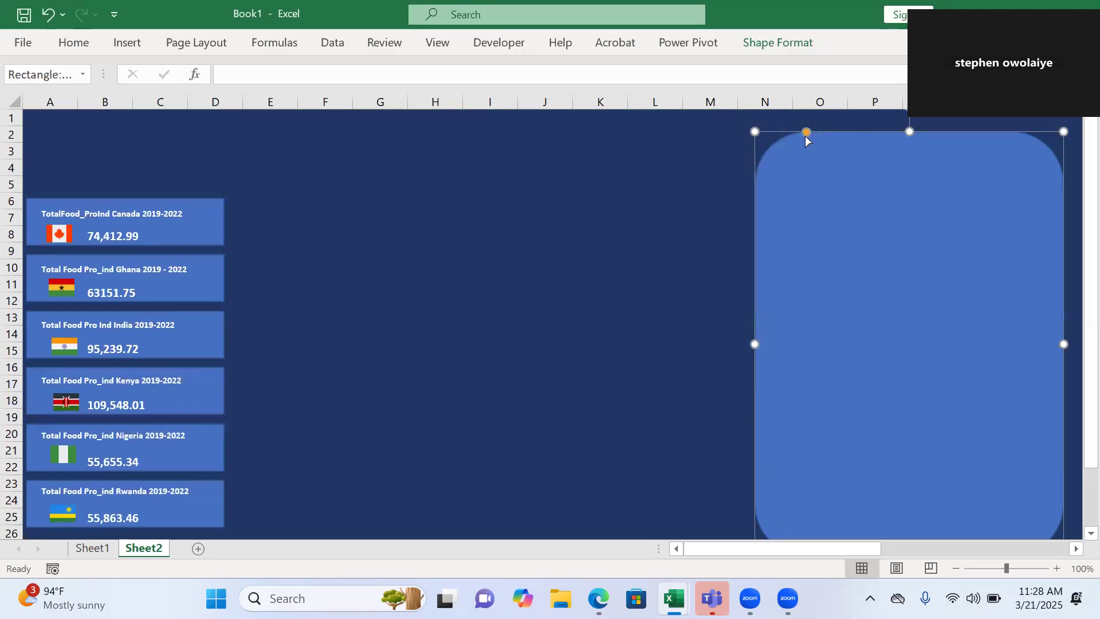
Reduce the corner rounding of the tall rectangle on Sheet2 and shorten it slightly so it ends within row 27.
{"action": "left_click_drag", "start_coordinate": [805, 133], "coordinate": [776, 139]}
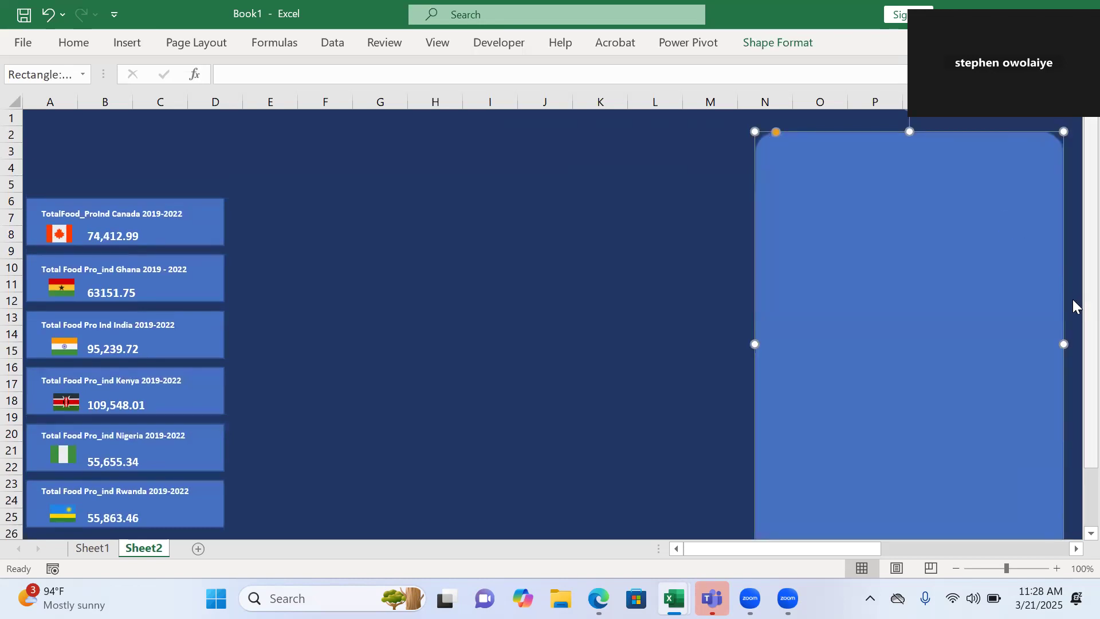
{"action": "left_click_drag", "start_coordinate": [1074, 389], "coordinate": [1073, 445]}
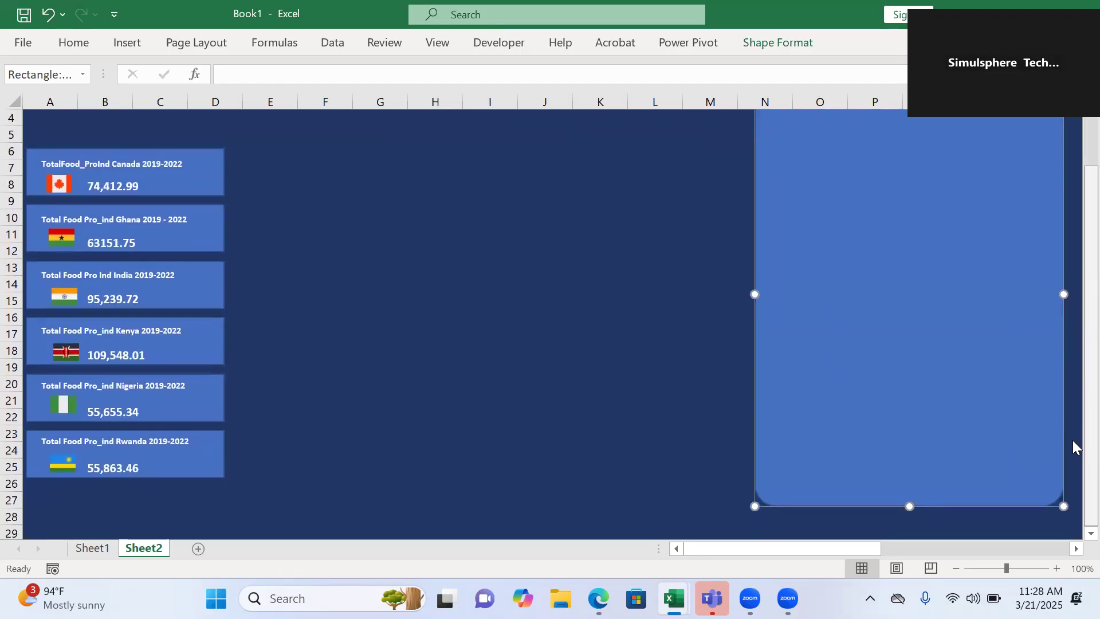
{"action": "left_click_drag", "start_coordinate": [910, 487], "coordinate": [909, 481]}
{"action": "left_click_drag", "start_coordinate": [1073, 416], "coordinate": [1073, 378]}
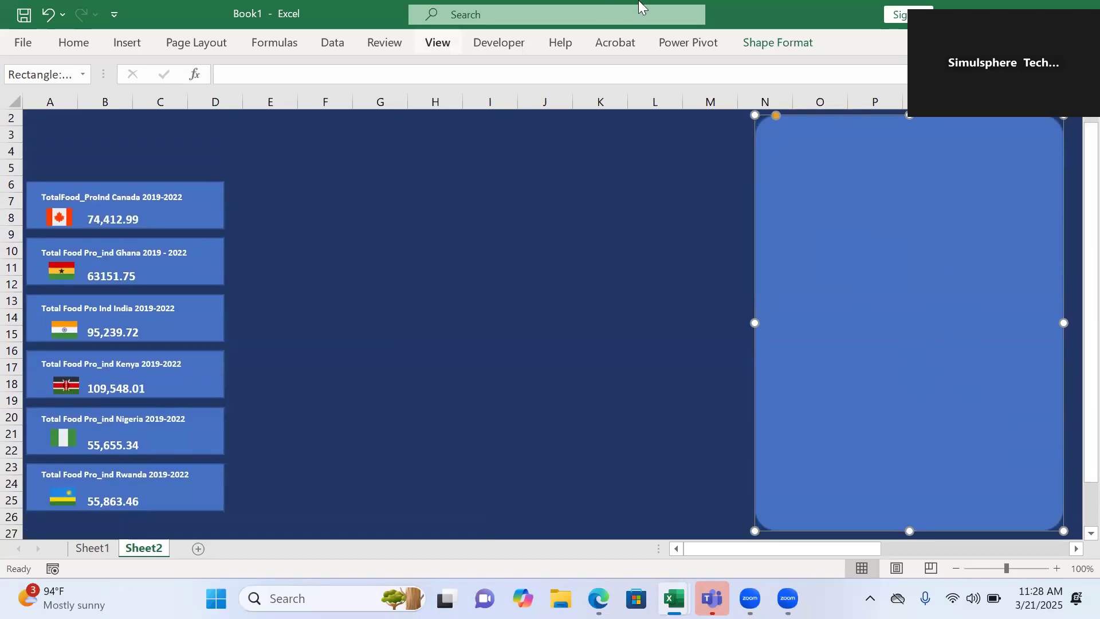
Remove the fill from the tall rounded rectangle so only its outline remains.
{"action": "left_click", "coordinate": [768, 44]}
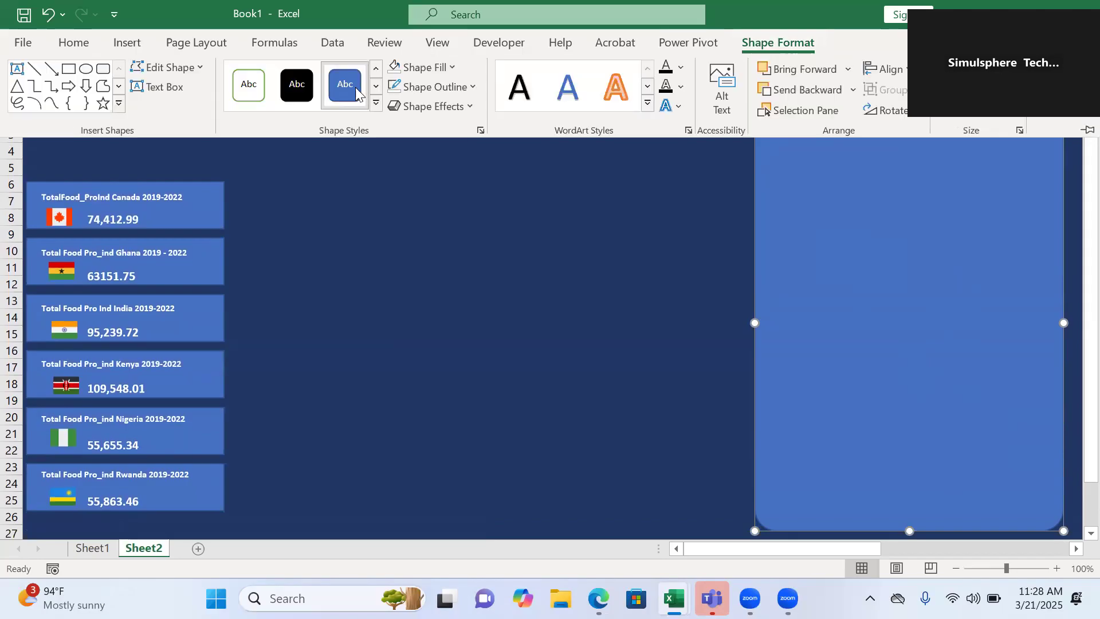
{"action": "left_click", "coordinate": [453, 68]}
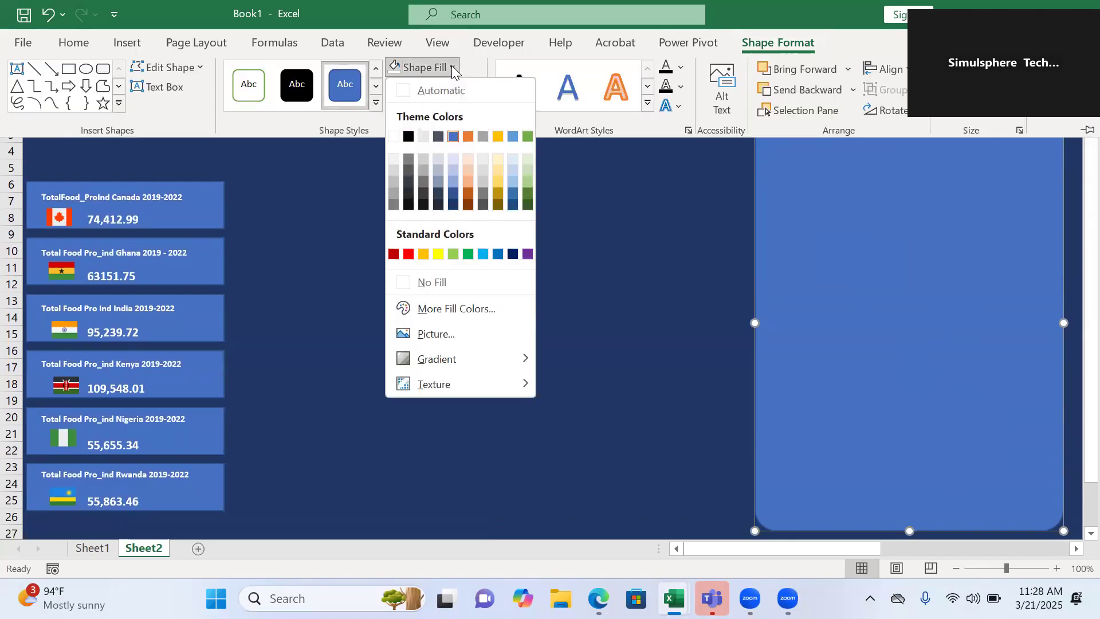
{"action": "left_click", "coordinate": [431, 283]}
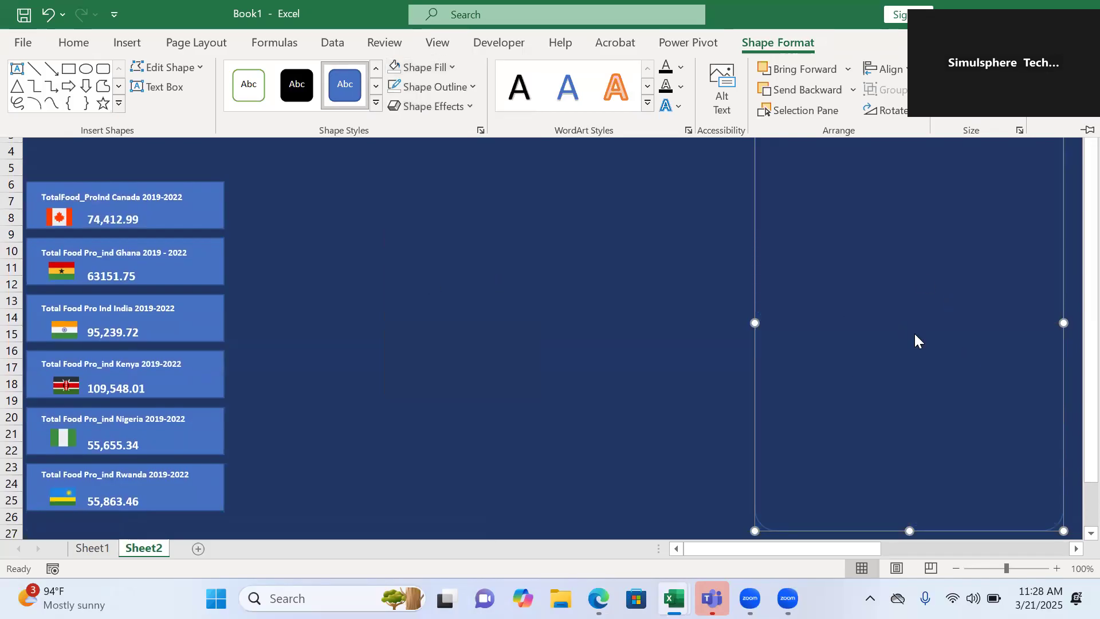
Insert a 2-D line chart on Sheet1 from the pivot table of yearly sums by country and shift it slightly.
{"action": "left_click", "coordinate": [92, 547]}
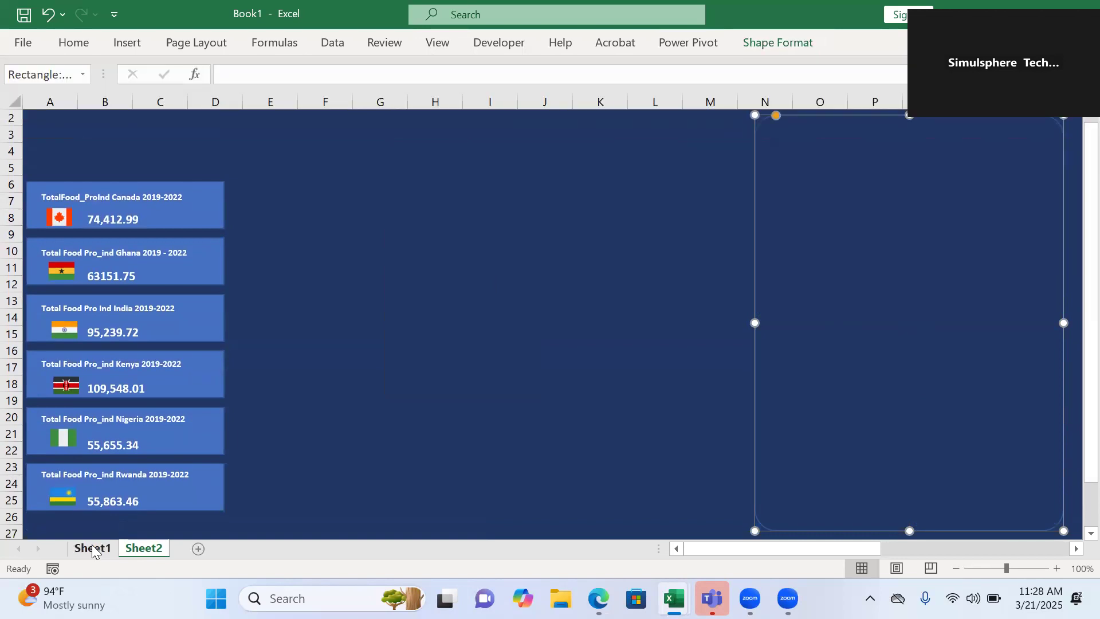
{"action": "left_click", "coordinate": [91, 547]}
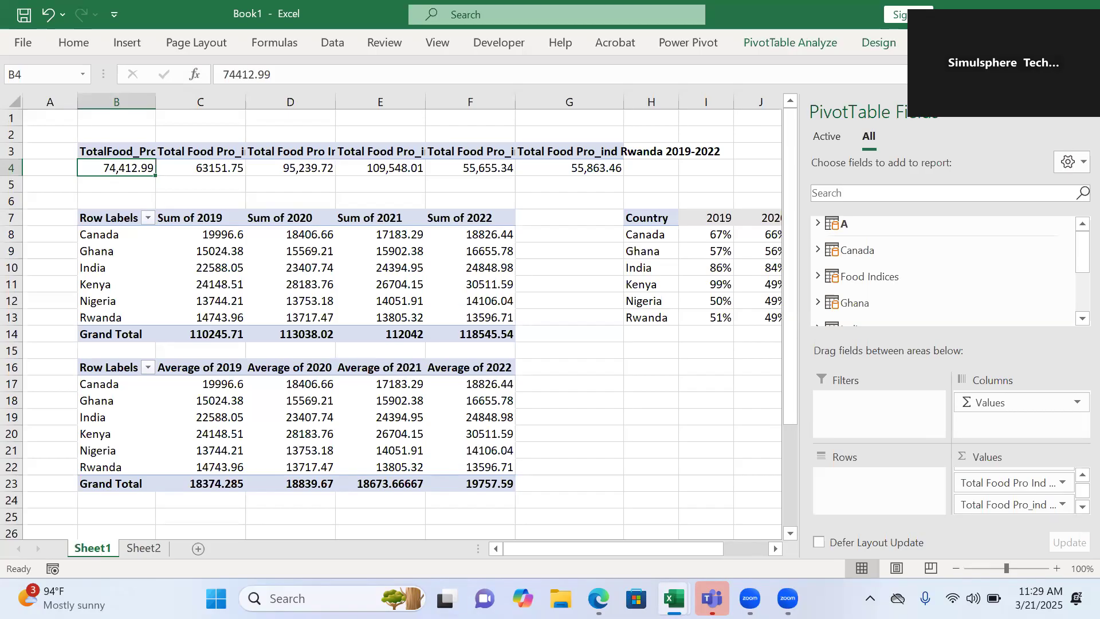
{"action": "left_click", "coordinate": [609, 440]}
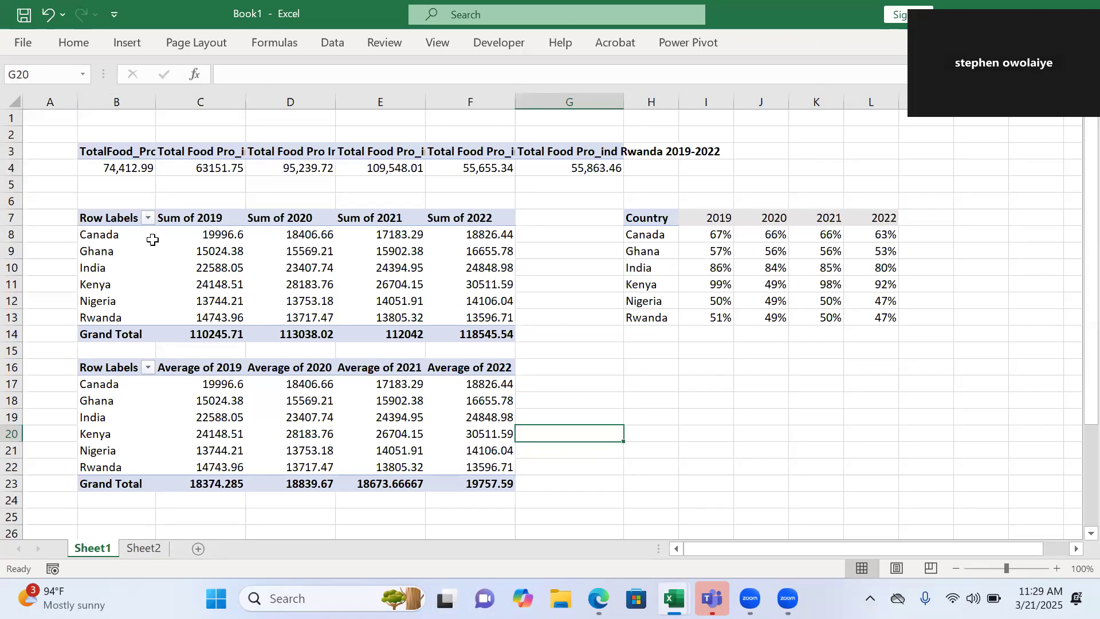
{"action": "left_click_drag", "start_coordinate": [92, 215], "coordinate": [204, 312]}
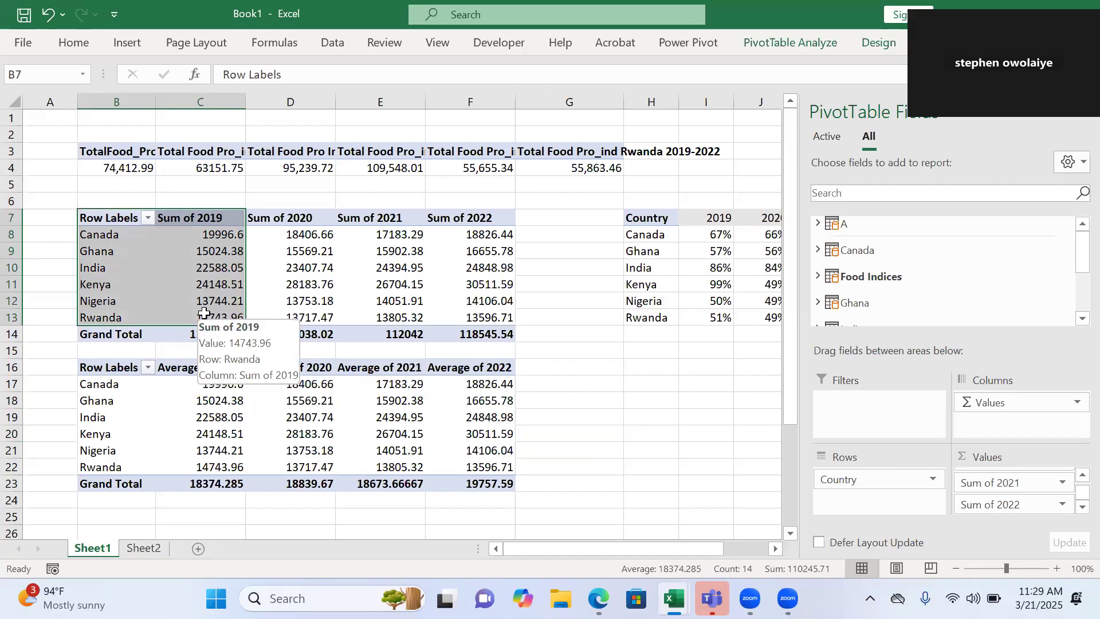
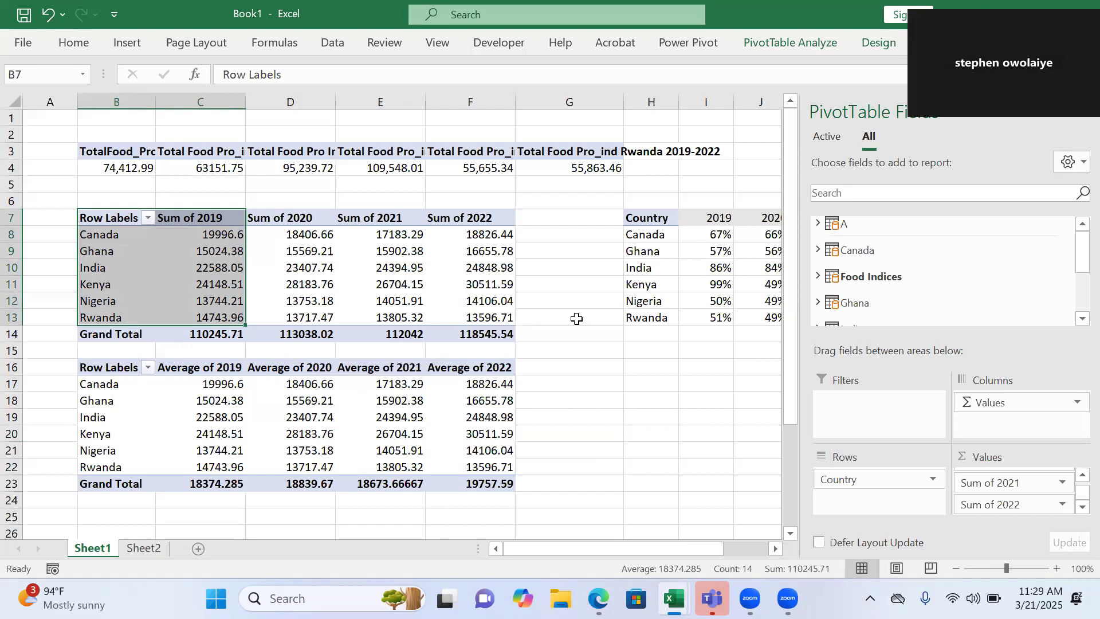
{"action": "left_click", "coordinate": [128, 48]}
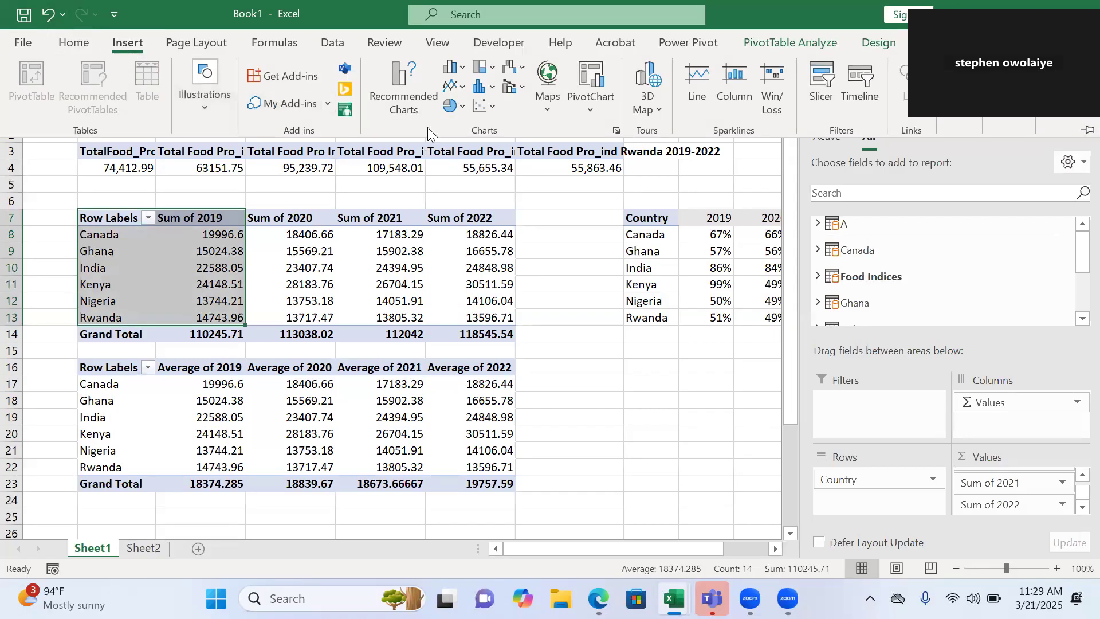
{"action": "left_click", "coordinate": [464, 90]}
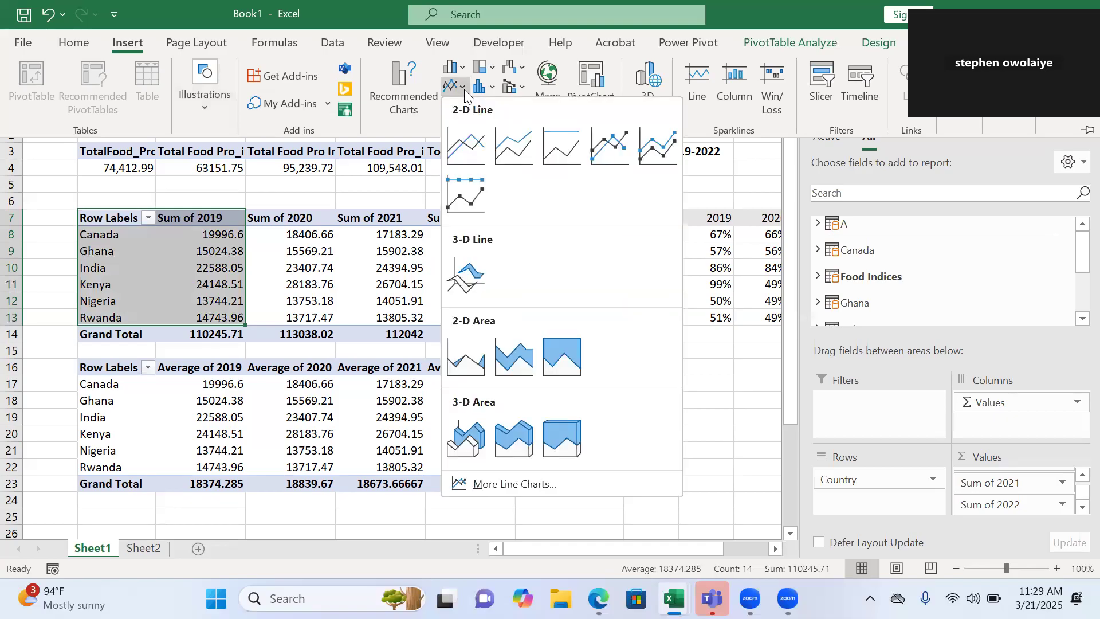
{"action": "left_click", "coordinate": [473, 140]}
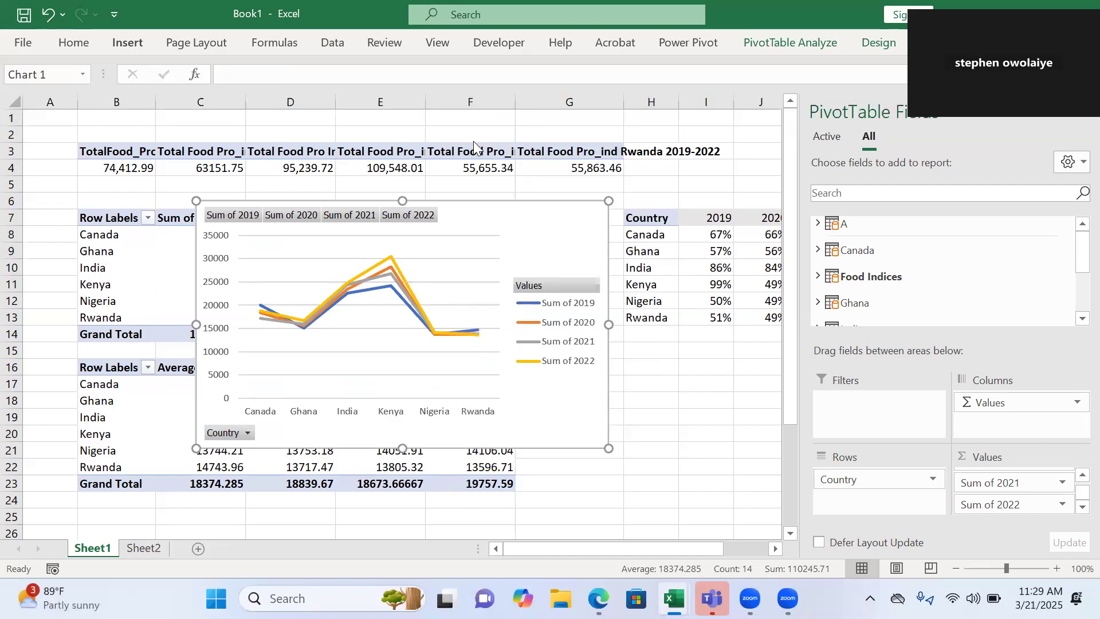
{"action": "left_click_drag", "start_coordinate": [517, 225], "coordinate": [543, 239]}
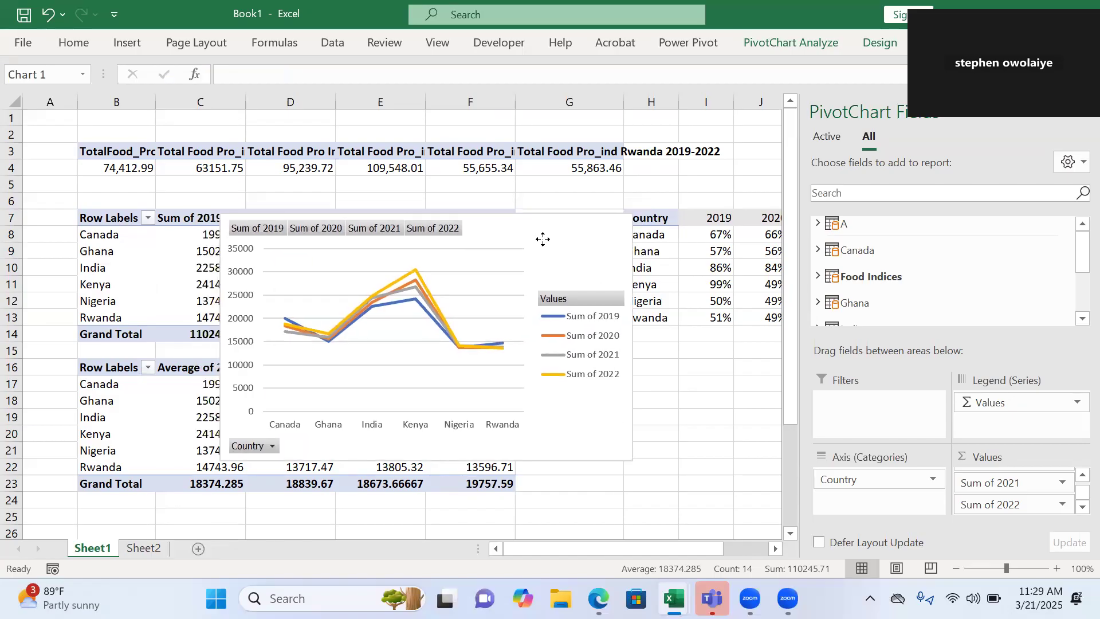
{"action": "left_click_drag", "start_coordinate": [542, 239], "coordinate": [543, 240]}
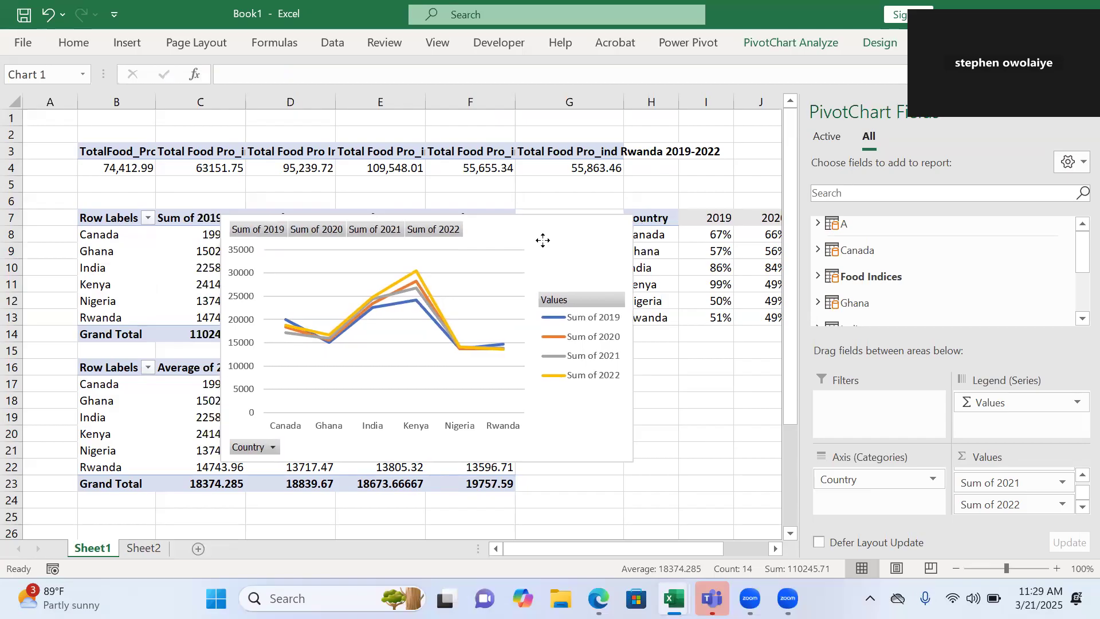
{"action": "left_click_drag", "start_coordinate": [543, 240], "coordinate": [542, 239]}
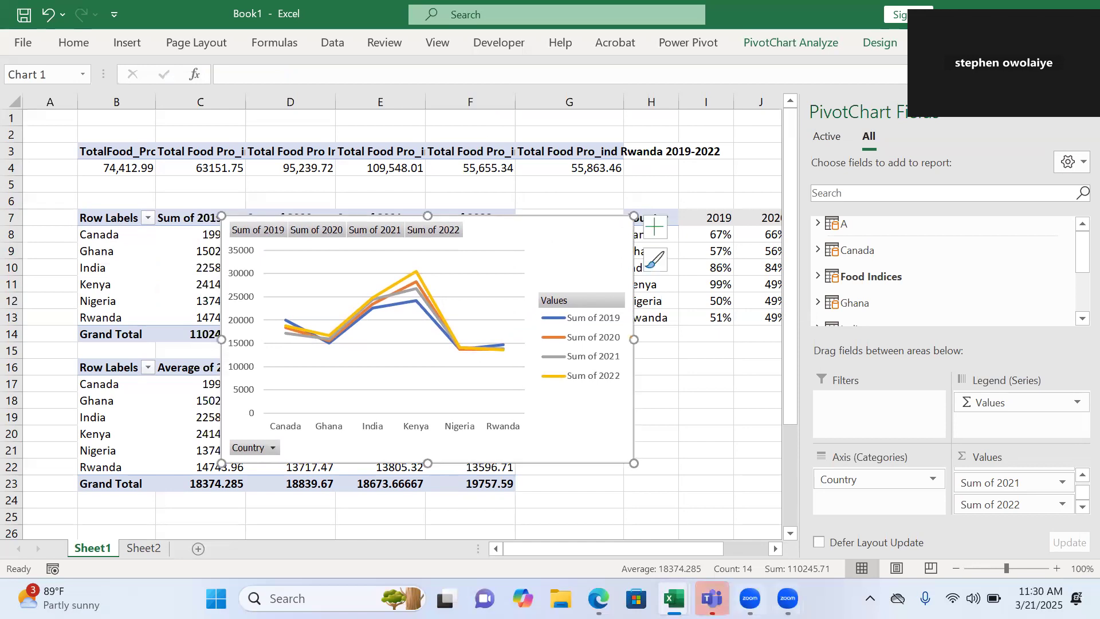
Check the Africa Production Indices charts in the PRODUCT INDICES DASHBORD REPORT workbook, return to Book1 and delete the new line chart.
{"action": "mouse_move", "coordinate": [673, 598]}
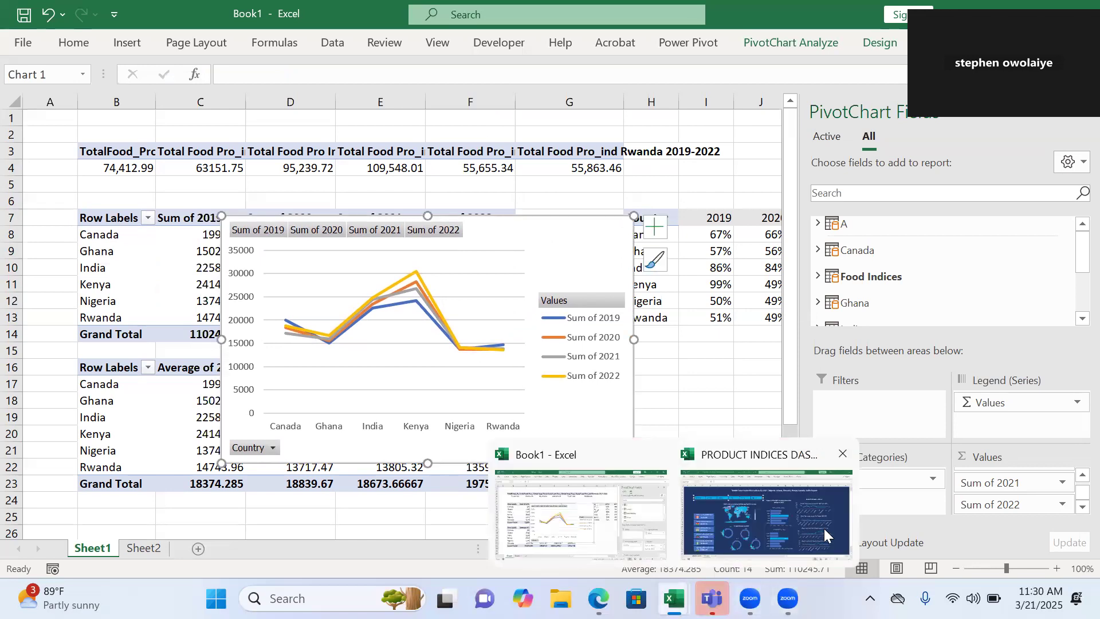
{"action": "left_click", "coordinate": [823, 527]}
{"action": "left_click", "coordinate": [771, 200]}
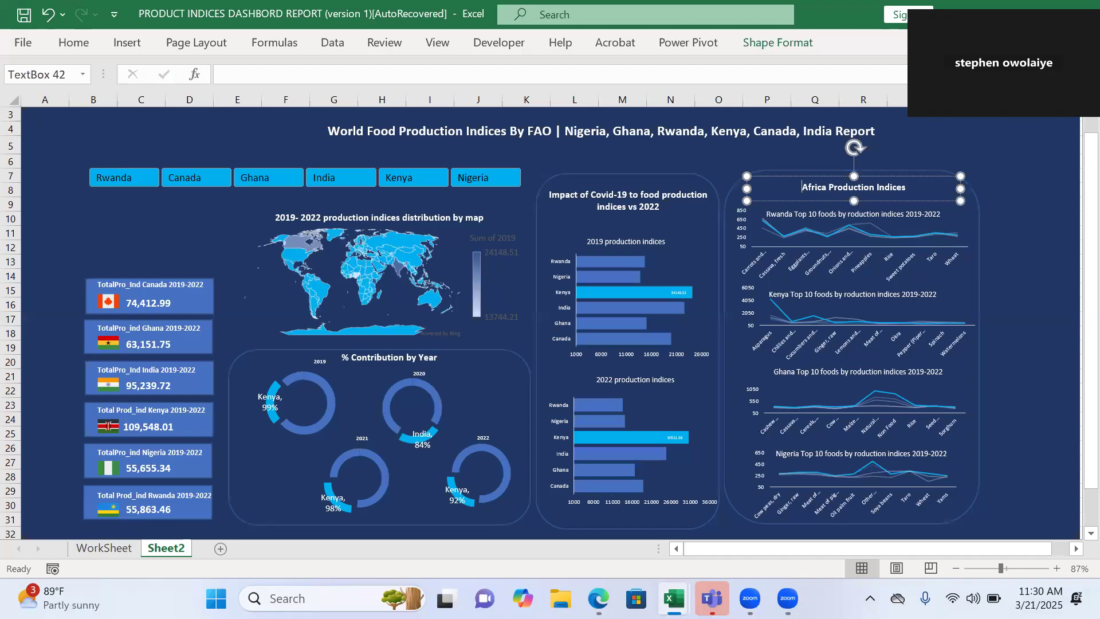
{"action": "mouse_move", "coordinate": [674, 598]}
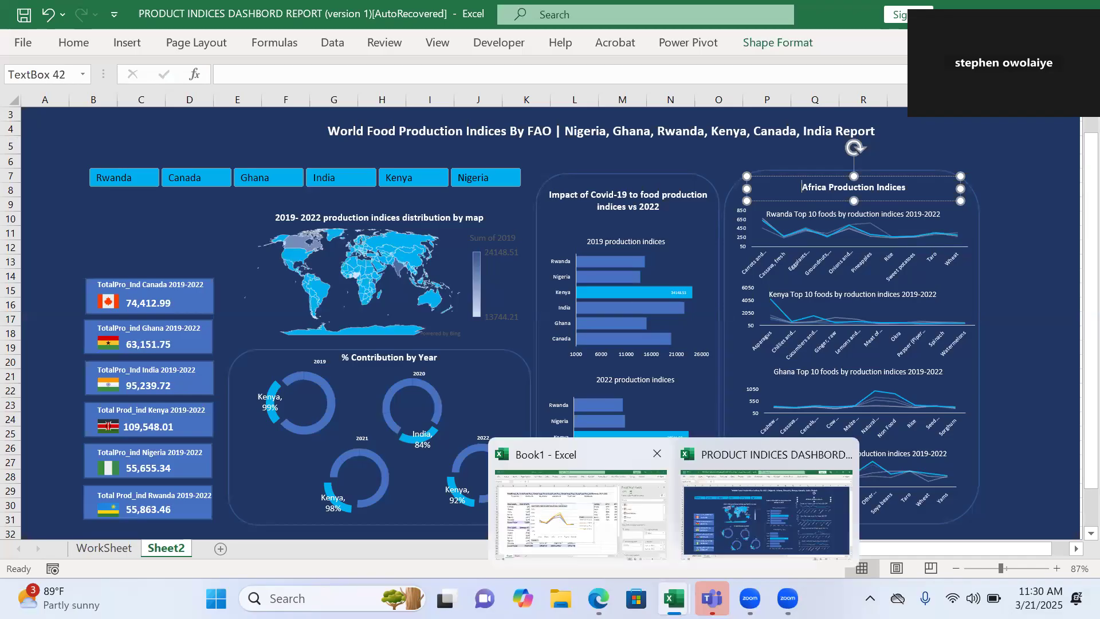
{"action": "left_click", "coordinate": [608, 550]}
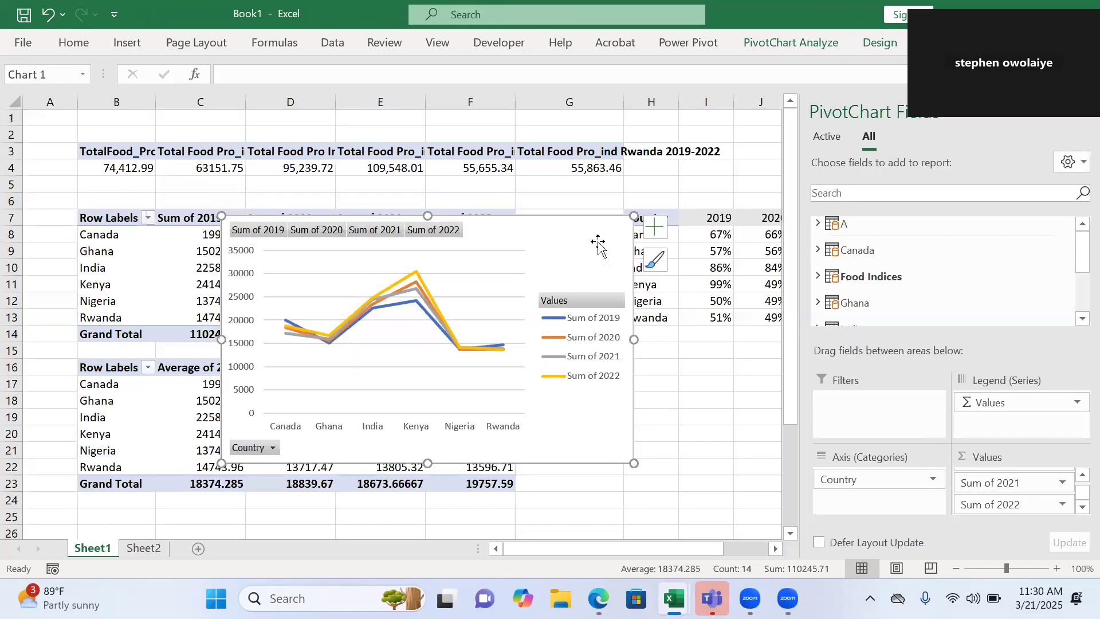
{"action": "key", "text": "Delete"}
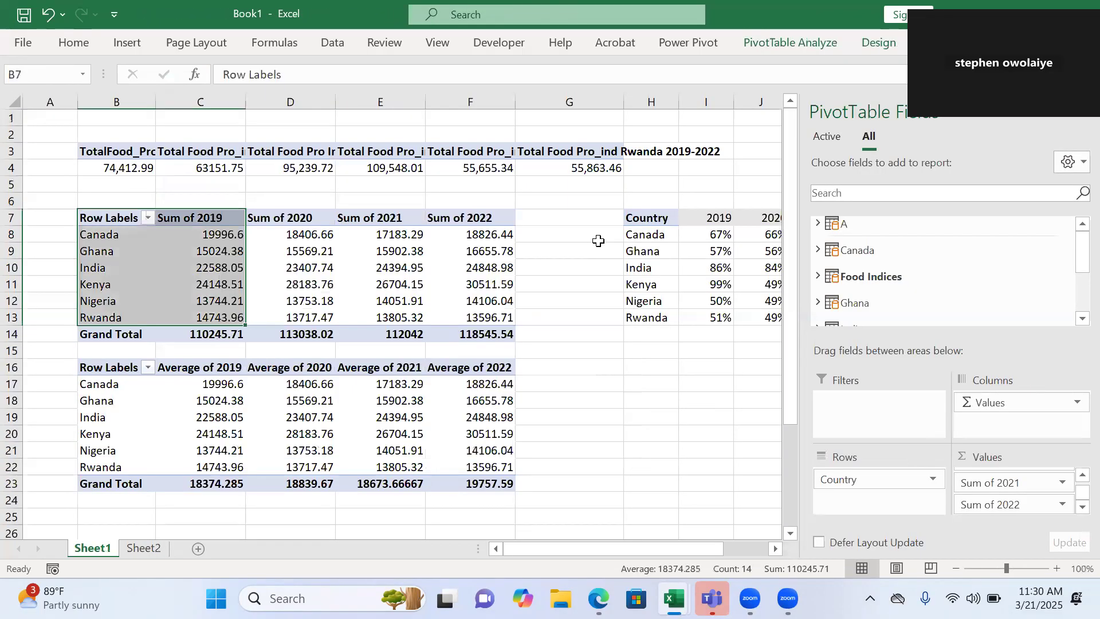
Insert a new PivotTable on Sheet1 at cell B25.
{"action": "left_click", "coordinate": [123, 511]}
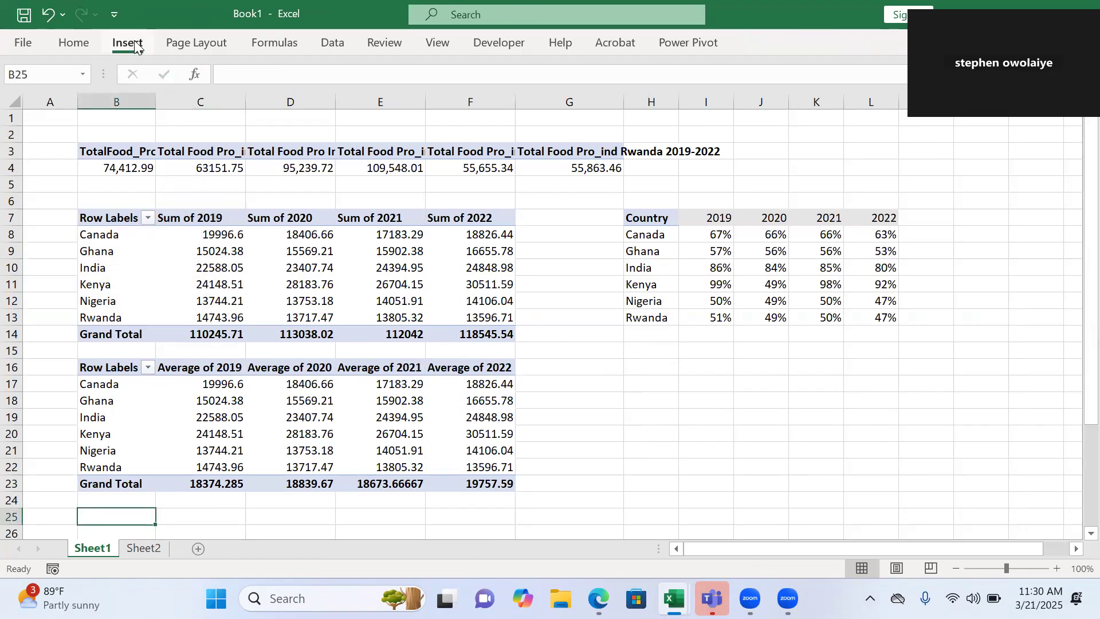
{"action": "left_click", "coordinate": [133, 45]}
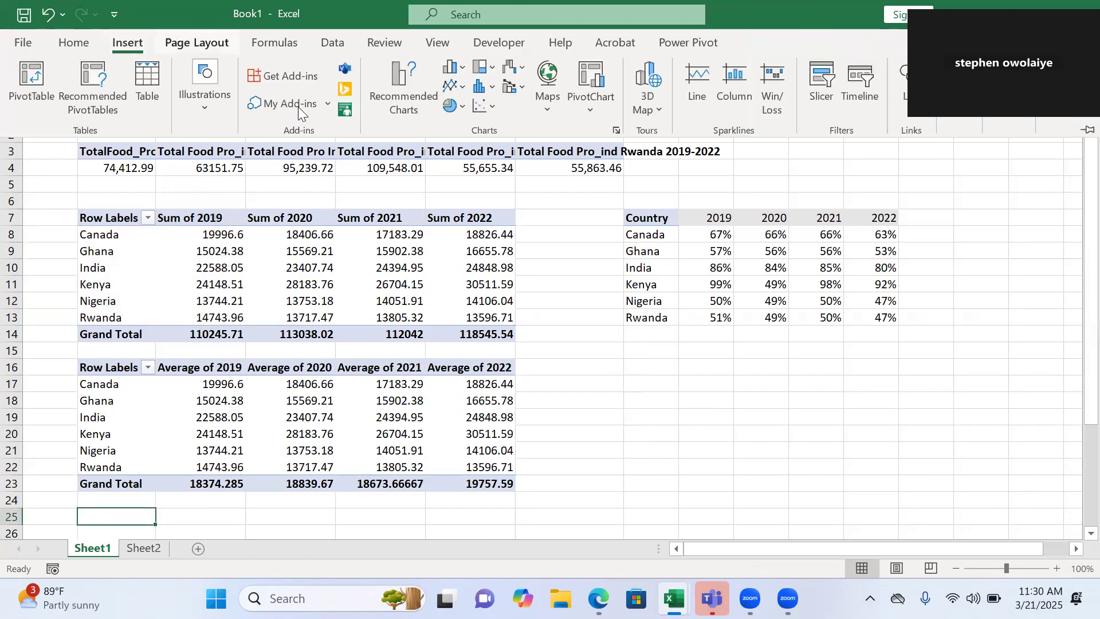
{"action": "left_click", "coordinate": [41, 88]}
{"action": "left_click", "coordinate": [341, 415]}
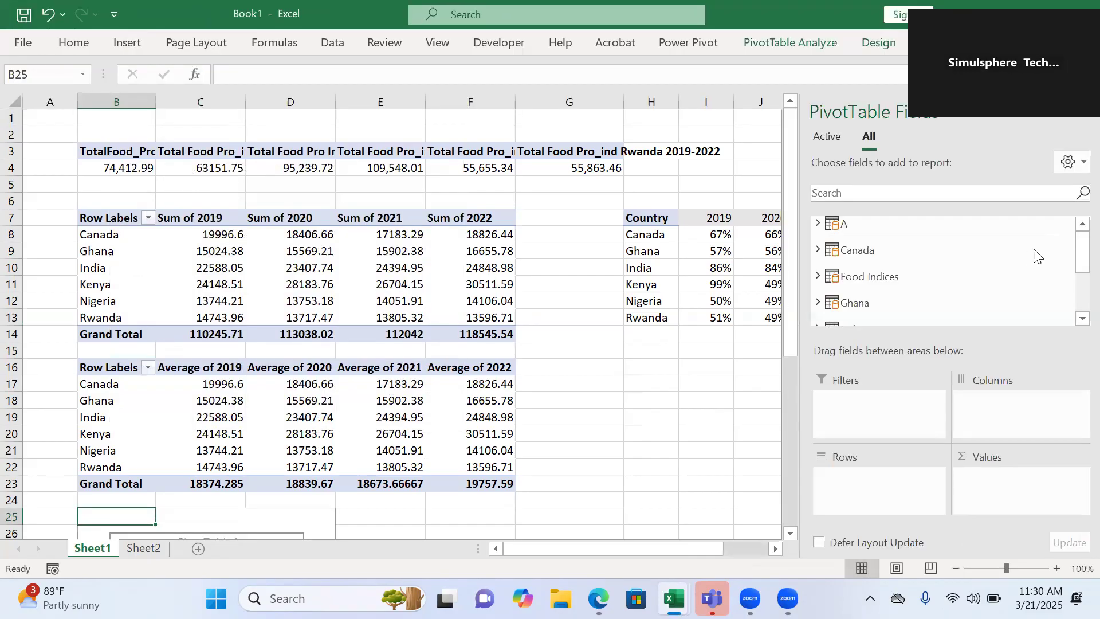
Add the Rwanda table's Food Product as the new PivotTable's rows and its 2019, 2020, 2021 and 2022 fields as summed values.
{"action": "left_click_drag", "start_coordinate": [1075, 269], "coordinate": [1075, 315]}
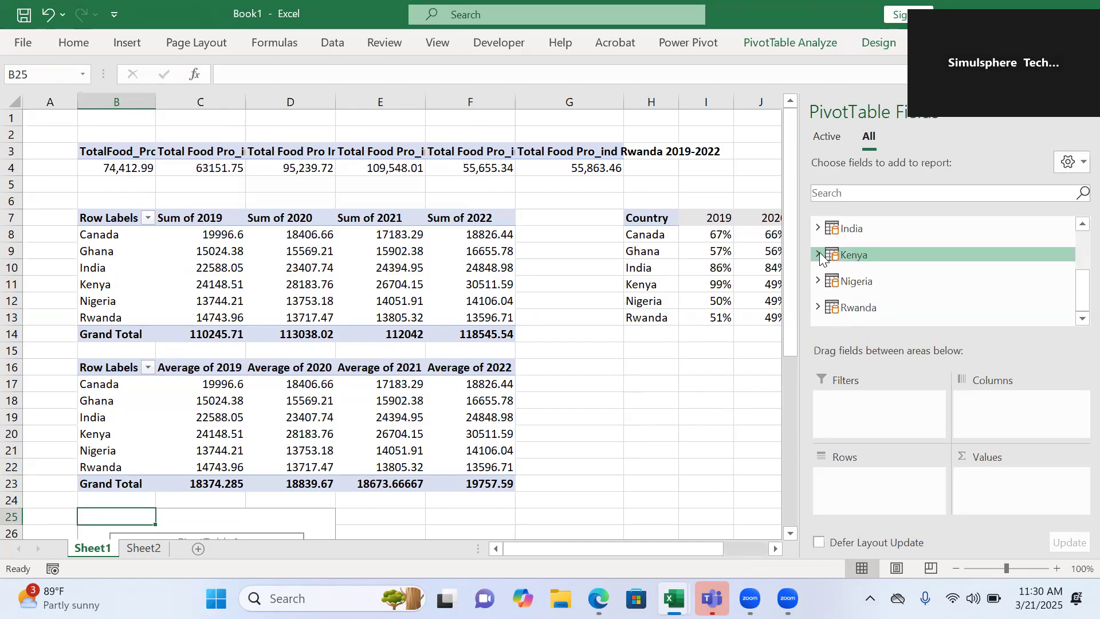
{"action": "left_click", "coordinate": [818, 310]}
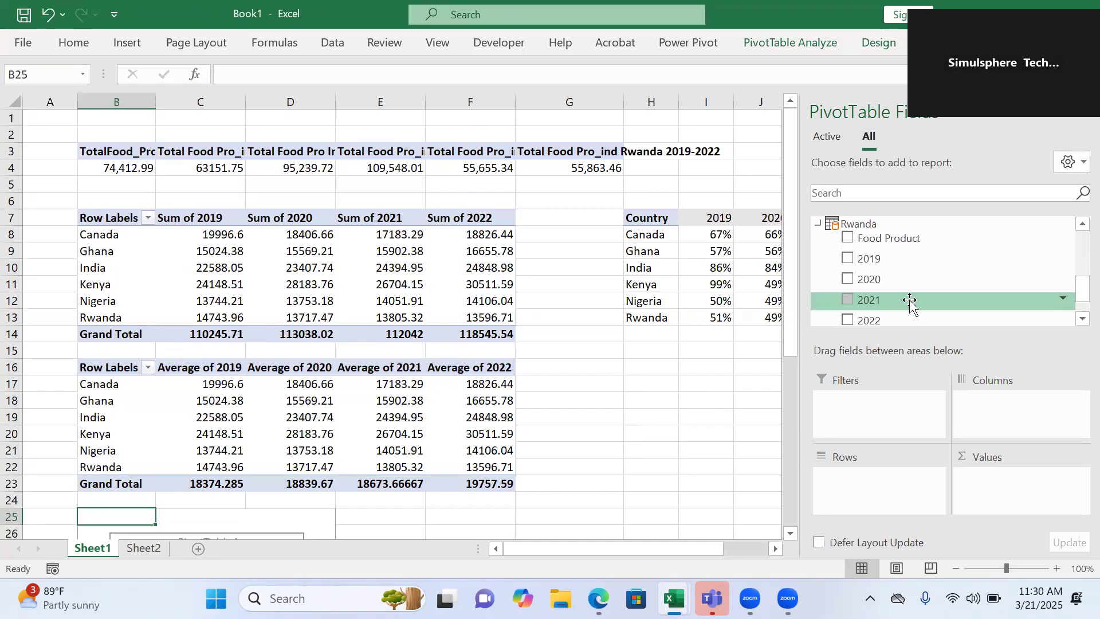
{"action": "left_click_drag", "start_coordinate": [925, 245], "coordinate": [914, 493]}
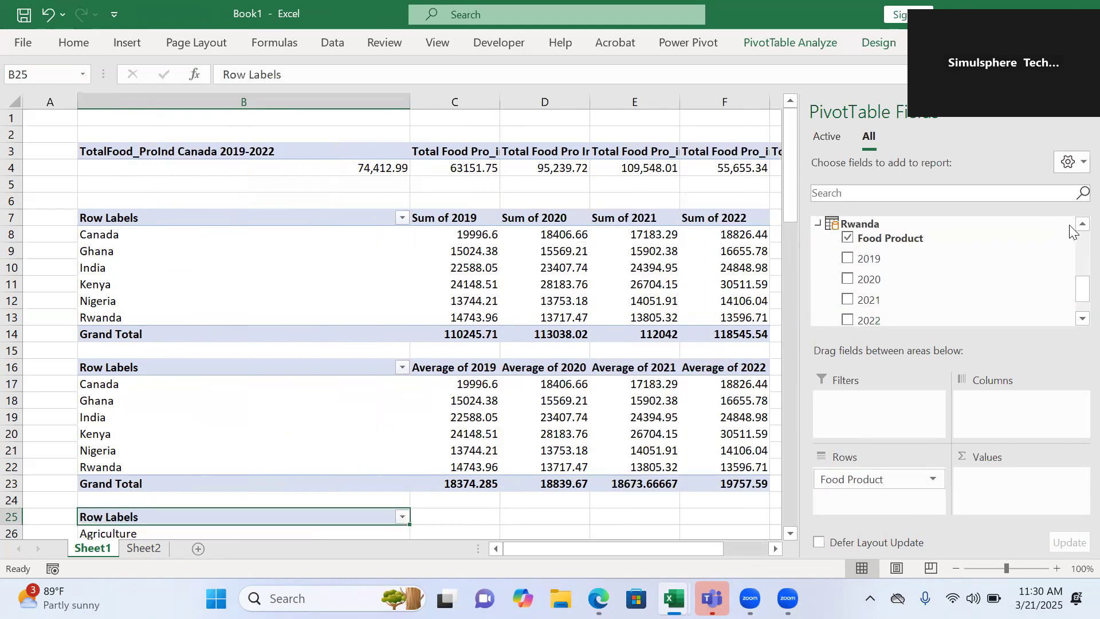
{"action": "left_click_drag", "start_coordinate": [1073, 285], "coordinate": [1073, 301]}
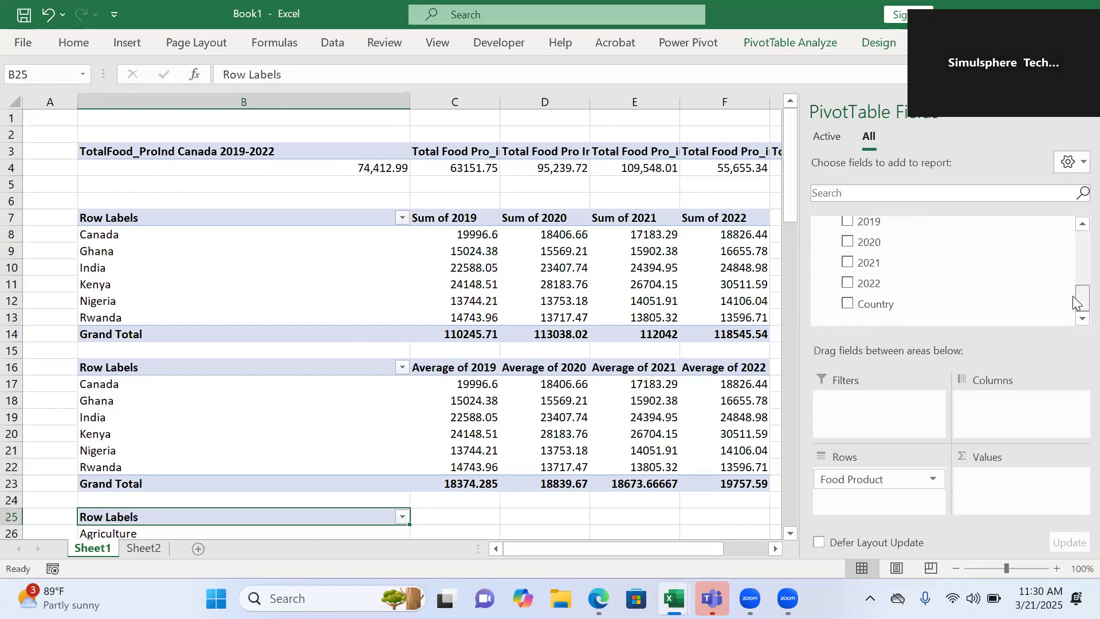
{"action": "left_click", "coordinate": [848, 221]}
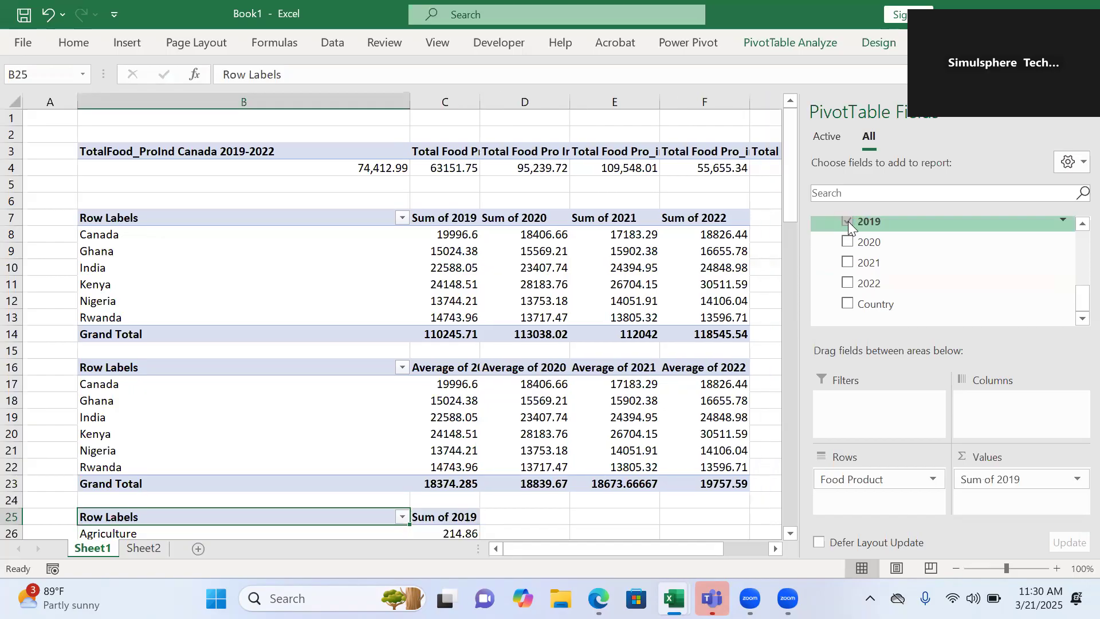
{"action": "left_click", "coordinate": [847, 242]}
{"action": "left_click", "coordinate": [848, 263]}
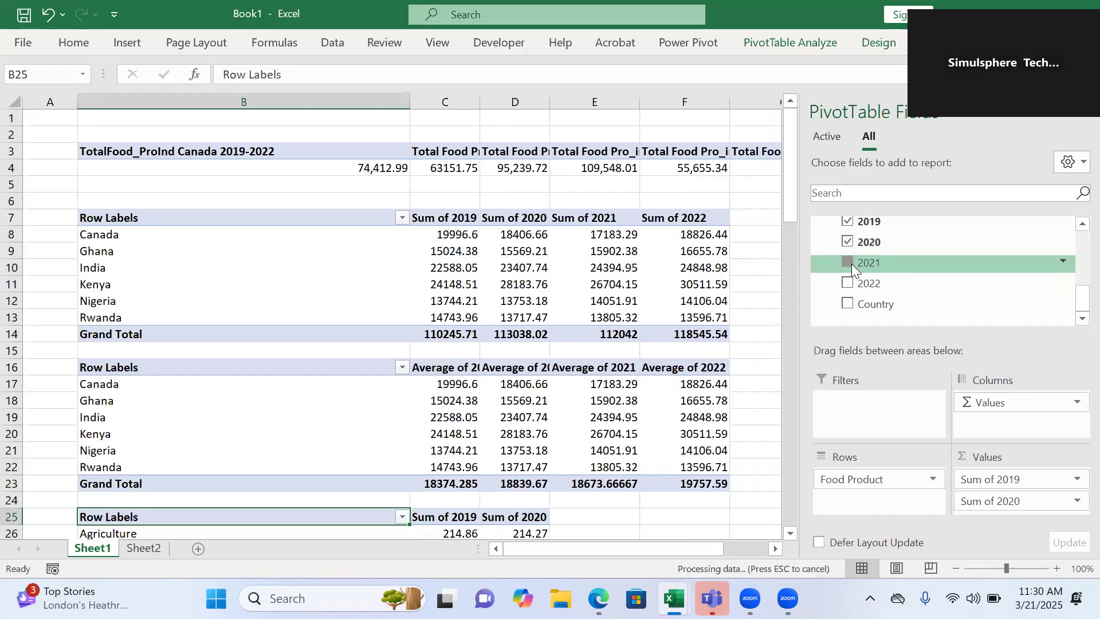
{"action": "left_click", "coordinate": [849, 286]}
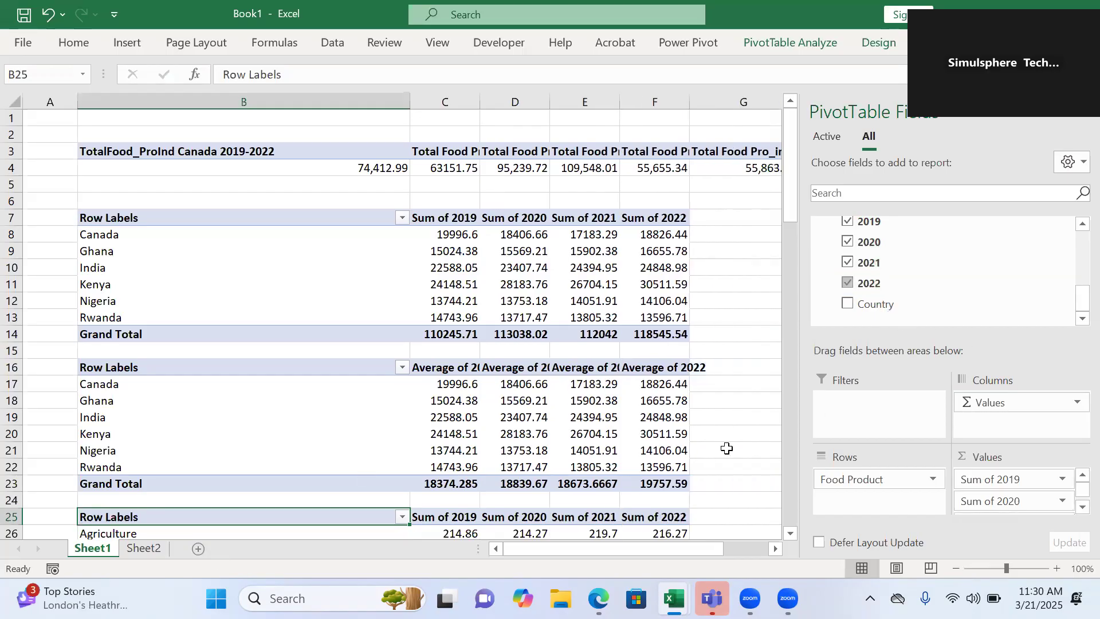
{"action": "scroll", "coordinate": [1074, 310], "scroll_direction": "up", "scroll_amount": 5}
{"action": "scroll", "coordinate": [1075, 298], "scroll_direction": "down", "scroll_amount": 5}
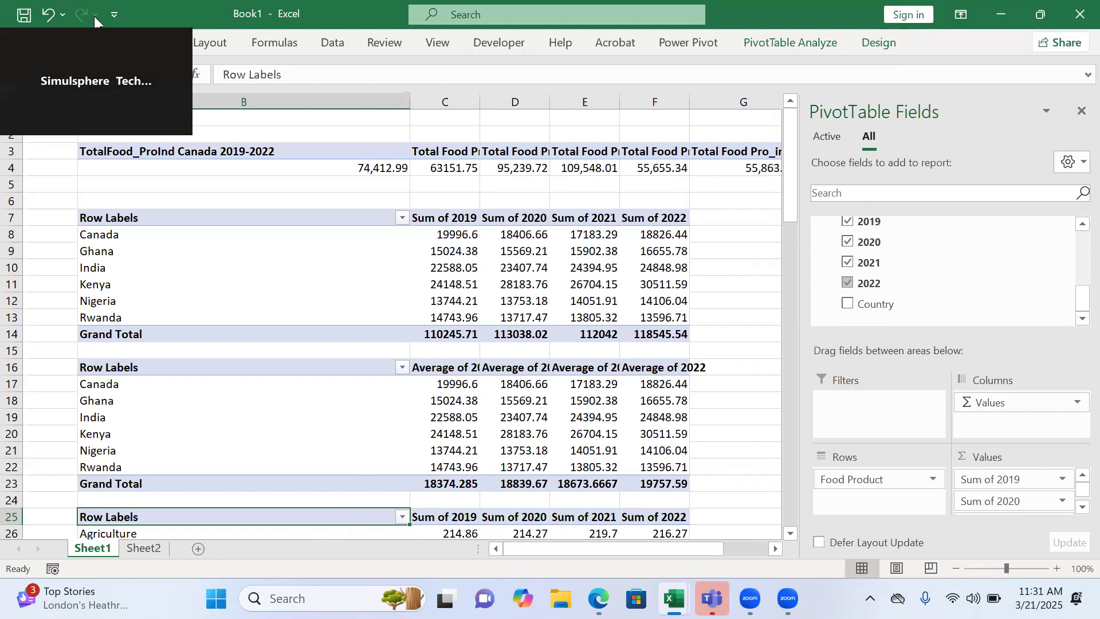
Close the field list and replace the row label header of the PivotTable at B25 with Rwanda.
{"action": "left_click", "coordinate": [1079, 113]}
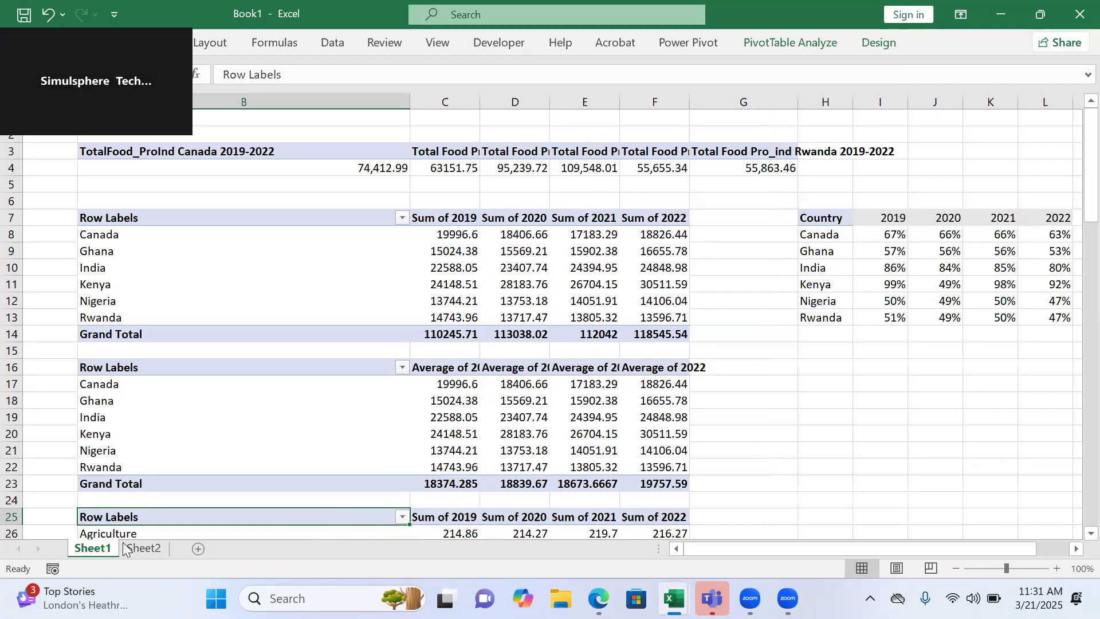
{"action": "double_click", "coordinate": [143, 519]}
{"action": "left_click_drag", "start_coordinate": [145, 519], "coordinate": [44, 520]}
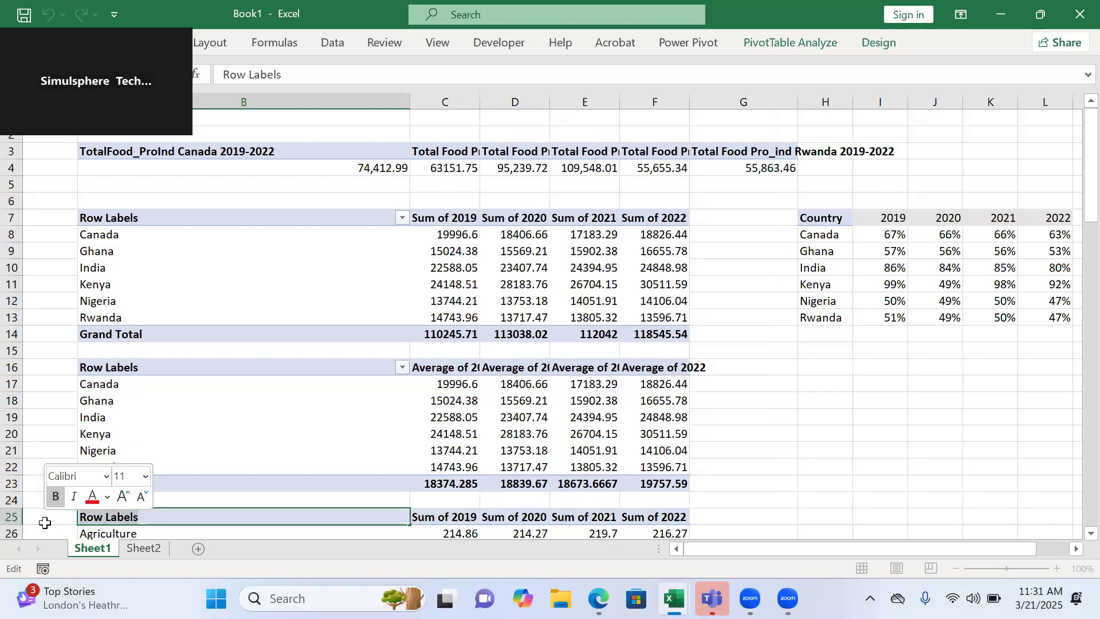
{"action": "type", "text": "Rwanda"}
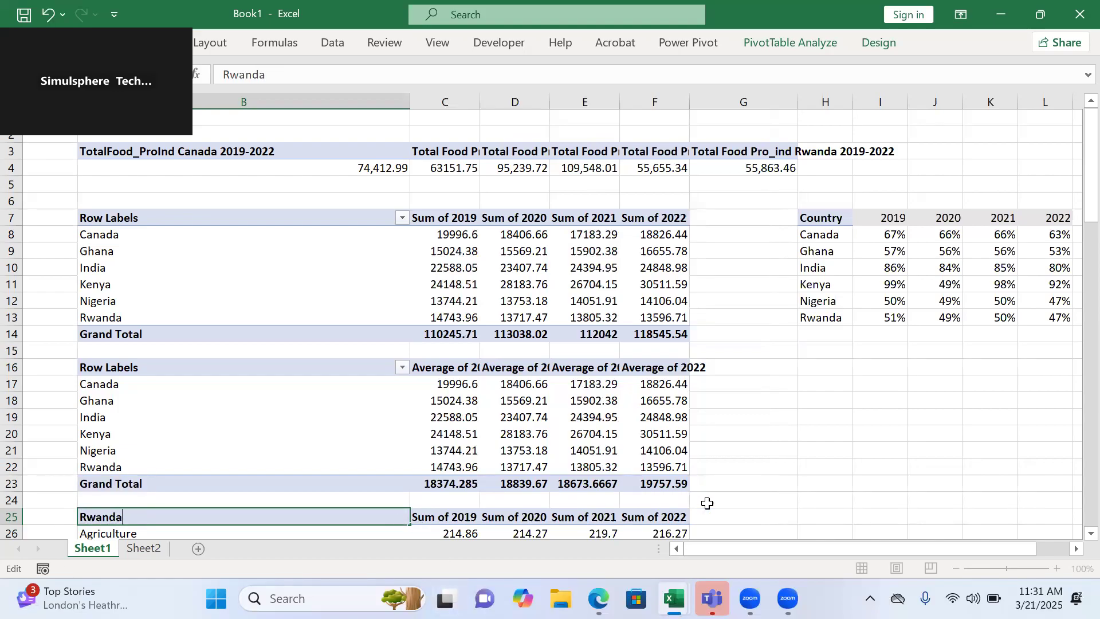
{"action": "left_click", "coordinate": [739, 498]}
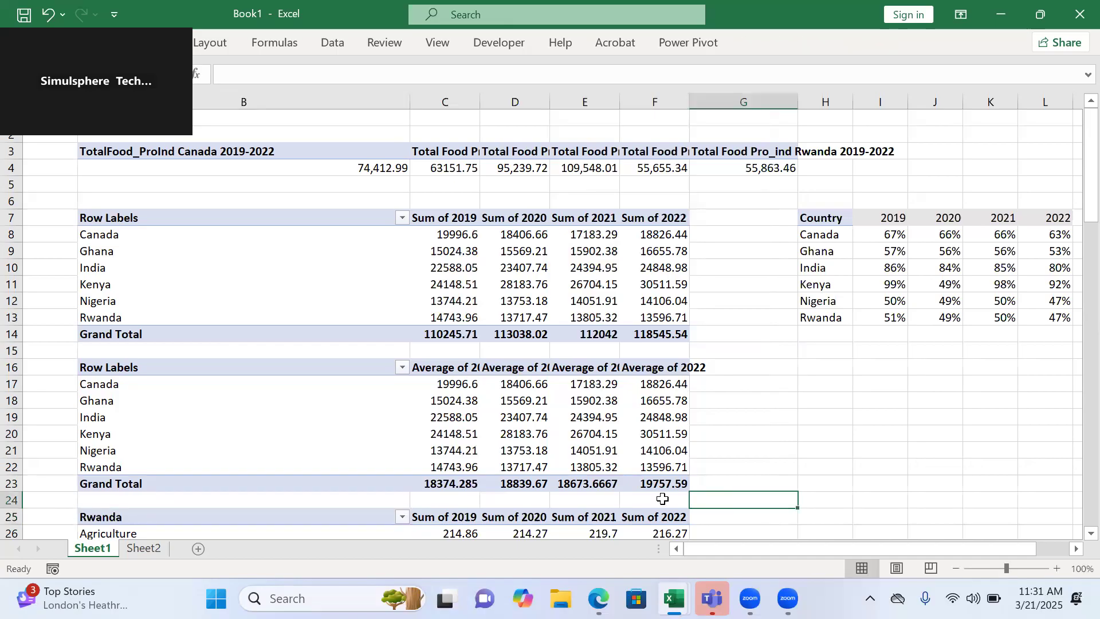
Filter the Rwanda PivotTable to the top 10 food products by Total Food Pro_ind Rwanda 2019-2022.
{"action": "left_click", "coordinate": [403, 518]}
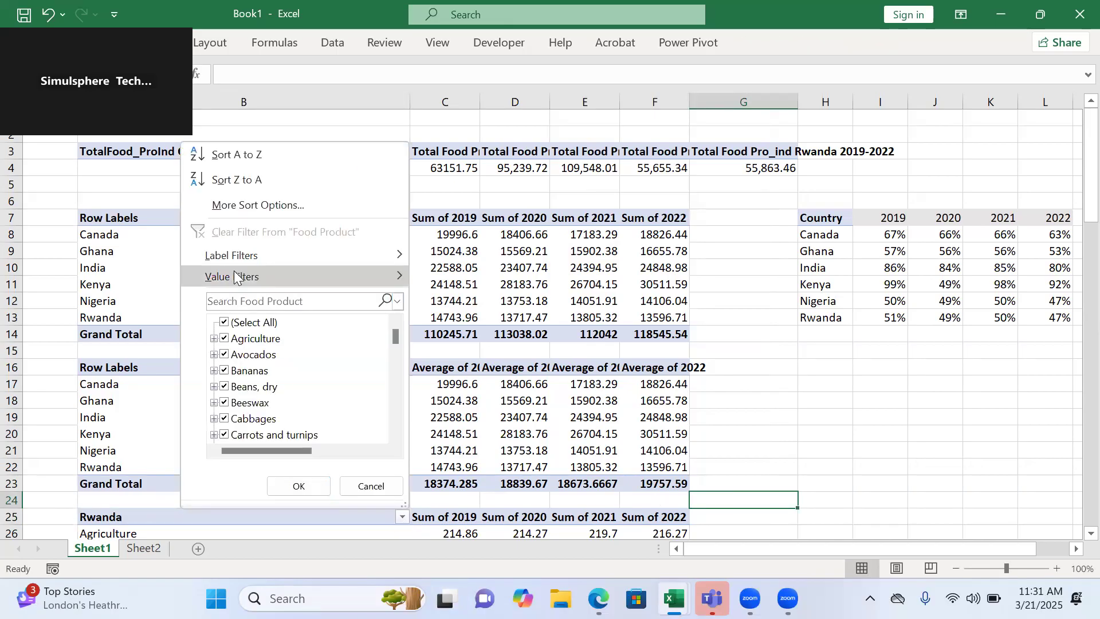
{"action": "mouse_move", "coordinate": [234, 270]}
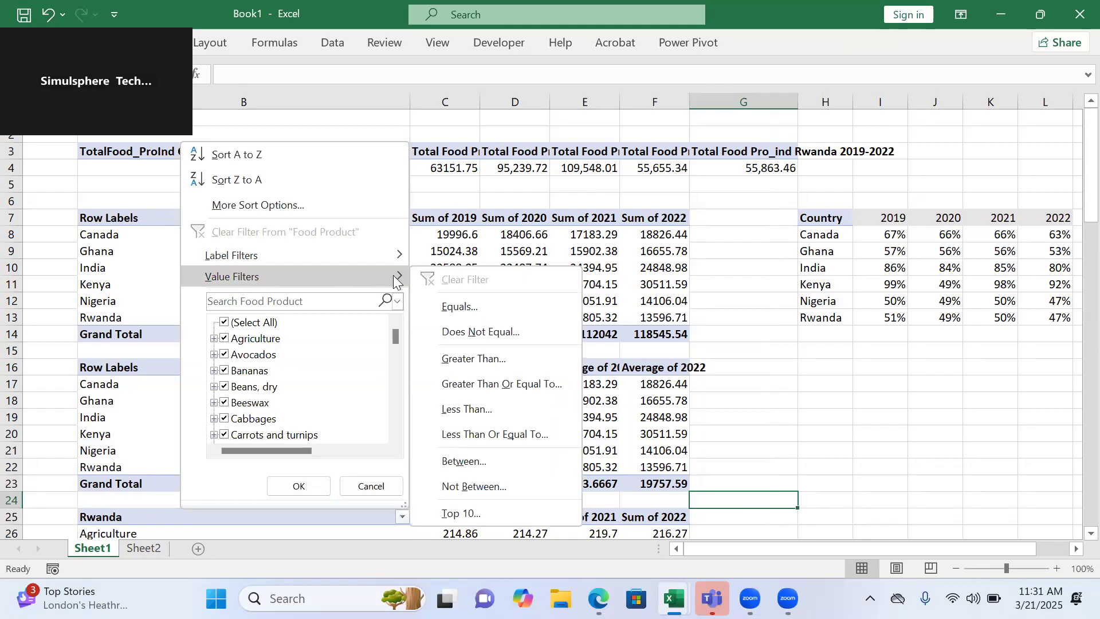
{"action": "left_click", "coordinate": [462, 514]}
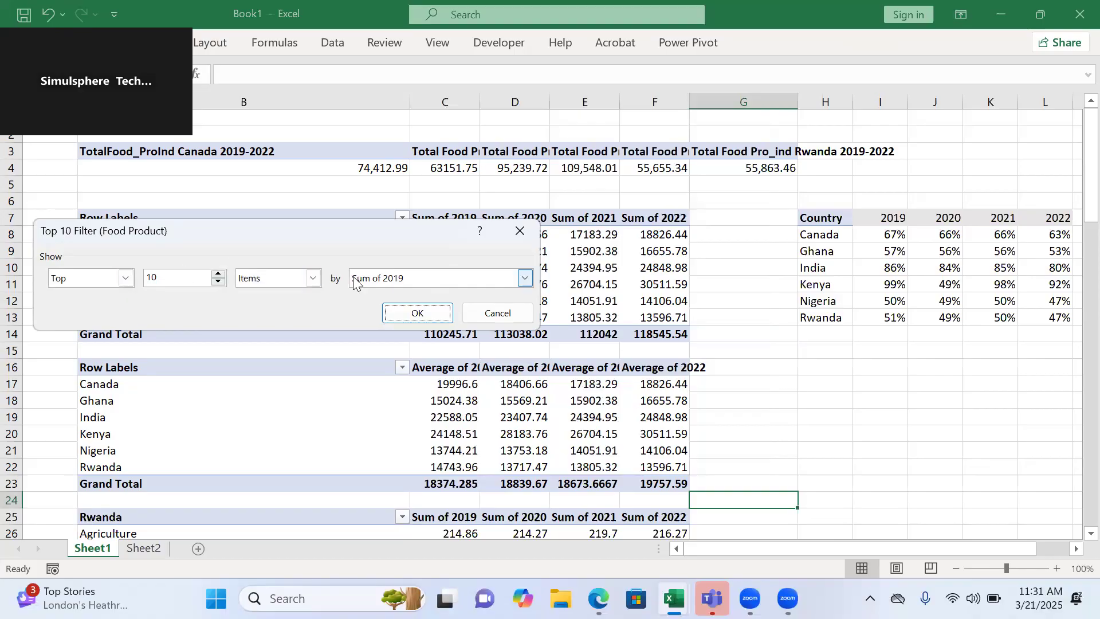
{"action": "left_click", "coordinate": [525, 279]}
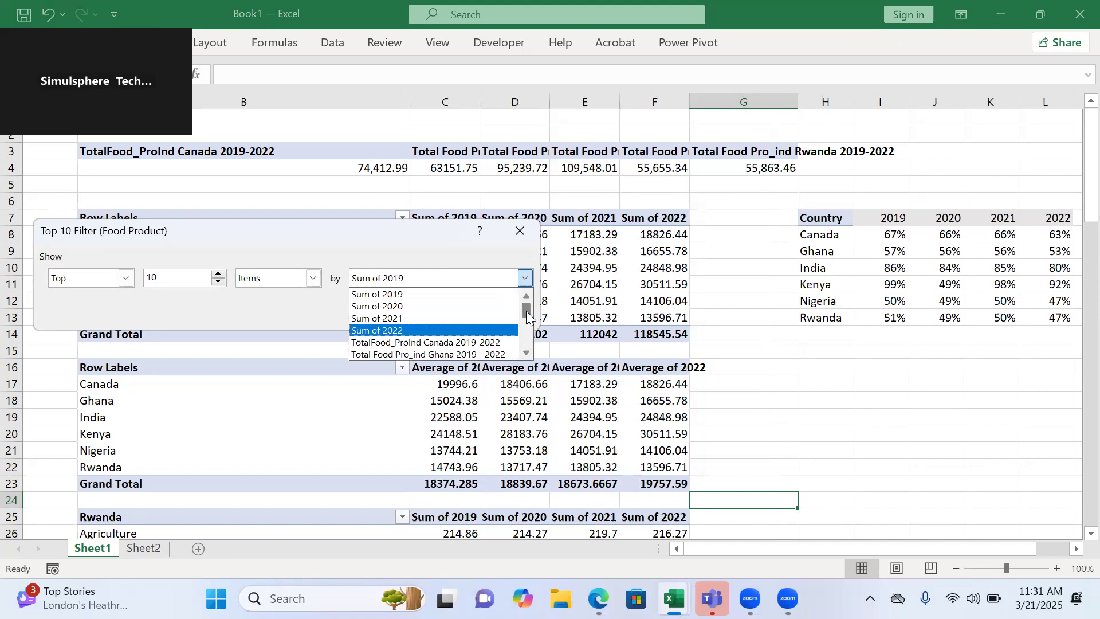
{"action": "left_click_drag", "start_coordinate": [526, 310], "coordinate": [527, 326]}
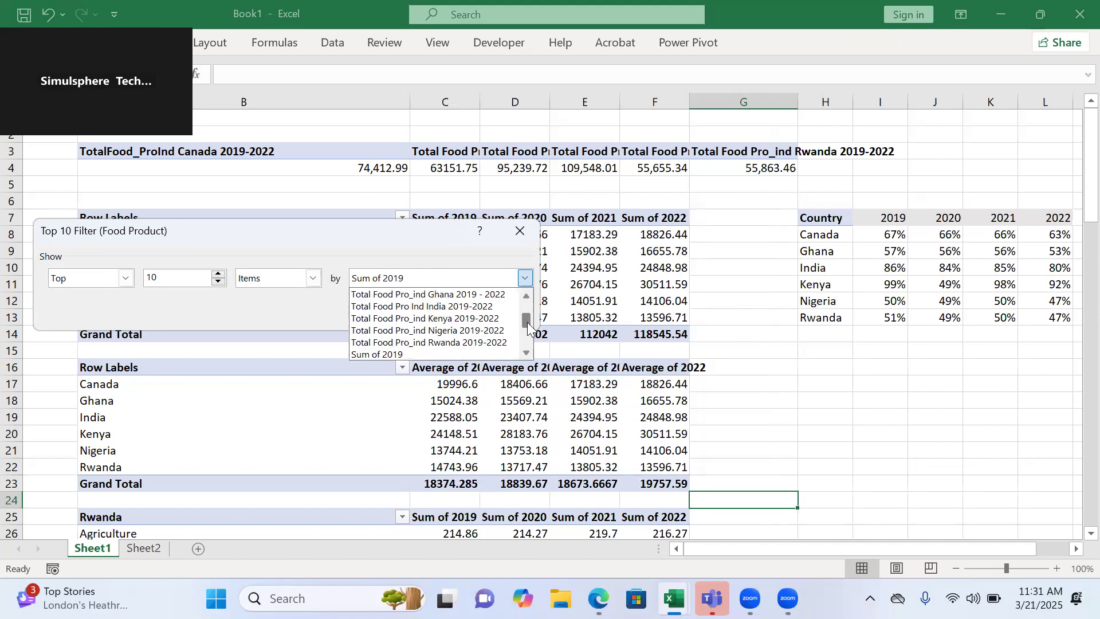
{"action": "left_click", "coordinate": [502, 343]}
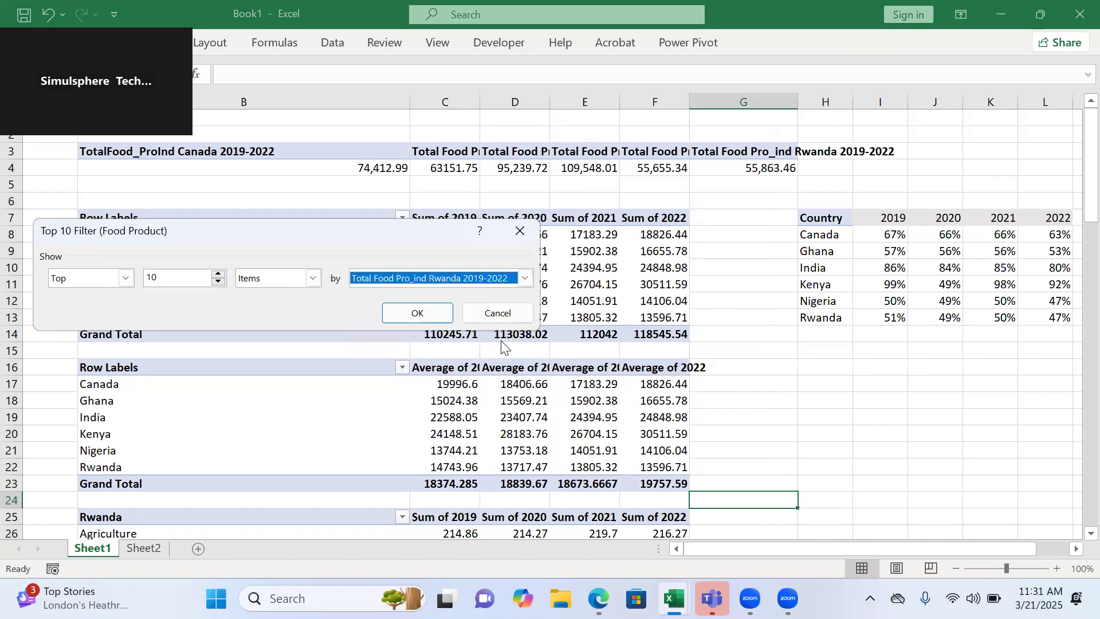
{"action": "left_click", "coordinate": [412, 314]}
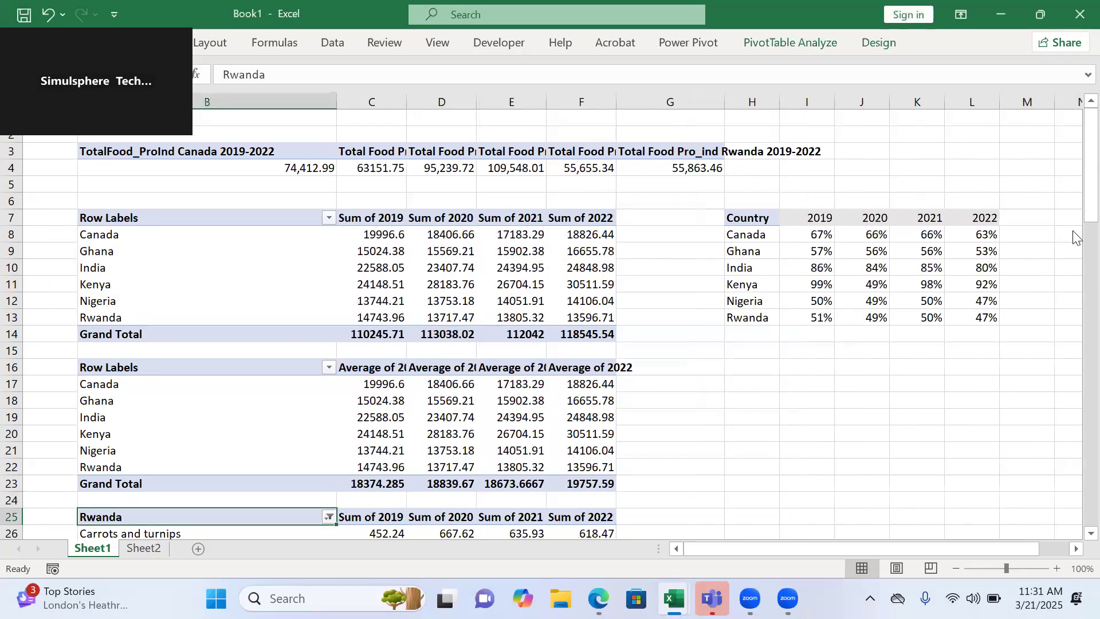
Insert a new PivotTable from the workbook's Data Model at cell B38 of Sheet1.
{"action": "left_click_drag", "start_coordinate": [1073, 212], "coordinate": [1074, 298]}
{"action": "left_click", "coordinate": [129, 432]}
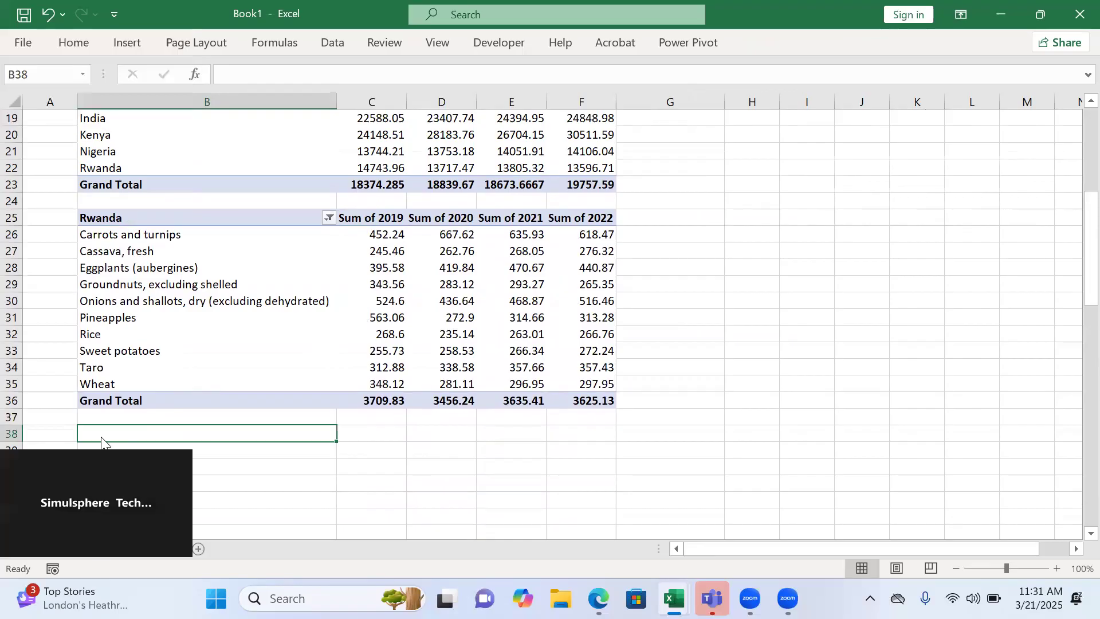
{"action": "left_click", "coordinate": [148, 52]}
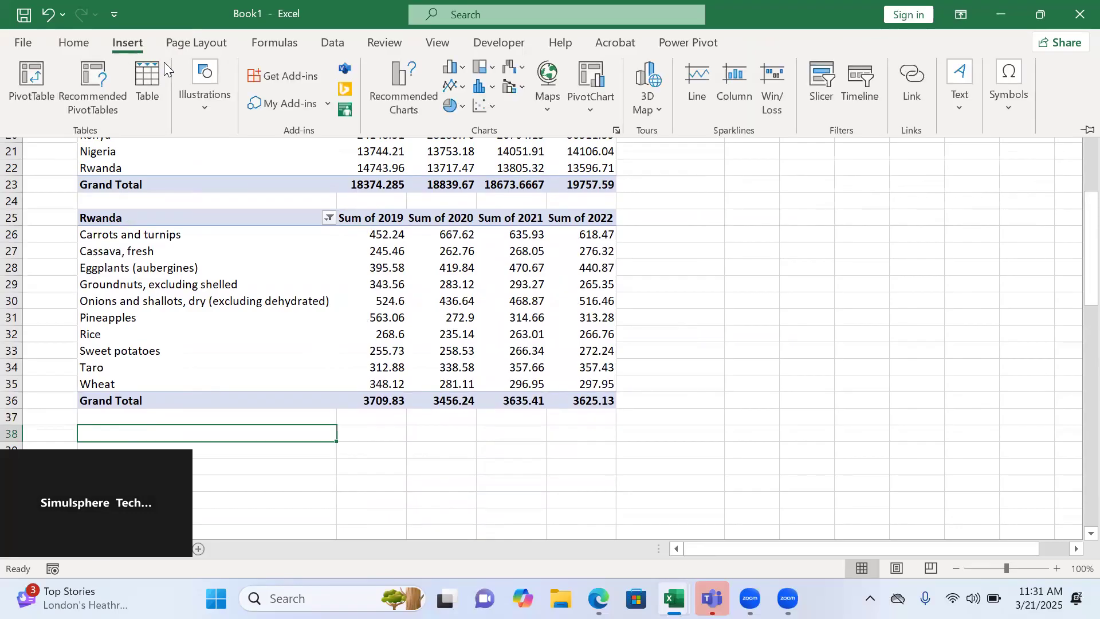
{"action": "left_click", "coordinate": [32, 85]}
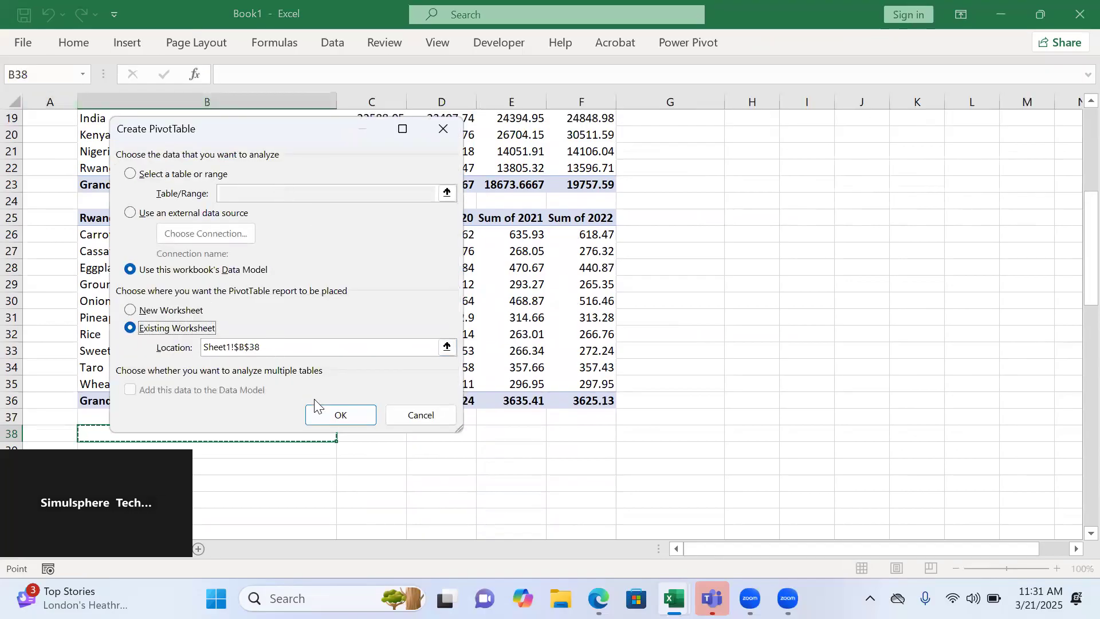
{"action": "left_click", "coordinate": [322, 420]}
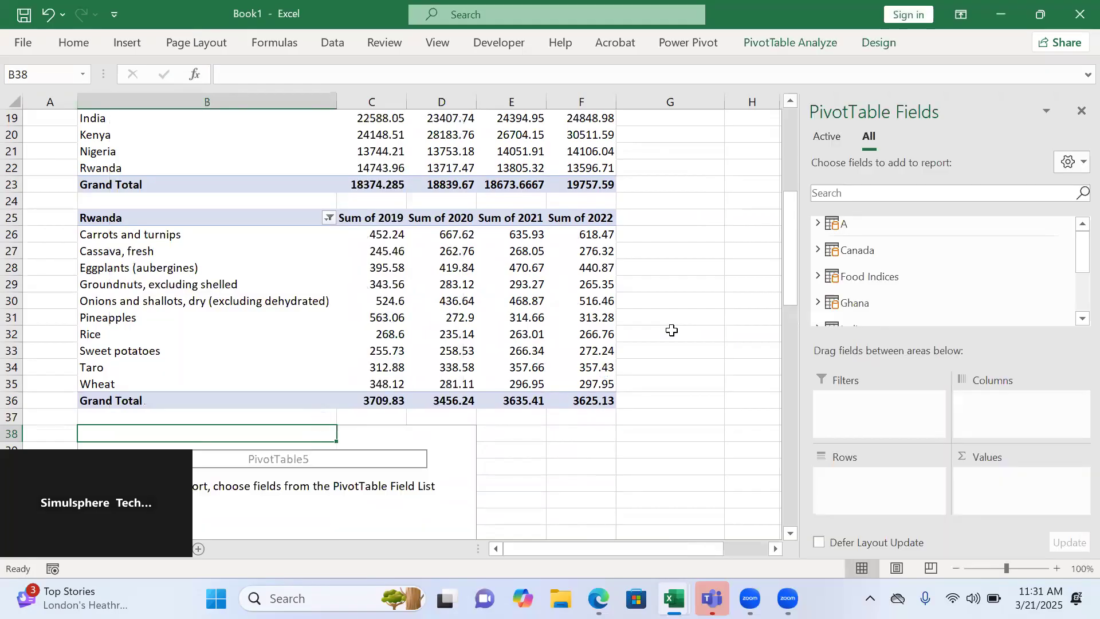
Add the Ghana table's Food Product as rows and its 2019, 2020, 2021 and 2022 fields as summed values.
{"action": "left_click", "coordinate": [816, 303]}
{"action": "left_click_drag", "start_coordinate": [904, 238], "coordinate": [894, 481]}
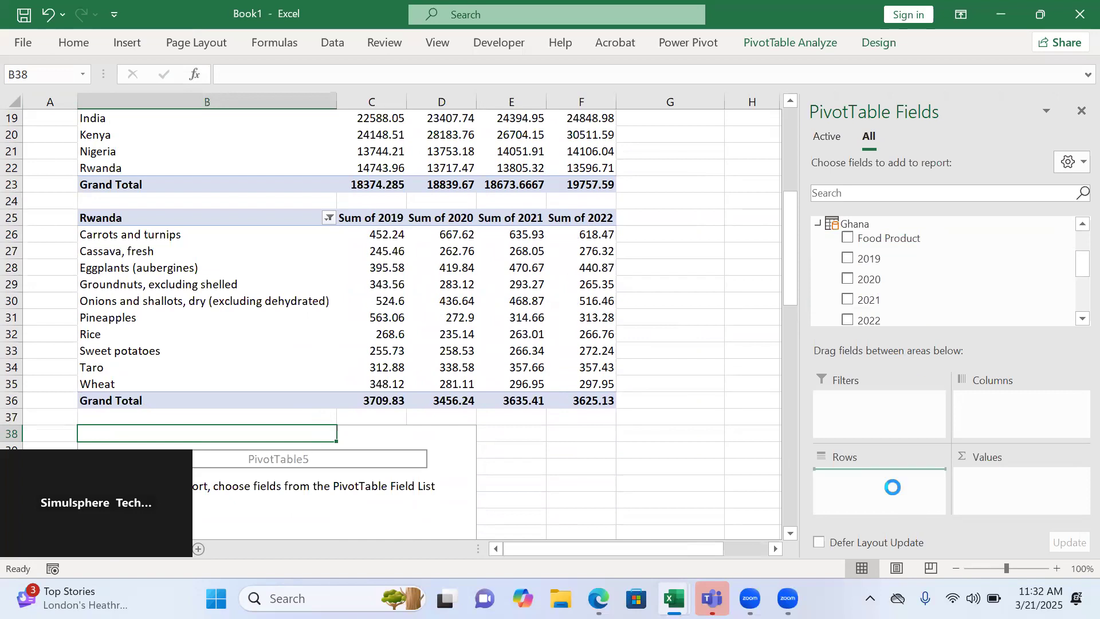
{"action": "left_click", "coordinate": [850, 262]}
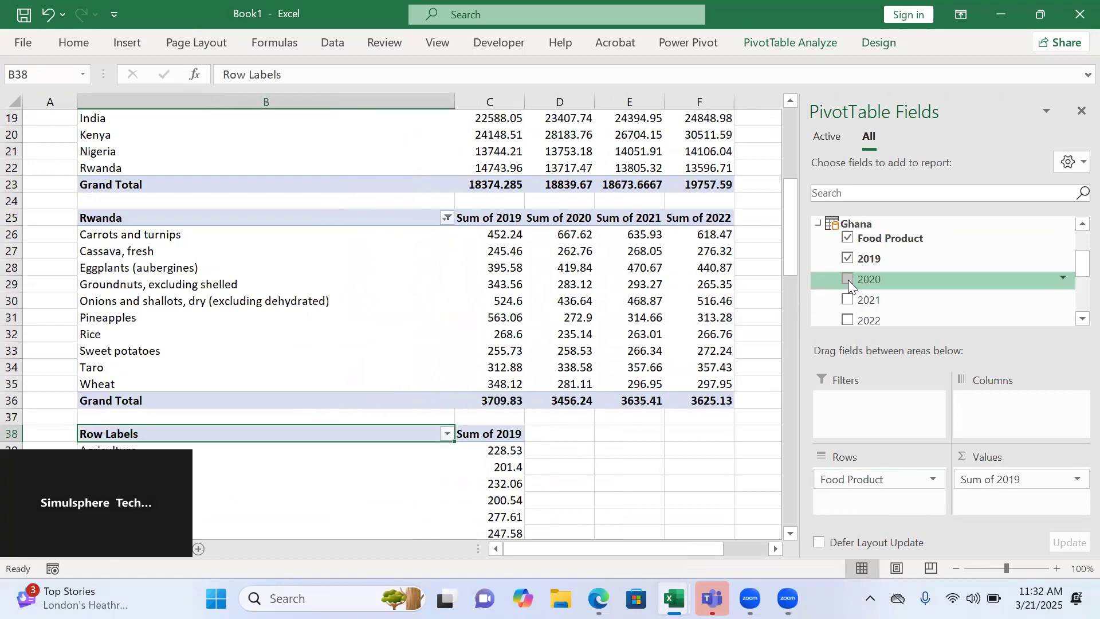
{"action": "left_click", "coordinate": [848, 279]}
{"action": "left_click", "coordinate": [848, 300]}
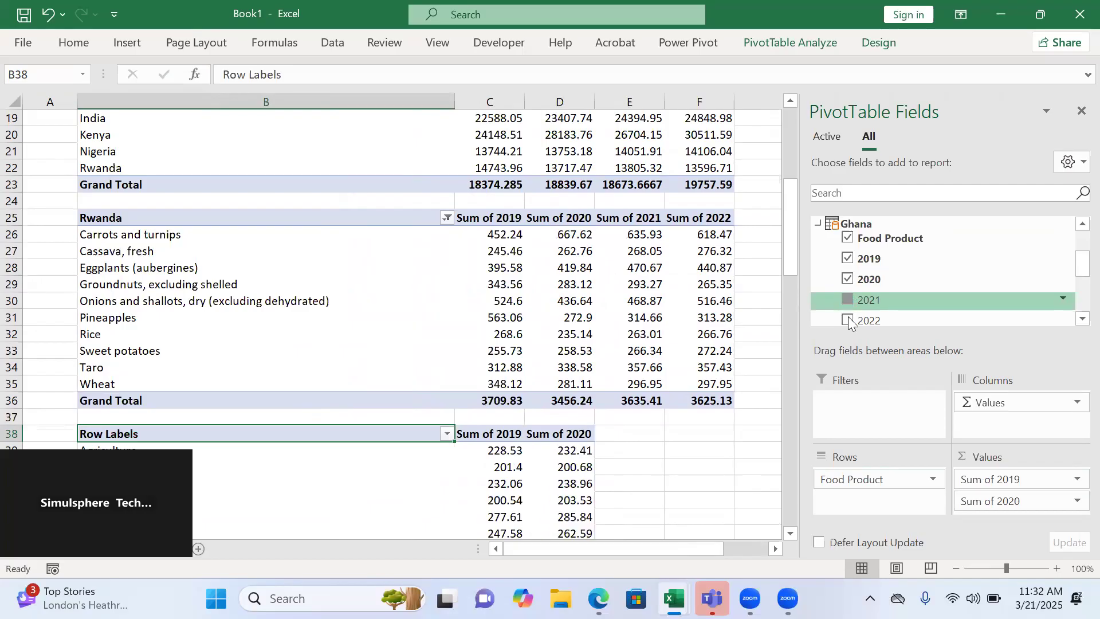
{"action": "left_click", "coordinate": [848, 320]}
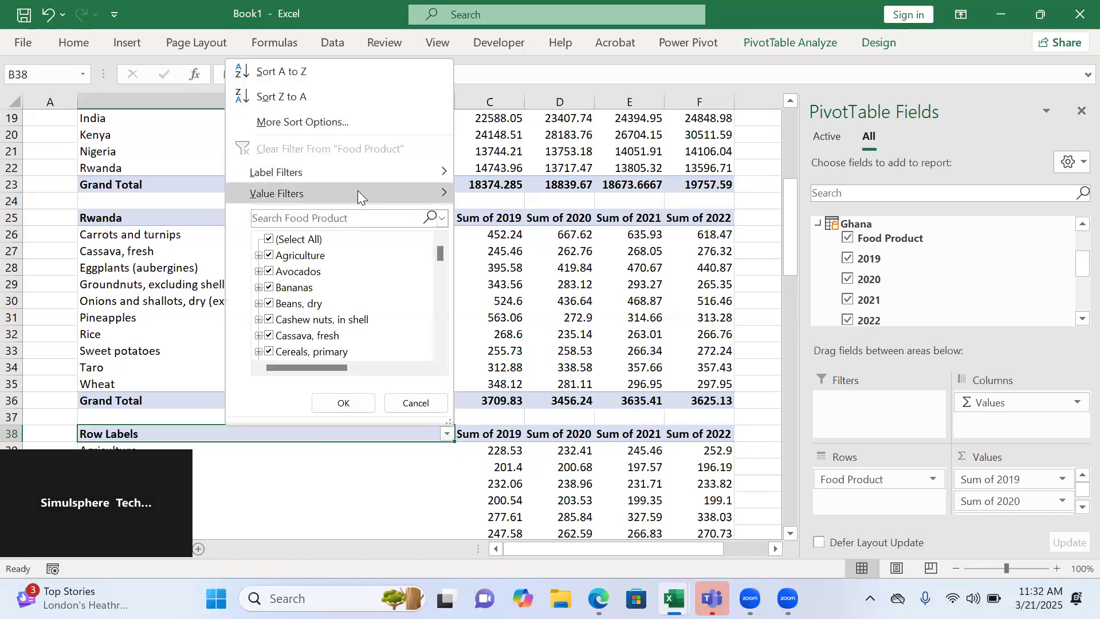
Filter the new Ghana PivotTable to the top 10 food products by Total Food Pro_ind Ghana 2019 - 2022.
{"action": "mouse_move", "coordinate": [360, 196]}
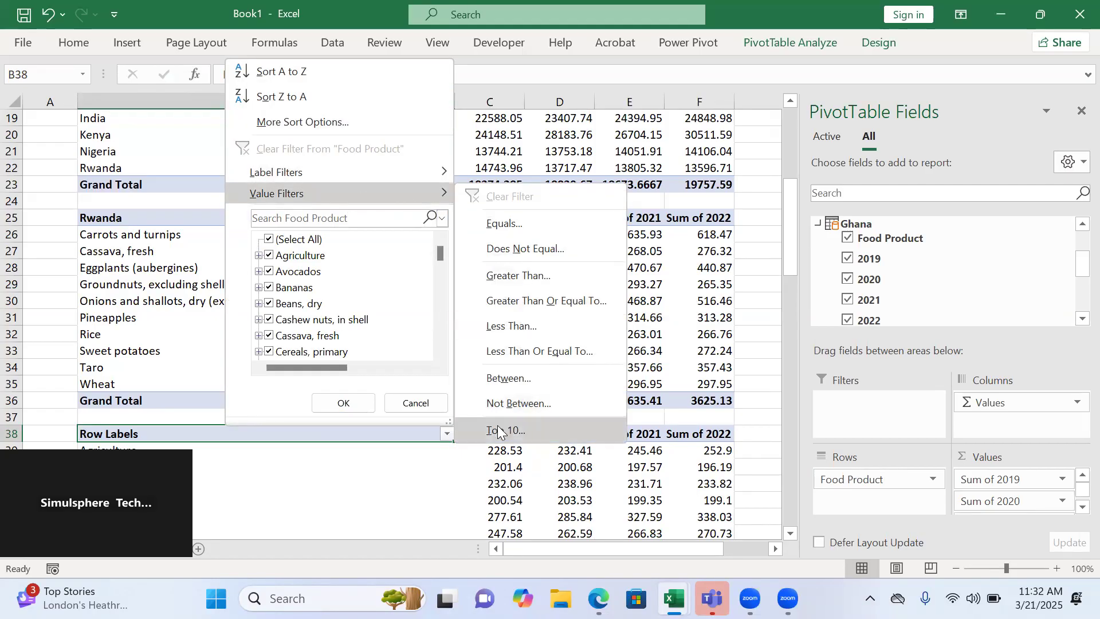
{"action": "left_click", "coordinate": [497, 426]}
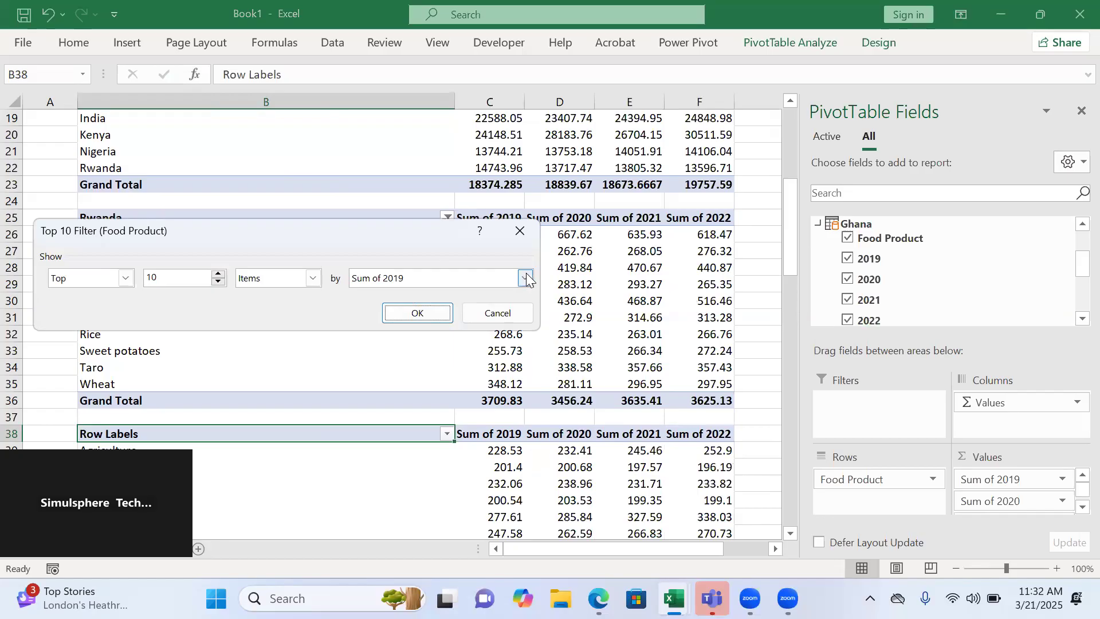
{"action": "left_click", "coordinate": [526, 278]}
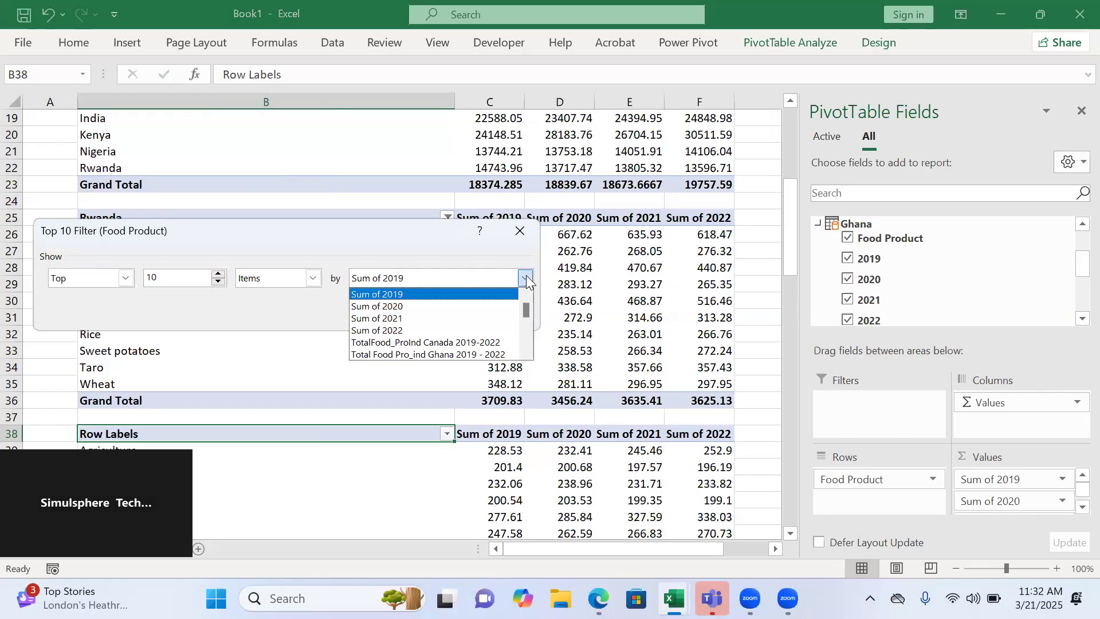
{"action": "left_click", "coordinate": [508, 354]}
{"action": "left_click", "coordinate": [422, 314]}
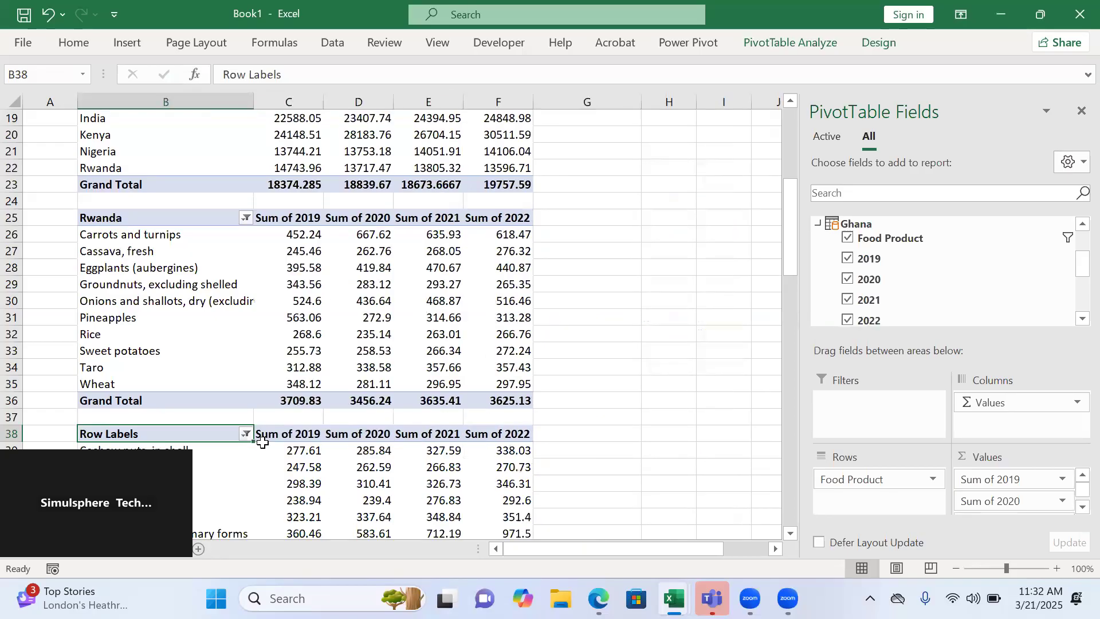
Replace the row label header in B38 with Ghana and deselect the PivotTable.
{"action": "left_click_drag", "start_coordinate": [284, 75], "coordinate": [199, 80]}
{"action": "type", "text": "Ghana"}
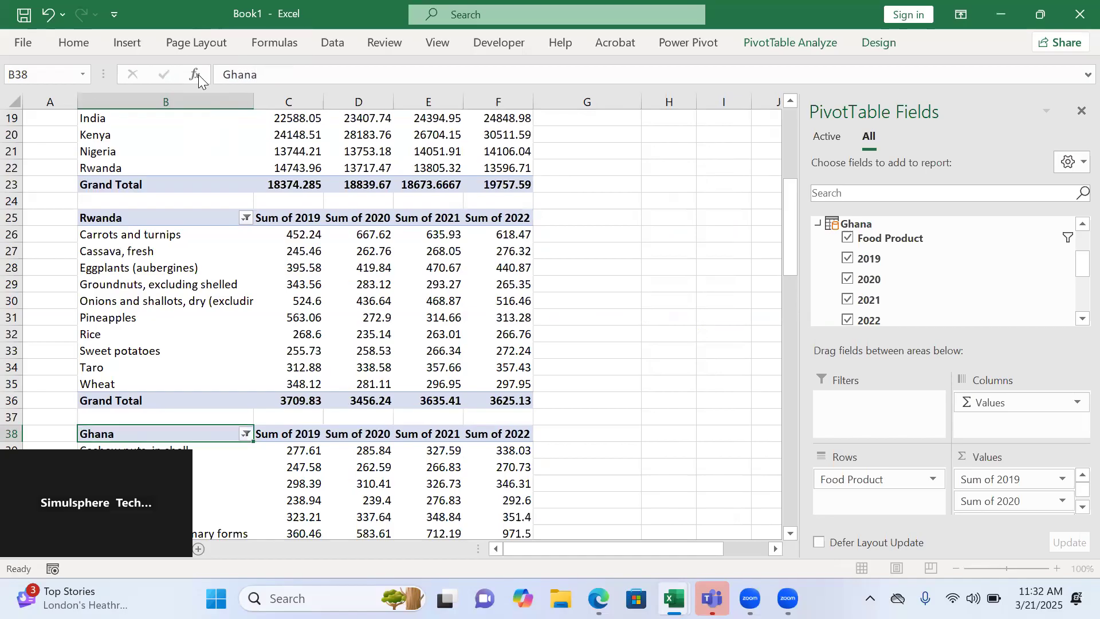
{"action": "key", "text": "Down"}
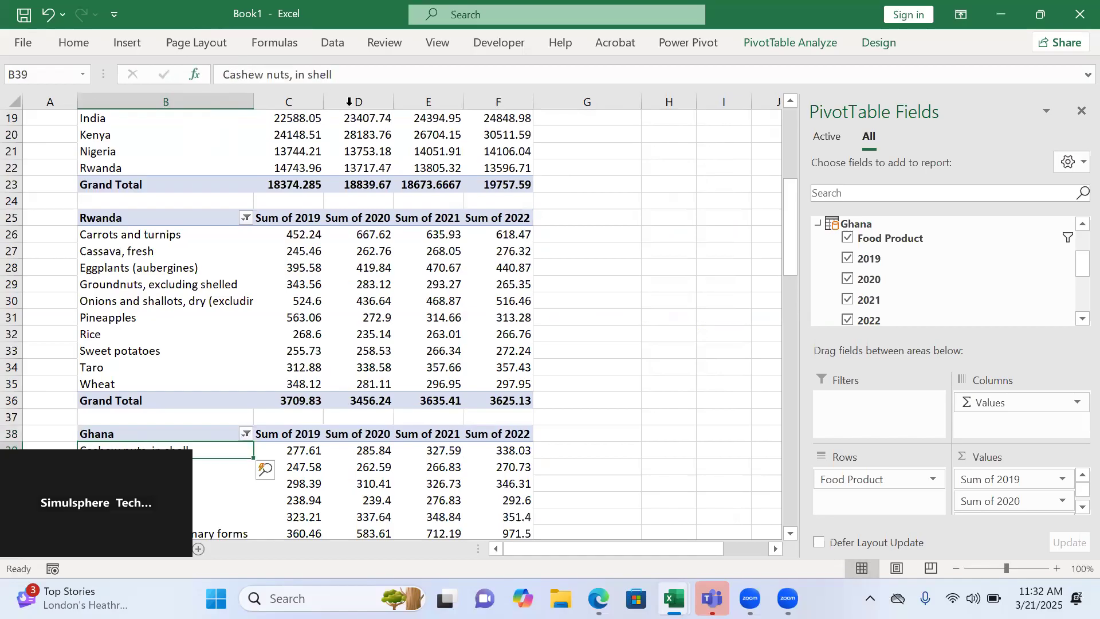
{"action": "left_click", "coordinate": [632, 374]}
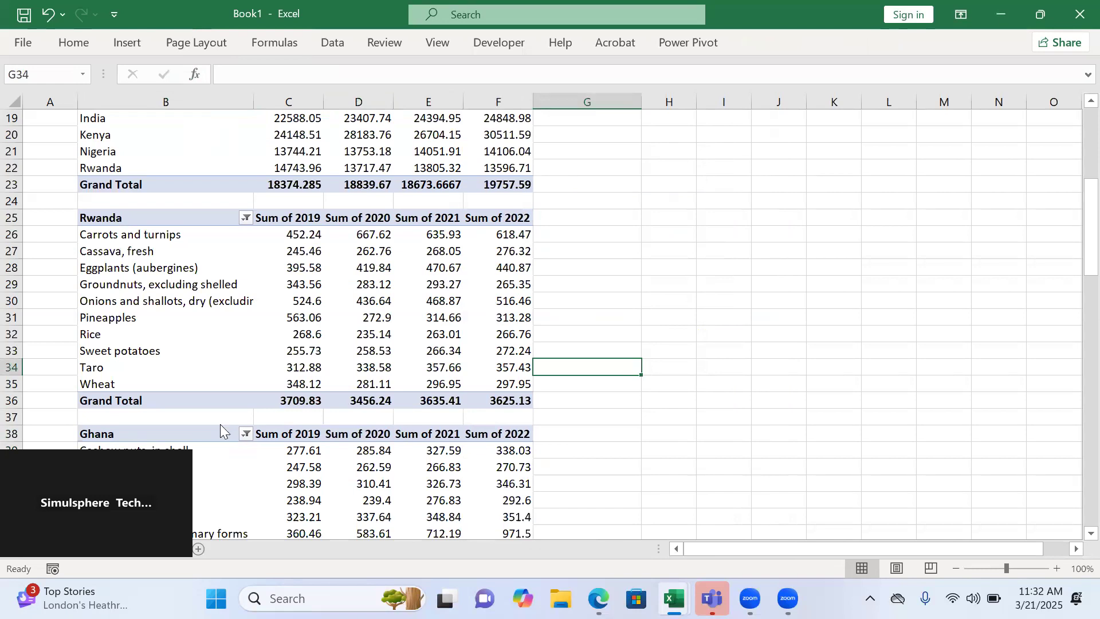
Insert another PivotTable from the workbook's Data Model at cell H16 of Sheet1.
{"action": "left_click_drag", "start_coordinate": [149, 453], "coordinate": [773, 450]}
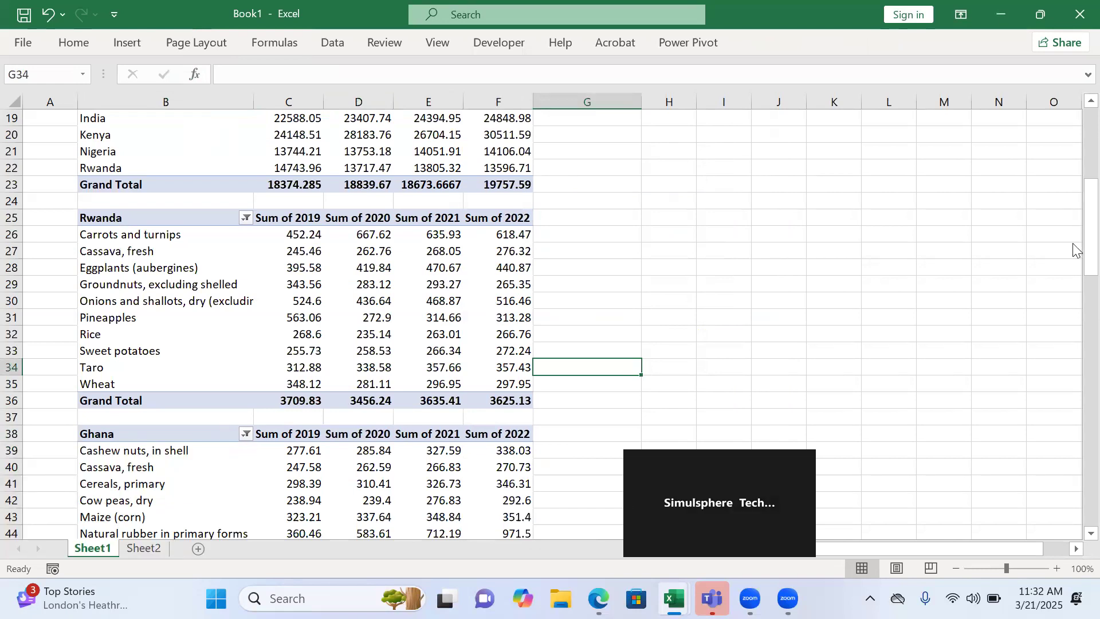
{"action": "left_click_drag", "start_coordinate": [1074, 251], "coordinate": [1075, 201]}
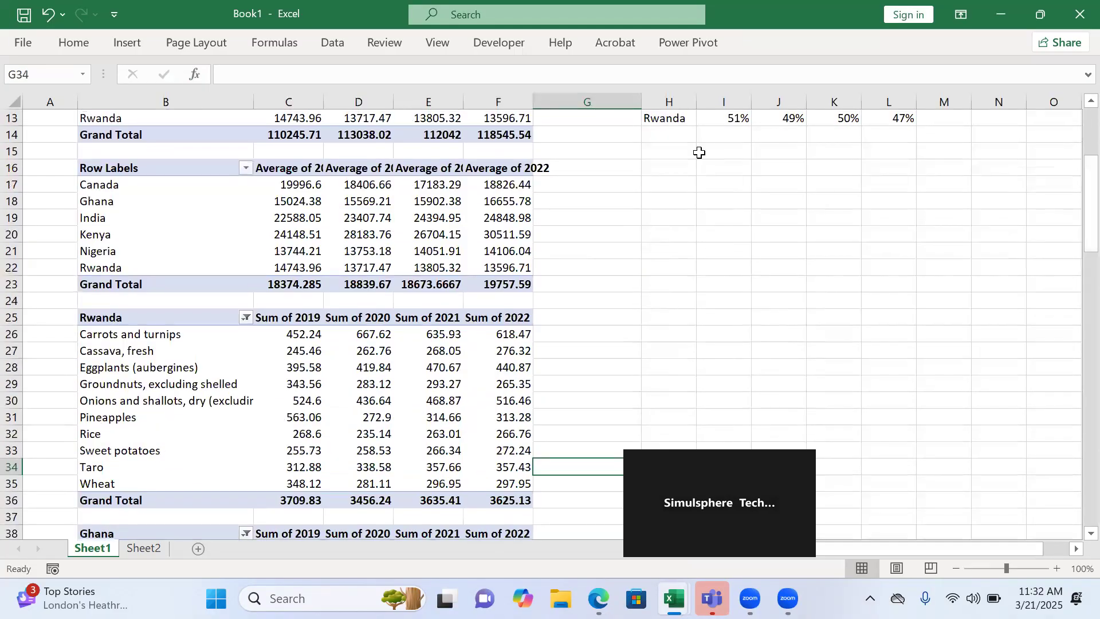
{"action": "left_click", "coordinate": [661, 165]}
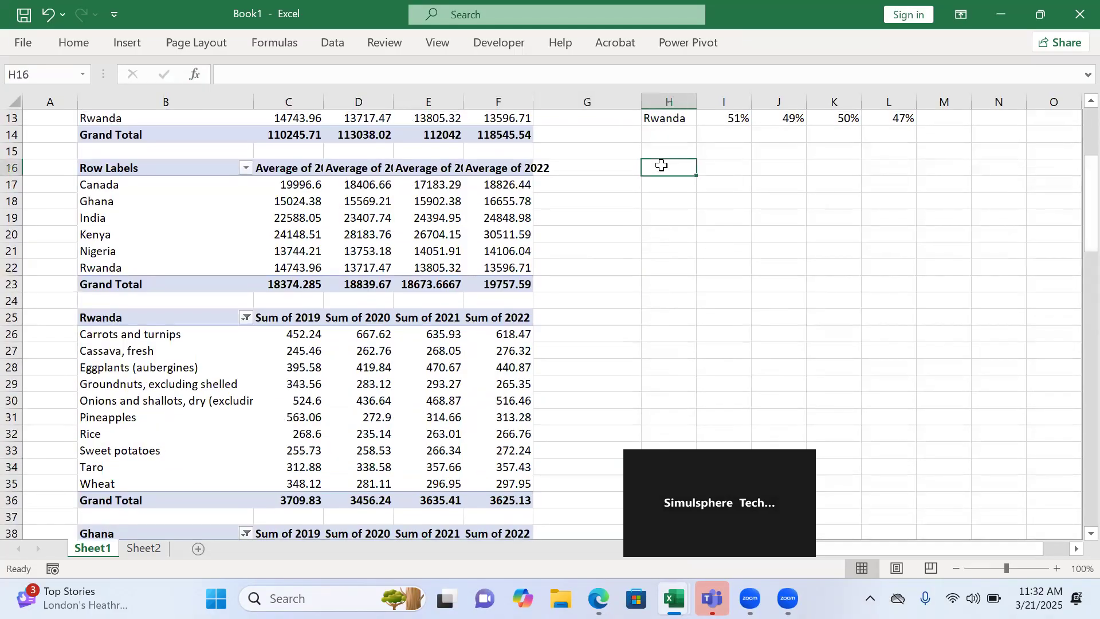
{"action": "left_click", "coordinate": [131, 40]}
{"action": "left_click", "coordinate": [32, 99]}
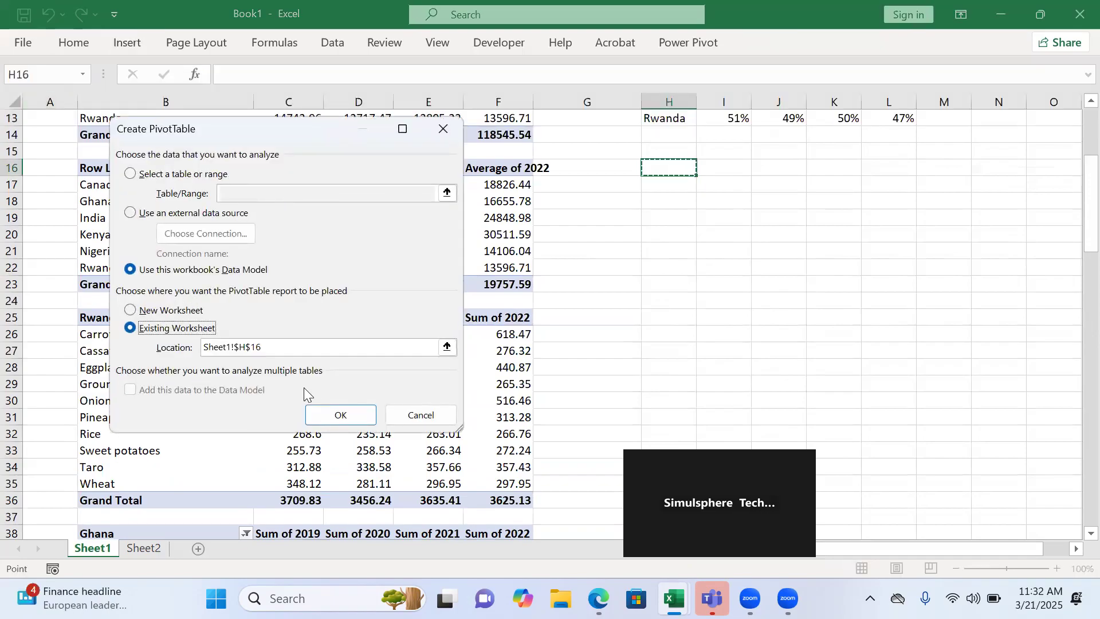
{"action": "left_click", "coordinate": [338, 413]}
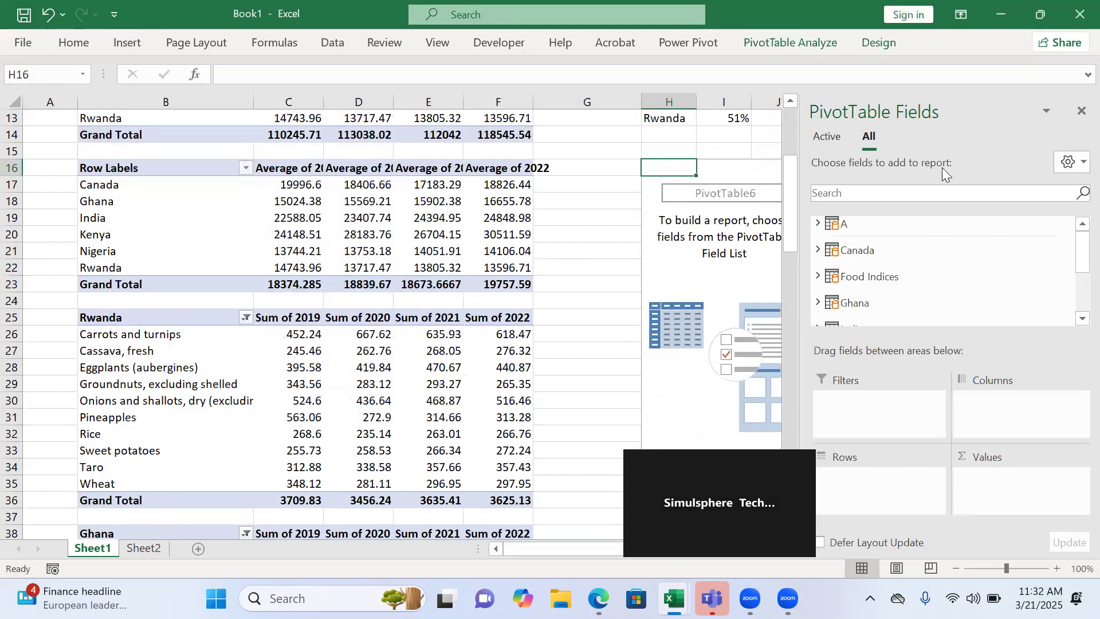
Add the Kenya table's Food Product as rows and its 2019, 2020, 2021 and 2022 fields as summed values.
{"action": "left_click_drag", "start_coordinate": [1075, 255], "coordinate": [1073, 283]}
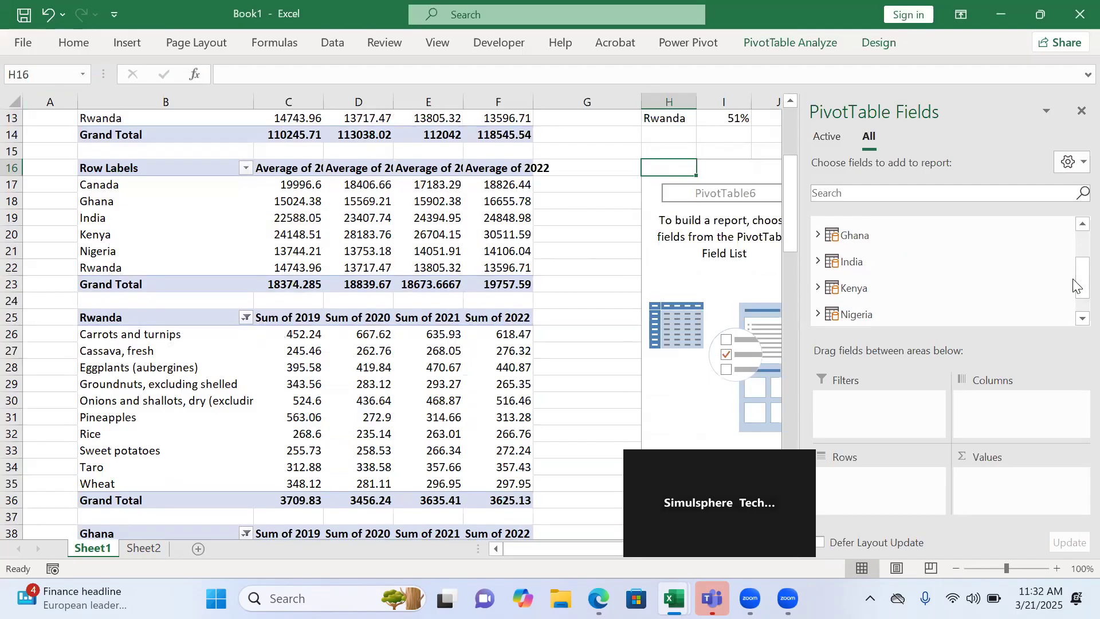
{"action": "left_click", "coordinate": [816, 288]}
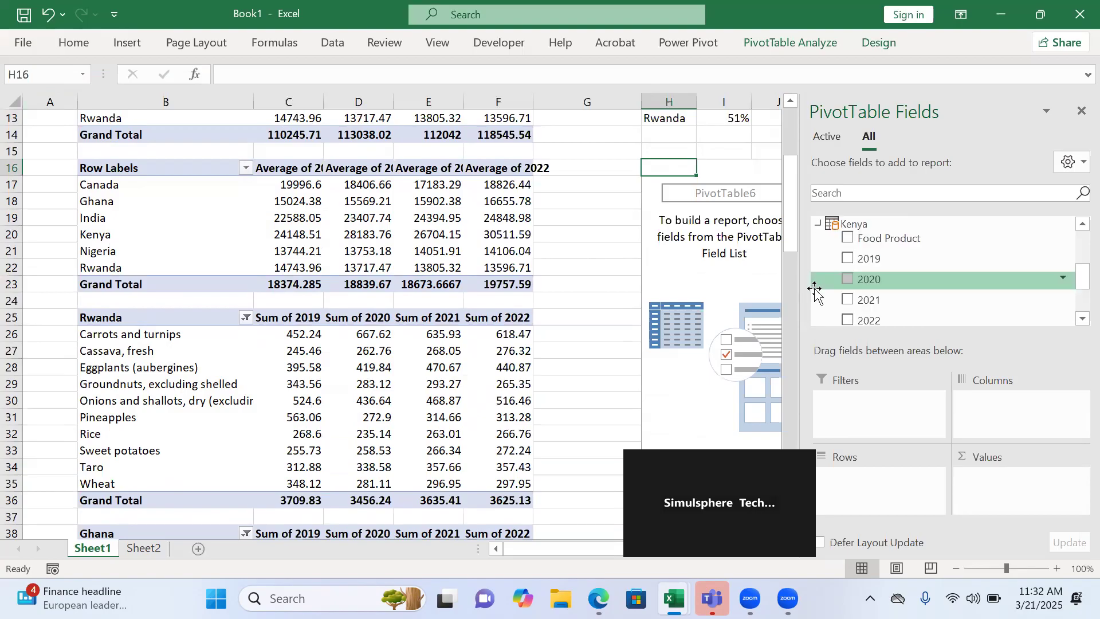
{"action": "left_click_drag", "start_coordinate": [854, 241], "coordinate": [851, 479]}
{"action": "left_click", "coordinate": [848, 259]}
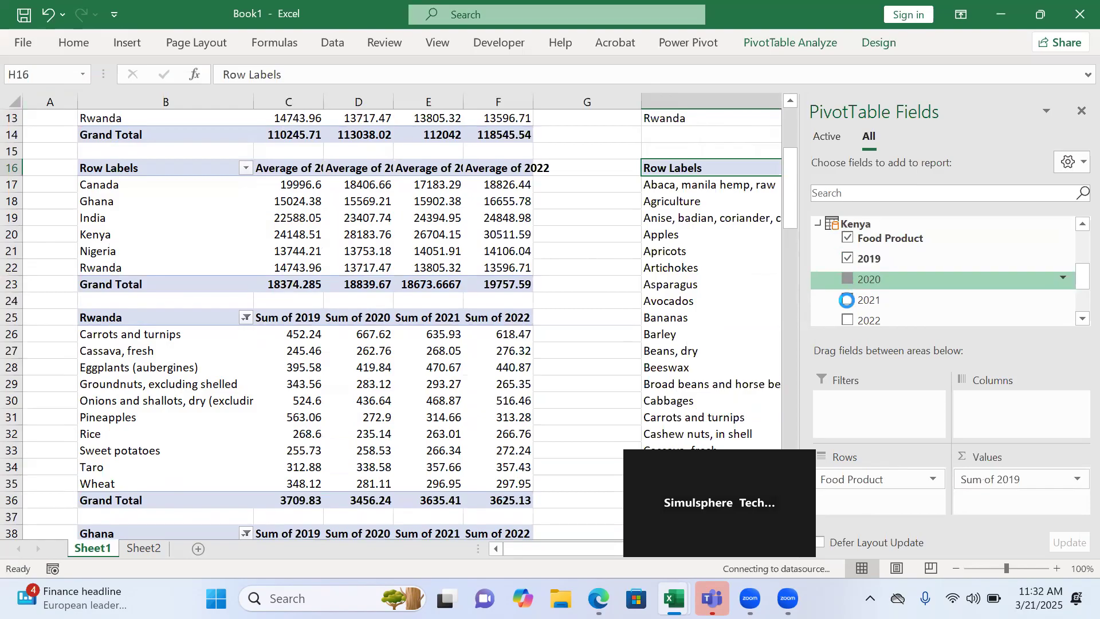
{"action": "left_click", "coordinate": [847, 300]}
{"action": "left_click", "coordinate": [847, 321]}
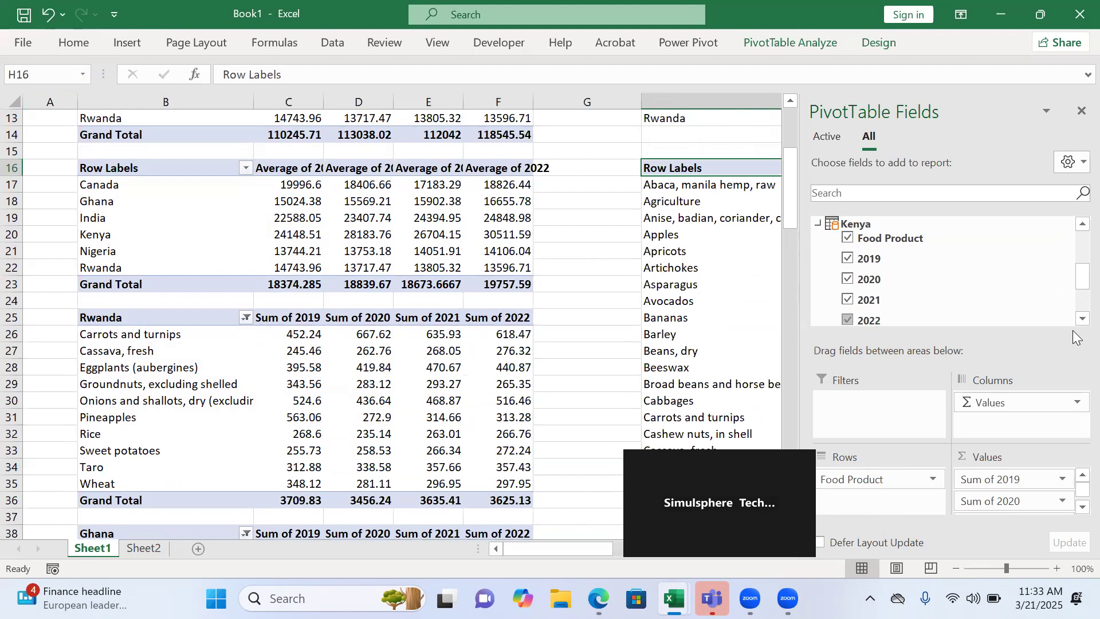
Filter the Kenya PivotTable to the top 10 food products by Total Food Pro_ind Kenya 2019-2022.
{"action": "scroll", "coordinate": [1075, 321], "scroll_direction": "down", "scroll_amount": 1}
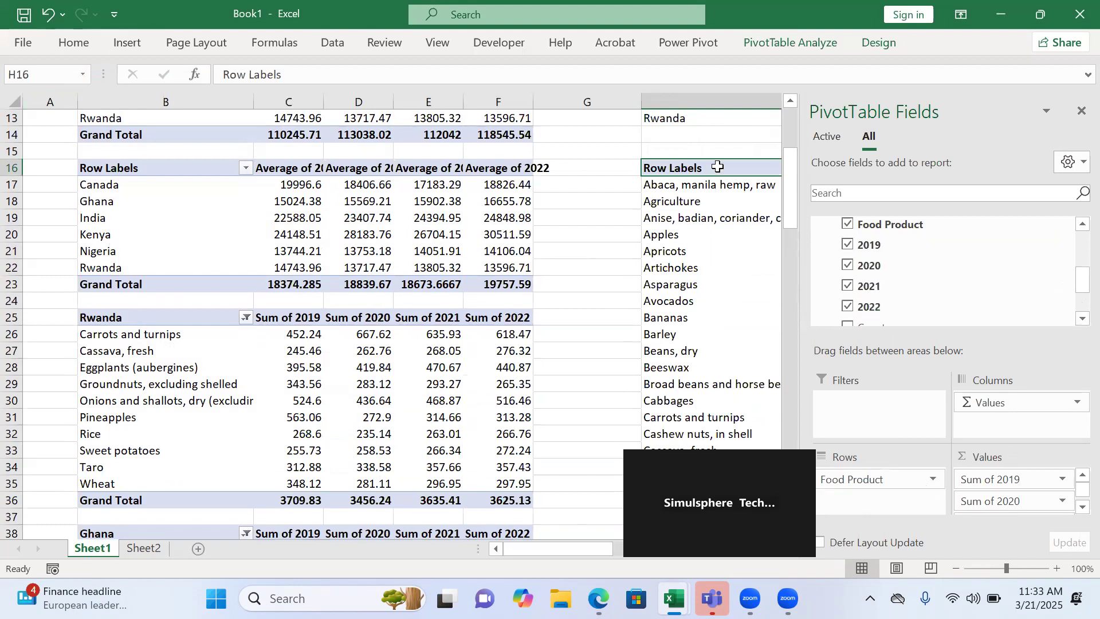
{"action": "left_click", "coordinate": [1081, 110]}
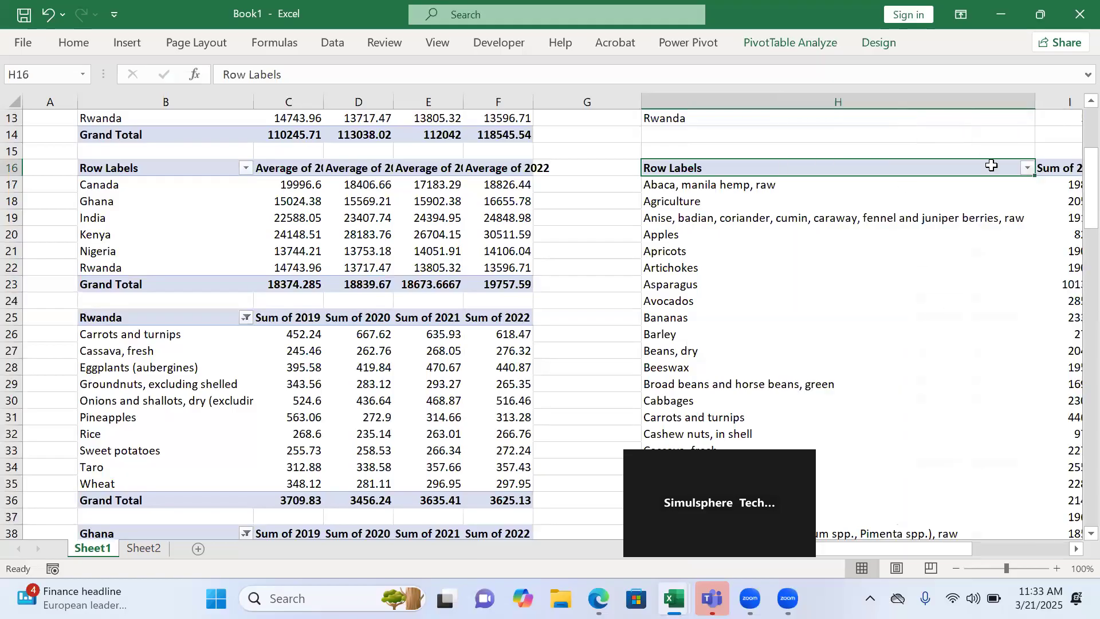
{"action": "left_click", "coordinate": [1026, 168]}
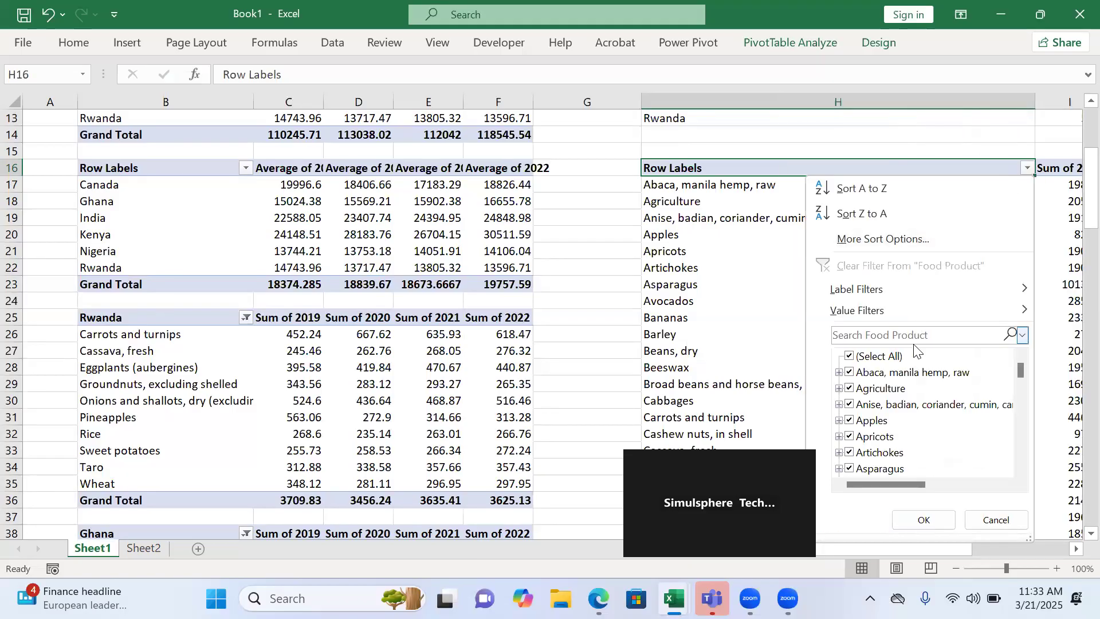
{"action": "mouse_move", "coordinate": [944, 306]}
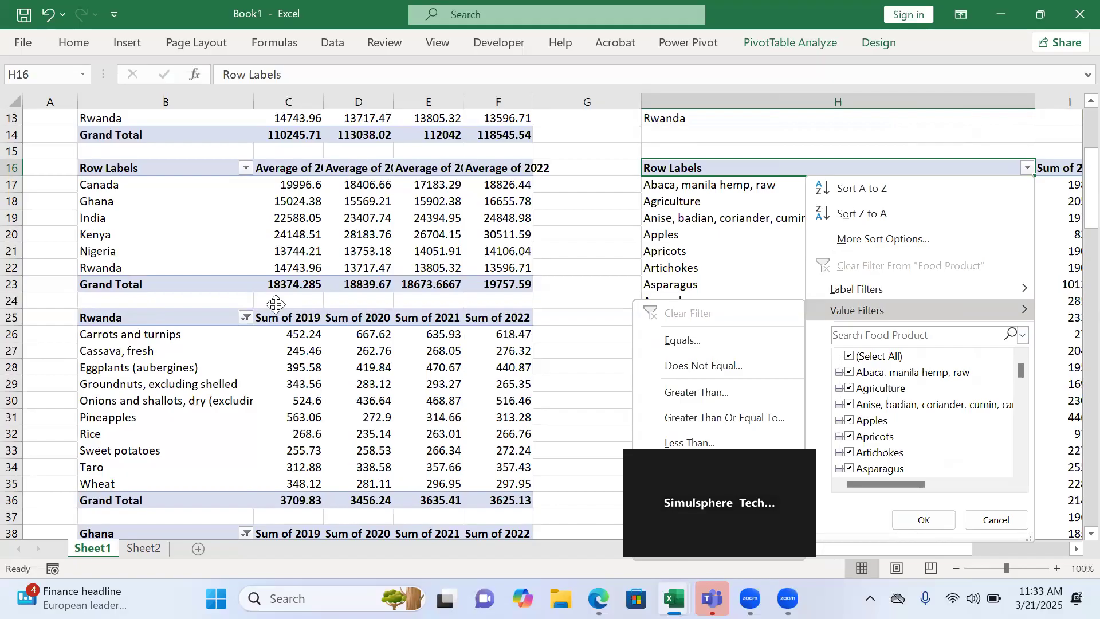
{"action": "key", "text": "t"}
{"action": "left_click", "coordinate": [525, 279]}
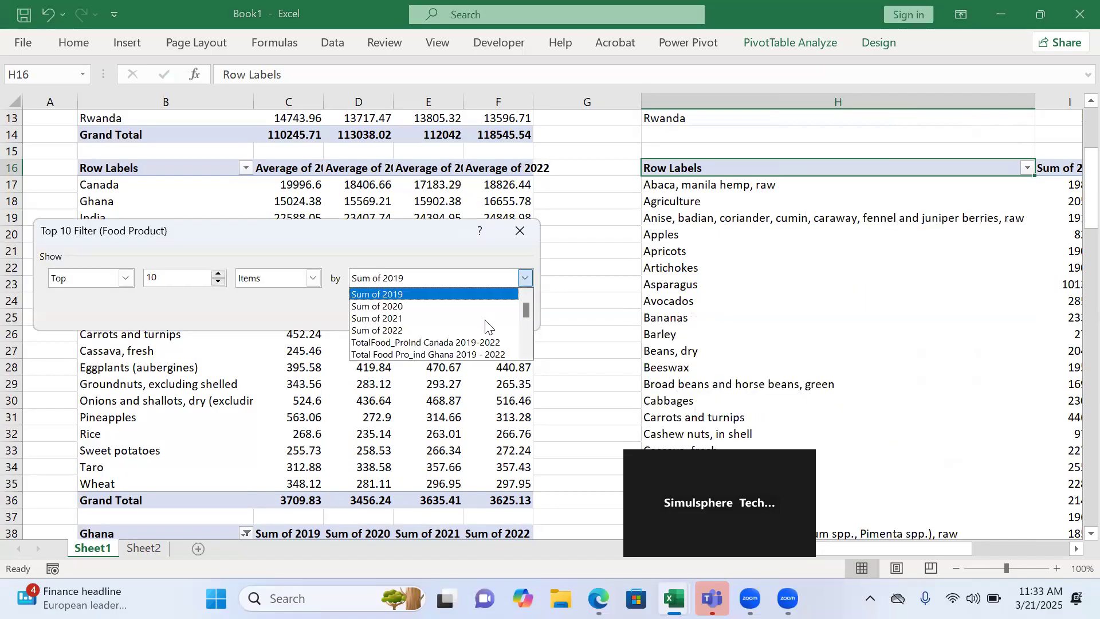
{"action": "left_click", "coordinate": [526, 353]}
{"action": "left_click", "coordinate": [526, 353]}
{"action": "left_click", "coordinate": [526, 353]}
{"action": "left_click", "coordinate": [481, 343]}
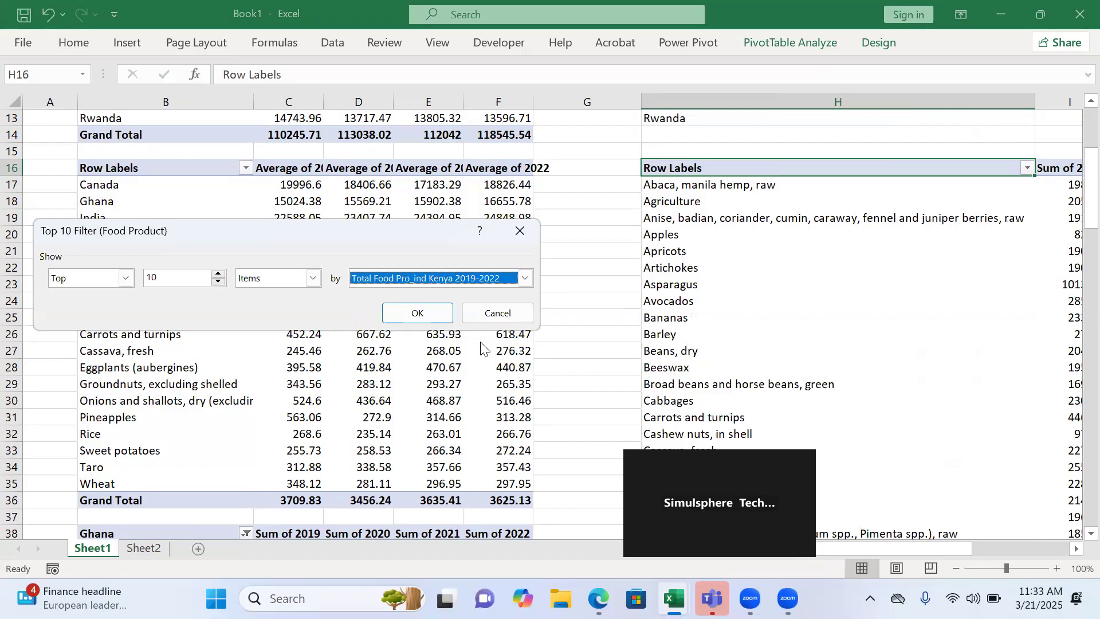
{"action": "left_click", "coordinate": [414, 315]}
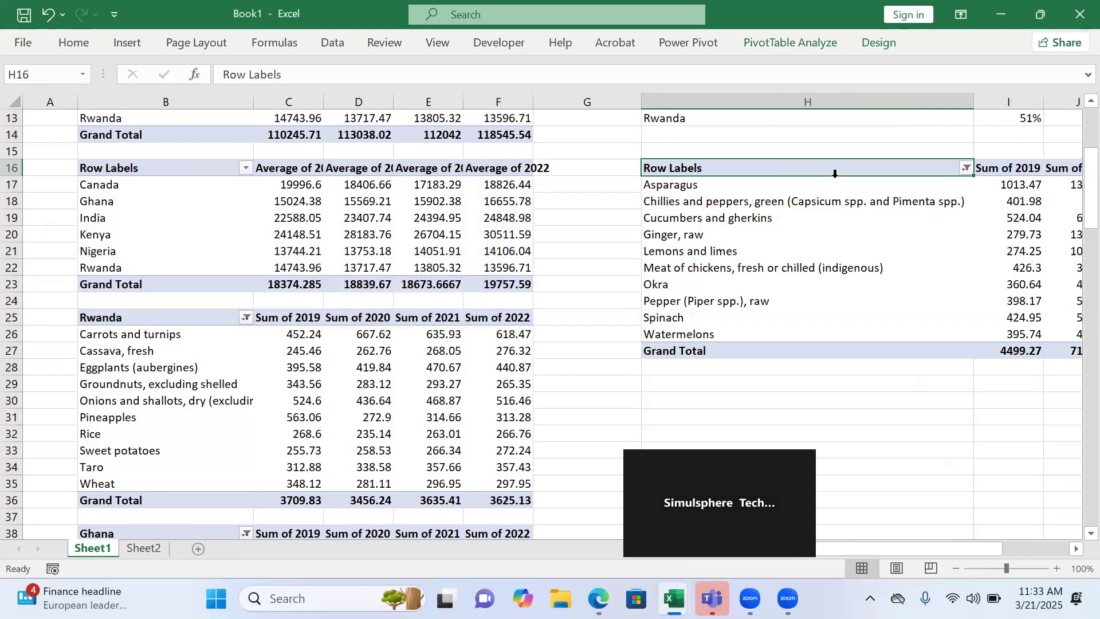
Replace the row label header in H16 with Kenya.
{"action": "double_click", "coordinate": [765, 171]}
{"action": "key", "text": "shift+Home"}
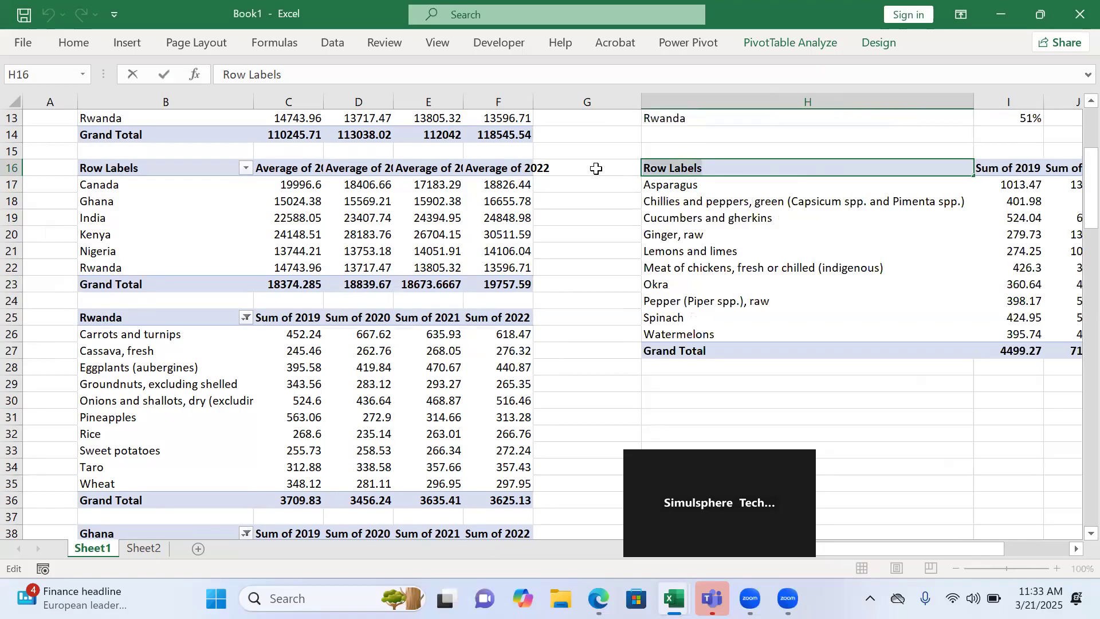
{"action": "type", "text": "Kenya"}
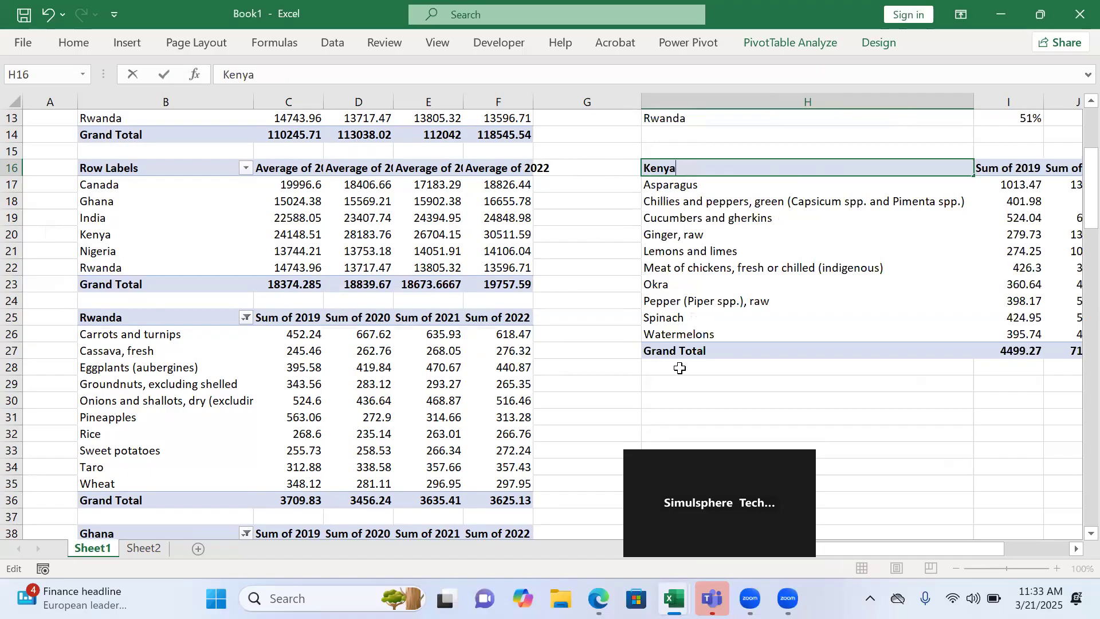
{"action": "left_click", "coordinate": [675, 382]}
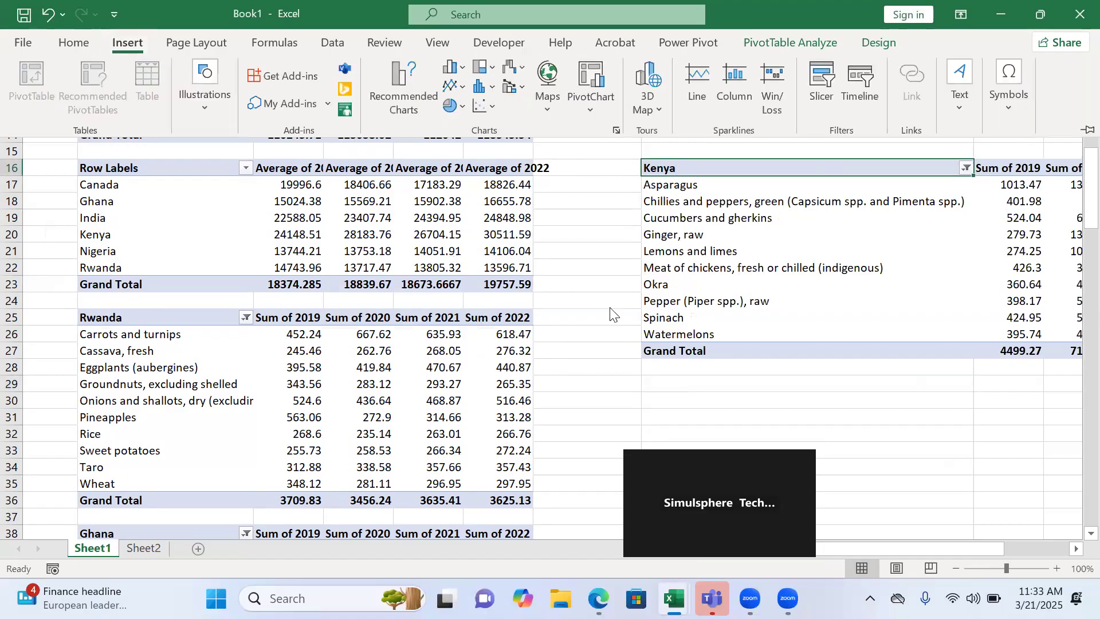
Insert another PivotTable from the workbook's Data Model at cell H29 of Sheet1.
{"action": "left_click", "coordinate": [721, 382]}
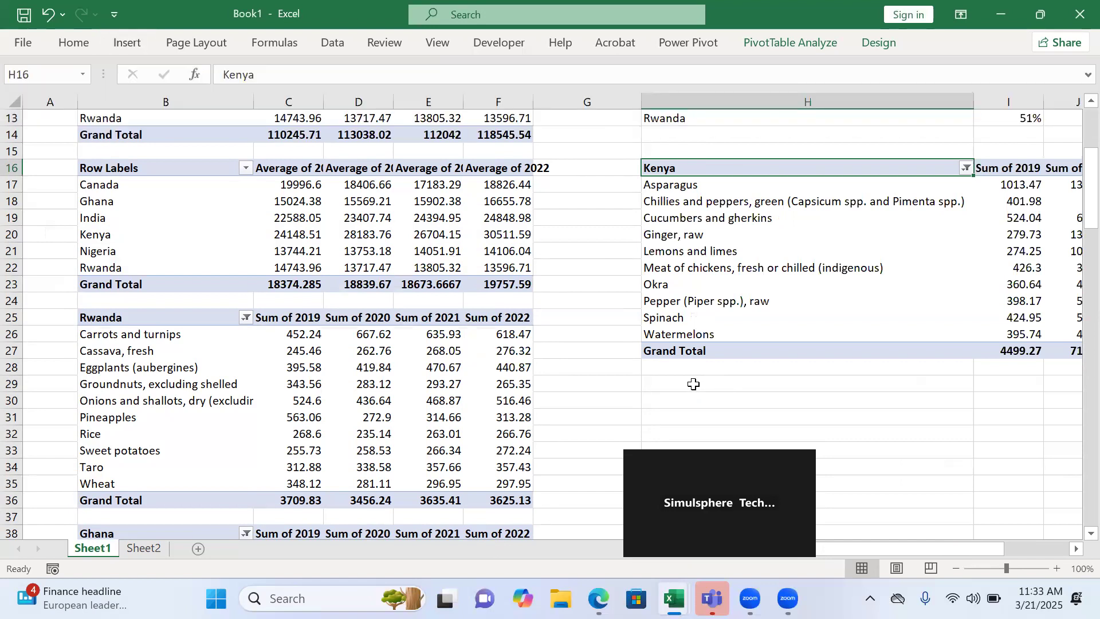
{"action": "left_click", "coordinate": [694, 385]}
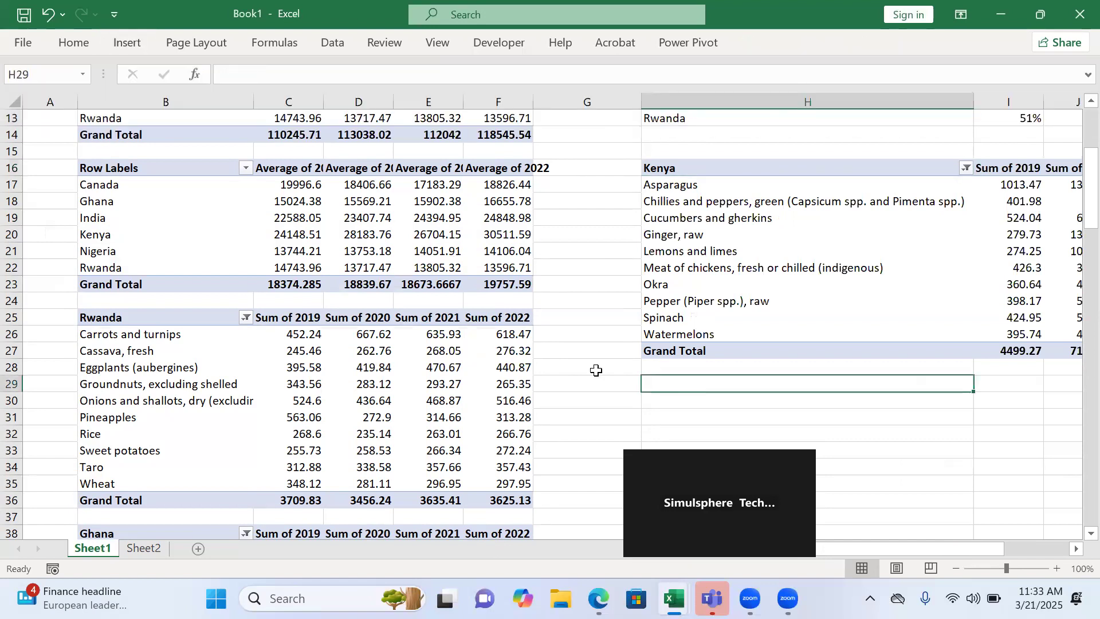
{"action": "left_click", "coordinate": [64, 47]}
{"action": "left_click", "coordinate": [127, 44]}
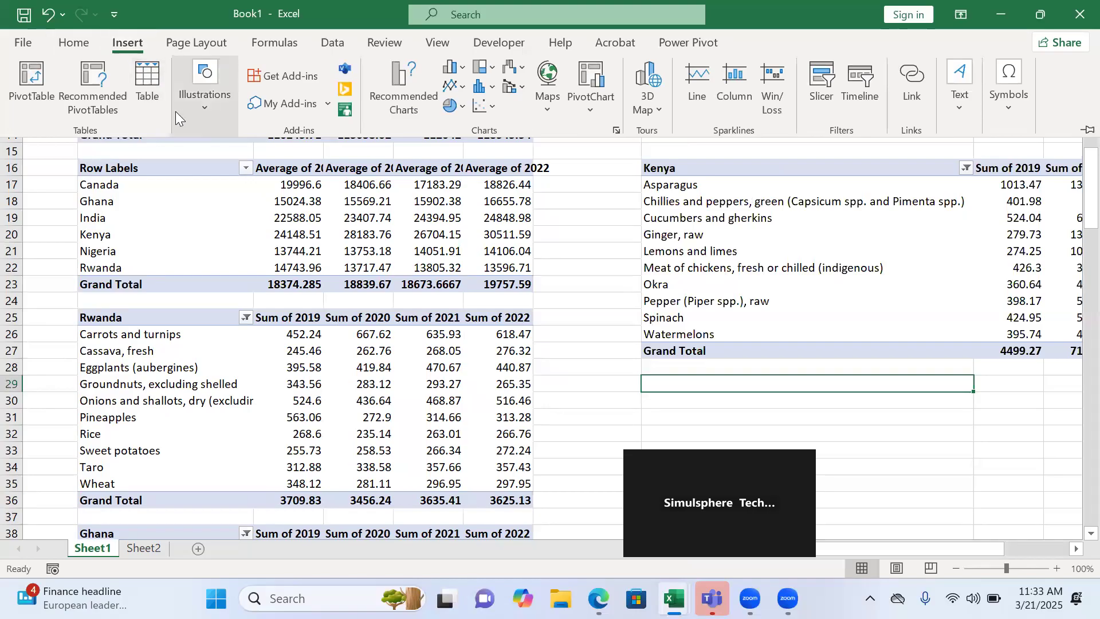
{"action": "left_click", "coordinate": [28, 100]}
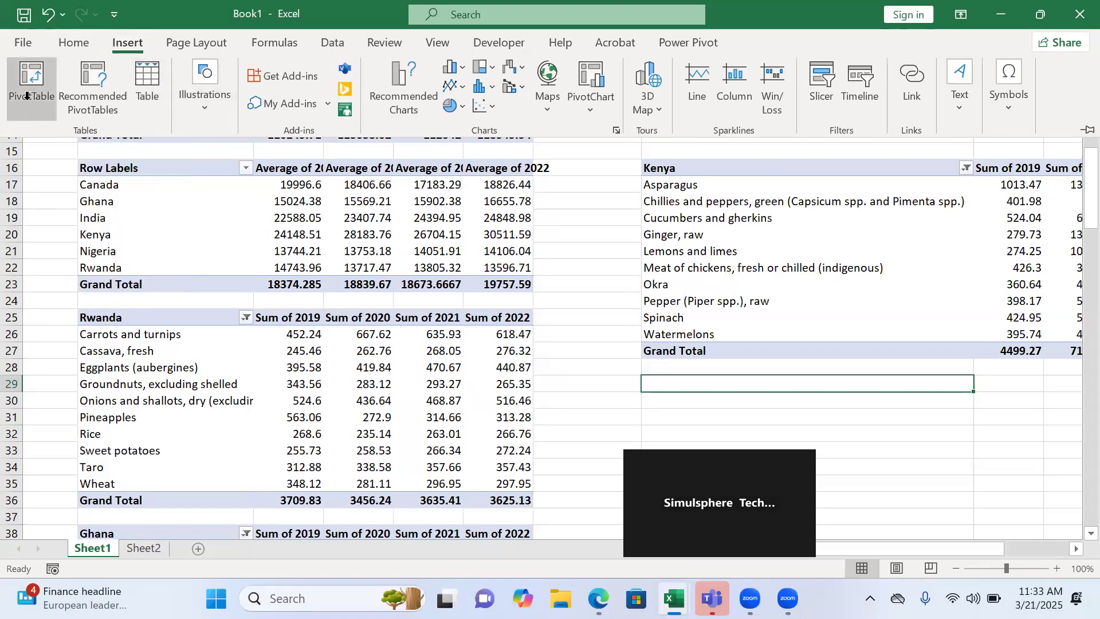
{"action": "left_click", "coordinate": [366, 422]}
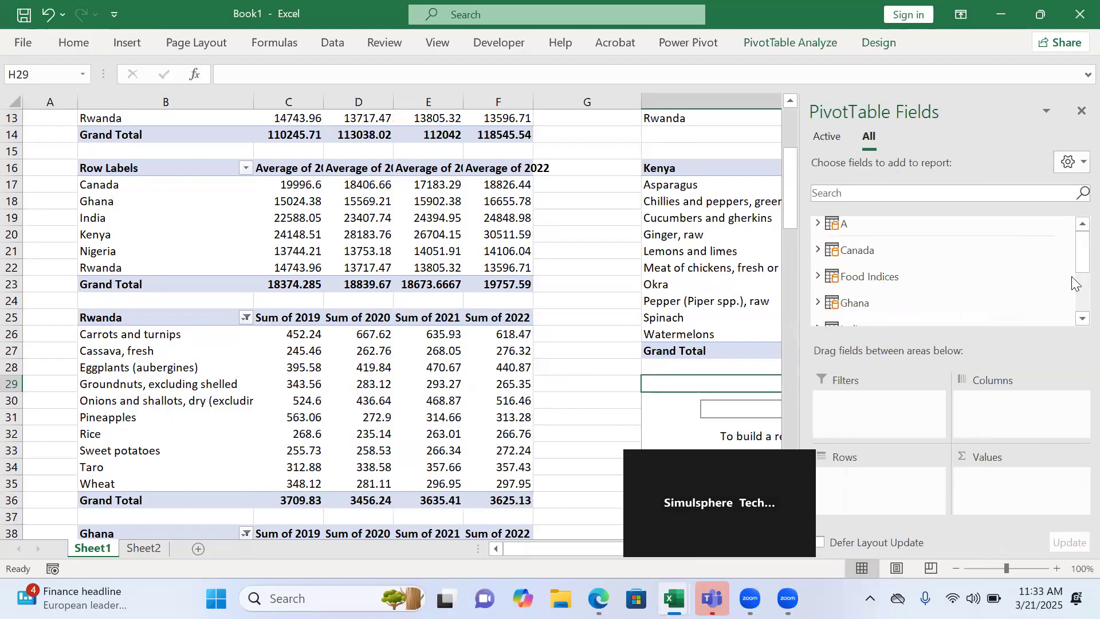
Add the Nigeria table's Food Product as rows and its 2019, 2020, 2021 and 2022 fields as summed values.
{"action": "scroll", "coordinate": [1072, 255], "scroll_direction": "down", "scroll_amount": 2}
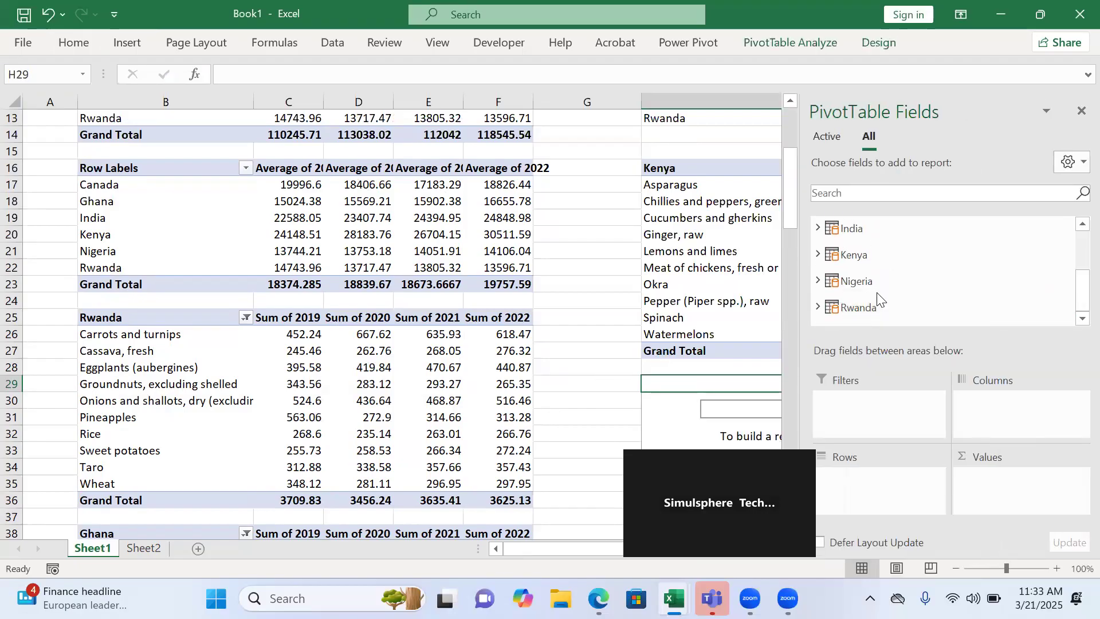
{"action": "left_click", "coordinate": [867, 278]}
{"action": "left_click_drag", "start_coordinate": [850, 235], "coordinate": [859, 480]}
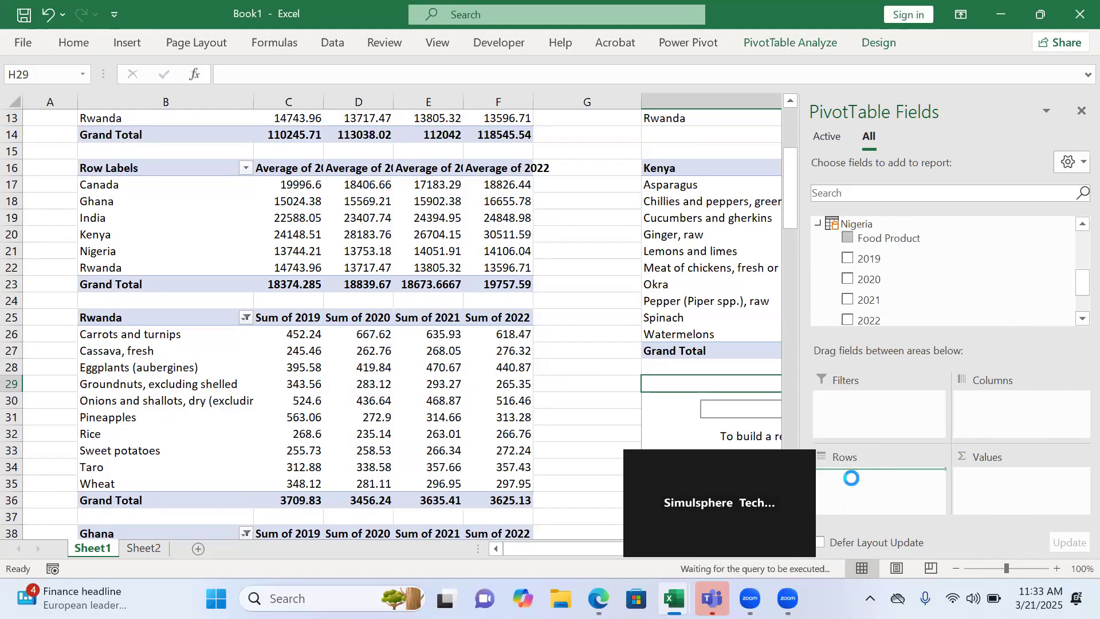
{"action": "left_click", "coordinate": [849, 258]}
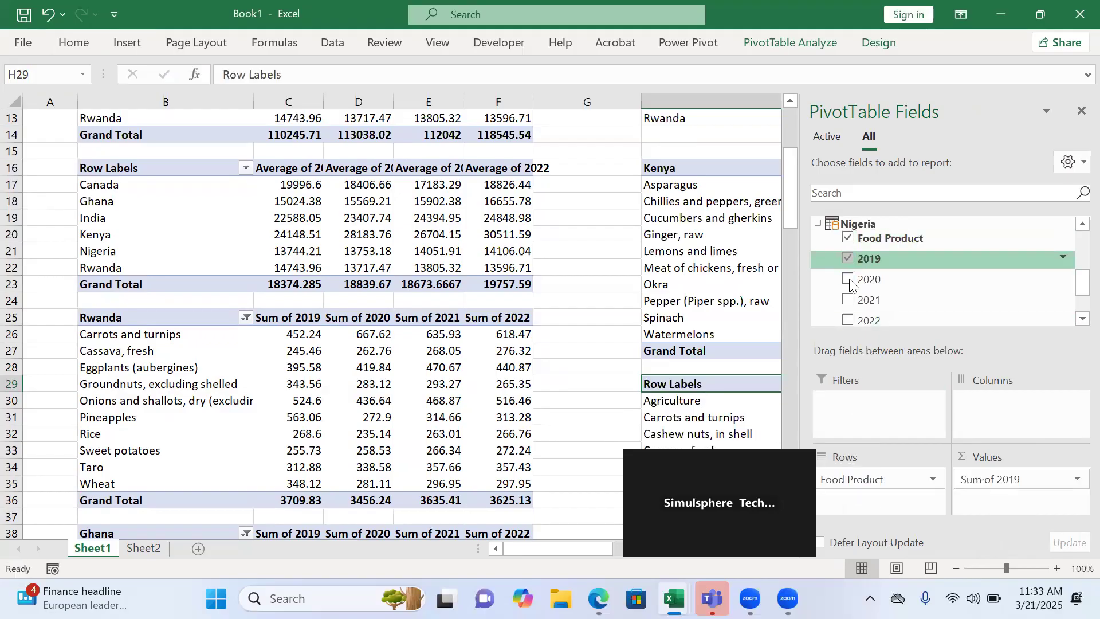
{"action": "left_click", "coordinate": [849, 279]}
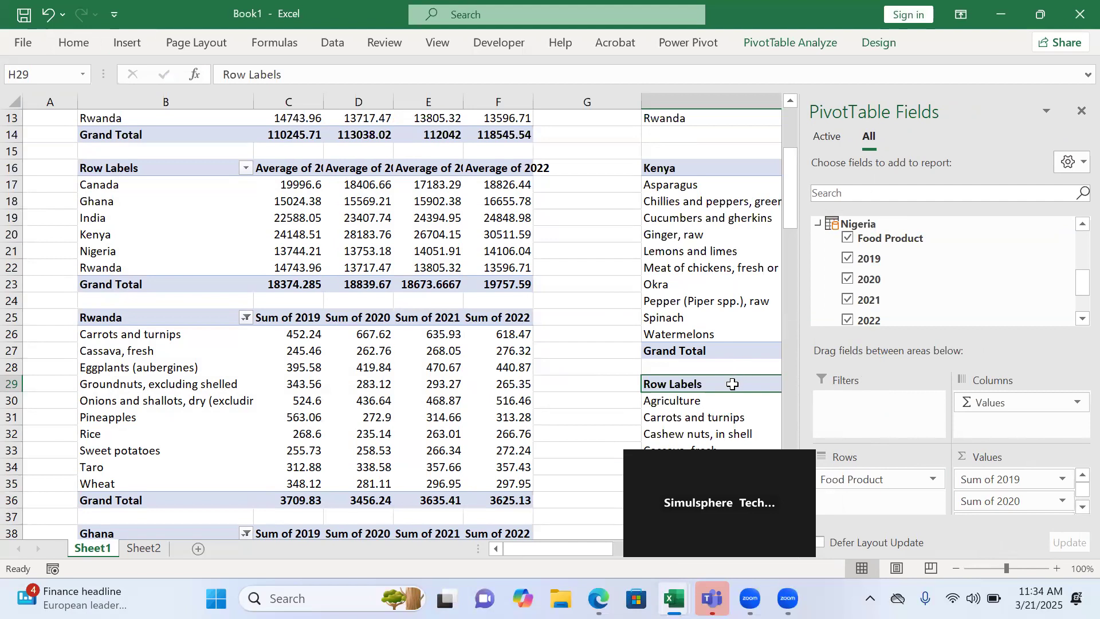
Filter the Nigeria PivotTable to the top 10 food products by Total Food Pro_ind Nigeria 2019-2022.
{"action": "left_click", "coordinate": [1080, 112]}
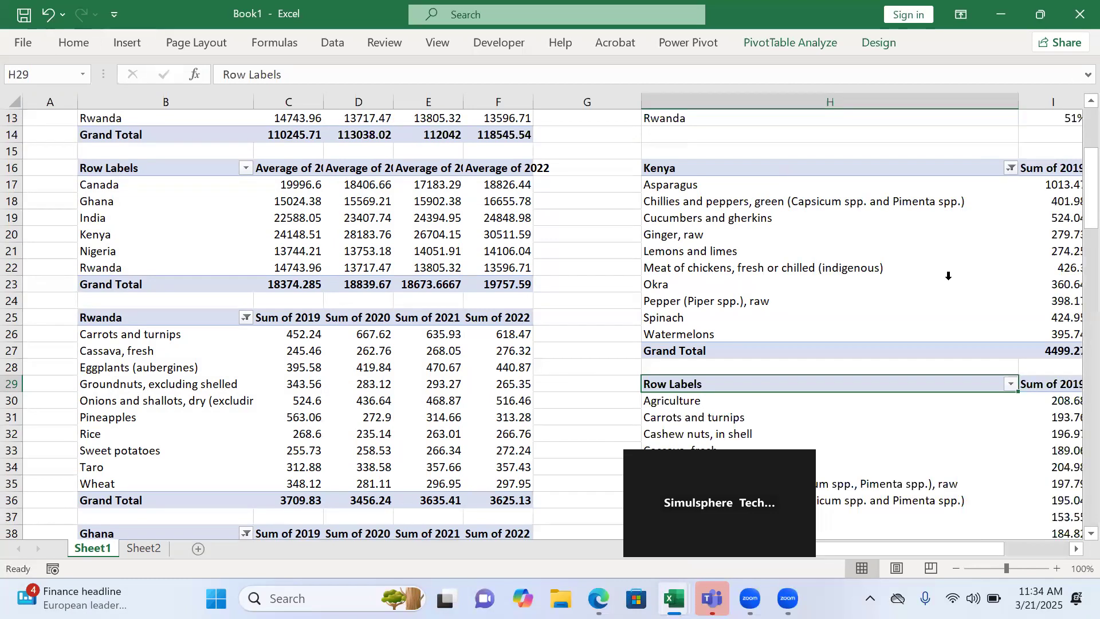
{"action": "left_click", "coordinate": [1011, 385]}
{"action": "mouse_move", "coordinate": [929, 143]}
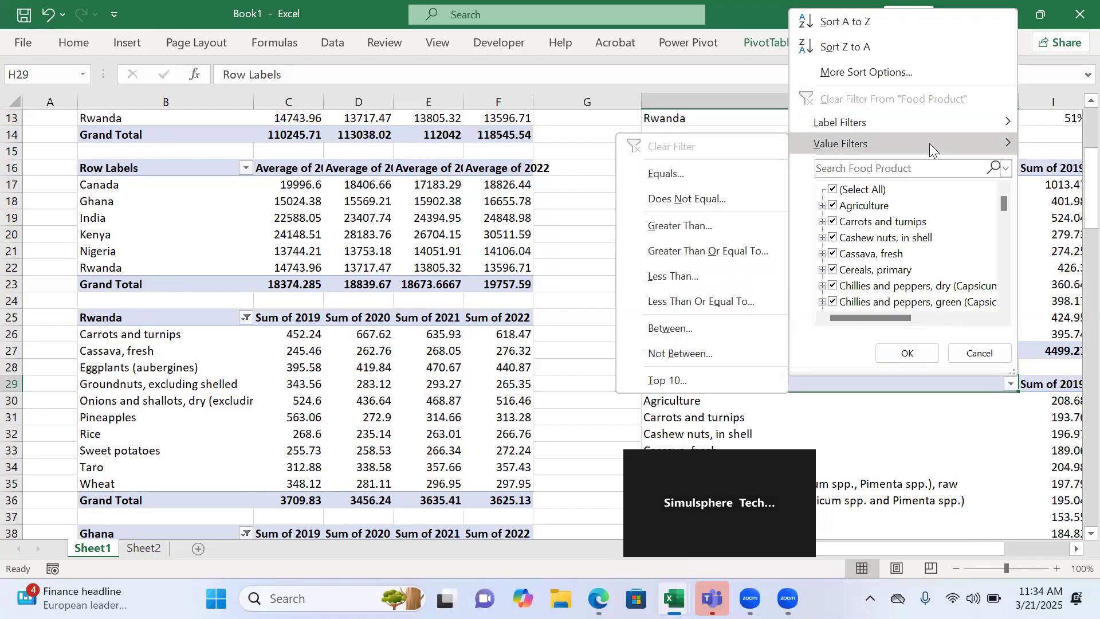
{"action": "left_click", "coordinate": [663, 381]}
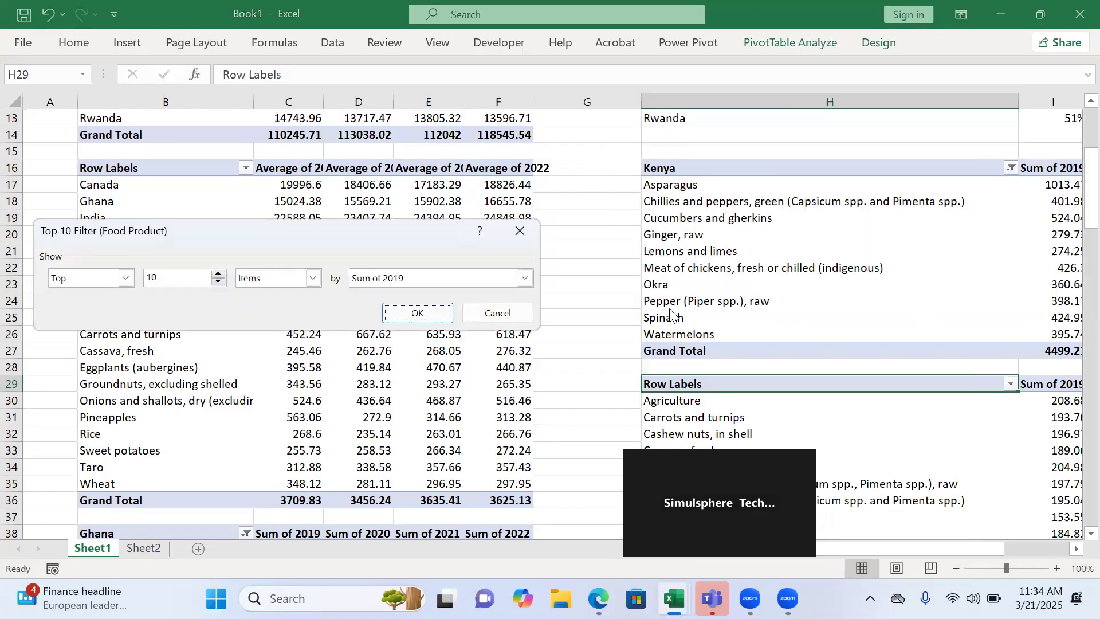
{"action": "left_click", "coordinate": [525, 278]}
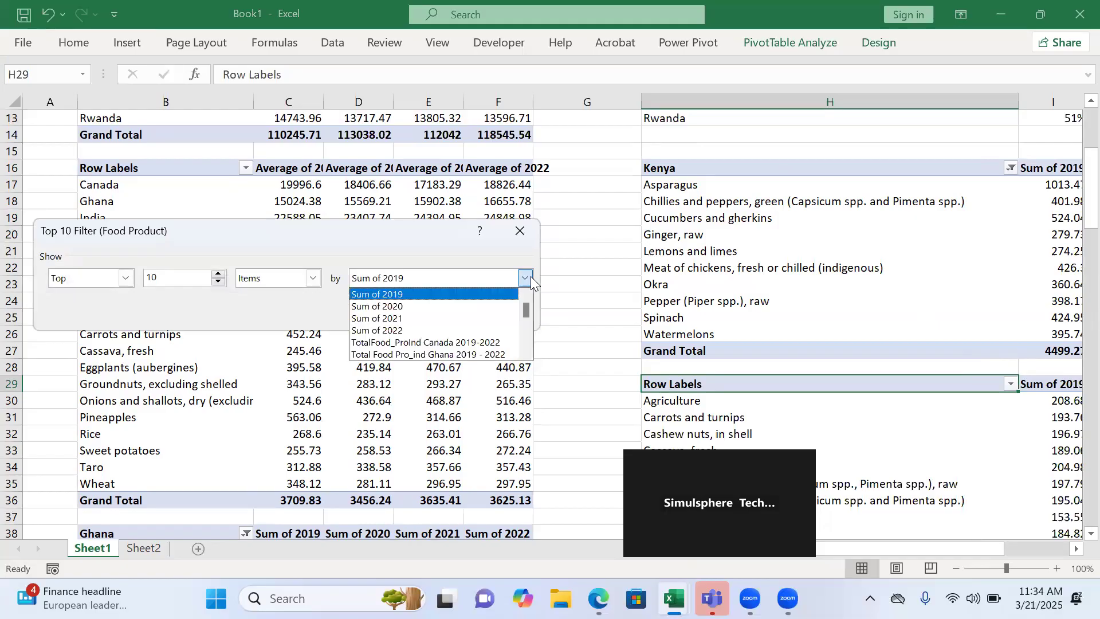
{"action": "mouse_move", "coordinate": [526, 311]}
{"action": "left_mouse_down"}
{"action": "mouse_move", "coordinate": [526, 326]}
{"action": "mouse_move", "coordinate": [528, 316]}
{"action": "left_mouse_up"}
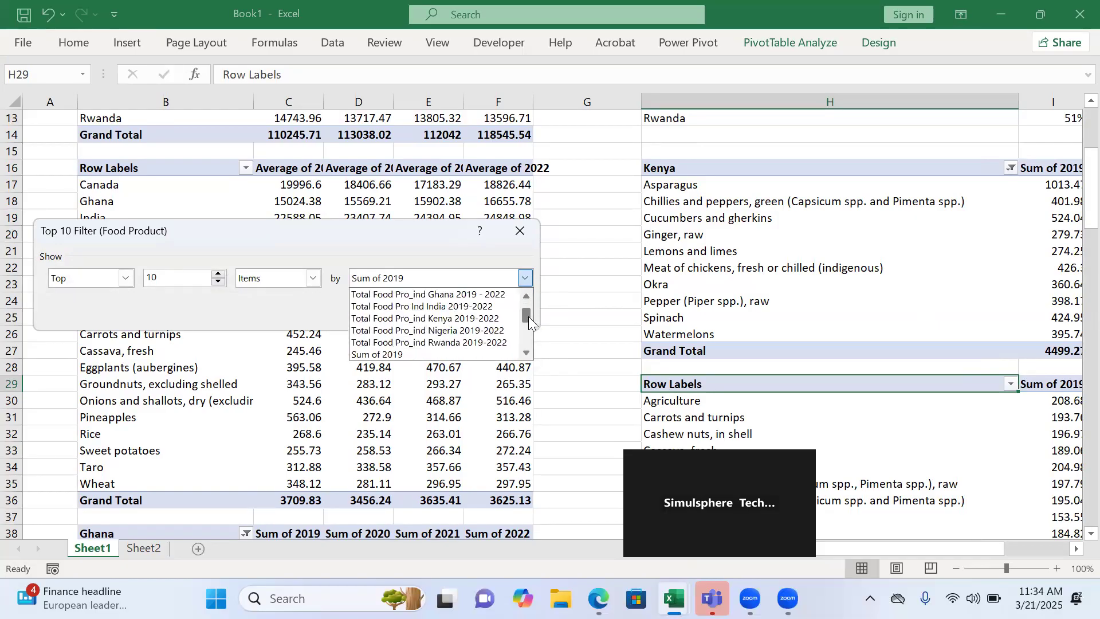
{"action": "left_click", "coordinate": [472, 330]}
{"action": "left_click", "coordinate": [409, 310]}
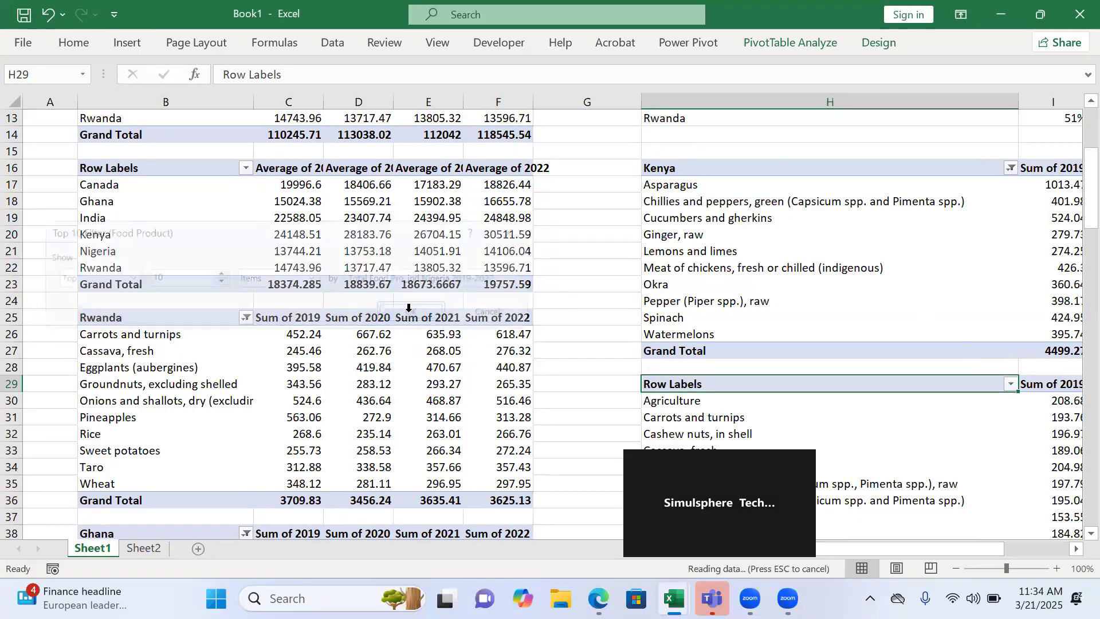
Replace the row label header in H29 with Nigeria.
{"action": "double_click", "coordinate": [704, 382]}
{"action": "key", "text": "BackSpace"}
{"action": "key", "text": "BackSpace"}
{"action": "key", "text": "BackSpace"}
{"action": "key", "text": "BackSpace"}
{"action": "key", "text": "BackSpace"}
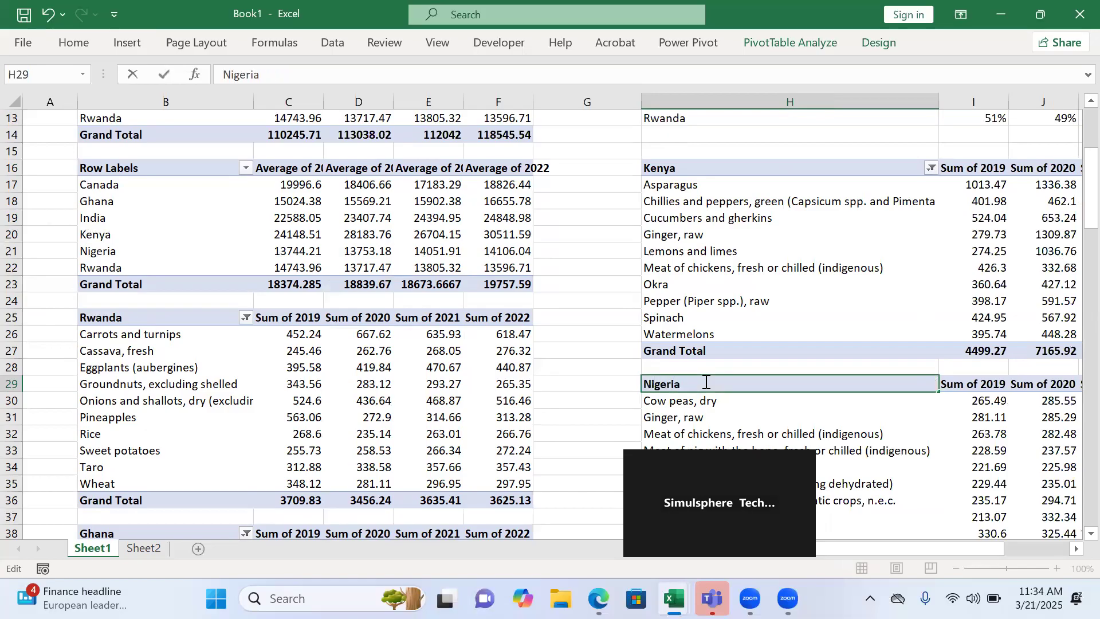
{"action": "type", "text": "Nigeria"}
{"action": "key", "text": "Return"}
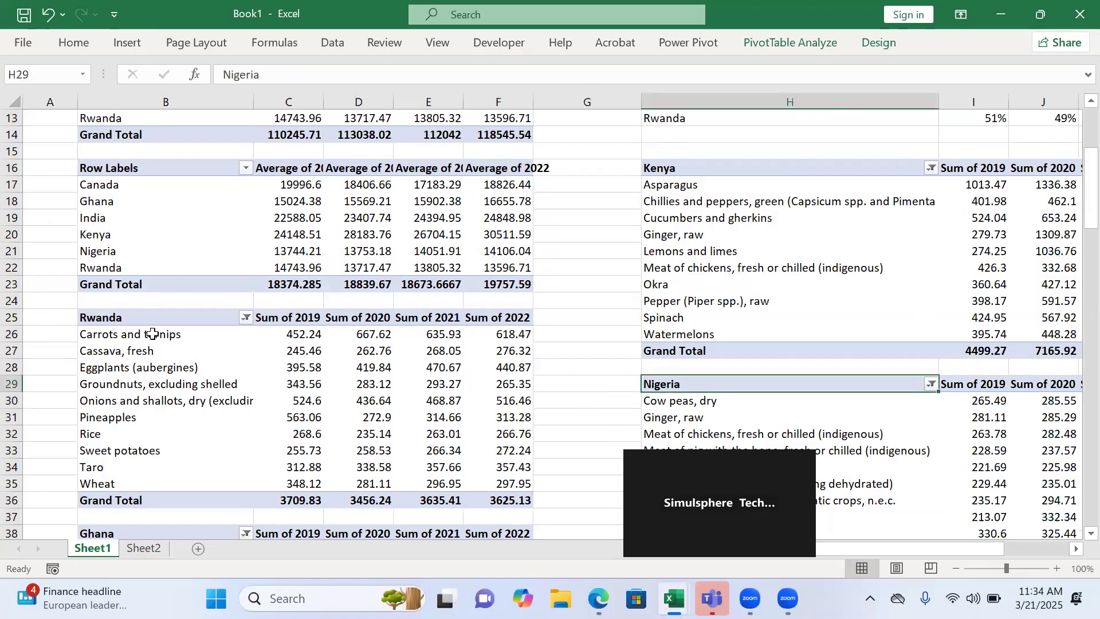
Insert a basic 2-D line PivotChart from the Rwanda PivotTable range B25:F35.
{"action": "left_click", "coordinate": [218, 406]}
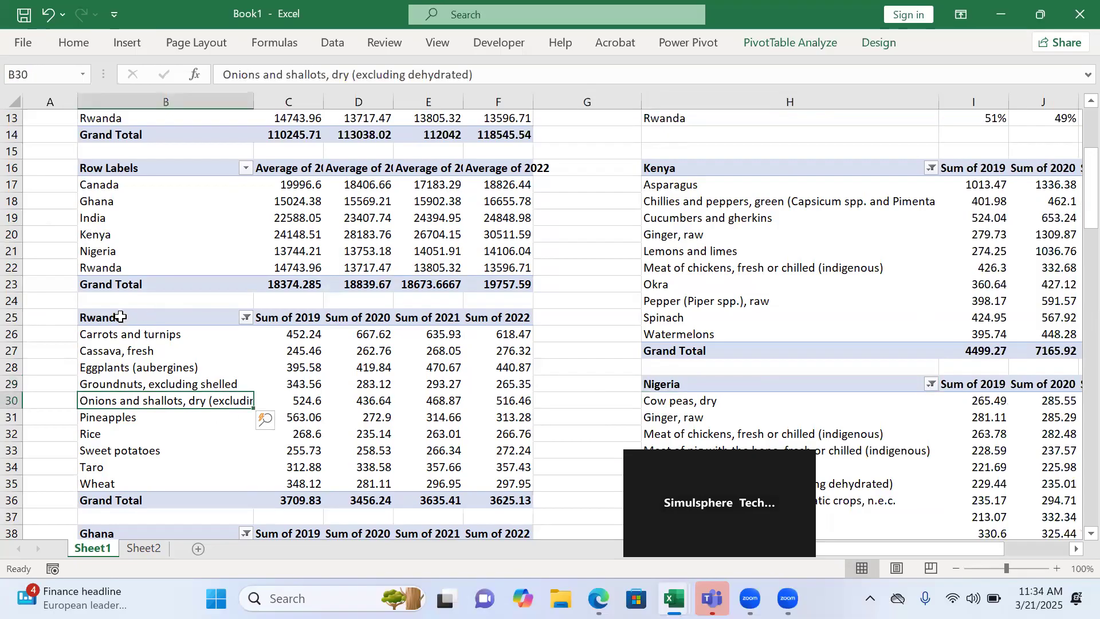
{"action": "left_click_drag", "start_coordinate": [119, 317], "coordinate": [484, 484]}
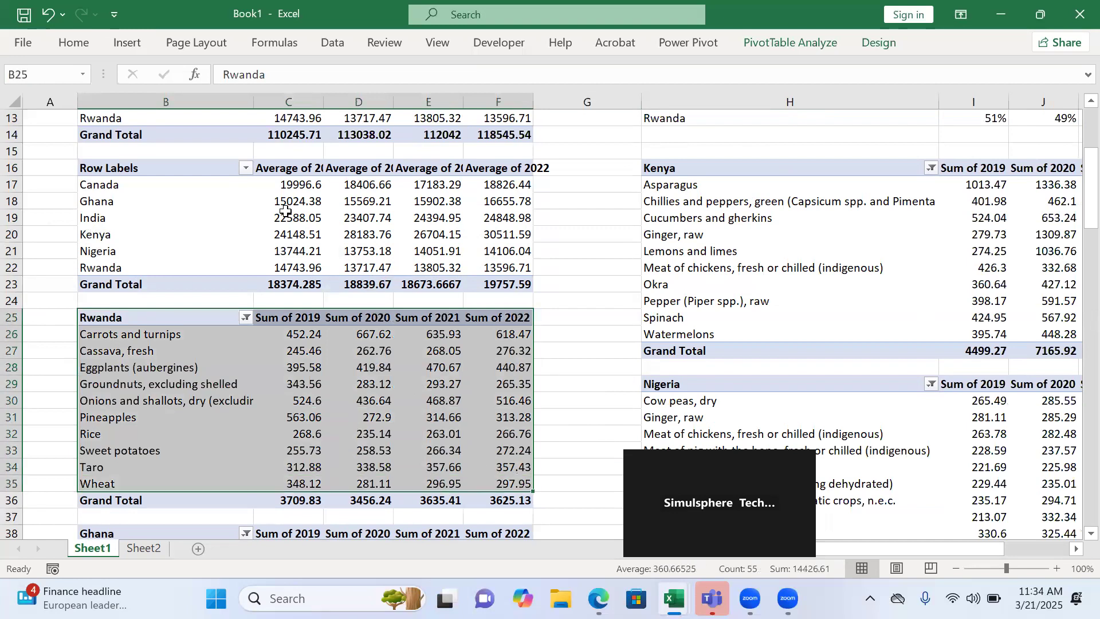
{"action": "left_click", "coordinate": [128, 43]}
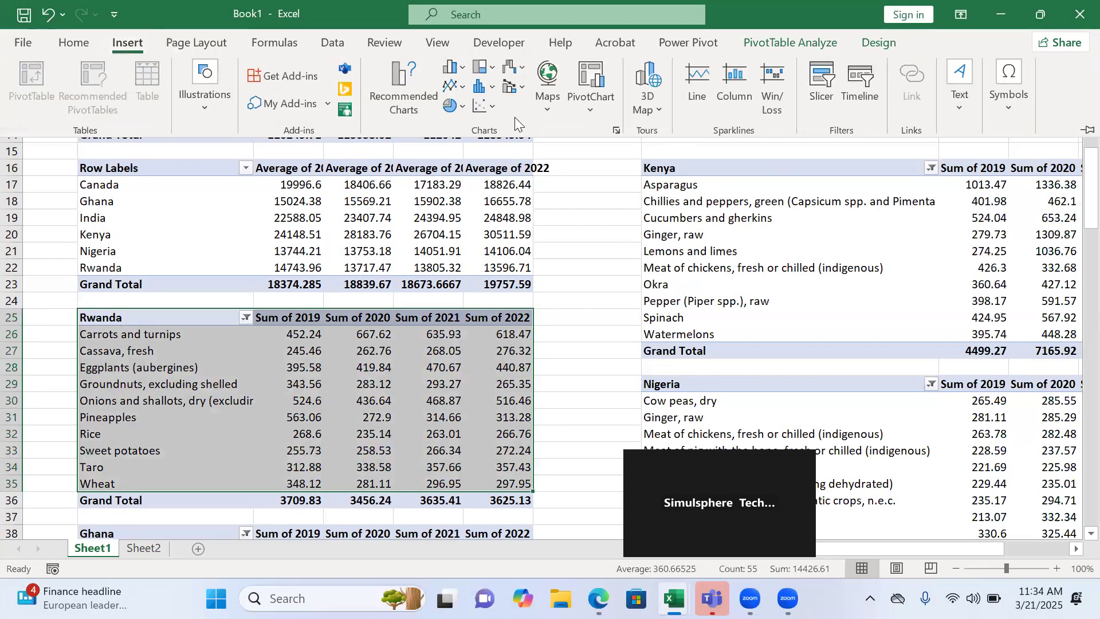
{"action": "left_click", "coordinate": [452, 86]}
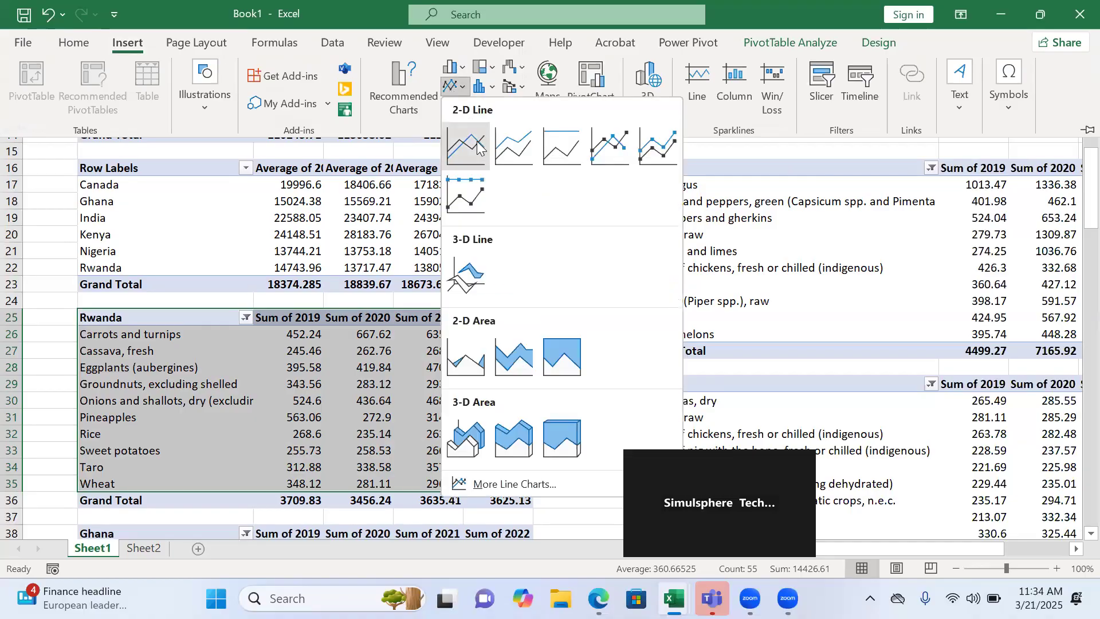
{"action": "left_click", "coordinate": [472, 144]}
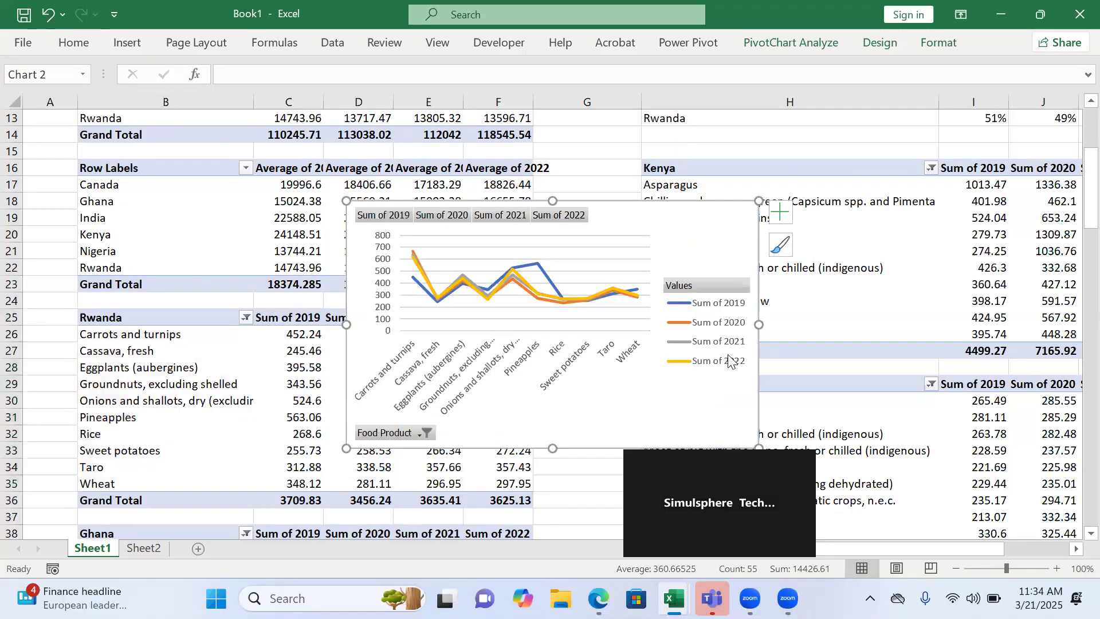
Move the Rwanda line PivotChart from Sheet1 to Sheet2 as an embedded object.
{"action": "right_click", "coordinate": [693, 217]}
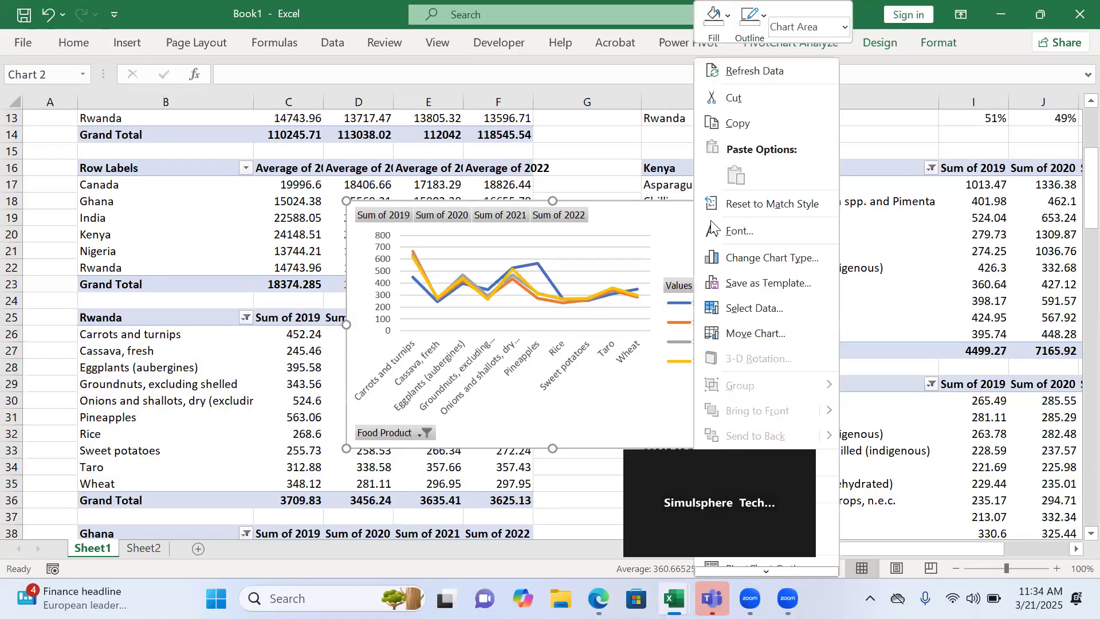
{"action": "left_click", "coordinate": [752, 333]}
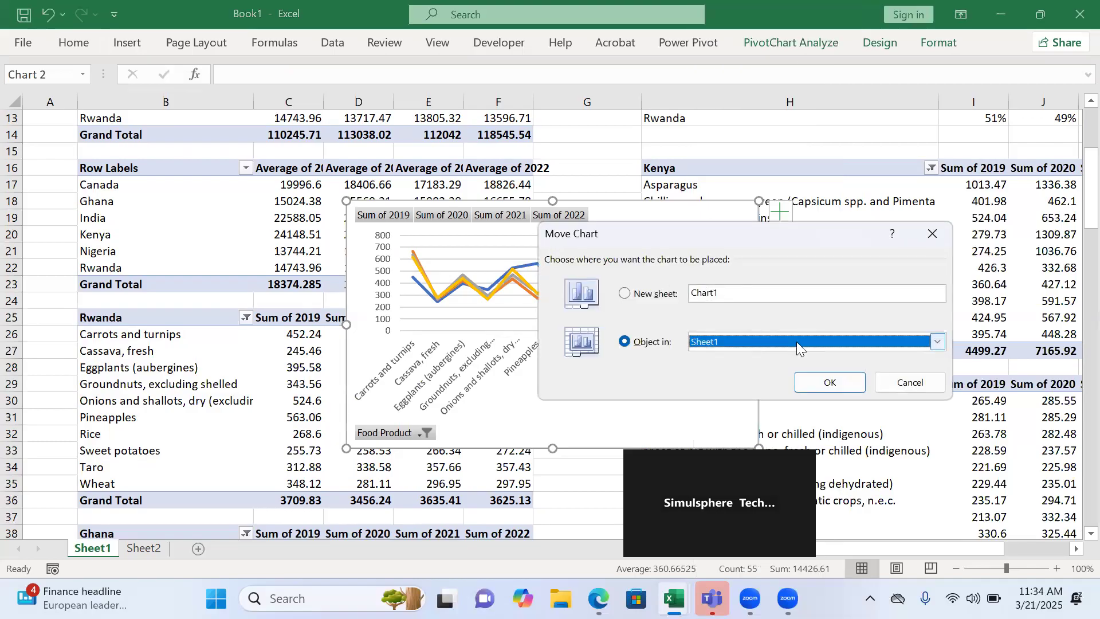
{"action": "left_click", "coordinate": [803, 341]}
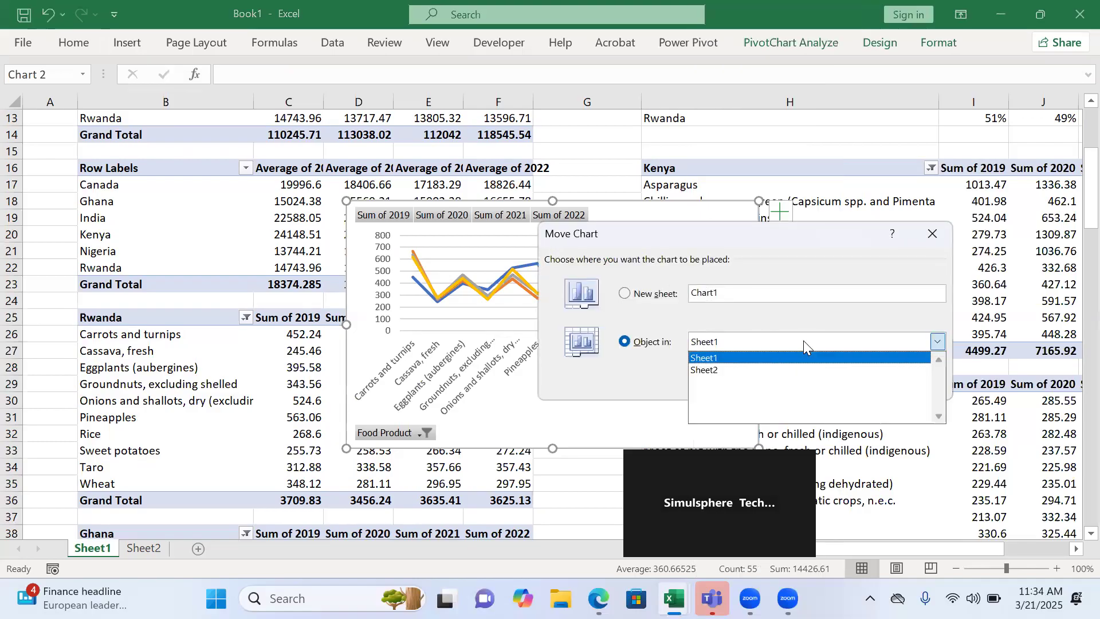
{"action": "left_click", "coordinate": [762, 370]}
{"action": "left_click", "coordinate": [825, 384]}
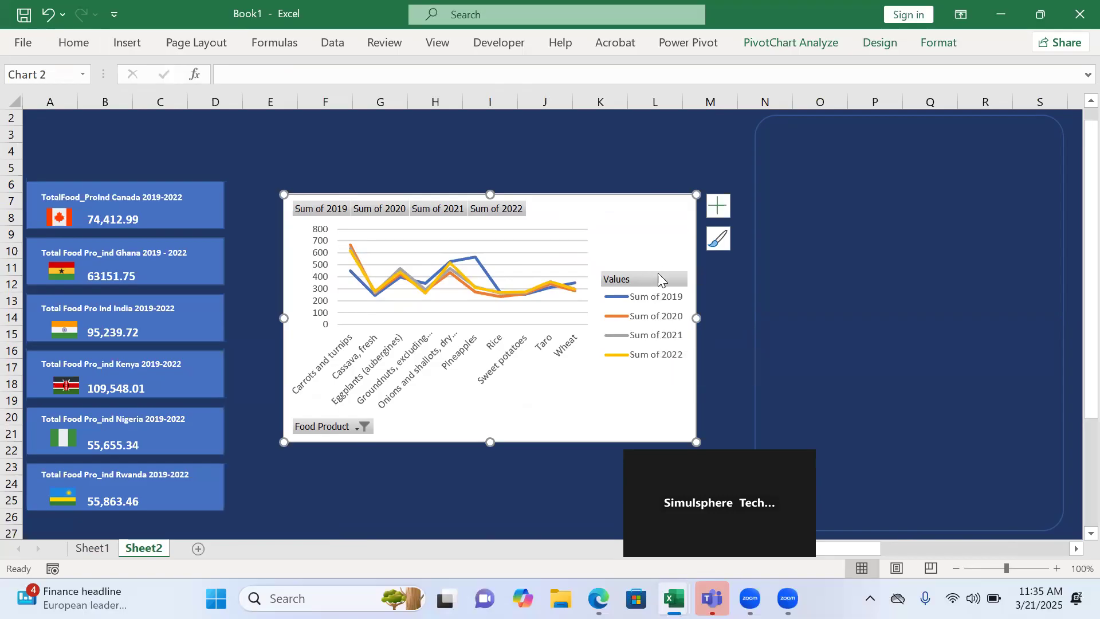
Remove the legend from the Rwanda chart and hide all of its field buttons.
{"action": "left_click", "coordinate": [713, 208]}
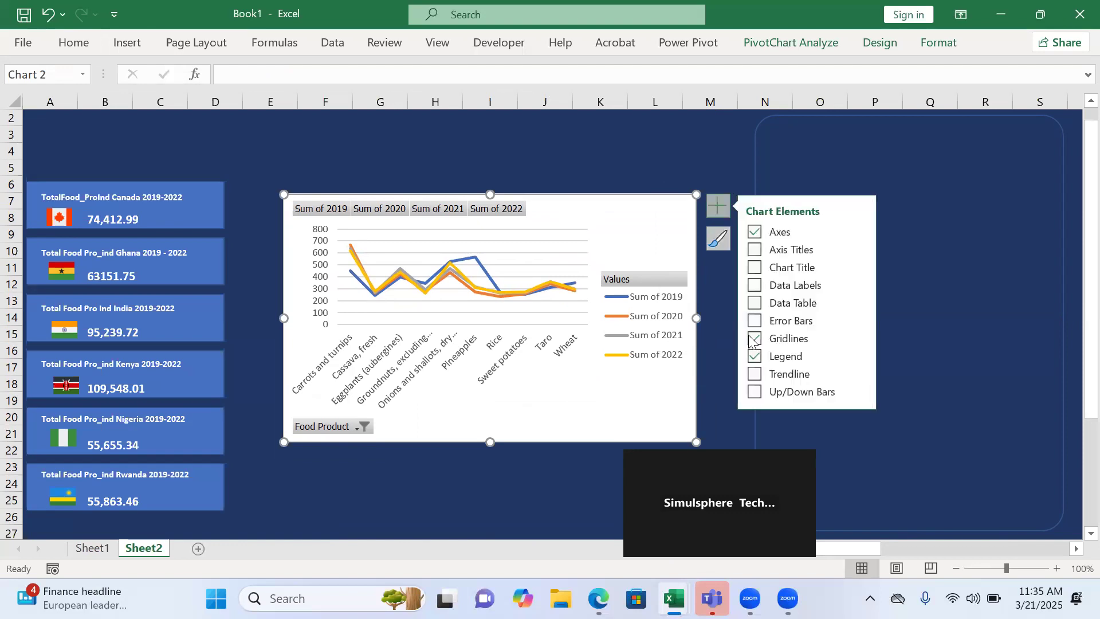
{"action": "left_click", "coordinate": [753, 358]}
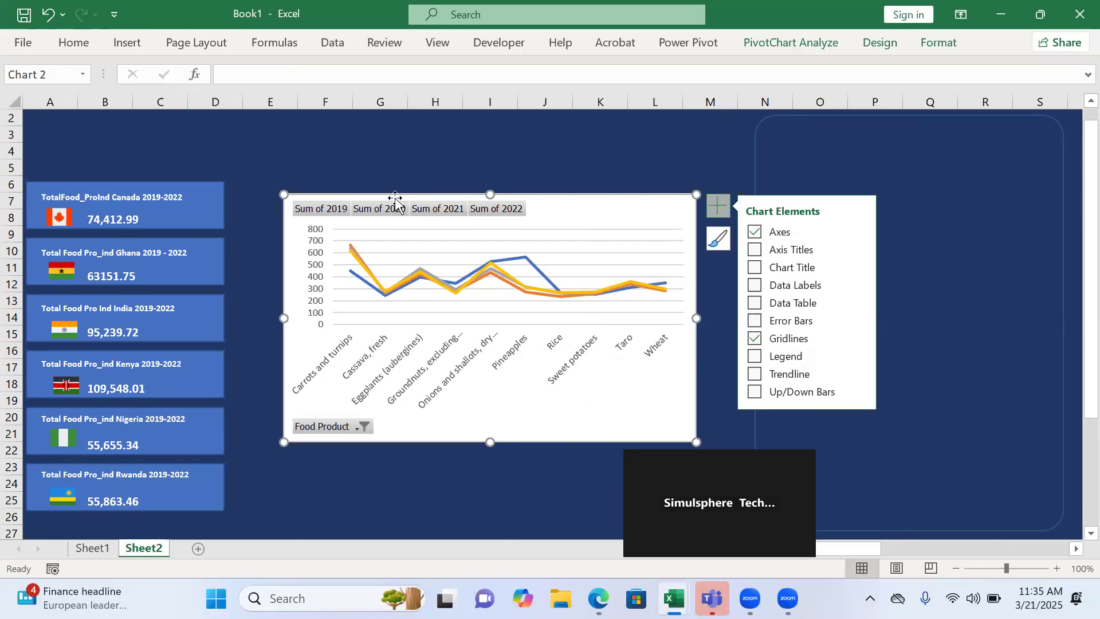
{"action": "right_click", "coordinate": [324, 210]}
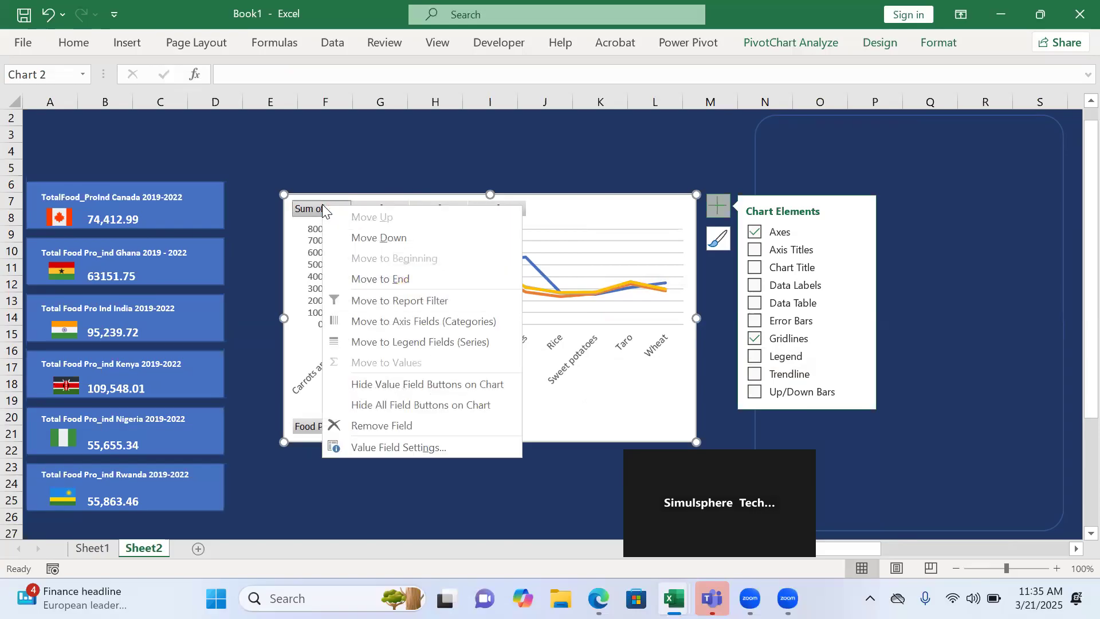
{"action": "left_click", "coordinate": [416, 404]}
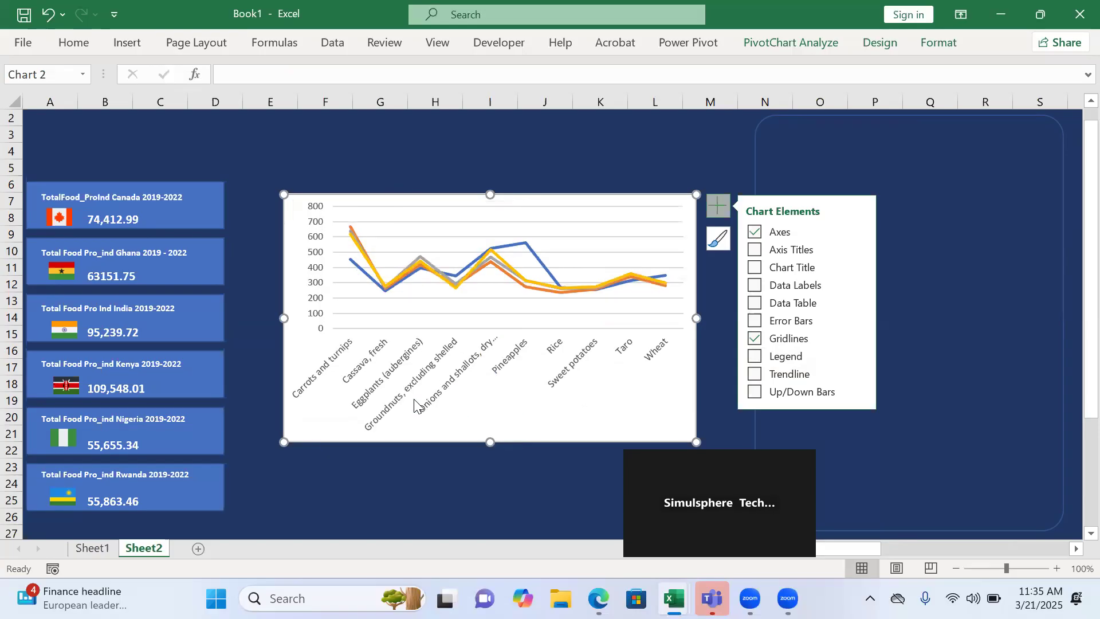
Set the Rwanda chart area's fill to No fill so the dashboard background shows through.
{"action": "right_click", "coordinate": [616, 401]}
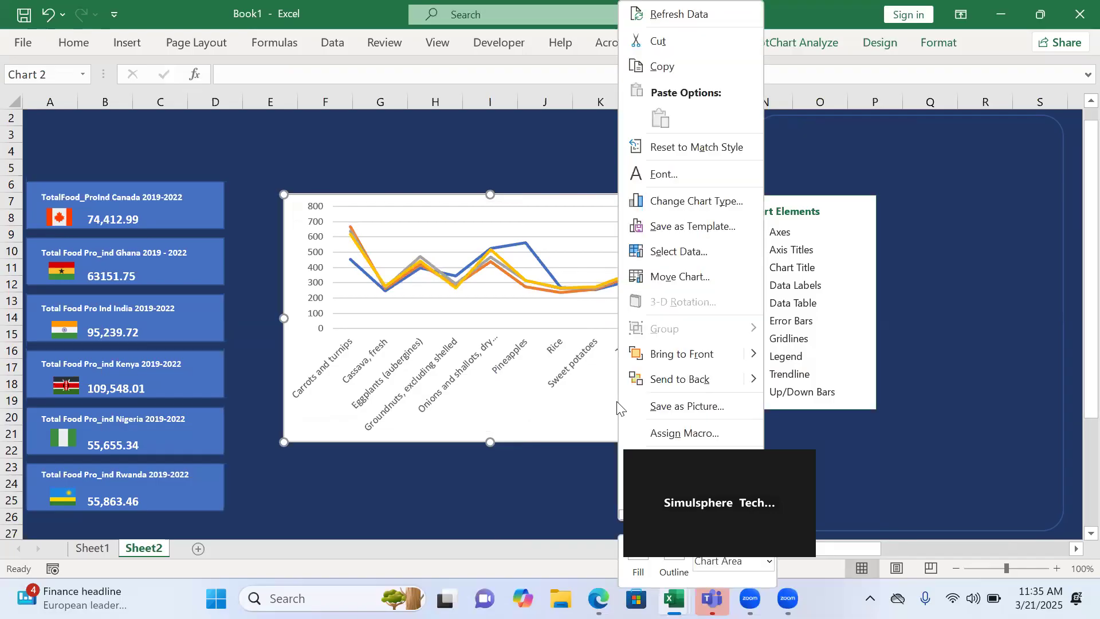
{"action": "left_click", "coordinate": [286, 282]}
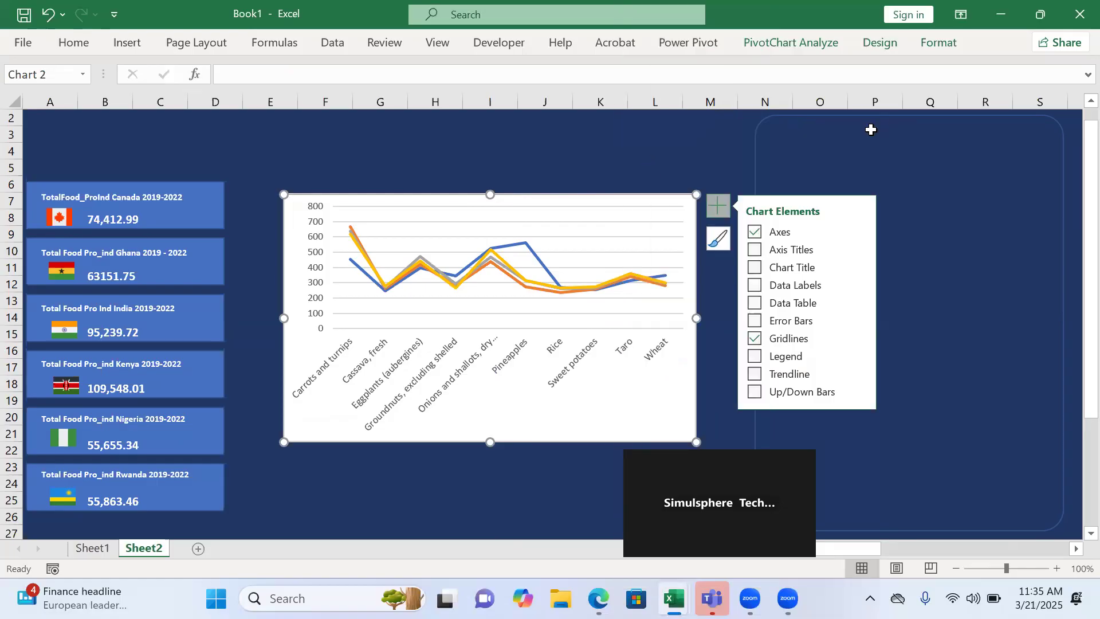
{"action": "left_click", "coordinate": [936, 45]}
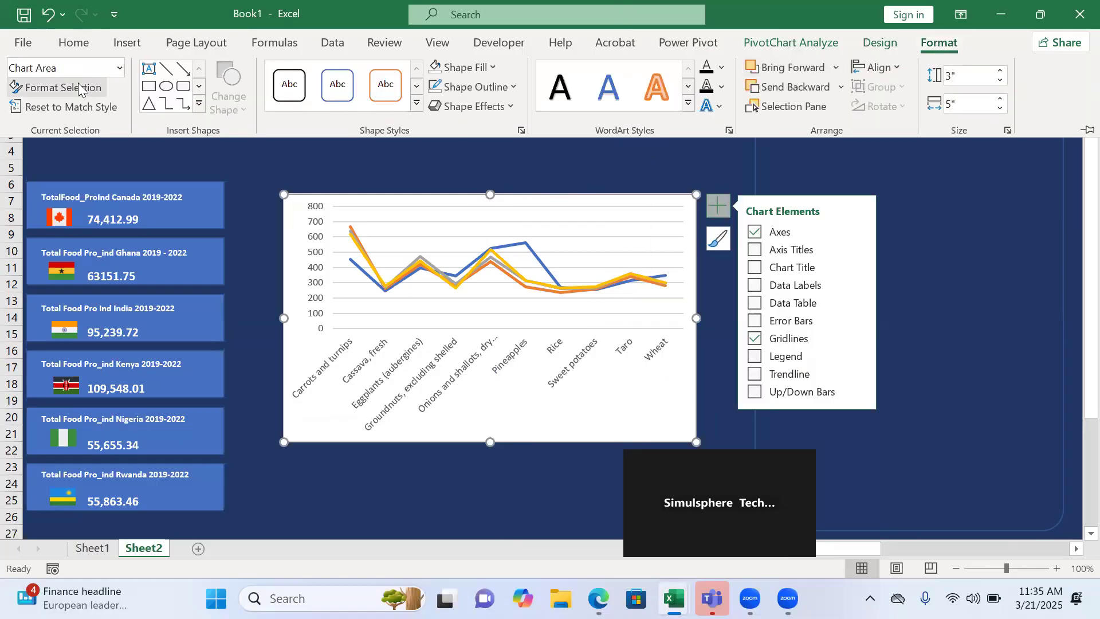
{"action": "left_click", "coordinate": [79, 88]}
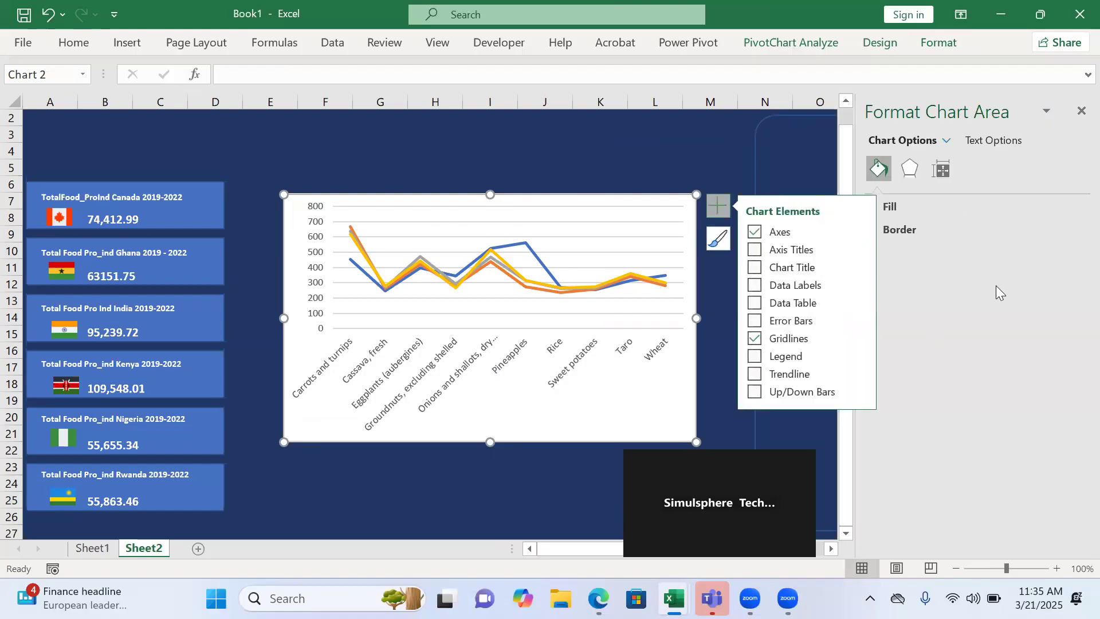
{"action": "left_click", "coordinate": [915, 210]}
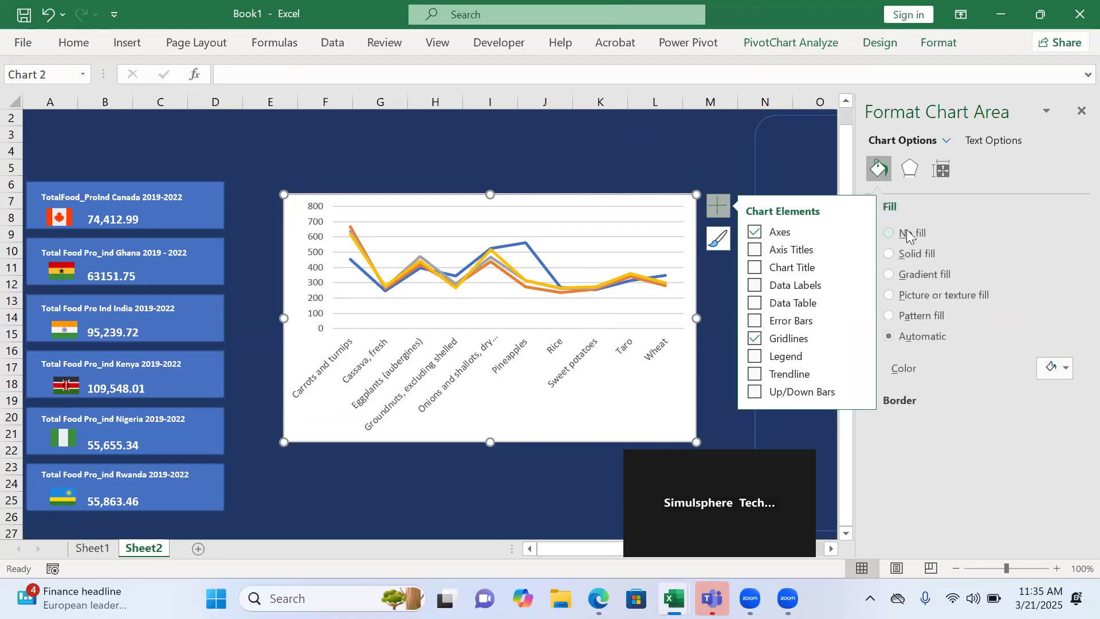
{"action": "left_click", "coordinate": [910, 234]}
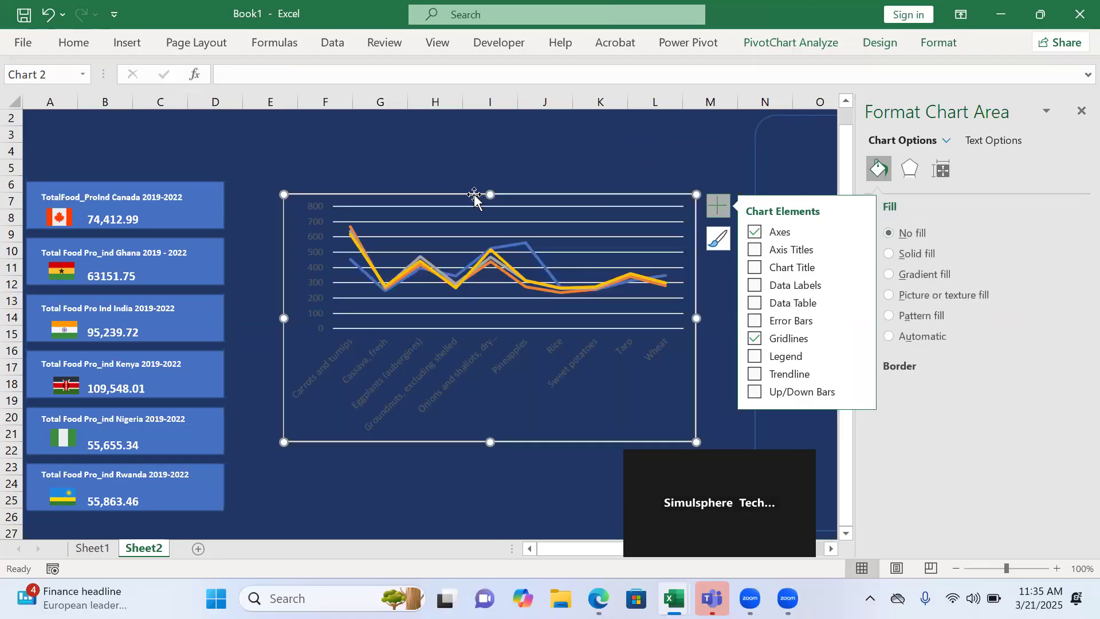
Make the Rwanda chart's major horizontal gridlines fully invisible by setting their line transparency to 100%.
{"action": "left_click", "coordinate": [539, 211]}
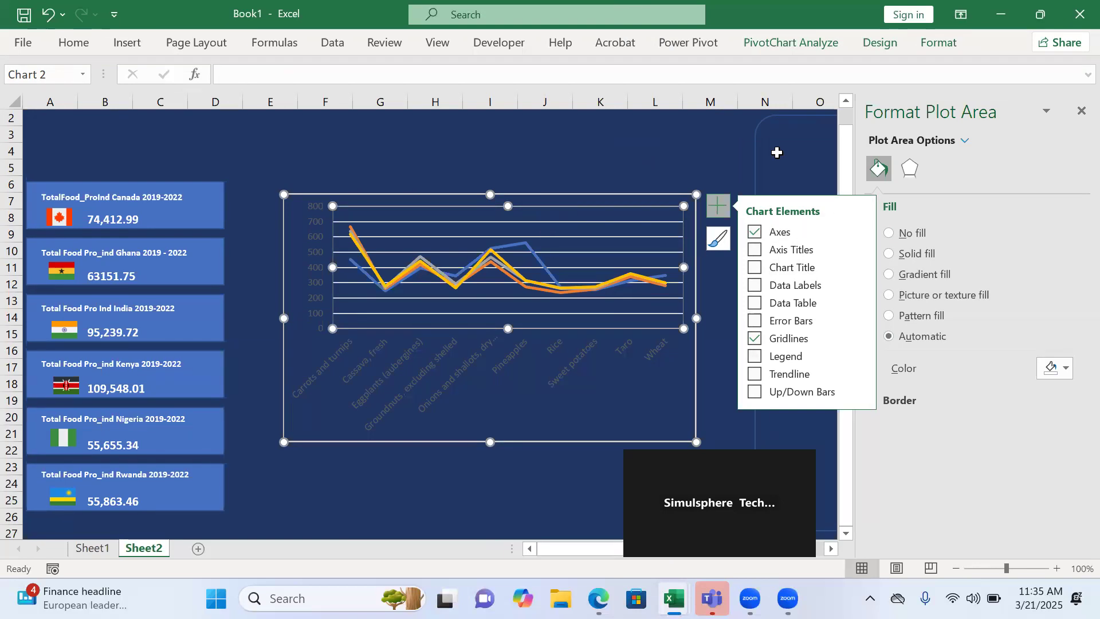
{"action": "left_click", "coordinate": [685, 150]}
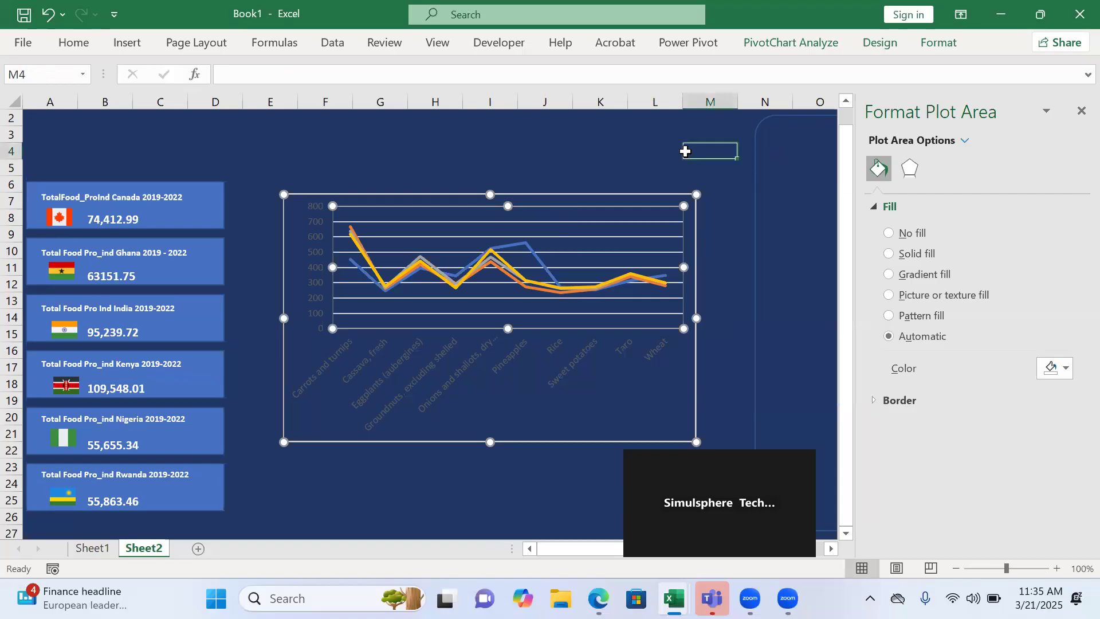
{"action": "left_click", "coordinate": [627, 227]}
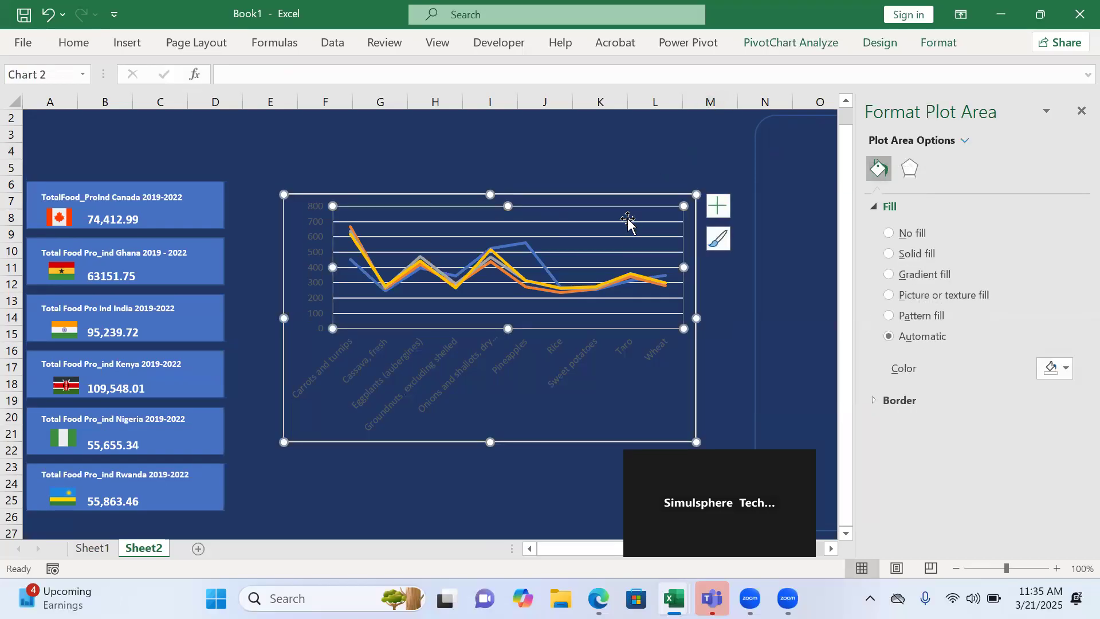
{"action": "left_click", "coordinate": [627, 222]}
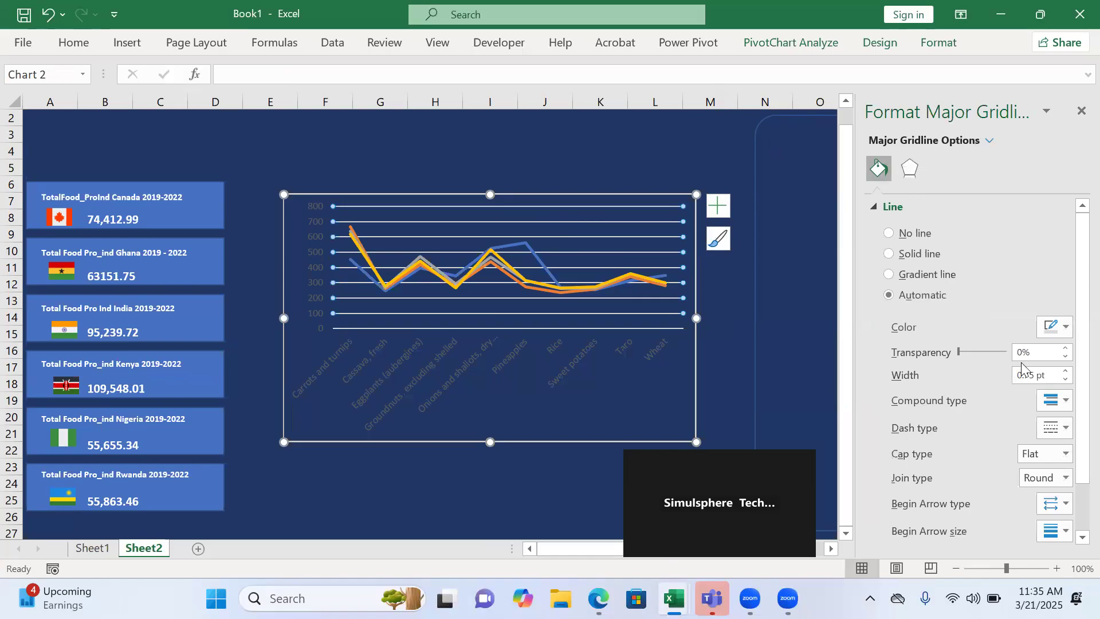
{"action": "left_click_drag", "start_coordinate": [957, 352], "coordinate": [1011, 353]}
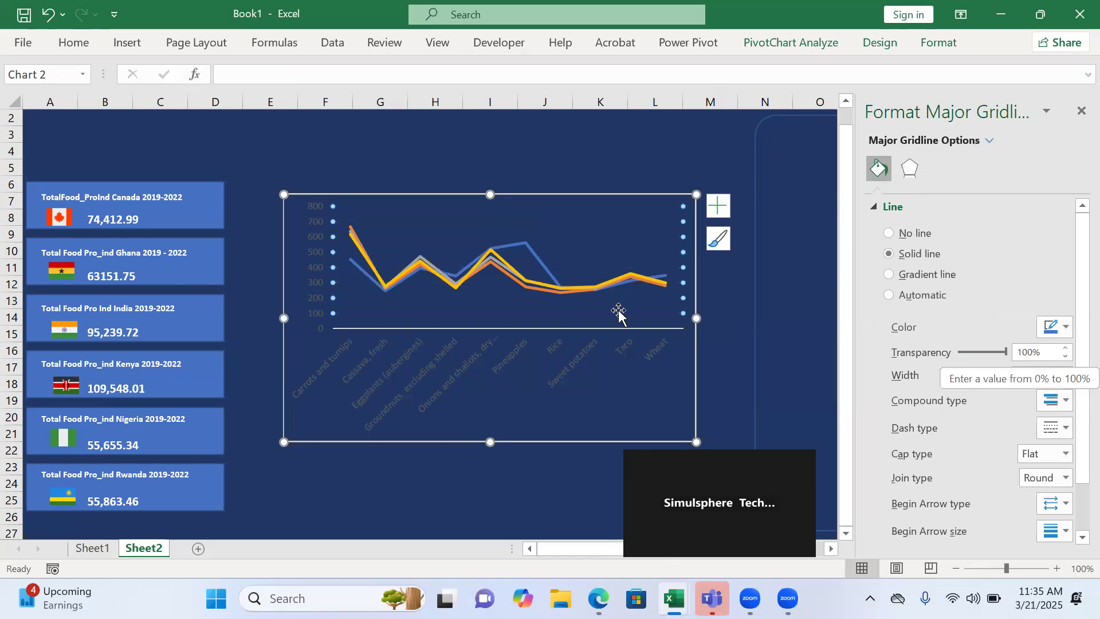
Format the Rwanda chart's food product axis labels with white text at font size 6.
{"action": "left_click", "coordinate": [574, 377]}
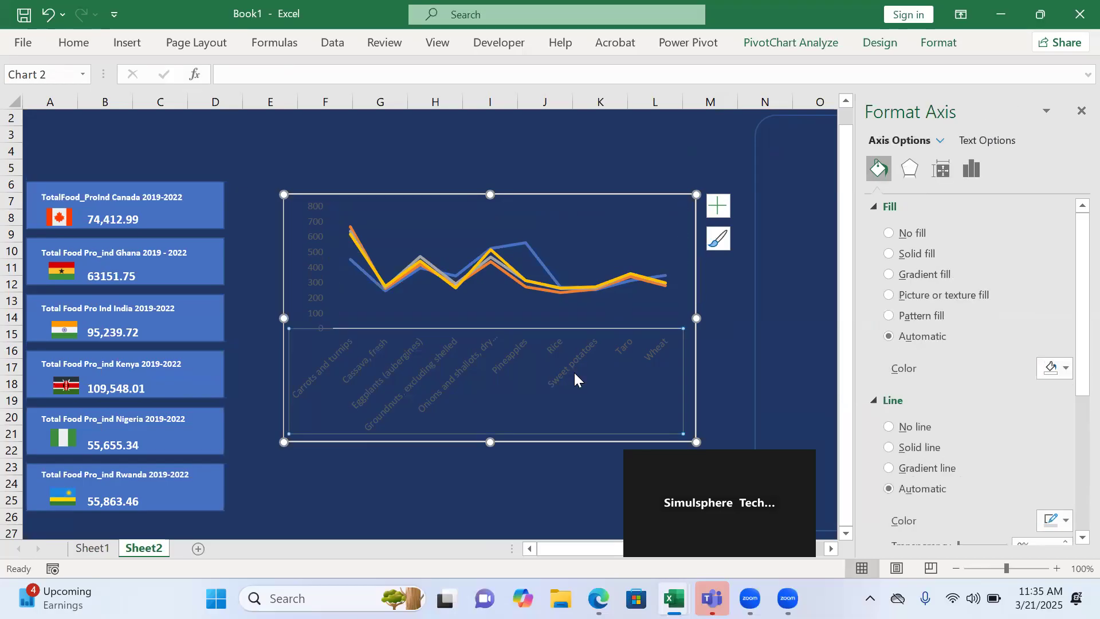
{"action": "left_click", "coordinate": [78, 52]}
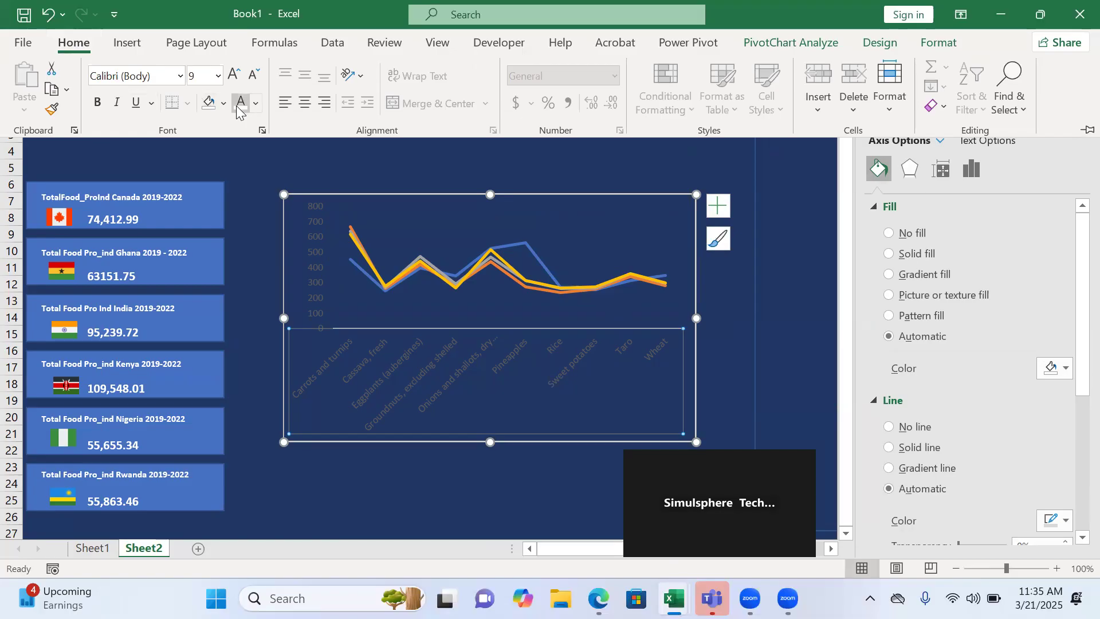
{"action": "left_click", "coordinate": [238, 108]}
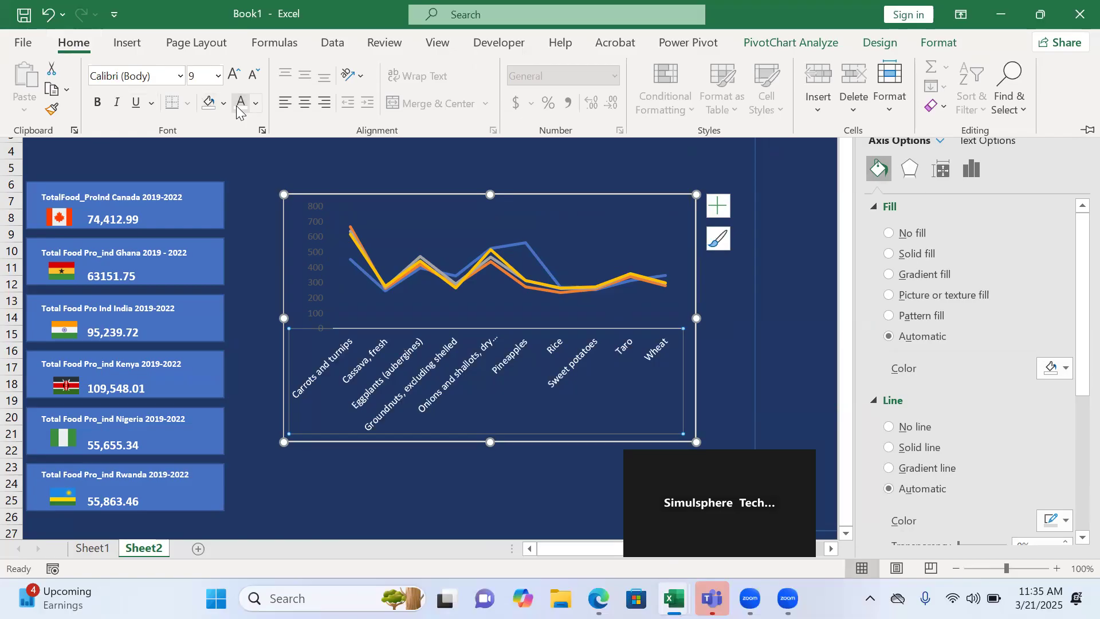
{"action": "left_click", "coordinate": [219, 79]}
{"action": "type", "text": "6"}
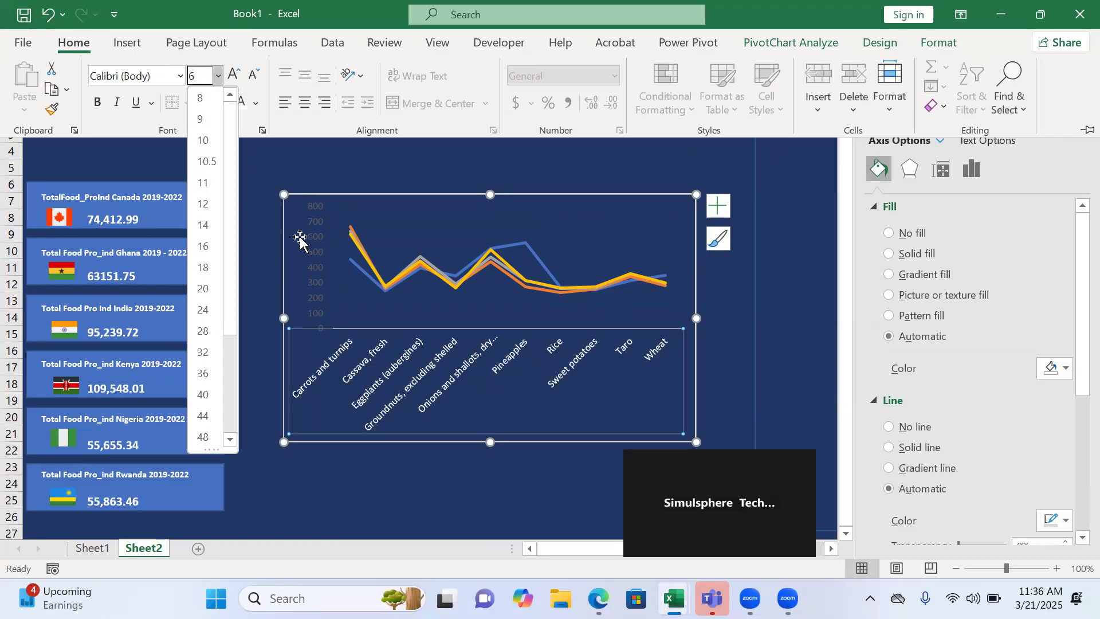
{"action": "key", "text": "Return"}
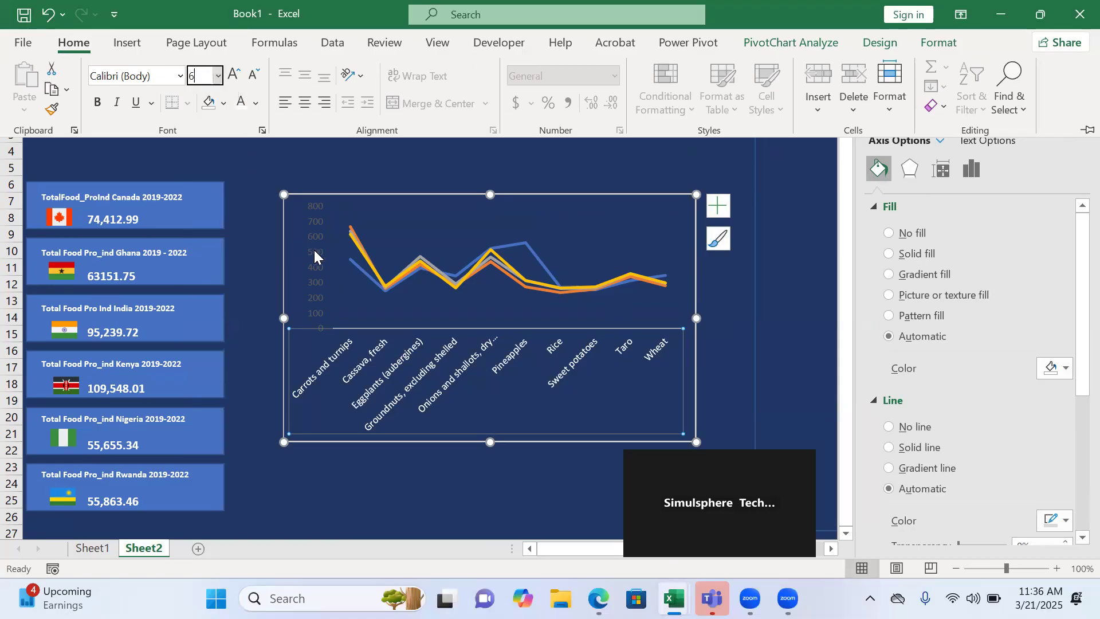
{"action": "key", "text": "Return"}
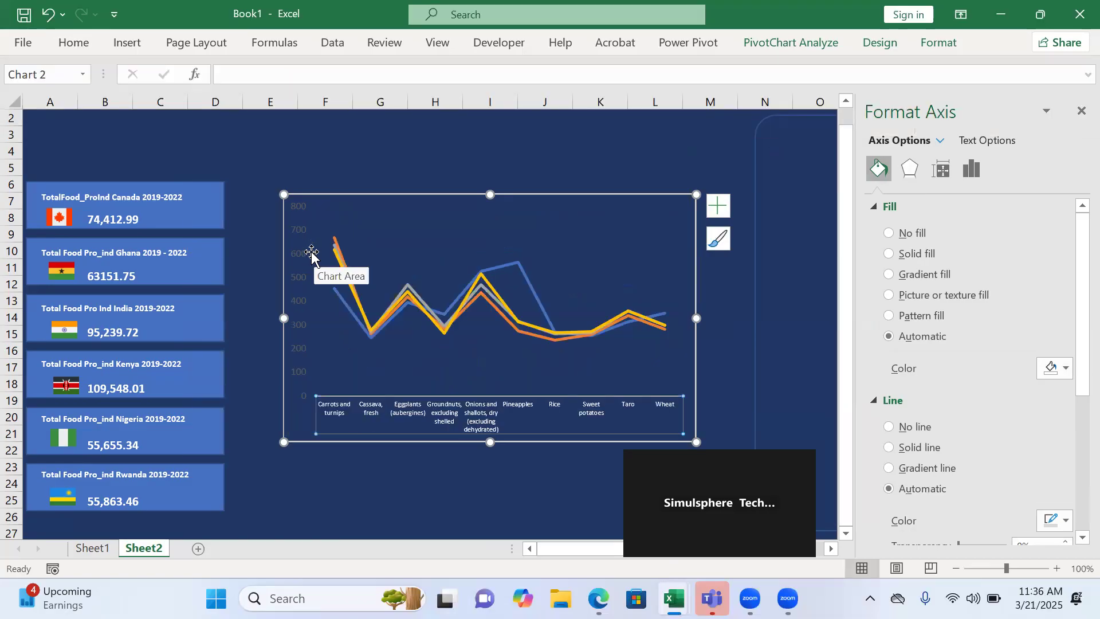
Format the Rwanda chart's vertical value axis labels with white text at font size 6.
{"action": "left_click", "coordinate": [310, 256]}
{"action": "left_click", "coordinate": [75, 44]}
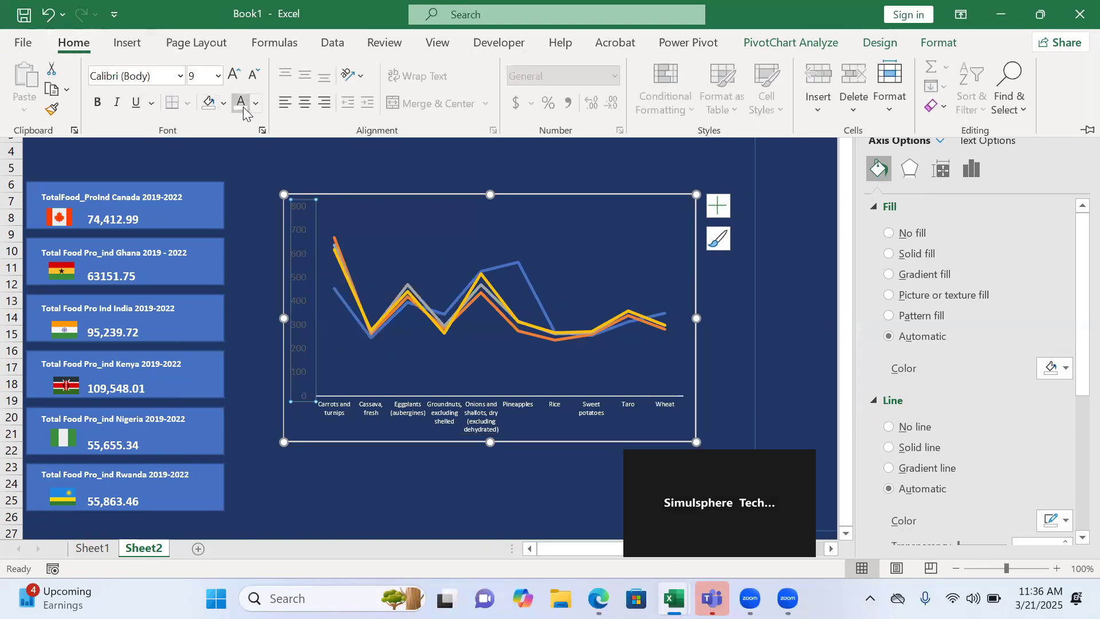
{"action": "left_click", "coordinate": [195, 75]}
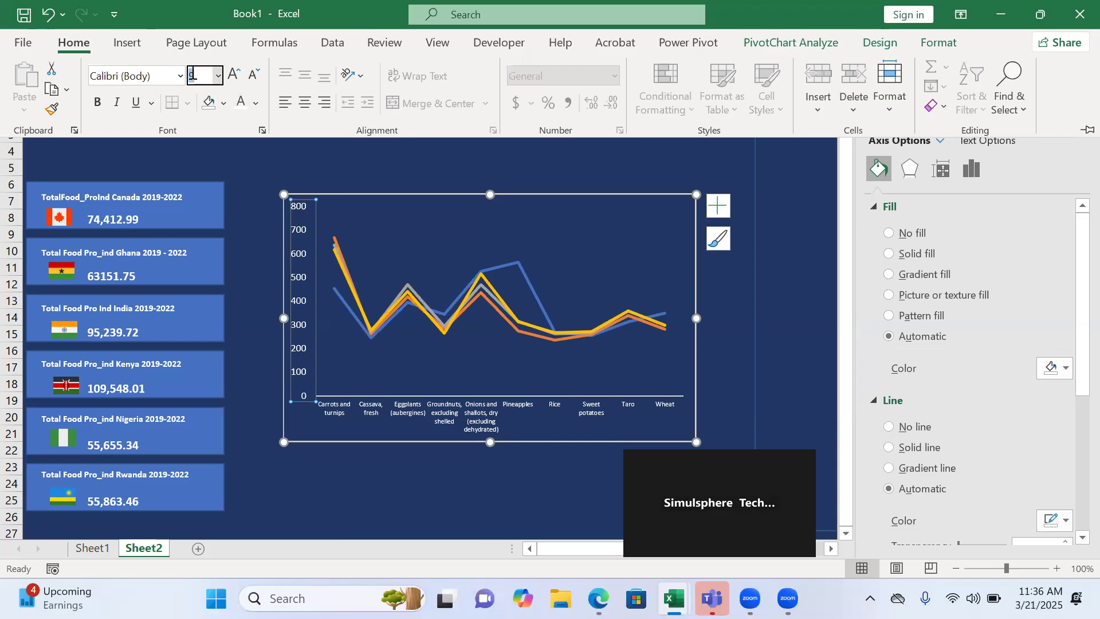
{"action": "type", "text": "6"}
{"action": "key", "text": "Return"}
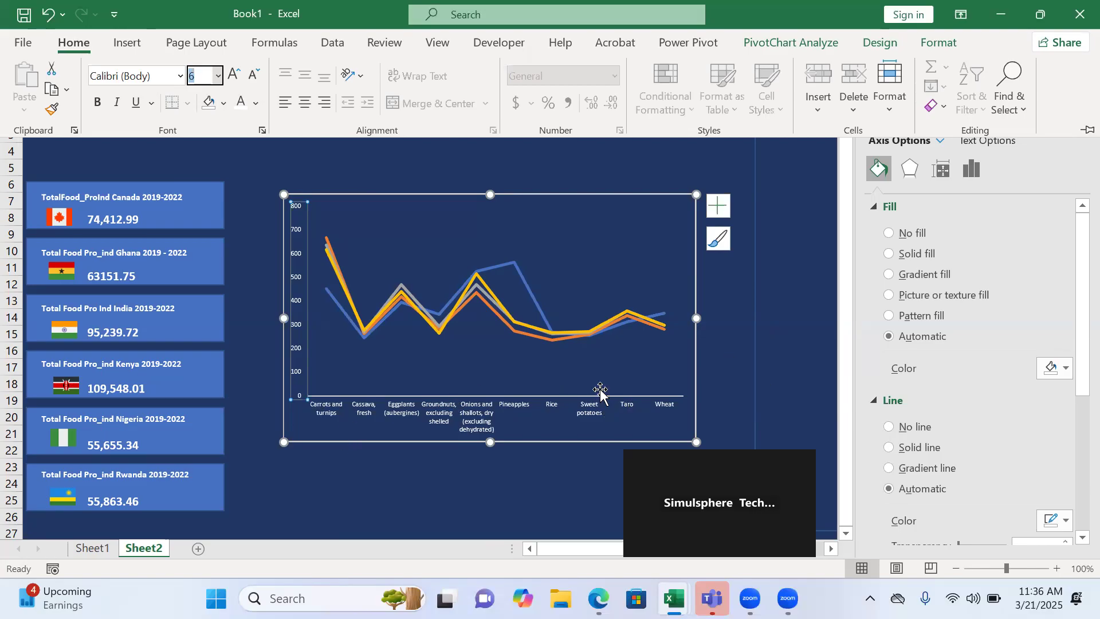
Set the minimum bound of the Rwanda chart's vertical axis to 50.
{"action": "left_click", "coordinate": [971, 169]}
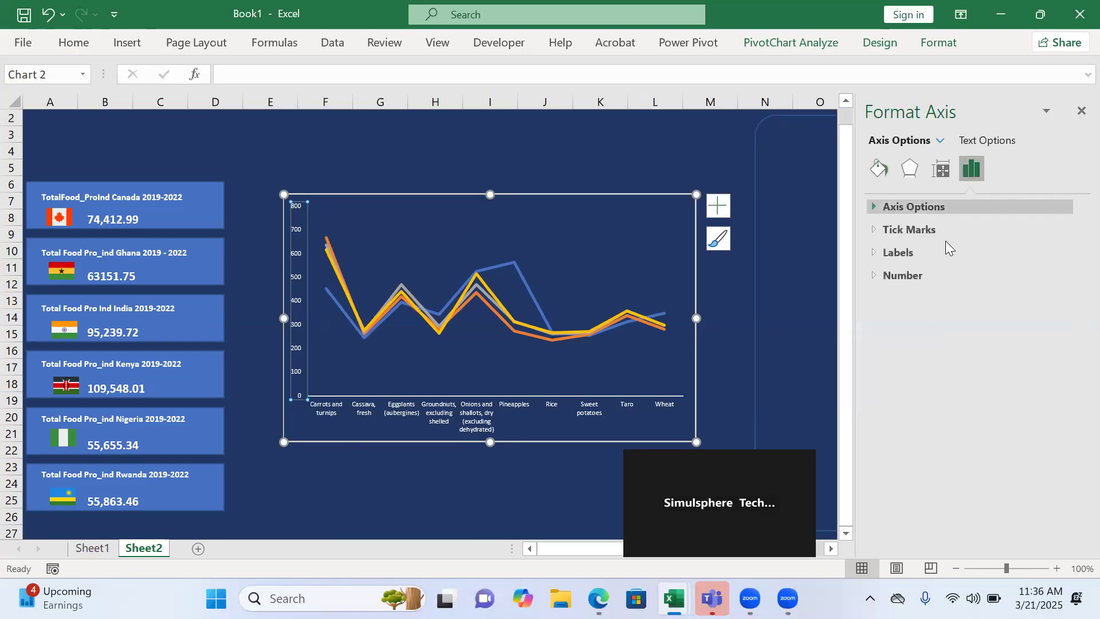
{"action": "left_click", "coordinate": [876, 207]}
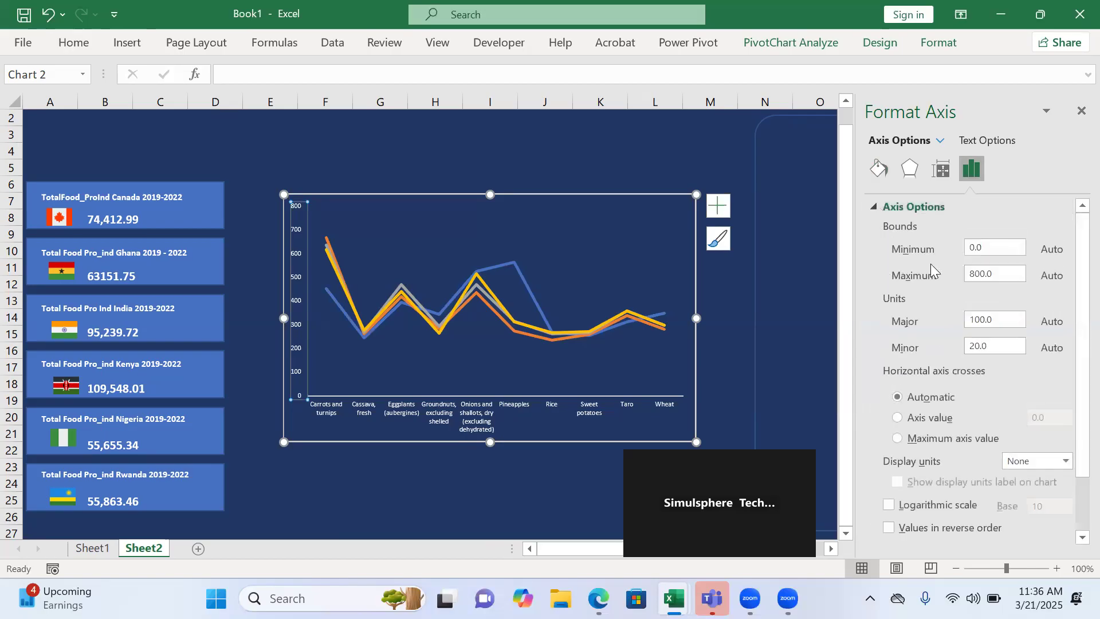
{"action": "left_click", "coordinate": [972, 248]}
{"action": "type", "text": "5"}
{"action": "key", "text": "Return"}
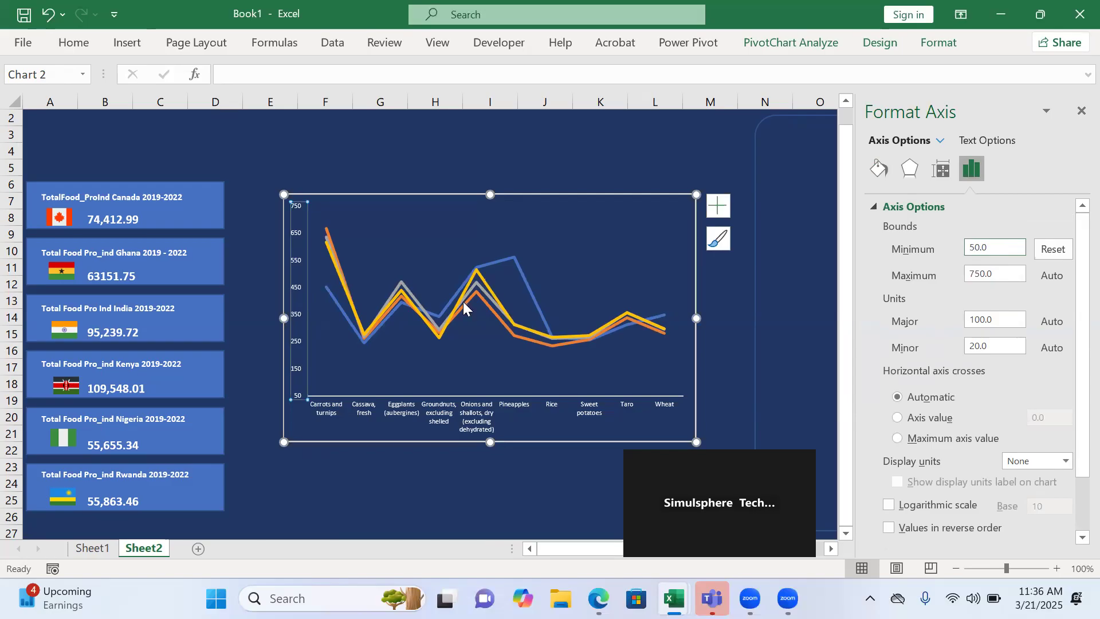
Recolor the yellow Sum of 2022 line in the Rwanda chart to the standard light blue.
{"action": "left_click", "coordinate": [327, 234]}
{"action": "left_click", "coordinate": [331, 257]}
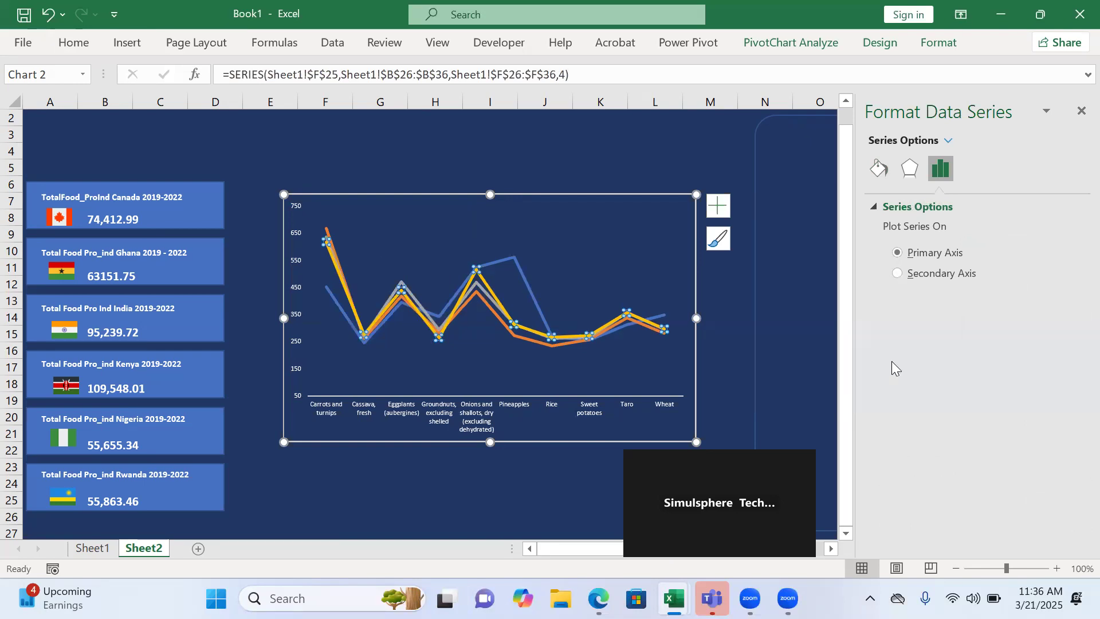
{"action": "left_click", "coordinate": [881, 174]}
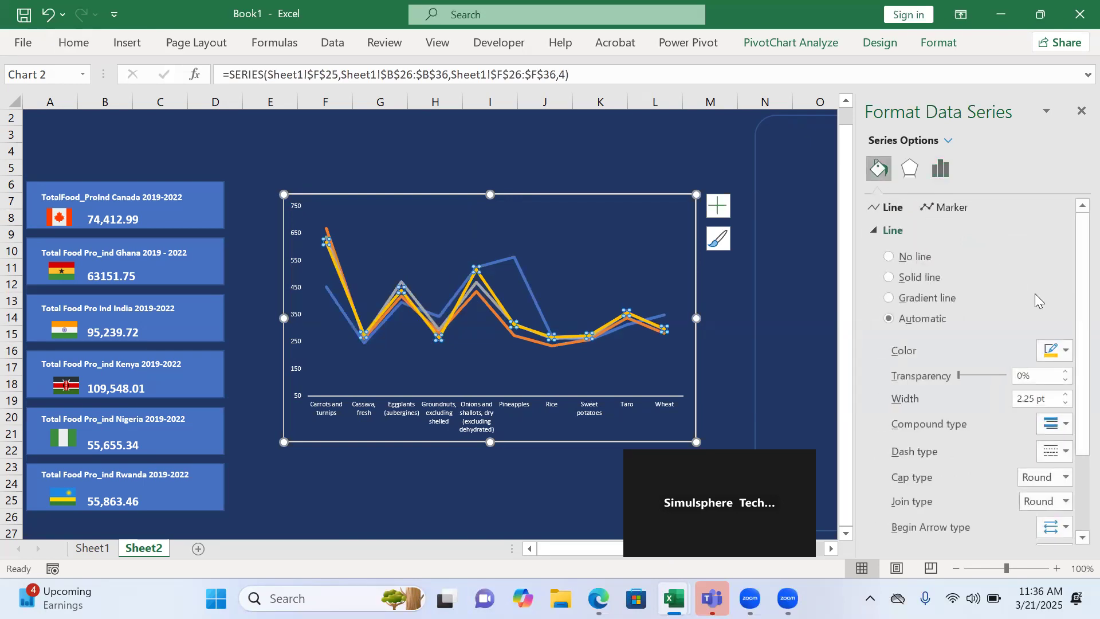
{"action": "left_click", "coordinate": [1065, 351]}
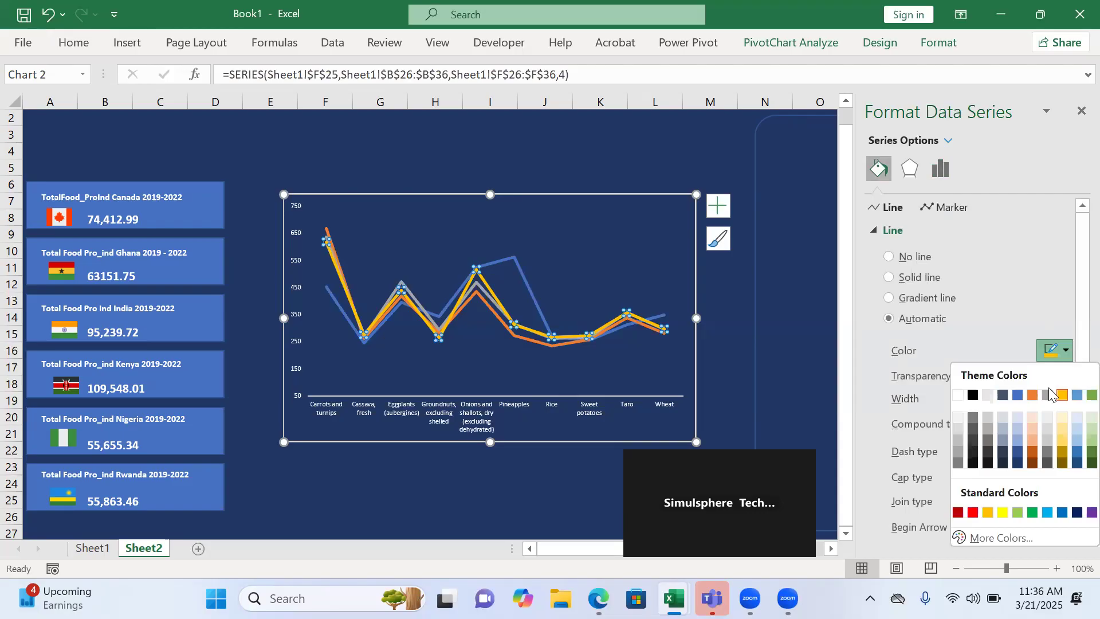
{"action": "left_click", "coordinate": [1047, 512]}
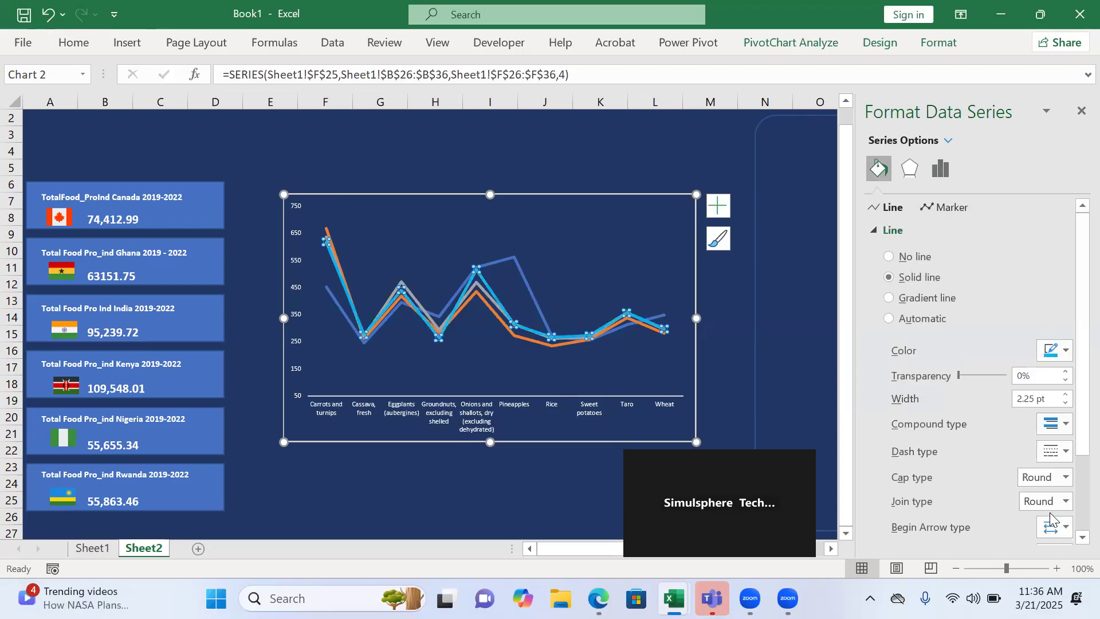
Thin the Rwanda chart's light blue line to a width of 1 pt.
{"action": "left_click", "coordinate": [525, 278]}
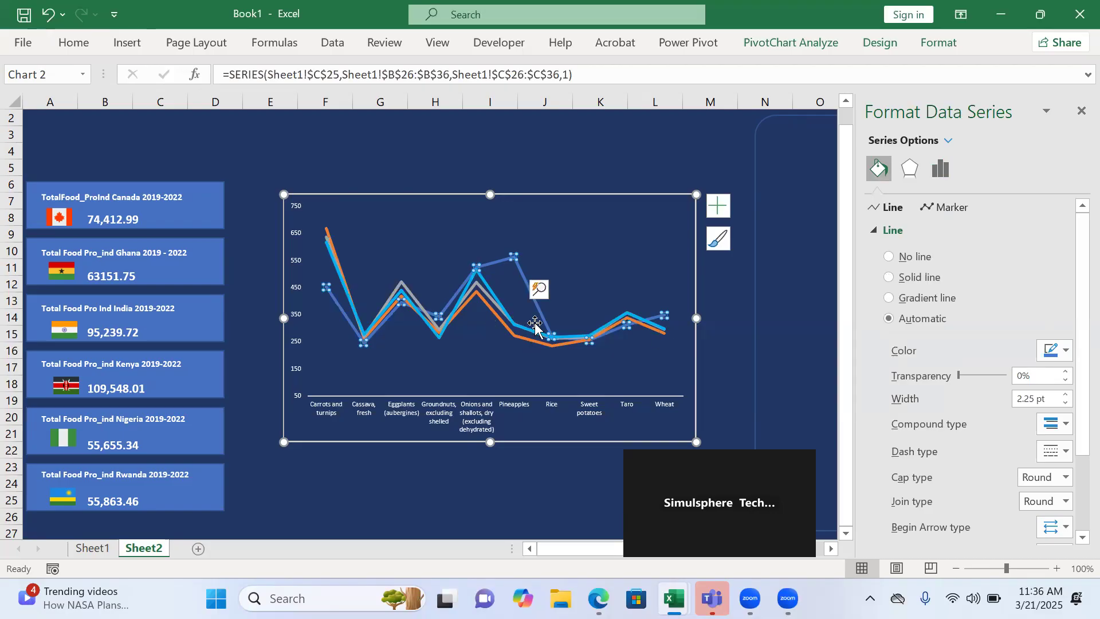
{"action": "left_click", "coordinate": [333, 264]}
{"action": "left_click", "coordinate": [1067, 404]}
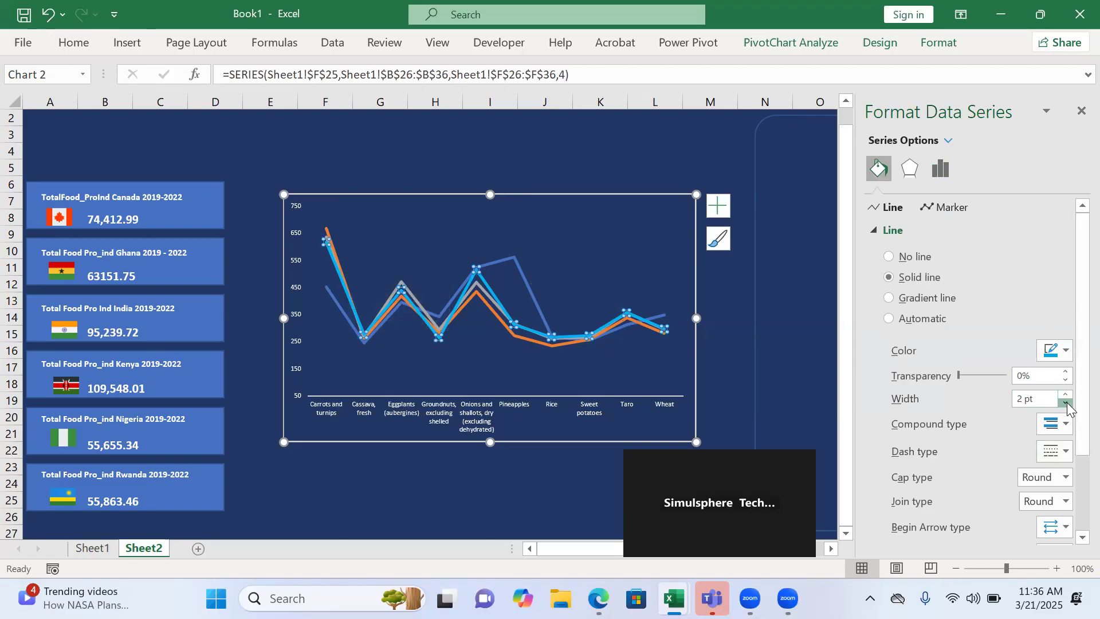
{"action": "left_click", "coordinate": [1067, 404]}
{"action": "left_click", "coordinate": [1066, 404]}
{"action": "left_click", "coordinate": [1066, 404]}
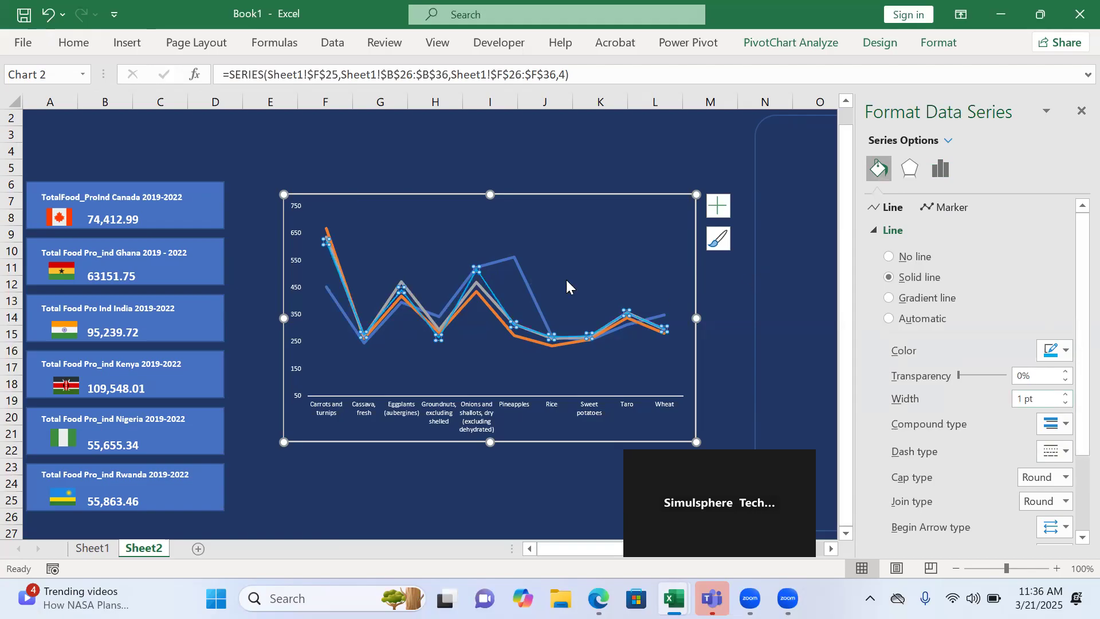
Recolor the Rwanda chart's gray line to a darker theme blue with 62% transparency.
{"action": "left_click", "coordinate": [474, 285]}
{"action": "left_click", "coordinate": [475, 285]}
{"action": "left_click", "coordinate": [1065, 351]}
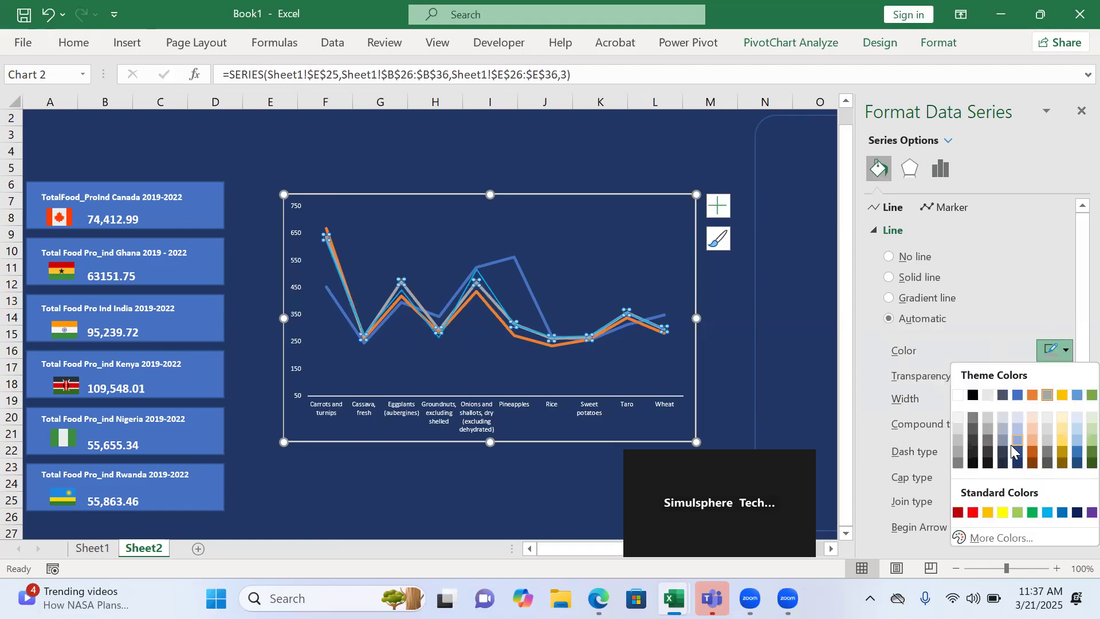
{"action": "left_click", "coordinate": [1017, 454]}
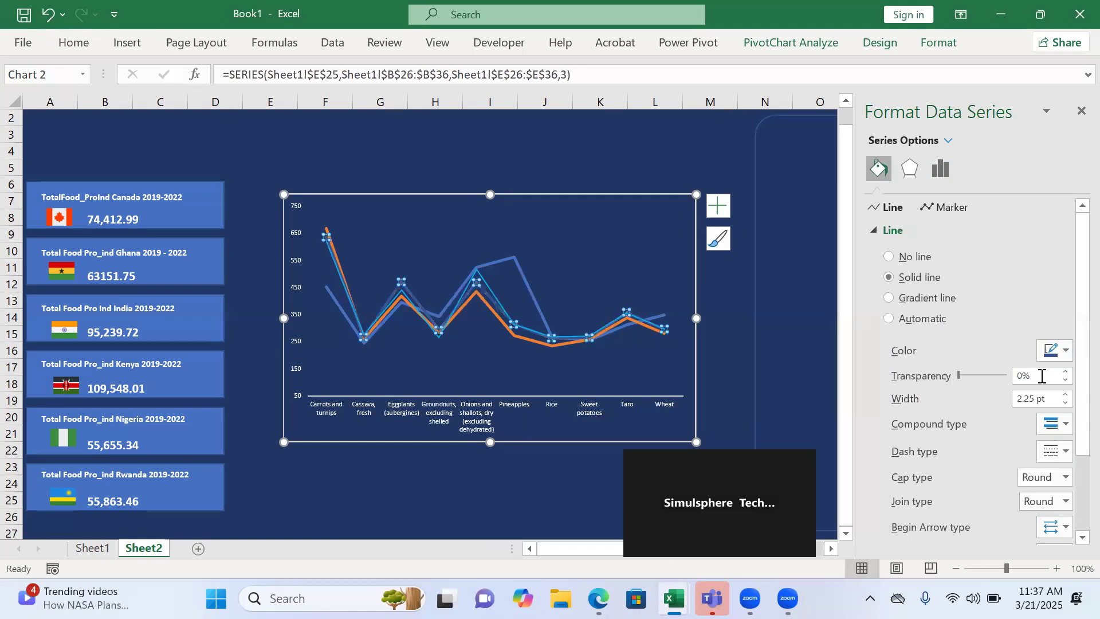
{"action": "left_click_drag", "start_coordinate": [960, 375], "coordinate": [990, 379]}
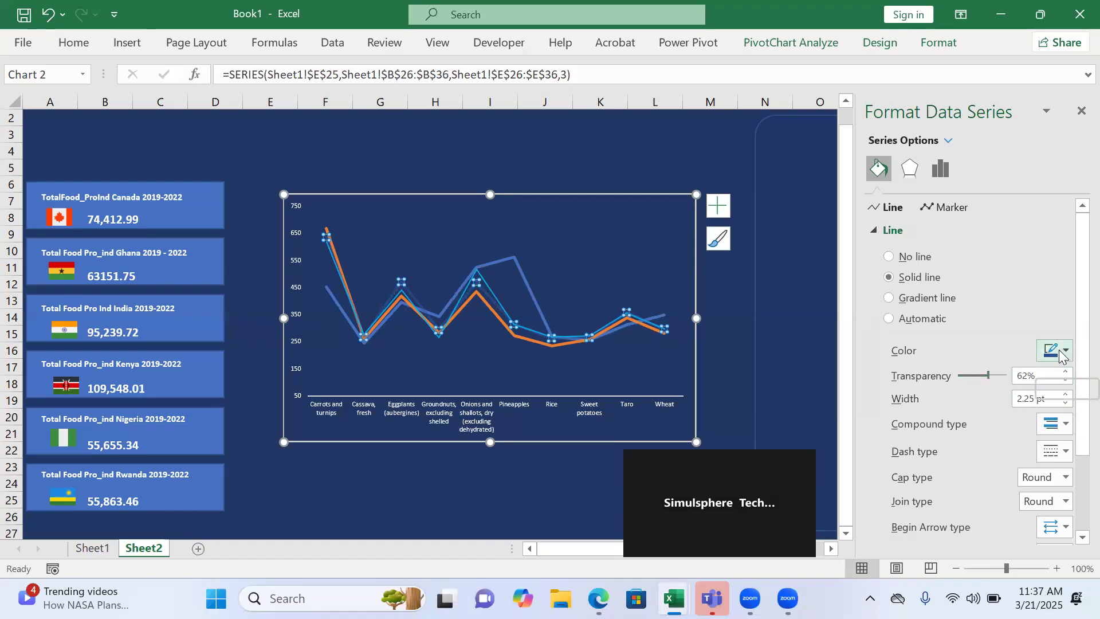
Set the width of the recolored, formerly gray line in the Rwanda chart to 1 pt.
{"action": "left_click", "coordinate": [1064, 403]}
{"action": "left_click", "coordinate": [1063, 404]}
{"action": "left_click", "coordinate": [1064, 404]}
{"action": "left_click", "coordinate": [1063, 404]}
{"action": "left_click", "coordinate": [1064, 403]}
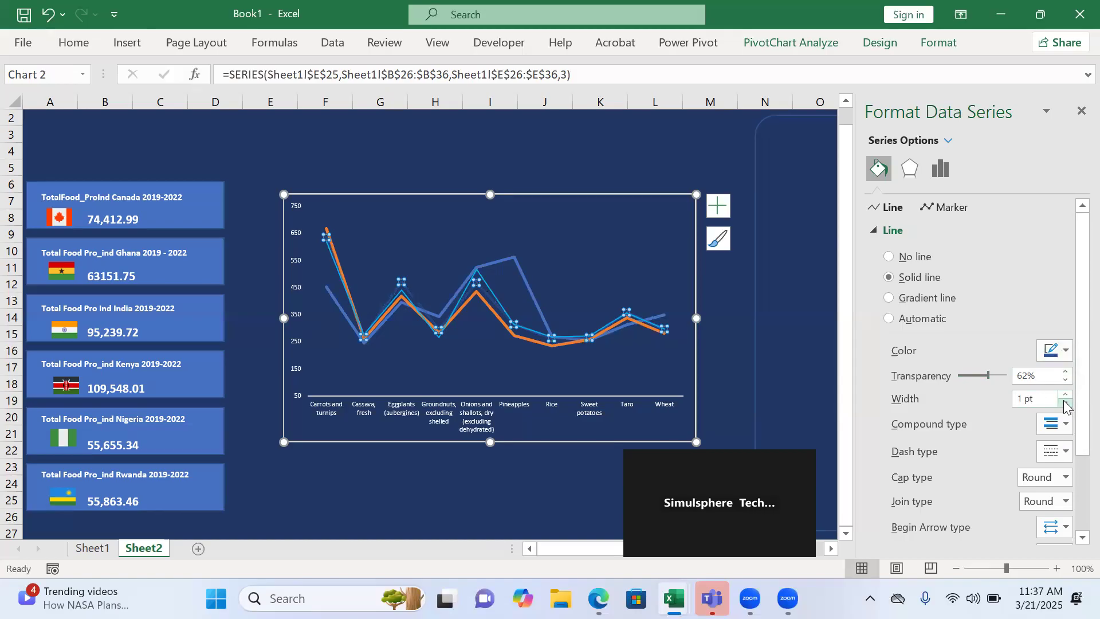
Recolor the Rwanda chart's orange line to a darker theme blue.
{"action": "left_click", "coordinate": [480, 301]}
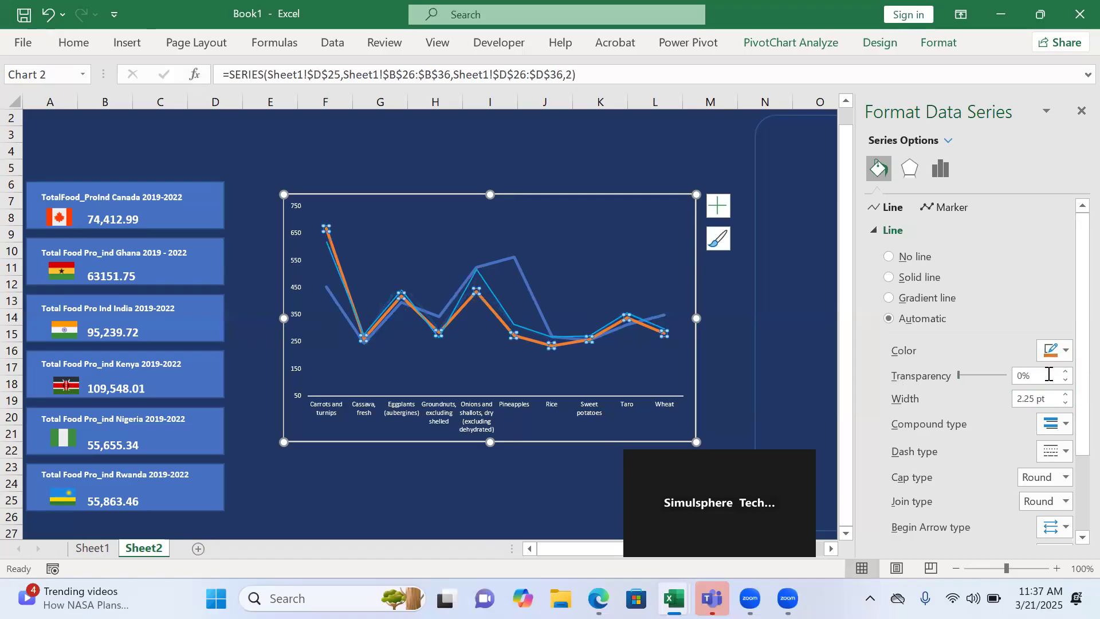
{"action": "left_click", "coordinate": [1064, 352]}
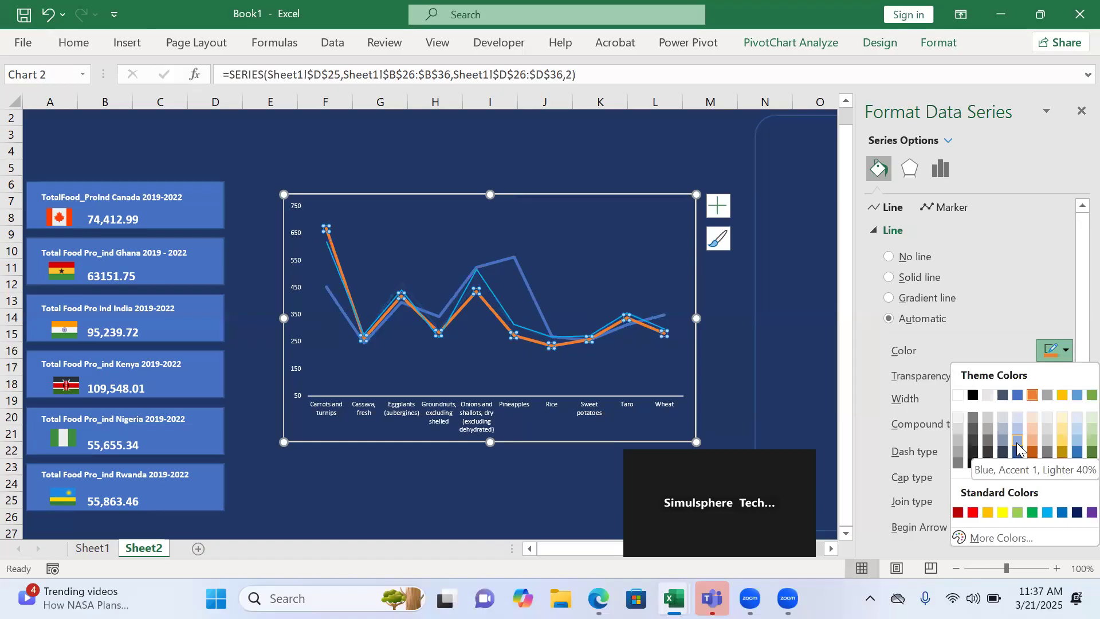
{"action": "left_click", "coordinate": [1017, 447]}
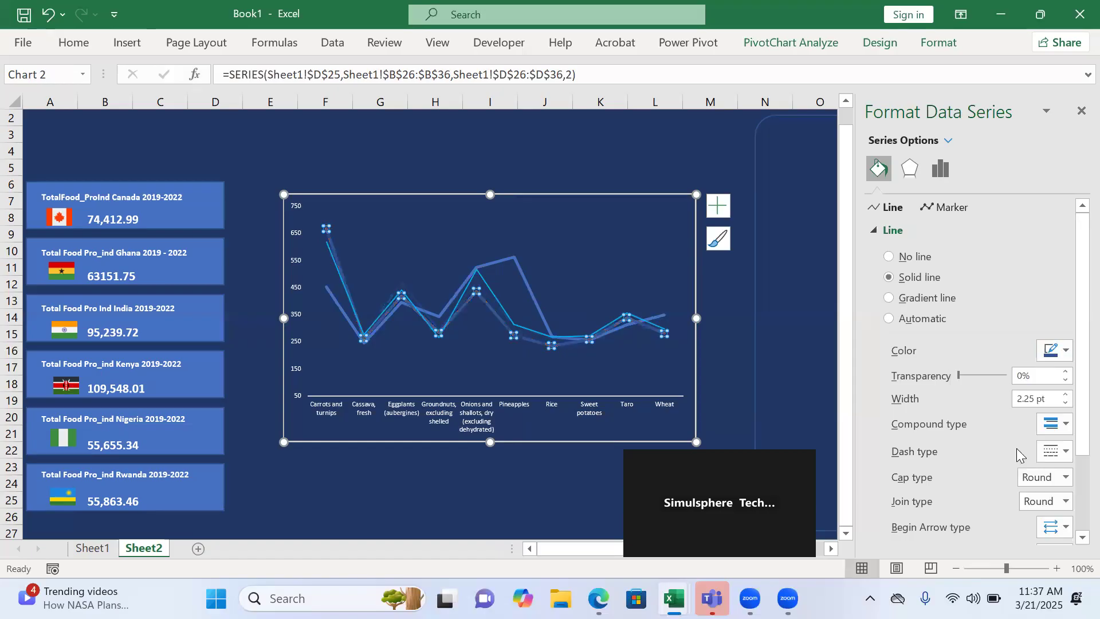
Set the formerly orange line's width to 1 pt and its transparency to 65%.
{"action": "left_click", "coordinate": [1066, 404]}
{"action": "left_click", "coordinate": [1065, 403]}
{"action": "left_click", "coordinate": [1066, 403]}
{"action": "left_click", "coordinate": [1066, 403]}
{"action": "left_click", "coordinate": [1066, 403]}
{"action": "left_click_drag", "start_coordinate": [959, 377], "coordinate": [989, 382]}
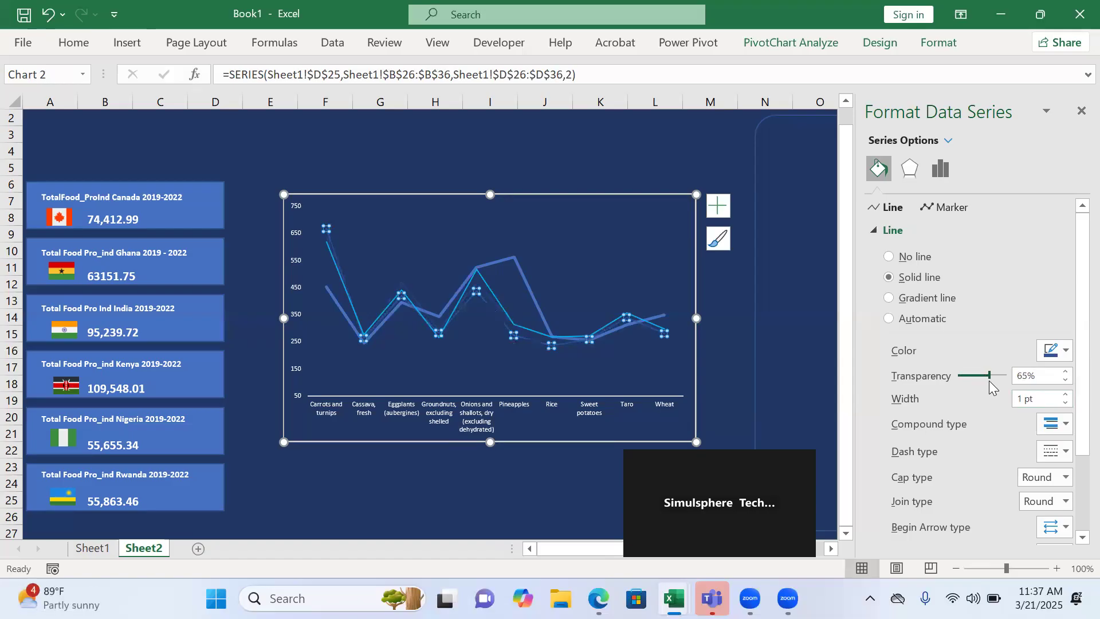
Thin the Rwanda chart's remaining thick blue line to match the others and make it partly transparent.
{"action": "left_click", "coordinate": [524, 280]}
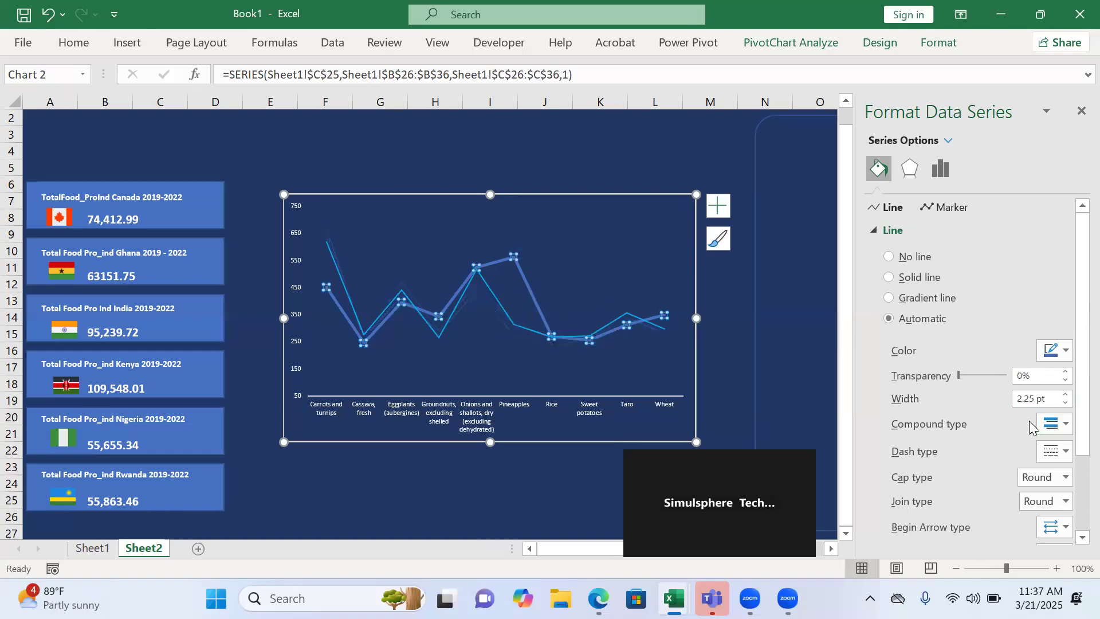
{"action": "left_click", "coordinate": [1065, 404]}
{"action": "left_click", "coordinate": [1065, 404]}
{"action": "left_click", "coordinate": [1066, 404]}
{"action": "left_click", "coordinate": [1066, 404]}
{"action": "left_click", "coordinate": [1066, 404]}
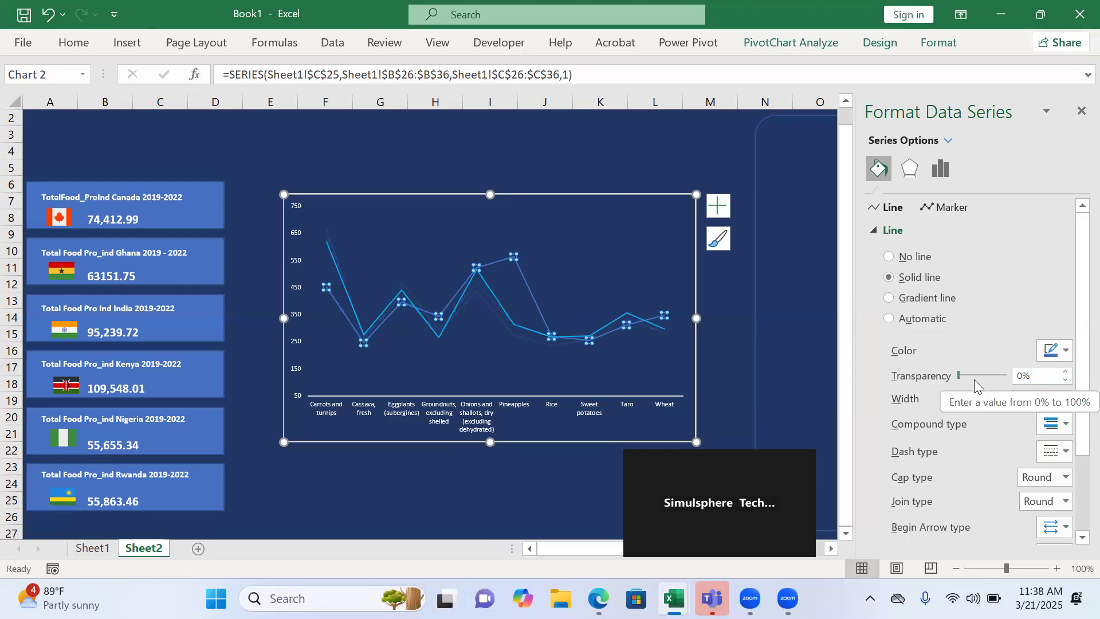
{"action": "left_click_drag", "start_coordinate": [959, 379], "coordinate": [981, 379]}
Remove the border line around the Rwanda chart area and close the formatting pane.
{"action": "left_click", "coordinate": [532, 181]}
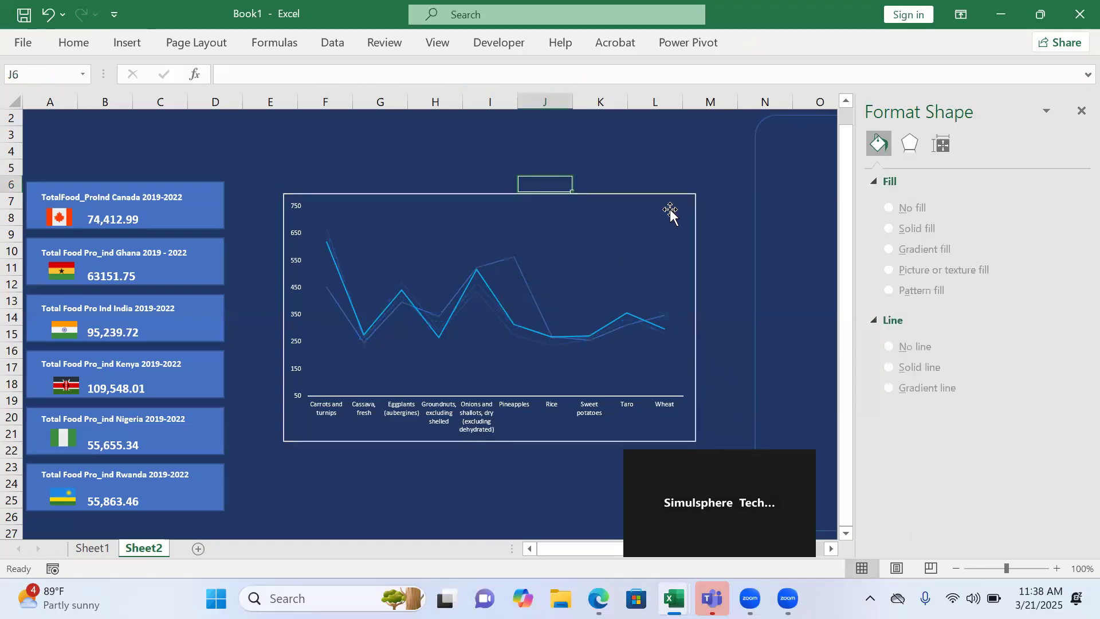
{"action": "left_click", "coordinate": [695, 195]}
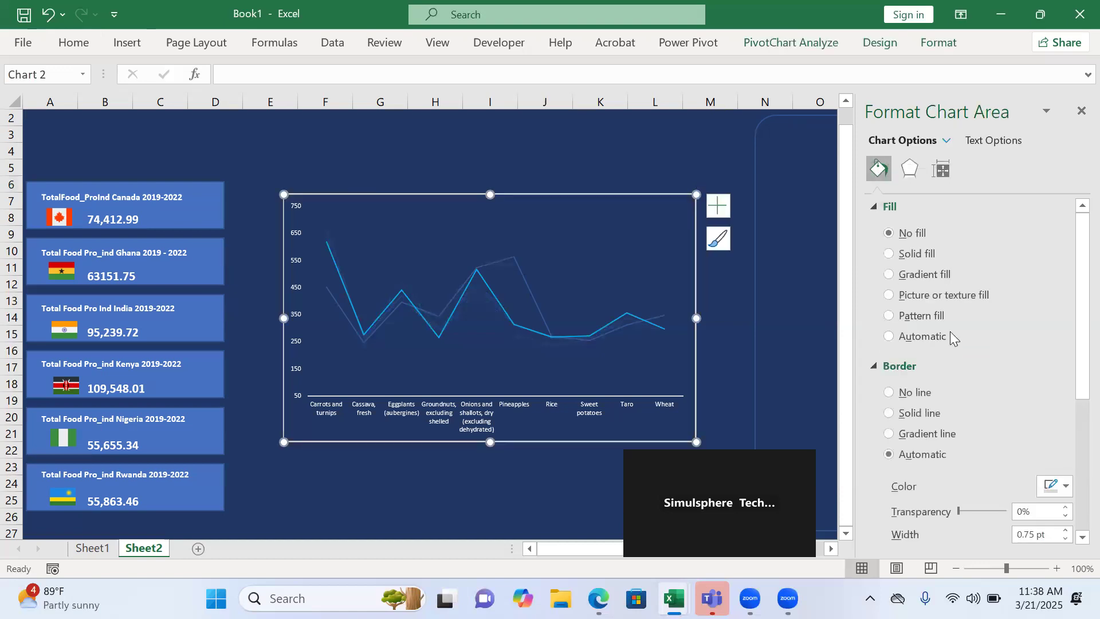
{"action": "left_click", "coordinate": [890, 393]}
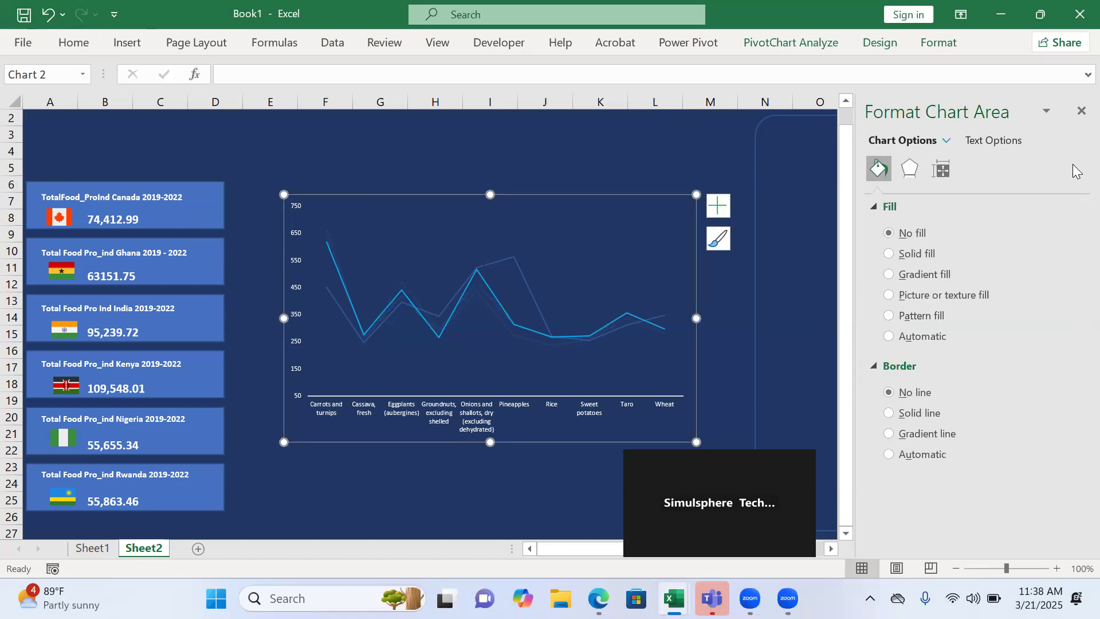
{"action": "left_click", "coordinate": [1081, 111]}
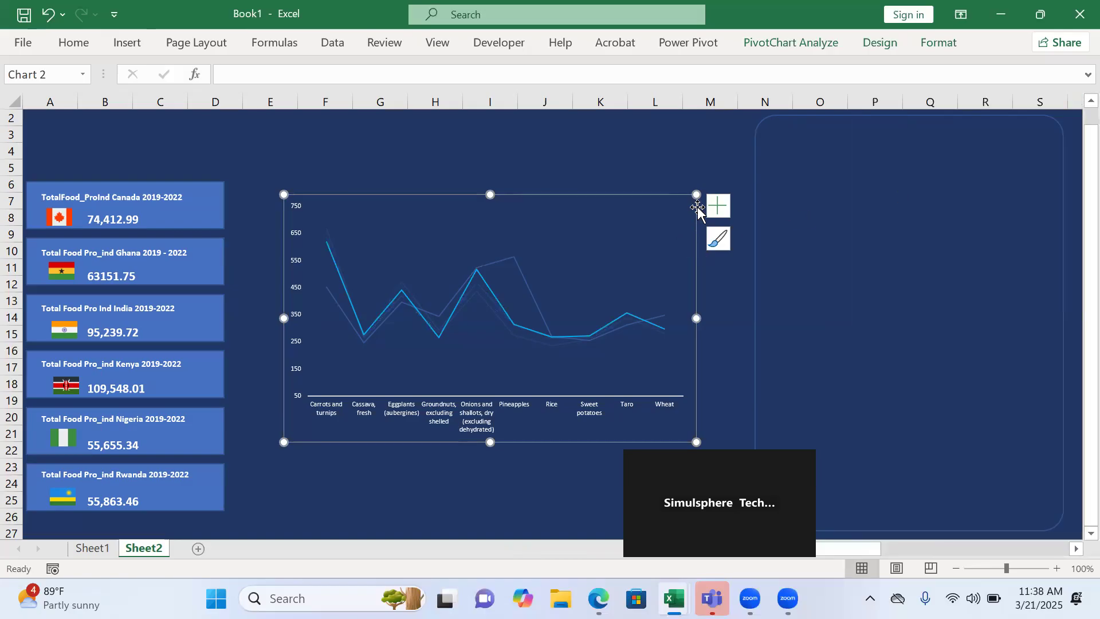
Shrink the Rwanda chart to a small size and adjust the plot area's position within it.
{"action": "left_click_drag", "start_coordinate": [698, 196], "coordinate": [596, 282]}
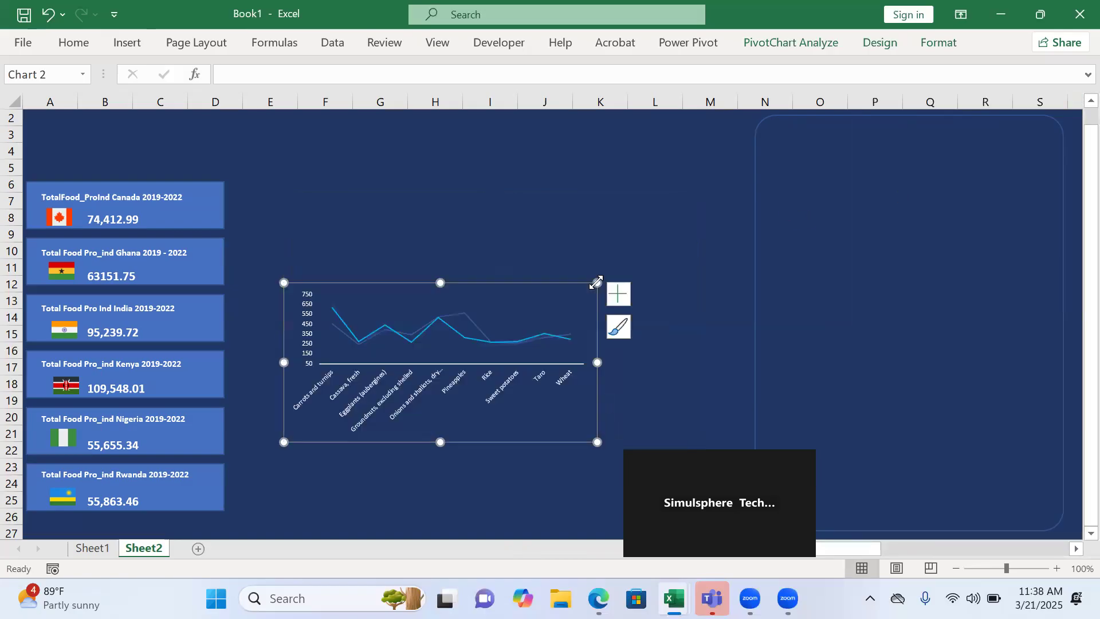
{"action": "left_click", "coordinate": [520, 312]}
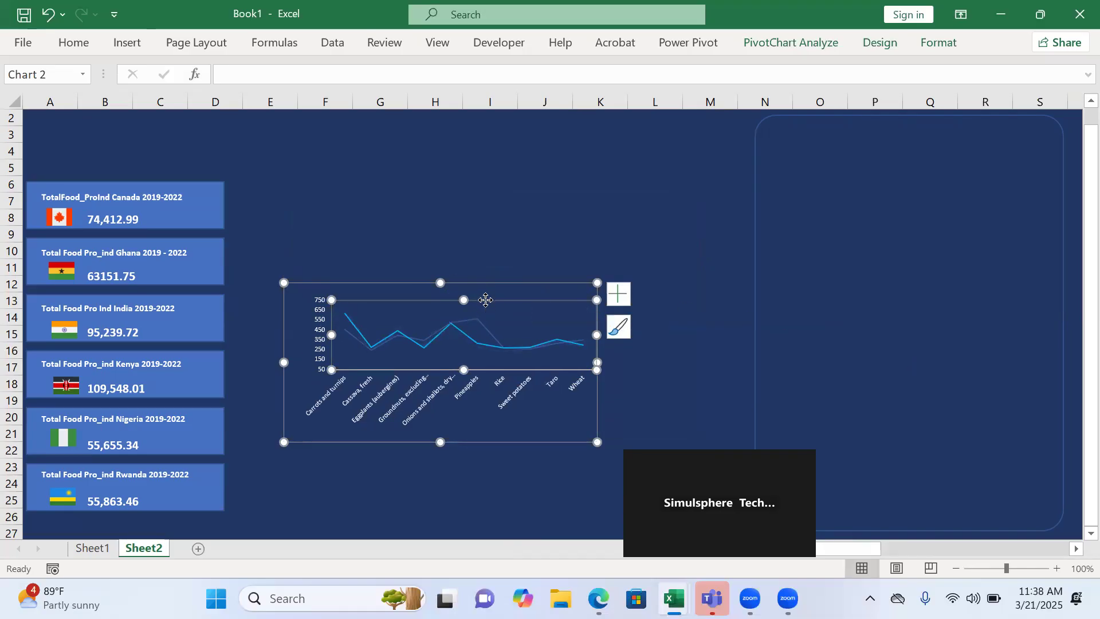
{"action": "left_click_drag", "start_coordinate": [486, 300], "coordinate": [462, 300]}
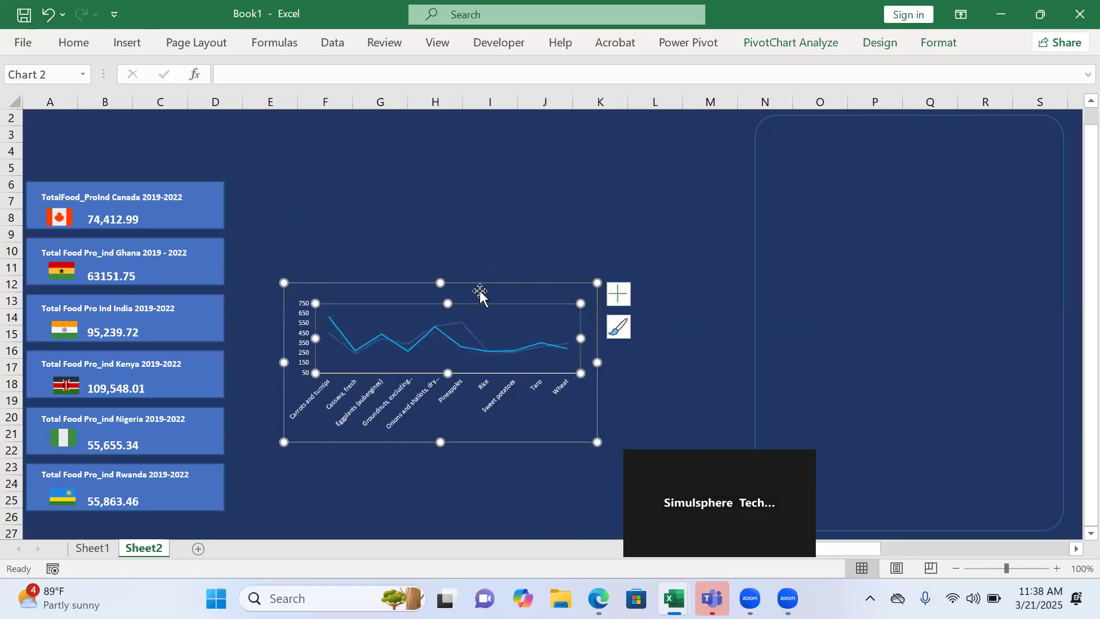
Move the Rwanda chart to the lower part of the rounded panel around columns N to S and reduce its height.
{"action": "left_click", "coordinate": [842, 307]}
{"action": "left_click_drag", "start_coordinate": [843, 307], "coordinate": [966, 383]}
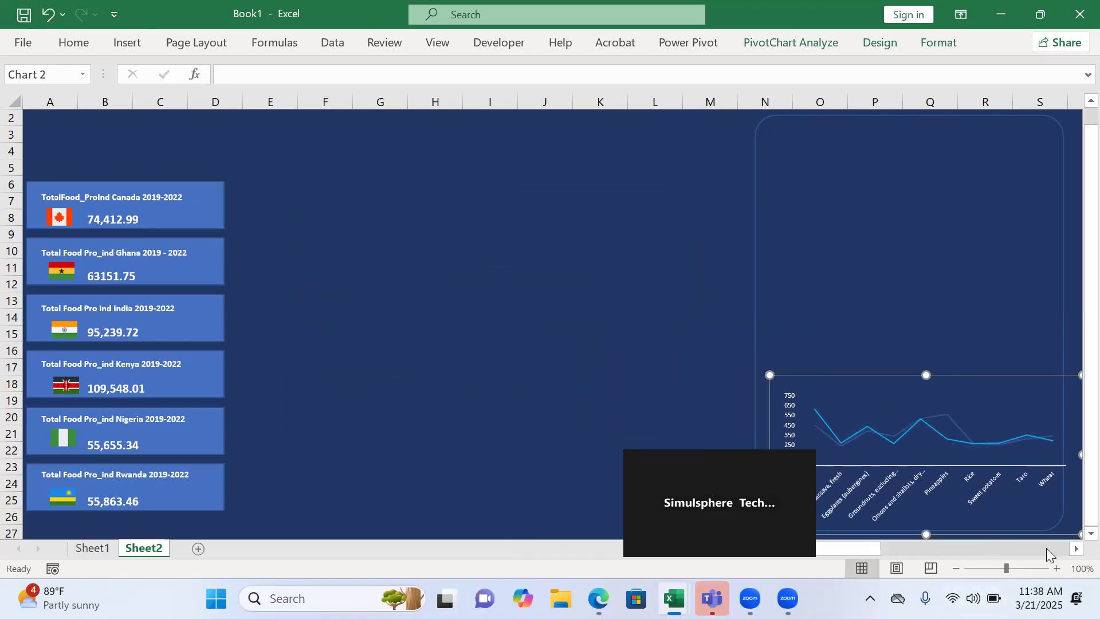
{"action": "left_click", "coordinate": [1075, 548]}
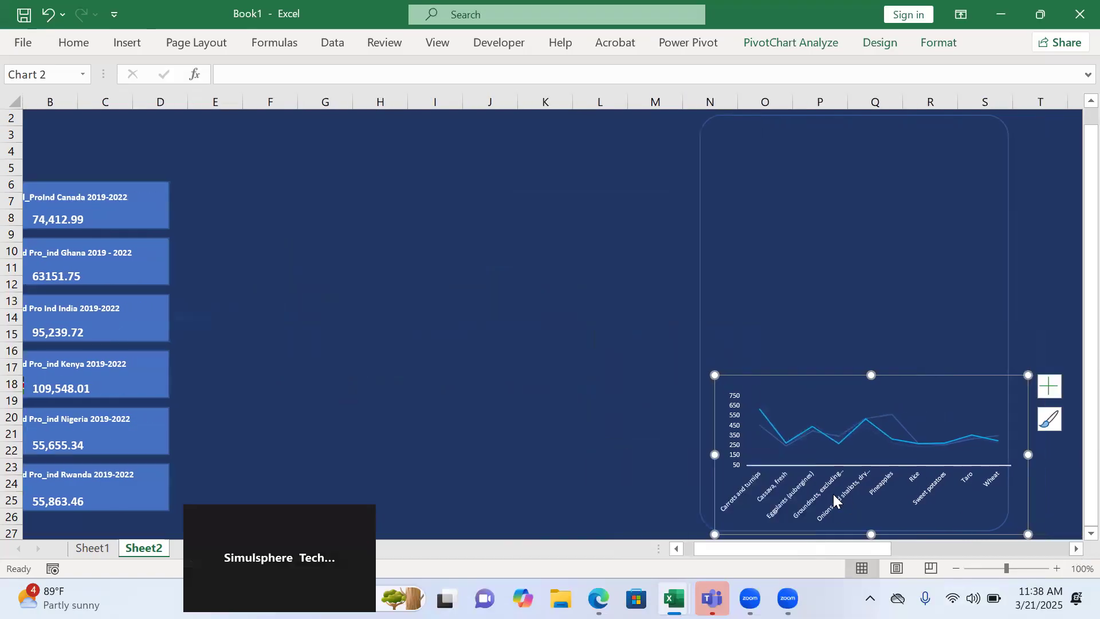
{"action": "left_click_drag", "start_coordinate": [854, 374], "coordinate": [847, 375]}
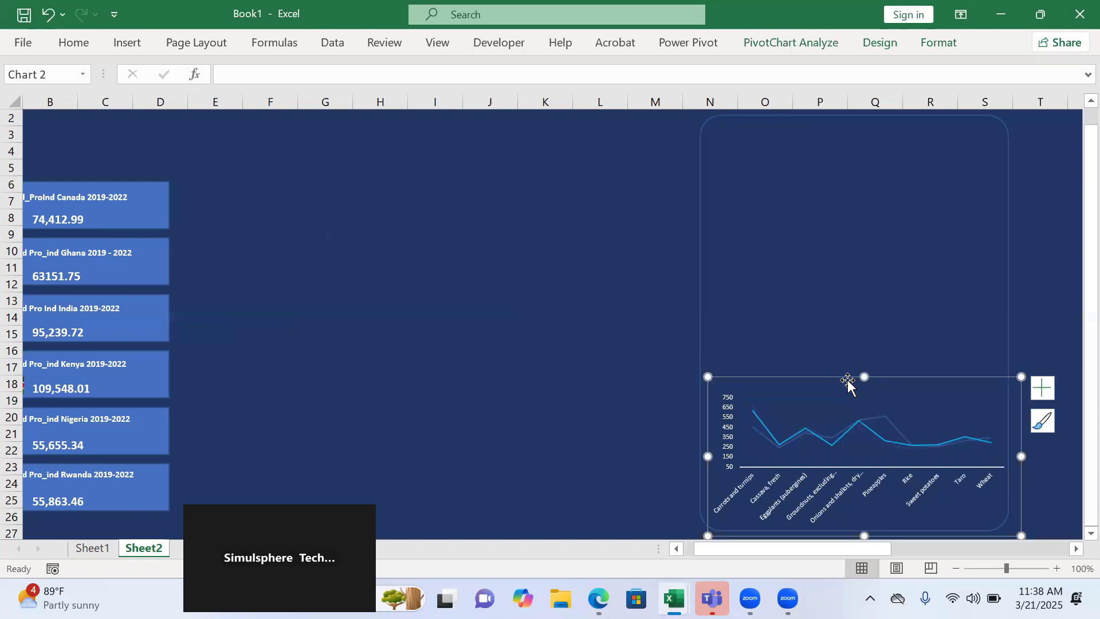
{"action": "left_click_drag", "start_coordinate": [1022, 377], "coordinate": [1023, 397]}
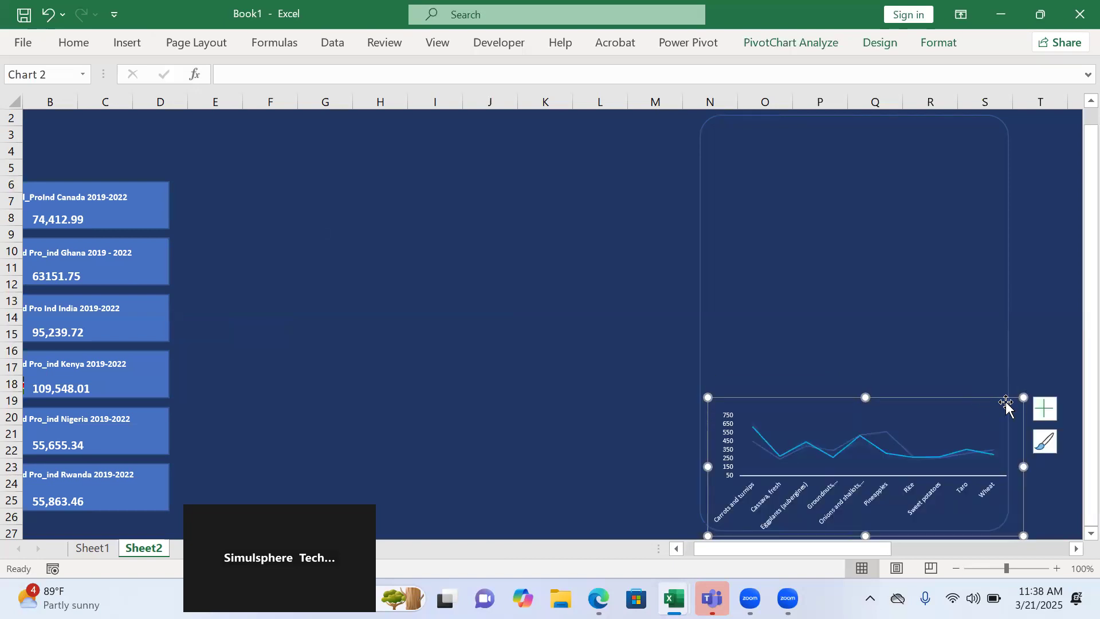
Add a chart title to the Rwanda line chart reading "Rwanda Food Production Indices 2019-2022".
{"action": "left_click", "coordinate": [1041, 411]}
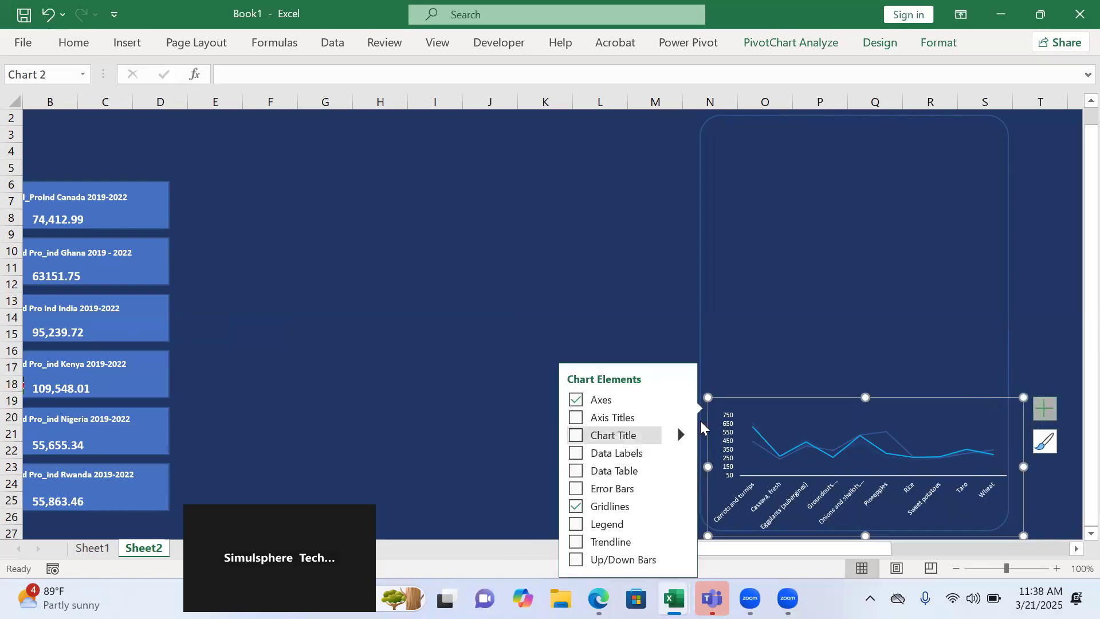
{"action": "left_click", "coordinate": [593, 436]}
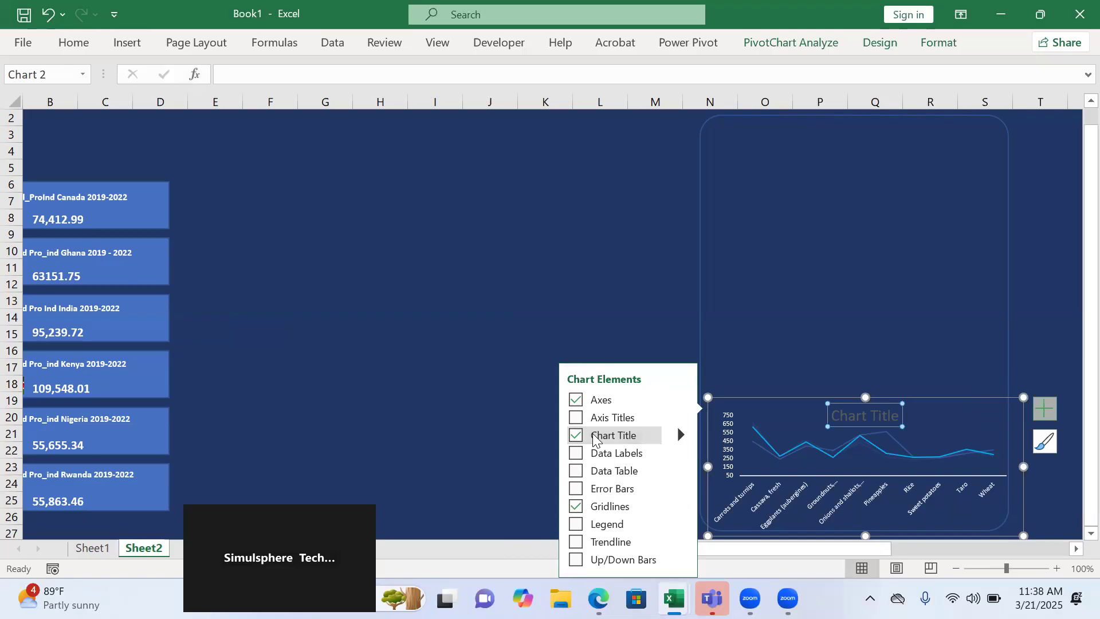
{"action": "left_click", "coordinate": [888, 422]}
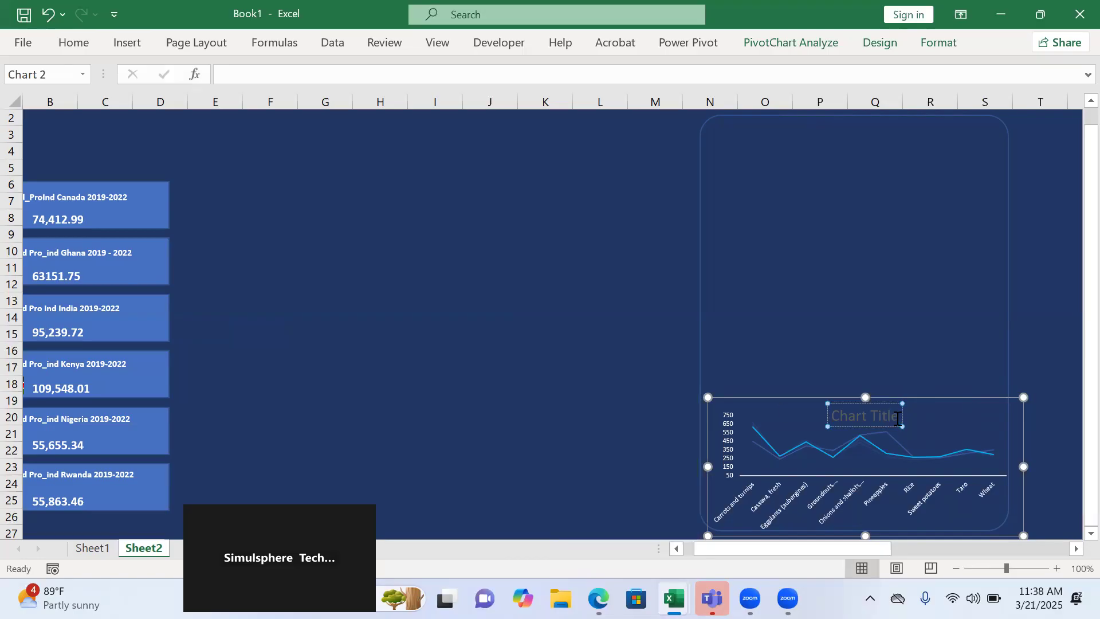
{"action": "left_click_drag", "start_coordinate": [897, 418], "coordinate": [843, 420]}
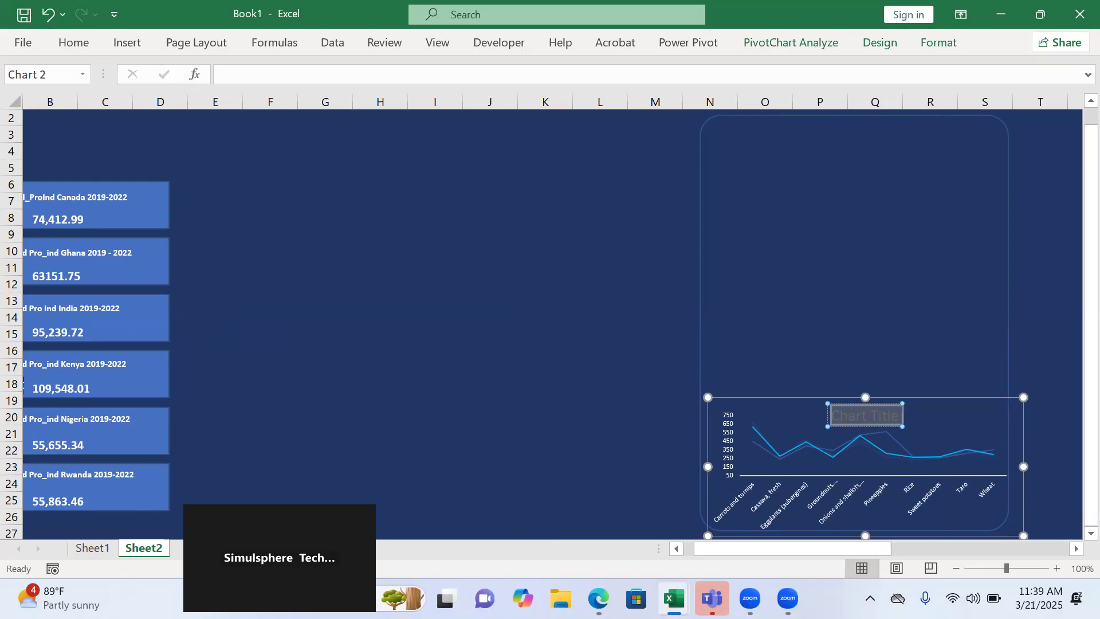
{"action": "left_click", "coordinate": [96, 547]}
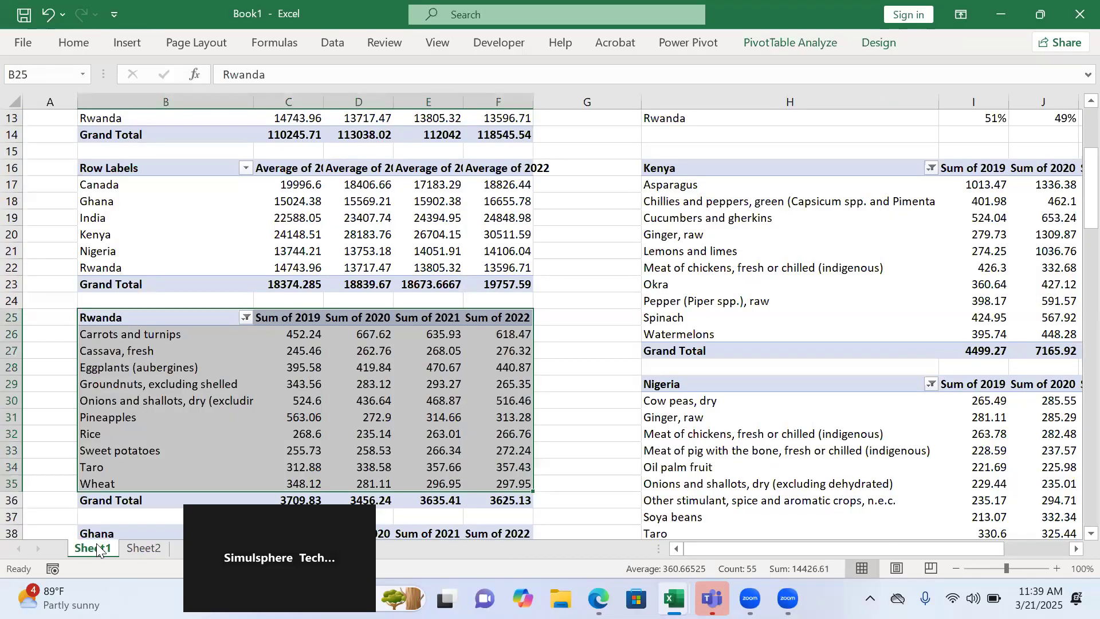
{"action": "left_click", "coordinate": [141, 548]}
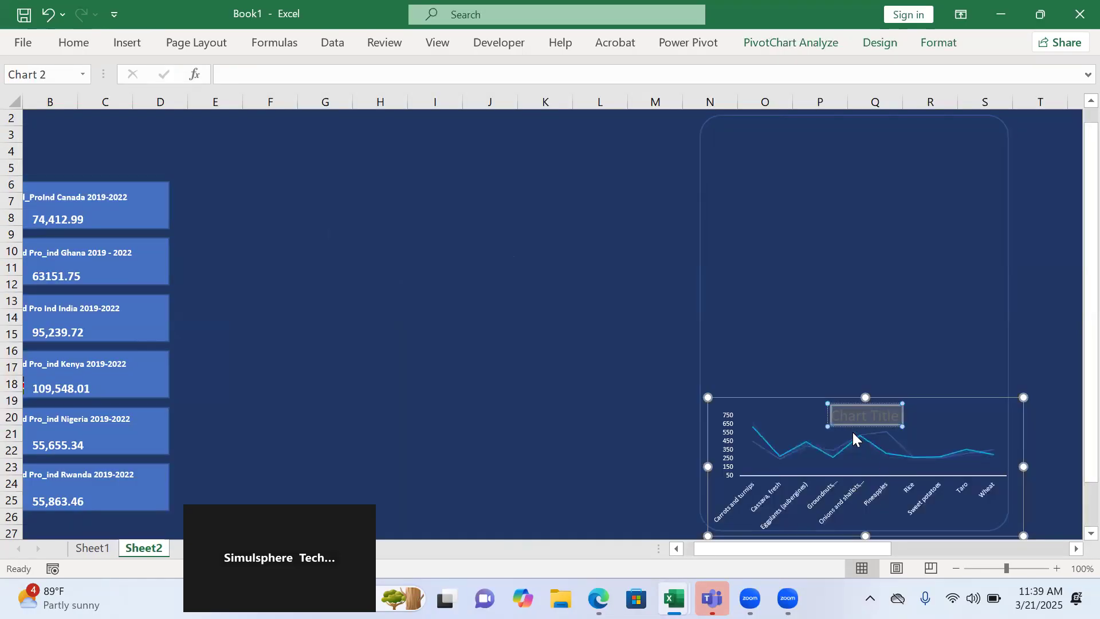
{"action": "type", "text": "Rwand"}
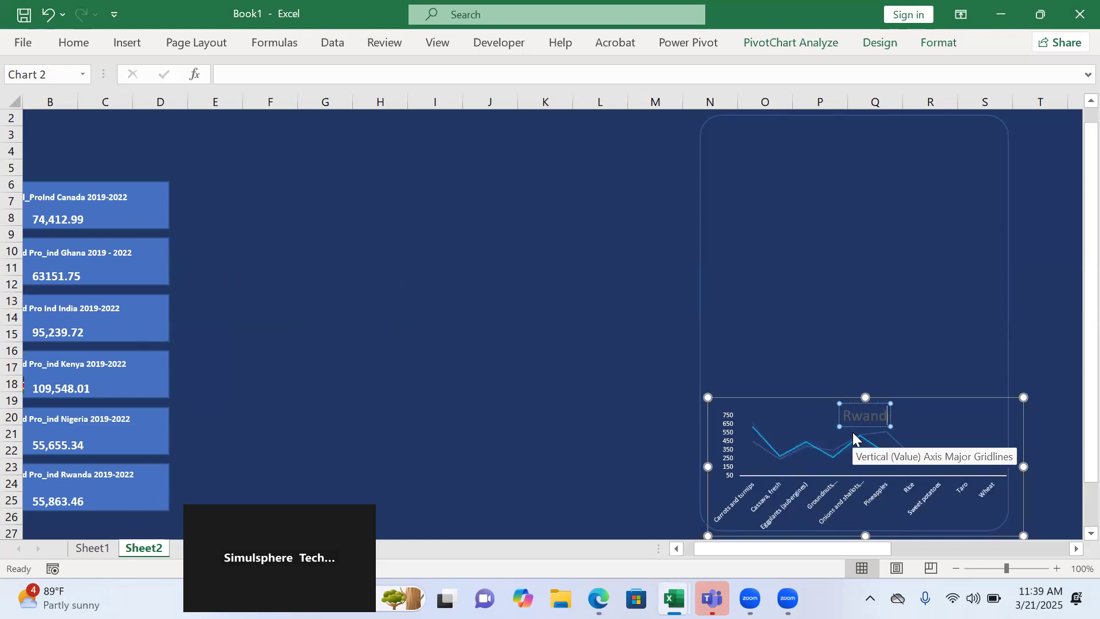
{"action": "type", "text": "a Food P"}
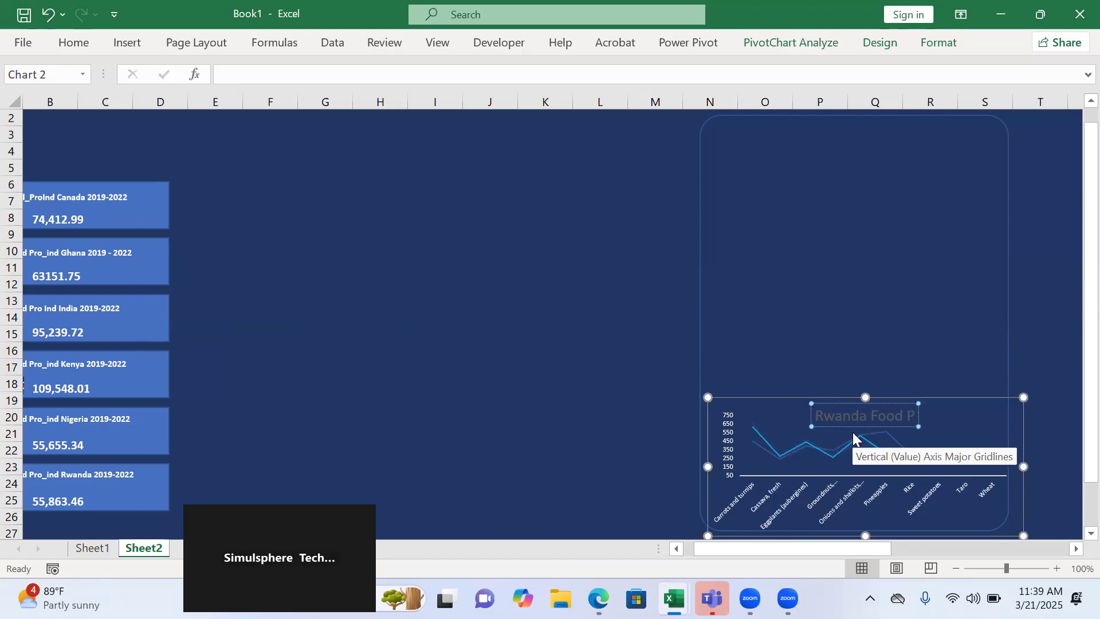
{"action": "type", "text": "roduct"}
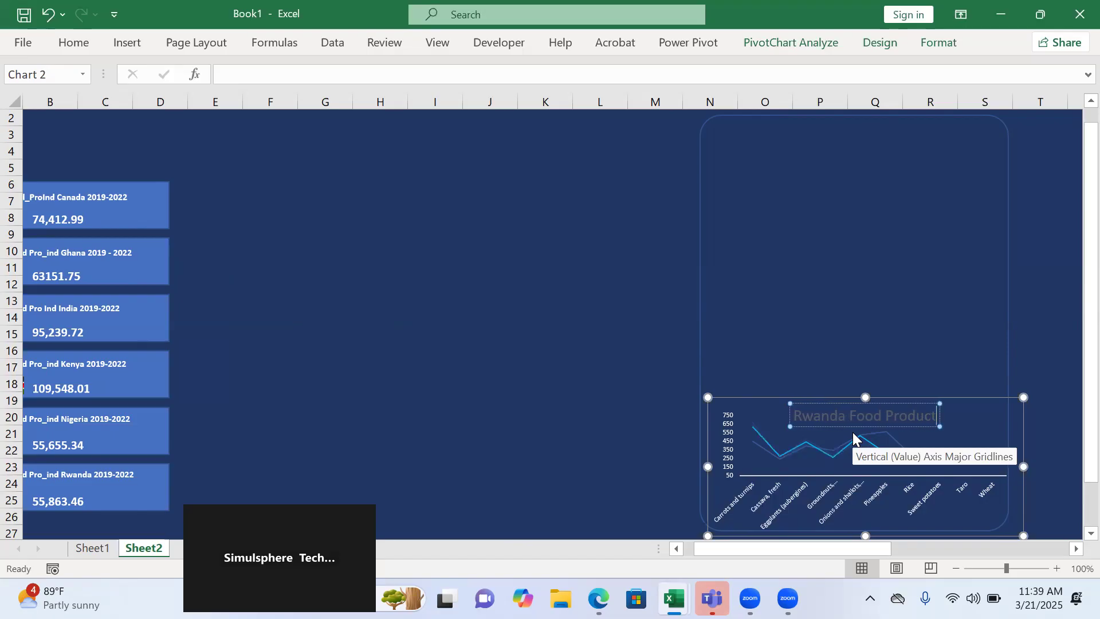
{"action": "type", "text": "ion Ind"}
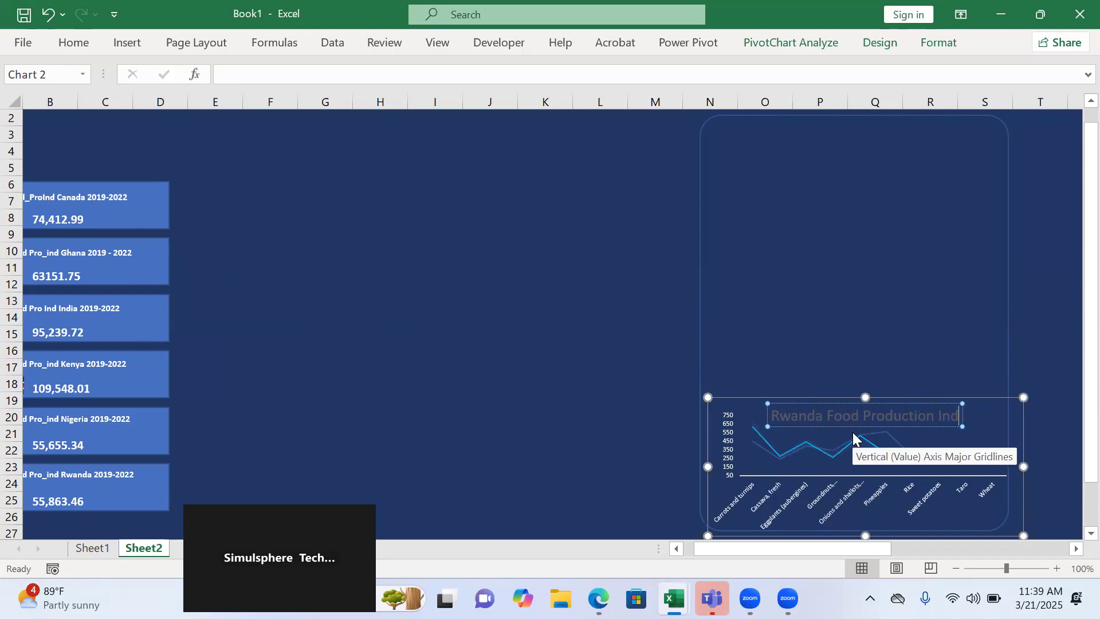
{"action": "type", "text": "ices 2019"}
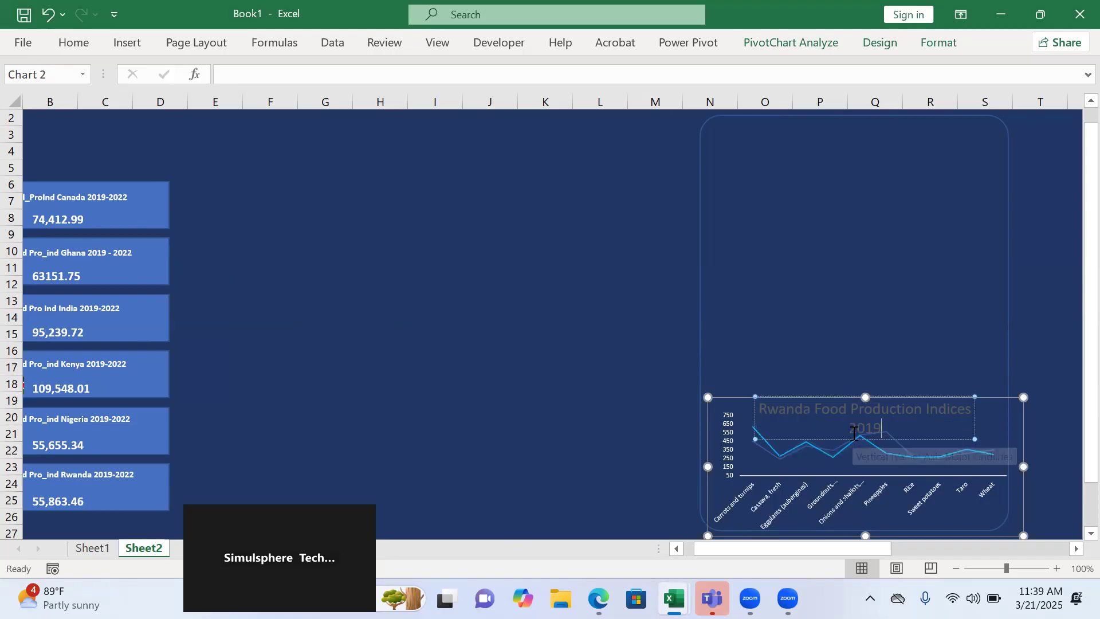
{"action": "type", "text": "-2022"}
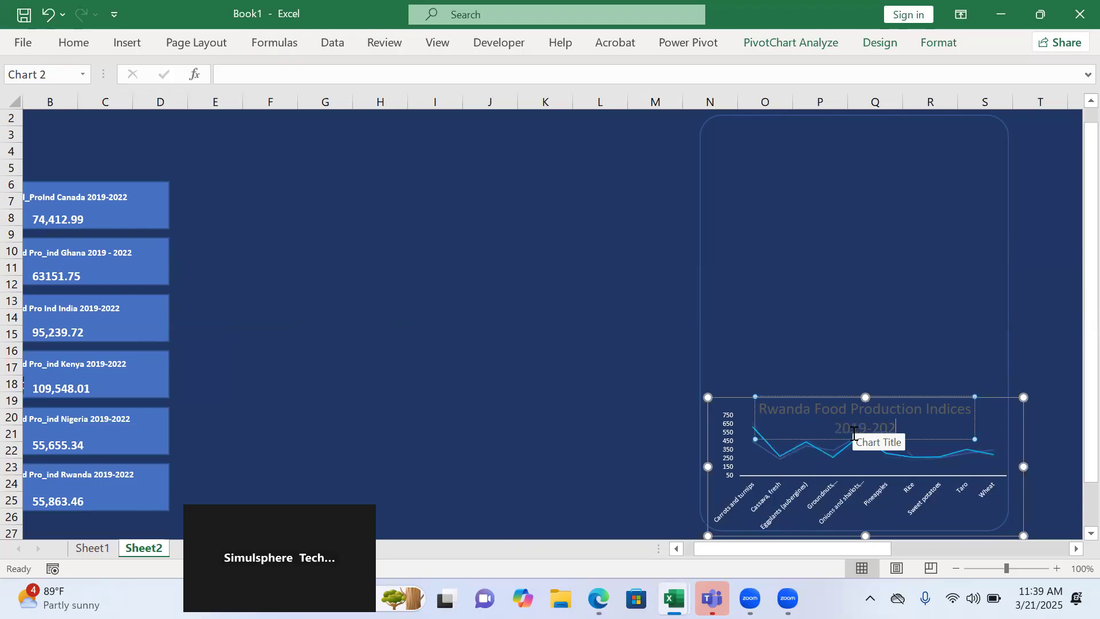
Format the Rwanda chart title as bold white text at font size 8.
{"action": "left_click", "coordinate": [758, 397]}
{"action": "left_click", "coordinate": [833, 424]}
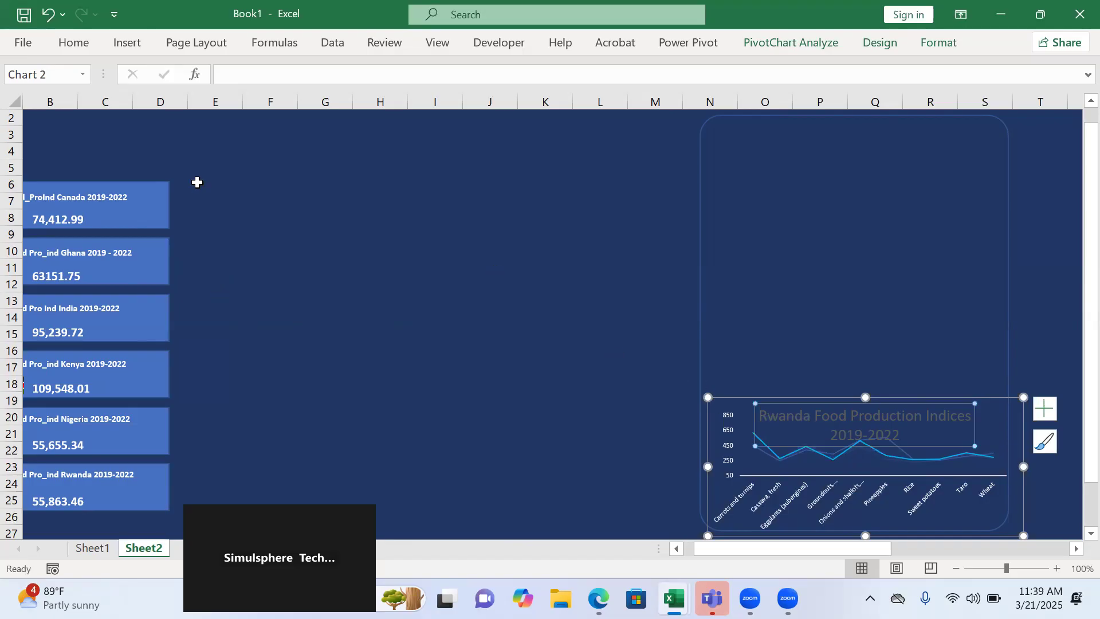
{"action": "left_click", "coordinate": [75, 50]}
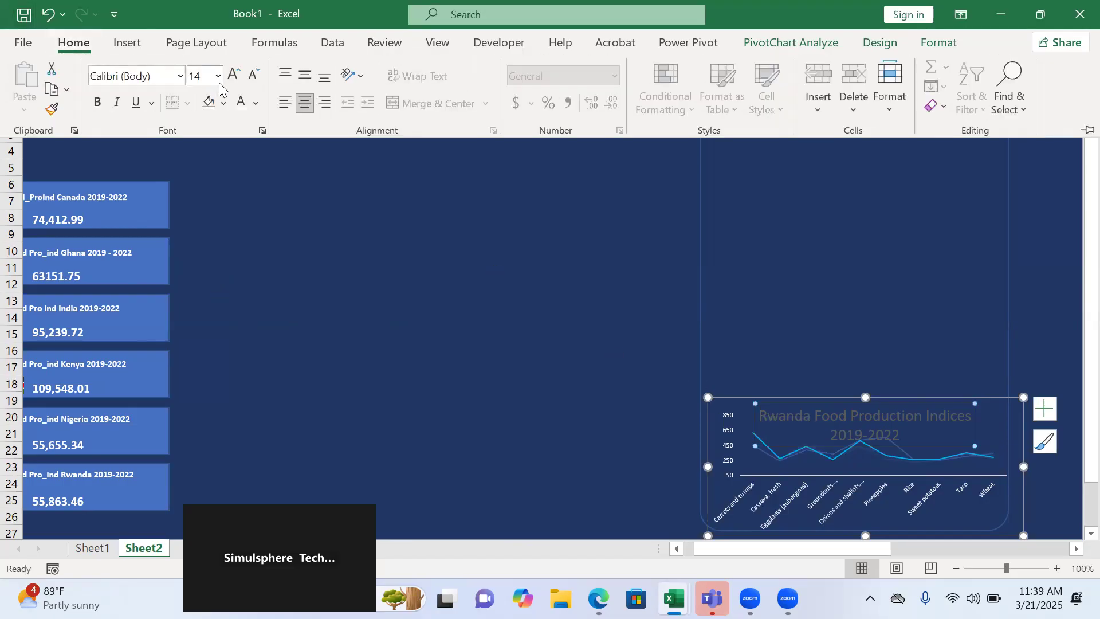
{"action": "left_click", "coordinate": [217, 76]}
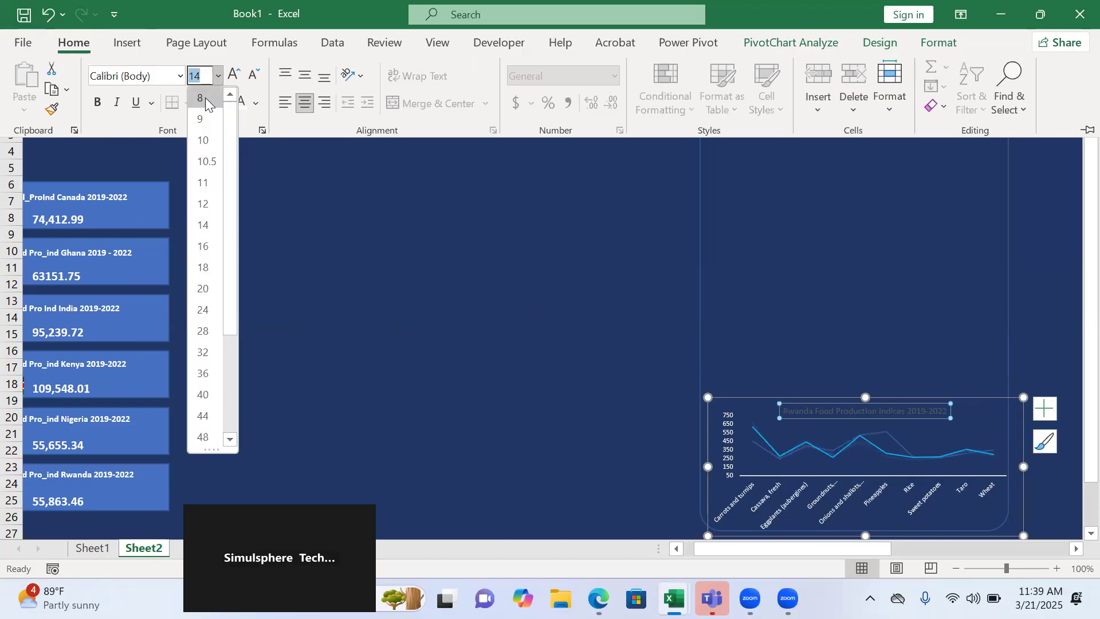
{"action": "left_click", "coordinate": [200, 98]}
{"action": "left_click", "coordinate": [97, 102]}
{"action": "left_click", "coordinate": [238, 103]}
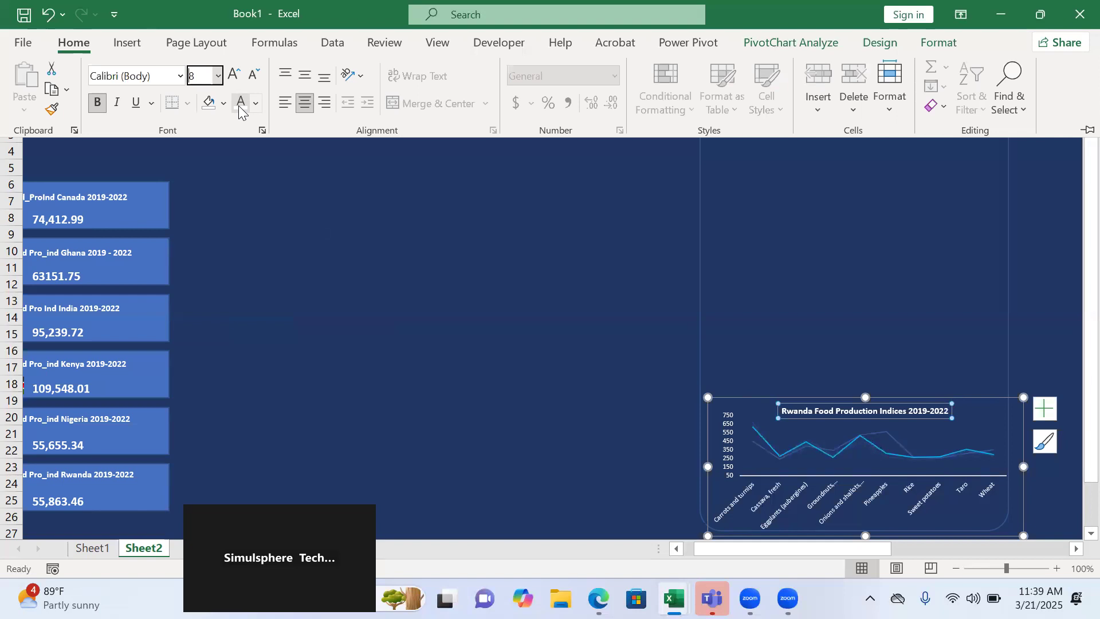
{"action": "left_click", "coordinate": [1020, 531]}
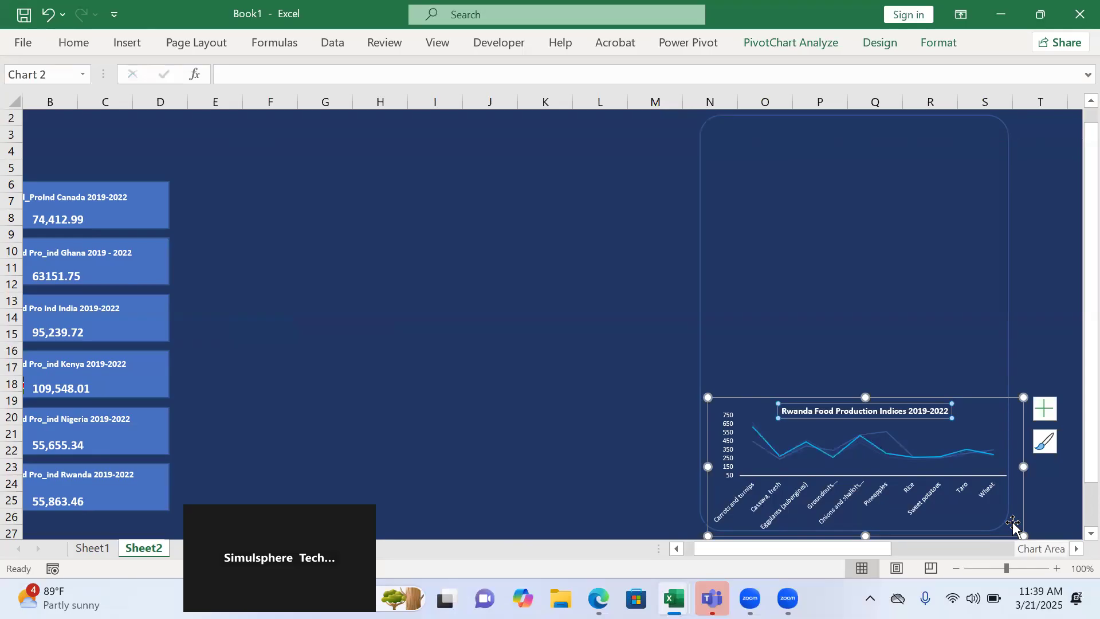
Insert a basic 2-D line chart from the Ghana pivot table data in B38:F48 on Sheet1, leaving out the Grand Total row.
{"action": "left_click", "coordinate": [99, 551]}
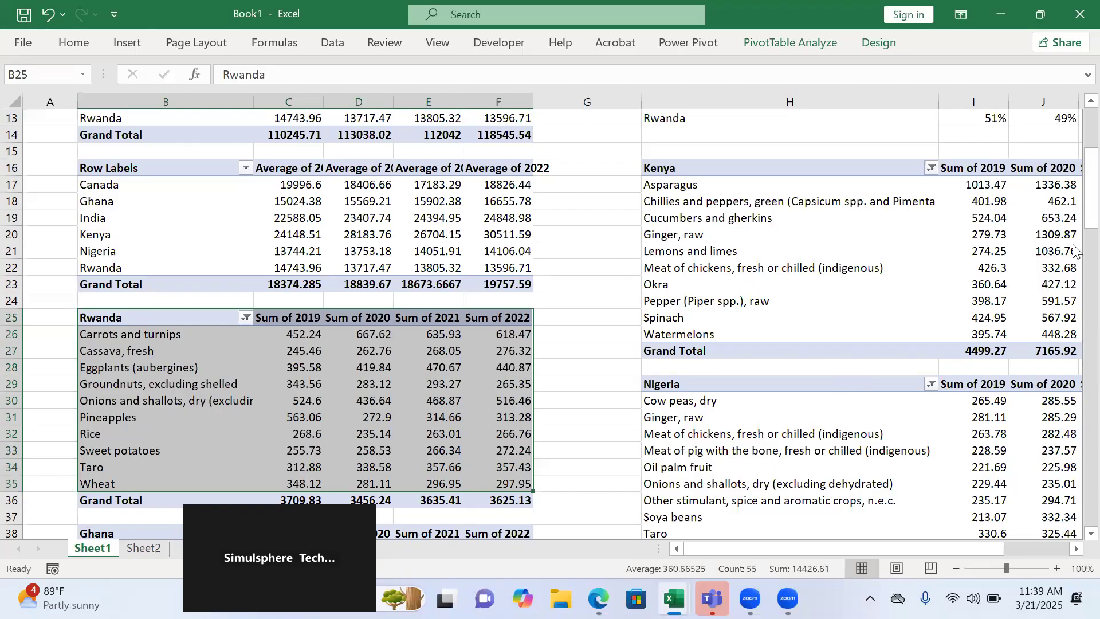
{"action": "scroll", "coordinate": [1074, 252], "scroll_direction": "down", "scroll_amount": 2}
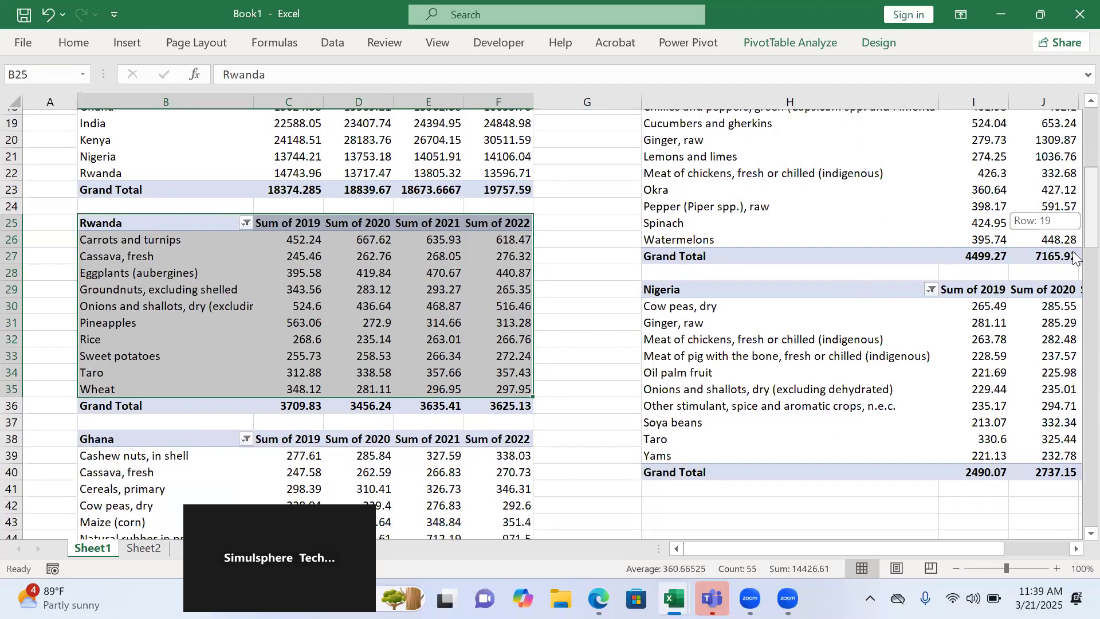
{"action": "scroll", "coordinate": [1074, 256], "scroll_direction": "down", "scroll_amount": 3}
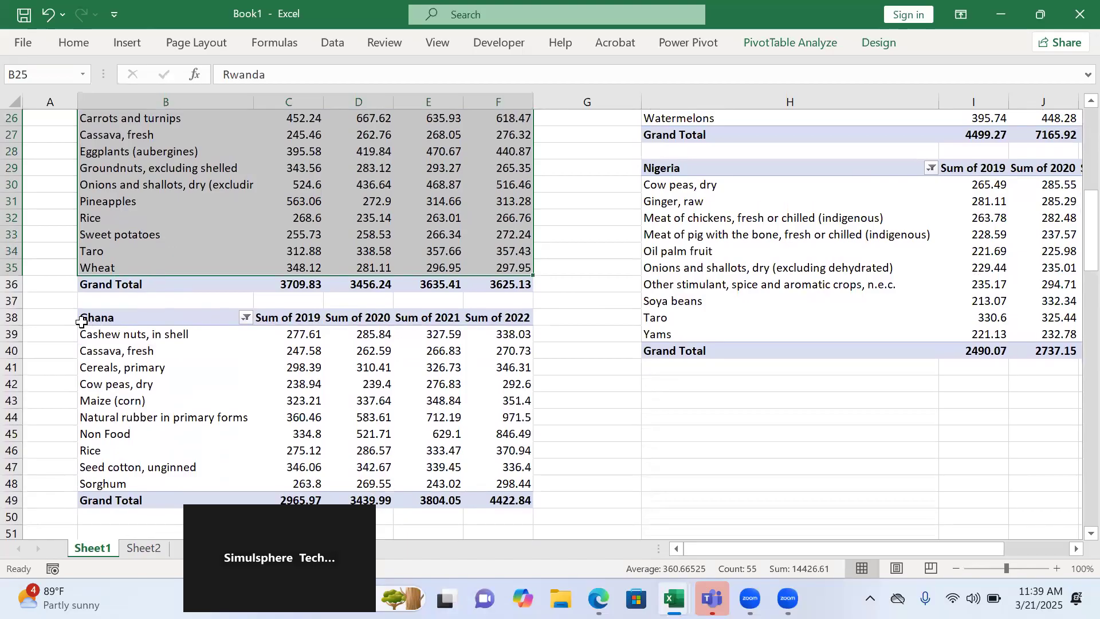
{"action": "left_click_drag", "start_coordinate": [92, 320], "coordinate": [503, 477]}
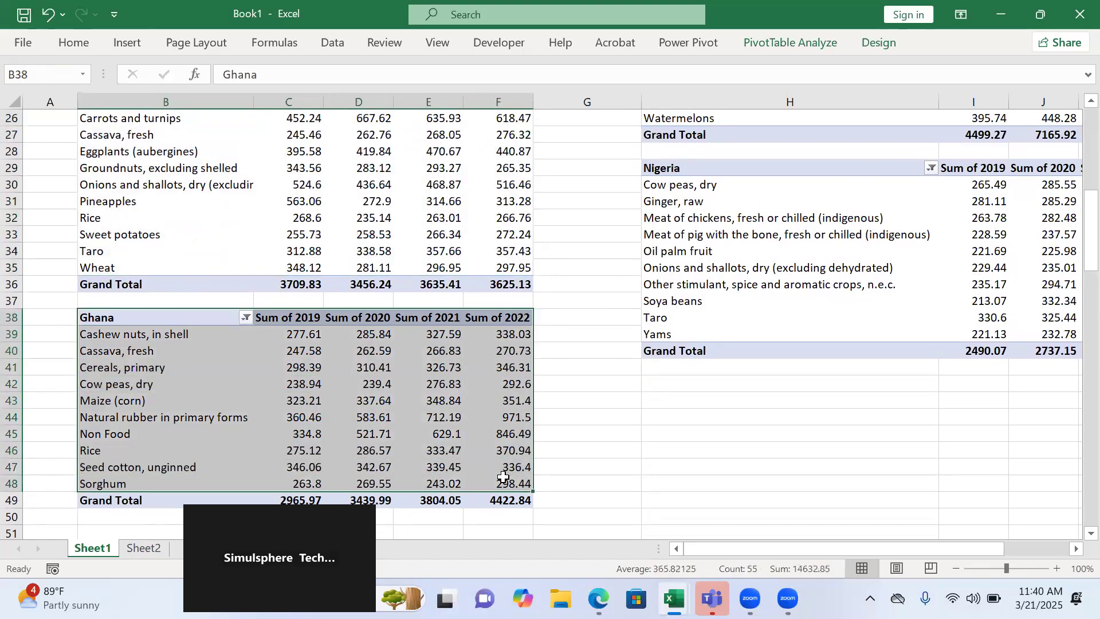
{"action": "left_click", "coordinate": [119, 41]}
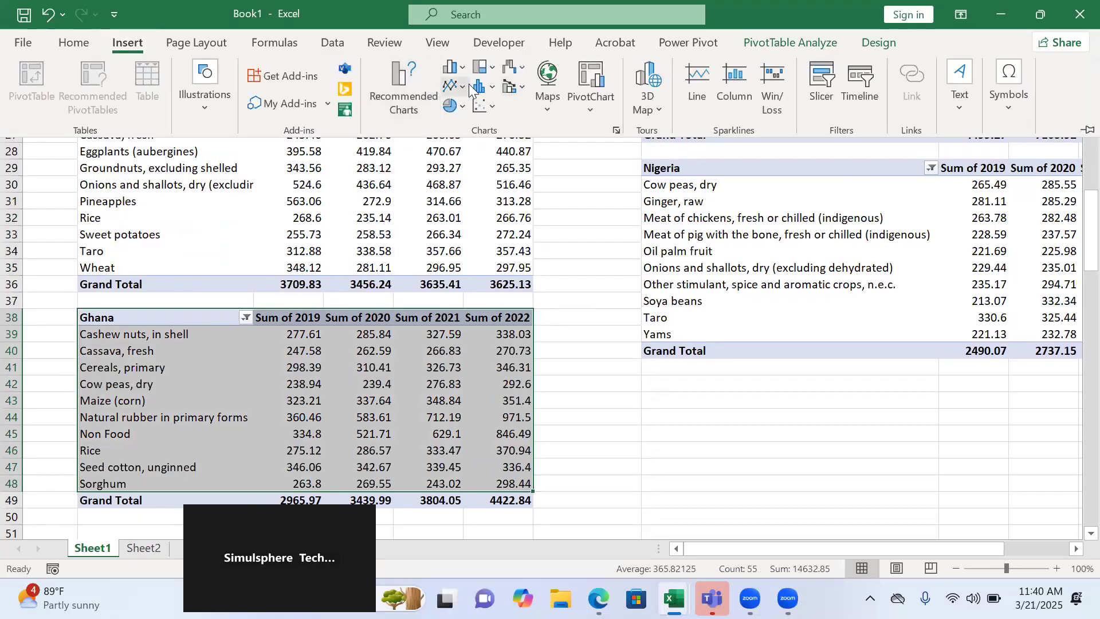
{"action": "left_click", "coordinate": [465, 84]}
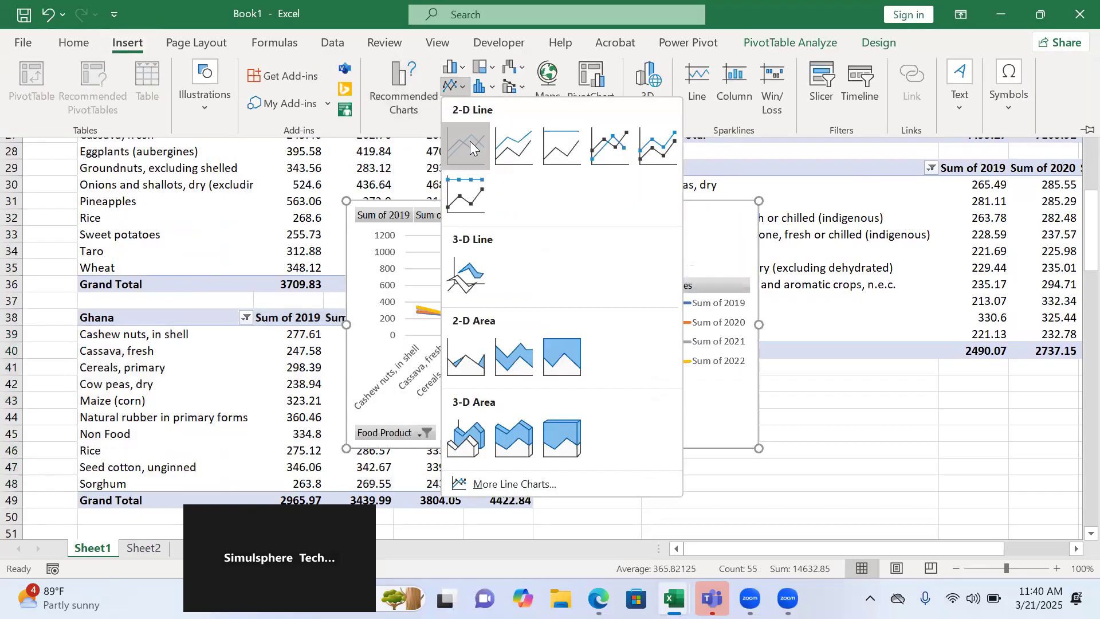
{"action": "left_click", "coordinate": [469, 141]}
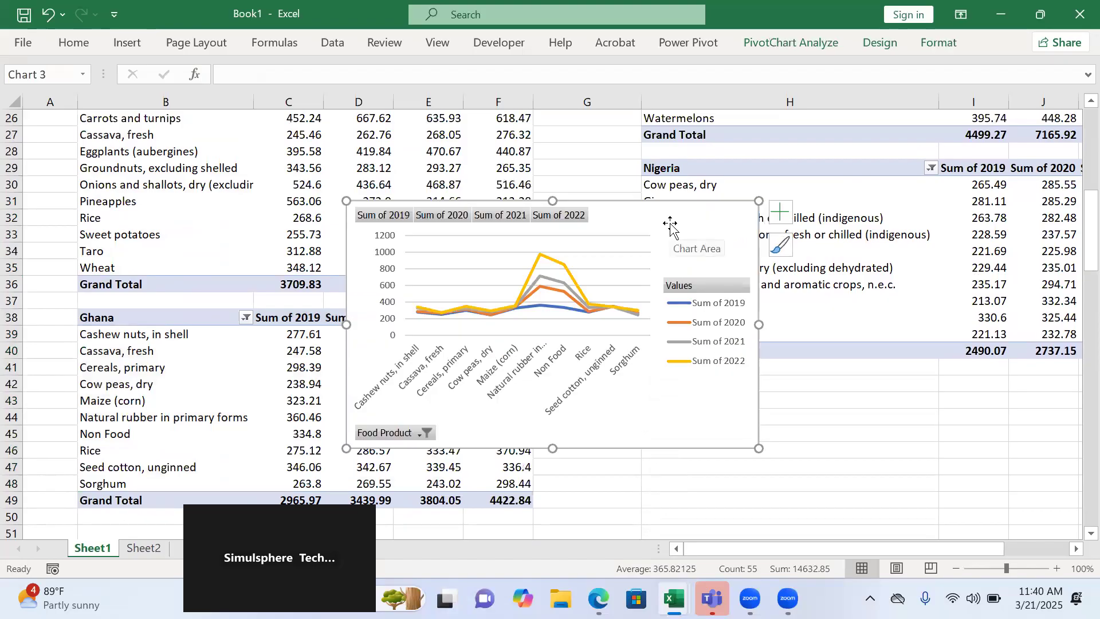
Move the Ghana line chart to Sheet2 as an embedded object.
{"action": "right_click", "coordinate": [674, 229]}
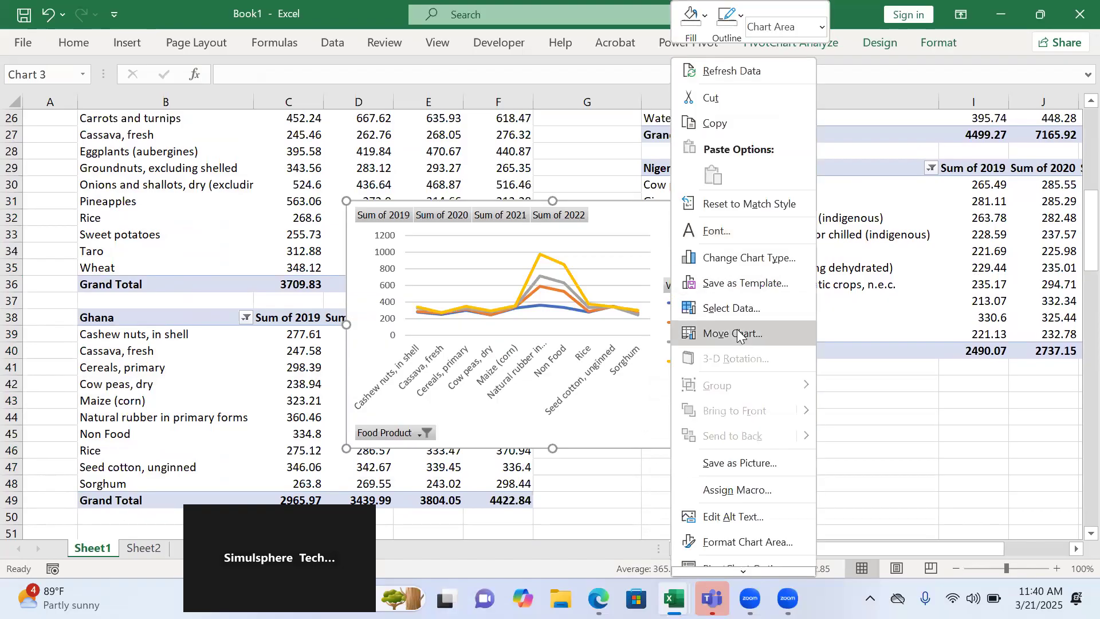
{"action": "left_click", "coordinate": [790, 338]}
{"action": "left_click", "coordinate": [760, 354]}
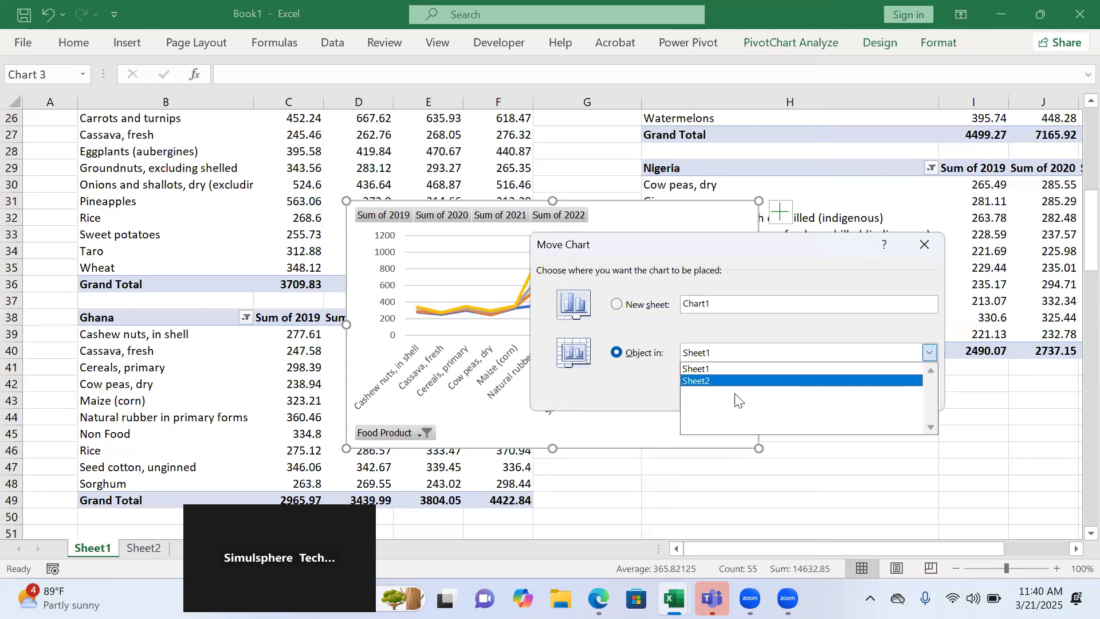
{"action": "left_click", "coordinate": [735, 381]}
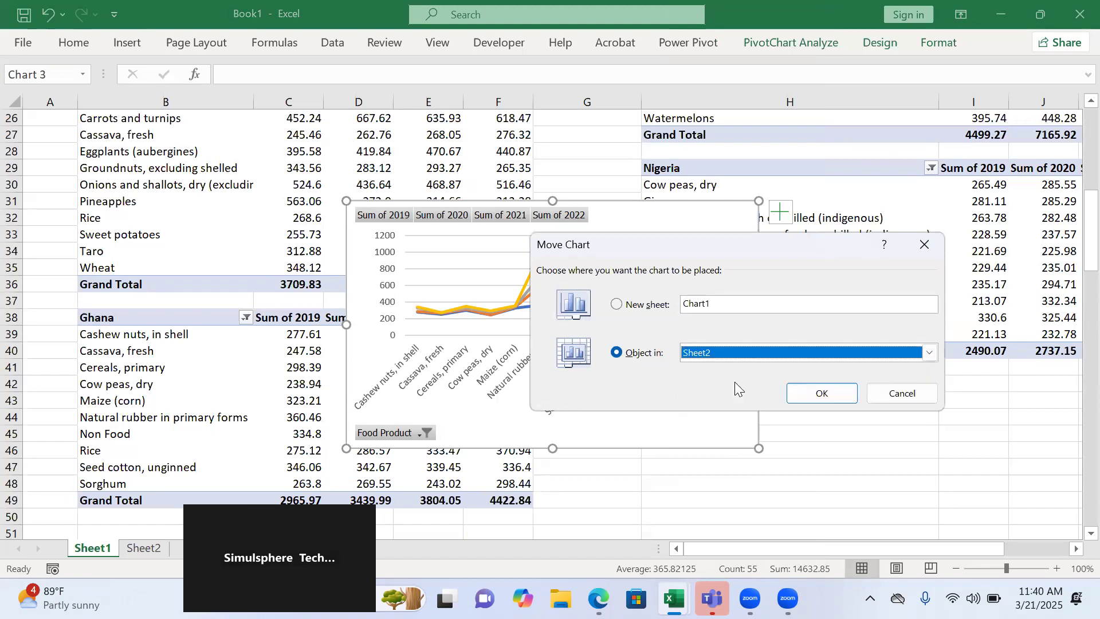
{"action": "left_click", "coordinate": [805, 392]}
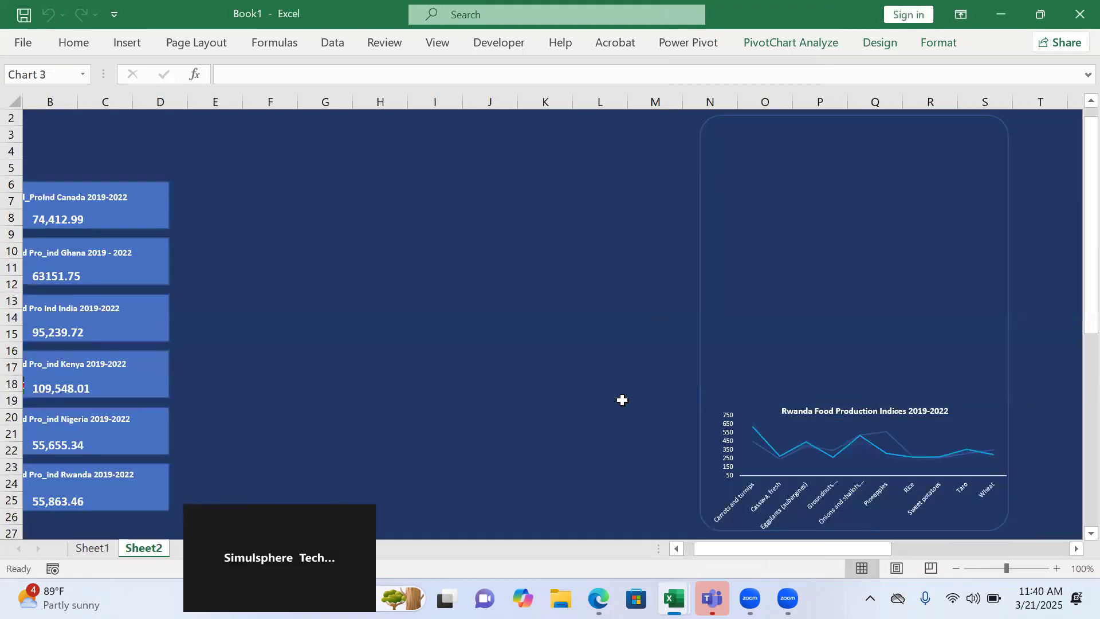
Place the Ghana chart in the empty dashboard area between the country total cards and the rounded panel holding the Rwanda chart.
{"action": "left_click_drag", "start_coordinate": [1073, 306], "coordinate": [1072, 408]}
{"action": "left_click_drag", "start_coordinate": [595, 441], "coordinate": [533, 153]}
{"action": "left_click_drag", "start_coordinate": [1073, 321], "coordinate": [1073, 229]}
{"action": "left_click_drag", "start_coordinate": [582, 312], "coordinate": [618, 233]}
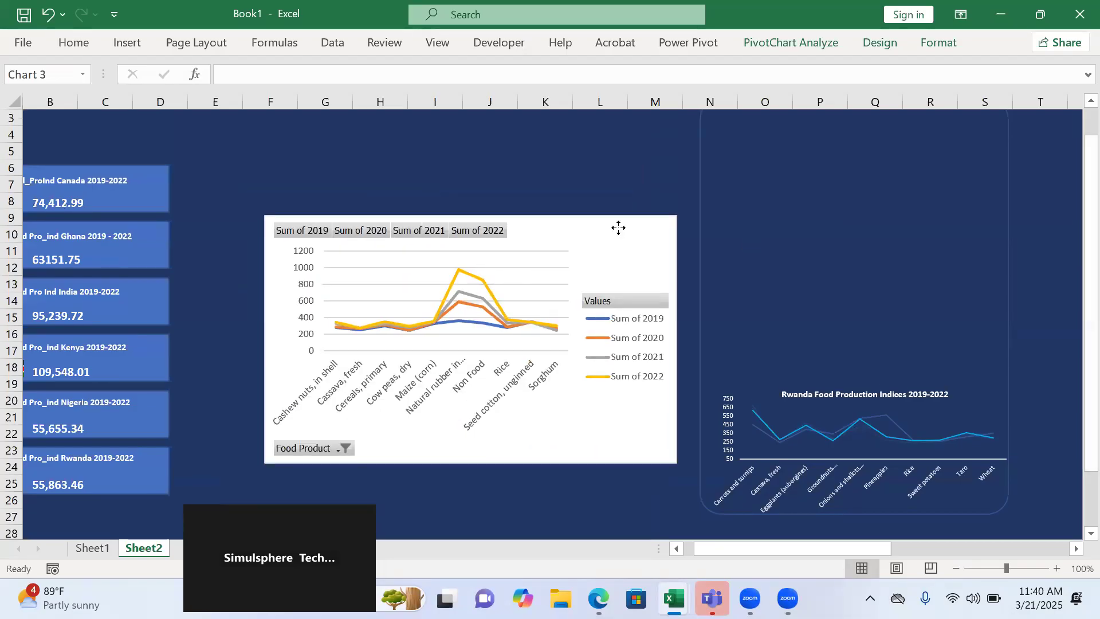
Remove the legend from the Ghana chart and hide all of its field buttons.
{"action": "left_click", "coordinate": [700, 229]}
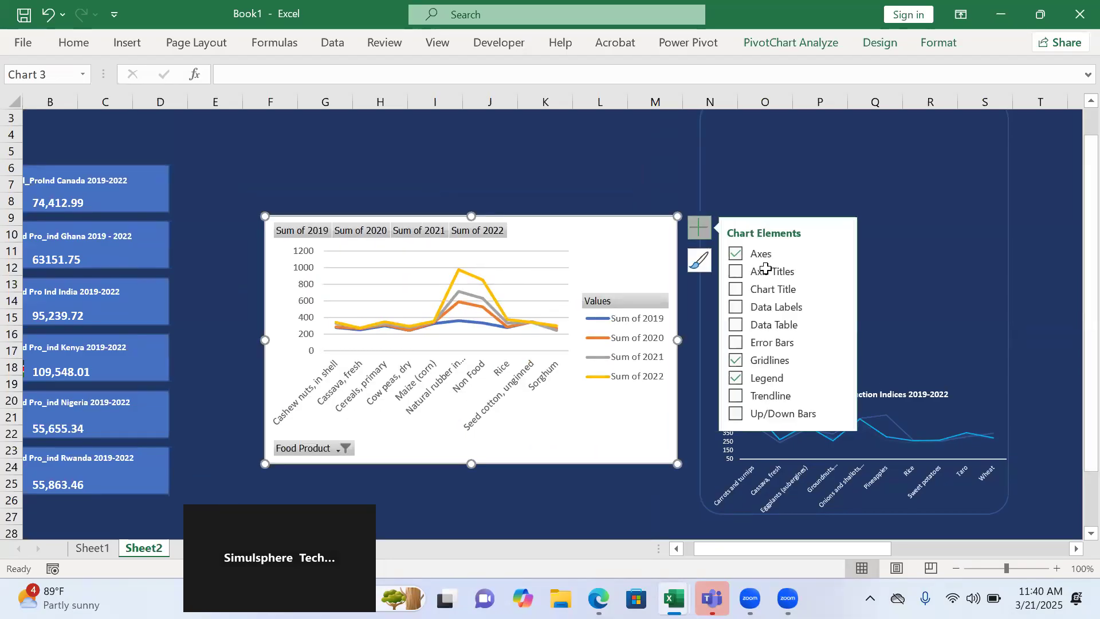
{"action": "left_click", "coordinate": [786, 380]}
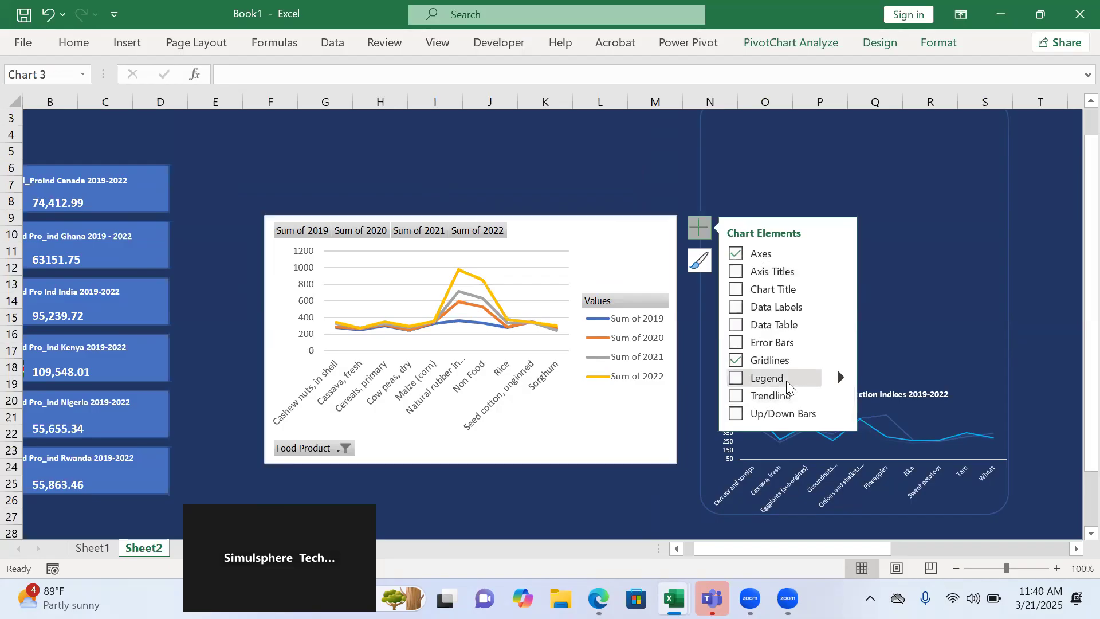
{"action": "right_click", "coordinate": [296, 227]}
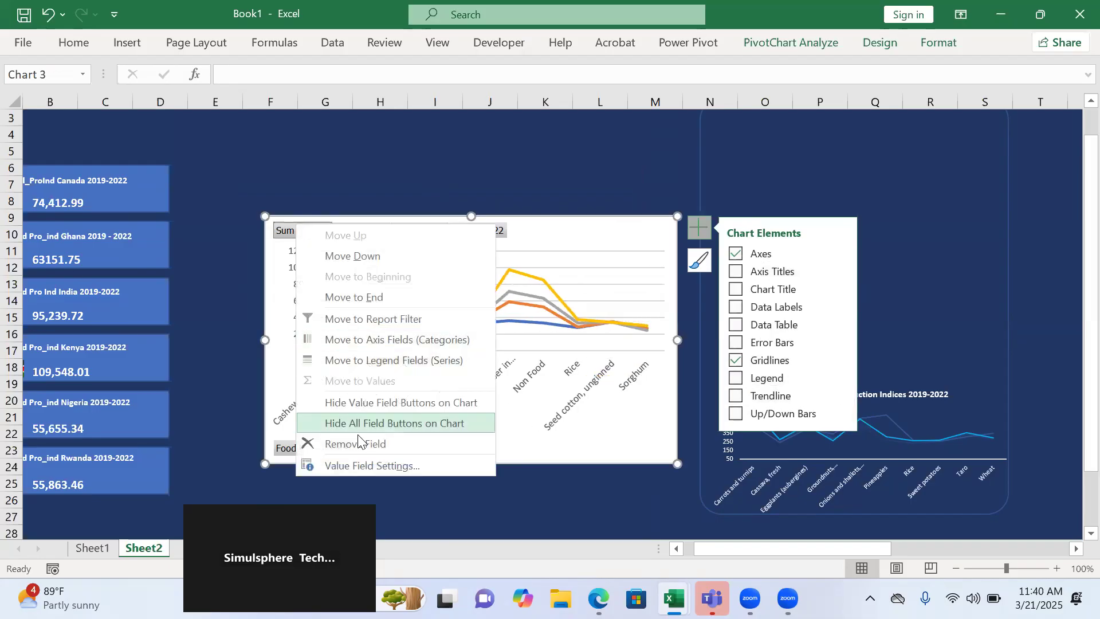
{"action": "left_click", "coordinate": [378, 423]}
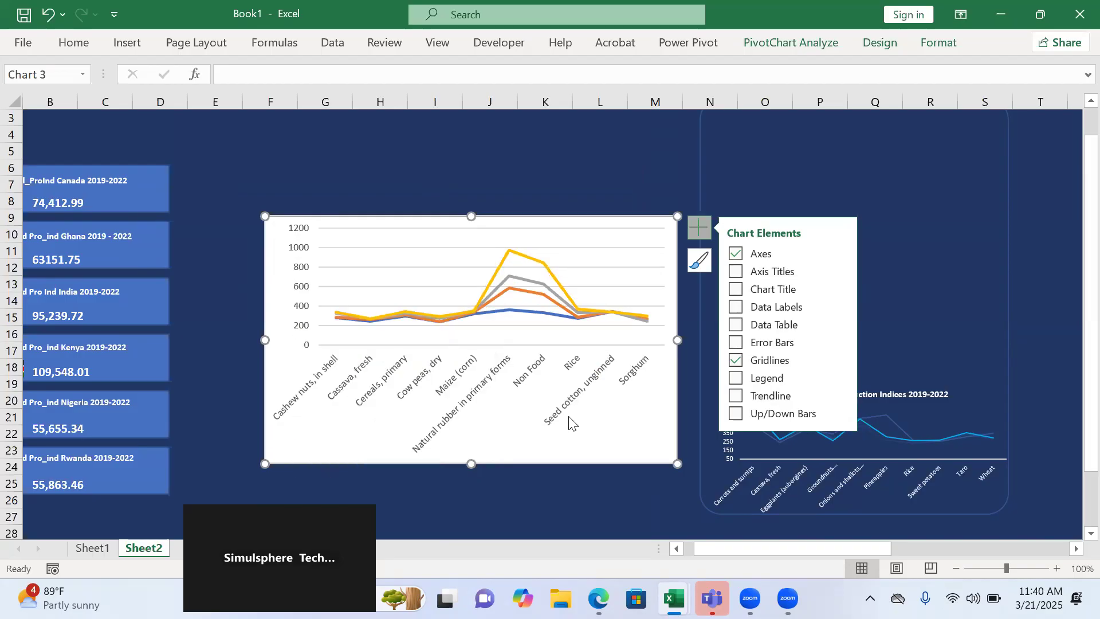
Remove the white background of the Ghana chart by setting its chart area to No fill.
{"action": "left_click", "coordinate": [610, 434]}
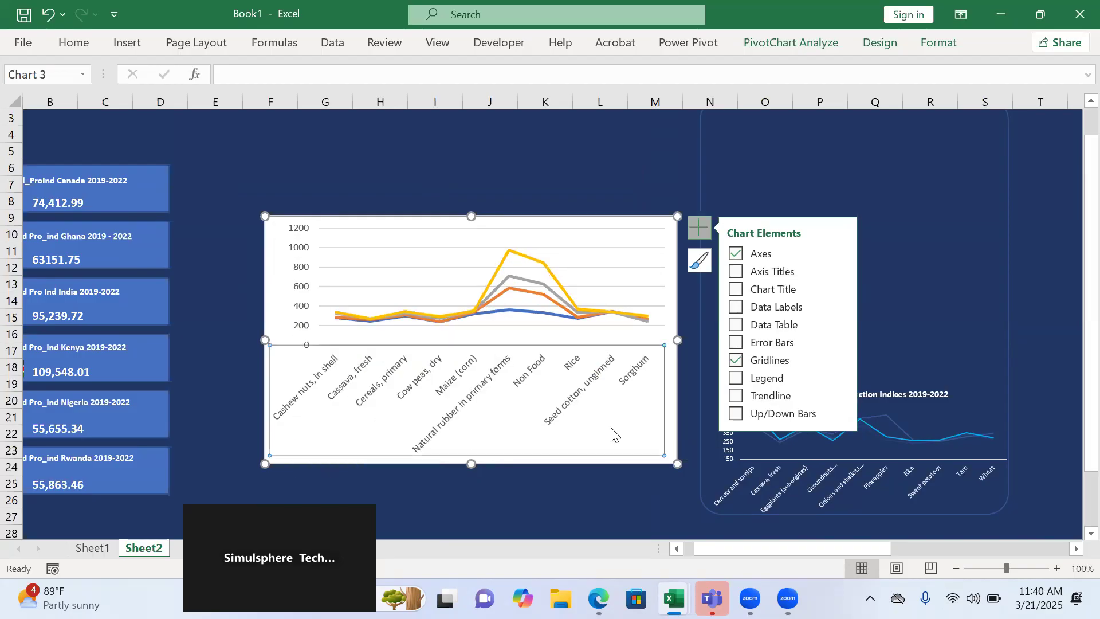
{"action": "left_click", "coordinate": [922, 44]}
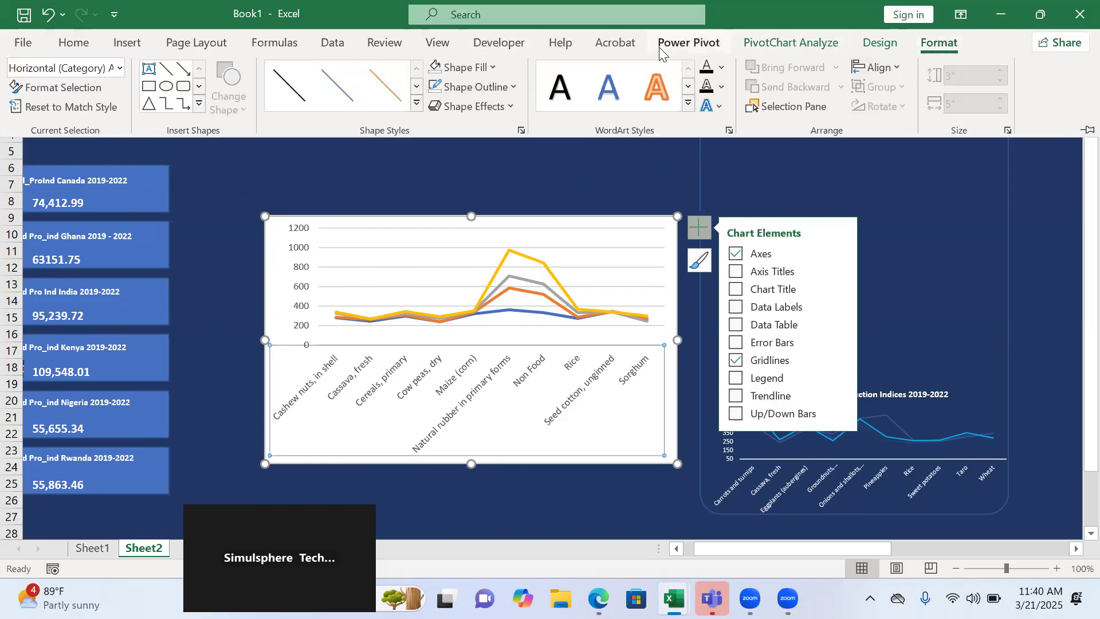
{"action": "left_click", "coordinate": [64, 89]}
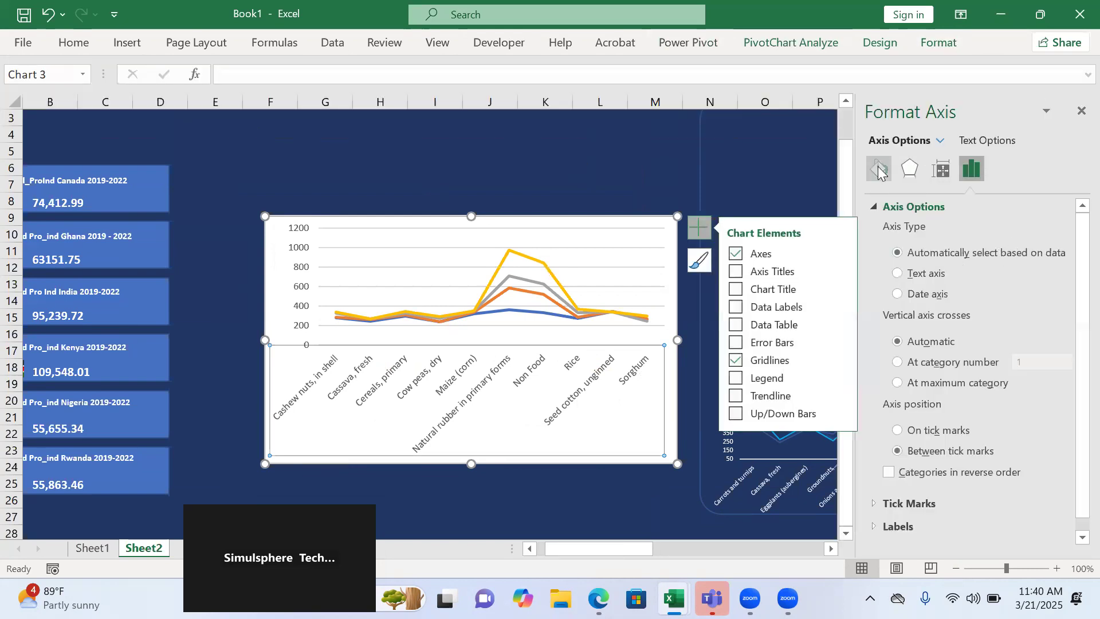
{"action": "left_click", "coordinate": [878, 166]}
{"action": "left_click", "coordinate": [907, 232]}
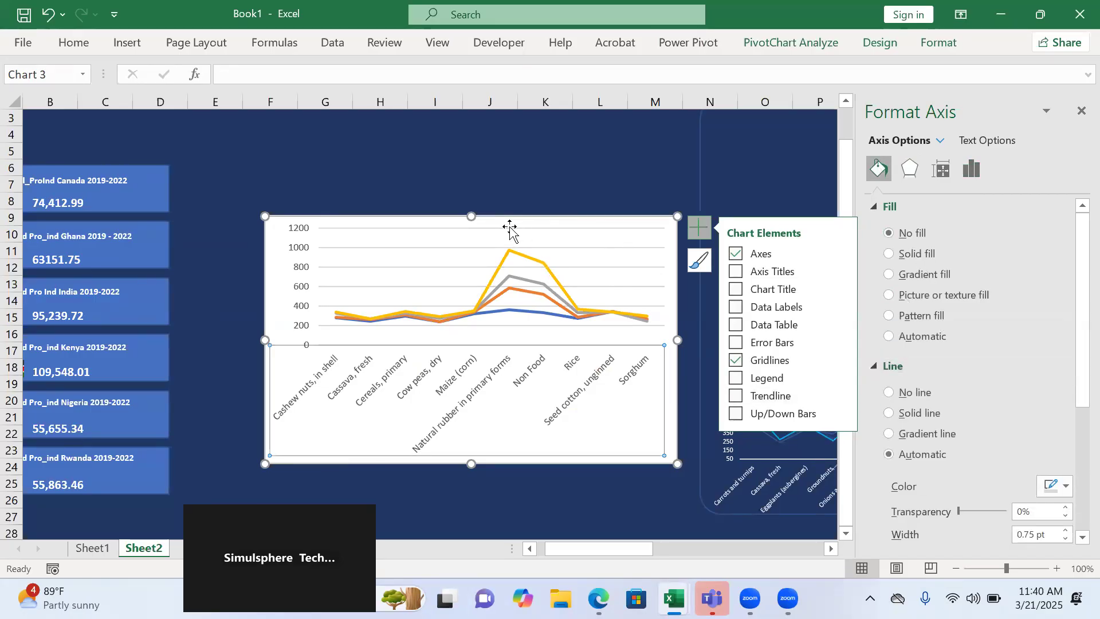
{"action": "left_click", "coordinate": [274, 259]}
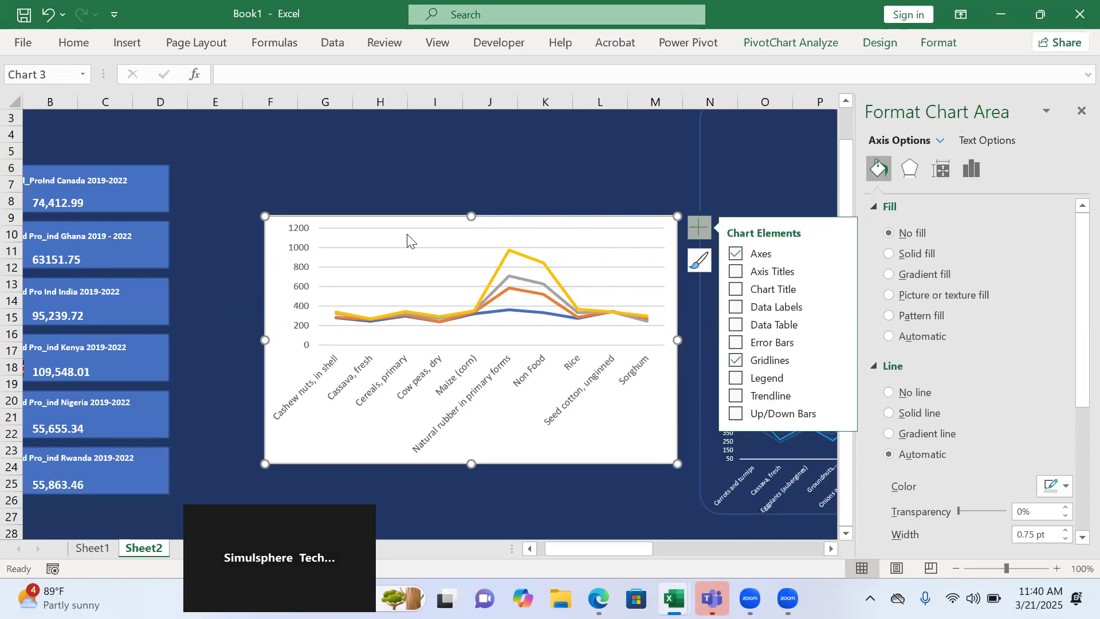
{"action": "left_click", "coordinate": [543, 166]}
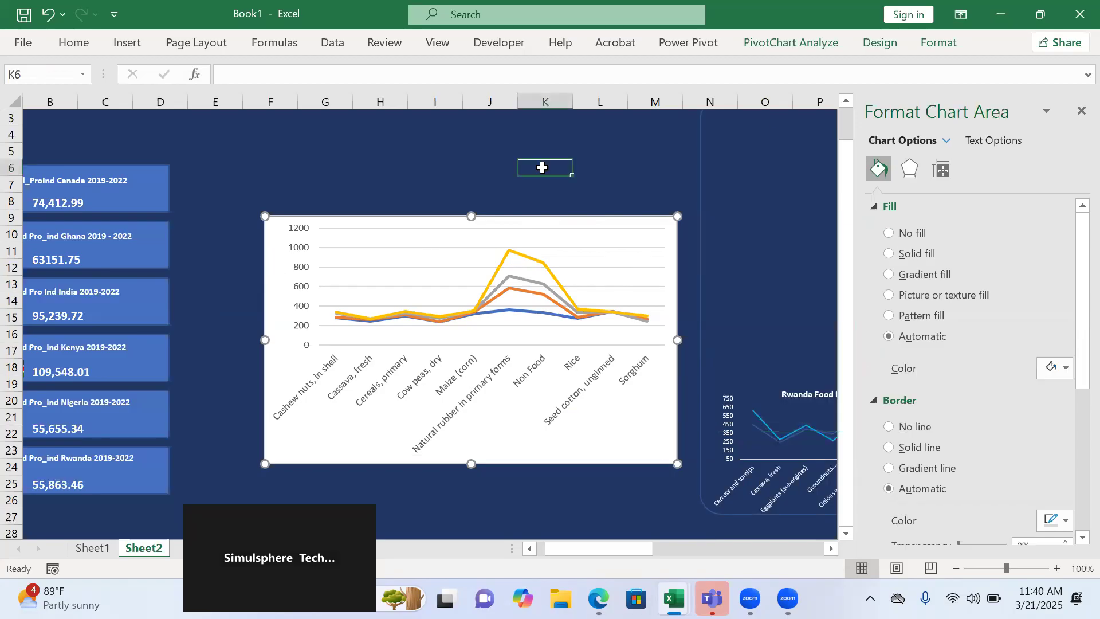
{"action": "left_click", "coordinate": [273, 256]}
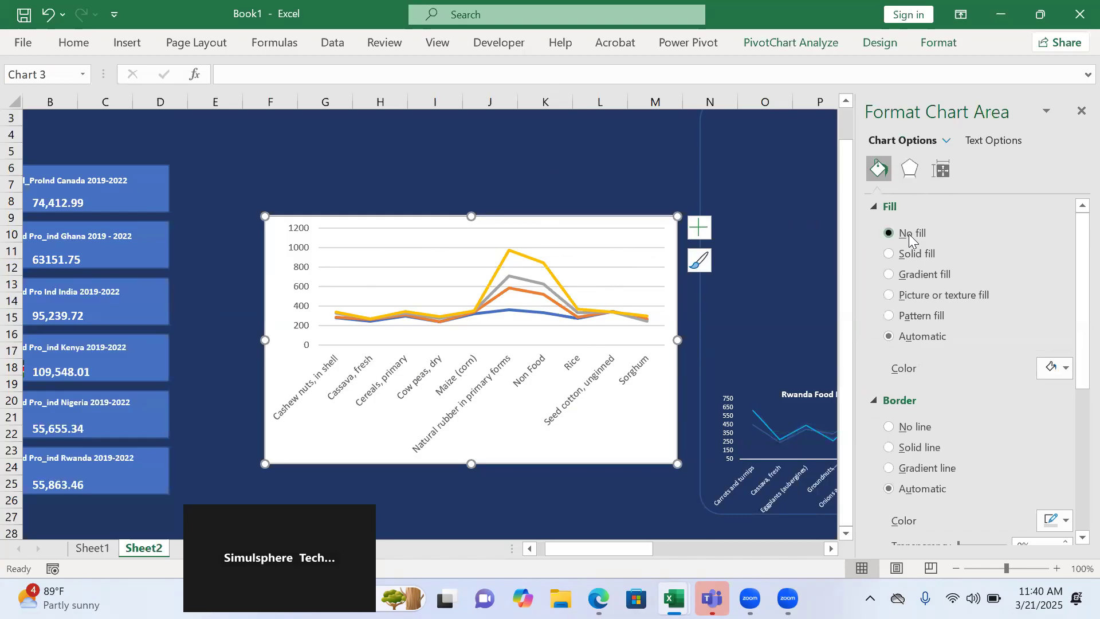
{"action": "left_click", "coordinate": [908, 233]}
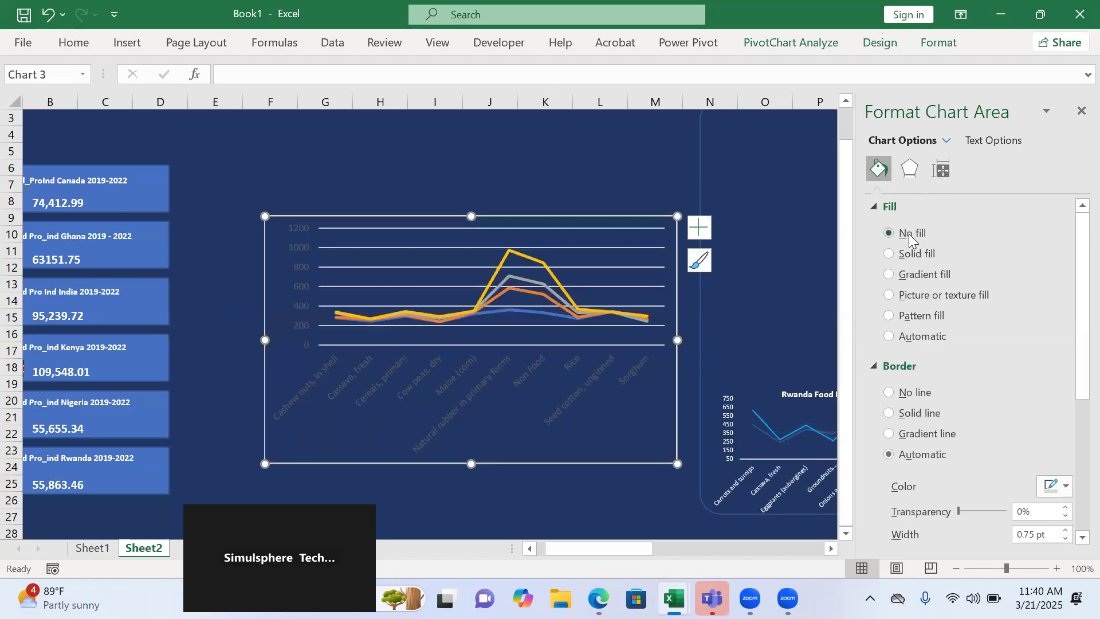
Hide the Ghana chart's major gridlines by setting their line transparency to 100%.
{"action": "left_click", "coordinate": [480, 252]}
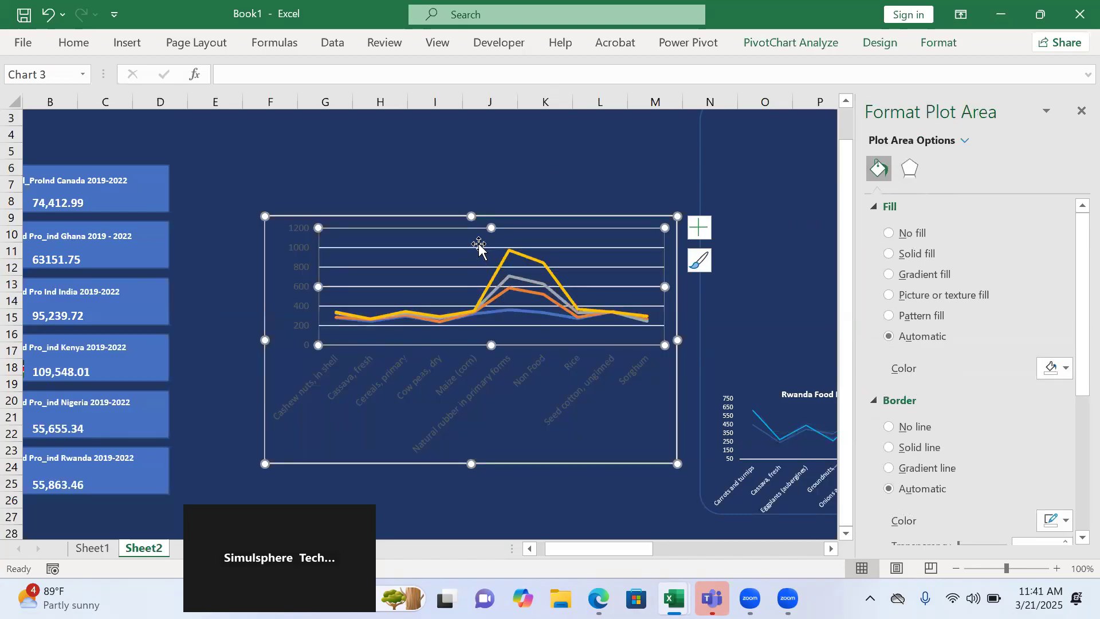
{"action": "left_click", "coordinate": [478, 247]}
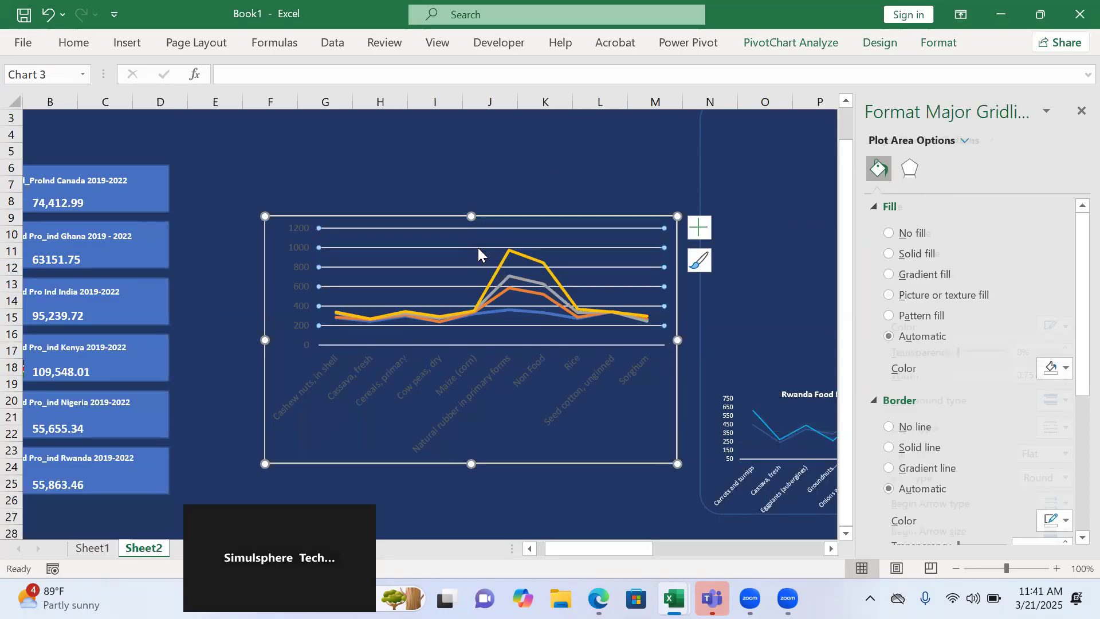
{"action": "left_click_drag", "start_coordinate": [958, 350], "coordinate": [1007, 352]}
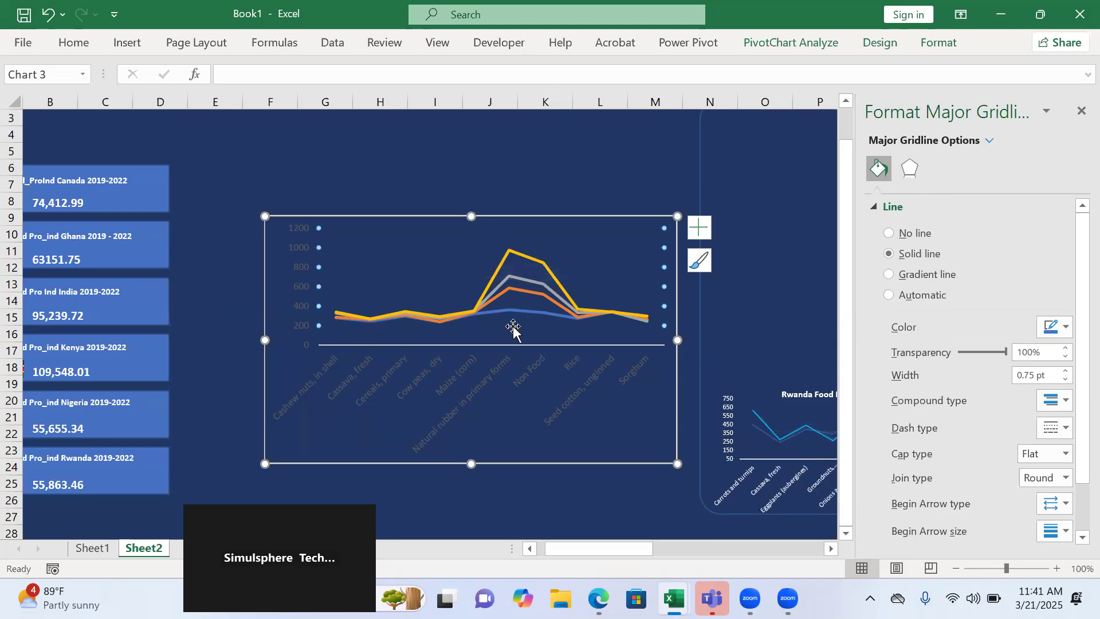
Format the crop category labels on the Ghana chart's horizontal axis in white at font size 6.
{"action": "left_click", "coordinate": [393, 366]}
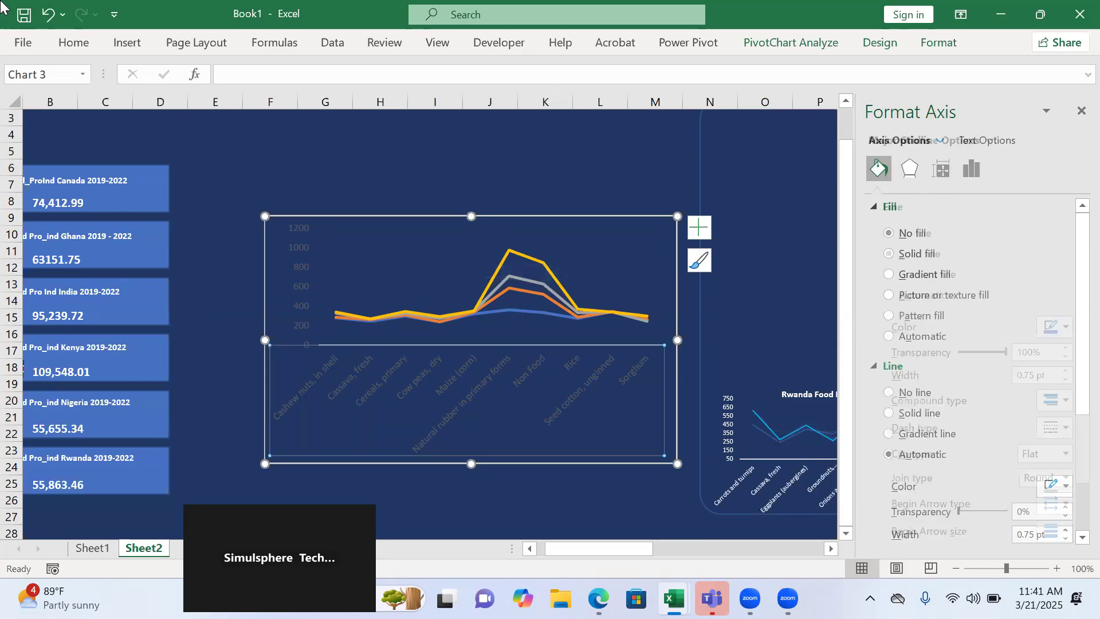
{"action": "left_click", "coordinate": [75, 44]}
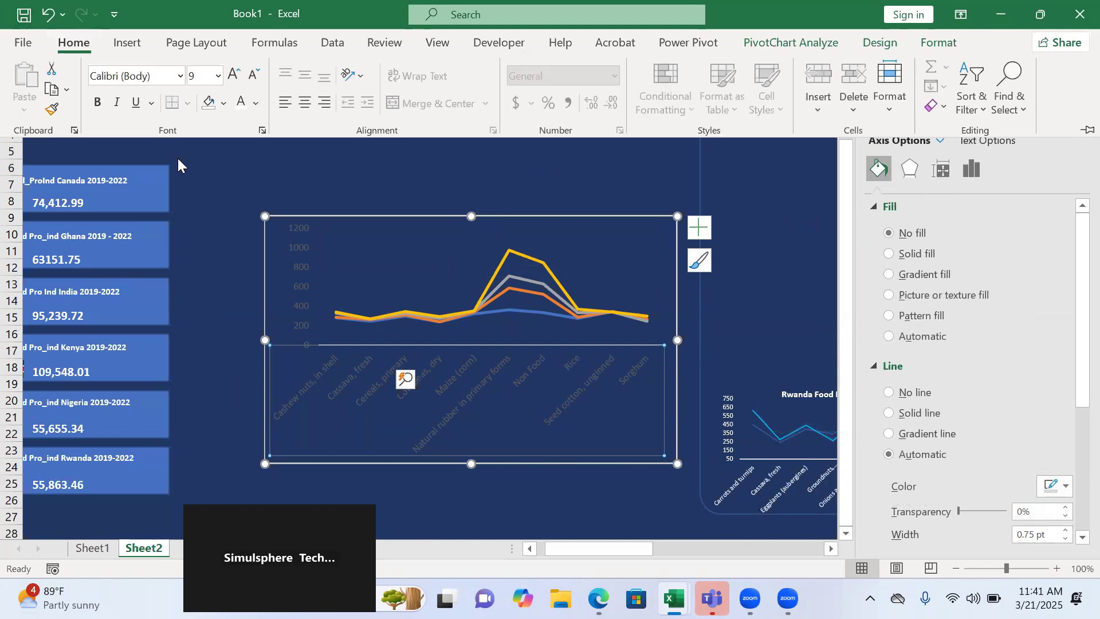
{"action": "left_click", "coordinate": [242, 112]}
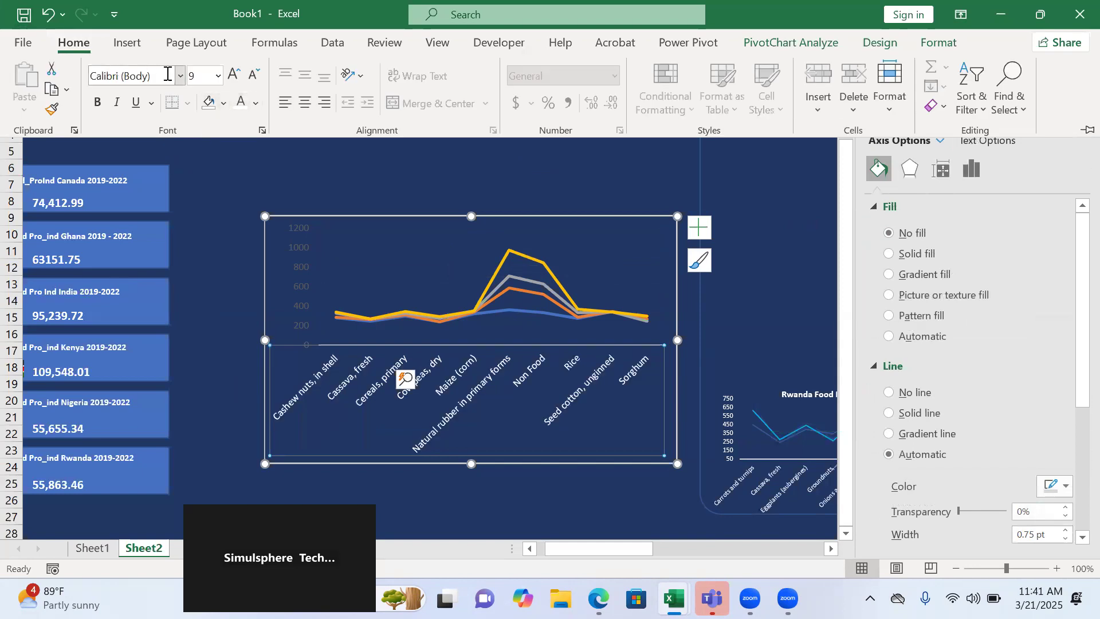
{"action": "left_click", "coordinate": [193, 77]}
{"action": "type", "text": "6"}
{"action": "key", "text": "Return"}
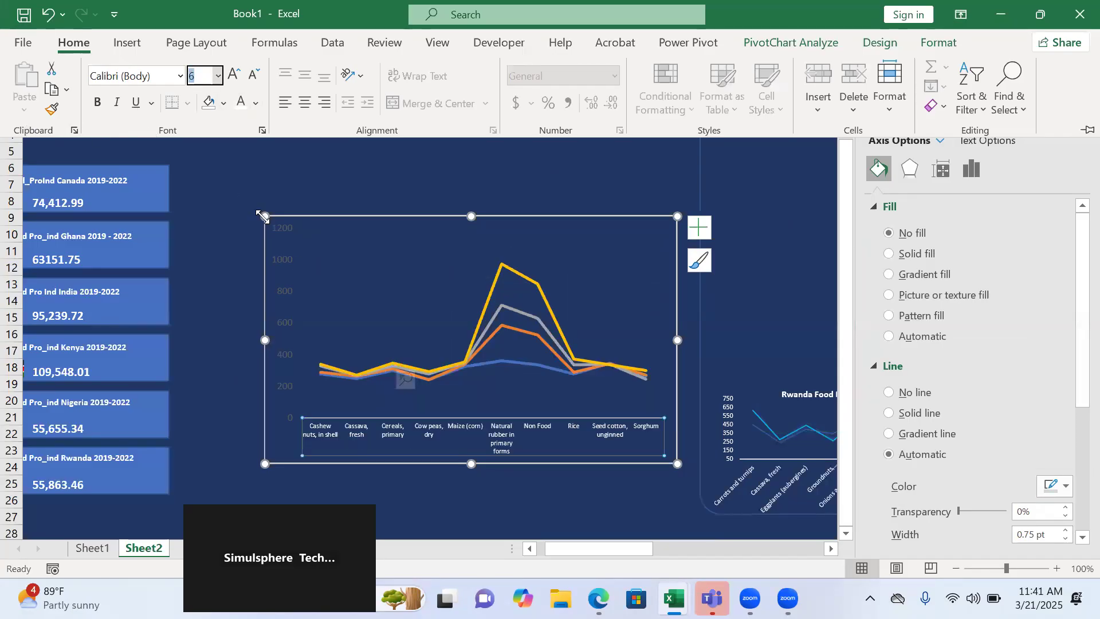
Format the numbers on the Ghana chart's vertical axis in white at font size 6.
{"action": "left_click", "coordinate": [280, 256]}
{"action": "left_click", "coordinate": [126, 49]}
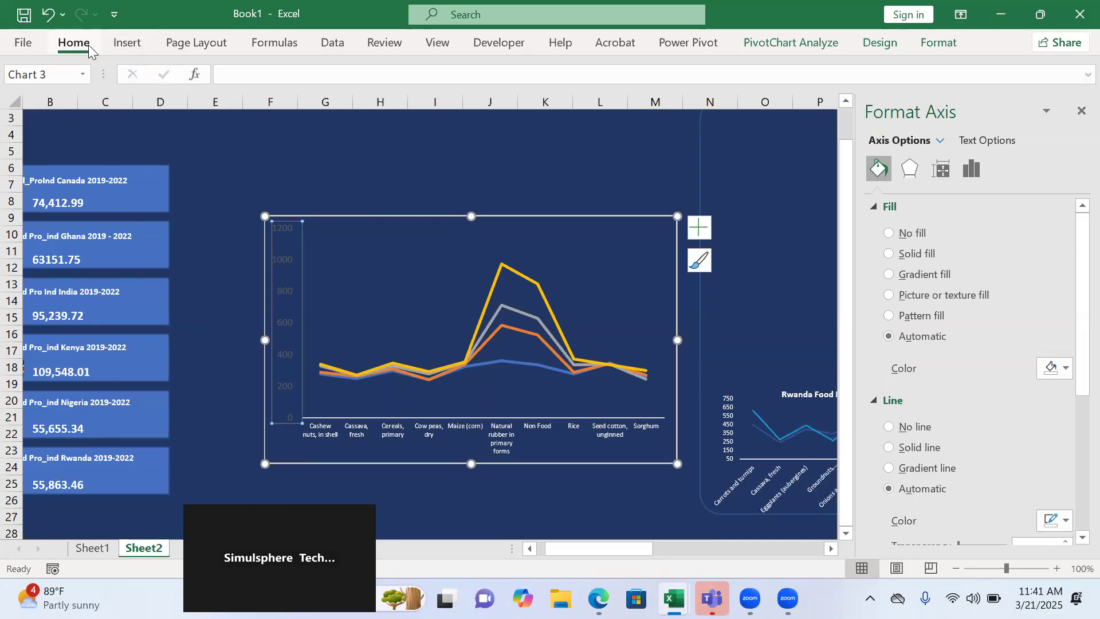
{"action": "left_click", "coordinate": [88, 45]}
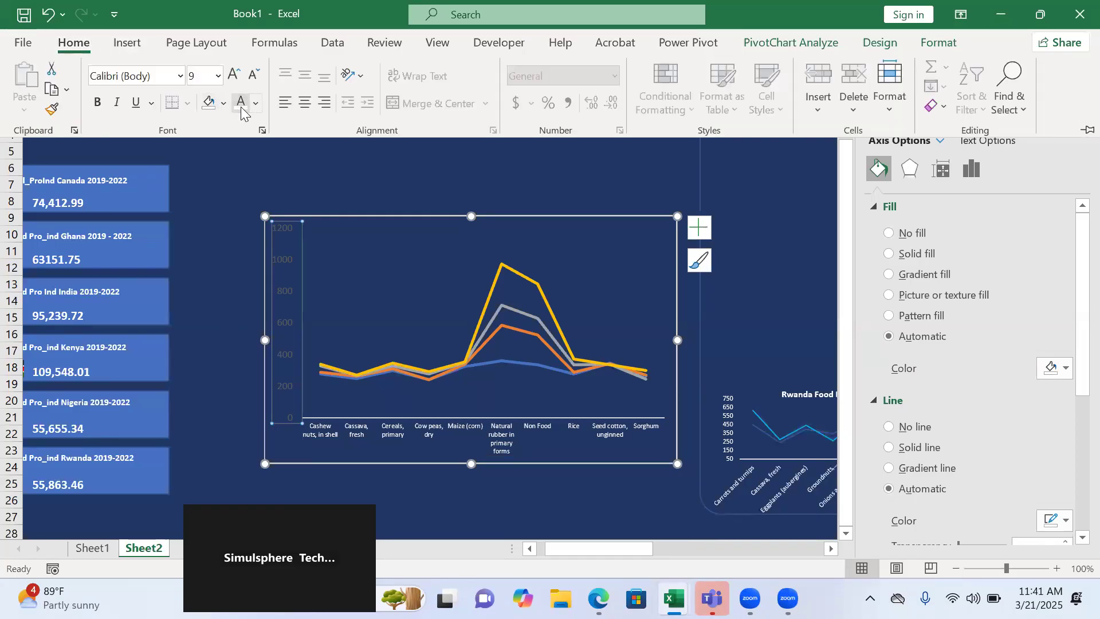
{"action": "left_click", "coordinate": [193, 75]}
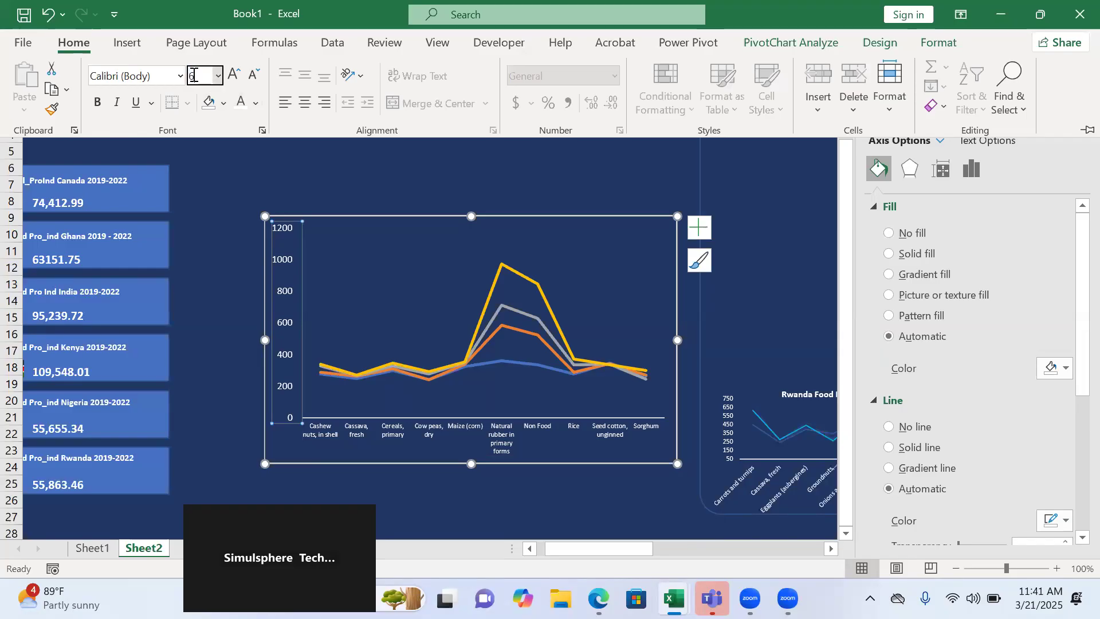
{"action": "type", "text": "6"}
{"action": "key", "text": "Return"}
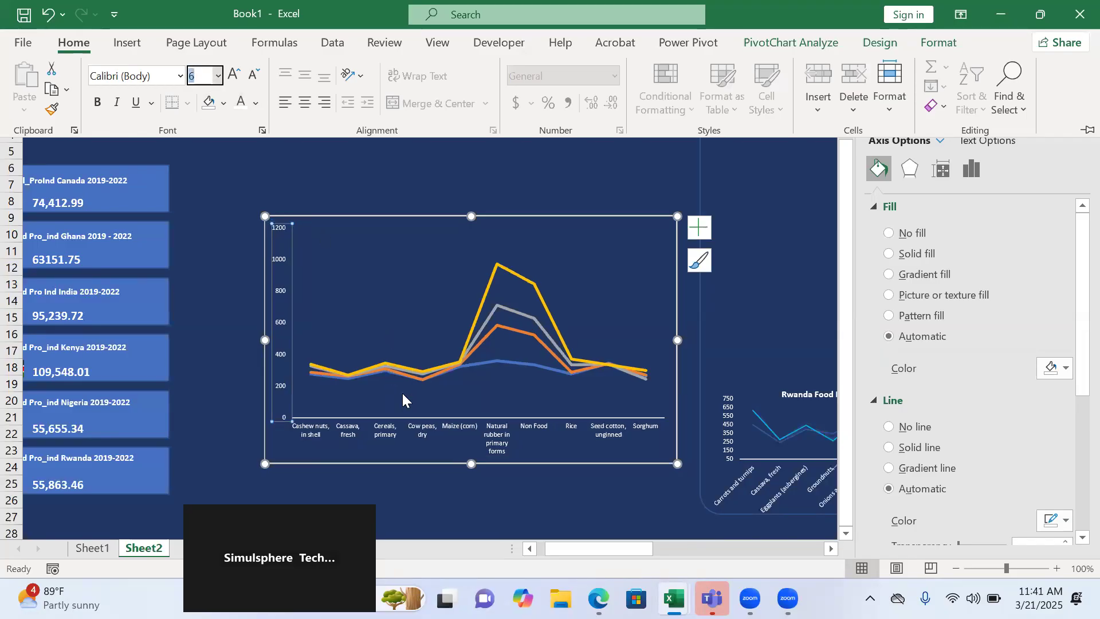
Set the minimum bound of the Ghana chart's vertical axis to 50.
{"action": "left_click", "coordinate": [979, 174]}
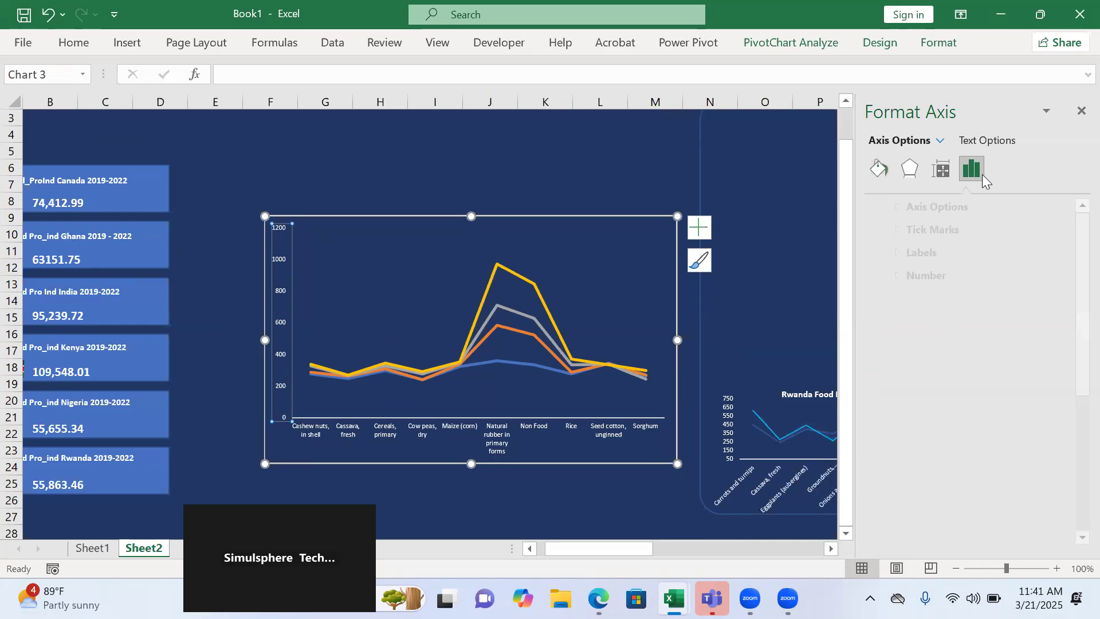
{"action": "left_click", "coordinate": [882, 207]}
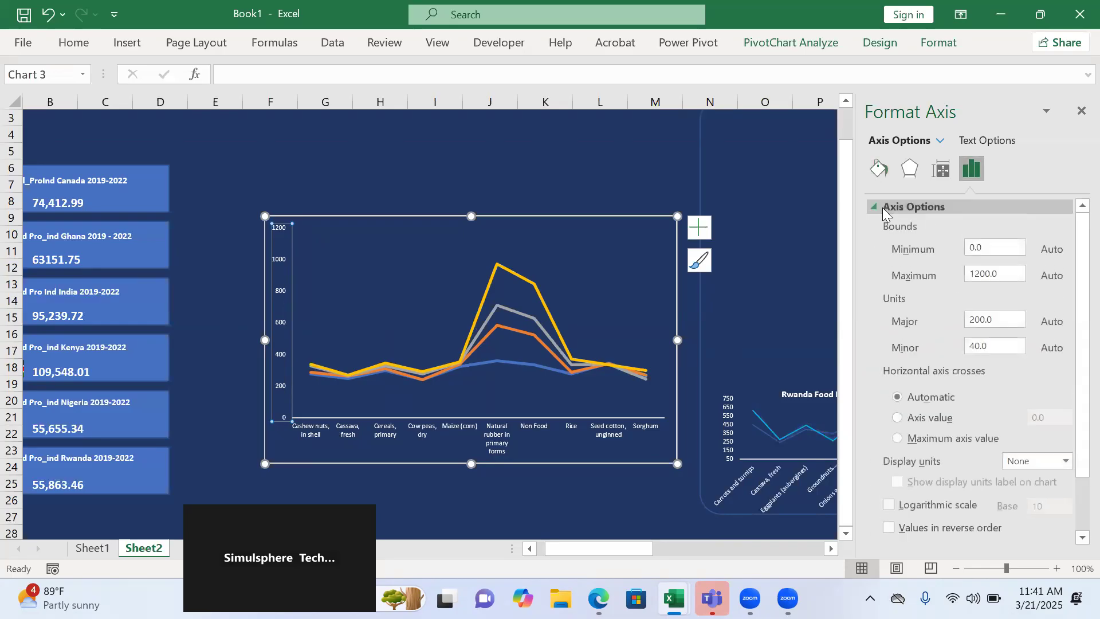
{"action": "left_click", "coordinate": [972, 248]}
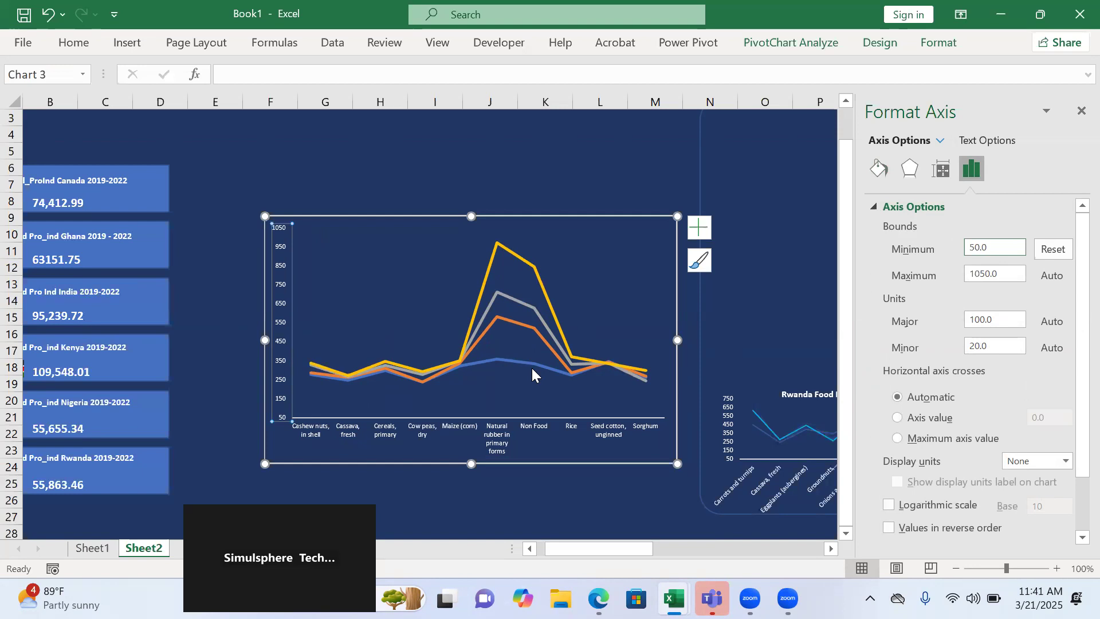
Recolour the yellow line in the Ghana chart to the standard light blue and set its width to 1 pt.
{"action": "left_click", "coordinate": [526, 266]}
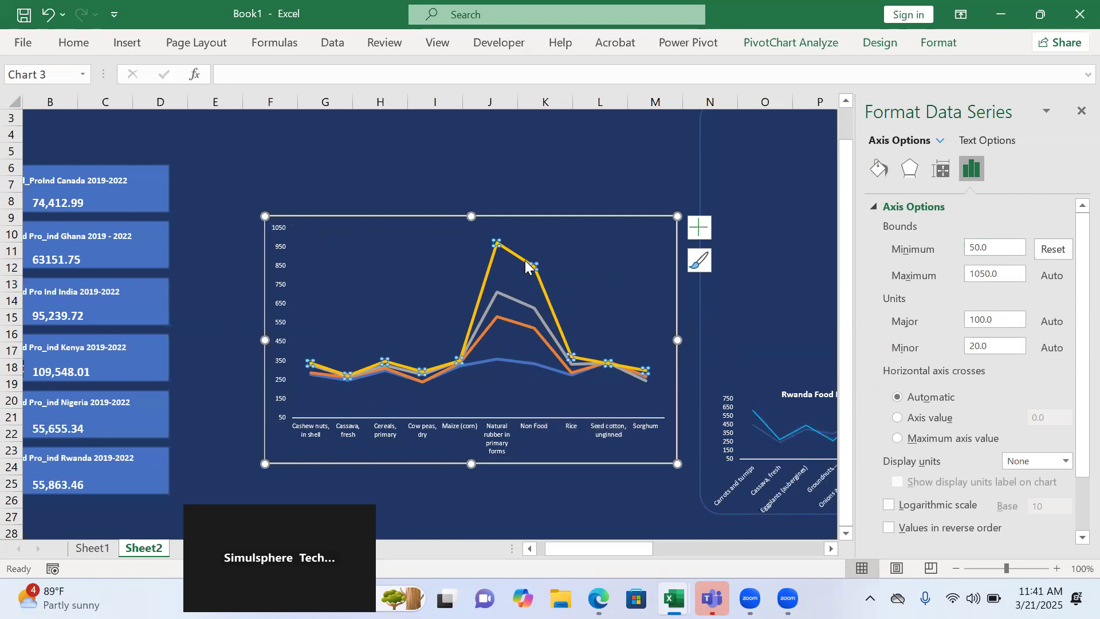
{"action": "left_click", "coordinate": [880, 169]}
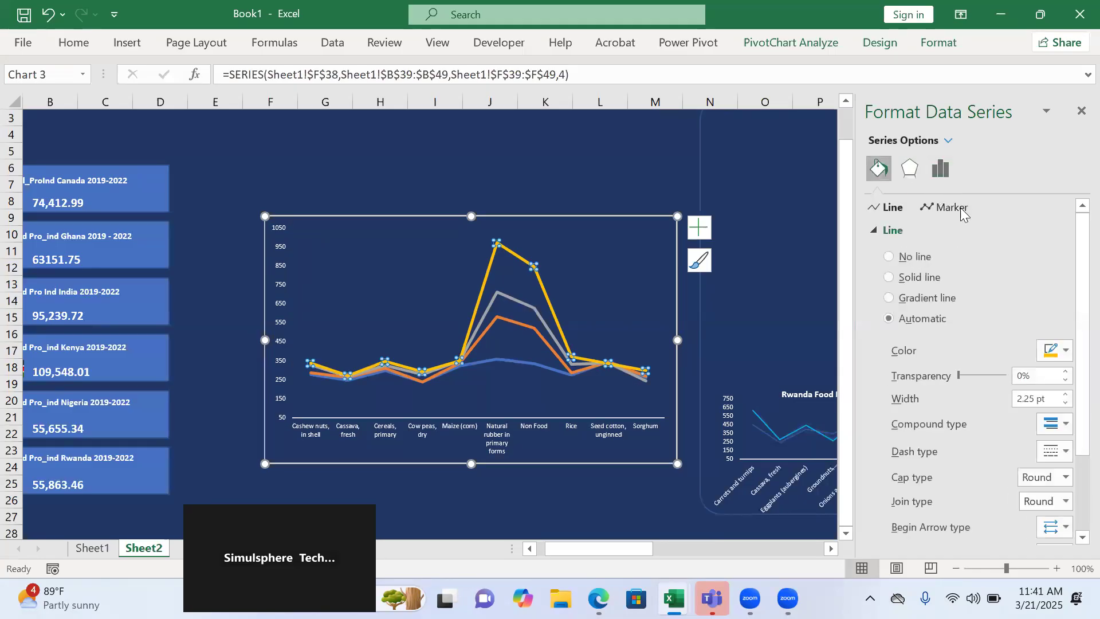
{"action": "left_click", "coordinate": [1067, 352]}
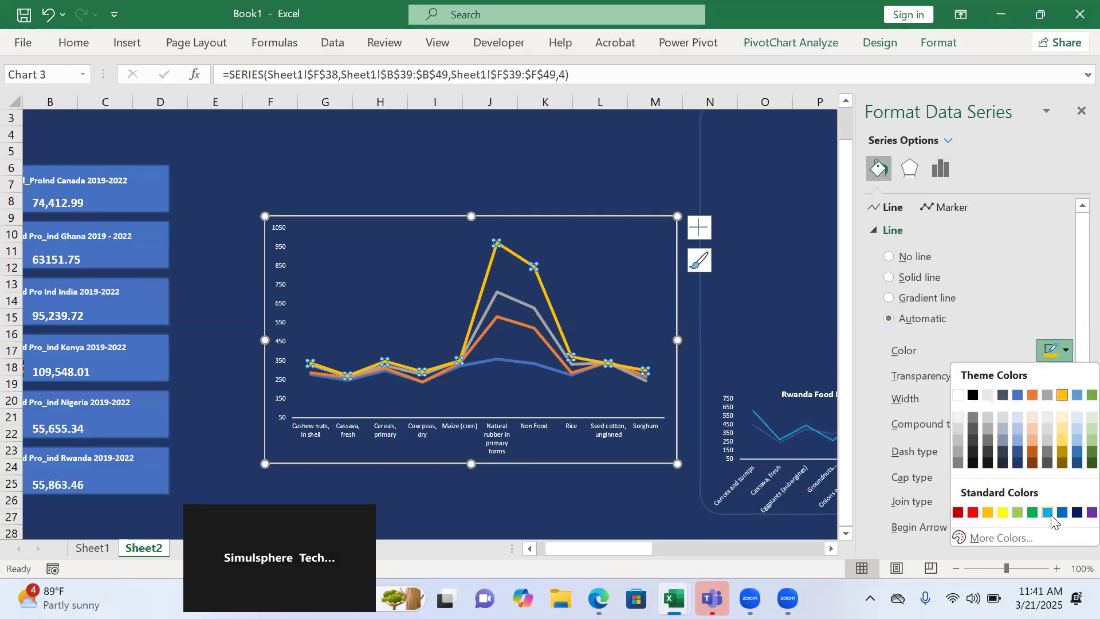
{"action": "left_click", "coordinate": [1047, 512]}
{"action": "left_click", "coordinate": [1065, 402]}
{"action": "left_click", "coordinate": [1065, 403]}
{"action": "left_click", "coordinate": [1066, 403]}
{"action": "left_click", "coordinate": [1066, 402]}
{"action": "left_click", "coordinate": [1066, 404]}
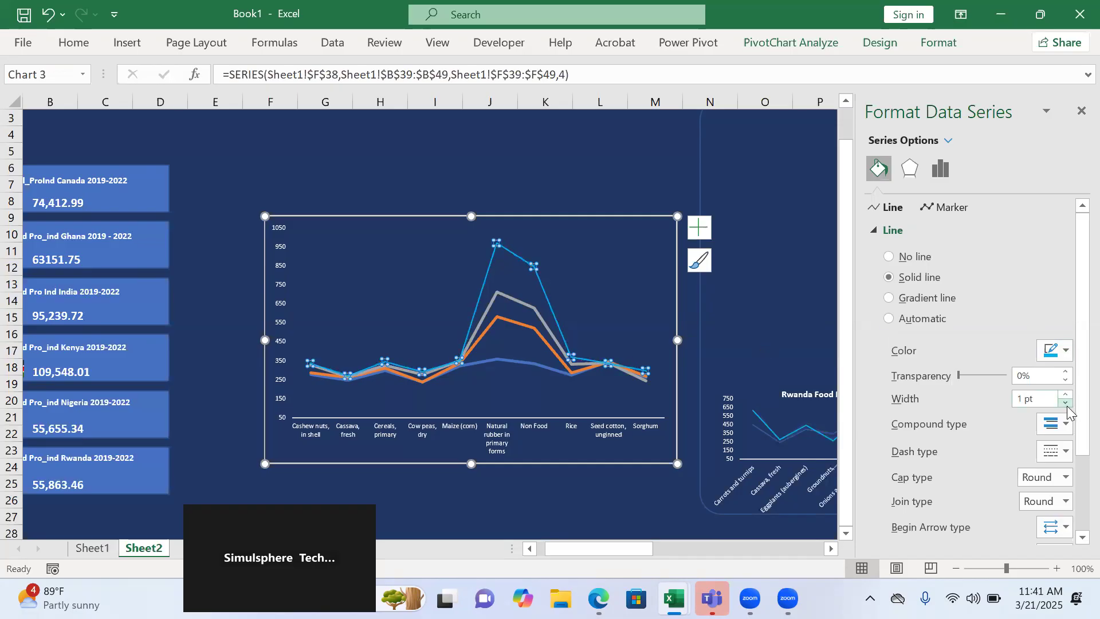
Set the grey line in the Ghana chart to 1 pt width and recolour it a darker shade of the theme blue.
{"action": "left_click", "coordinate": [497, 293]}
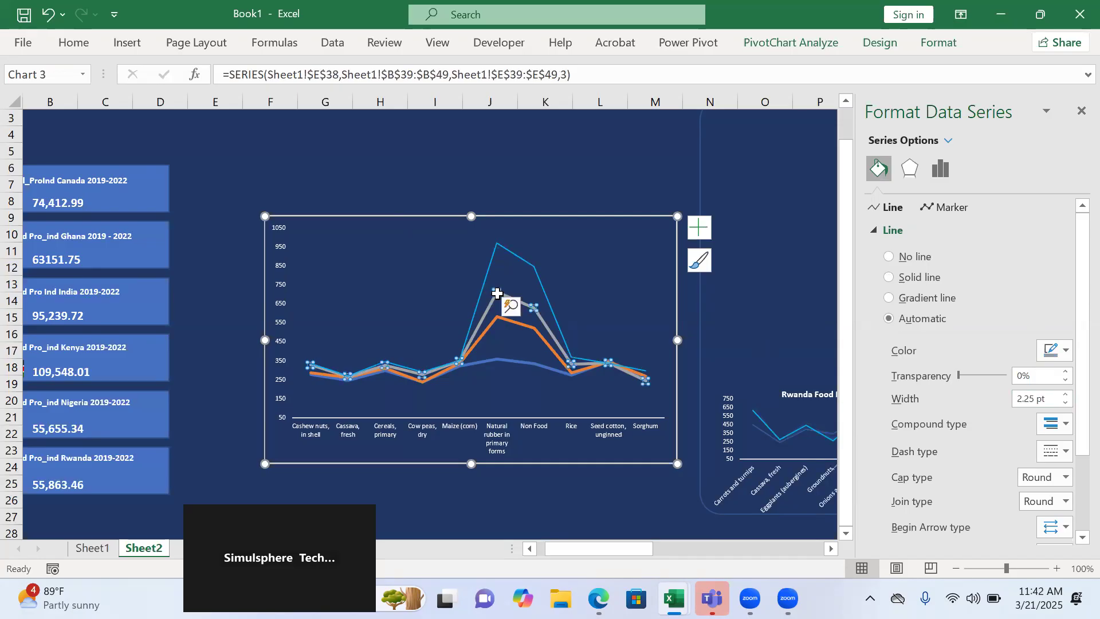
{"action": "left_click", "coordinate": [1066, 403]}
{"action": "left_click", "coordinate": [1065, 403]}
{"action": "left_click", "coordinate": [1065, 403]}
{"action": "left_click", "coordinate": [1066, 404]}
{"action": "left_click", "coordinate": [1066, 404]}
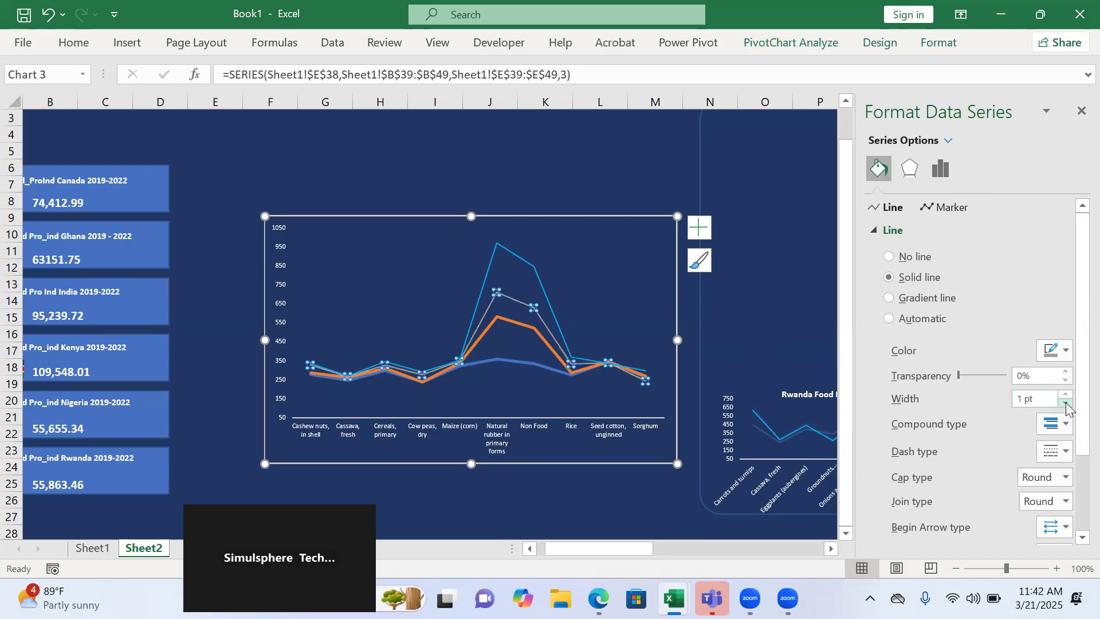
{"action": "left_click", "coordinate": [1065, 350]}
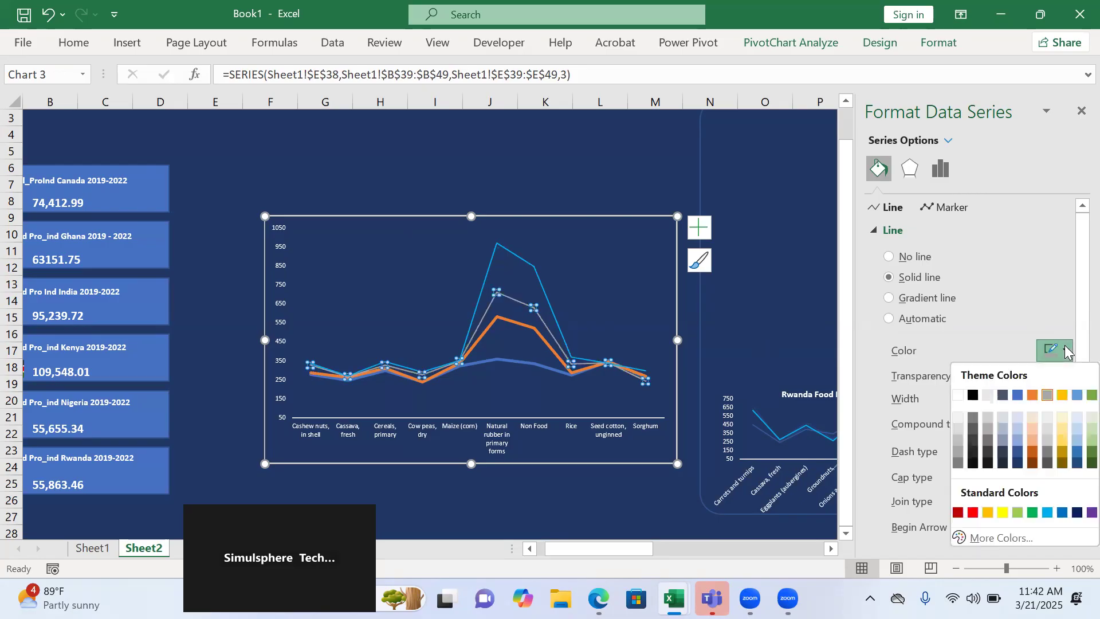
{"action": "left_click", "coordinate": [1015, 461]}
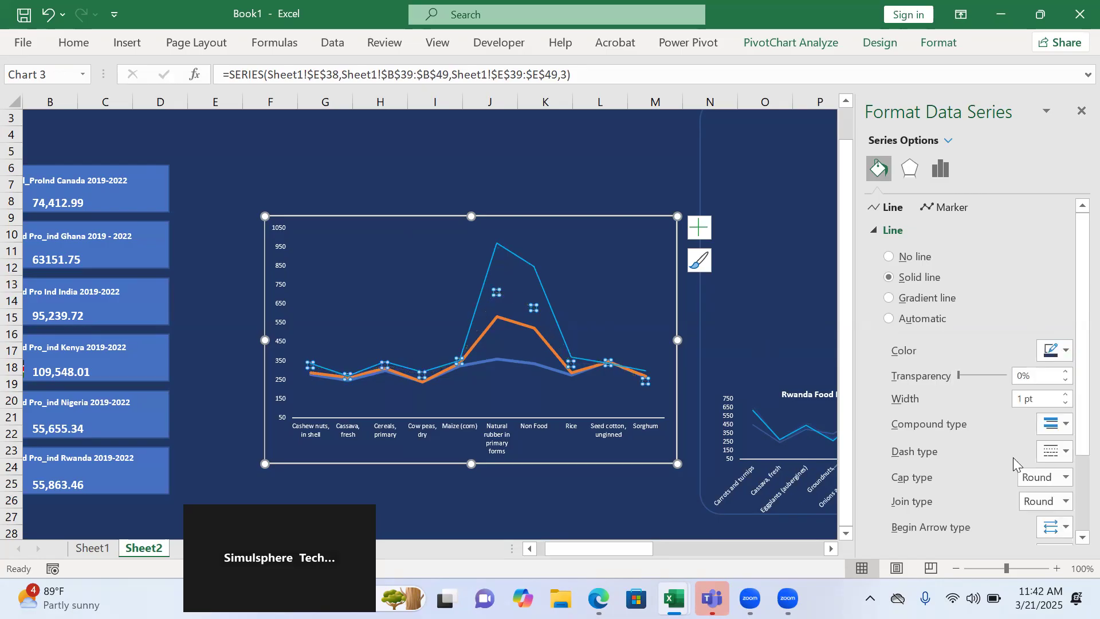
{"action": "left_click", "coordinate": [1066, 350]}
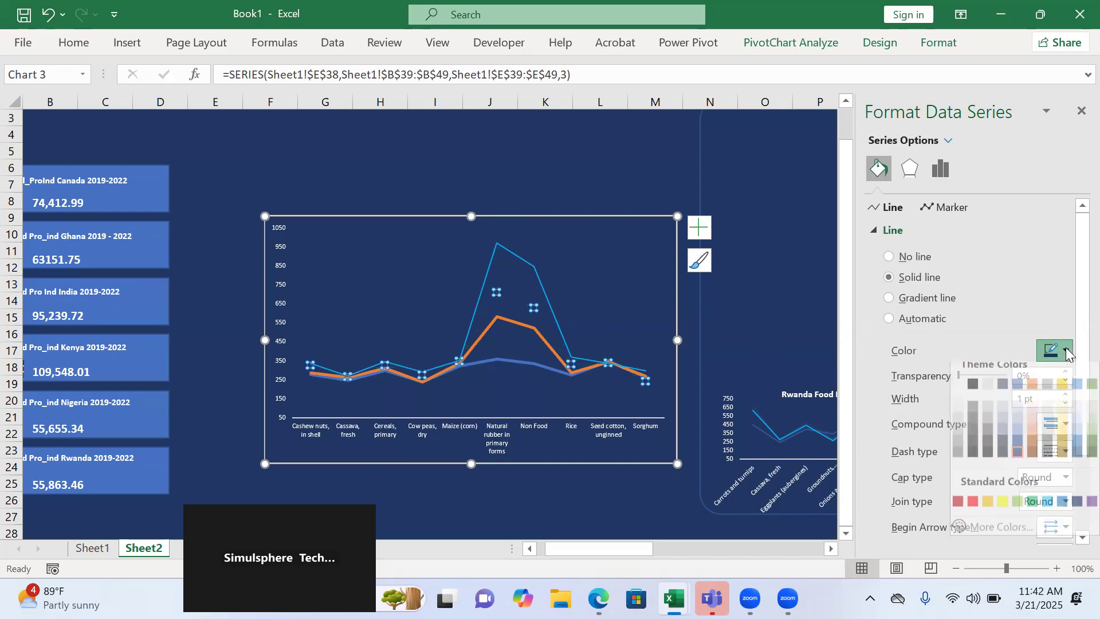
{"action": "left_click", "coordinate": [1017, 459]}
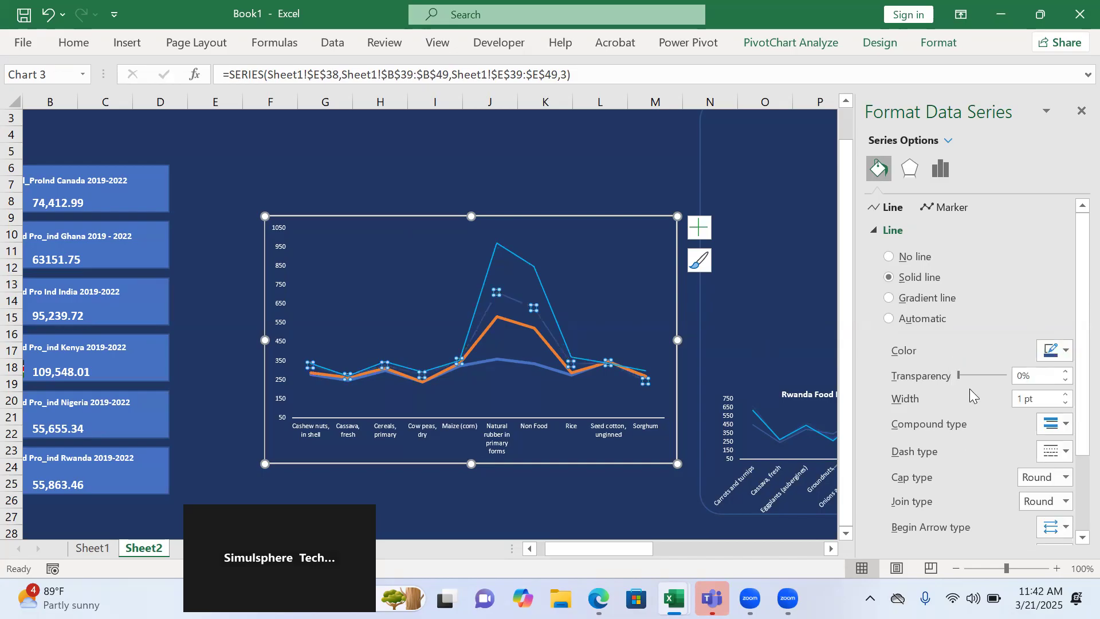
Recolour the orange line in the Ghana chart a shade of the theme blue, set its transparency to 83% and reduce its width.
{"action": "left_click", "coordinate": [538, 337]}
{"action": "left_click", "coordinate": [1066, 351]}
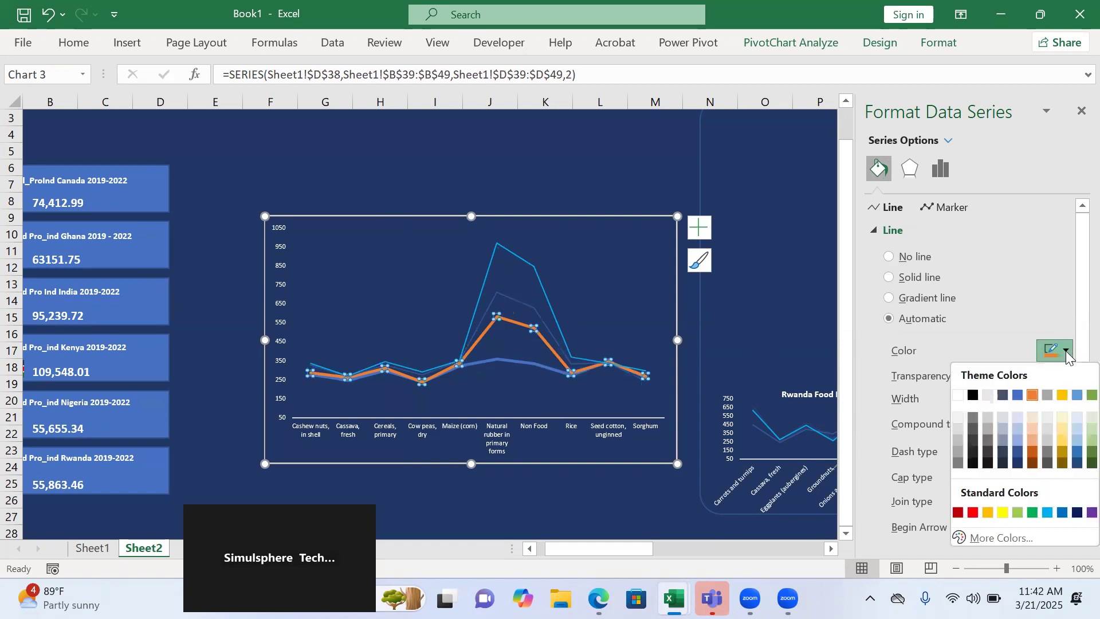
{"action": "left_click", "coordinate": [1017, 443]}
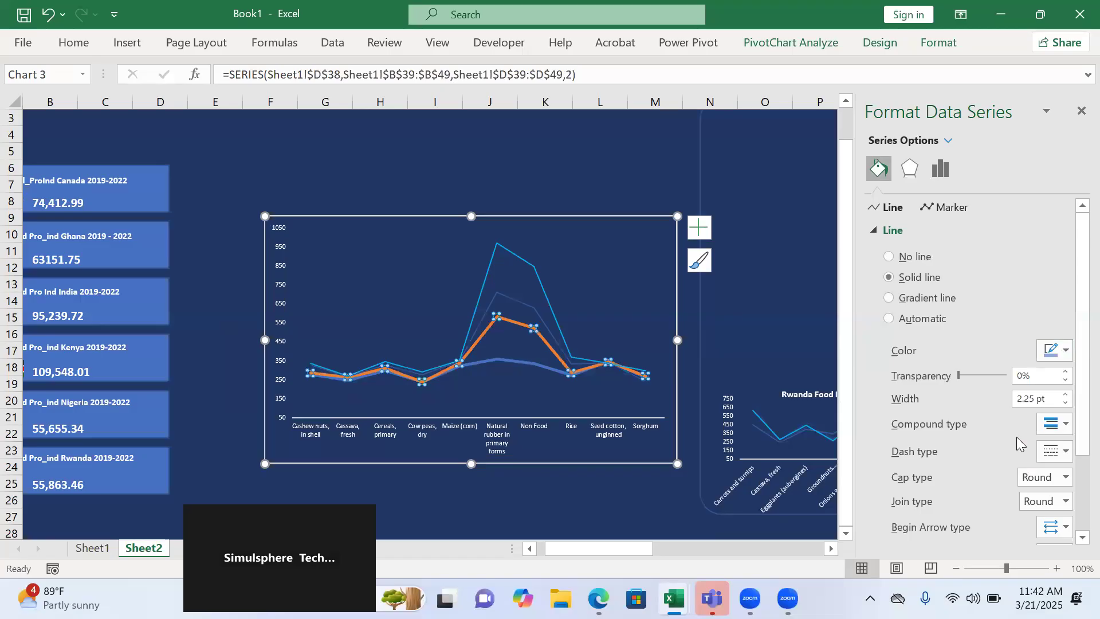
{"action": "left_click_drag", "start_coordinate": [958, 375], "coordinate": [999, 384]}
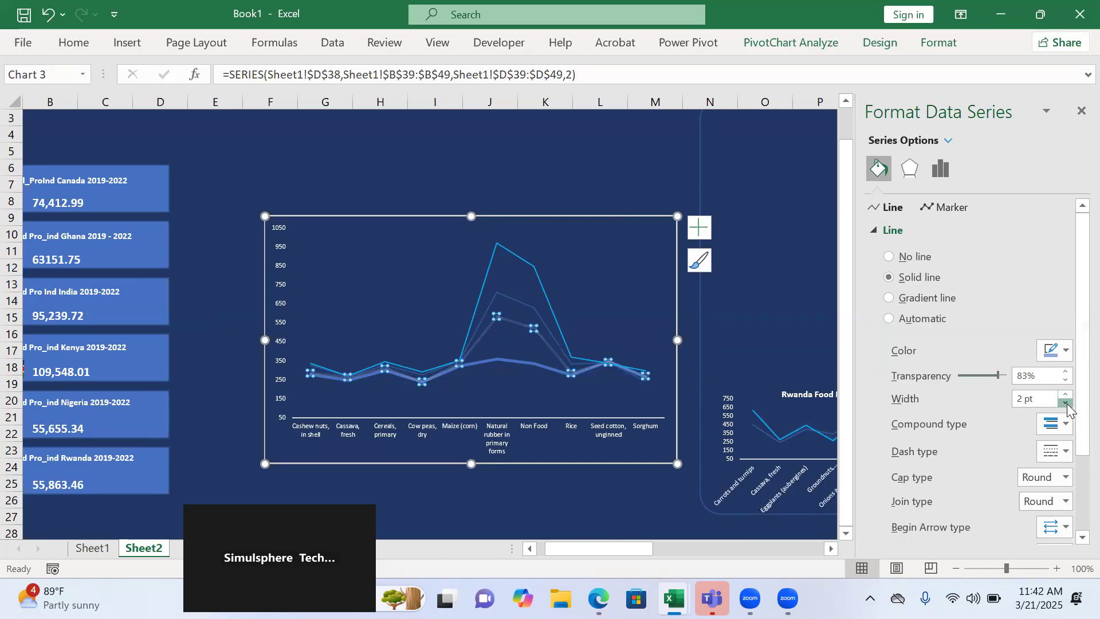
Set the lowest line in the Ghana chart to 1 pt width and 63% transparency.
{"action": "left_click", "coordinate": [557, 369]}
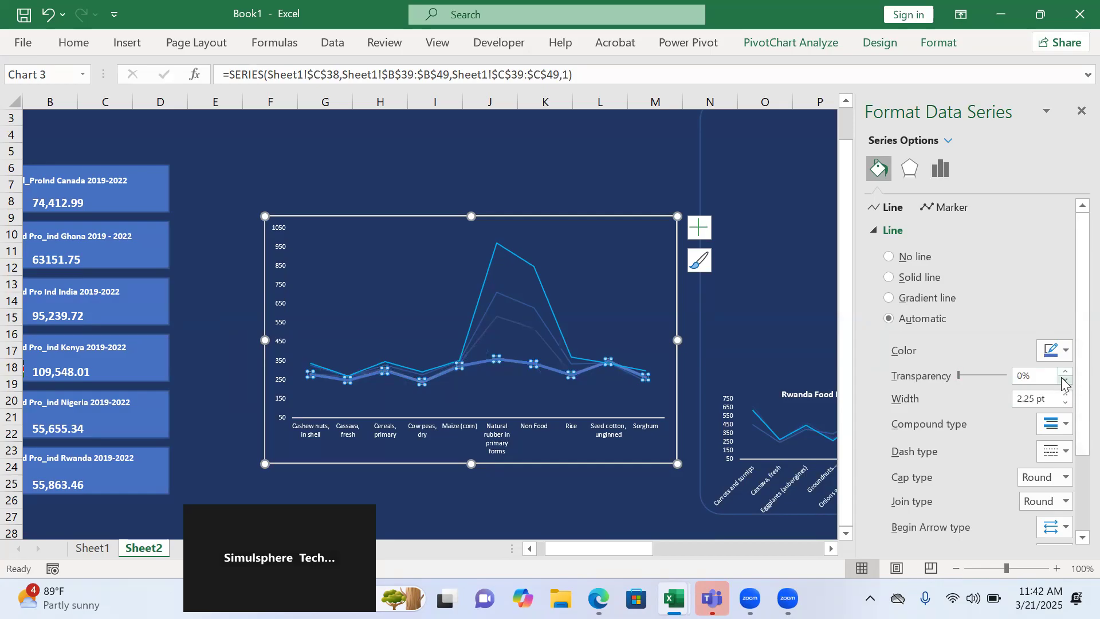
{"action": "left_click", "coordinate": [1065, 406]}
{"action": "left_click", "coordinate": [1065, 406]}
{"action": "left_click", "coordinate": [1065, 405]}
{"action": "left_click", "coordinate": [1066, 405]}
{"action": "left_click", "coordinate": [1066, 406]}
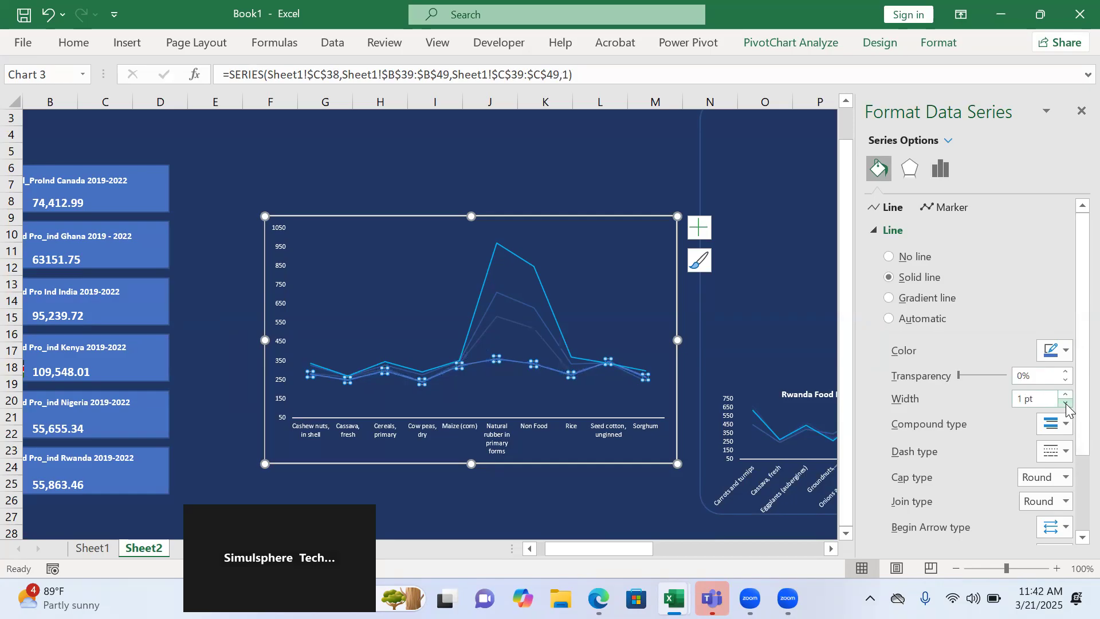
{"action": "left_click_drag", "start_coordinate": [960, 380], "coordinate": [990, 377]}
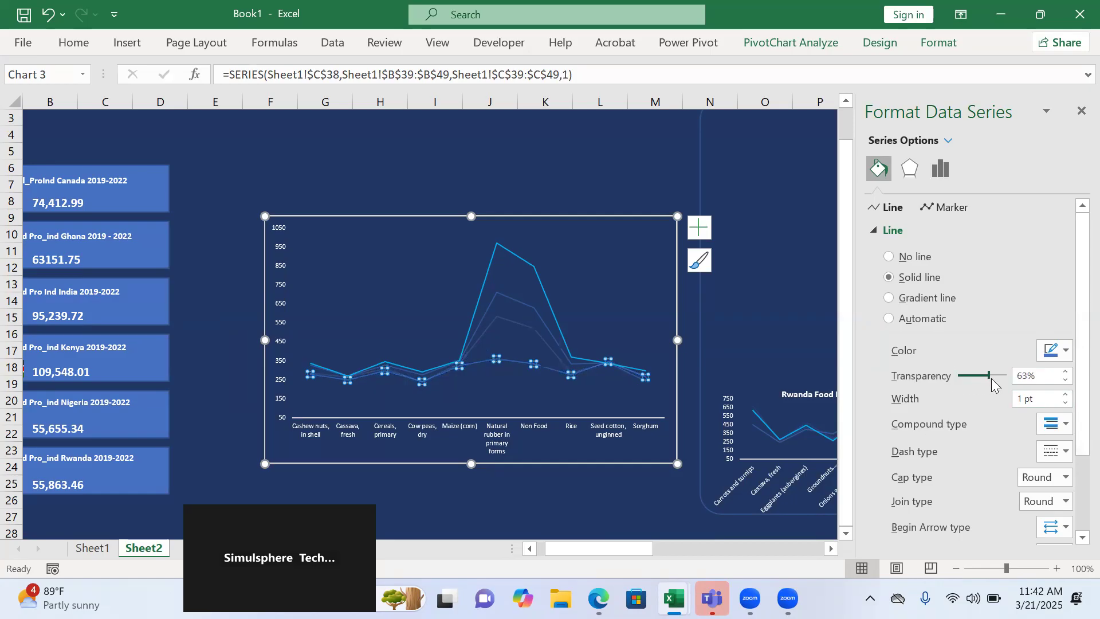
Add the chart title "Ghana Food Production Indices 2019 - 2022" to the Ghana chart.
{"action": "left_click", "coordinate": [658, 268]}
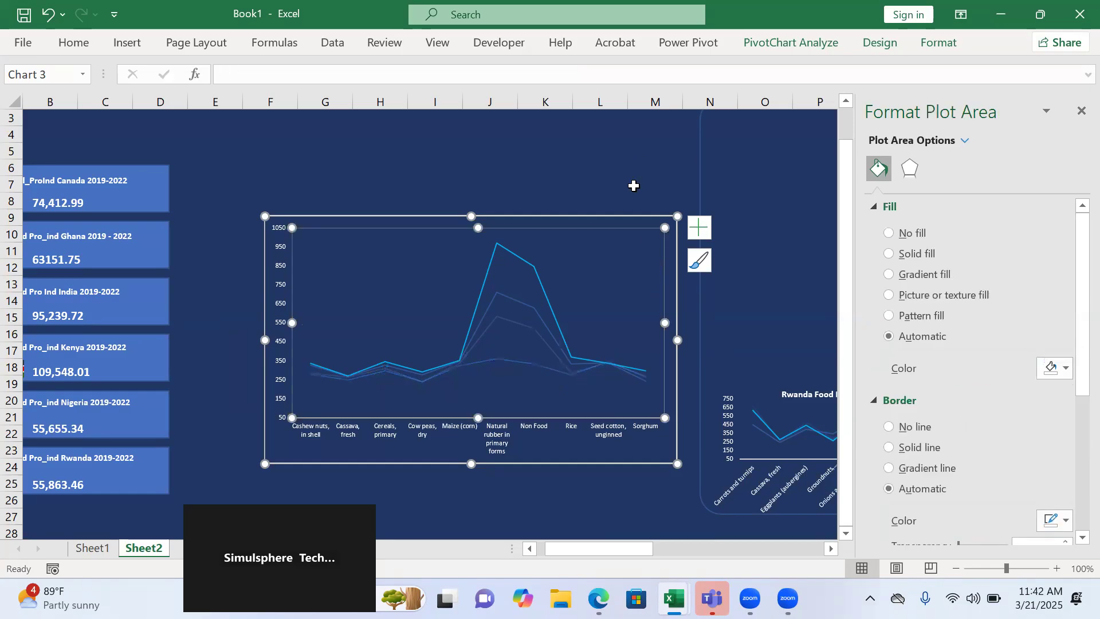
{"action": "left_click", "coordinate": [701, 229]}
{"action": "left_click", "coordinate": [771, 295]}
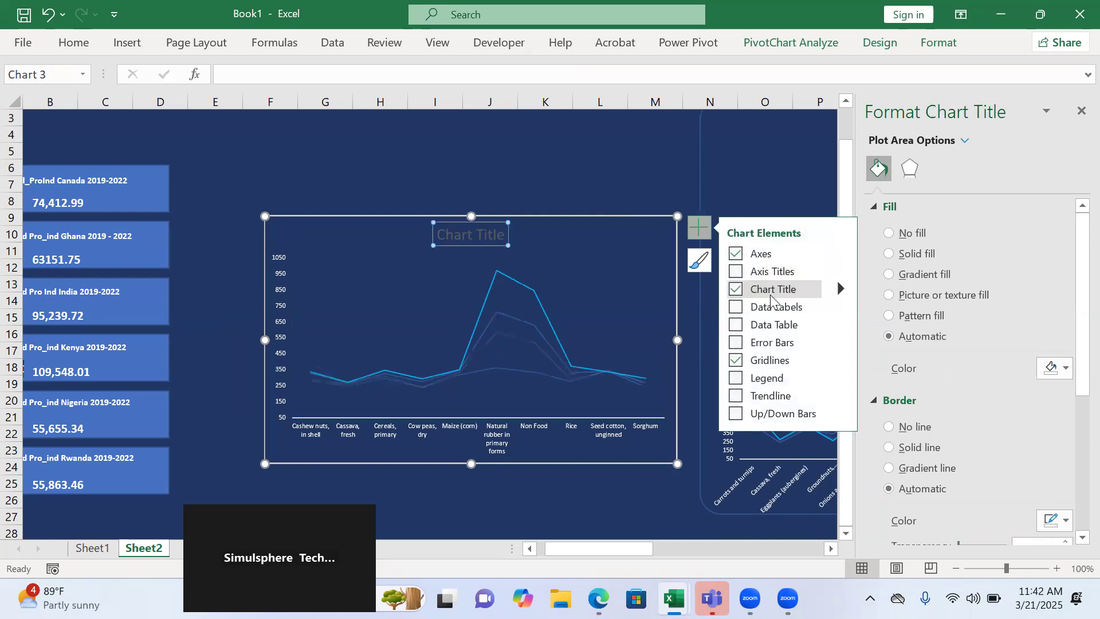
{"action": "left_click", "coordinate": [94, 546]}
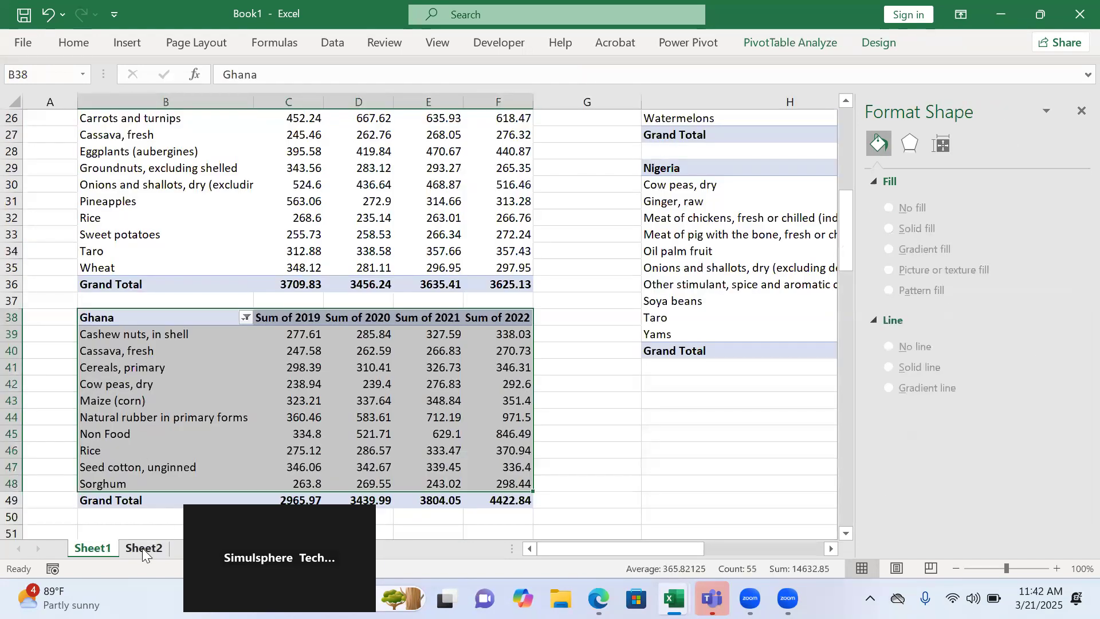
{"action": "left_click", "coordinate": [141, 547]}
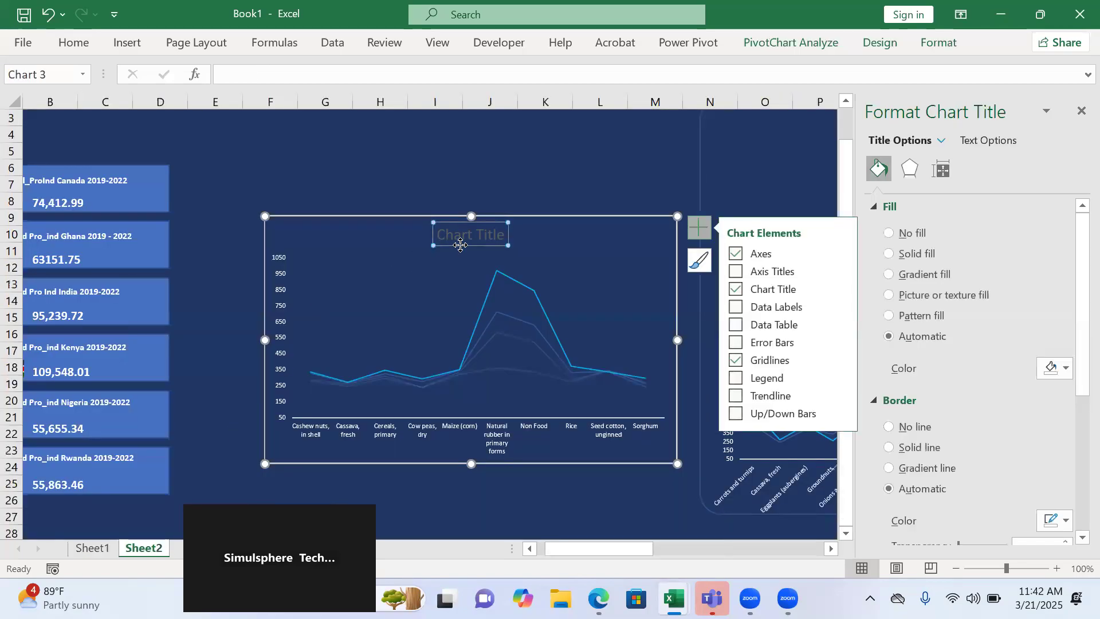
{"action": "left_click_drag", "start_coordinate": [505, 235], "coordinate": [453, 234]}
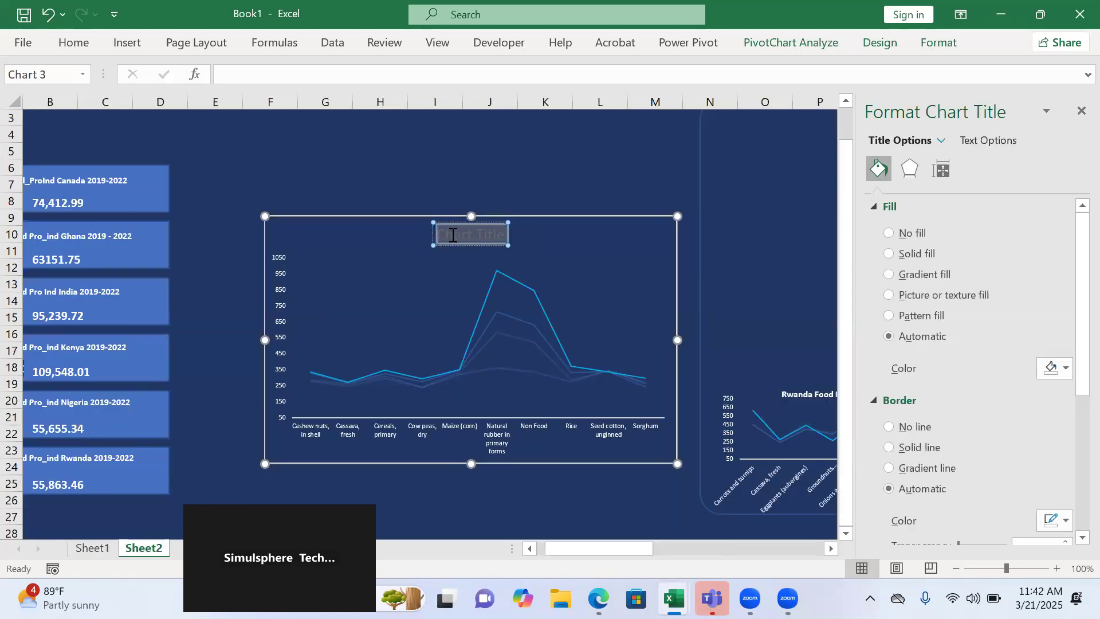
{"action": "type", "text": "Food"}
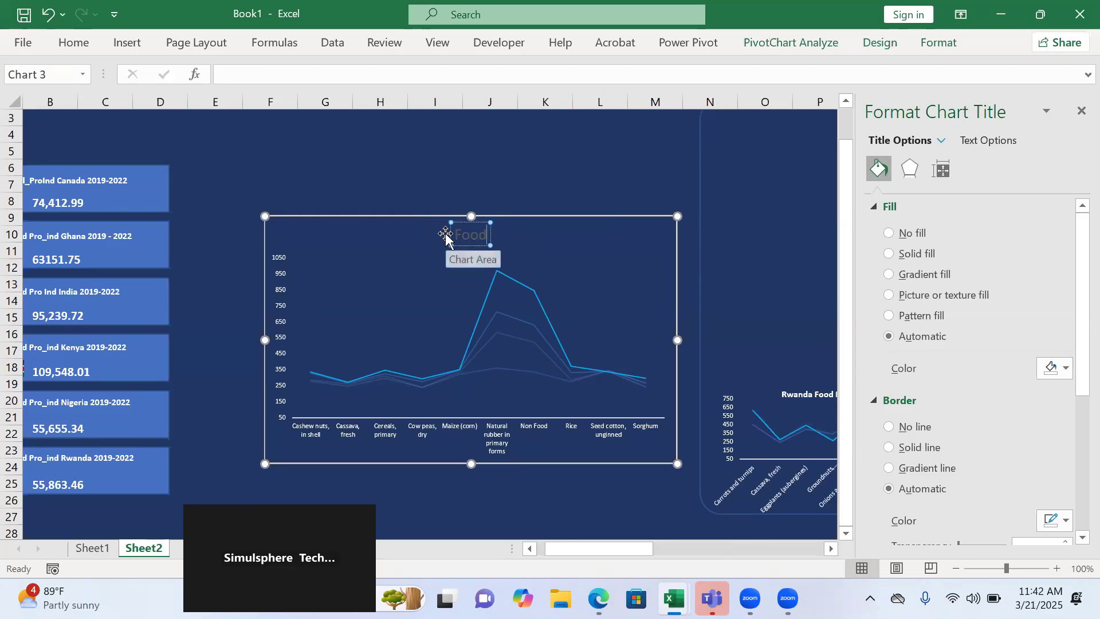
{"action": "key", "text": "BackSpace"}
{"action": "key", "text": "BackSpace"}
{"action": "key", "text": "BackSpace"}
{"action": "key", "text": "BackSpace"}
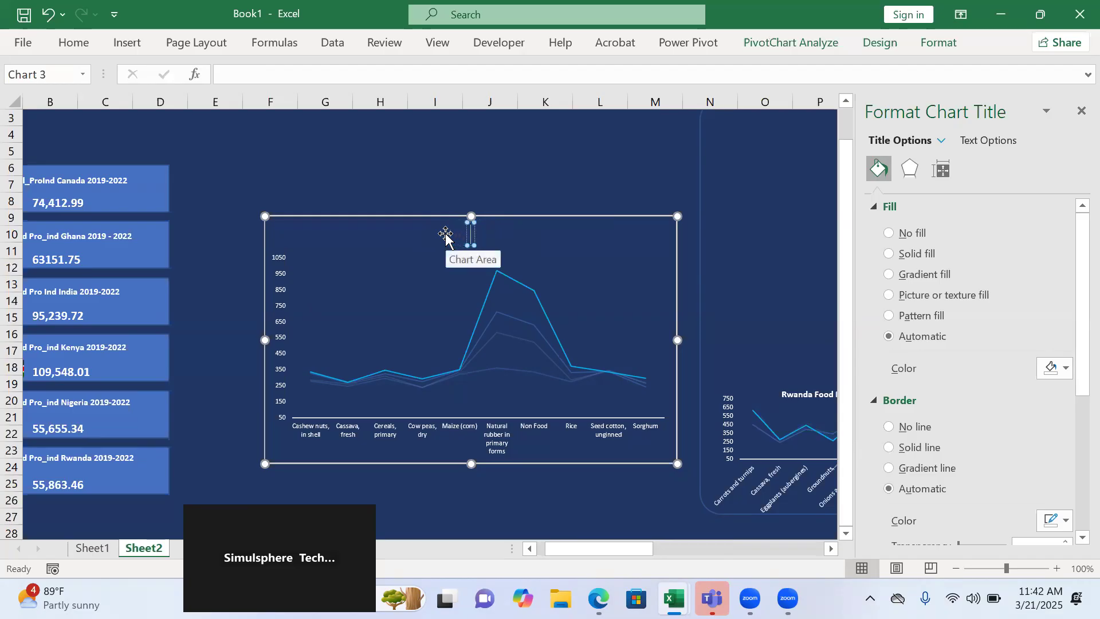
{"action": "type", "text": "Ghana"}
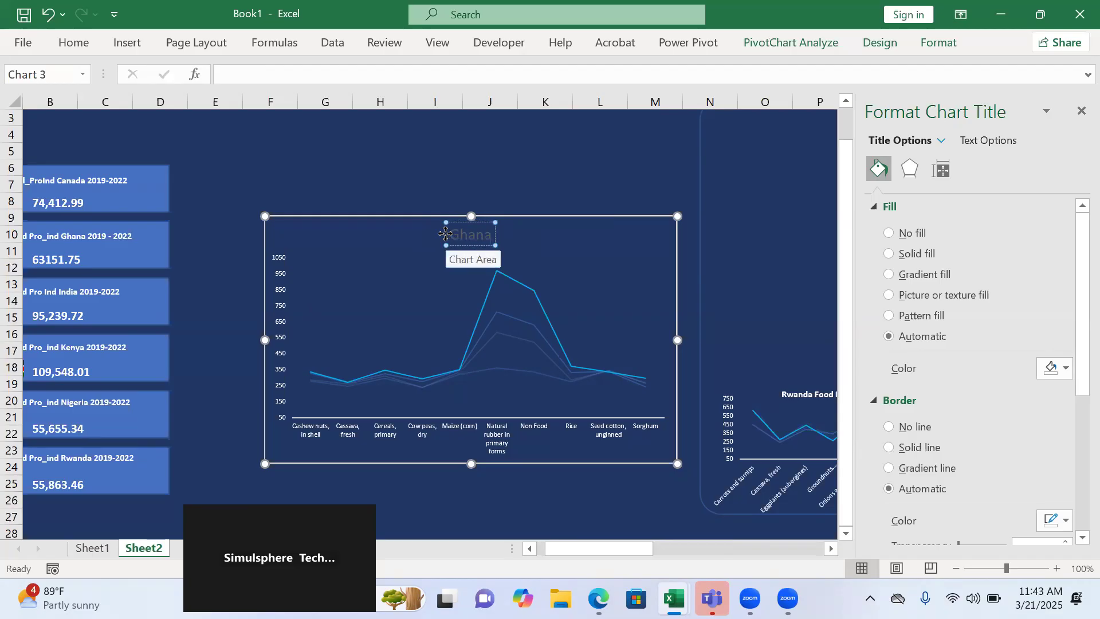
{"action": "type", "text": " Food Production Indices 2019 - 2022"}
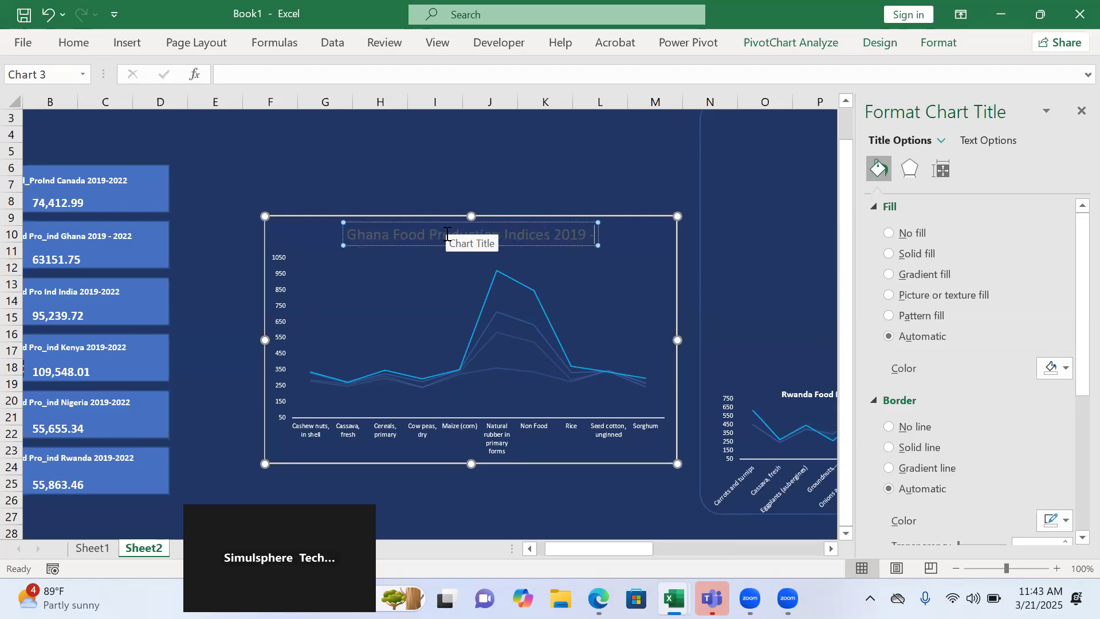
Format the Ghana chart's title in white at font size 8.
{"action": "left_click", "coordinate": [367, 245]}
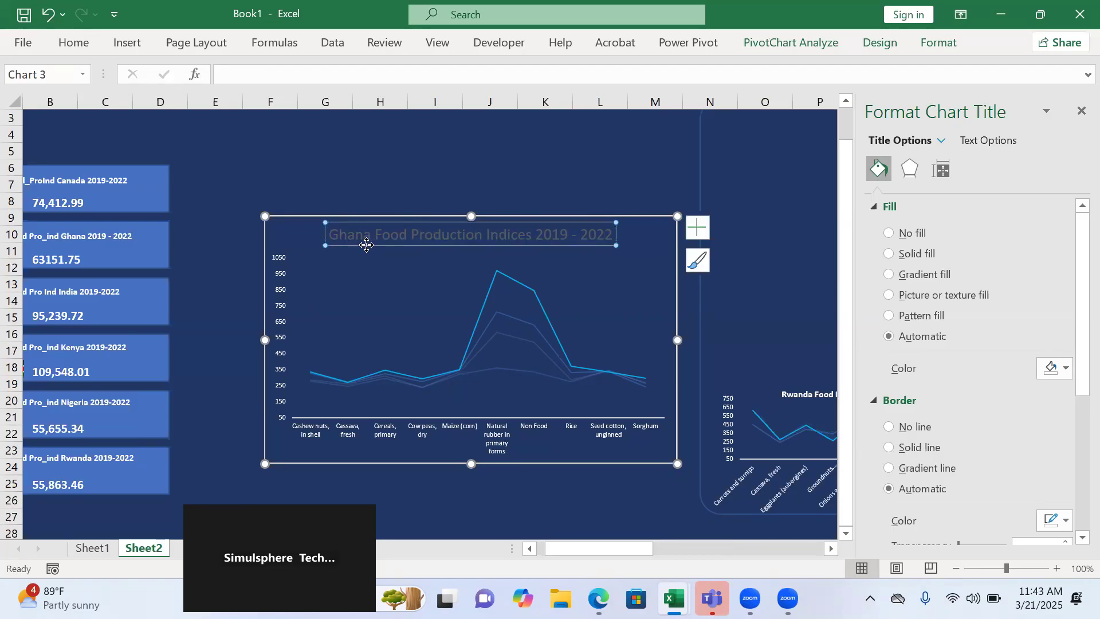
{"action": "left_click", "coordinate": [75, 44]}
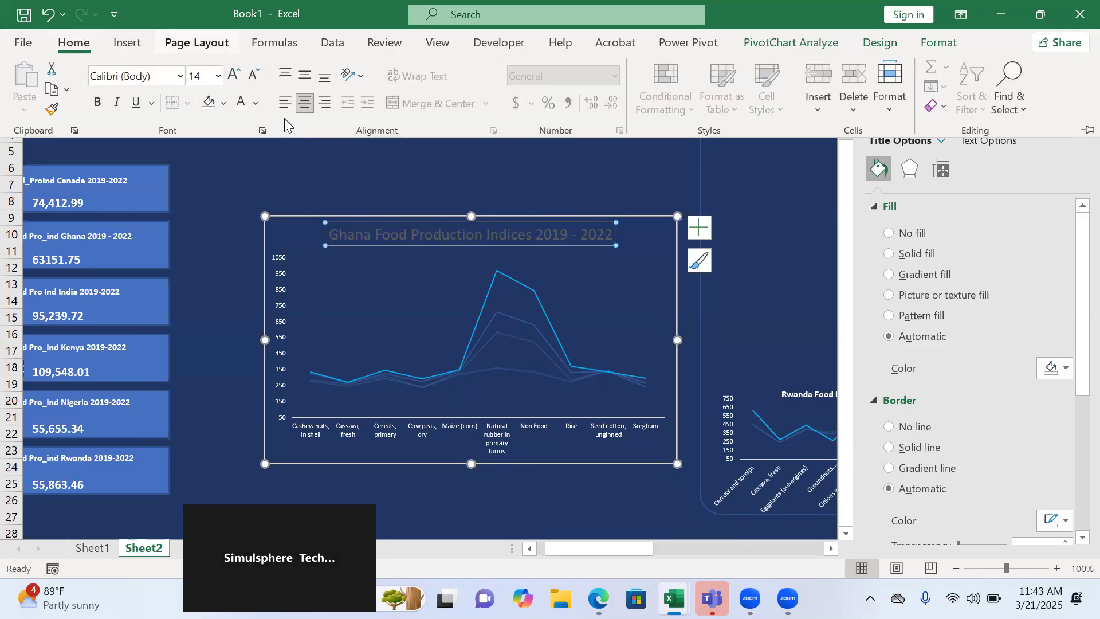
{"action": "left_click", "coordinate": [242, 106]}
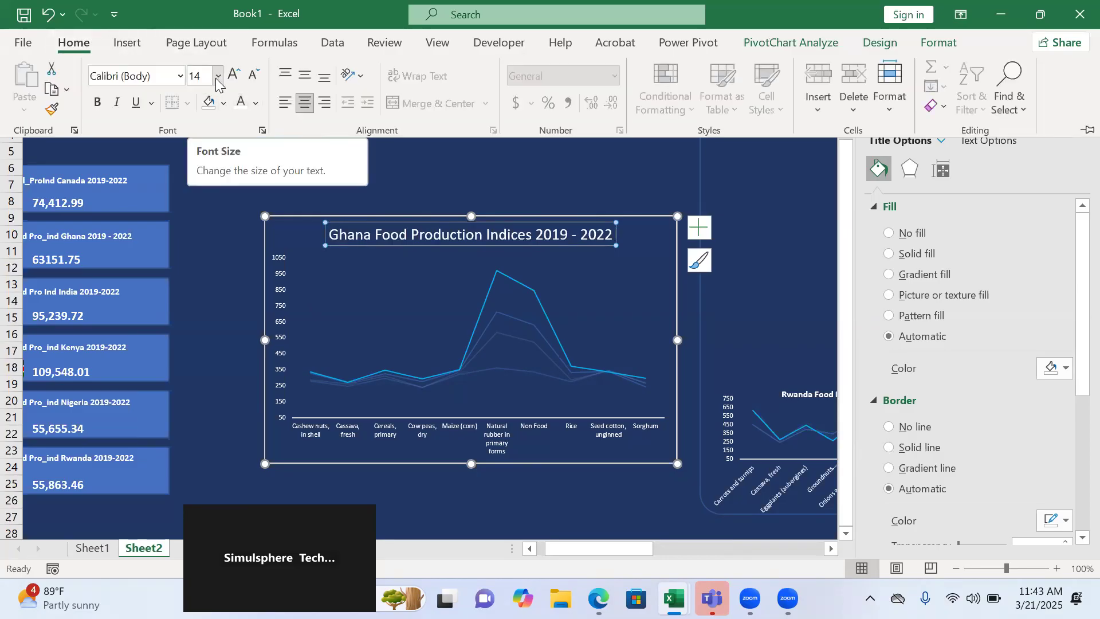
{"action": "left_click", "coordinate": [216, 78]}
{"action": "left_click", "coordinate": [209, 99]}
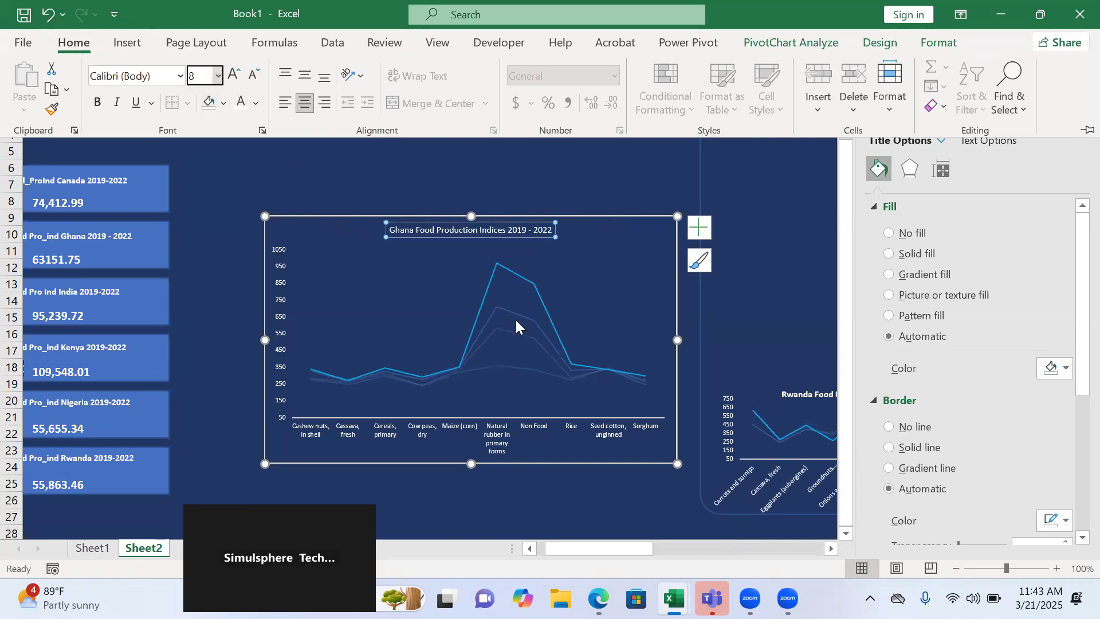
{"action": "left_click", "coordinate": [566, 377]}
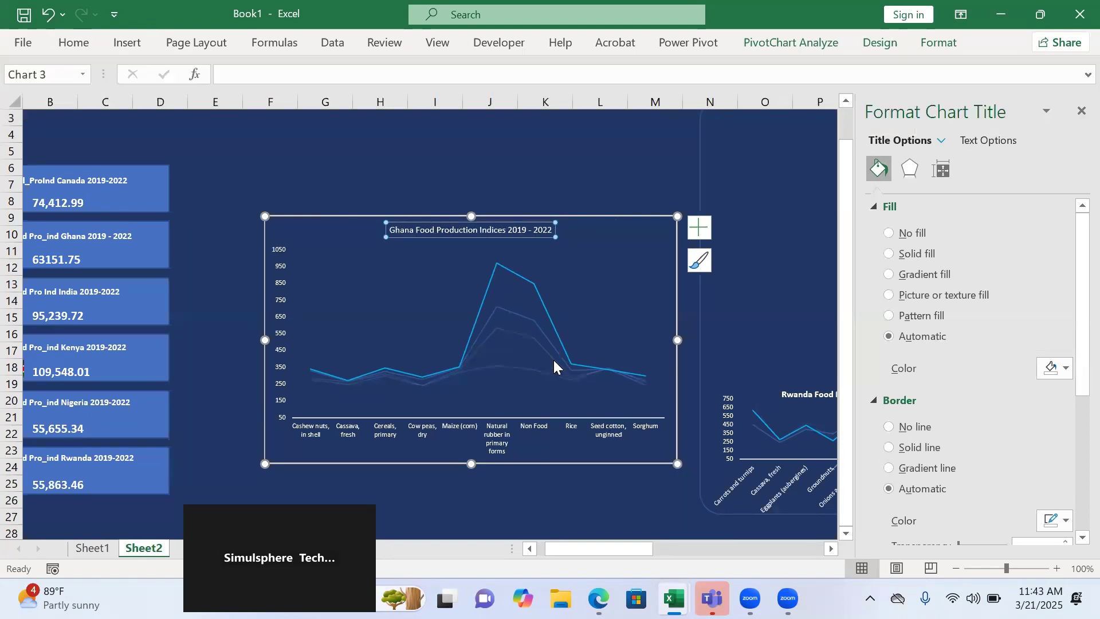
Shrink the Ghana chart to about 3.55" wide by 1.4" high and place it directly above the Rwanda chart inside the rounded frame.
{"action": "left_click_drag", "start_coordinate": [682, 466], "coordinate": [558, 421]}
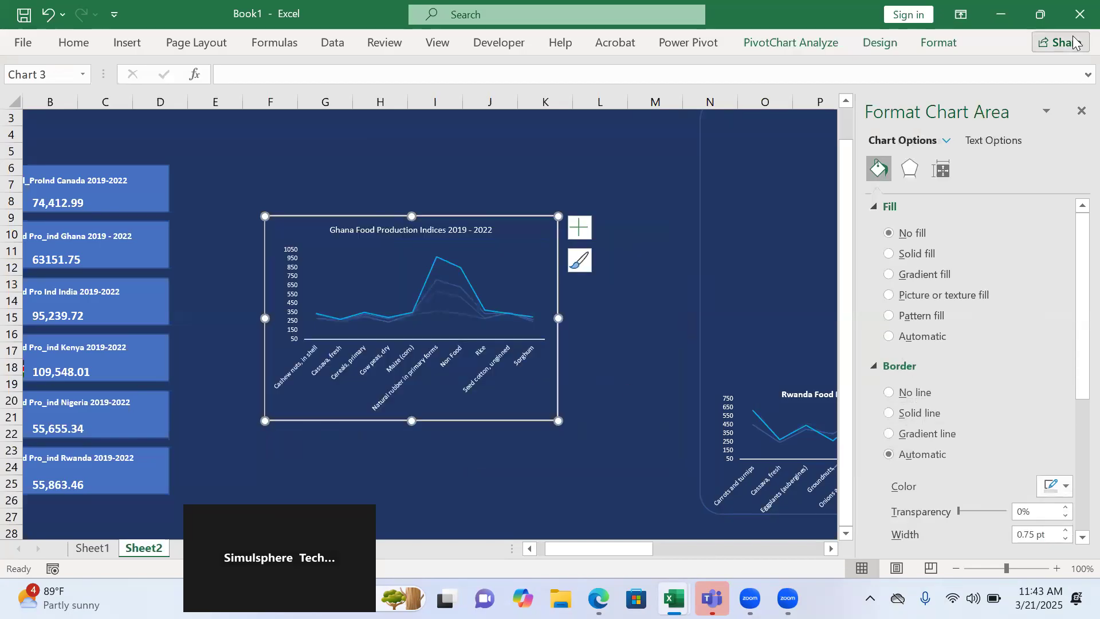
{"action": "left_click", "coordinate": [1080, 112]}
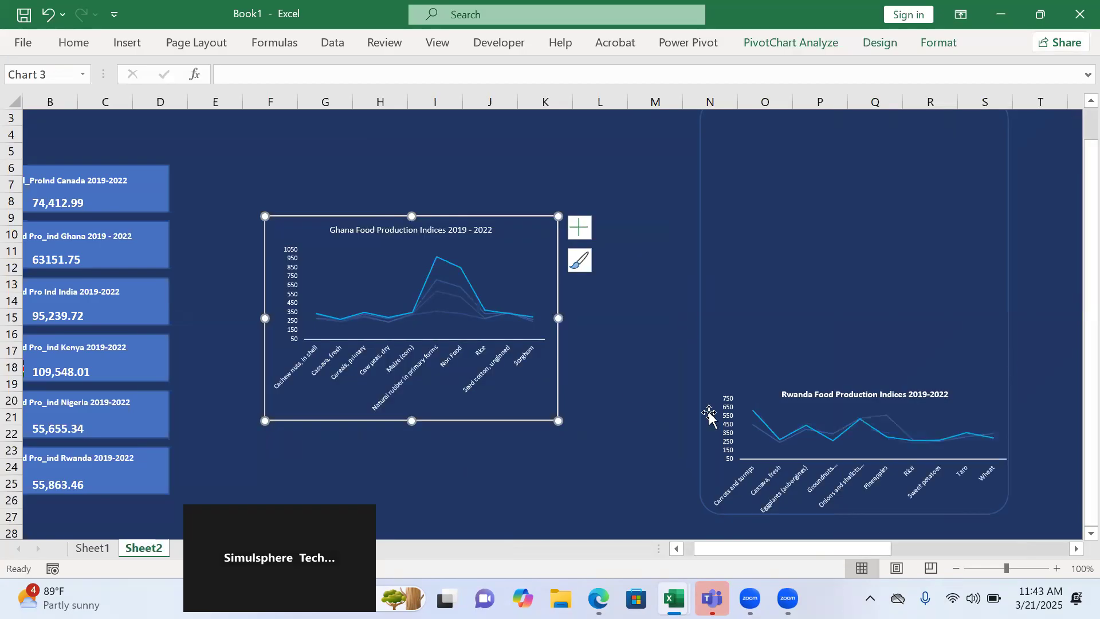
{"action": "left_click_drag", "start_coordinate": [557, 422], "coordinate": [558, 332]}
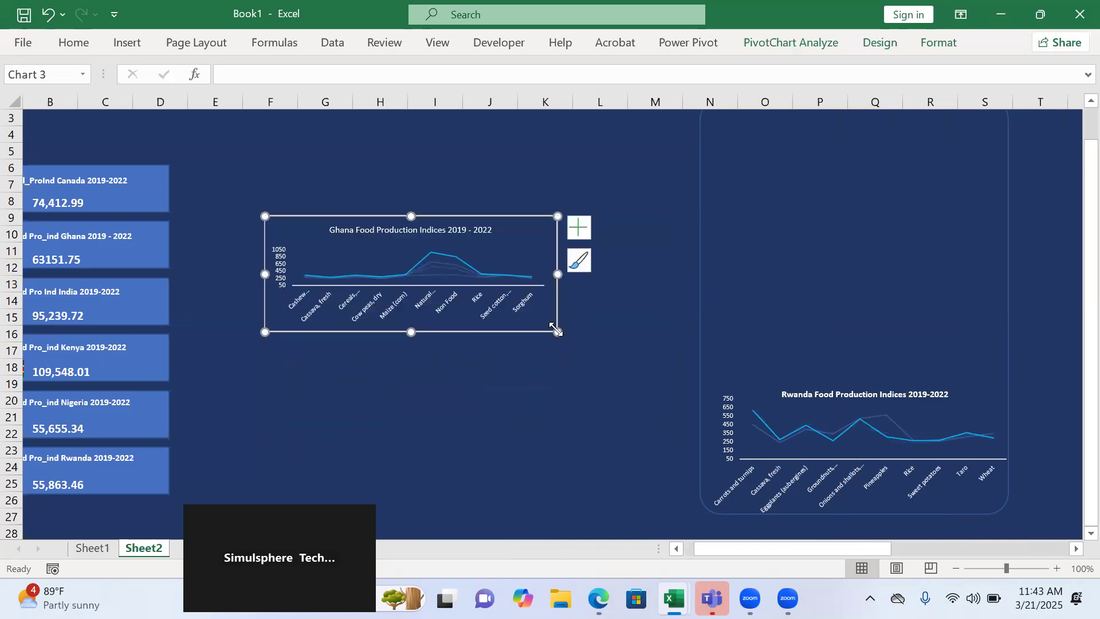
{"action": "left_click_drag", "start_coordinate": [521, 221], "coordinate": [969, 279]}
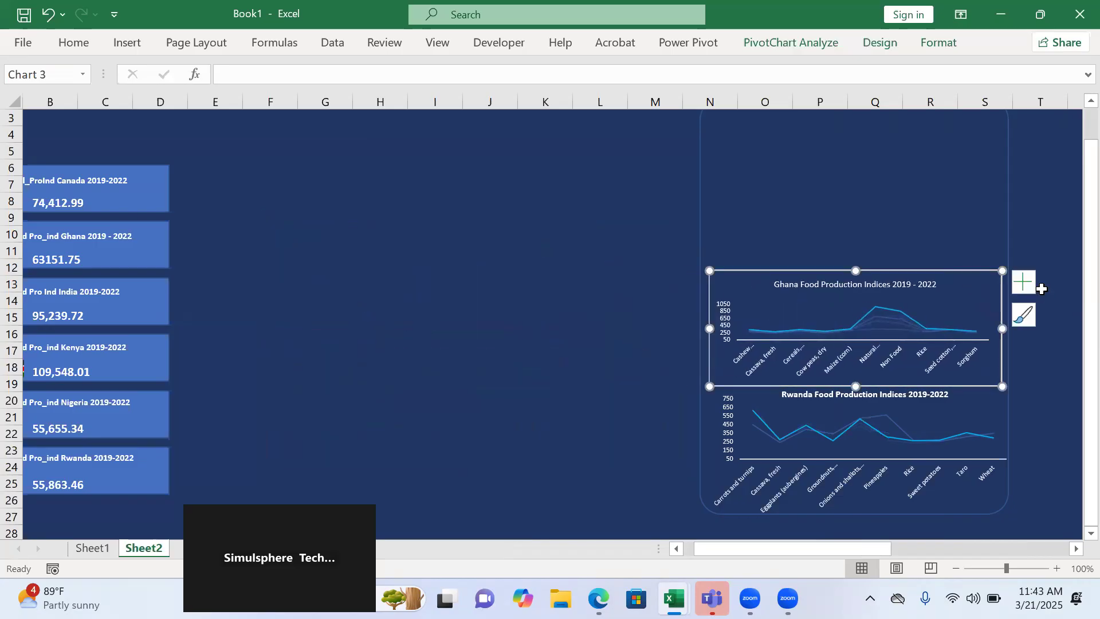
Remove the border line around the Ghana chart and close the formatting pane.
{"action": "left_click", "coordinate": [948, 45]}
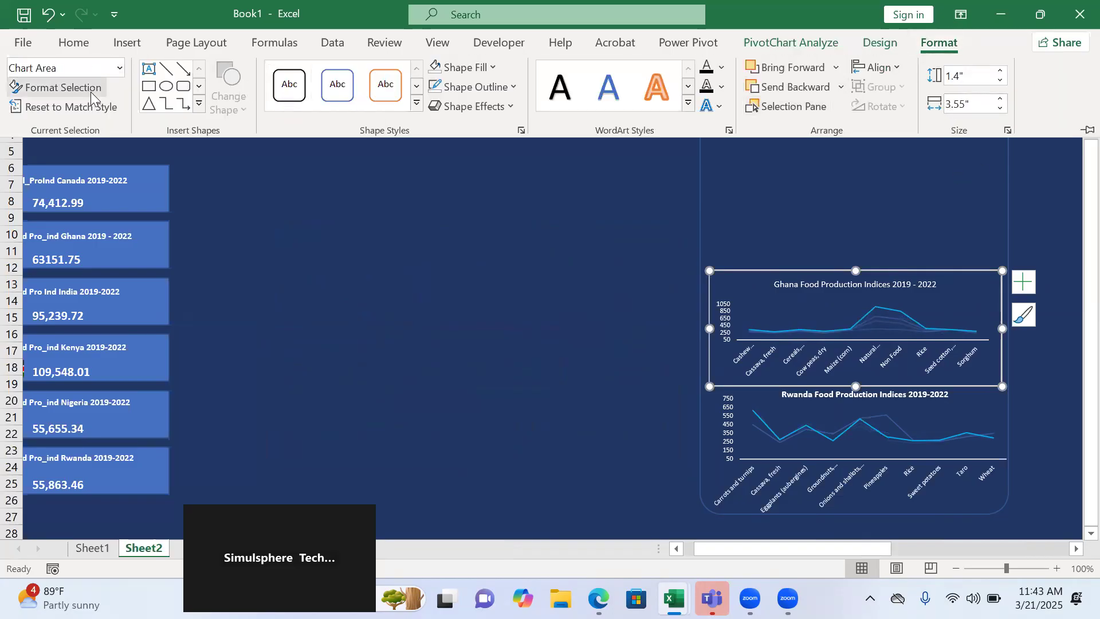
{"action": "left_click", "coordinate": [62, 87]}
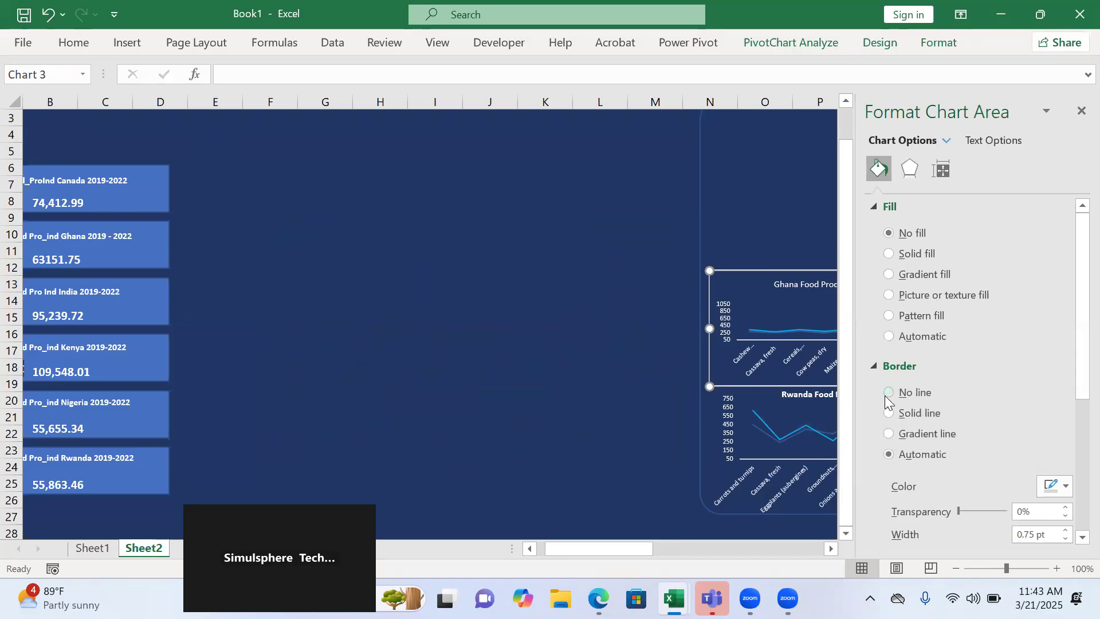
{"action": "left_click", "coordinate": [885, 395]}
{"action": "left_click", "coordinate": [563, 338]}
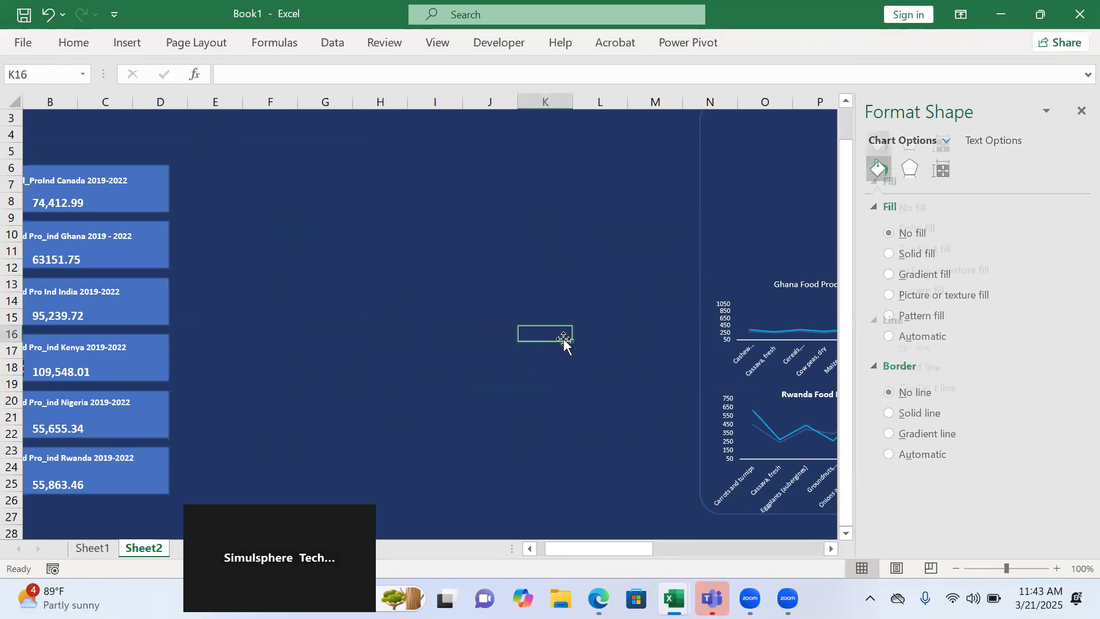
{"action": "left_click", "coordinate": [1079, 113]}
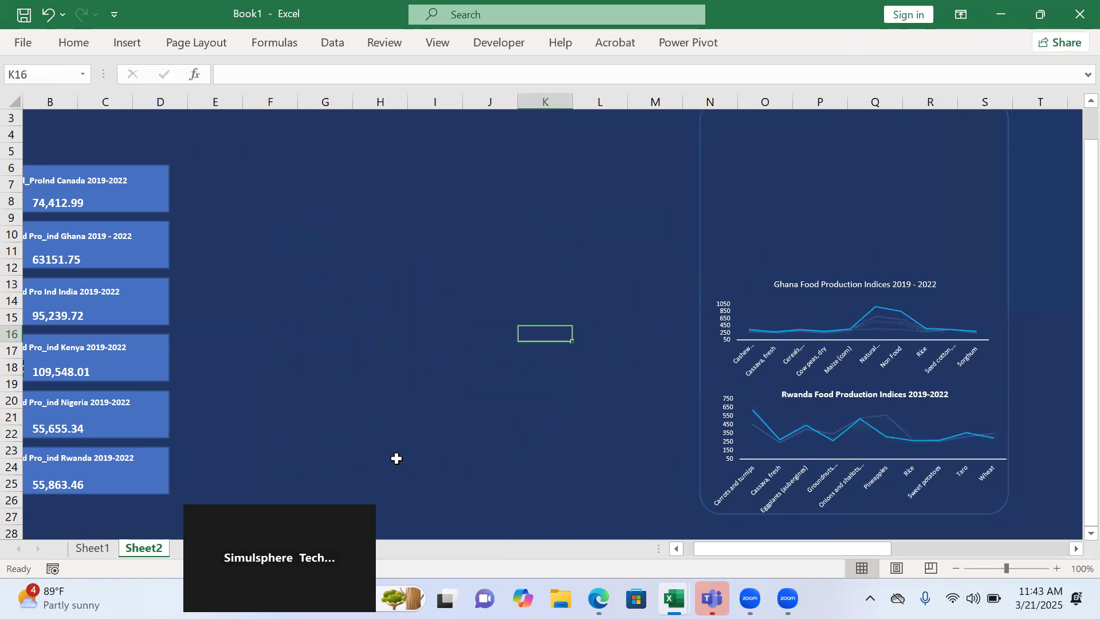
Insert a 2-D line chart from the Kenya pivot table on Sheet1, covering Asparagus to Watermelons without the grand total.
{"action": "left_click", "coordinate": [92, 549]}
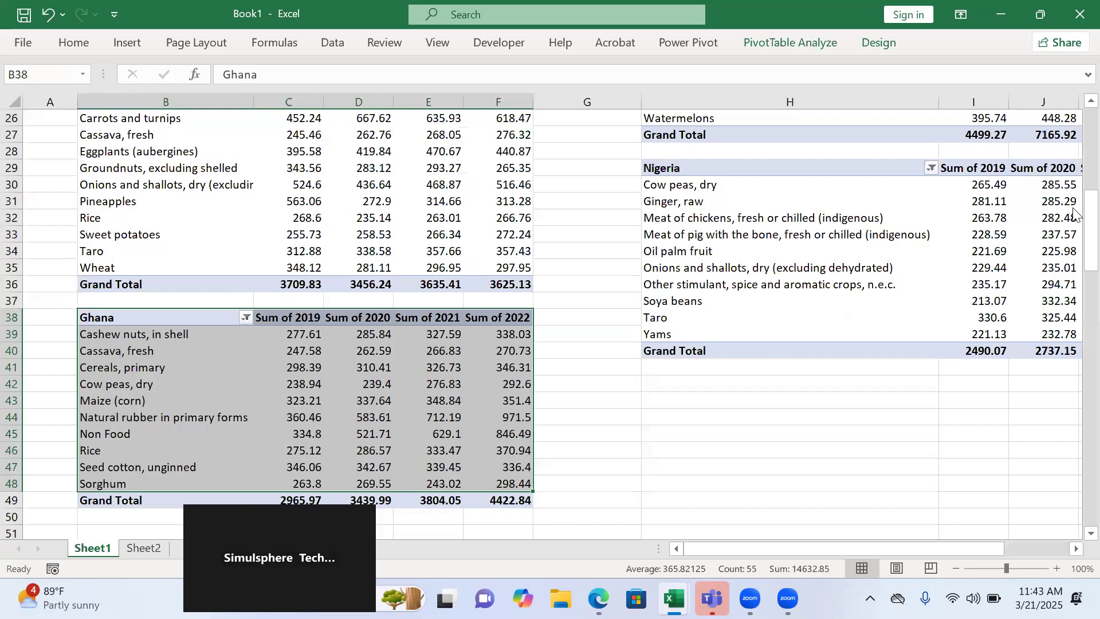
{"action": "left_click_drag", "start_coordinate": [1088, 228], "coordinate": [1088, 159]}
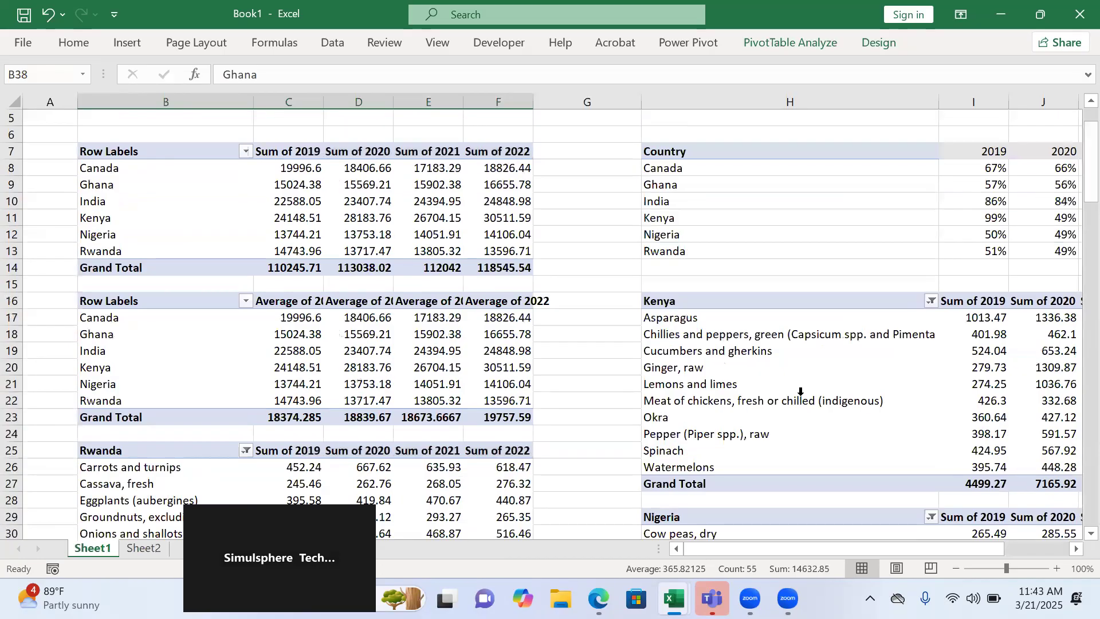
{"action": "left_click_drag", "start_coordinate": [663, 303], "coordinate": [979, 467]}
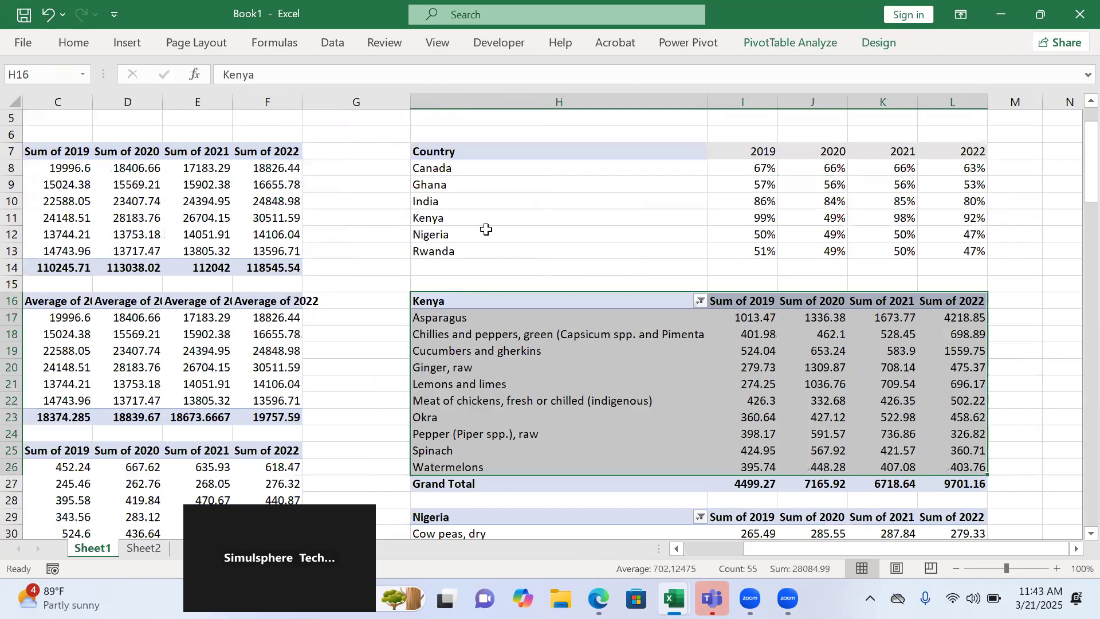
{"action": "left_click", "coordinate": [127, 43]}
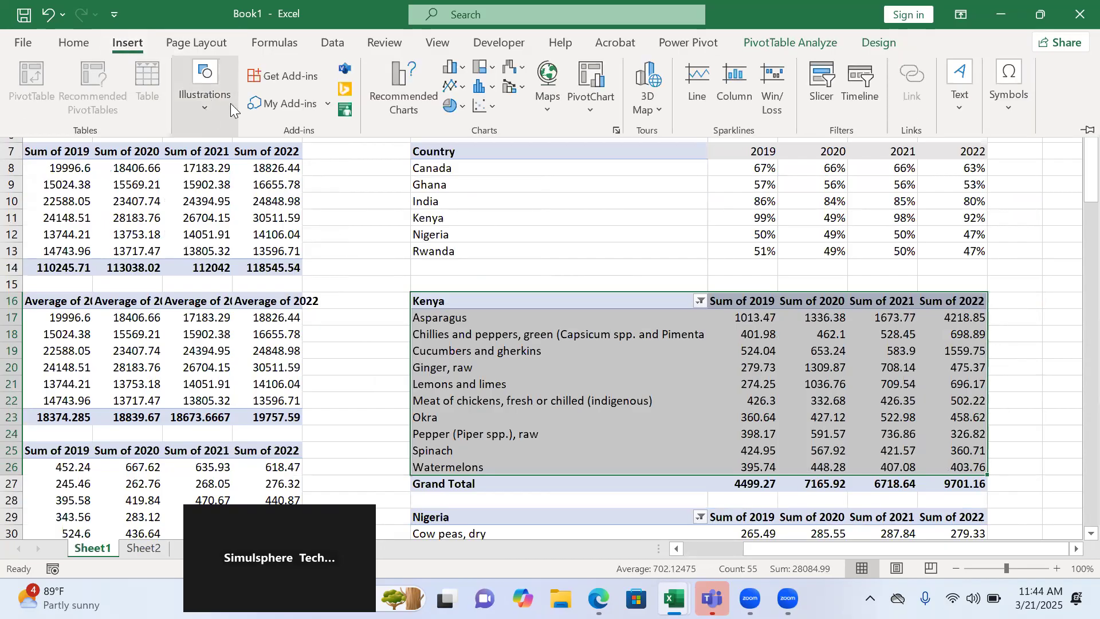
{"action": "left_click", "coordinate": [466, 86]}
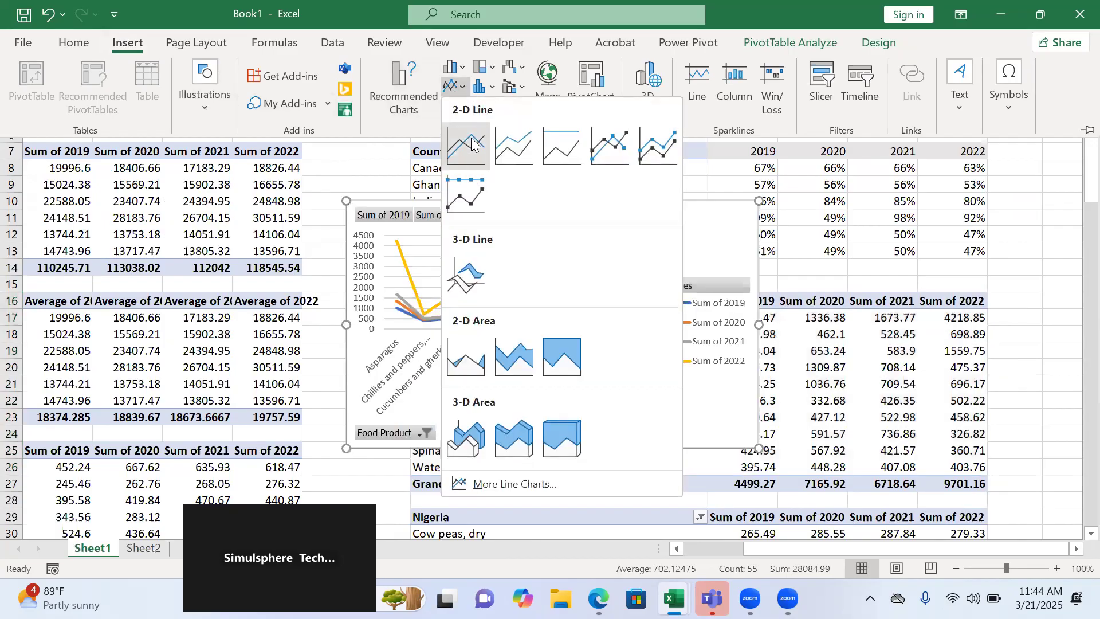
{"action": "left_click", "coordinate": [471, 141]}
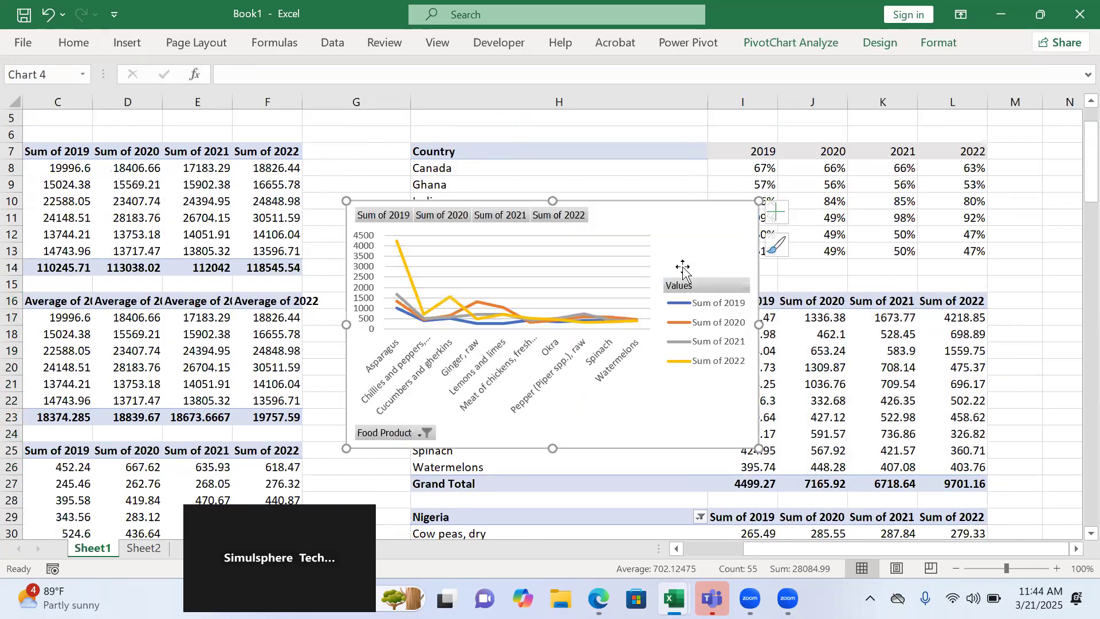
Remove the legend from the Kenya chart and hide all of its field buttons.
{"action": "left_click", "coordinate": [781, 213]}
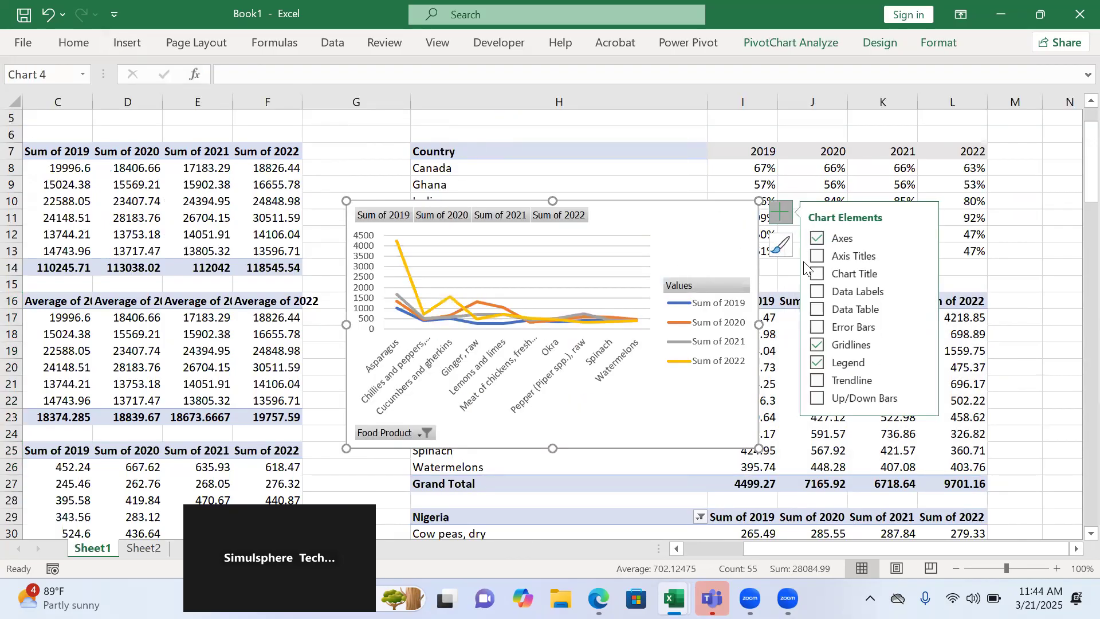
{"action": "left_click", "coordinate": [849, 366]}
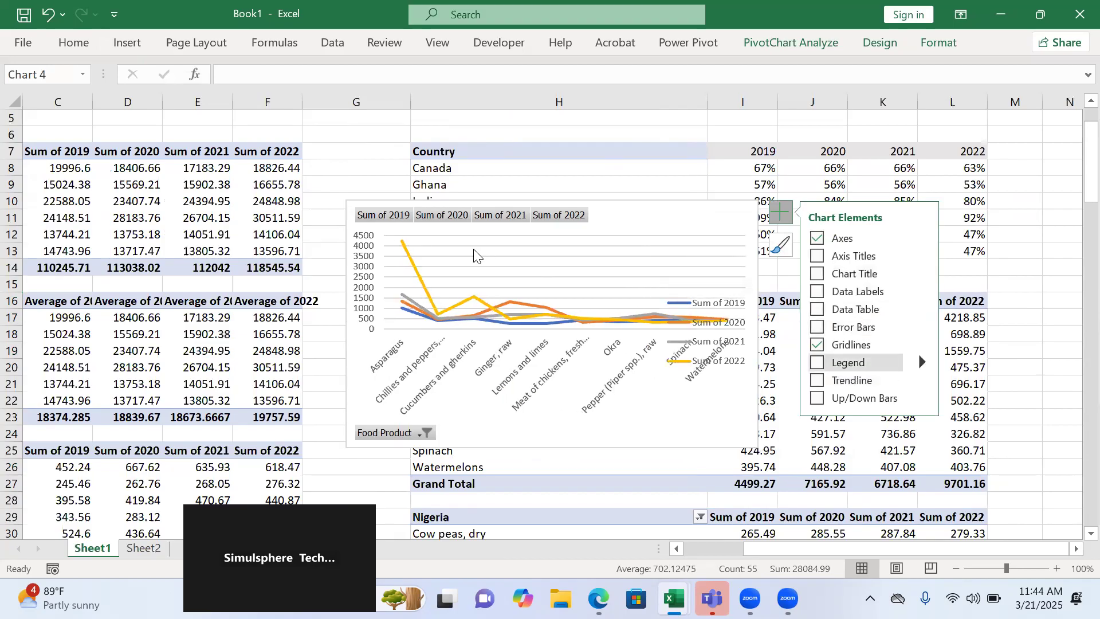
{"action": "right_click", "coordinate": [401, 214]}
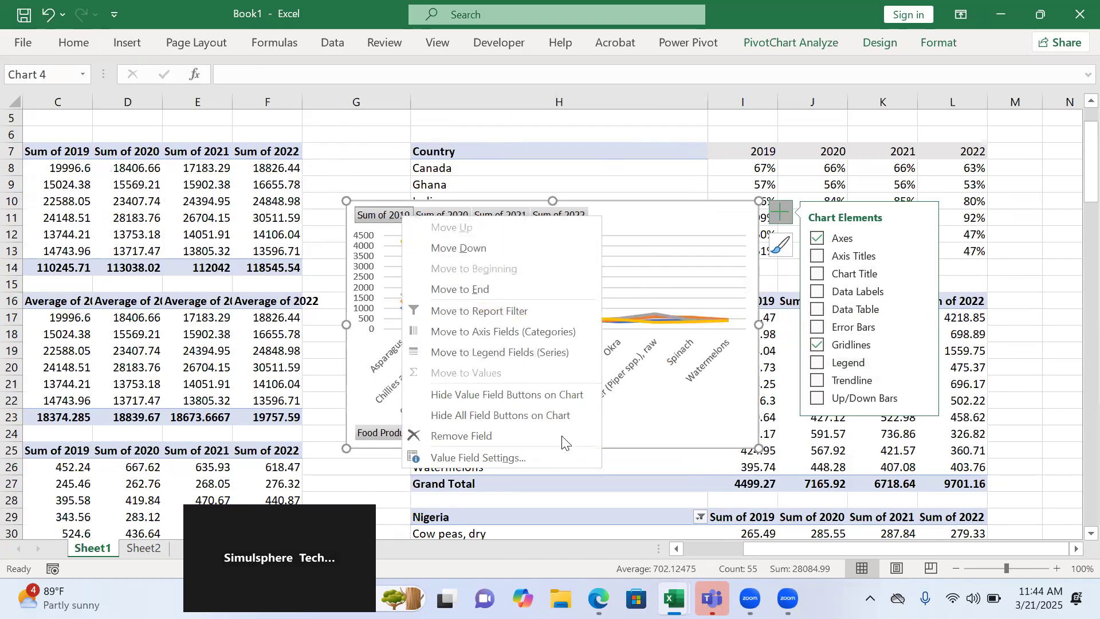
{"action": "left_click", "coordinate": [563, 417]}
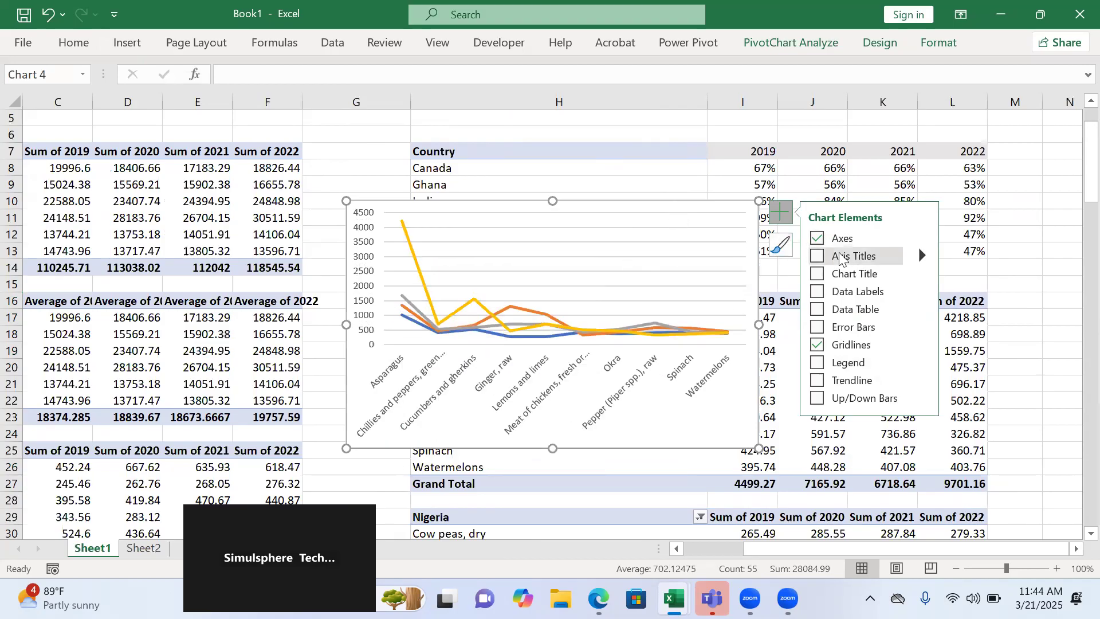
Add a chart title to the Kenya chart reading "Kenya Food Production indices 2019 - 20202".
{"action": "left_click", "coordinate": [852, 275]}
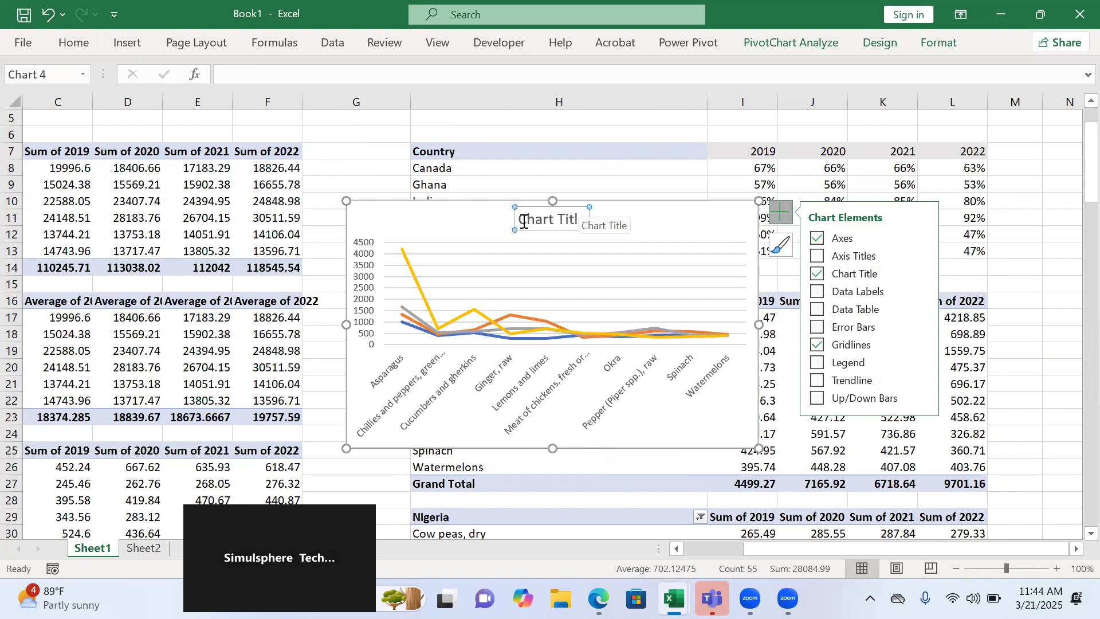
{"action": "left_click_drag", "start_coordinate": [514, 209], "coordinate": [356, 223]}
{"action": "double_click", "coordinate": [401, 232]}
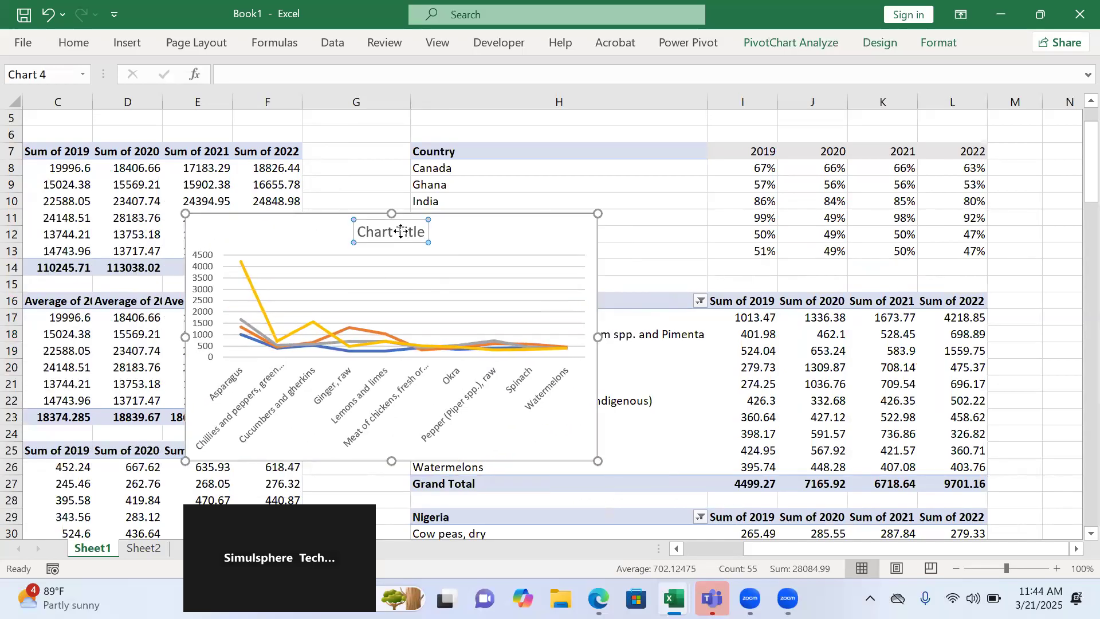
{"action": "double_click", "coordinate": [401, 231]}
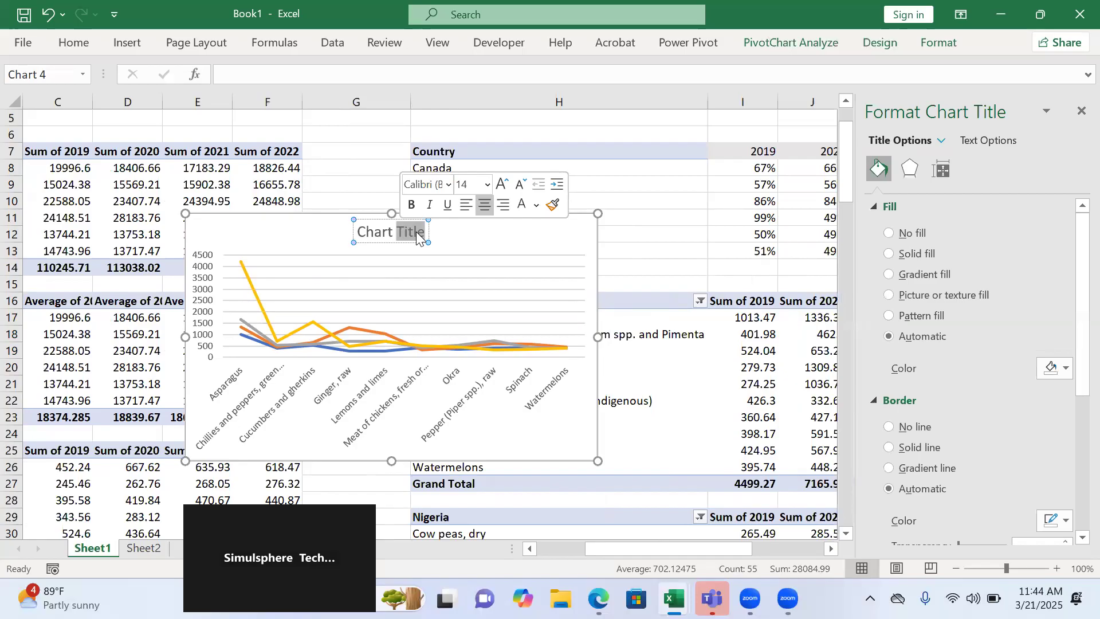
{"action": "key", "text": "BackSpace"}
{"action": "key", "text": "BackSpace"}
{"action": "key", "text": "BackSpace"}
{"action": "key", "text": "BackSpace"}
{"action": "key", "text": "BackSpace"}
{"action": "key", "text": "BackSpace"}
{"action": "key", "text": "BackSpace"}
{"action": "type", "text": "Kenya"}
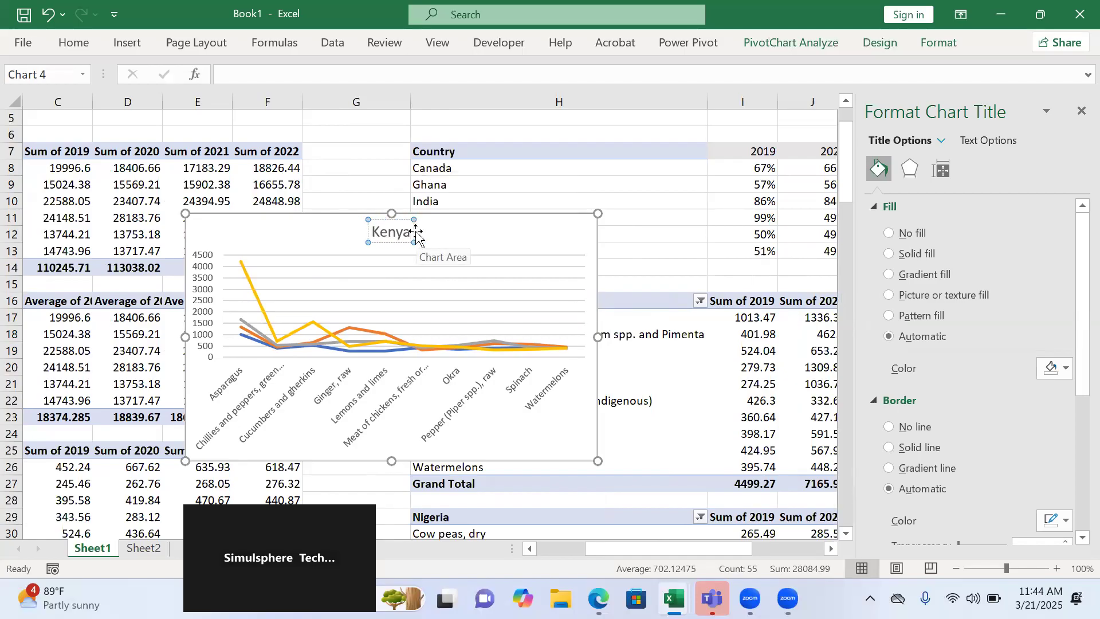
{"action": "type", "text": " Food"}
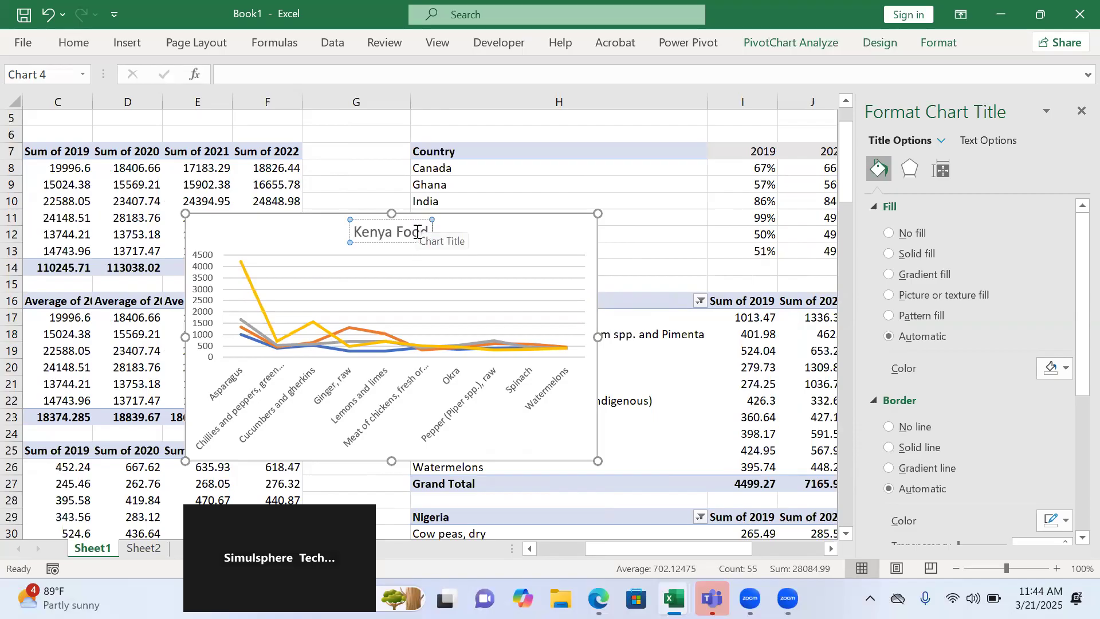
{"action": "type", "text": " Product"}
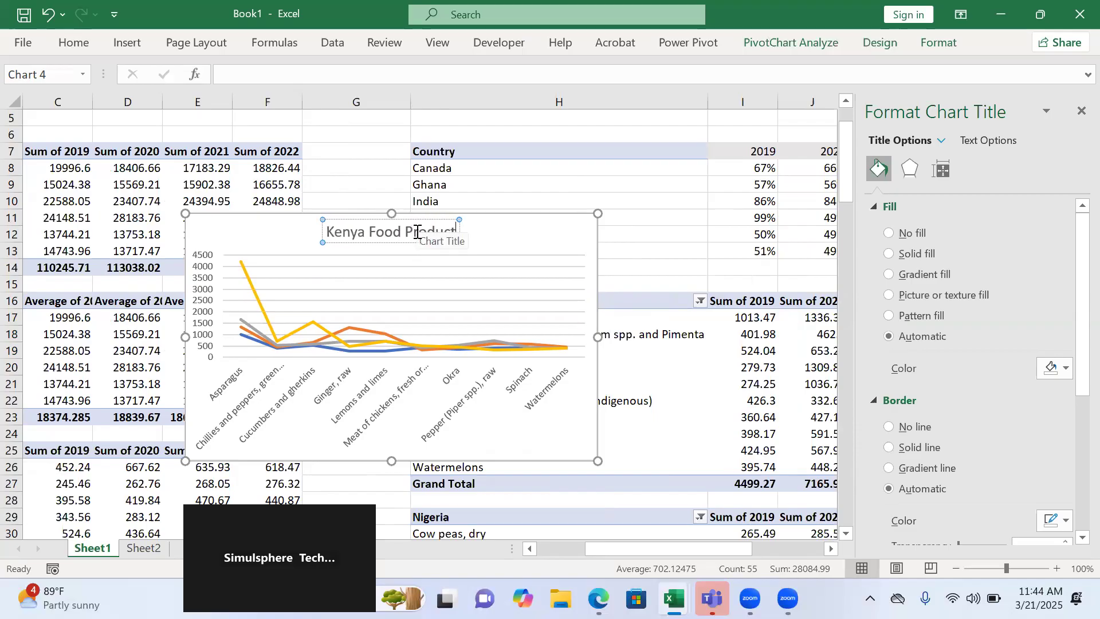
{"action": "type", "text": "ion indi"}
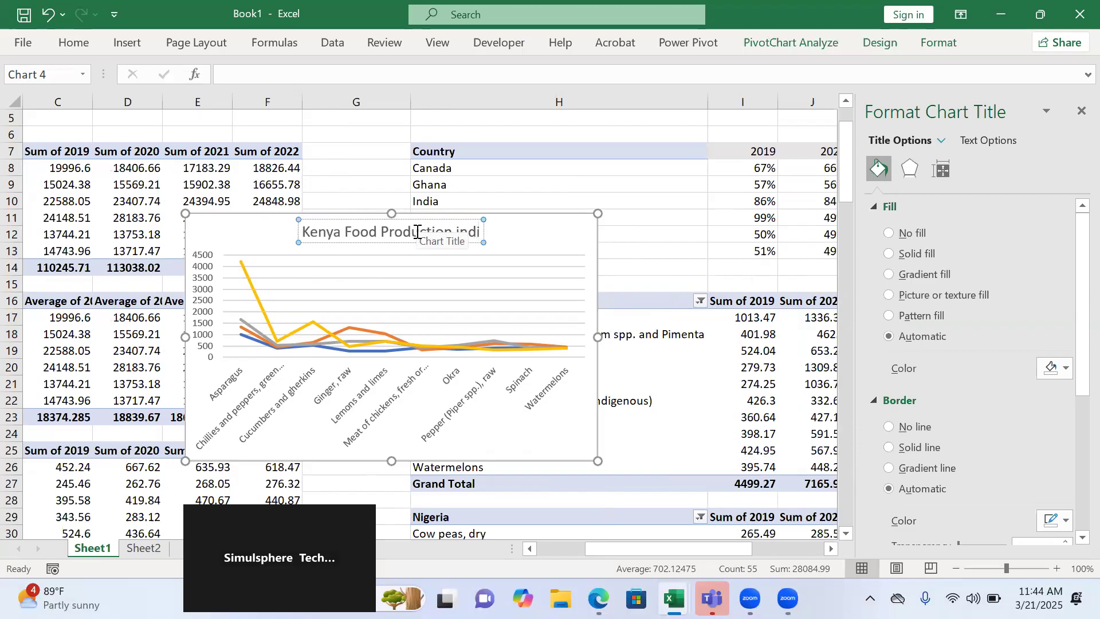
{"action": "type", "text": "ces 2019"}
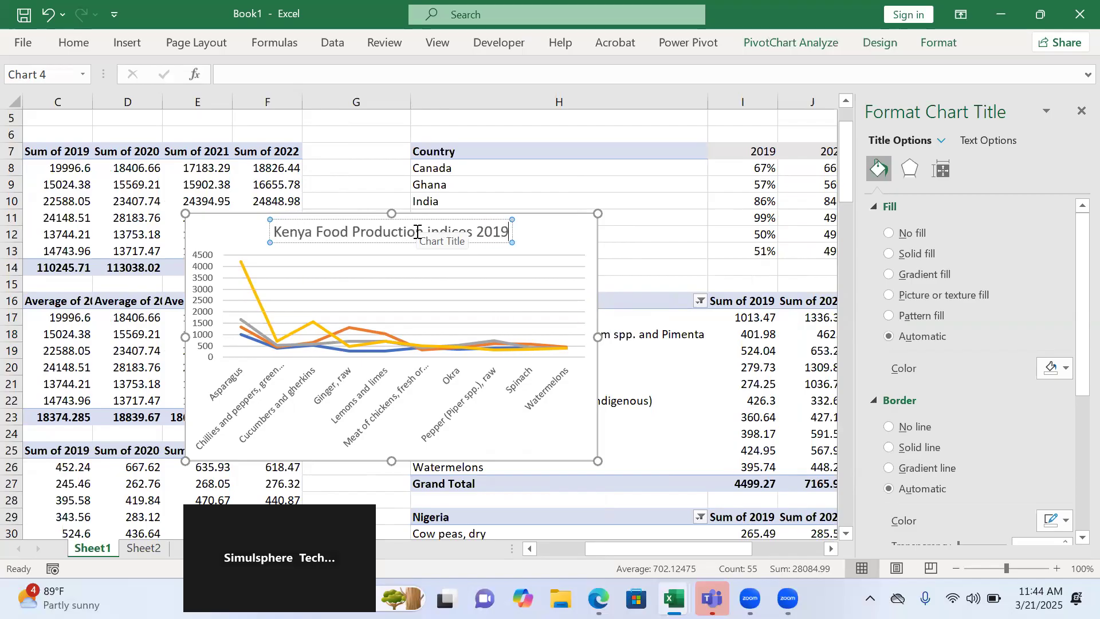
{"action": "type", "text": " - 20202"}
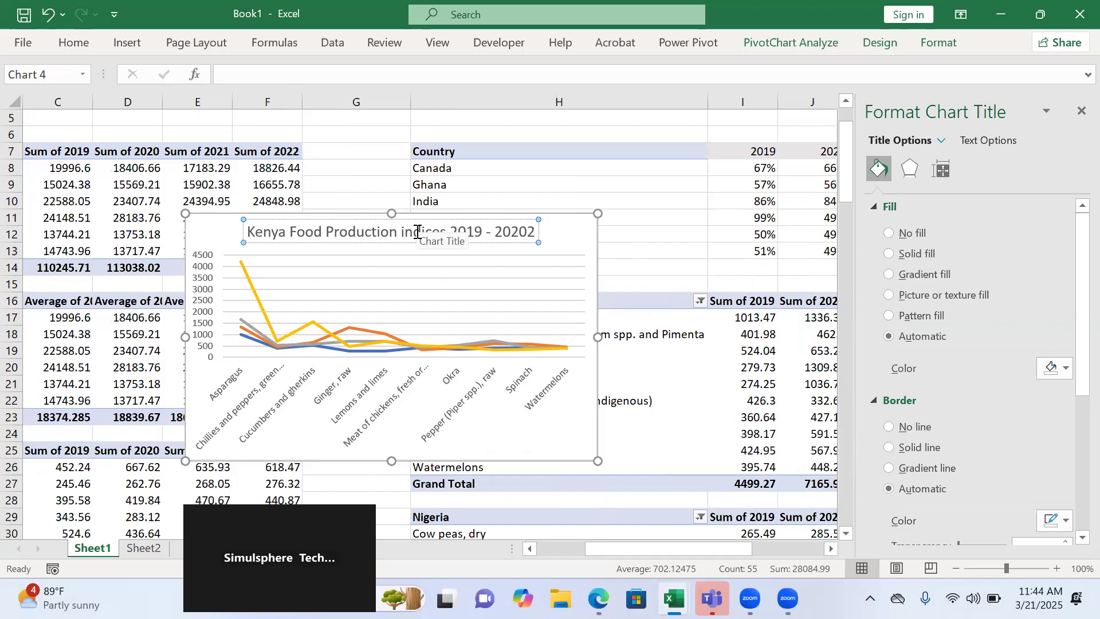
Insert "Top 10 " at the start of the Kenya chart's title.
{"action": "left_click", "coordinate": [248, 234]}
{"action": "type", "text": "Top 10"}
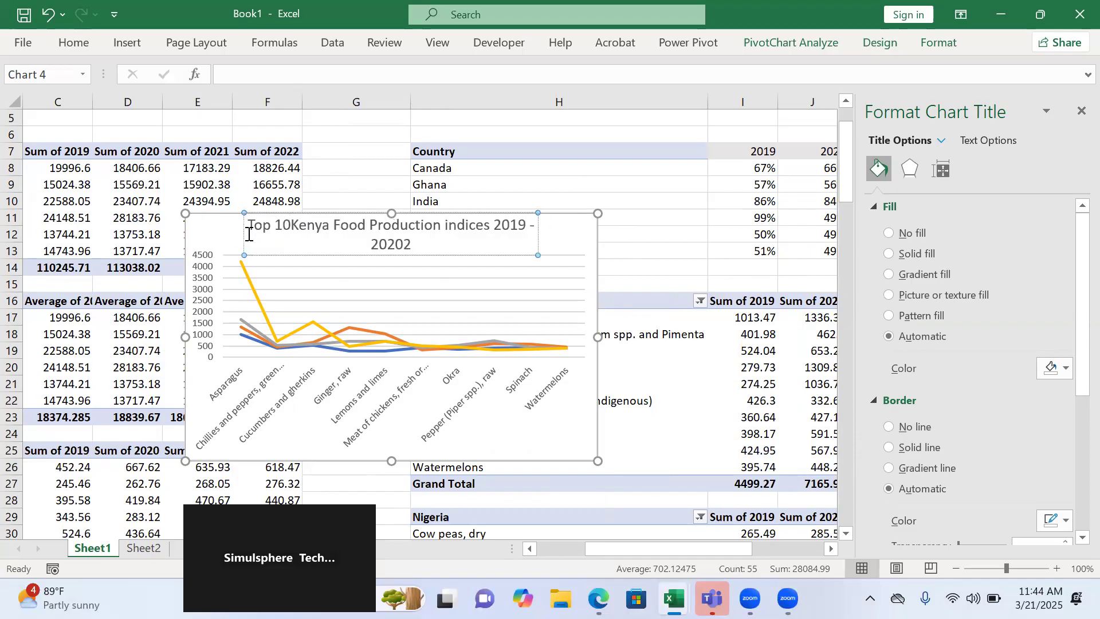
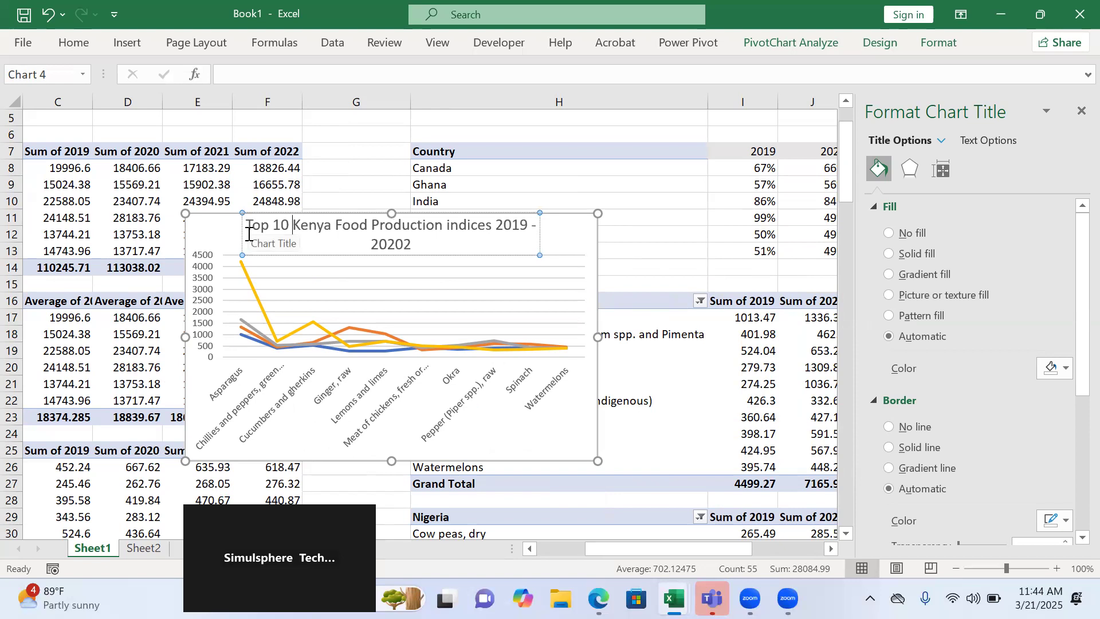
{"action": "left_click", "coordinate": [560, 240]}
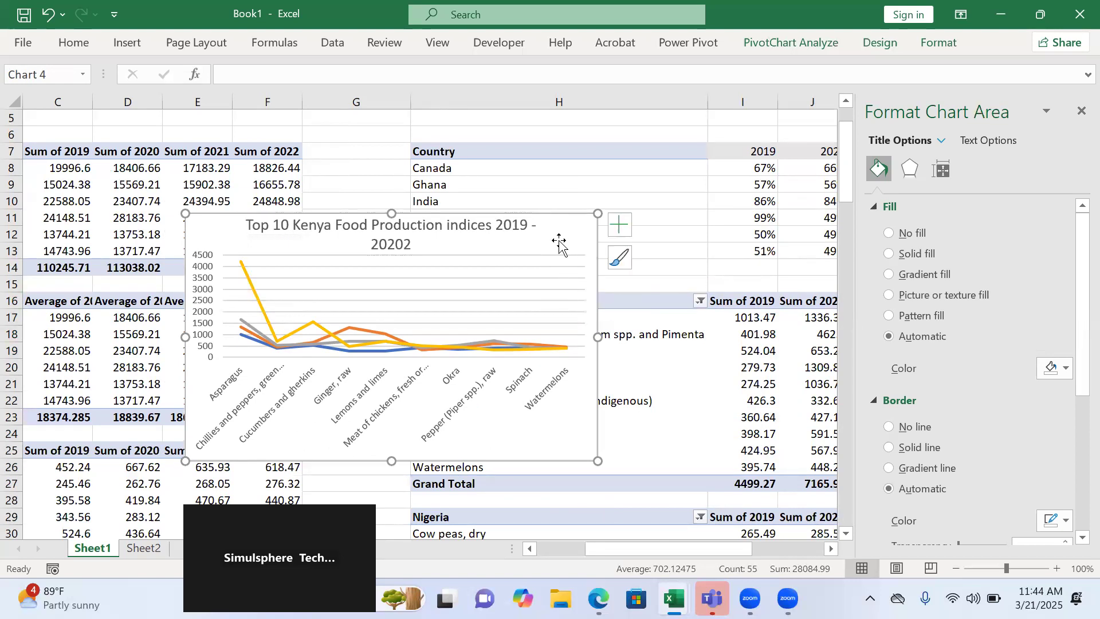
Move the Kenya chart to Sheet2 as an embedded object.
{"action": "right_click", "coordinate": [500, 253]}
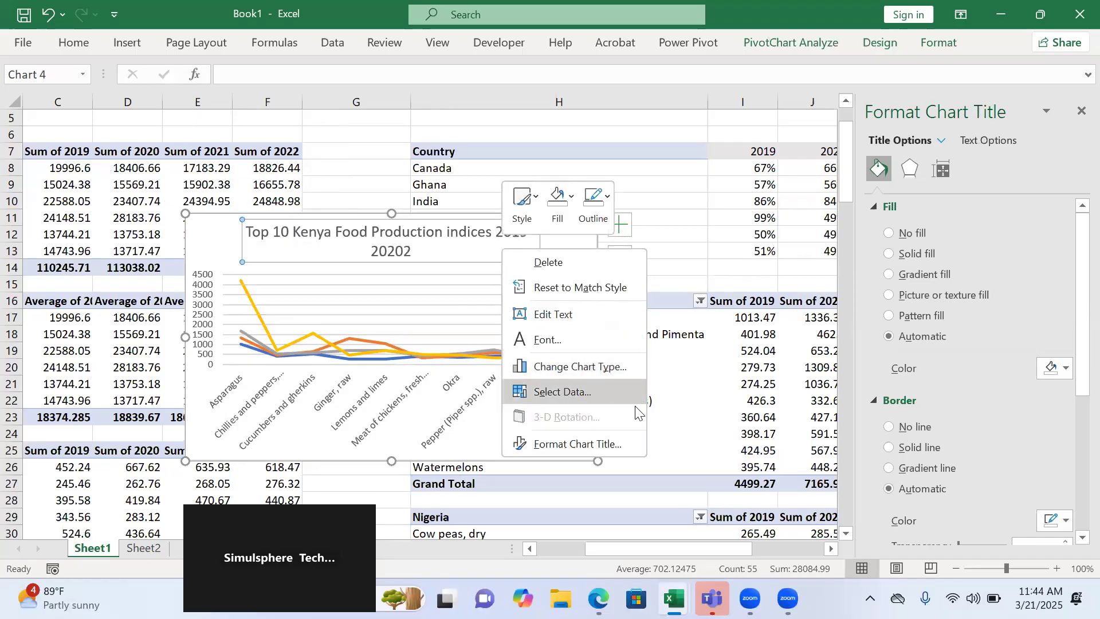
{"action": "key", "text": "Escape"}
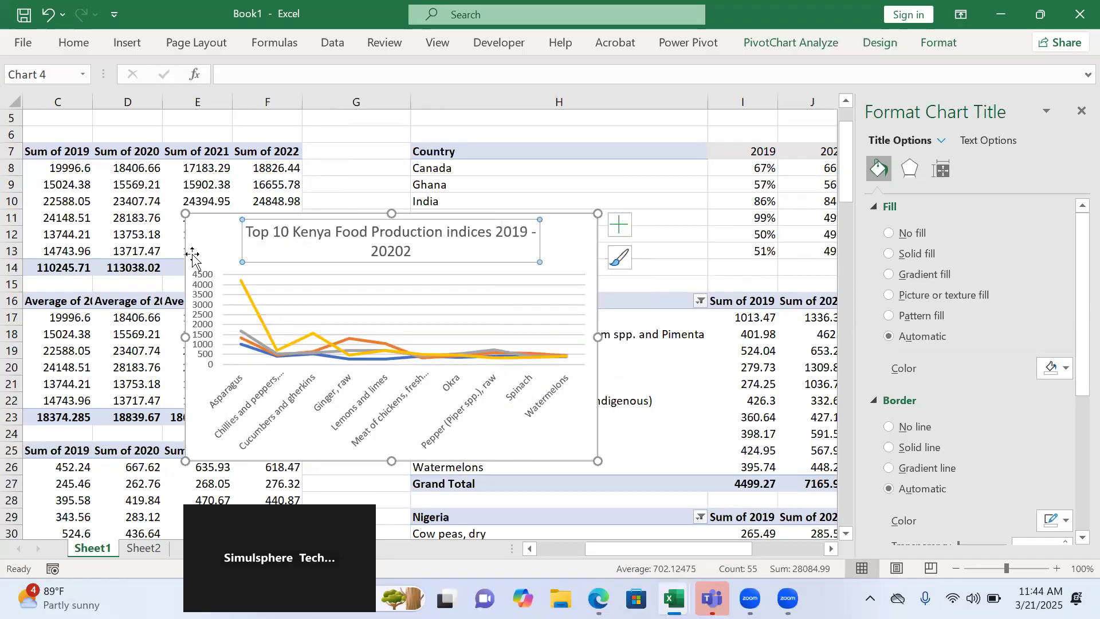
{"action": "left_click", "coordinate": [199, 252]}
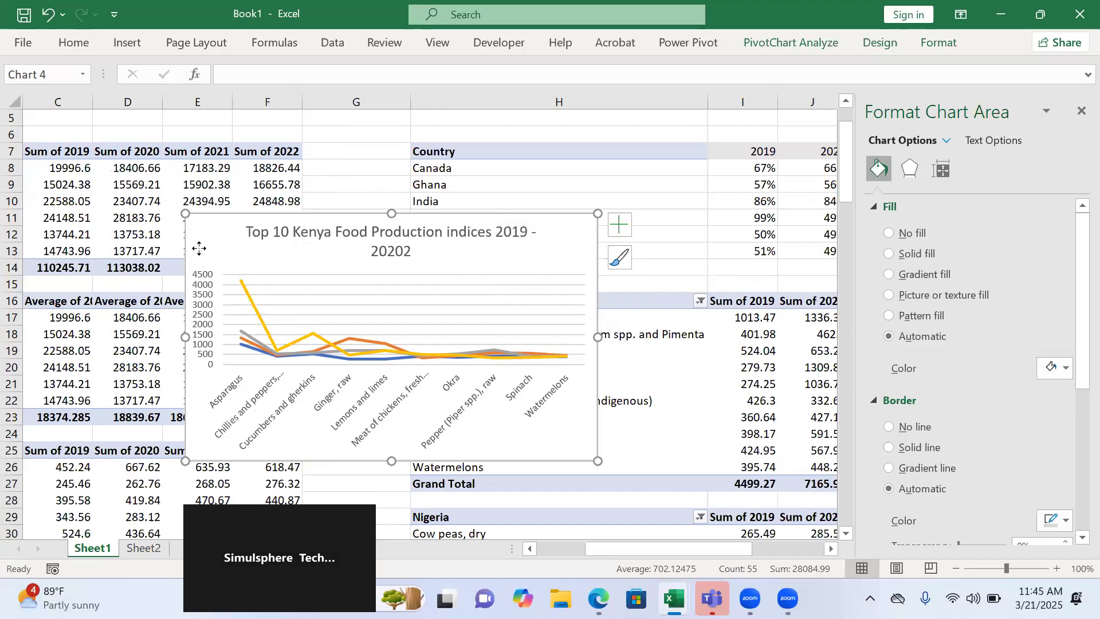
{"action": "right_click", "coordinate": [200, 254]}
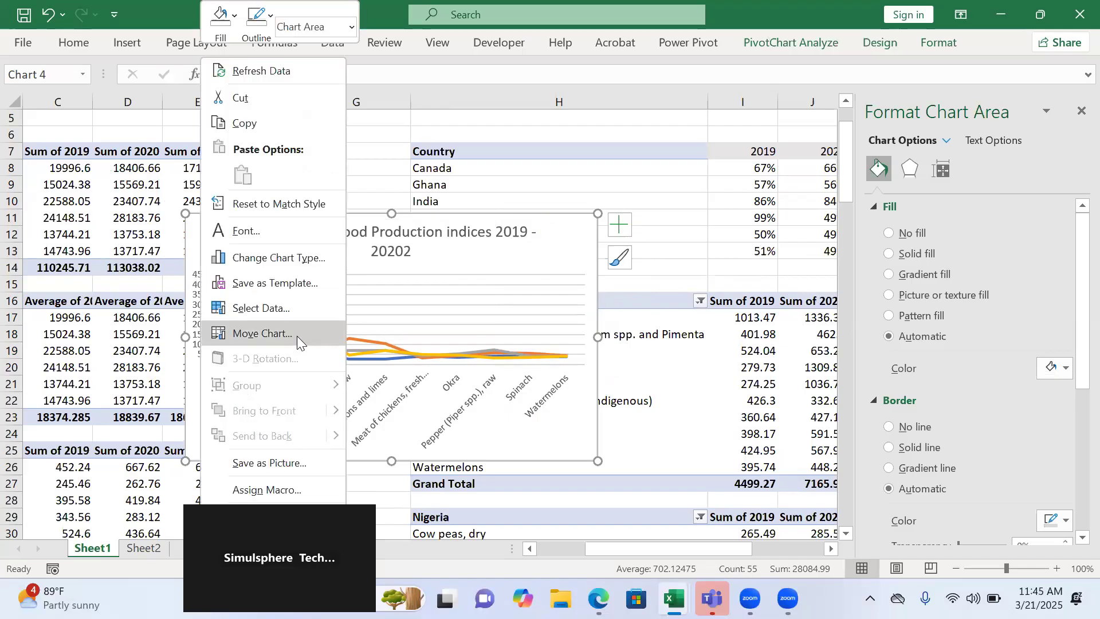
{"action": "left_click", "coordinate": [296, 336]}
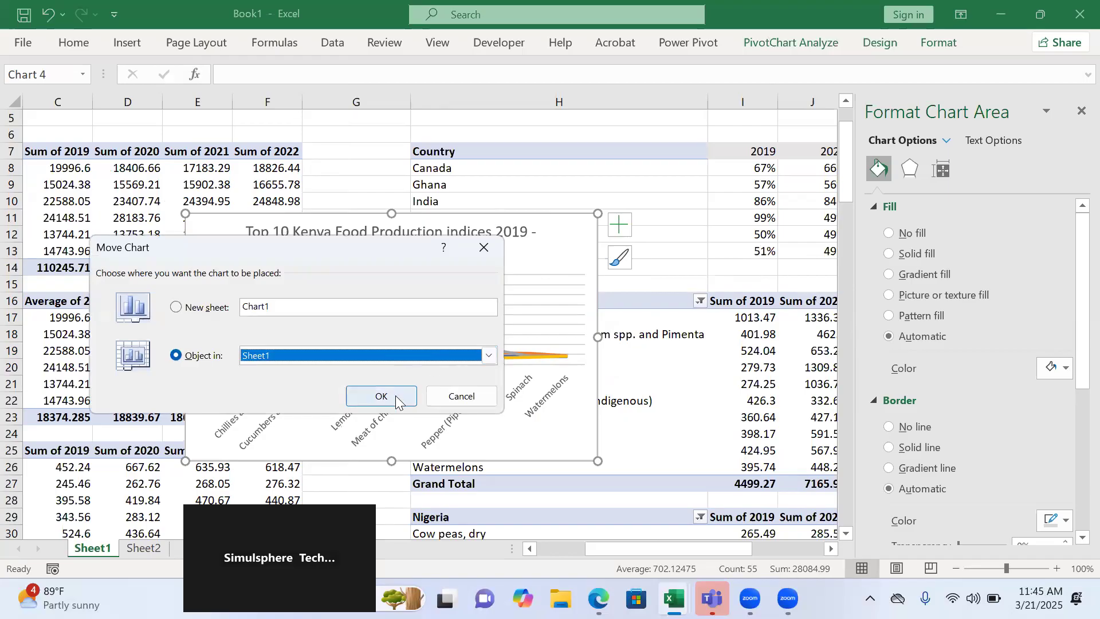
{"action": "left_click", "coordinate": [433, 353]}
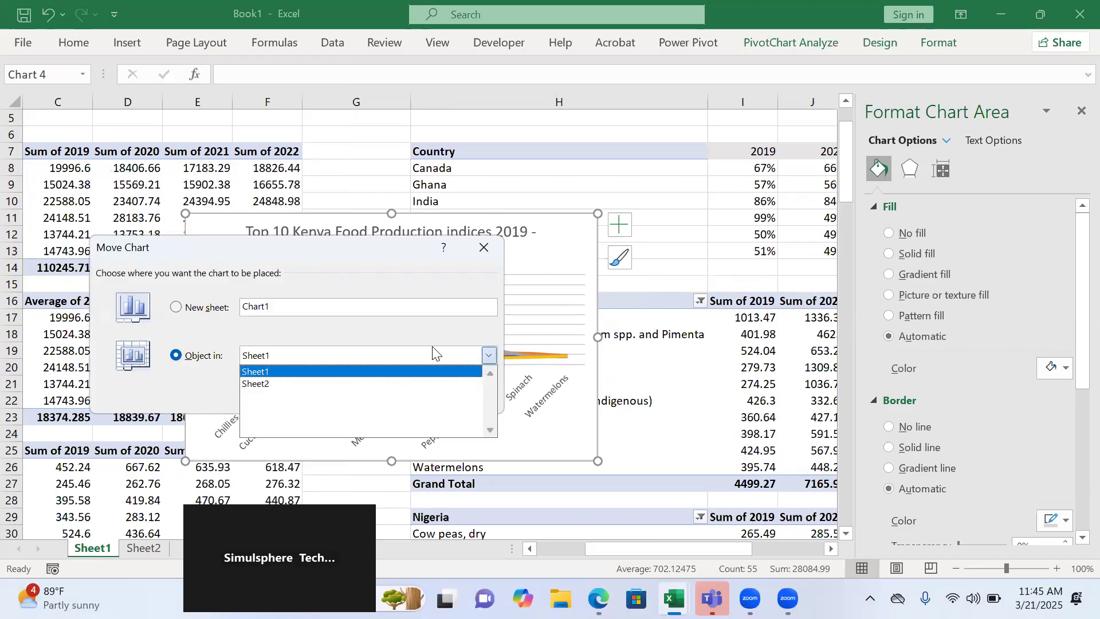
{"action": "left_click", "coordinate": [358, 382]}
{"action": "left_click", "coordinate": [393, 394]}
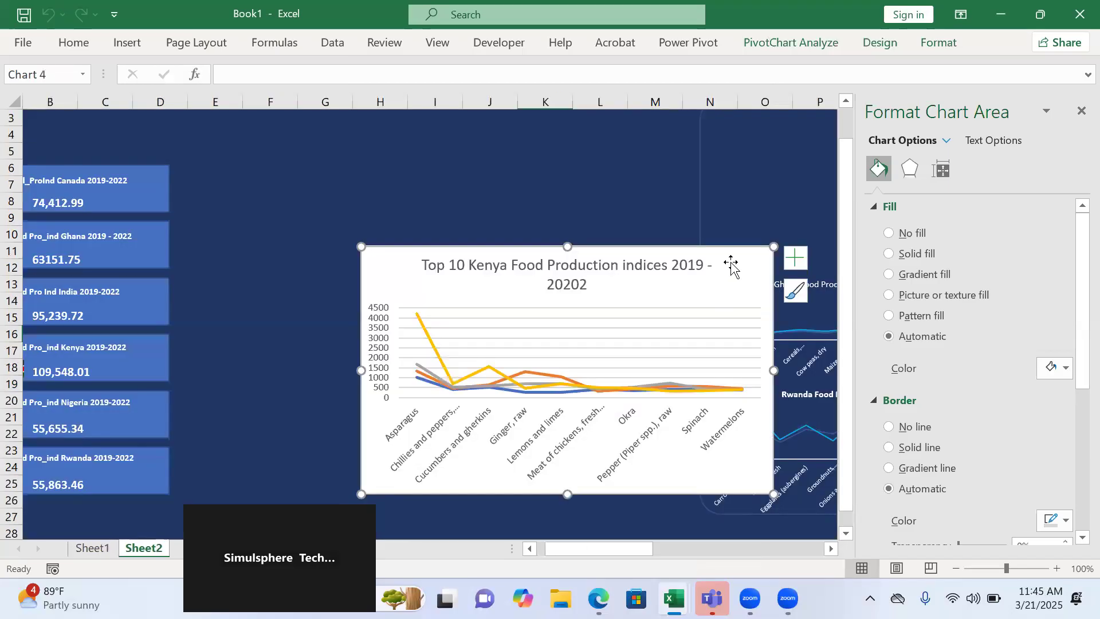
Correct the end year in the Kenya chart's title to 2022.
{"action": "left_click", "coordinate": [569, 285]}
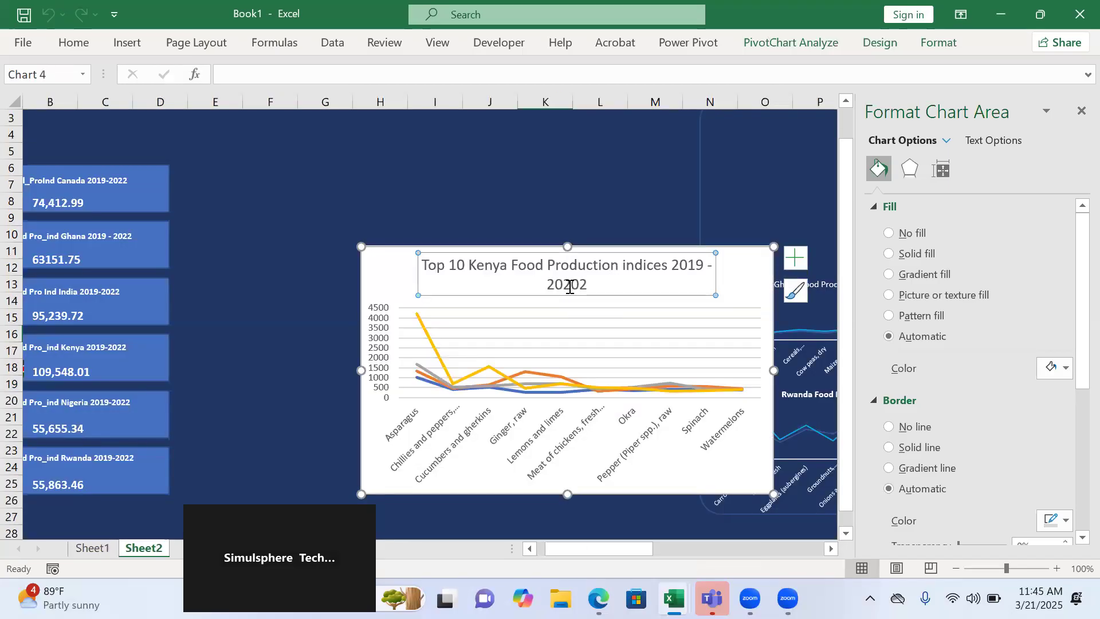
{"action": "left_click", "coordinate": [593, 285]}
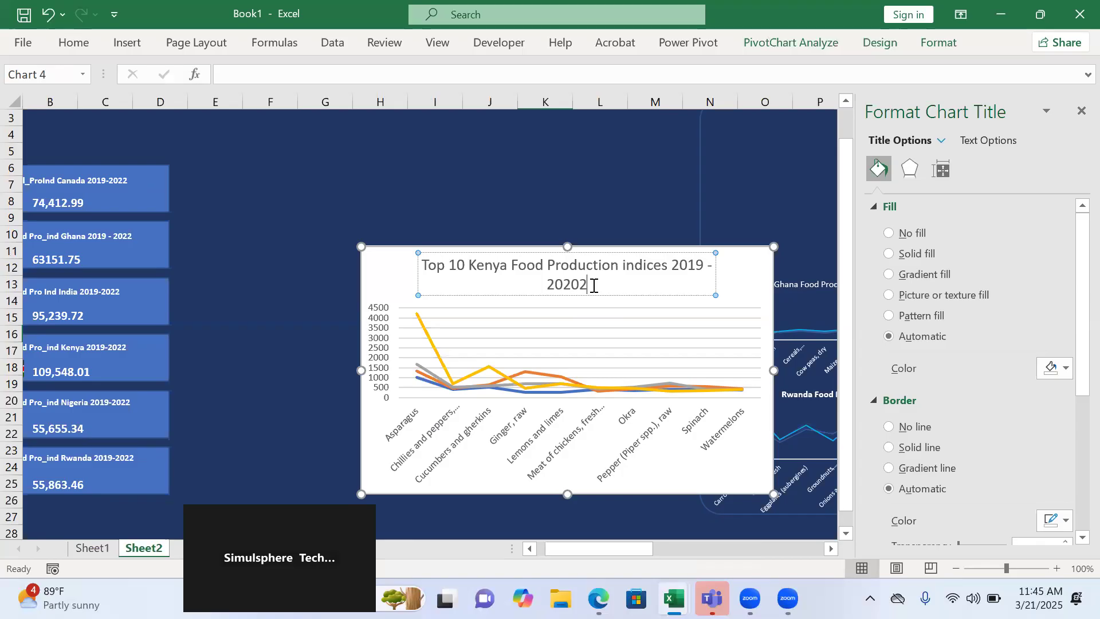
{"action": "key", "text": "BackSpace"}
{"action": "key", "text": "BackSpace"}
{"action": "type", "text": "2"}
Set the Kenya chart area to no fill and its major gridlines to 100% transparency.
{"action": "left_click", "coordinate": [374, 272]}
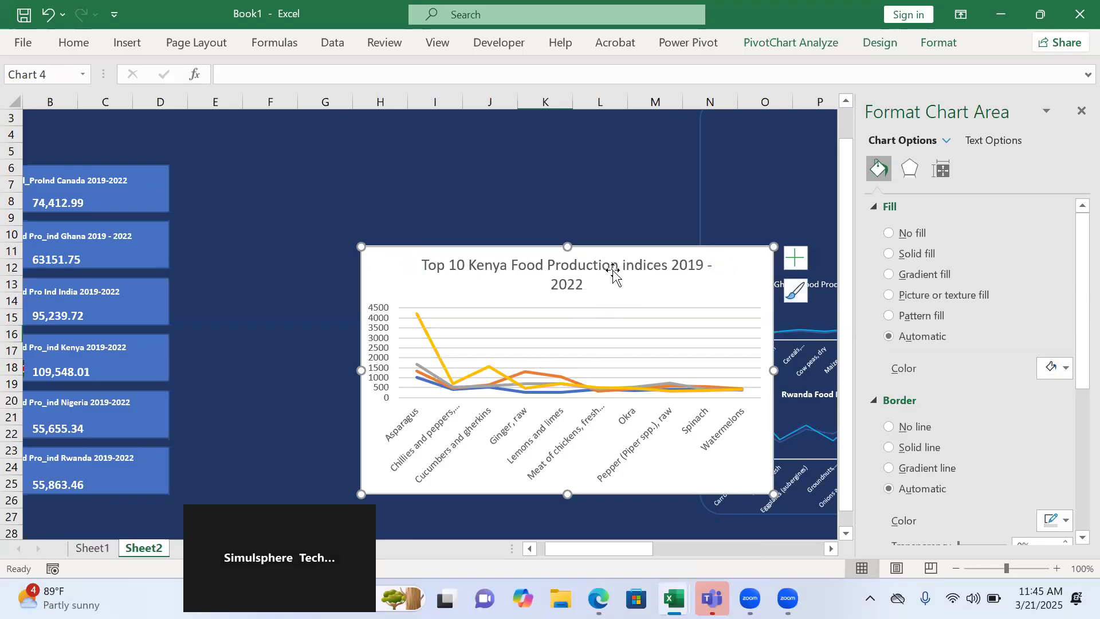
{"action": "left_click", "coordinate": [889, 234]}
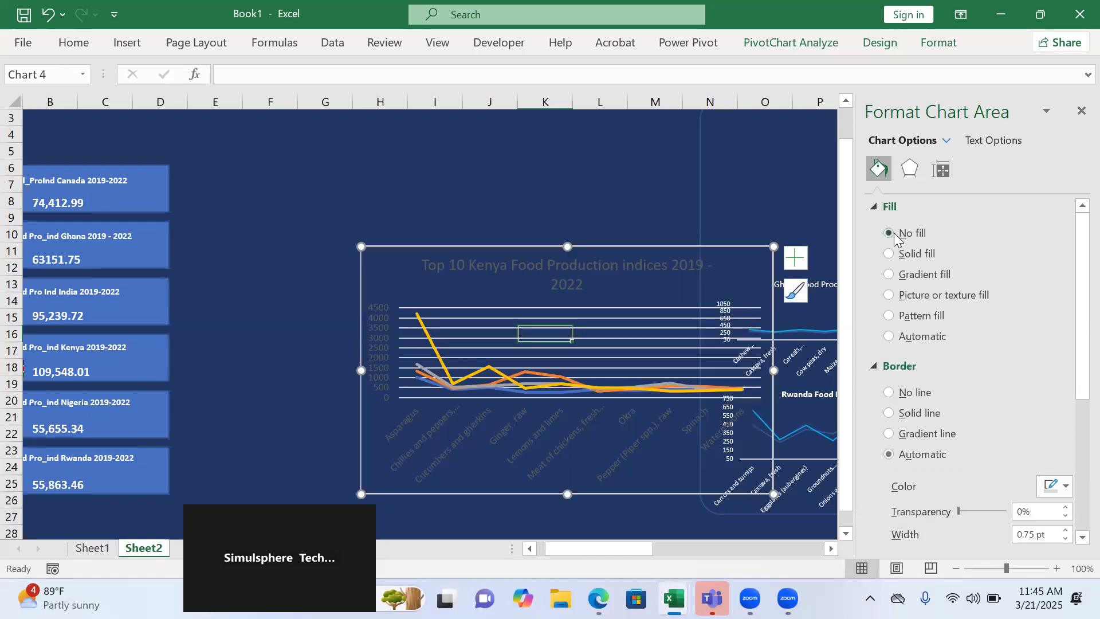
{"action": "left_click", "coordinate": [668, 359]}
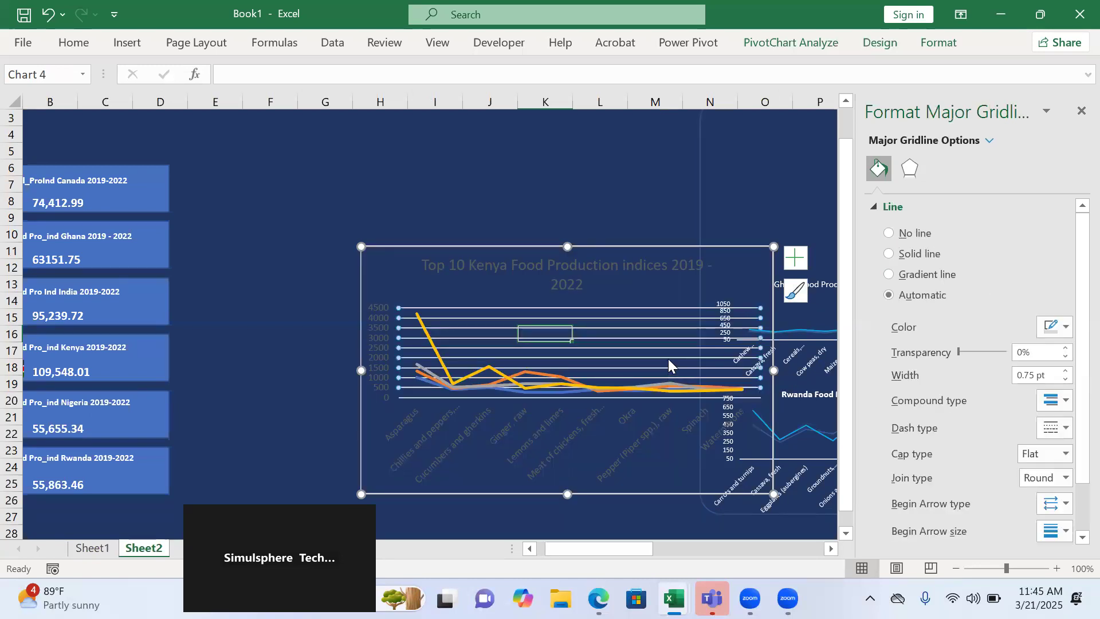
{"action": "left_click", "coordinate": [962, 350]}
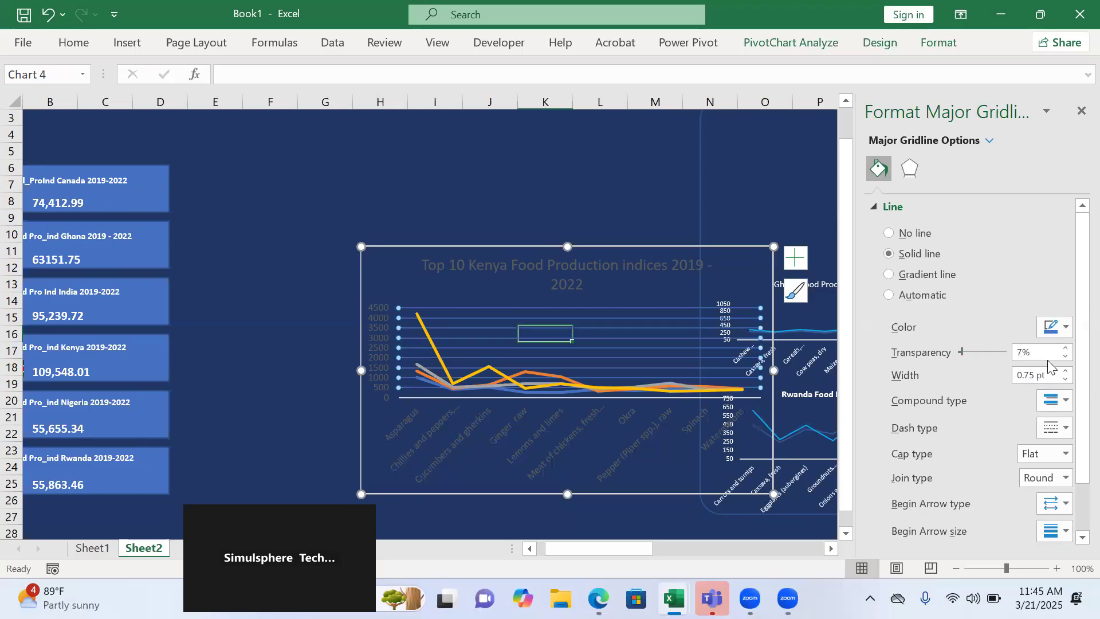
{"action": "left_click_drag", "start_coordinate": [962, 352], "coordinate": [1007, 352]}
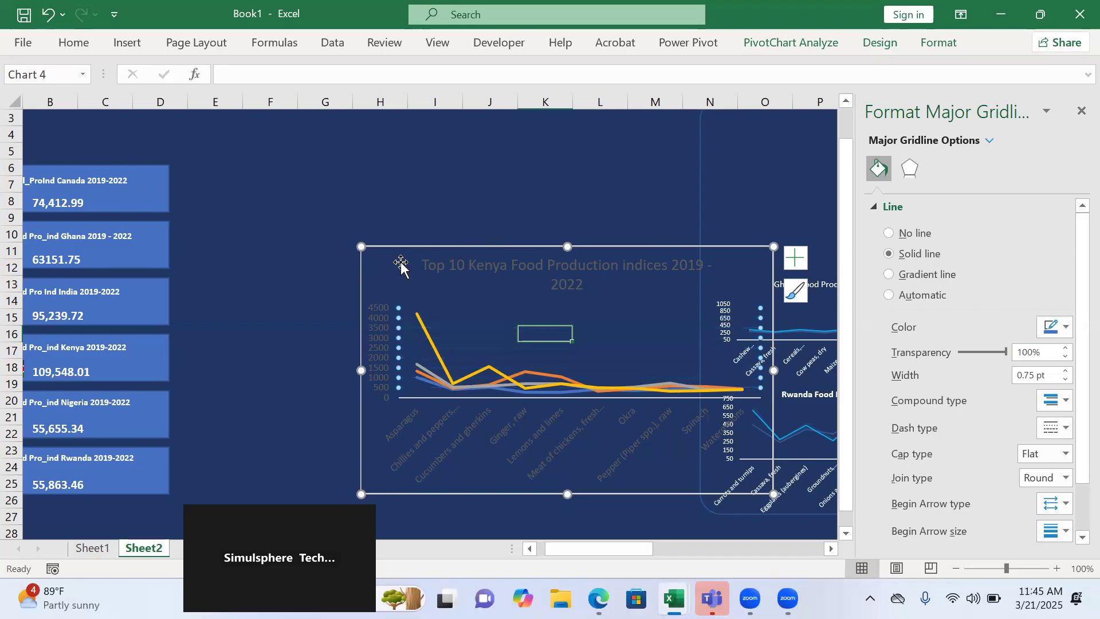
Move the Kenya chart clear of the Ghana and Rwanda charts and format its category axis labels in white at font size 6.
{"action": "left_click_drag", "start_coordinate": [400, 263], "coordinate": [306, 189]}
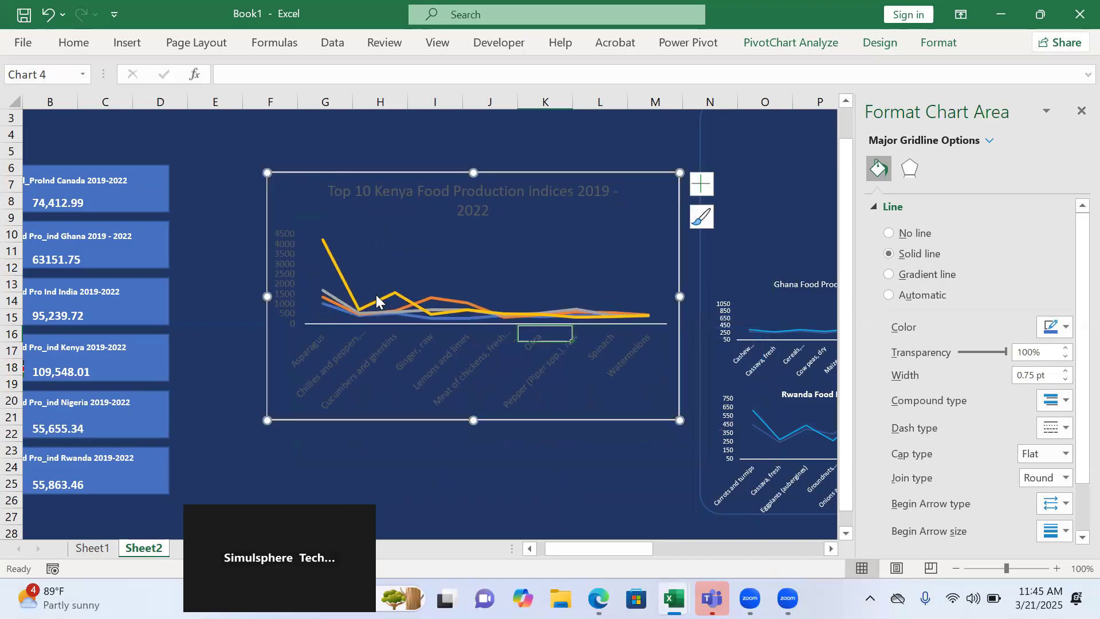
{"action": "left_click", "coordinate": [380, 338]}
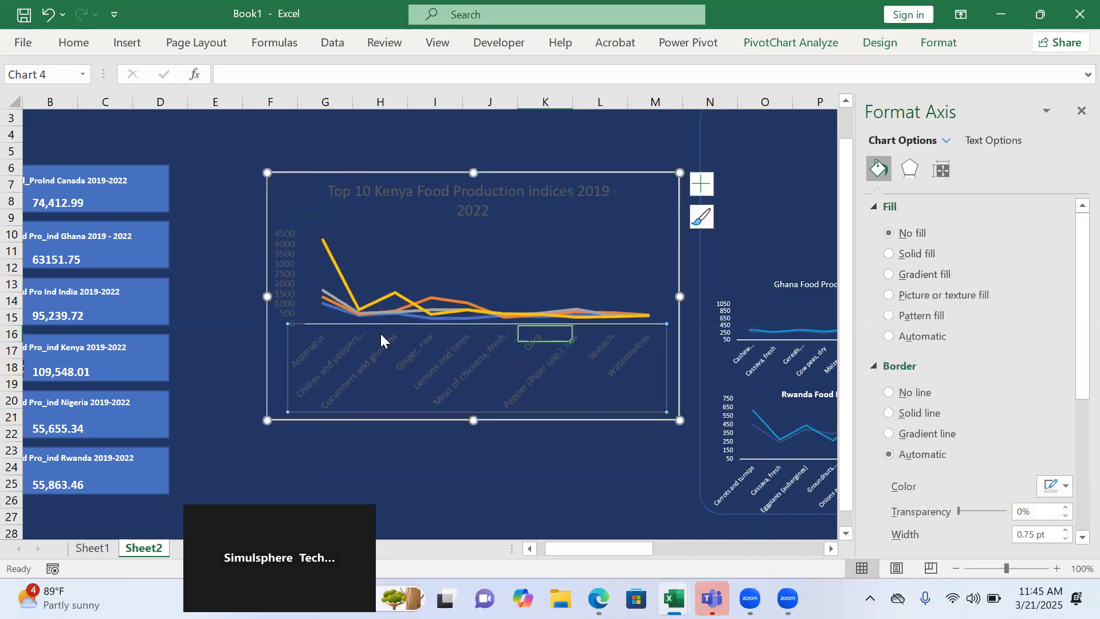
{"action": "left_click", "coordinate": [74, 44]}
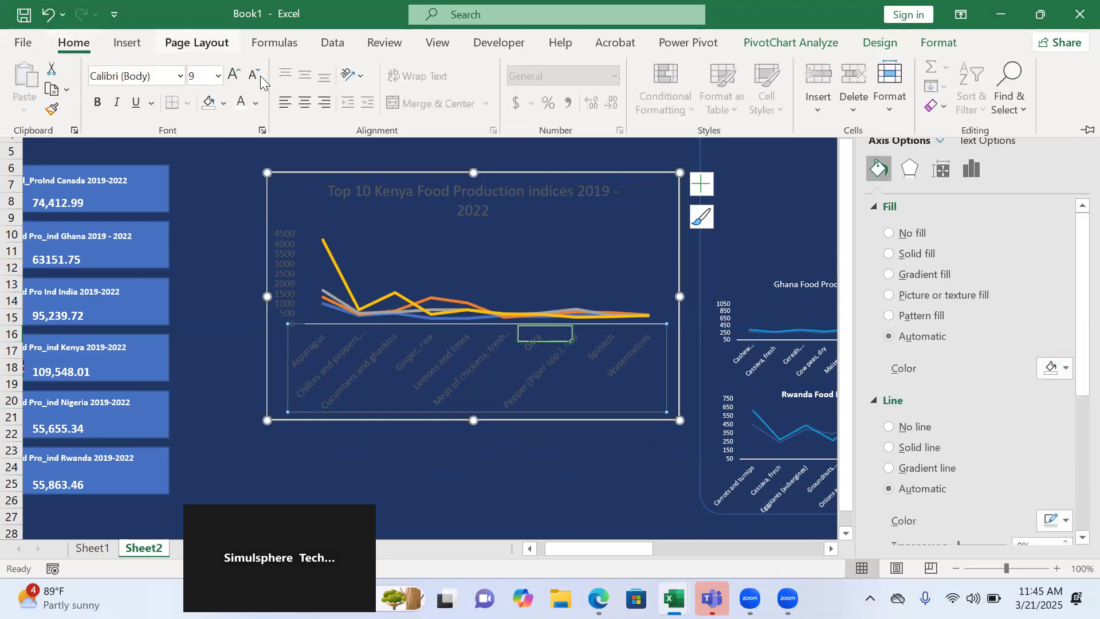
{"action": "left_click", "coordinate": [242, 110]}
{"action": "left_click", "coordinate": [197, 76]}
{"action": "left_click", "coordinate": [189, 75]}
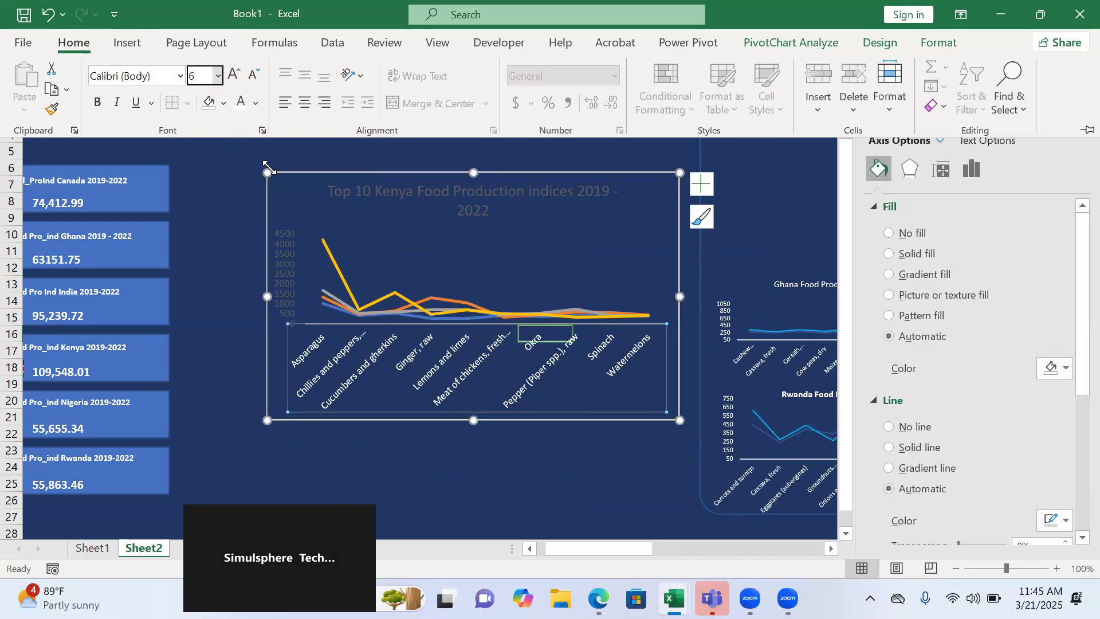
{"action": "left_click", "coordinate": [291, 262]}
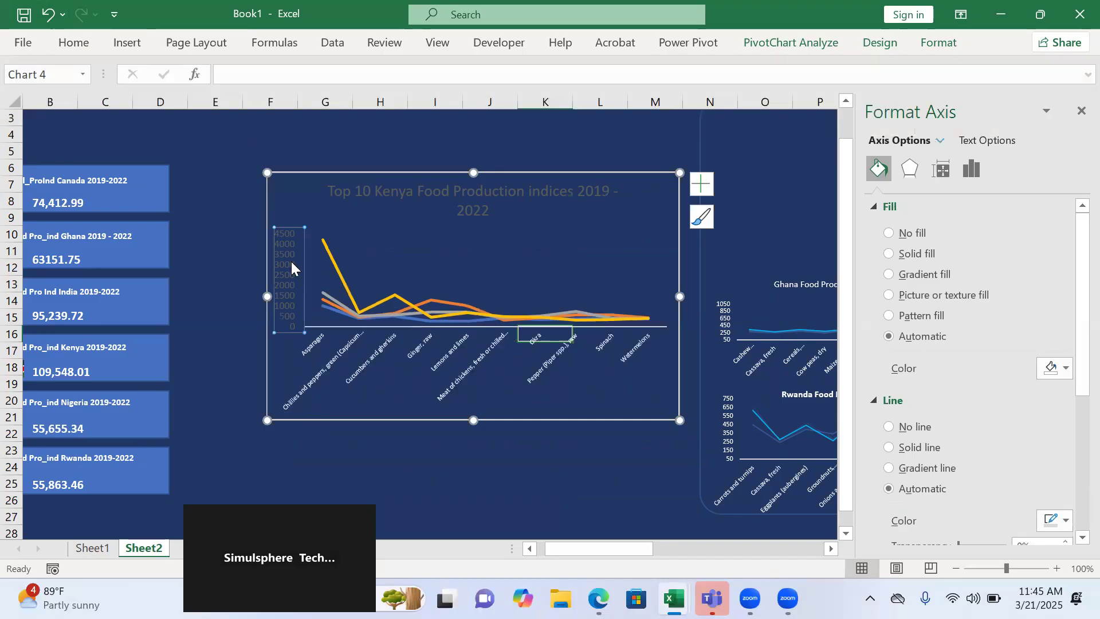
Format the Kenya chart's vertical axis labels in white at font size 6.
{"action": "left_click", "coordinate": [75, 43]}
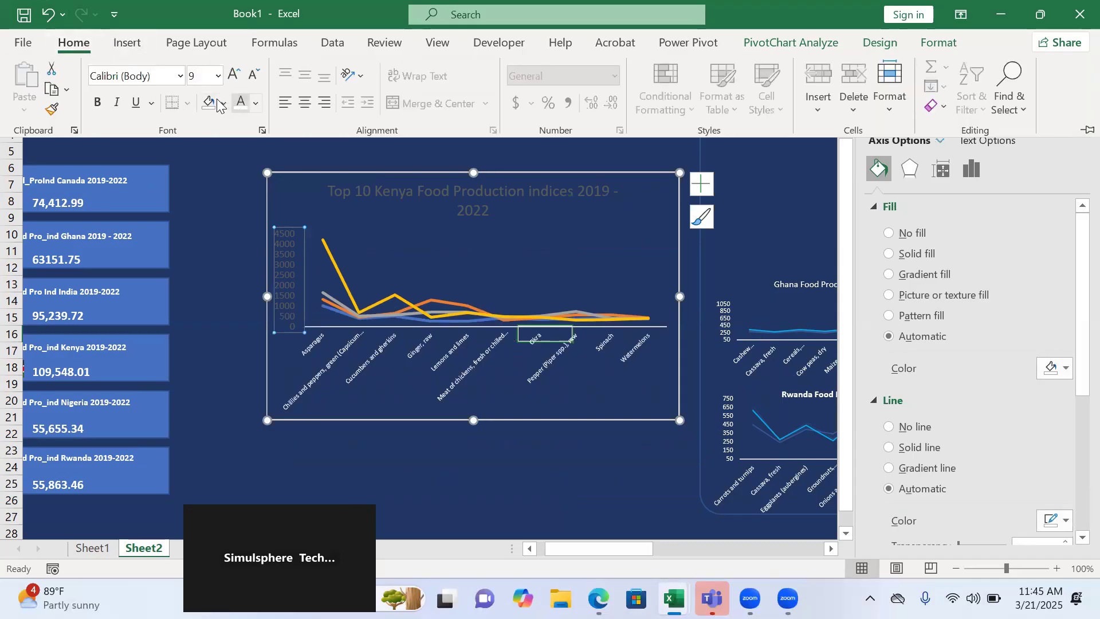
{"action": "left_click", "coordinate": [203, 76]}
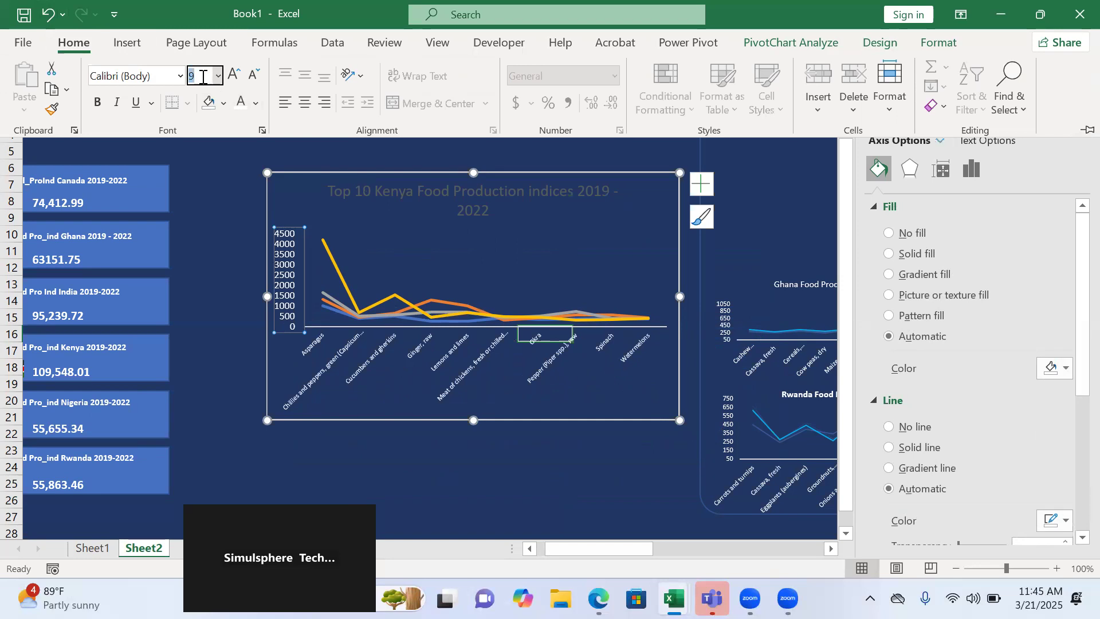
{"action": "key", "text": "Return"}
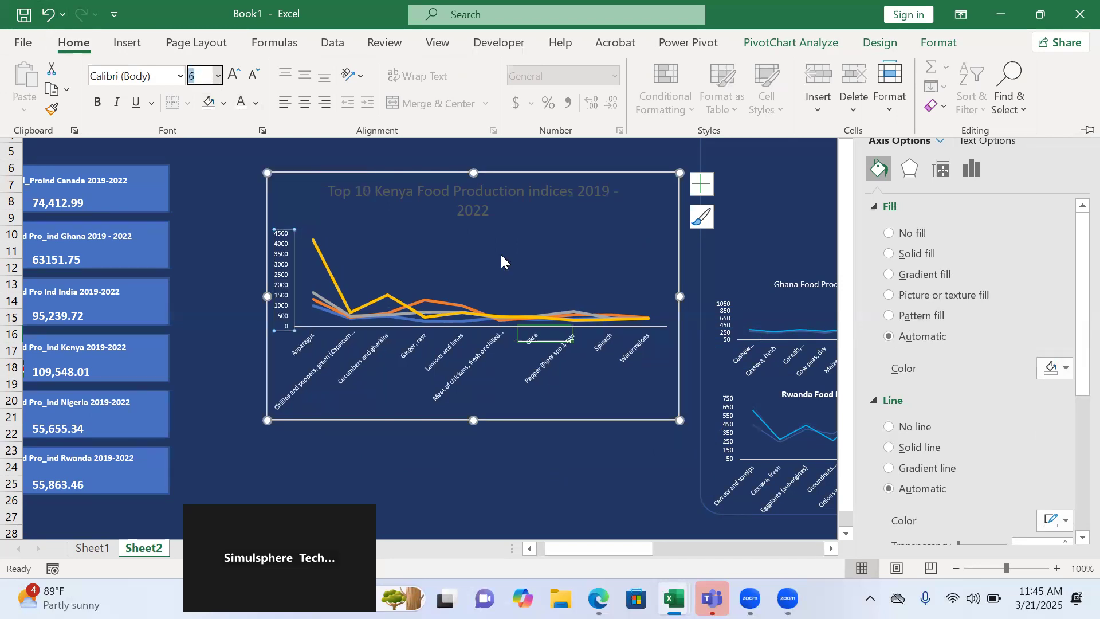
Format the Kenya chart's full title text in white, bold, at font size 8.
{"action": "left_click", "coordinate": [527, 206]}
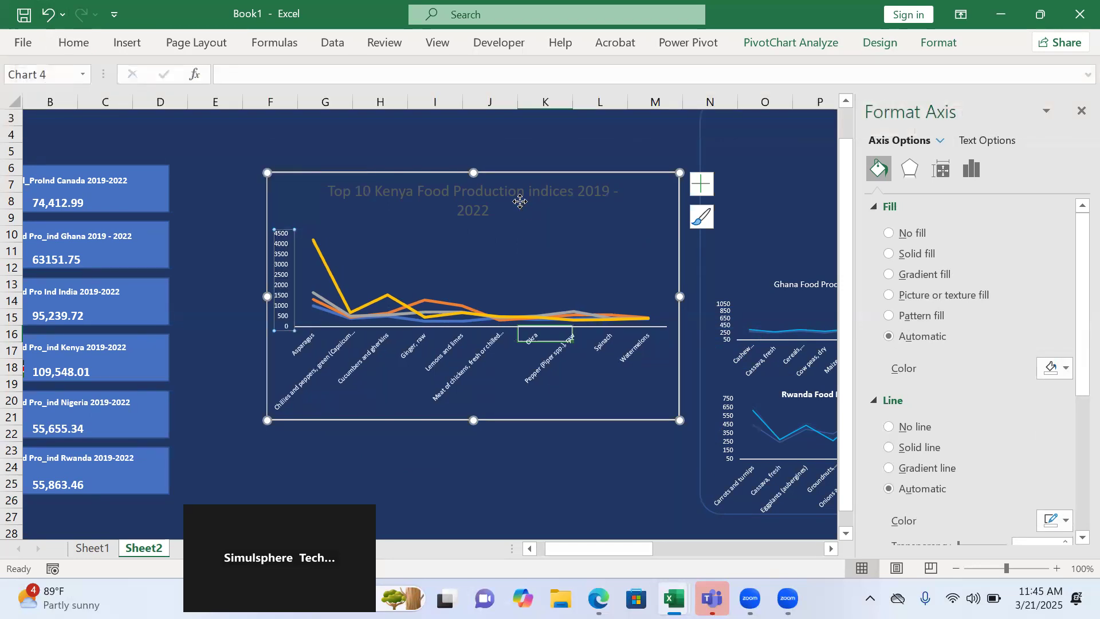
{"action": "left_click", "coordinate": [520, 201]}
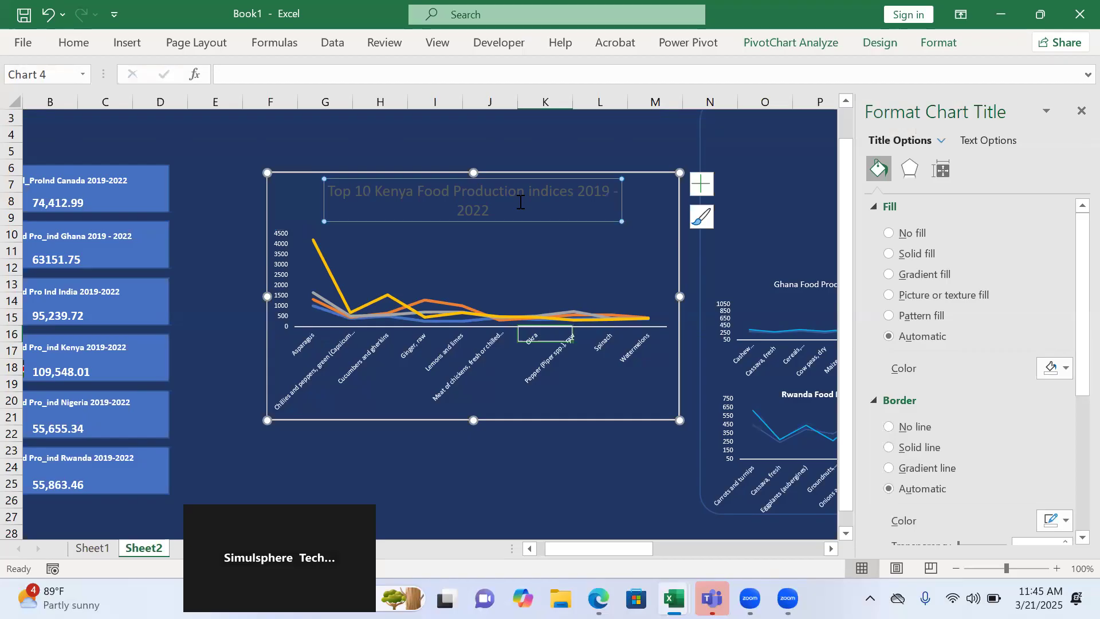
{"action": "left_click", "coordinate": [505, 208]}
{"action": "left_click_drag", "start_coordinate": [505, 208], "coordinate": [327, 190]}
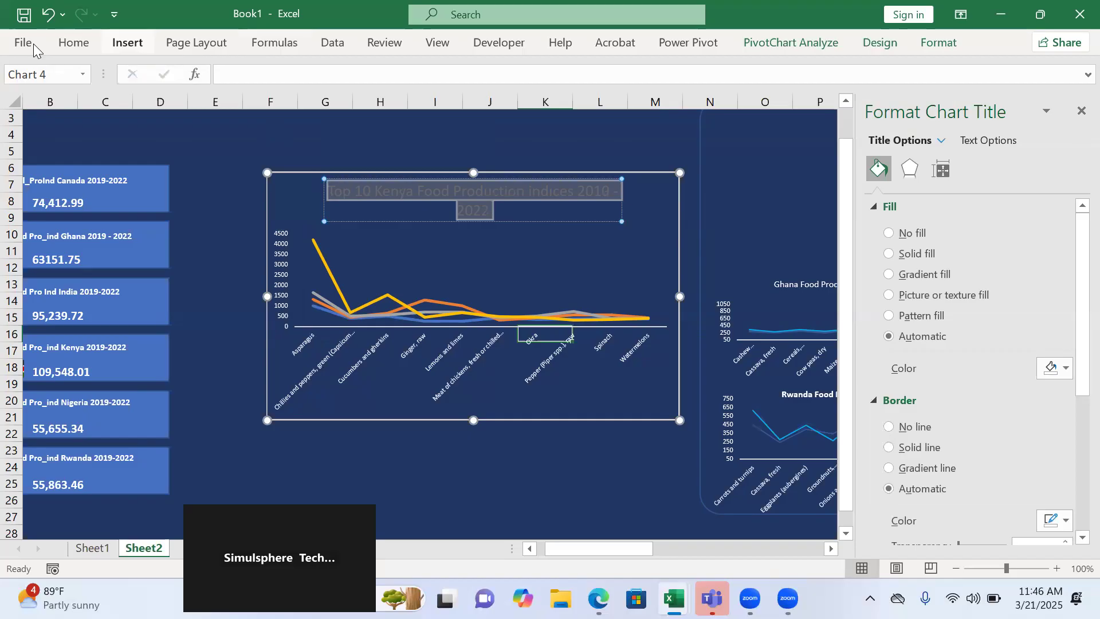
{"action": "left_click", "coordinate": [67, 45]}
{"action": "left_click", "coordinate": [256, 104]}
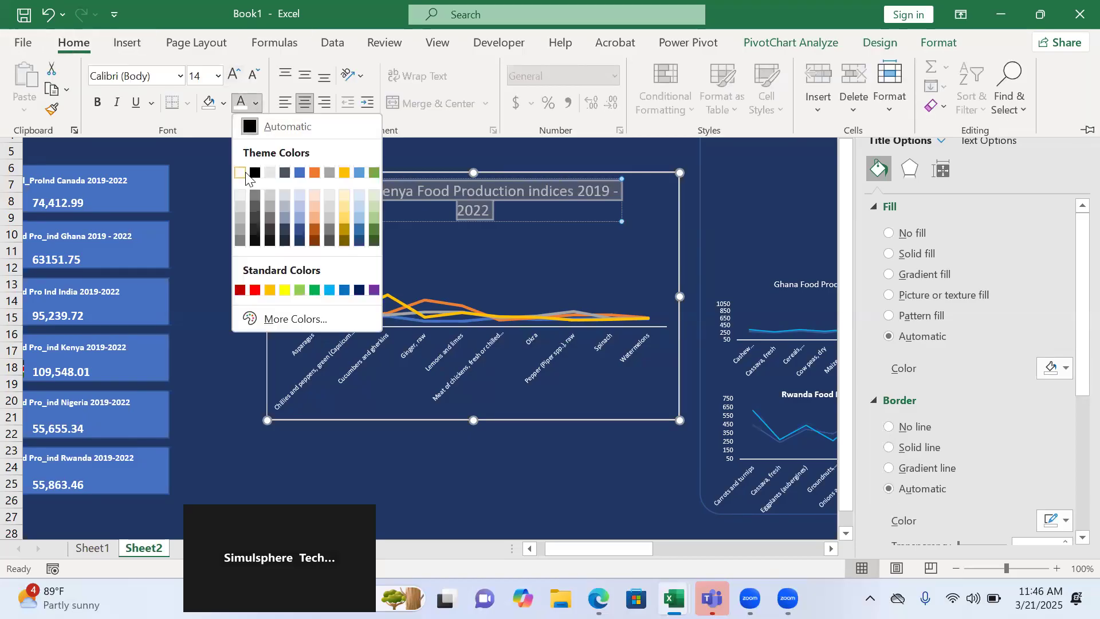
{"action": "left_click", "coordinate": [240, 173]}
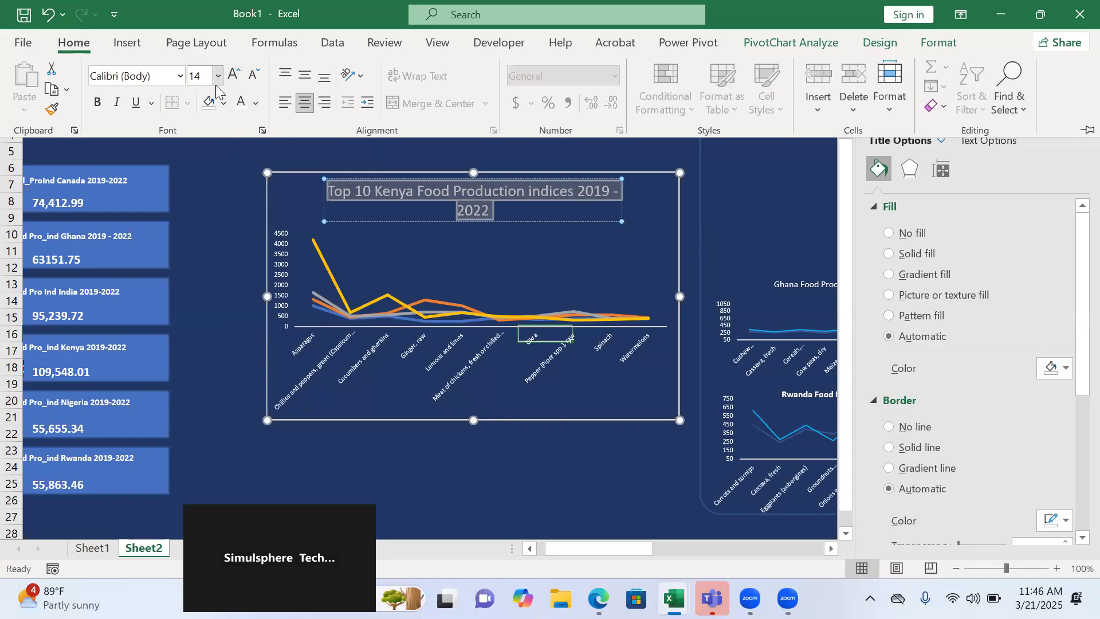
{"action": "left_click", "coordinate": [218, 80]}
{"action": "left_click", "coordinate": [204, 95]}
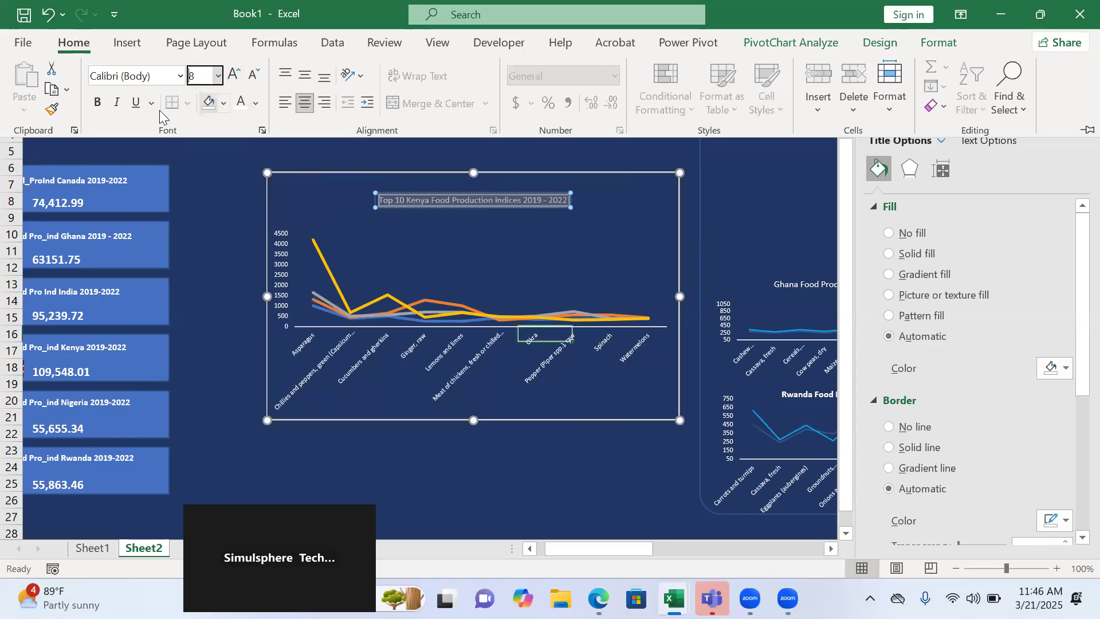
{"action": "left_click", "coordinate": [98, 103]}
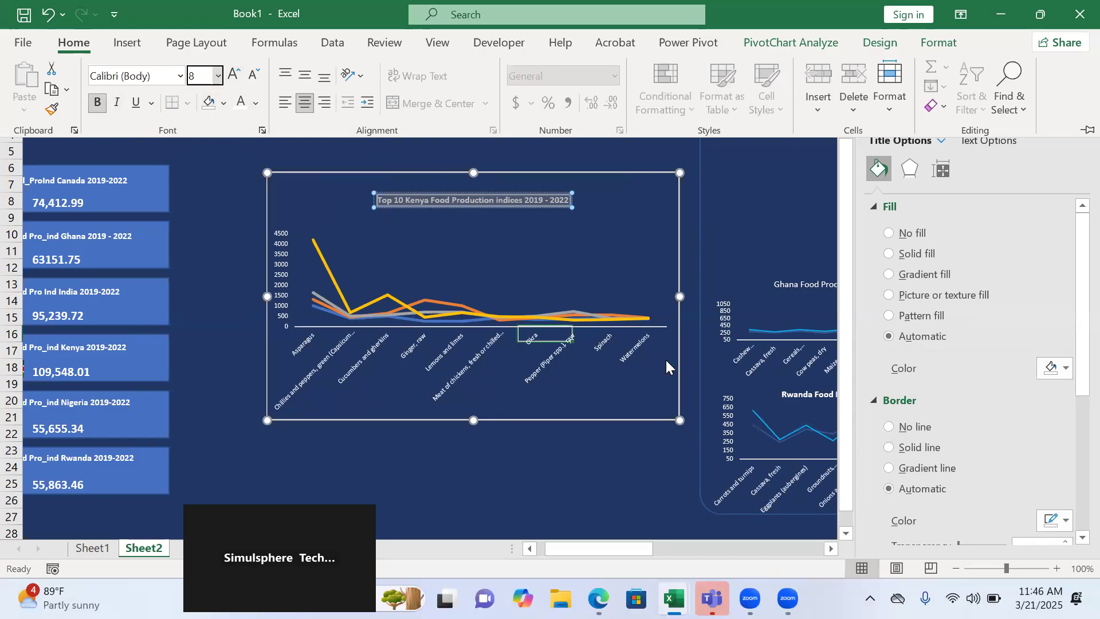
{"action": "left_click", "coordinate": [629, 399]}
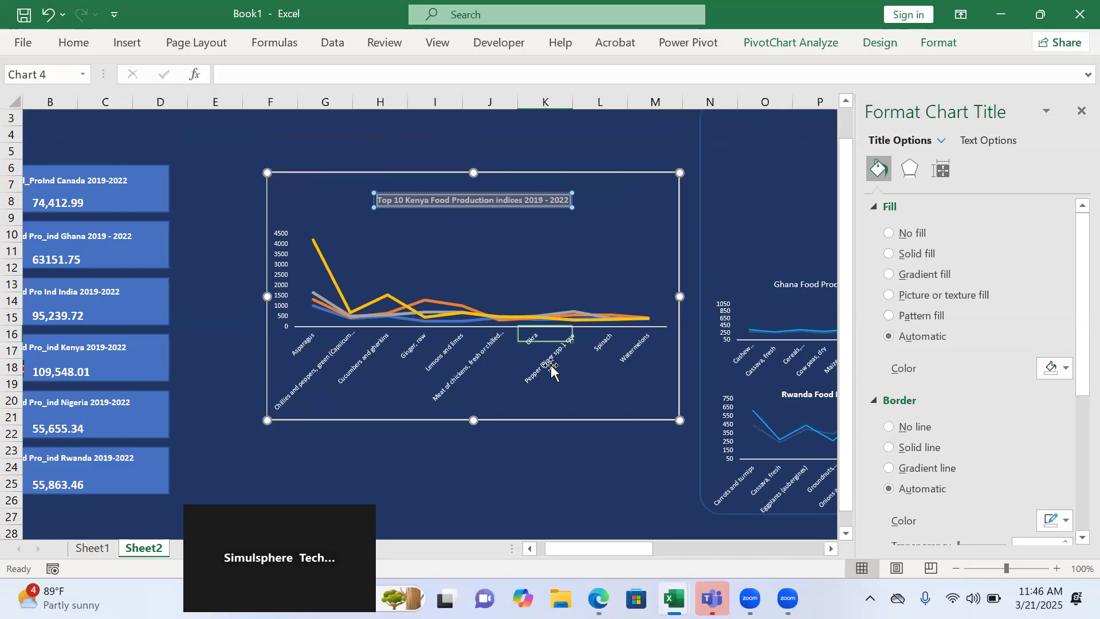
Recolor the Kenya chart's yellow series line to standard light blue with a width of 1 pt.
{"action": "left_click", "coordinate": [323, 261]}
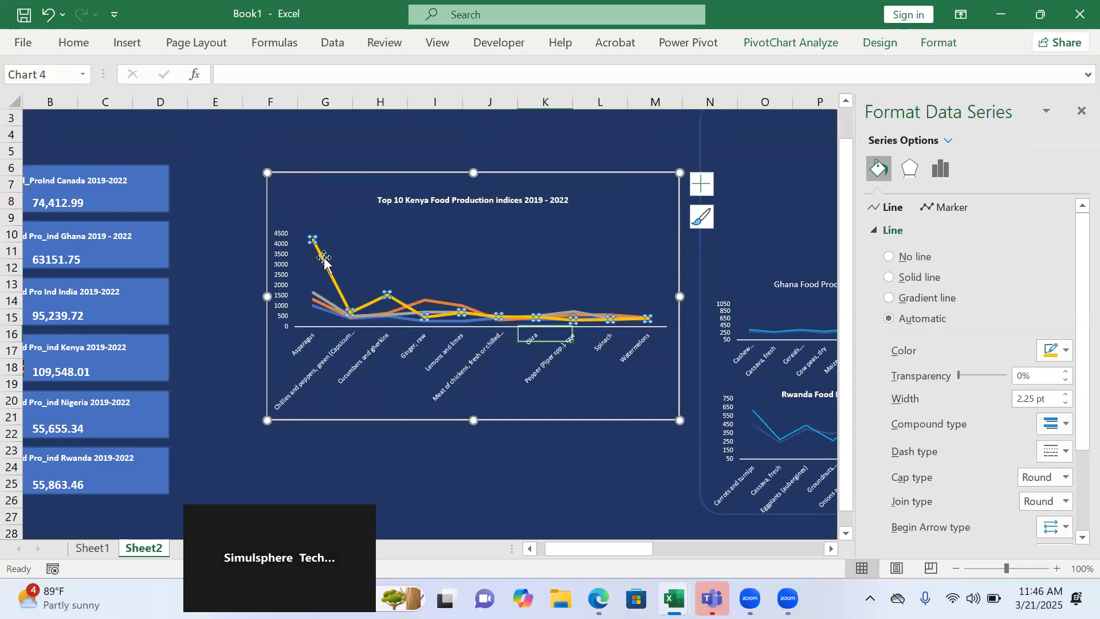
{"action": "left_click", "coordinate": [1066, 351]}
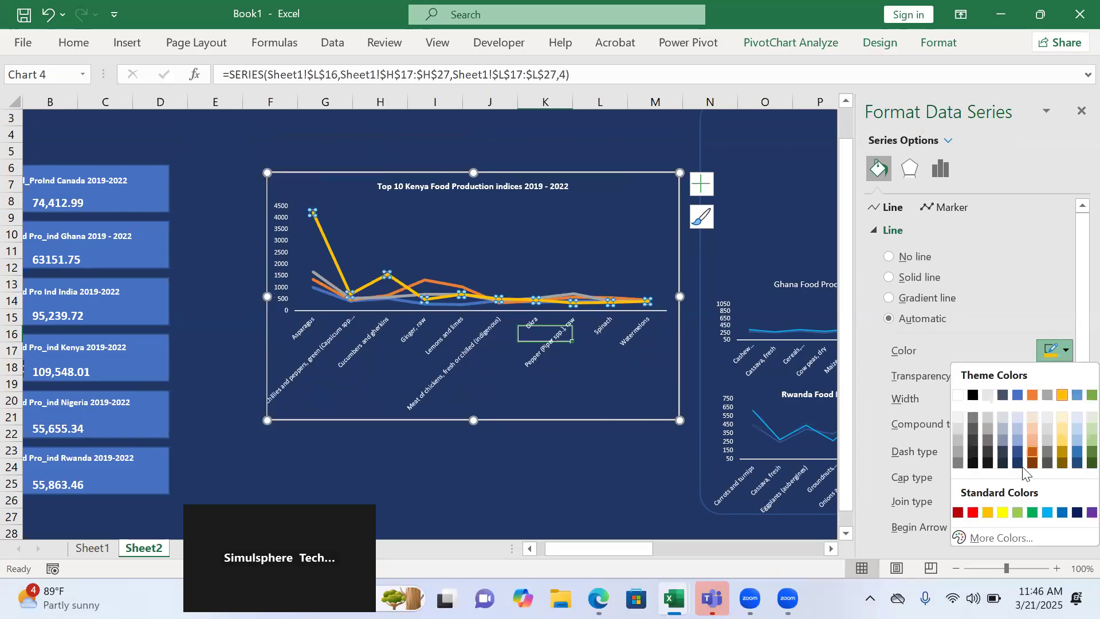
{"action": "left_click", "coordinate": [1047, 513]}
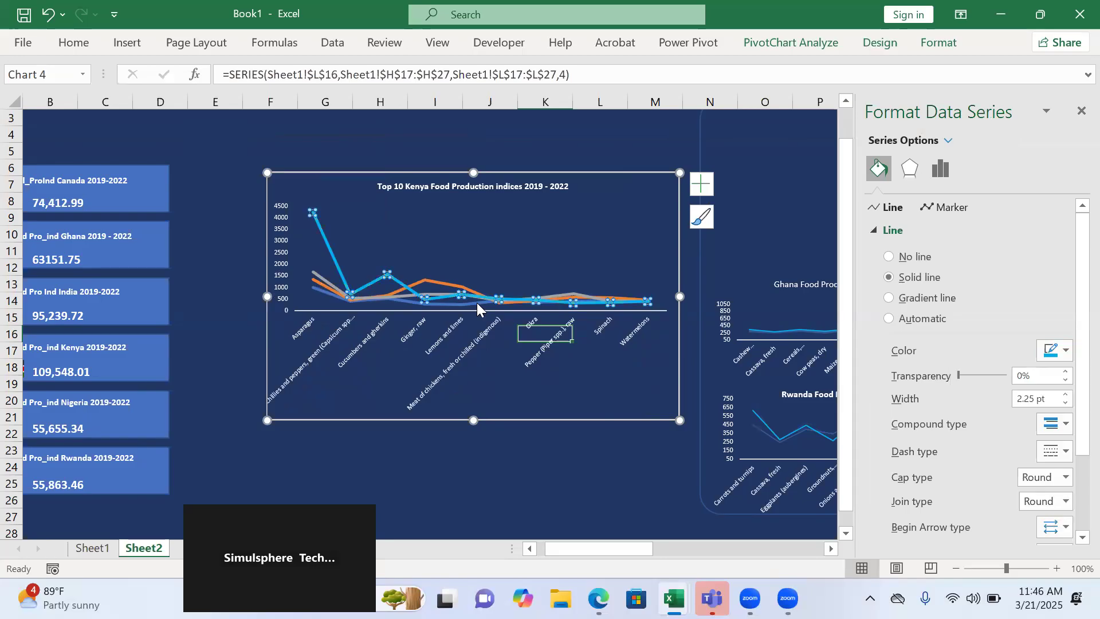
{"action": "double_click", "coordinate": [1065, 407]}
{"action": "double_click", "coordinate": [1064, 407]}
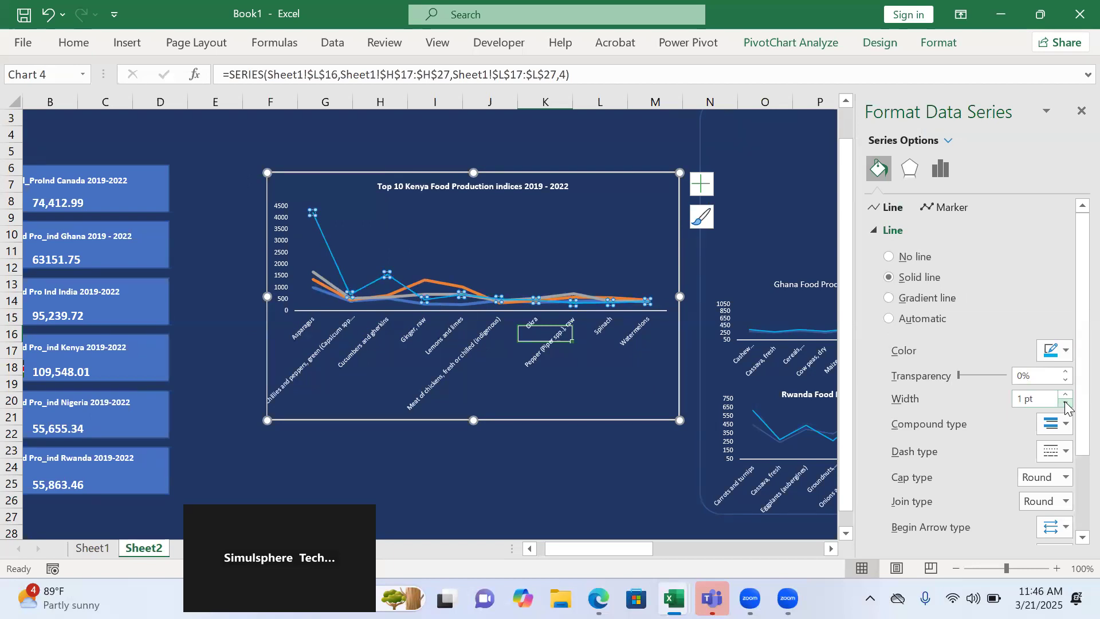
Format the Kenya chart's gray series line in a darker theme blue with 68% transparency and 1 pt width.
{"action": "left_click", "coordinate": [319, 284]}
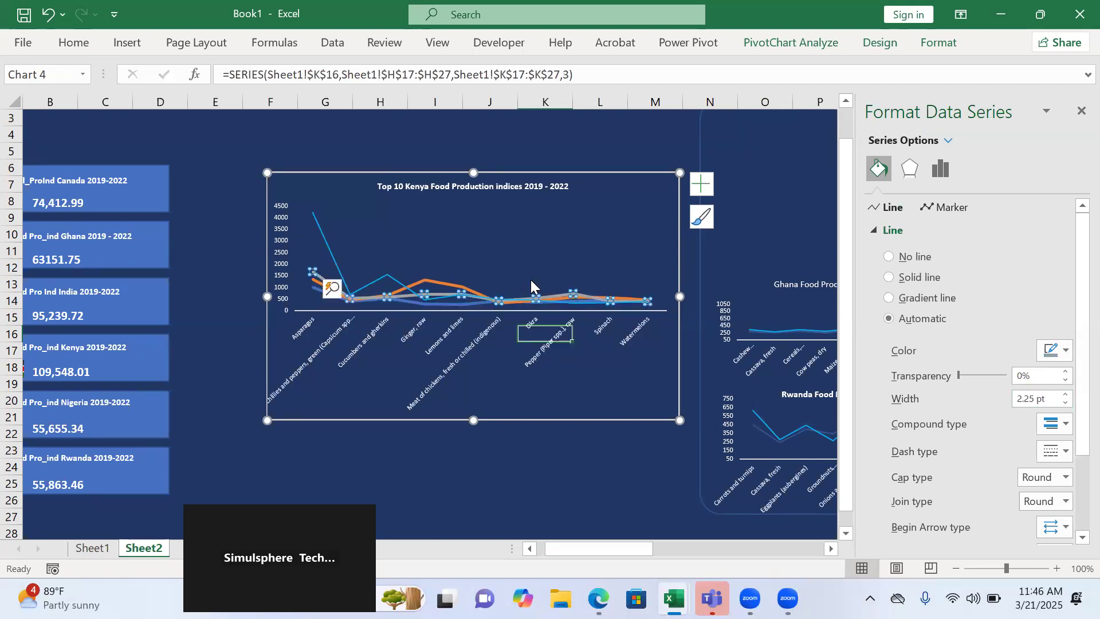
{"action": "left_click", "coordinate": [1066, 350]}
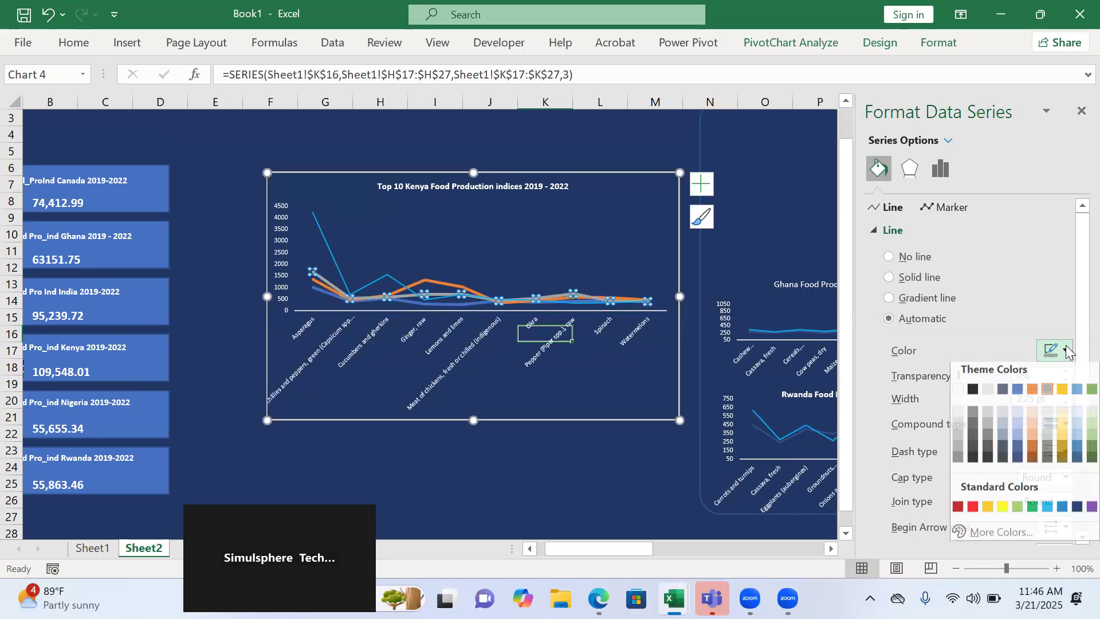
{"action": "left_click", "coordinate": [1017, 449]}
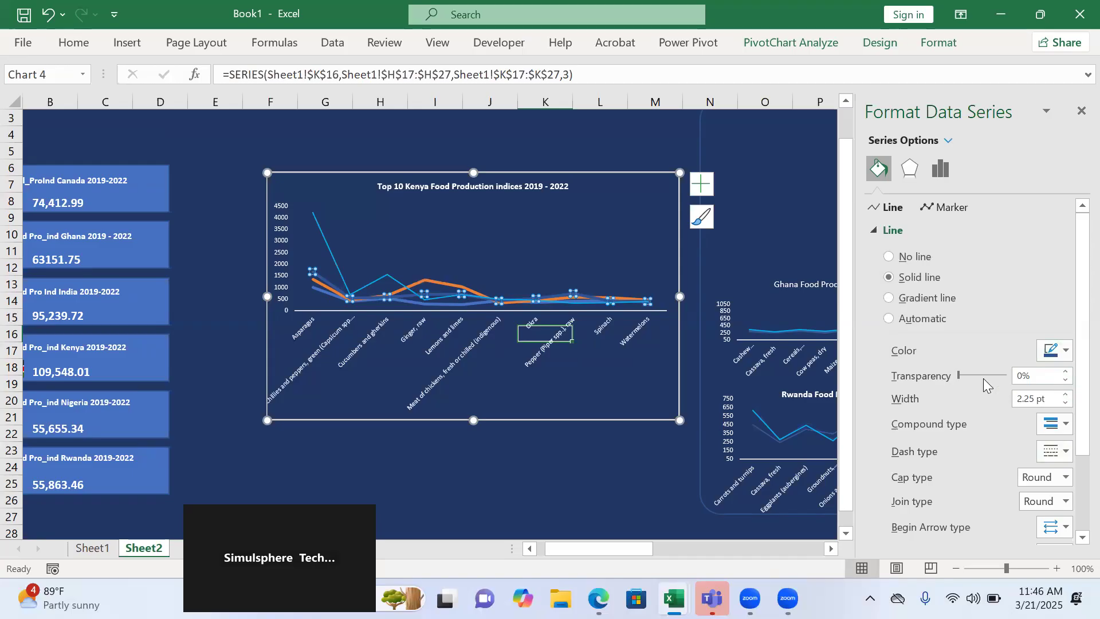
{"action": "left_click_drag", "start_coordinate": [959, 376], "coordinate": [990, 376]}
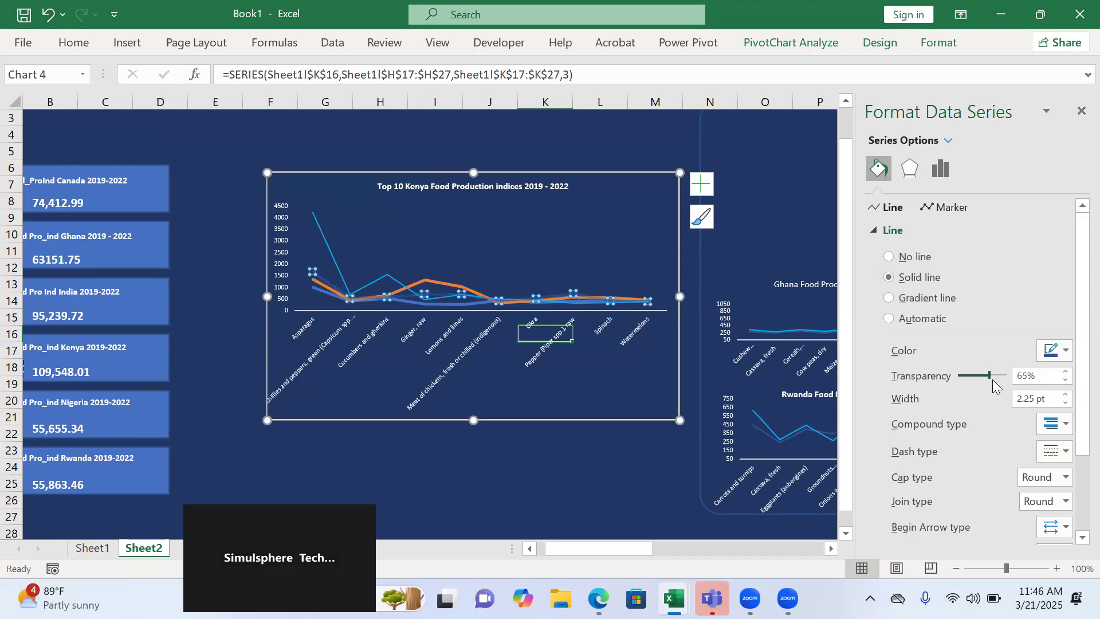
{"action": "left_click", "coordinate": [1068, 403]}
{"action": "left_click", "coordinate": [1068, 403]}
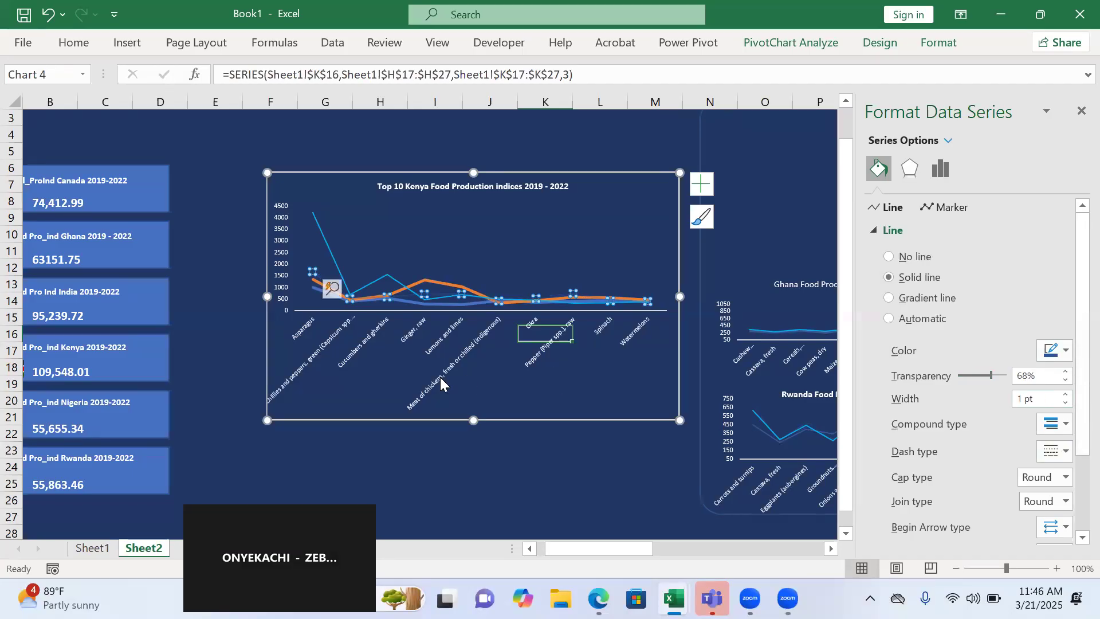
Format the Kenya chart's orange series line in a lighter theme blue with 41% transparency and 1.25 pt width.
{"action": "left_click", "coordinate": [317, 284]}
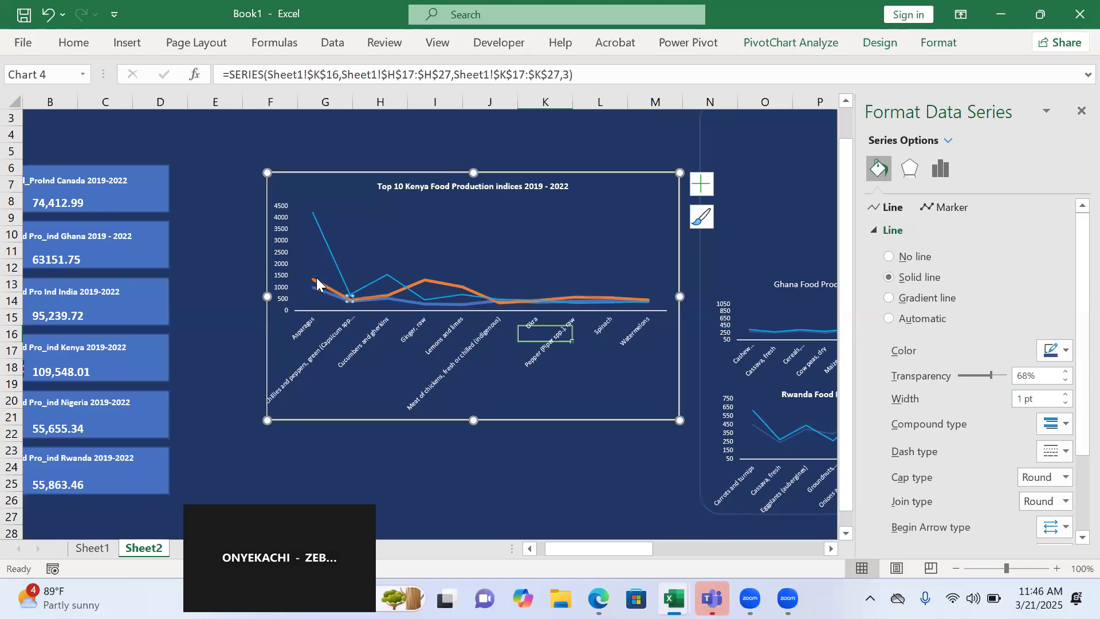
{"action": "left_click", "coordinate": [314, 281]}
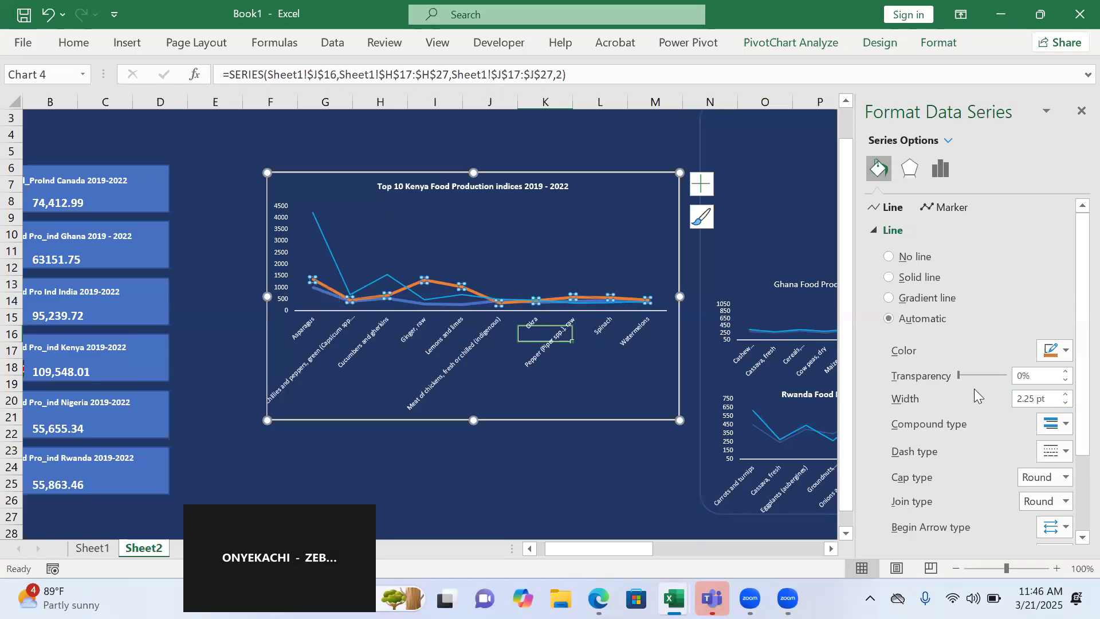
{"action": "left_click", "coordinate": [1057, 353]}
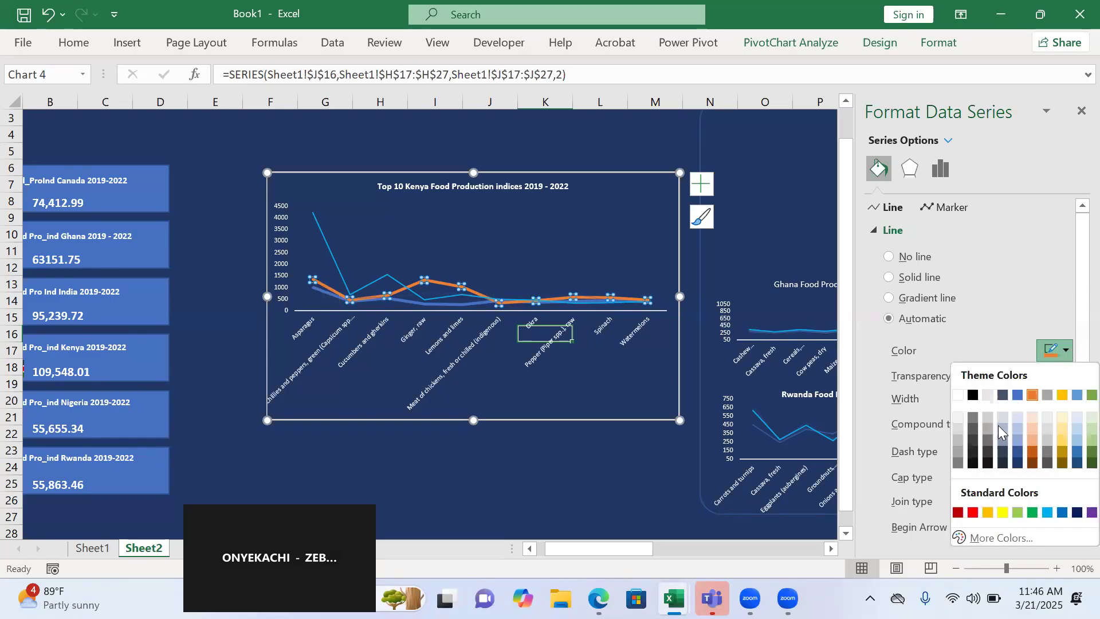
{"action": "left_click", "coordinate": [1018, 442]}
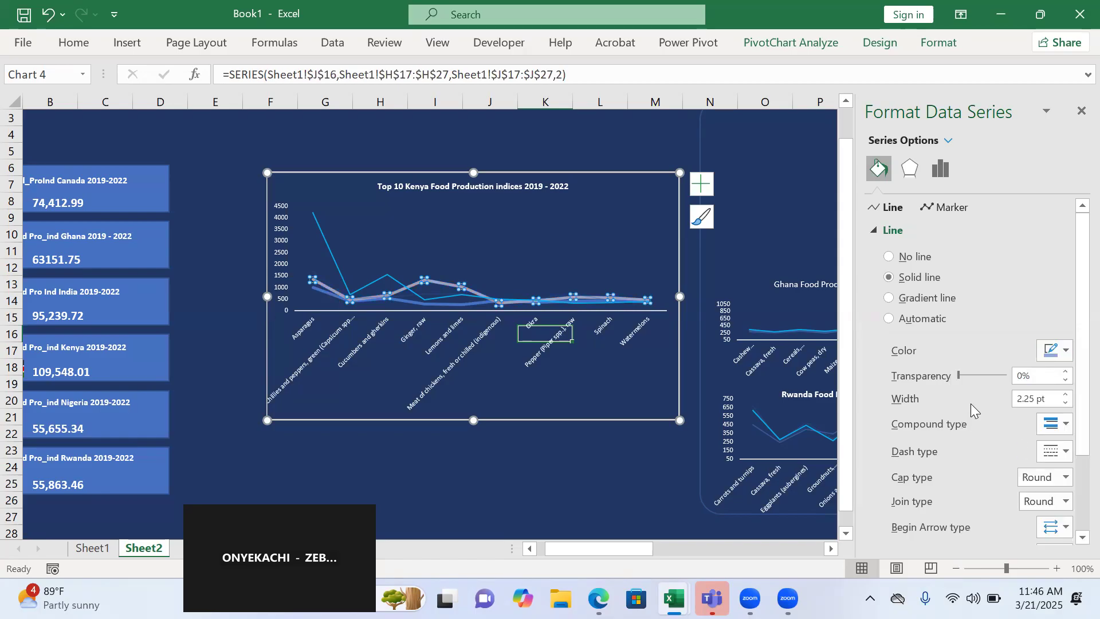
{"action": "left_click_drag", "start_coordinate": [958, 374], "coordinate": [979, 376]}
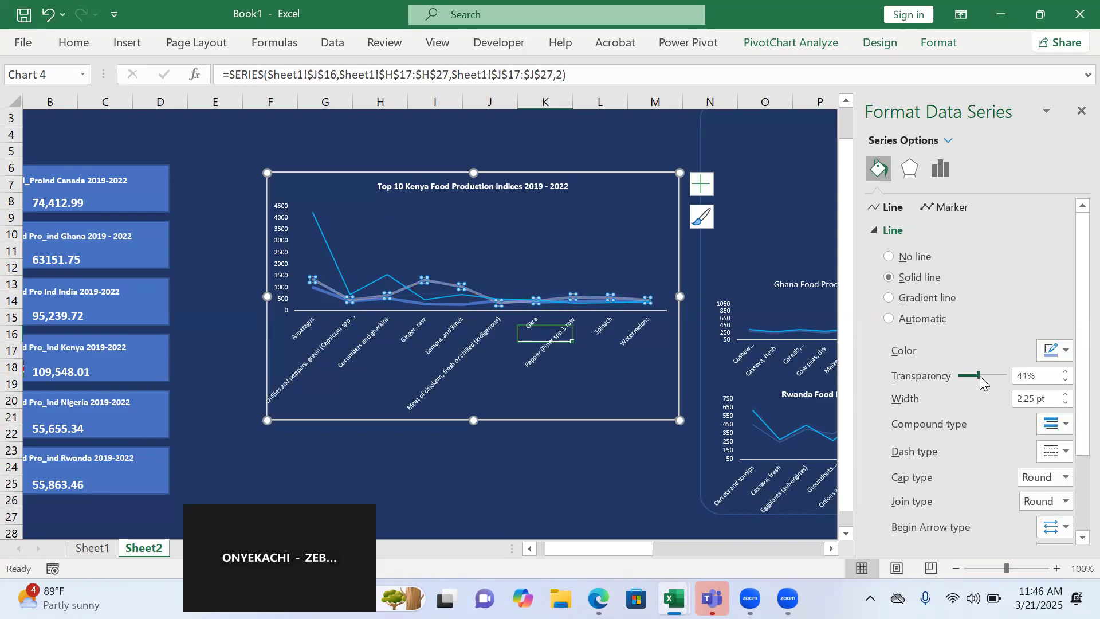
{"action": "double_click", "coordinate": [1068, 402]}
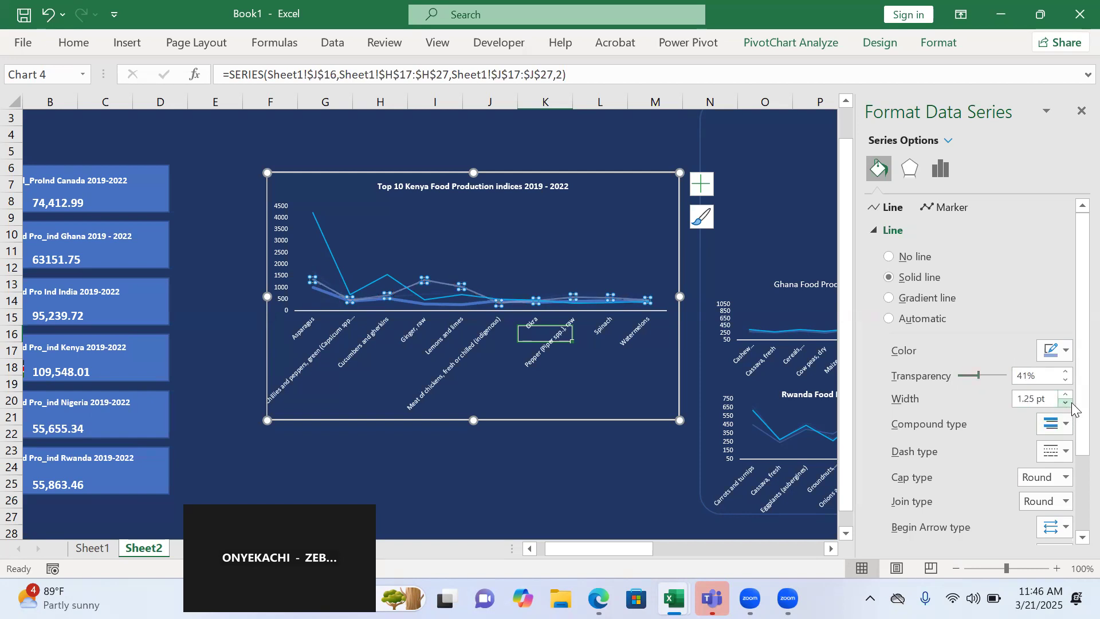
Set the Kenya chart's remaining thick blue series line to 75% transparency and 1 pt width.
{"action": "left_click", "coordinate": [315, 296]}
{"action": "left_click", "coordinate": [315, 295]}
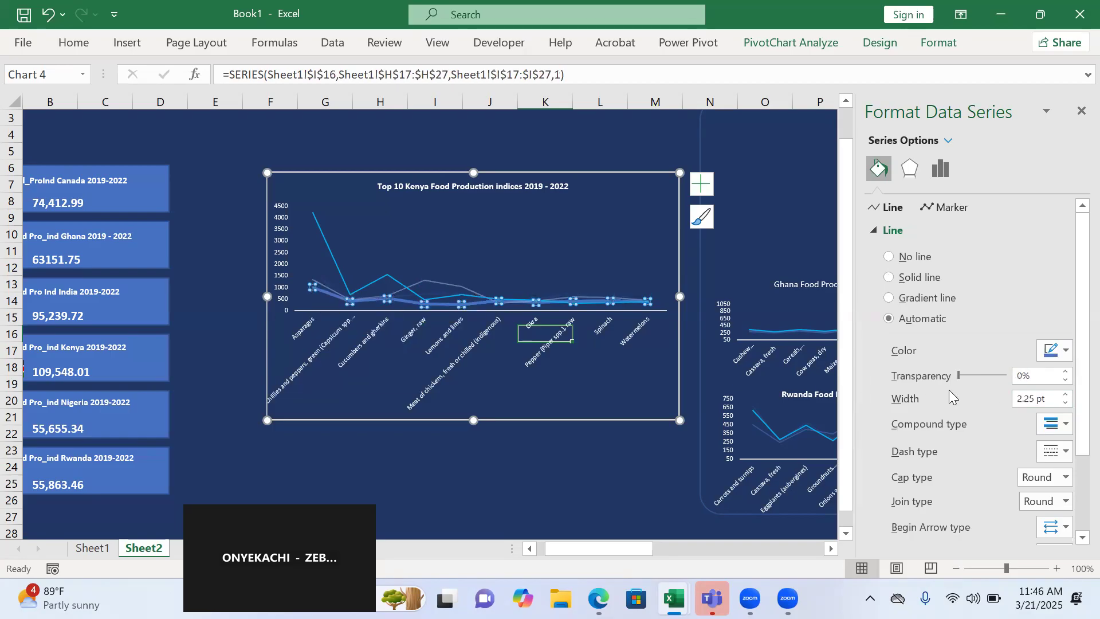
{"action": "left_click_drag", "start_coordinate": [960, 375], "coordinate": [997, 384]}
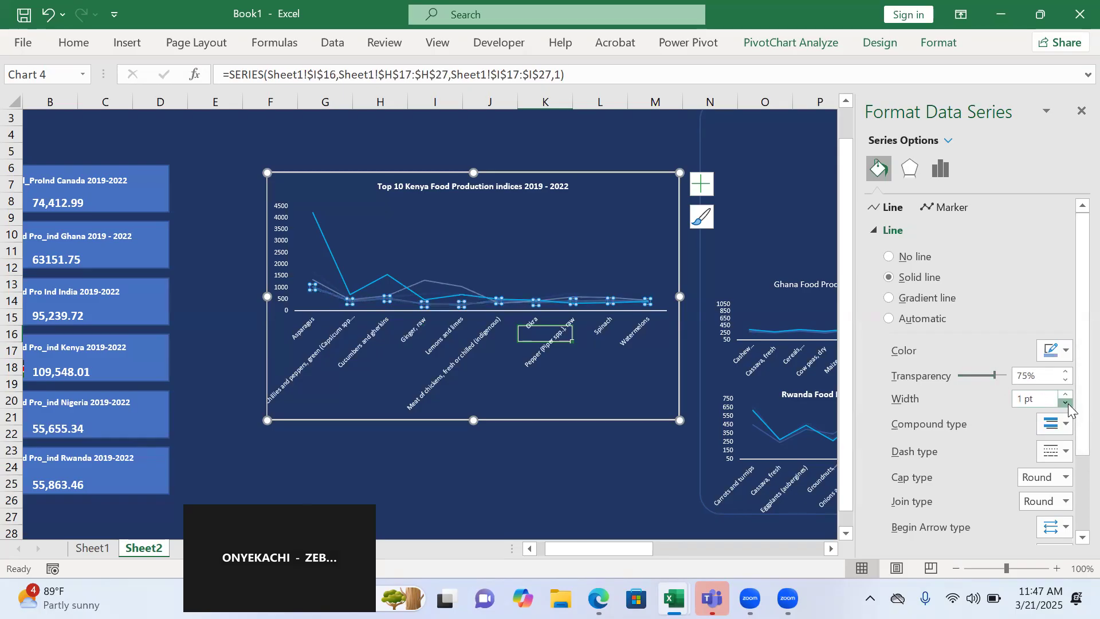
Shrink the Kenya chart to end within column L and remove its chart area border.
{"action": "left_click", "coordinate": [607, 387]}
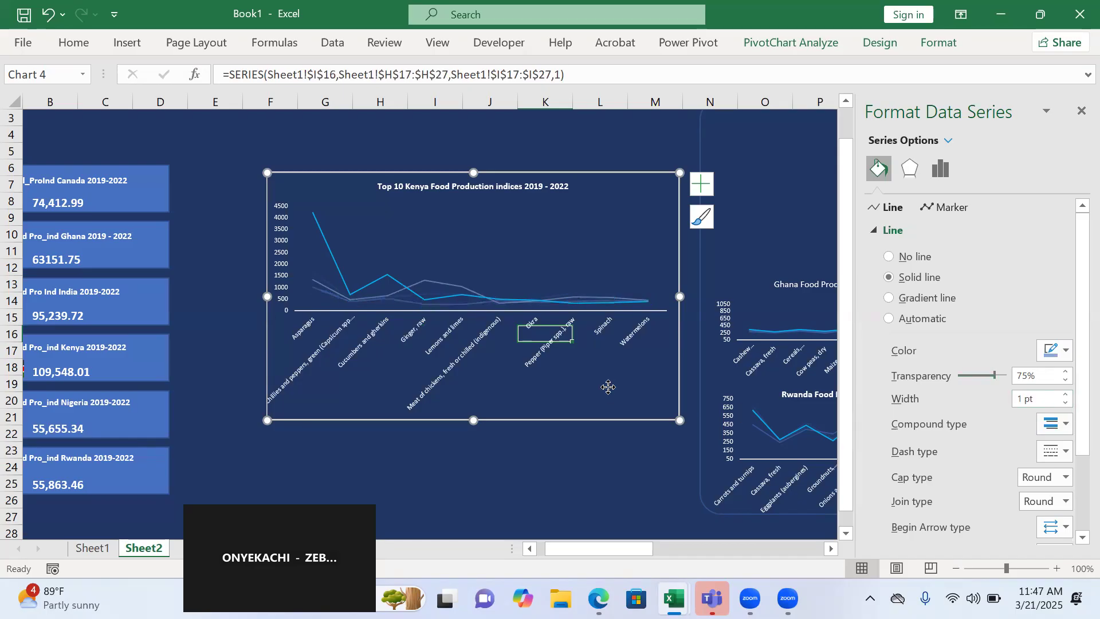
{"action": "left_click_drag", "start_coordinate": [676, 171], "coordinate": [576, 244]}
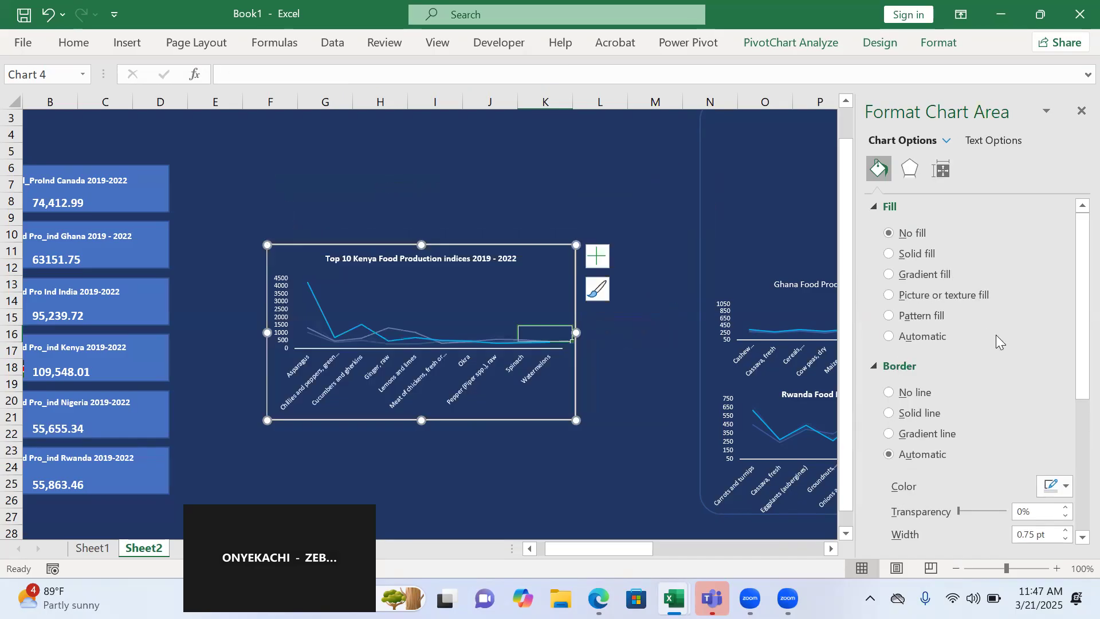
{"action": "left_click", "coordinate": [890, 393]}
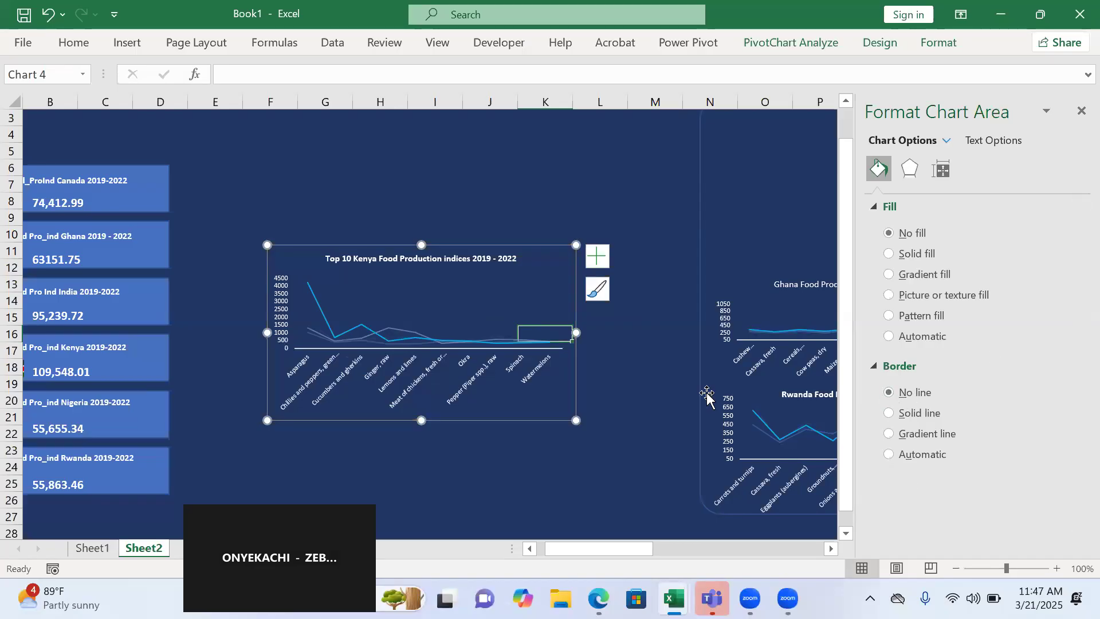
Move the Kenya chart across to columns K through P and set its vertical axis minimum bound to 50.
{"action": "left_click_drag", "start_coordinate": [534, 256], "coordinate": [802, 195]}
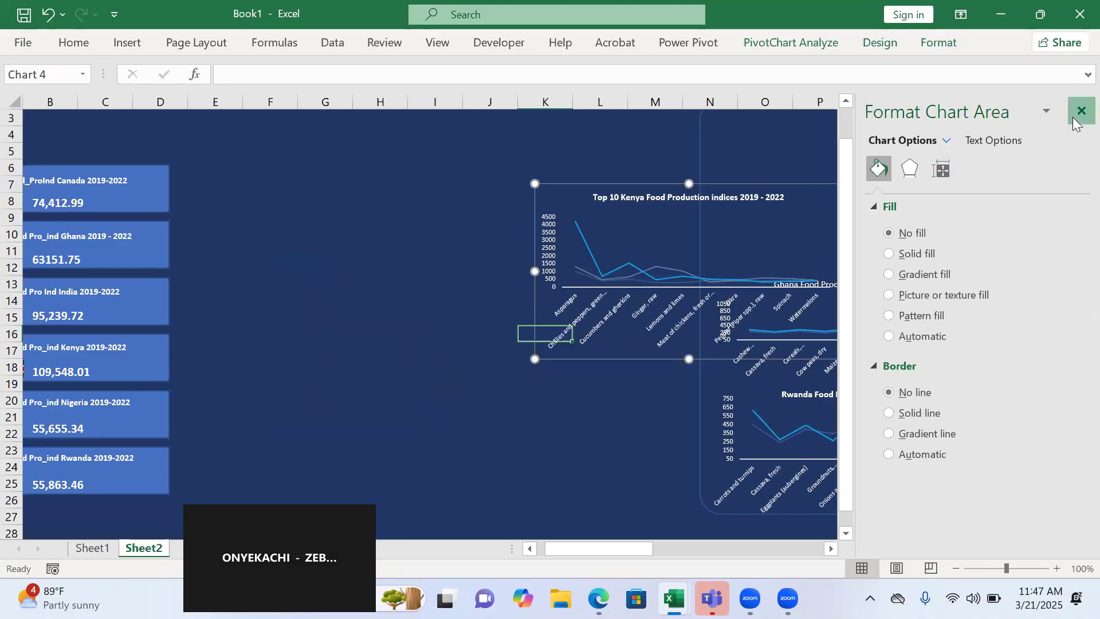
{"action": "left_click", "coordinate": [1081, 112]}
{"action": "left_click", "coordinate": [554, 241]}
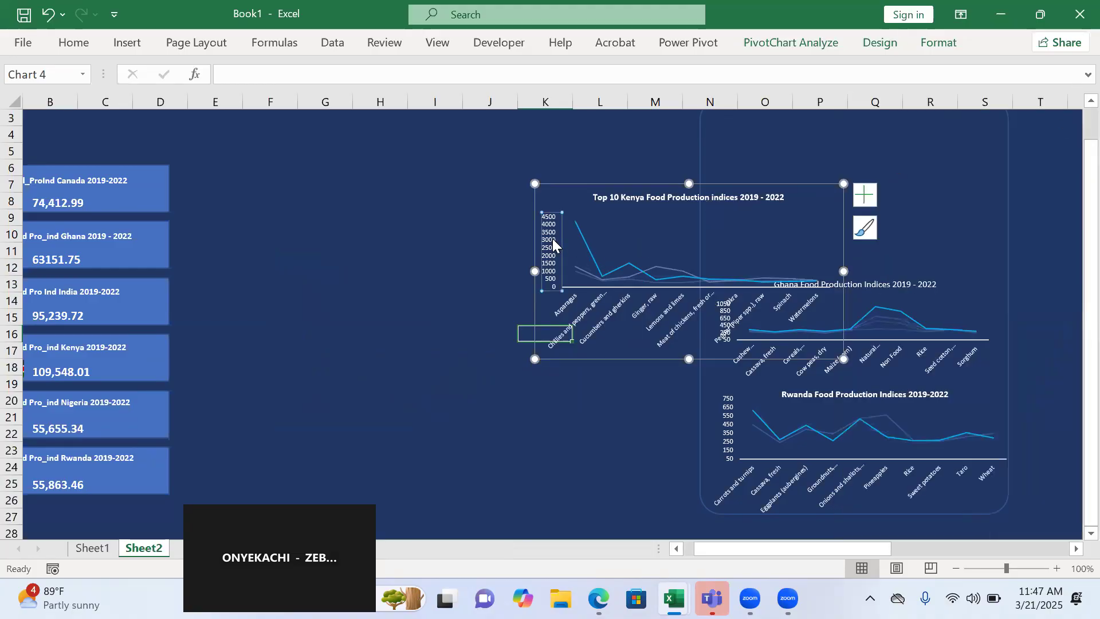
{"action": "left_click", "coordinate": [928, 45]}
{"action": "left_click", "coordinate": [59, 90]}
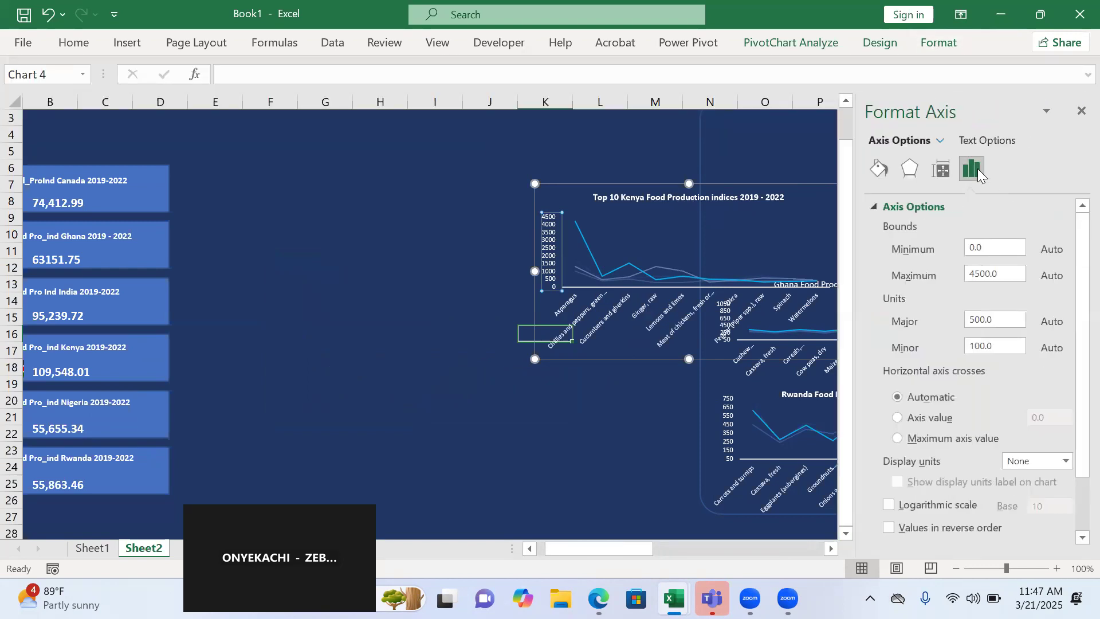
{"action": "left_click", "coordinate": [970, 251]}
{"action": "type", "text": "5"}
{"action": "key", "text": "Return"}
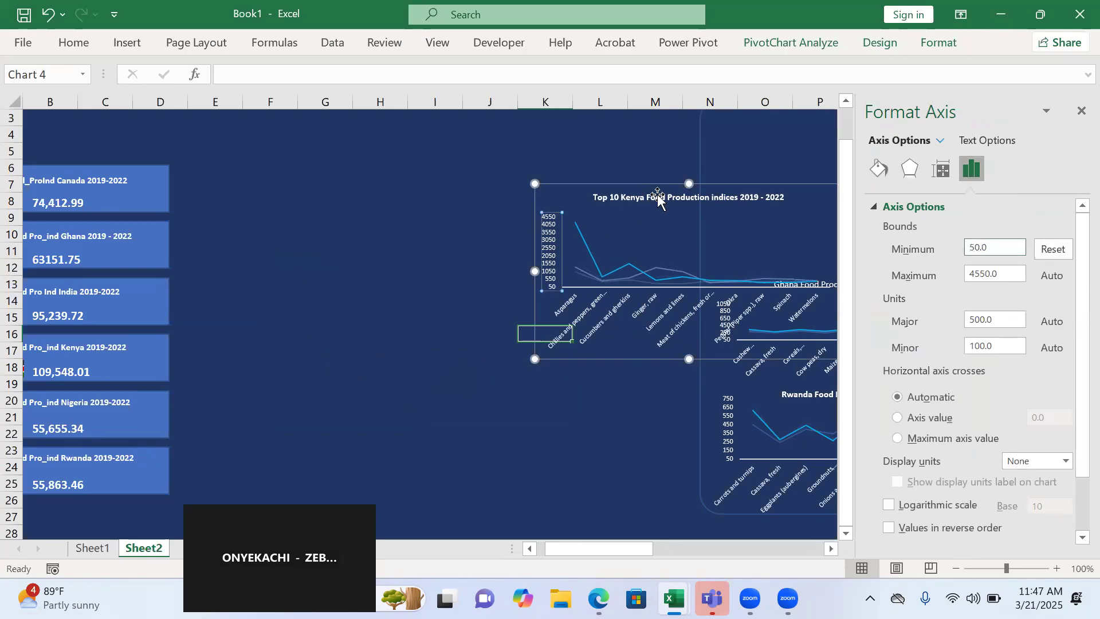
Move the Kenya chart over columns N to S and shrink it to about the width of the rounded panel.
{"action": "left_click", "coordinate": [646, 217]}
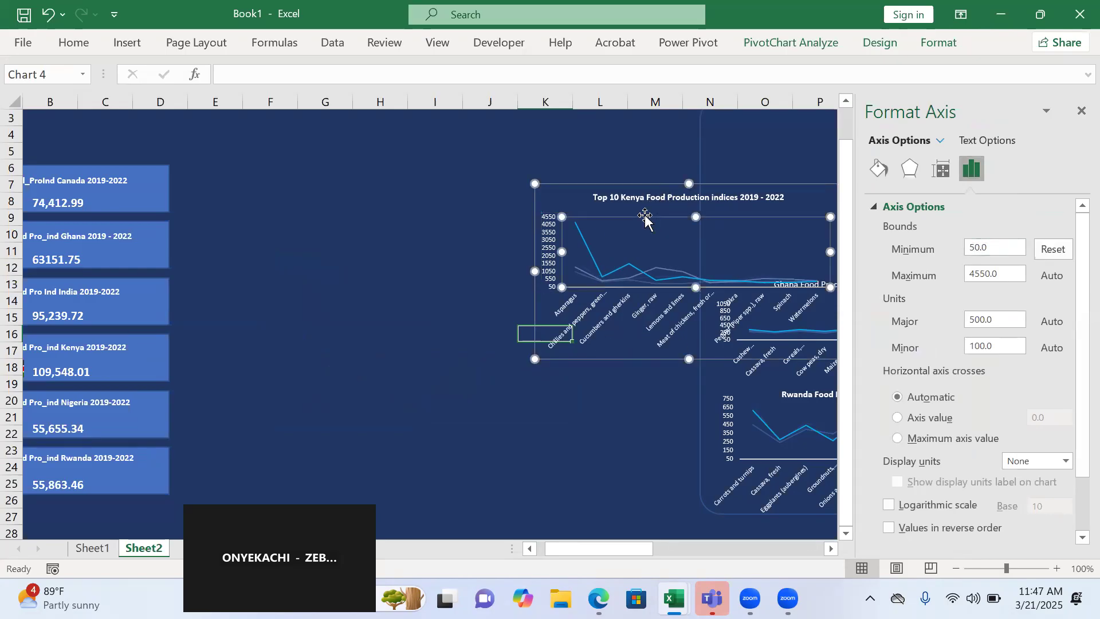
{"action": "left_click", "coordinate": [565, 197]}
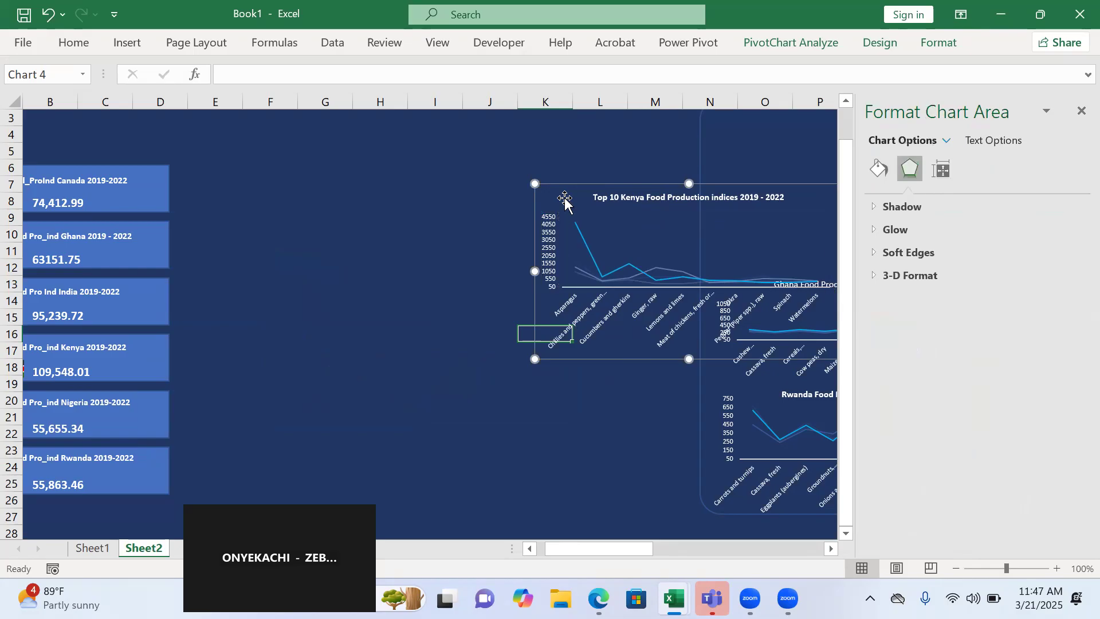
{"action": "left_click", "coordinate": [1079, 111]}
{"action": "left_click_drag", "start_coordinate": [564, 198], "coordinate": [736, 180]}
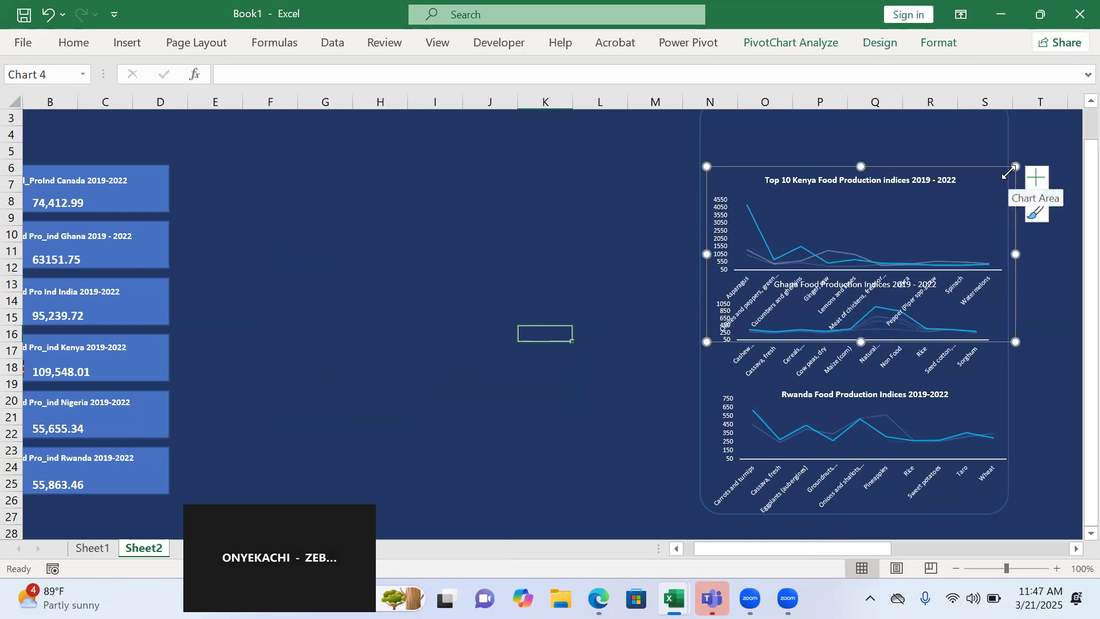
{"action": "mouse_move", "coordinate": [1009, 172]}
{"action": "left_mouse_down"}
{"action": "mouse_move", "coordinate": [1011, 206]}
{"action": "mouse_move", "coordinate": [970, 170]}
{"action": "mouse_move", "coordinate": [1009, 166]}
{"action": "left_mouse_up"}
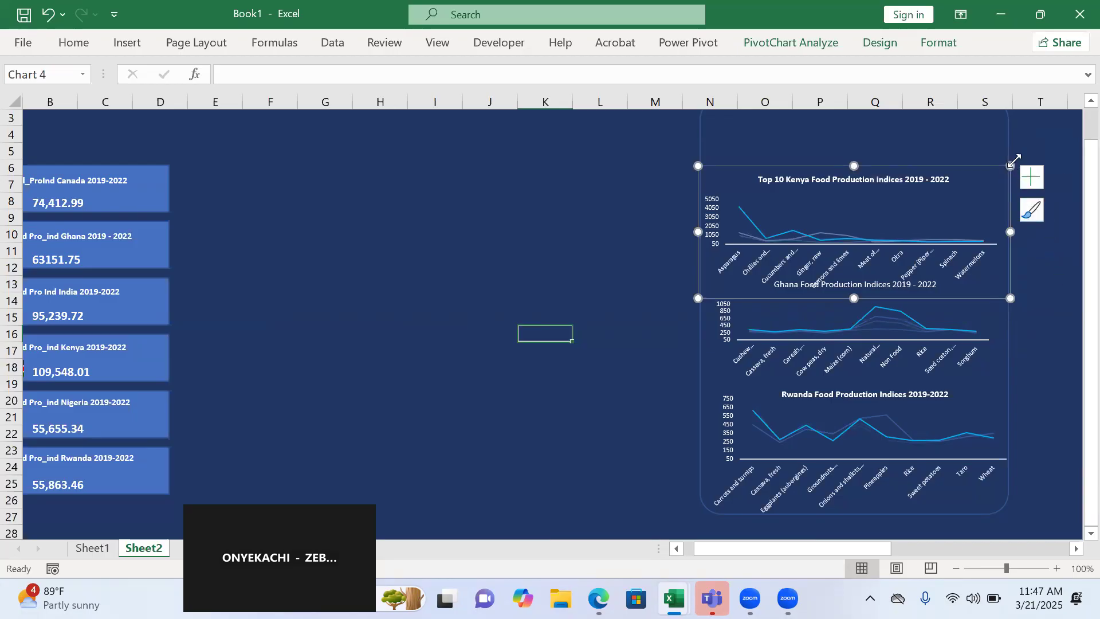
{"action": "left_click_drag", "start_coordinate": [1012, 167], "coordinate": [971, 171]}
{"action": "left_click_drag", "start_coordinate": [1073, 255], "coordinate": [1073, 172]}
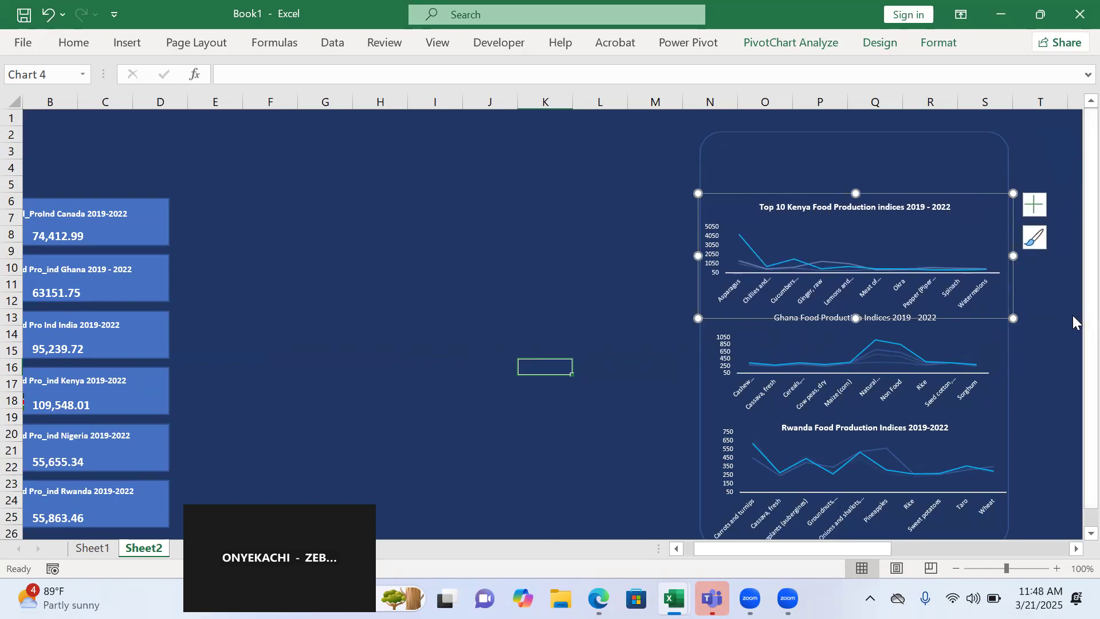
{"action": "left_click_drag", "start_coordinate": [1074, 378], "coordinate": [1073, 448]}
Shrink the Rwanda, Ghana and Kenya charts and stack them without overlap in the lower part of the rounded panel.
{"action": "left_click", "coordinate": [974, 431]}
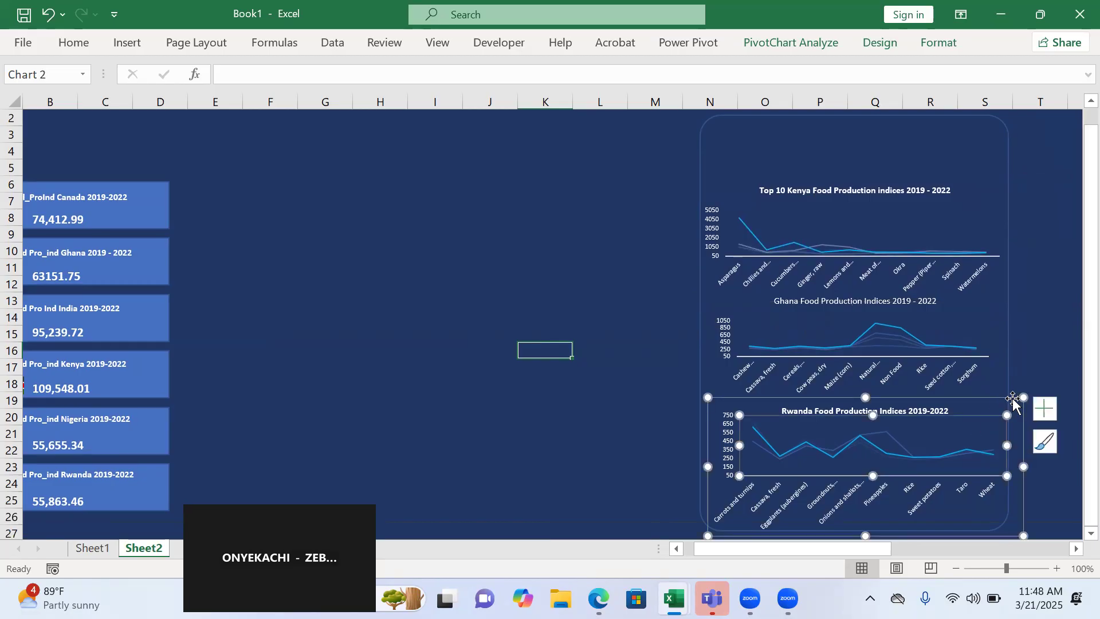
{"action": "left_click_drag", "start_coordinate": [1023, 397], "coordinate": [991, 440]}
{"action": "left_click", "coordinate": [975, 306]}
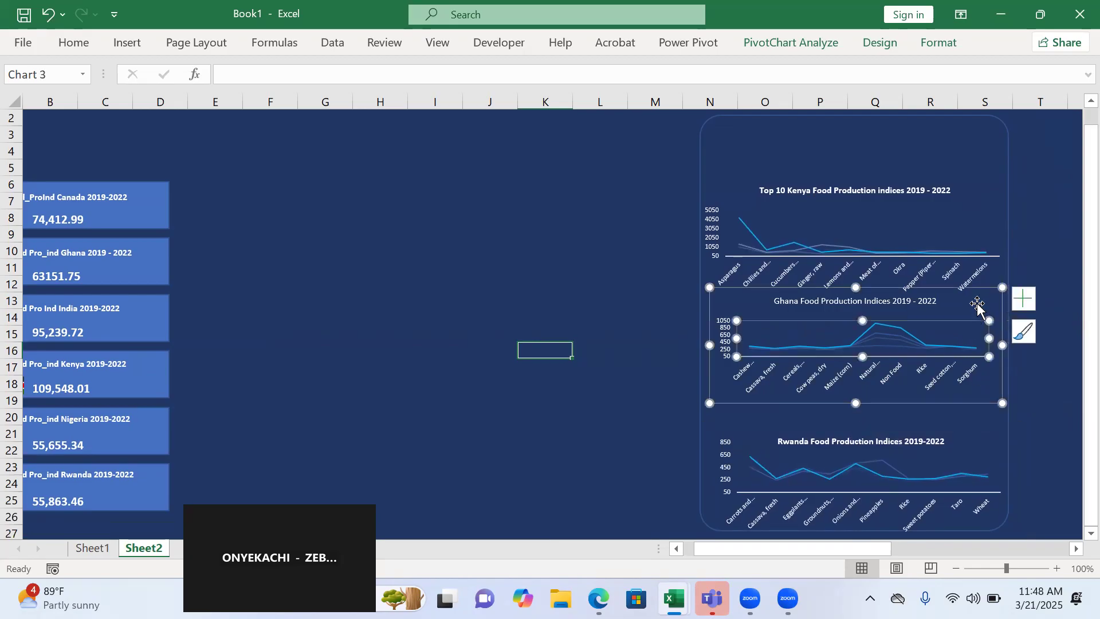
{"action": "left_click_drag", "start_coordinate": [979, 300], "coordinate": [975, 342]}
{"action": "left_click", "coordinate": [981, 321]}
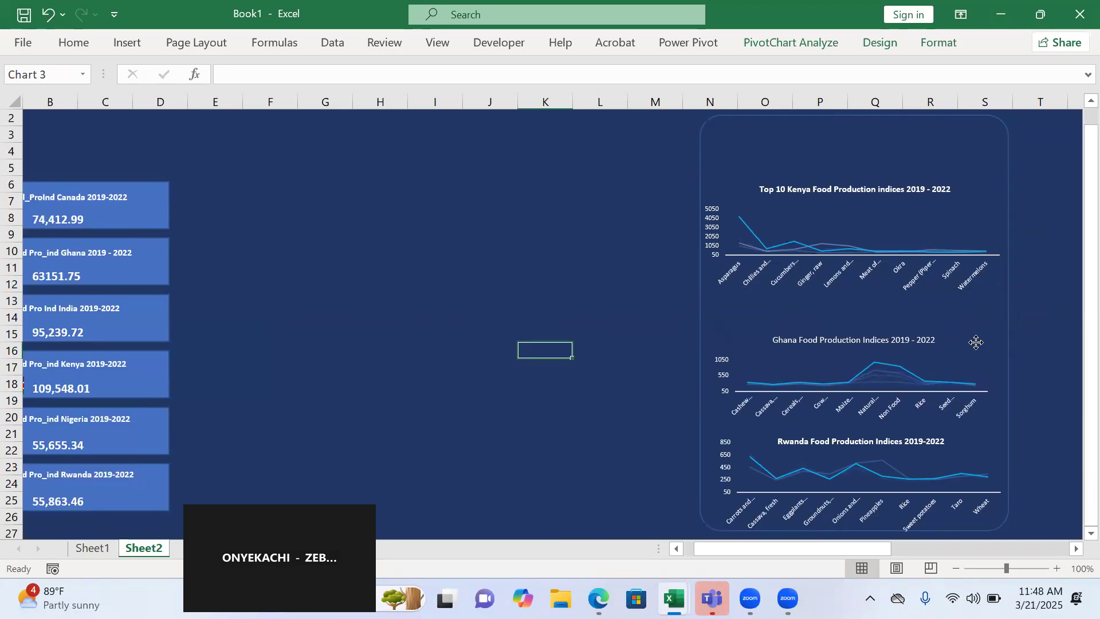
{"action": "left_click", "coordinate": [991, 441]}
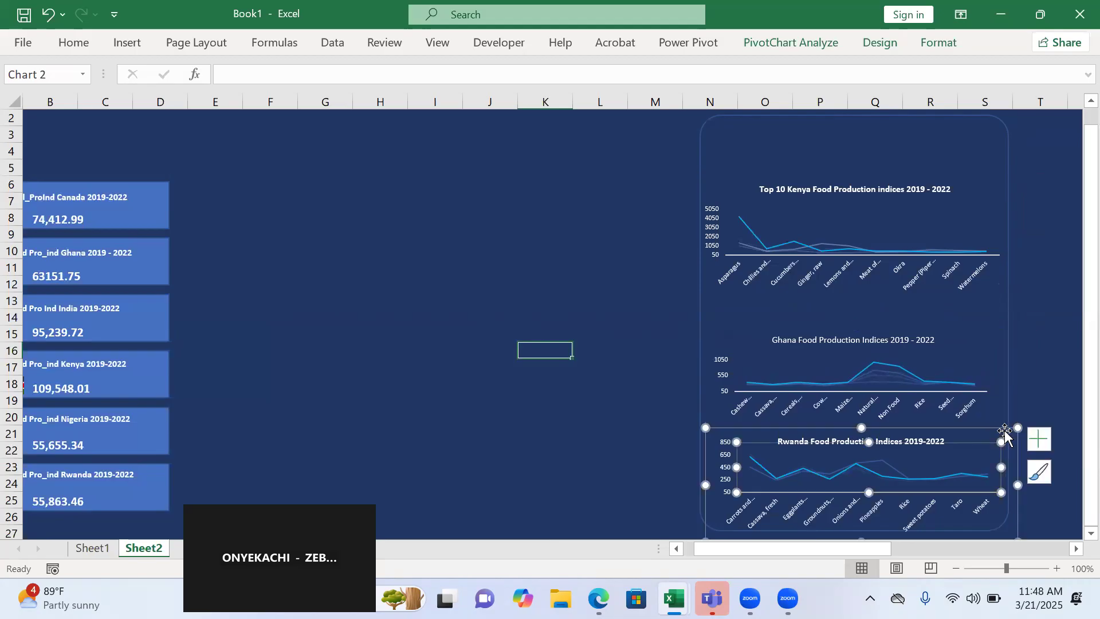
{"action": "left_click_drag", "start_coordinate": [1006, 434], "coordinate": [1014, 433]}
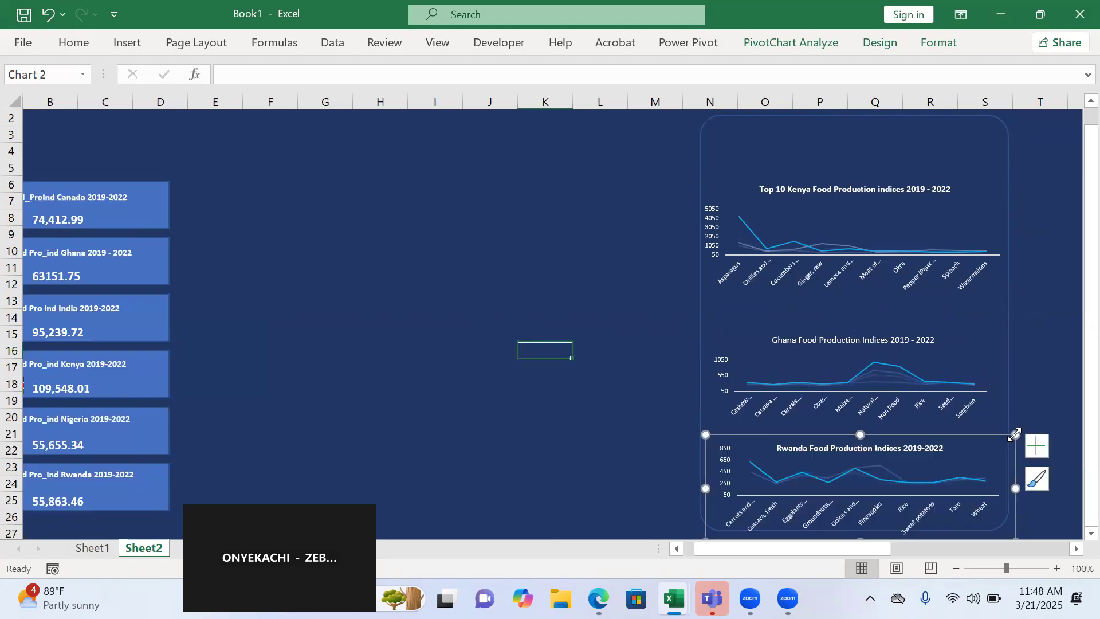
{"action": "left_click", "coordinate": [964, 189]}
{"action": "left_click_drag", "start_coordinate": [964, 188], "coordinate": [1010, 217]}
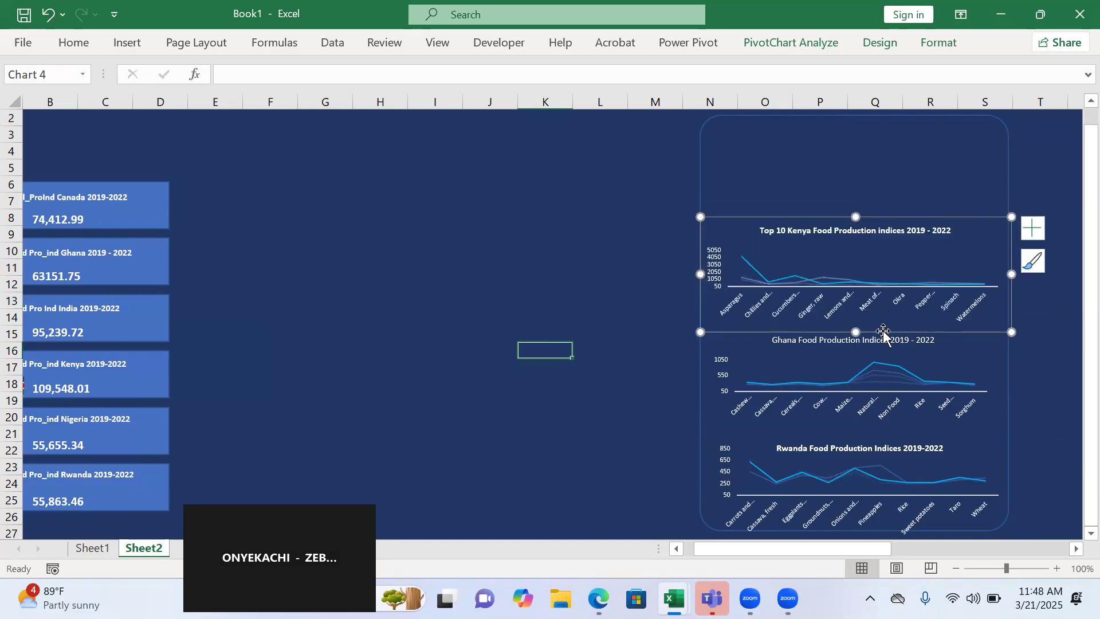
Prefix the Ghana and Rwanda chart titles with "Top 10".
{"action": "left_click", "coordinate": [803, 342]}
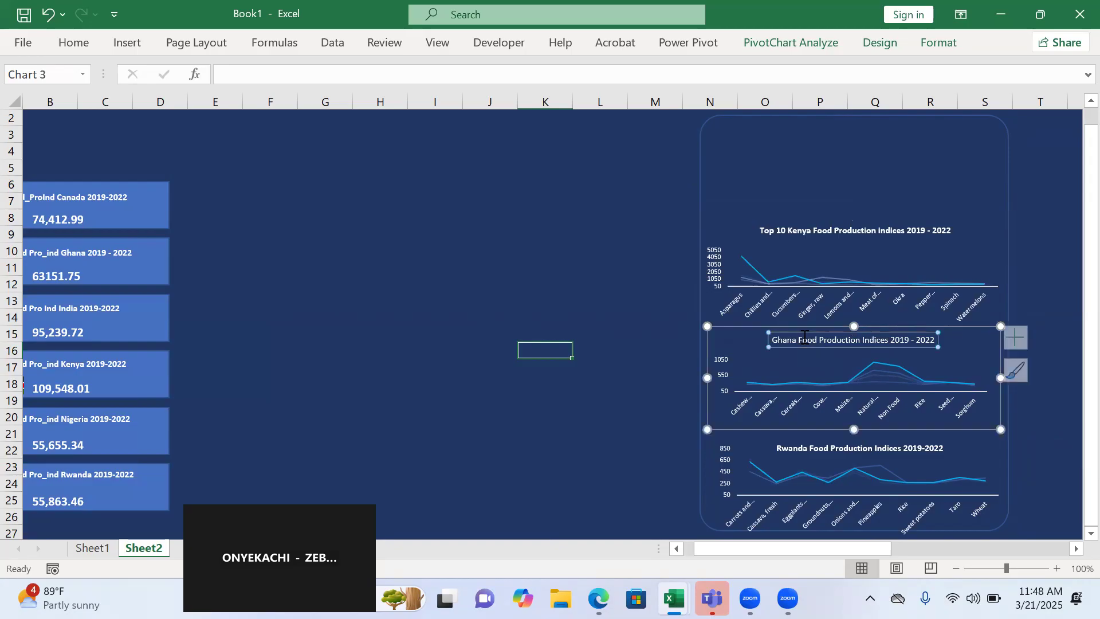
{"action": "left_click", "coordinate": [773, 344]}
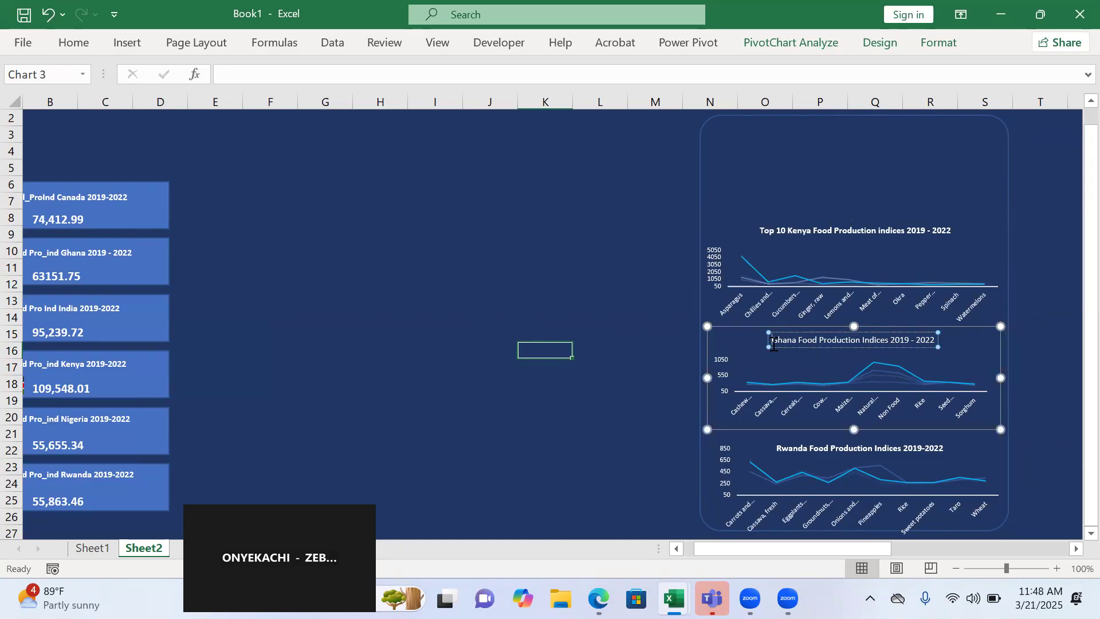
{"action": "type", "text": "Top 10"}
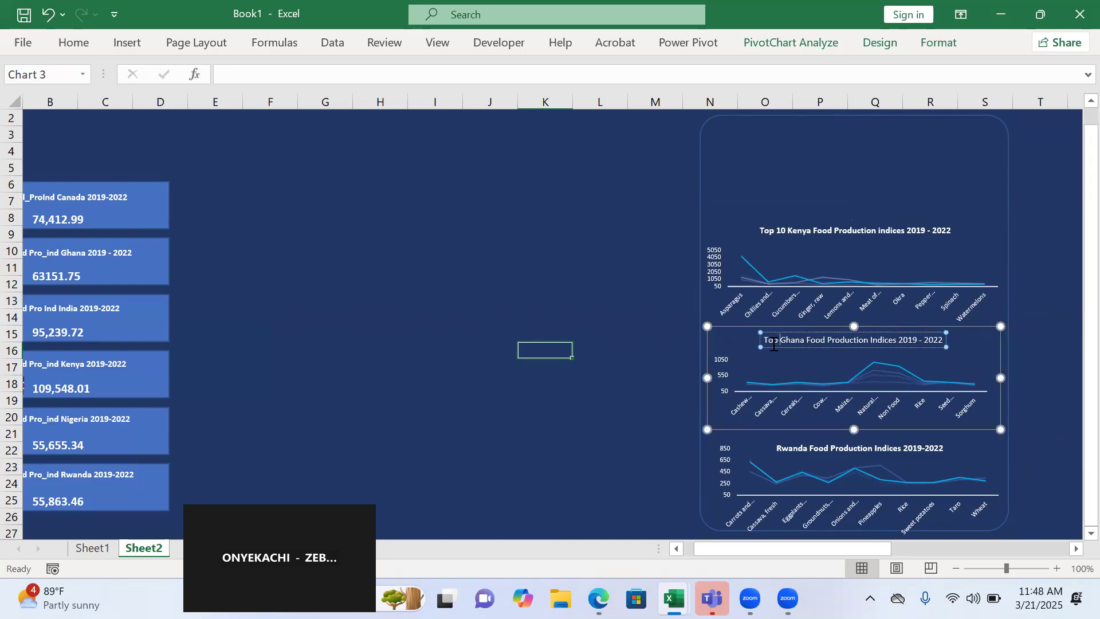
{"action": "left_click", "coordinate": [834, 449]}
{"action": "double_click", "coordinate": [774, 445]}
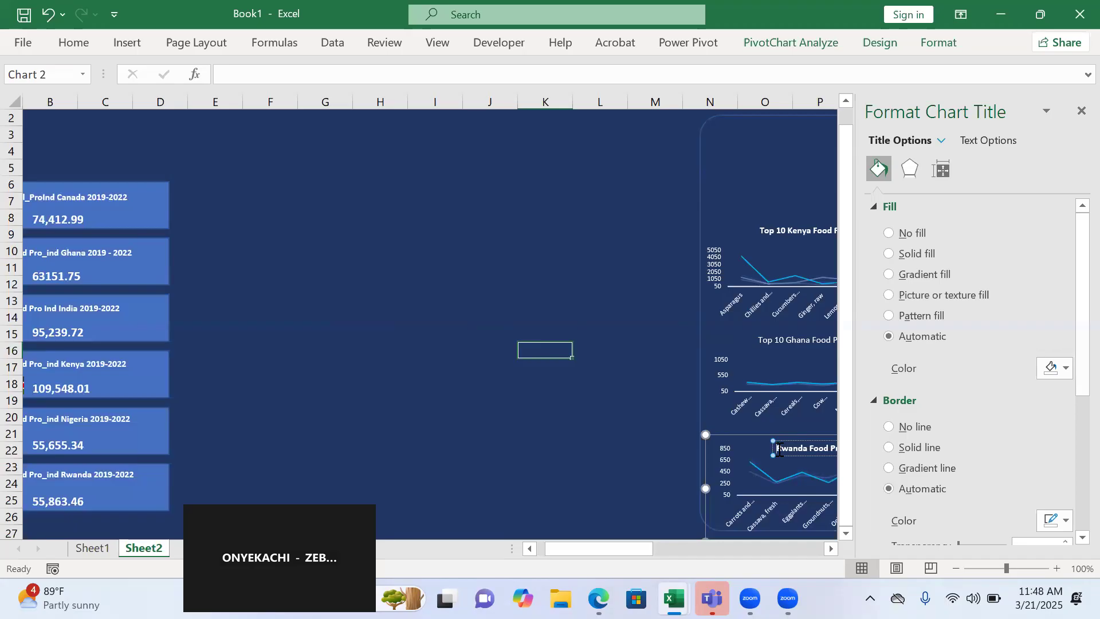
{"action": "type", "text": "Top 10"}
{"action": "left_click", "coordinate": [1081, 111]}
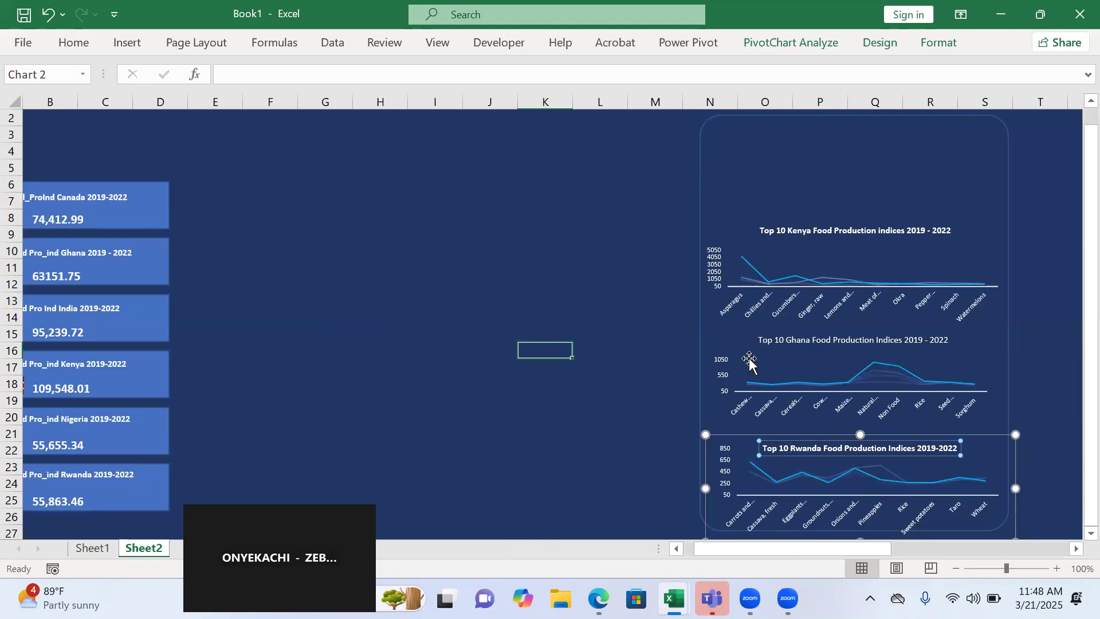
{"action": "left_click", "coordinate": [850, 205]}
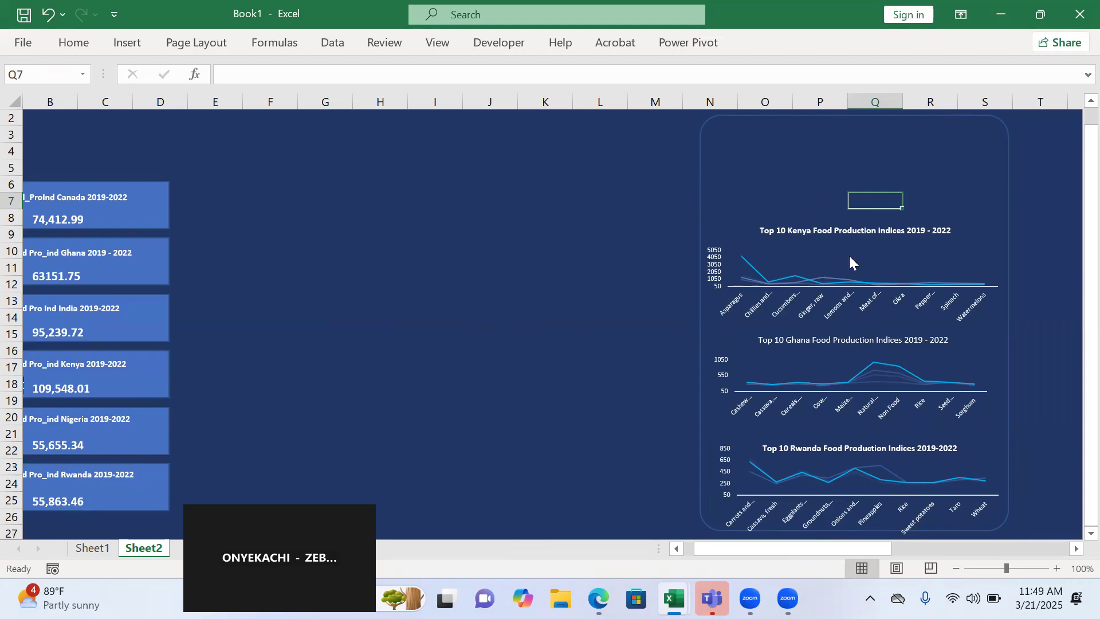
Insert a basic 2-D line chart from the Nigeria pivot table on Sheet1, leaving out its Grand Total row.
{"action": "left_click", "coordinate": [96, 550]}
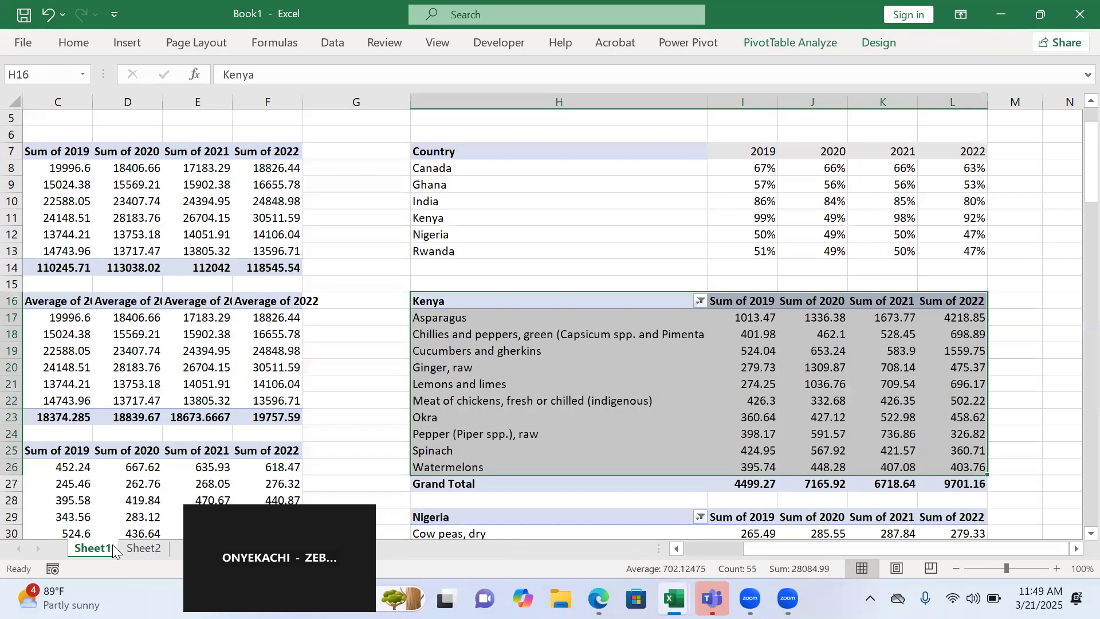
{"action": "left_click_drag", "start_coordinate": [1091, 164], "coordinate": [1091, 240]}
{"action": "left_click_drag", "start_coordinate": [422, 153], "coordinate": [896, 280]}
{"action": "left_click_drag", "start_coordinate": [955, 318], "coordinate": [954, 318]}
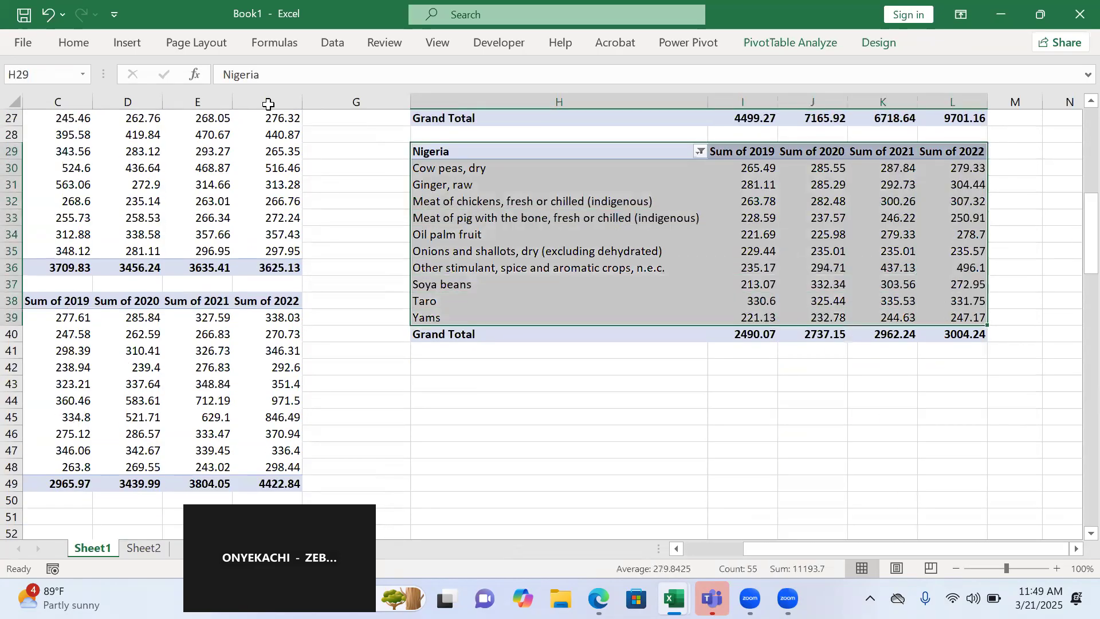
{"action": "left_click", "coordinate": [128, 47]}
{"action": "left_click", "coordinate": [458, 90]}
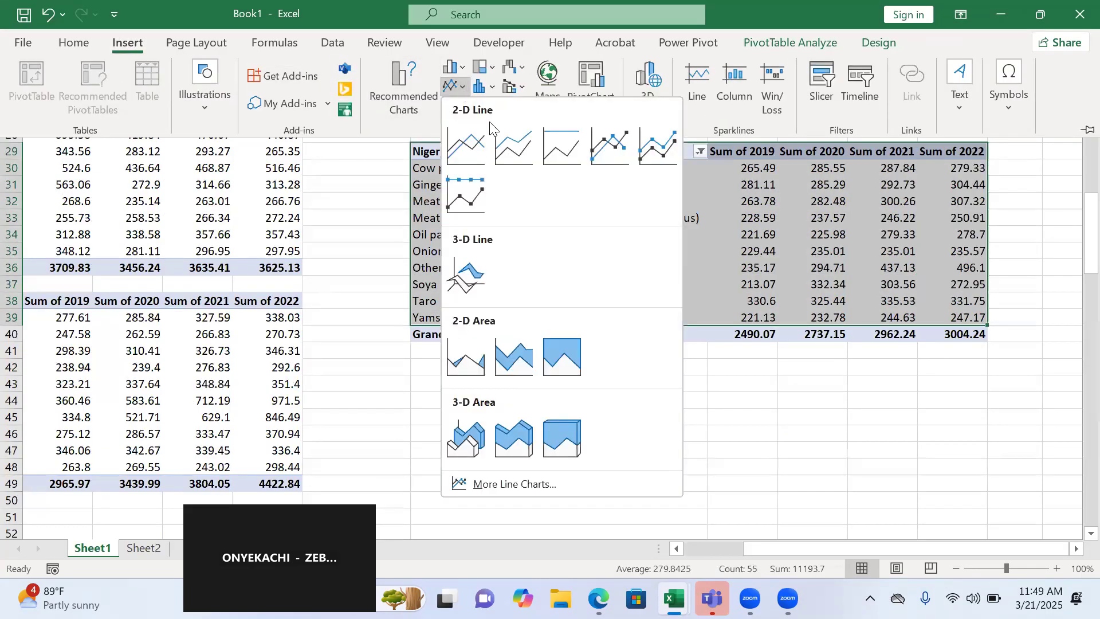
{"action": "left_click", "coordinate": [464, 155]}
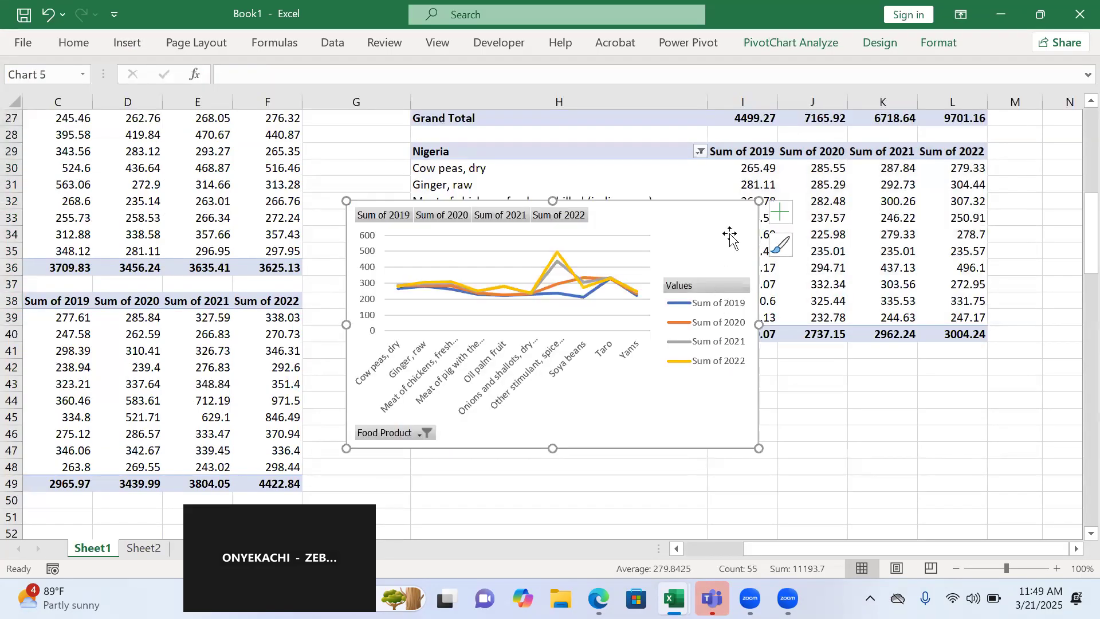
Remove the legend from the Nigeria chart and hide all its field buttons.
{"action": "left_click", "coordinate": [782, 211]}
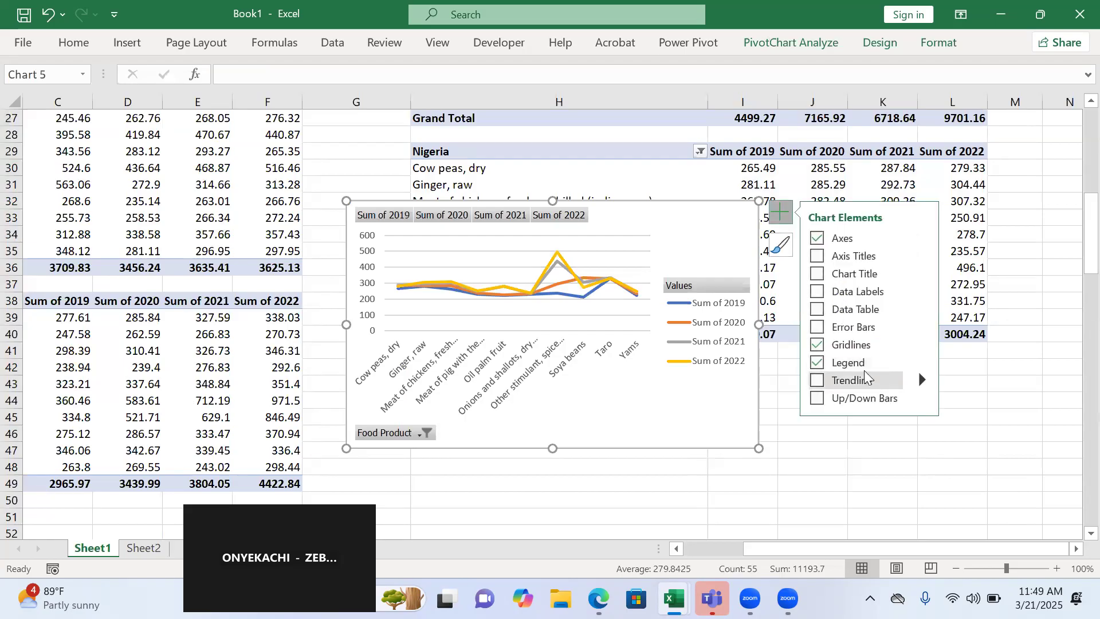
{"action": "left_click", "coordinate": [894, 363]}
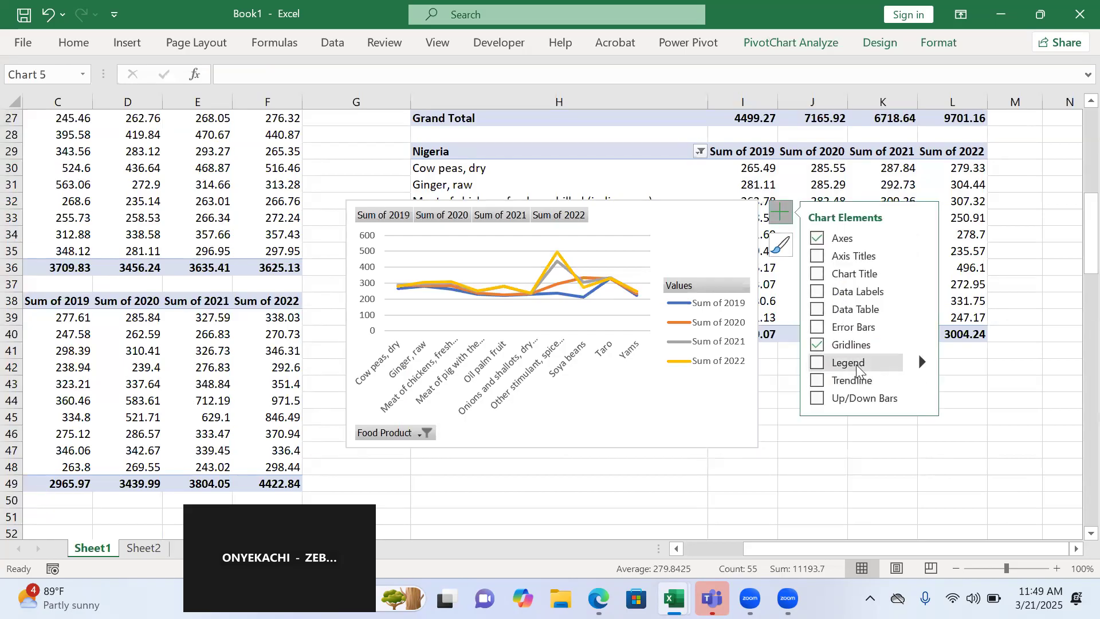
{"action": "right_click", "coordinate": [488, 217]}
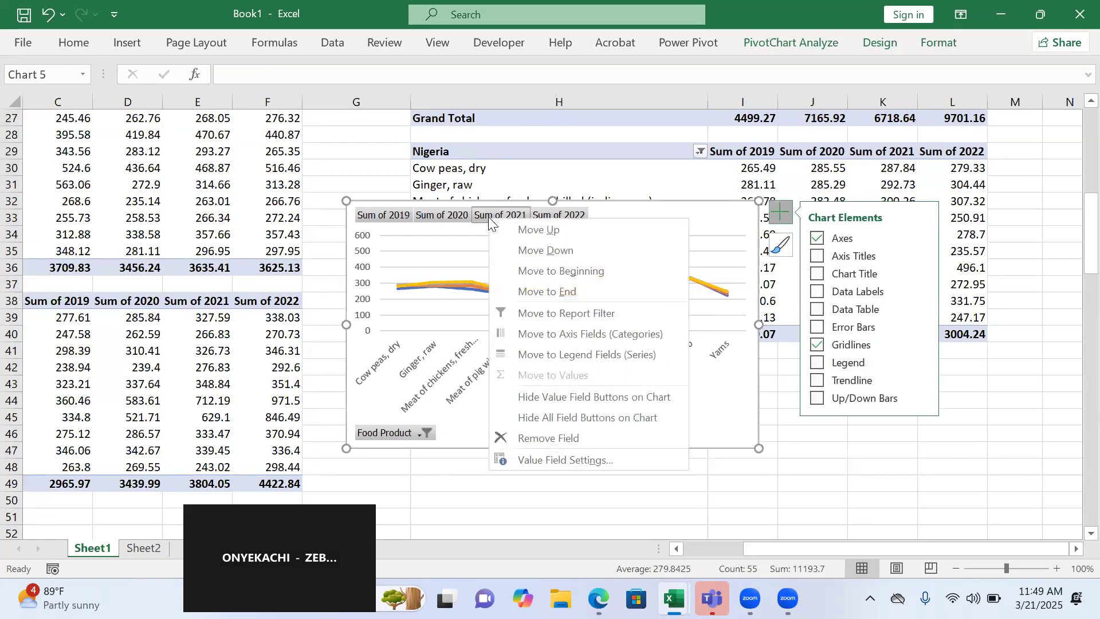
{"action": "left_click", "coordinate": [577, 417]}
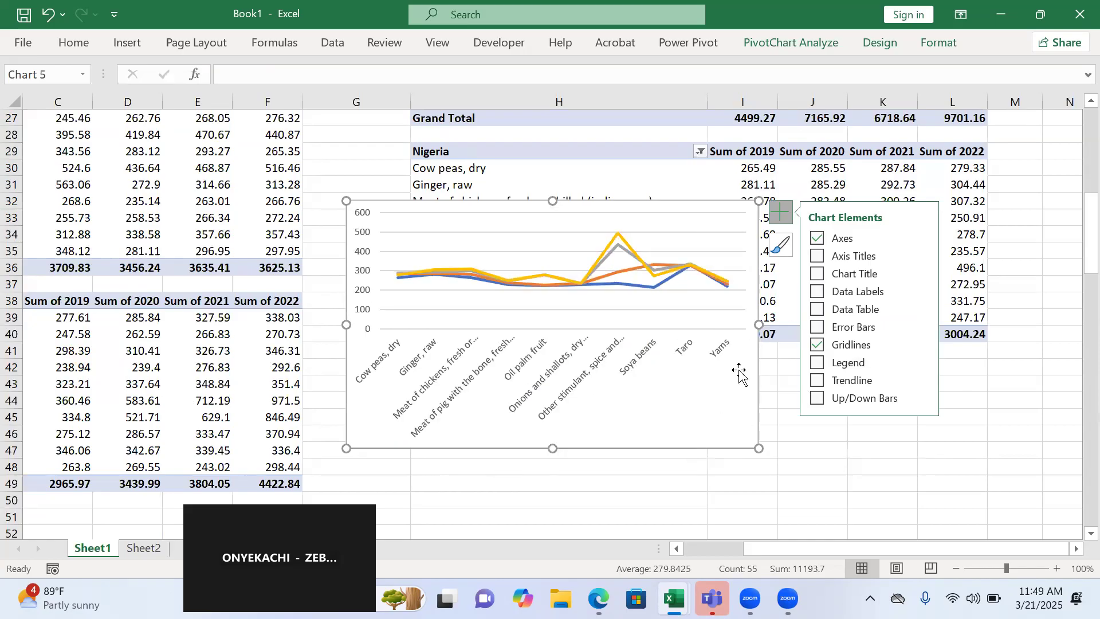
Move the Nigeria chart to Sheet2 as an embedded object.
{"action": "right_click", "coordinate": [715, 387]}
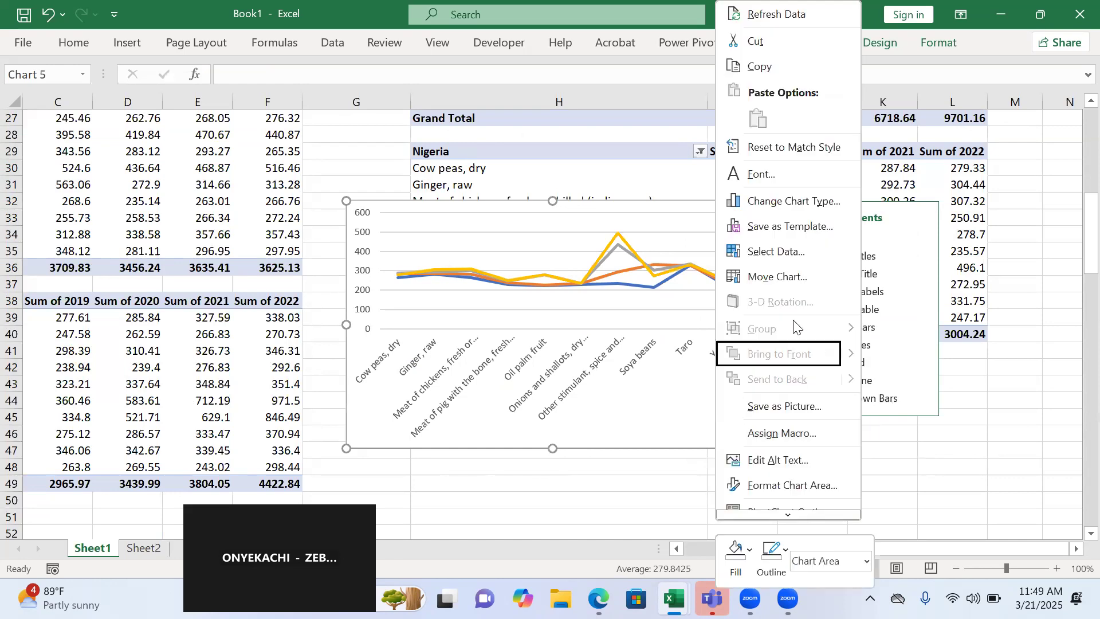
{"action": "left_click", "coordinate": [820, 277]}
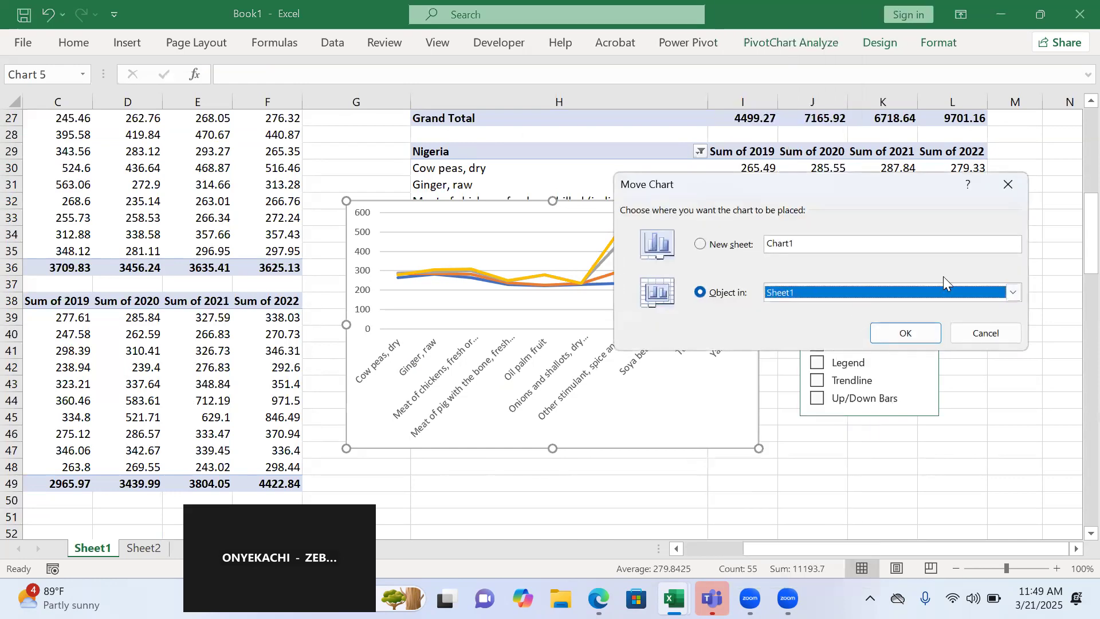
{"action": "left_click", "coordinate": [948, 297]}
{"action": "left_click", "coordinate": [902, 320]}
{"action": "left_click", "coordinate": [936, 338]}
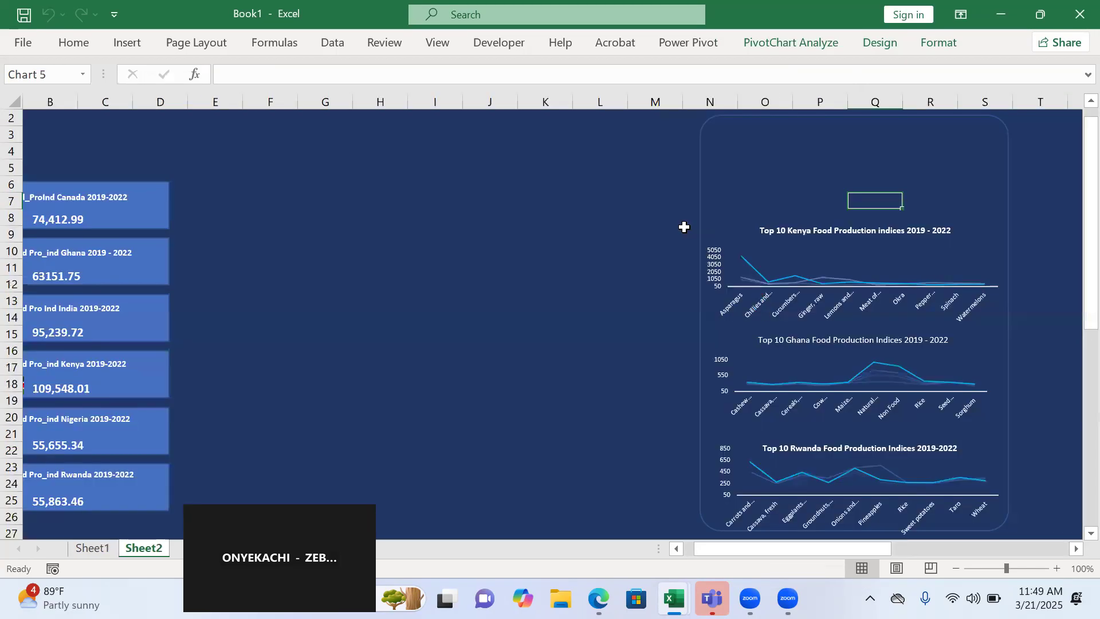
Reposition the Nigeria chart on the dashboard to span columns F to M and rows 2 to 17.
{"action": "left_click_drag", "start_coordinate": [1091, 252], "coordinate": [1072, 425]}
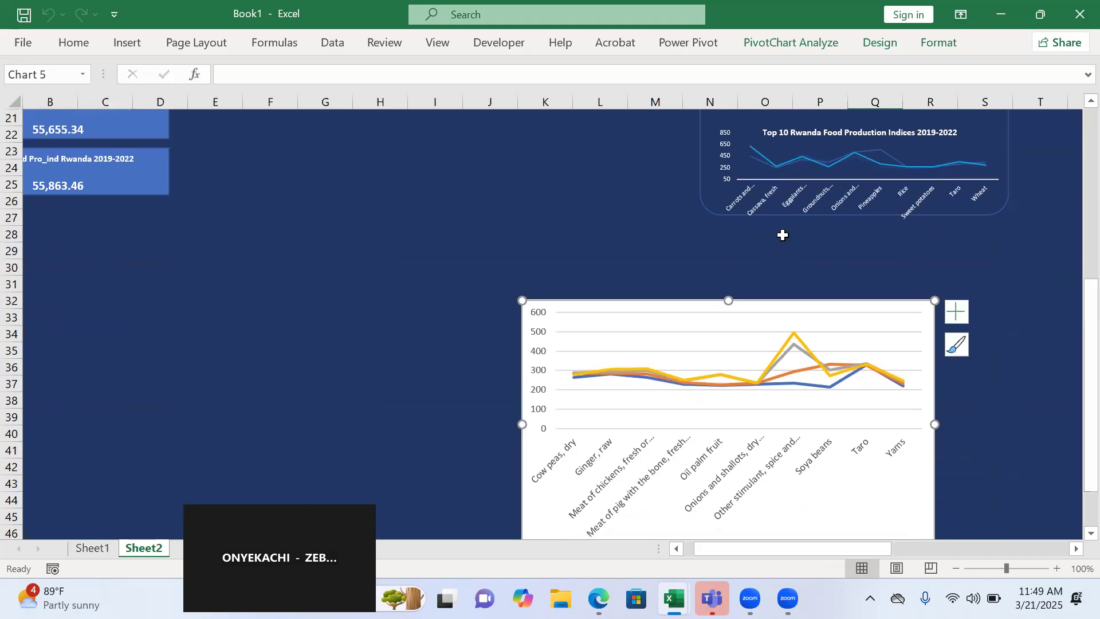
{"action": "left_click", "coordinate": [729, 319]}
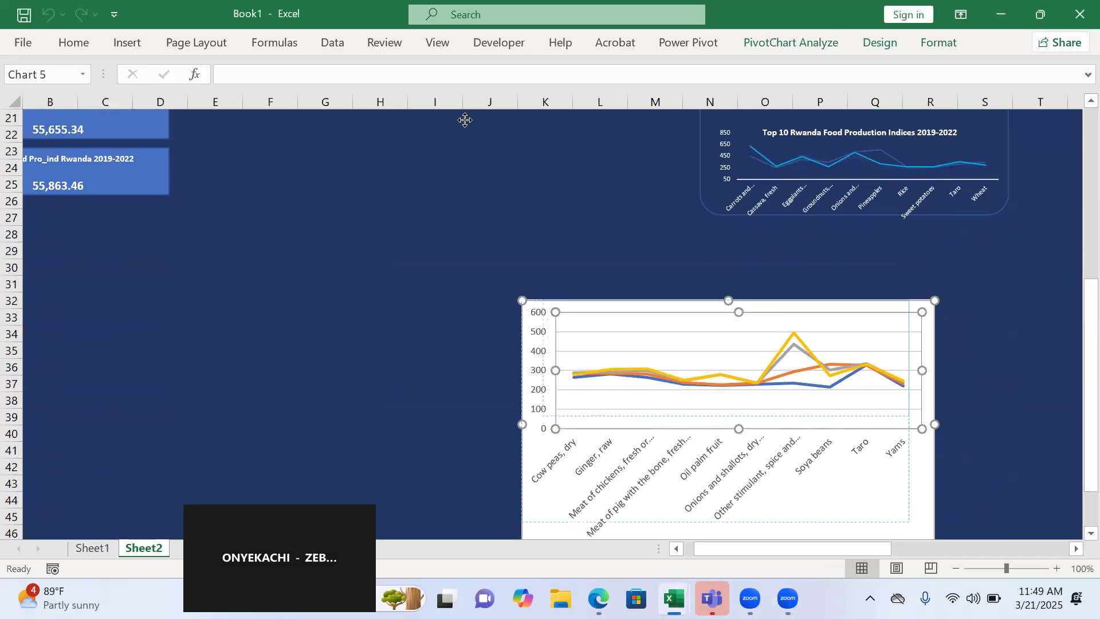
{"action": "left_click_drag", "start_coordinate": [538, 209], "coordinate": [538, 211]}
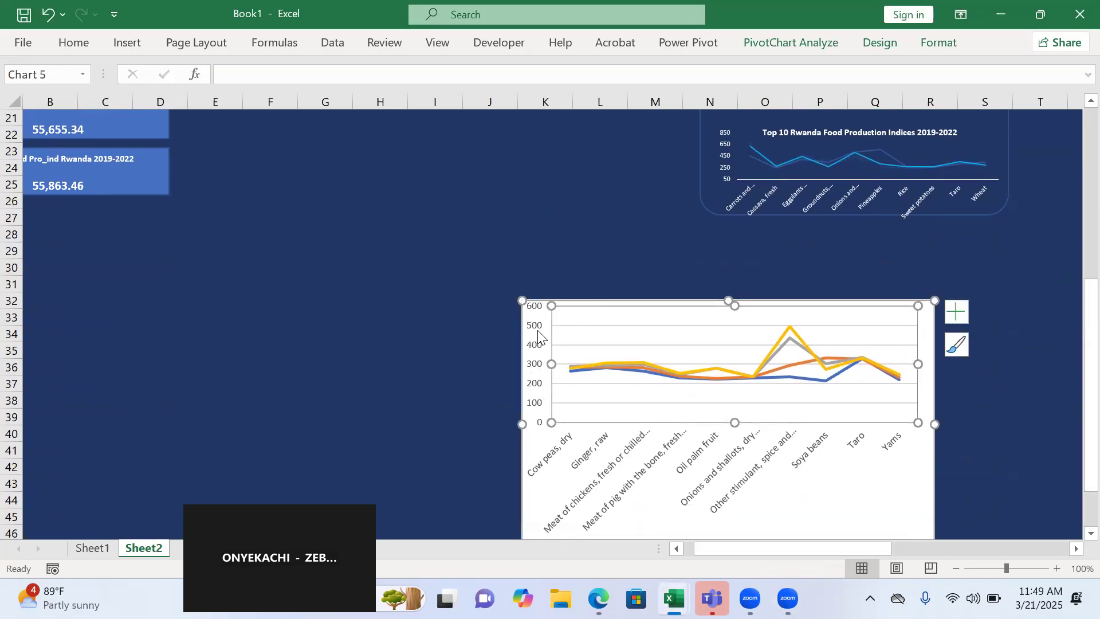
{"action": "left_click_drag", "start_coordinate": [854, 504], "coordinate": [603, 292]}
{"action": "left_click_drag", "start_coordinate": [1088, 332], "coordinate": [1089, 202]}
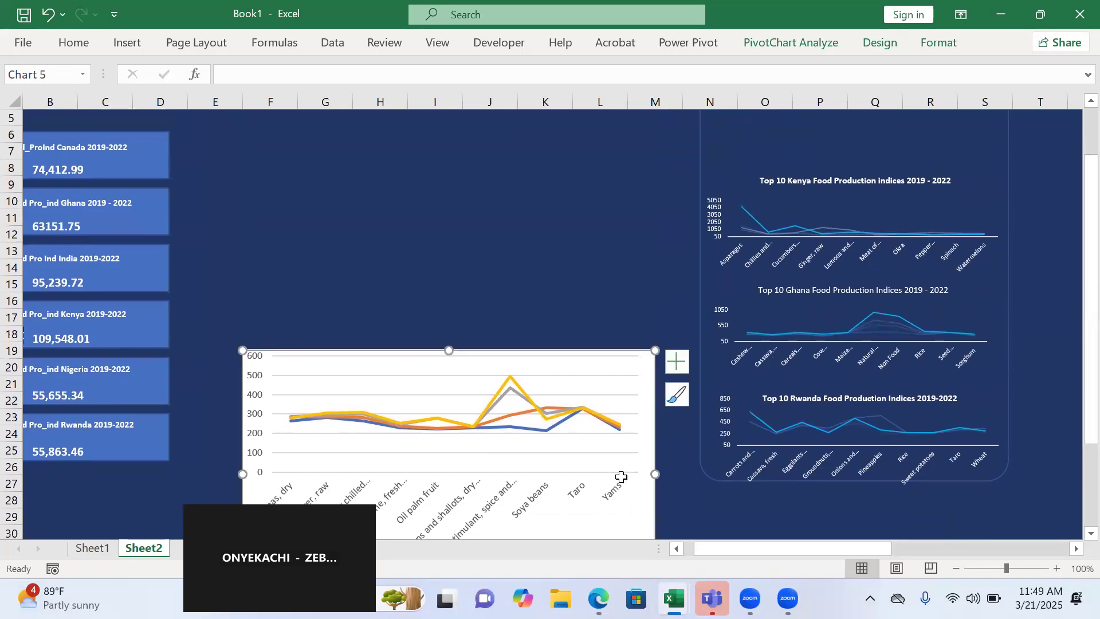
{"action": "left_click_drag", "start_coordinate": [626, 437], "coordinate": [596, 285]}
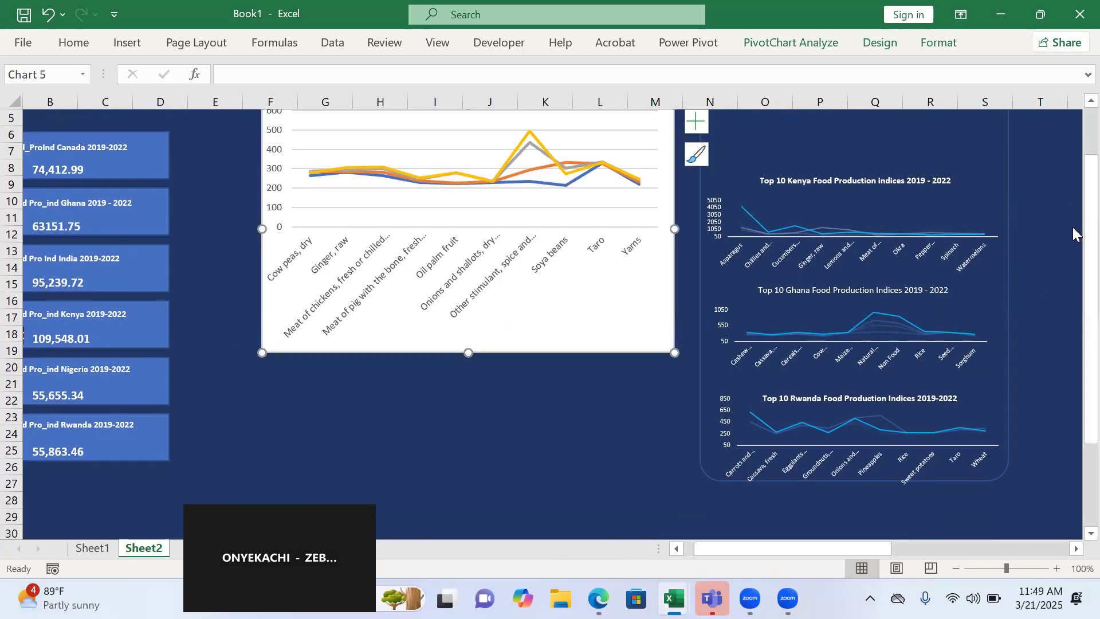
{"action": "left_click_drag", "start_coordinate": [1073, 201], "coordinate": [1073, 123]}
{"action": "left_click_drag", "start_coordinate": [601, 352], "coordinate": [603, 320]}
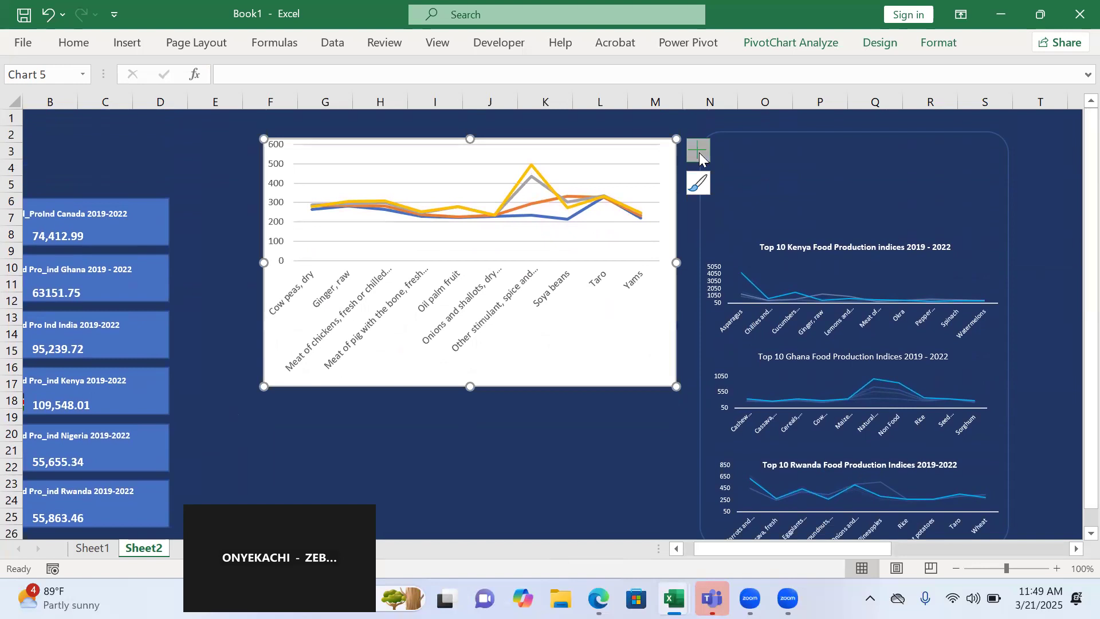
Add a chart title to the Nigeria chart and set its chart area to no fill.
{"action": "left_click", "coordinate": [699, 153]}
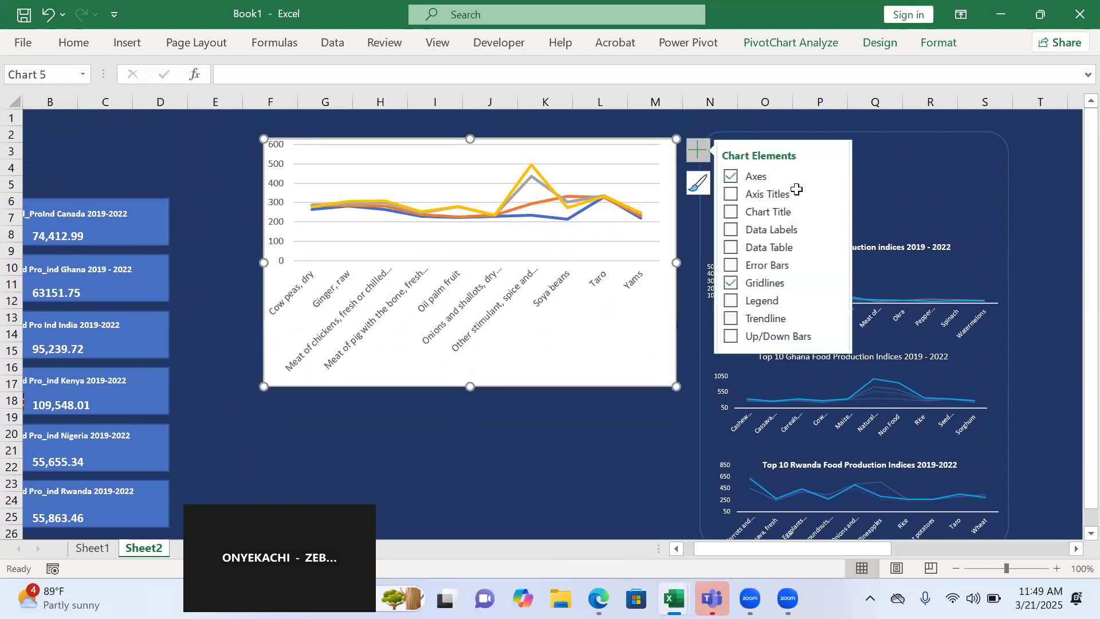
{"action": "left_click", "coordinate": [733, 213]}
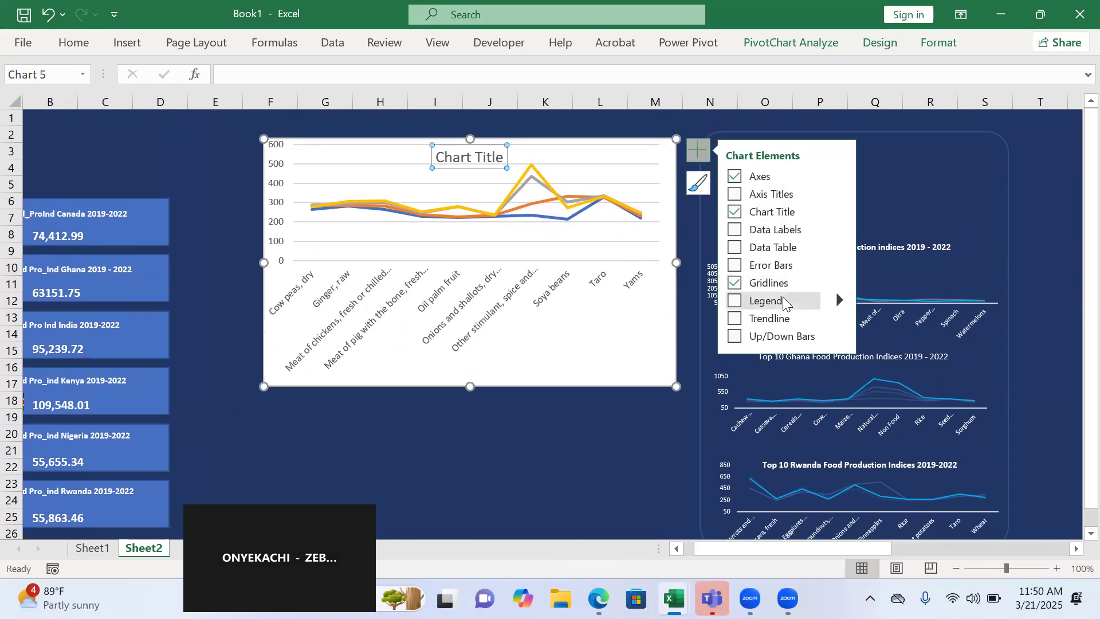
{"action": "left_click", "coordinate": [620, 360]}
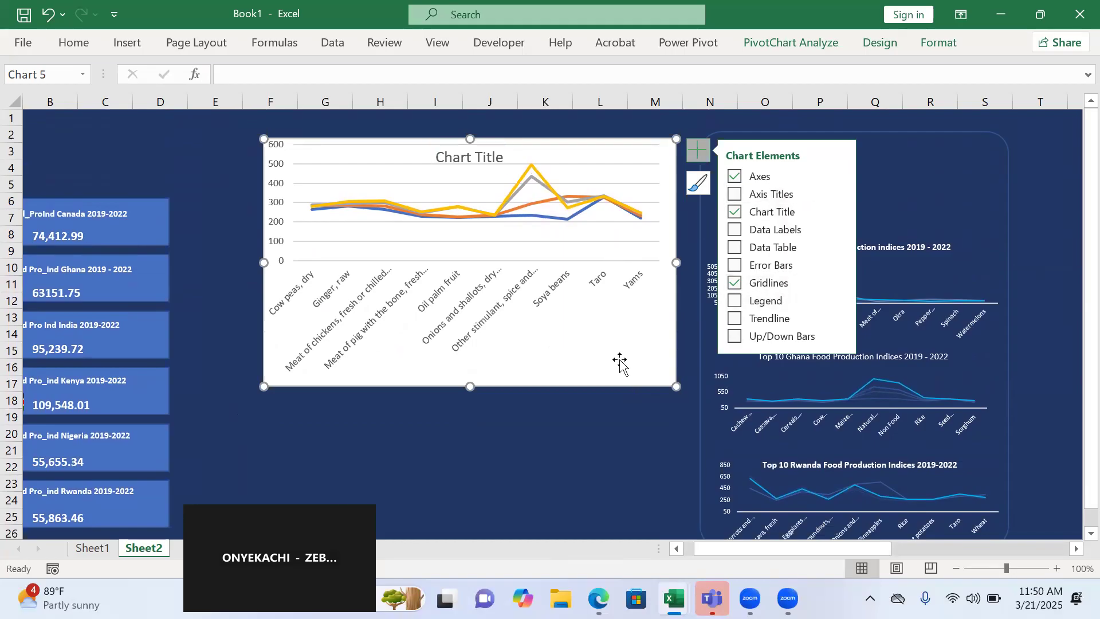
{"action": "left_click", "coordinate": [953, 46]}
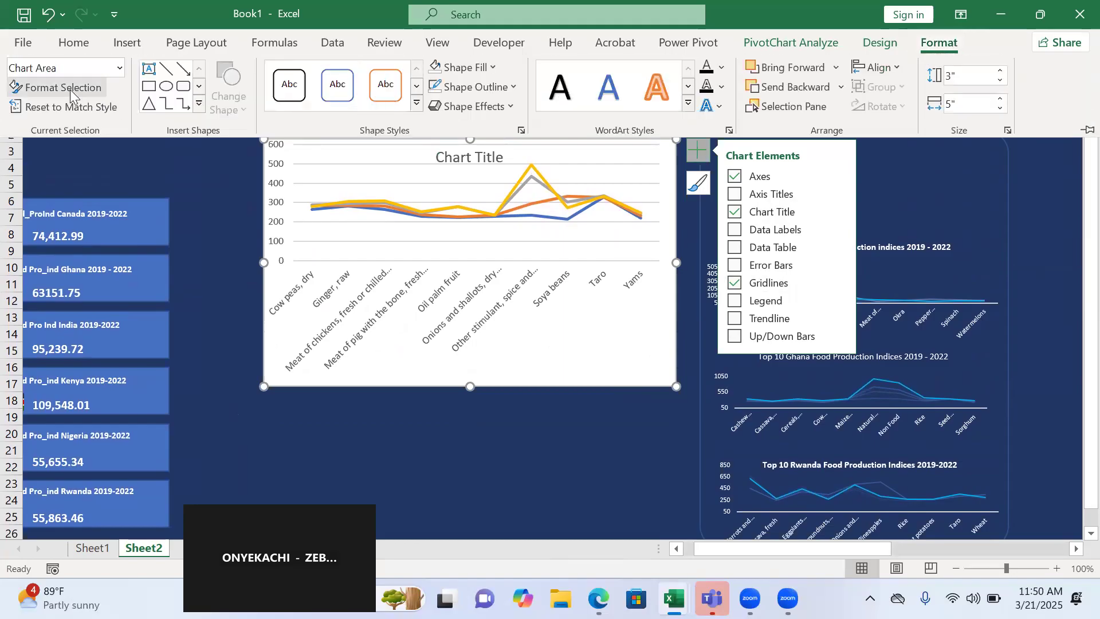
{"action": "left_click", "coordinate": [70, 94]}
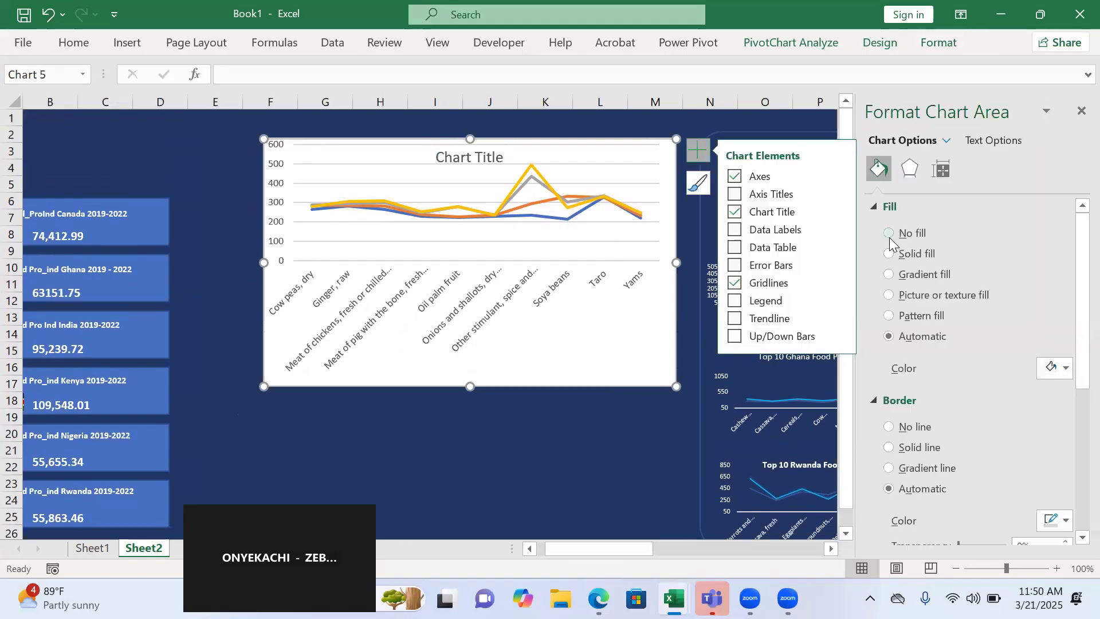
{"action": "left_click", "coordinate": [889, 234]}
Set the Nigeria chart's major gridlines to 100% transparency and move the plot area down to clear the title.
{"action": "left_click", "coordinate": [594, 223]}
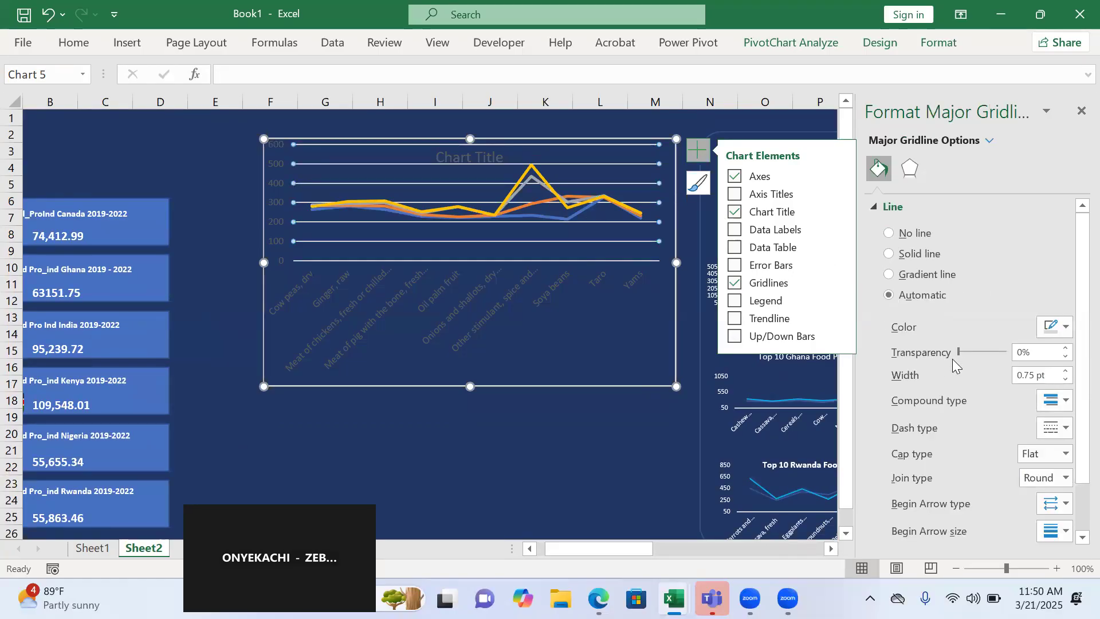
{"action": "left_click_drag", "start_coordinate": [958, 353], "coordinate": [1048, 352]}
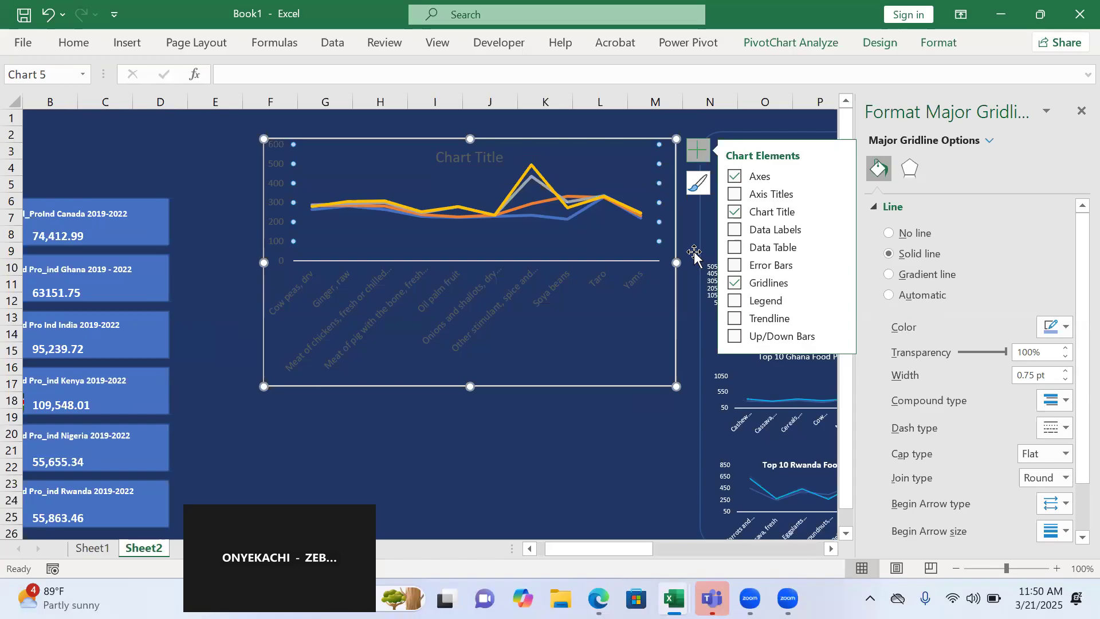
{"action": "left_click", "coordinate": [625, 246]}
{"action": "left_click_drag", "start_coordinate": [625, 248], "coordinate": [623, 280]}
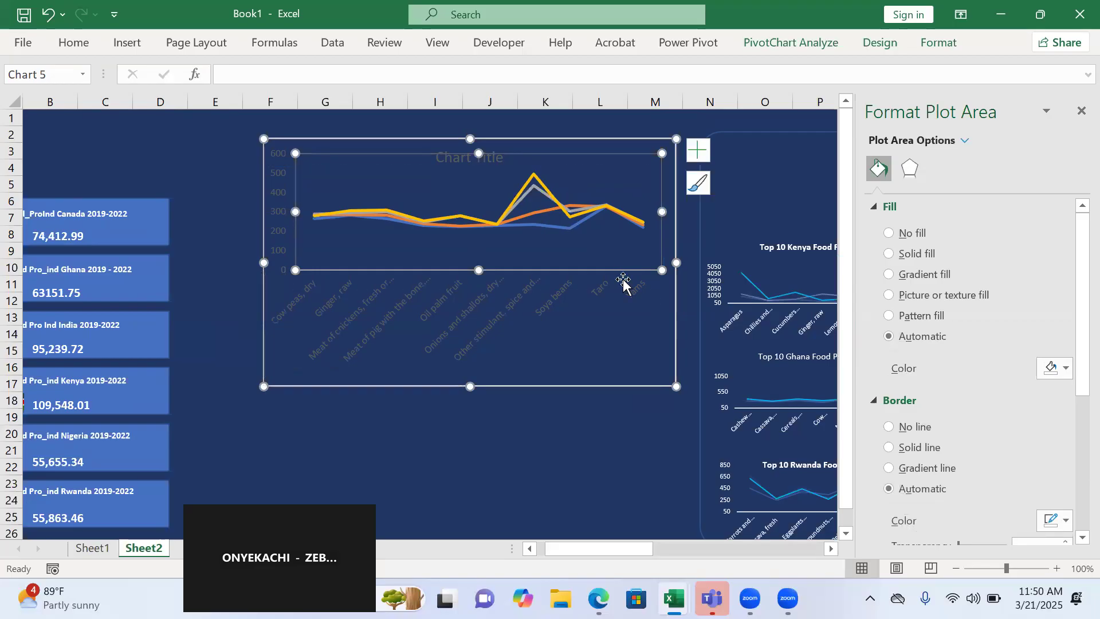
Format the Nigeria chart's horizontal axis labels in white at font size 6.
{"action": "left_click", "coordinate": [396, 301]}
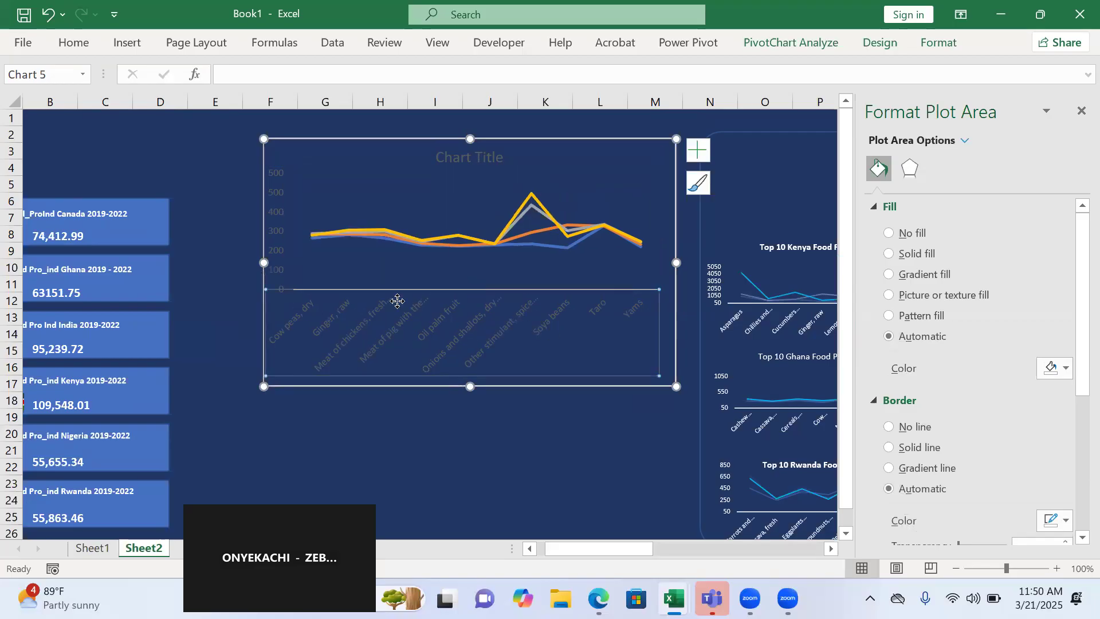
{"action": "left_click", "coordinate": [75, 43]}
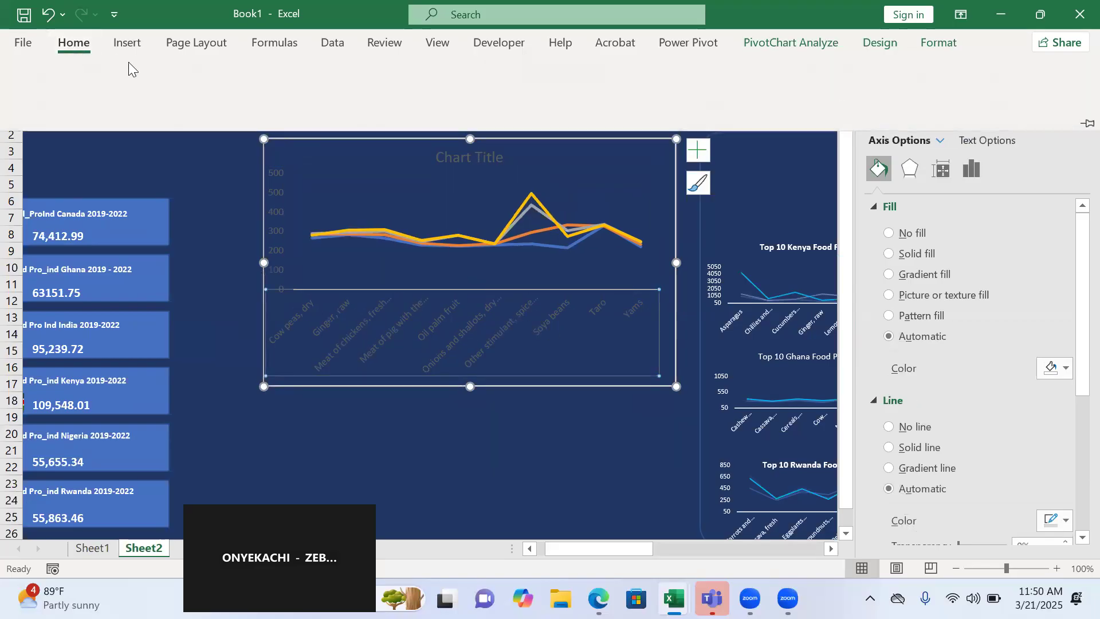
{"action": "left_click", "coordinate": [240, 102]}
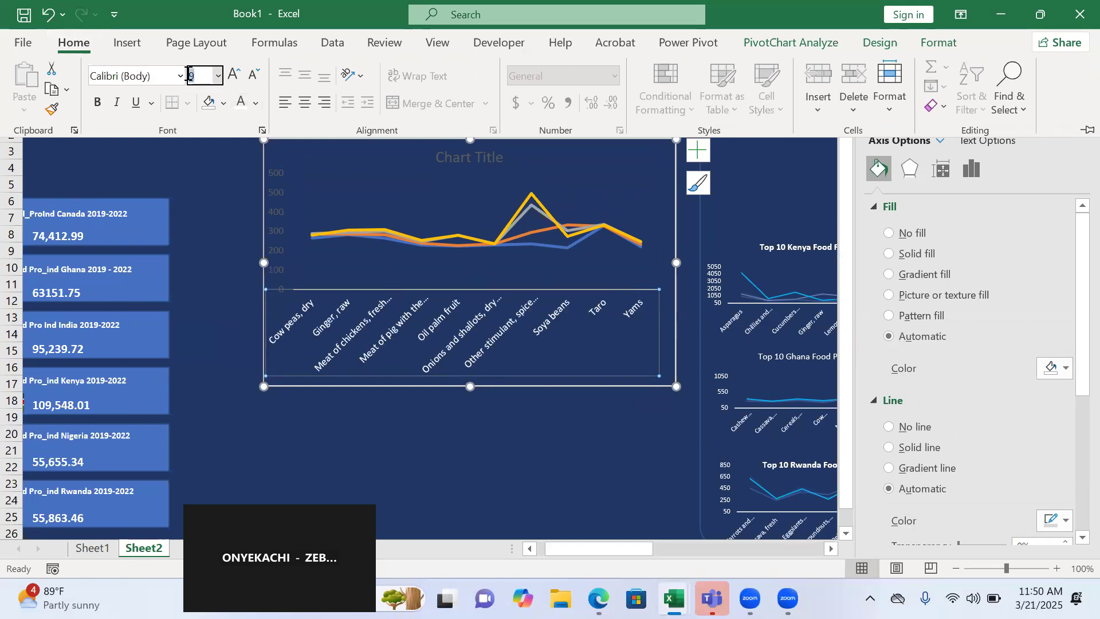
{"action": "key", "text": "Return"}
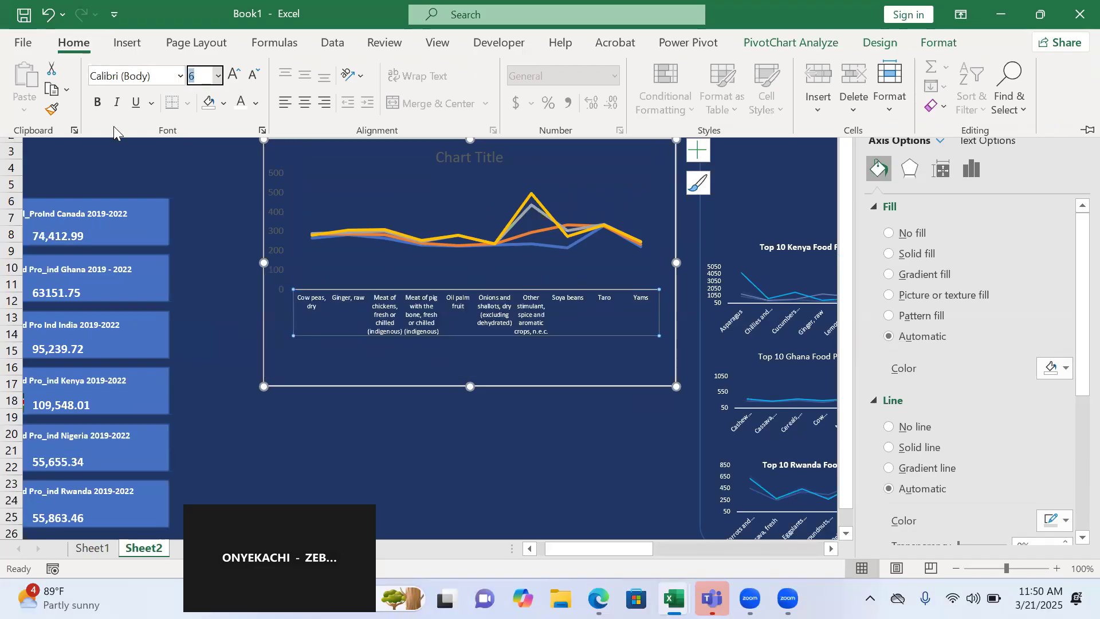
Format the Nigeria chart's vertical axis labels in white at font size 6.
{"action": "left_click", "coordinate": [276, 208]}
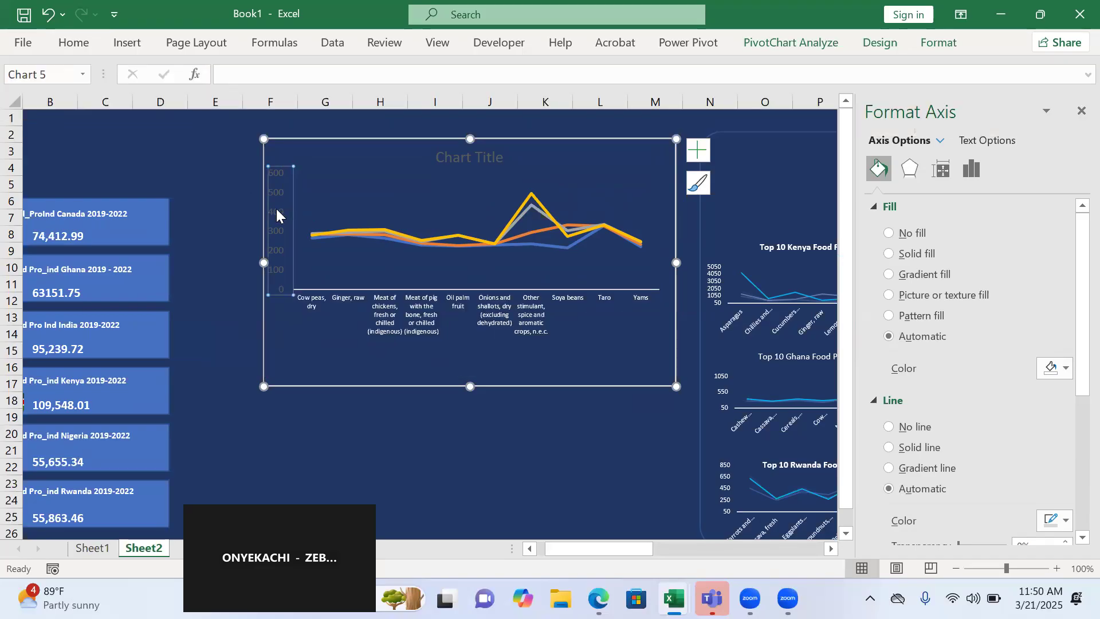
{"action": "left_click", "coordinate": [67, 44]}
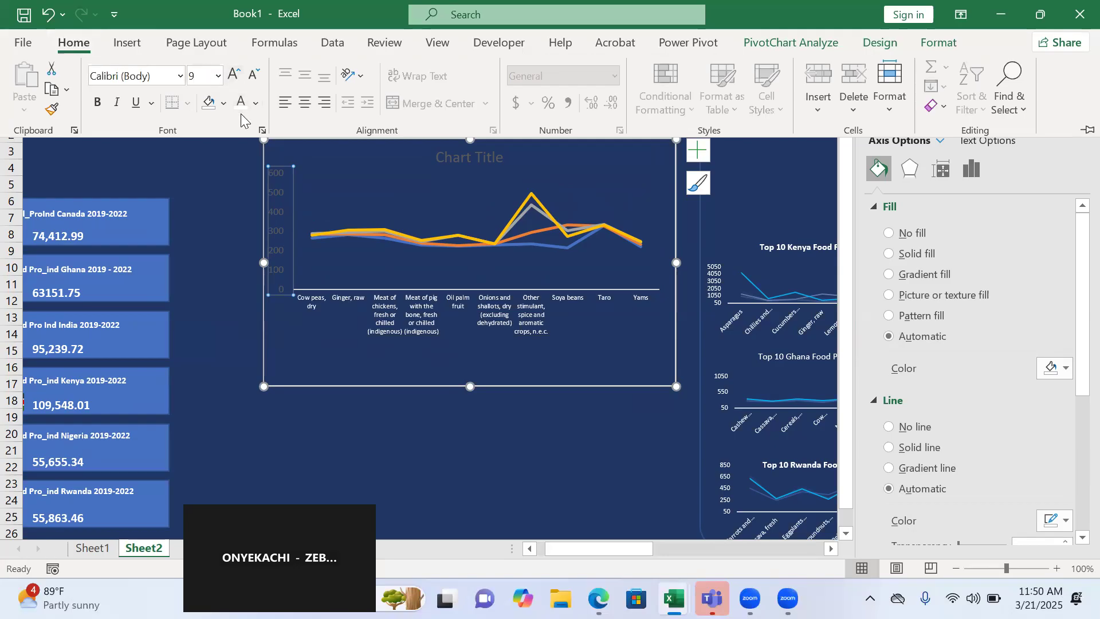
{"action": "left_click", "coordinate": [240, 103]}
{"action": "left_click", "coordinate": [202, 76]}
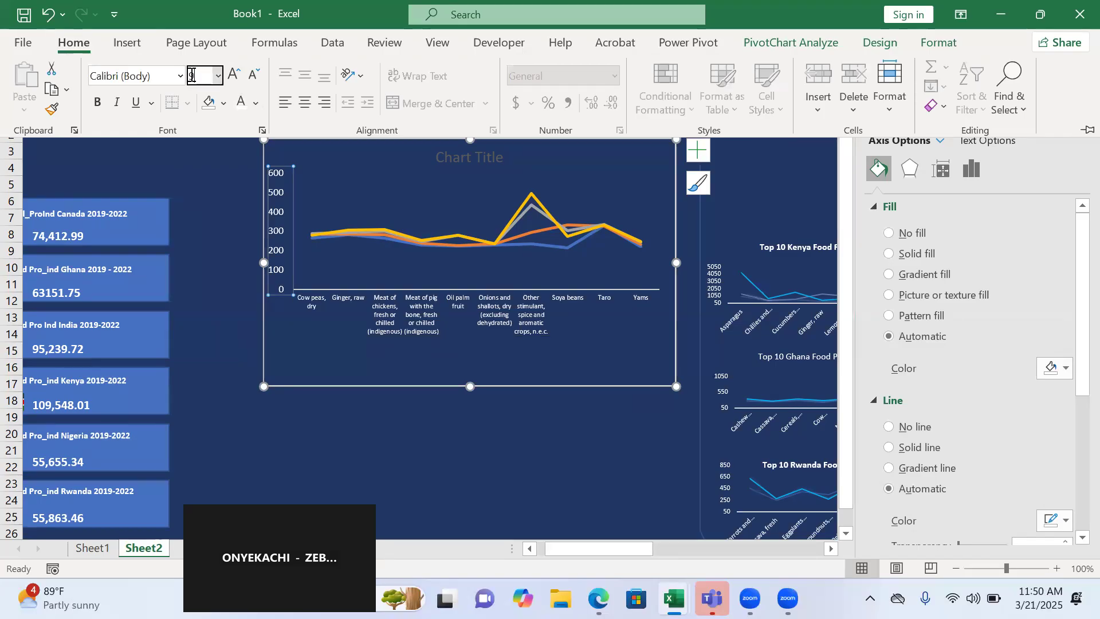
{"action": "type", "text": "6"}
{"action": "key", "text": "Return"}
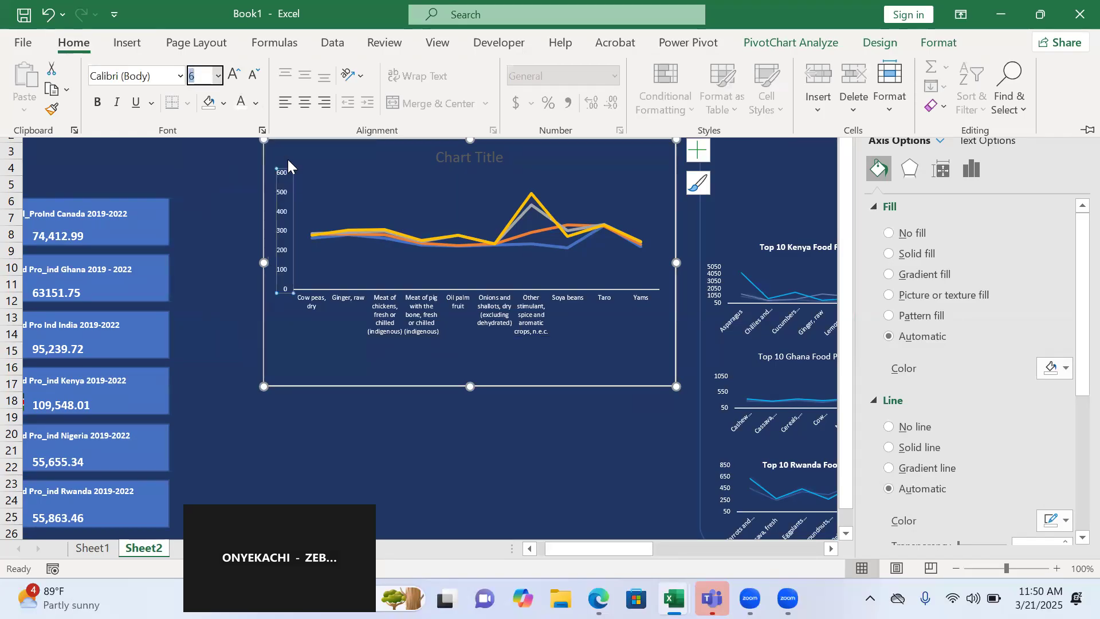
{"action": "left_click", "coordinate": [1074, 290]}
Replace the placeholder chart title with "Top 10 Food Production Indices for Nigeria 2019-2022".
{"action": "left_click", "coordinate": [496, 158]}
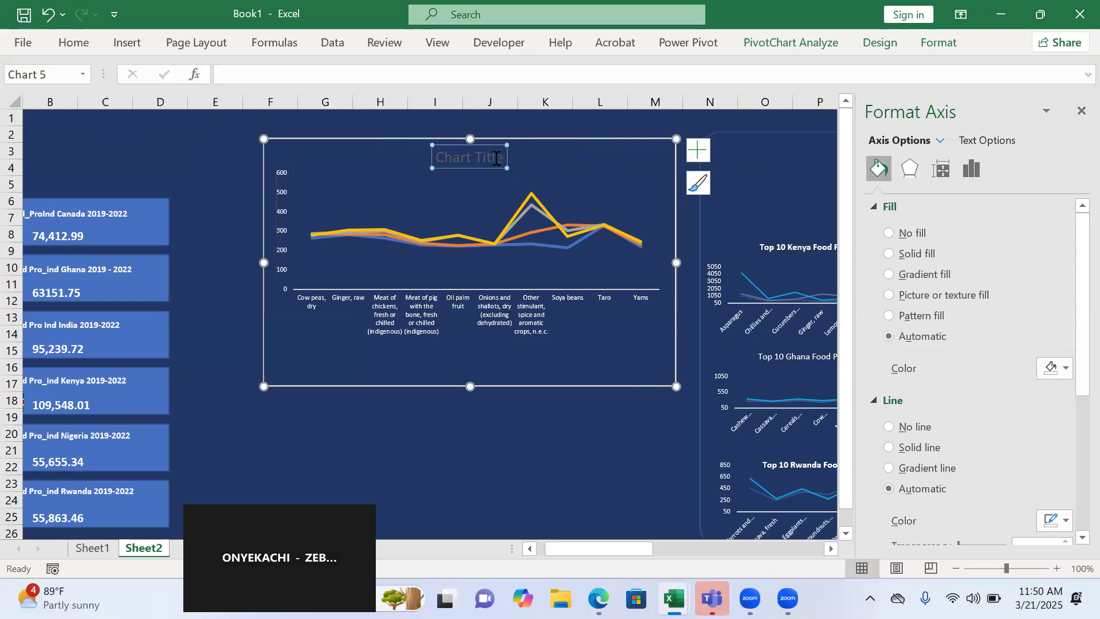
{"action": "left_click", "coordinate": [500, 158]}
{"action": "left_click_drag", "start_coordinate": [501, 158], "coordinate": [415, 160]}
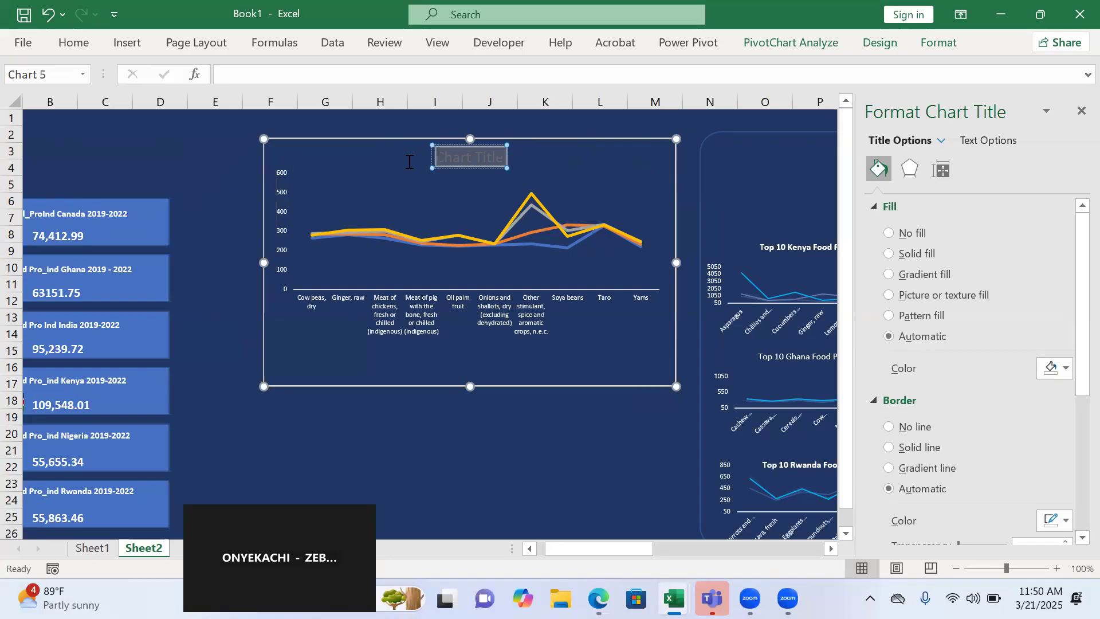
{"action": "type", "text": "Top"}
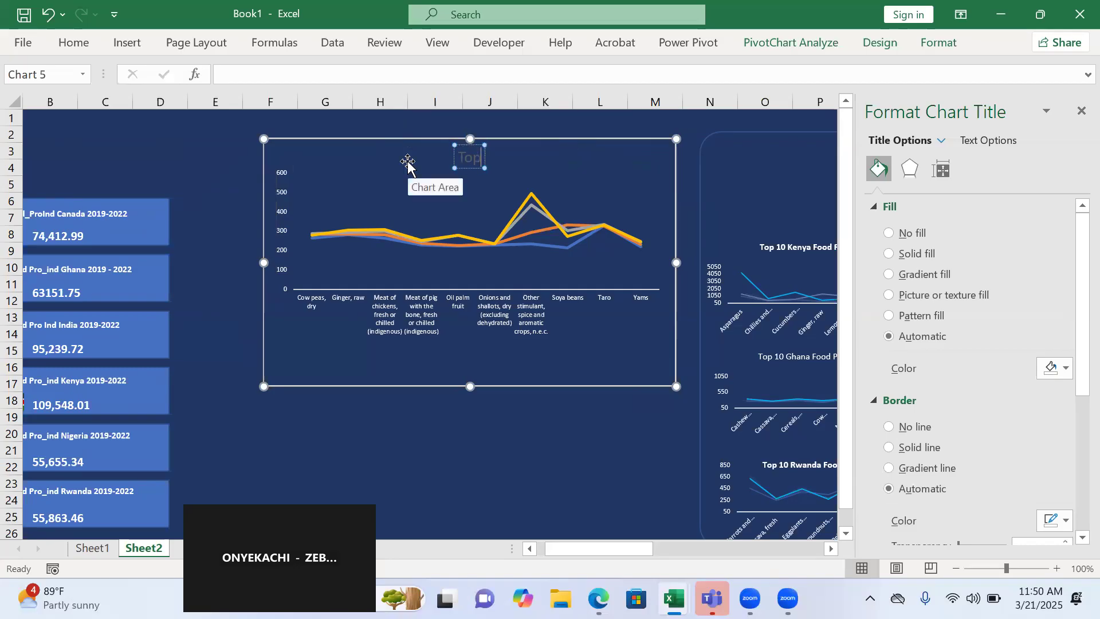
{"action": "type", "text": " 10 Food"}
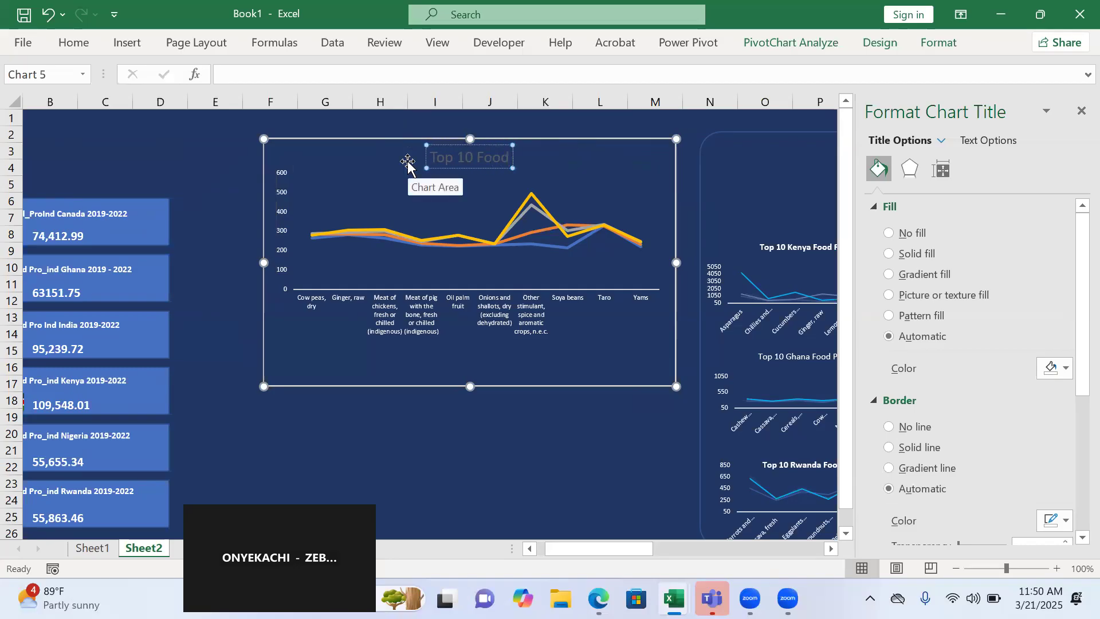
{"action": "type", "text": " Production"}
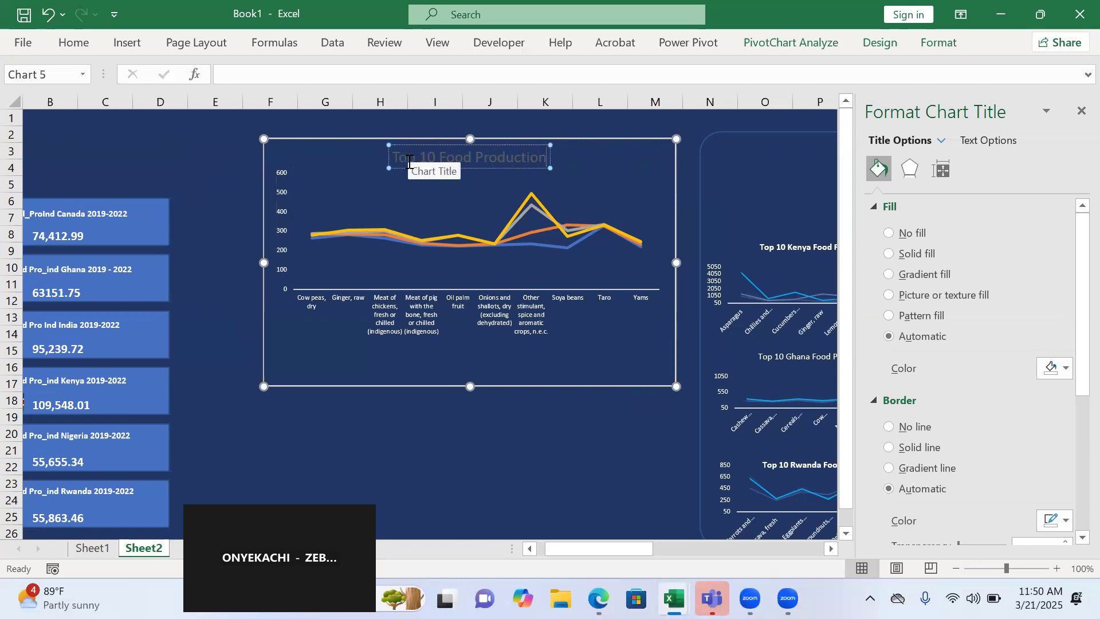
{"action": "type", "text": " Indices"}
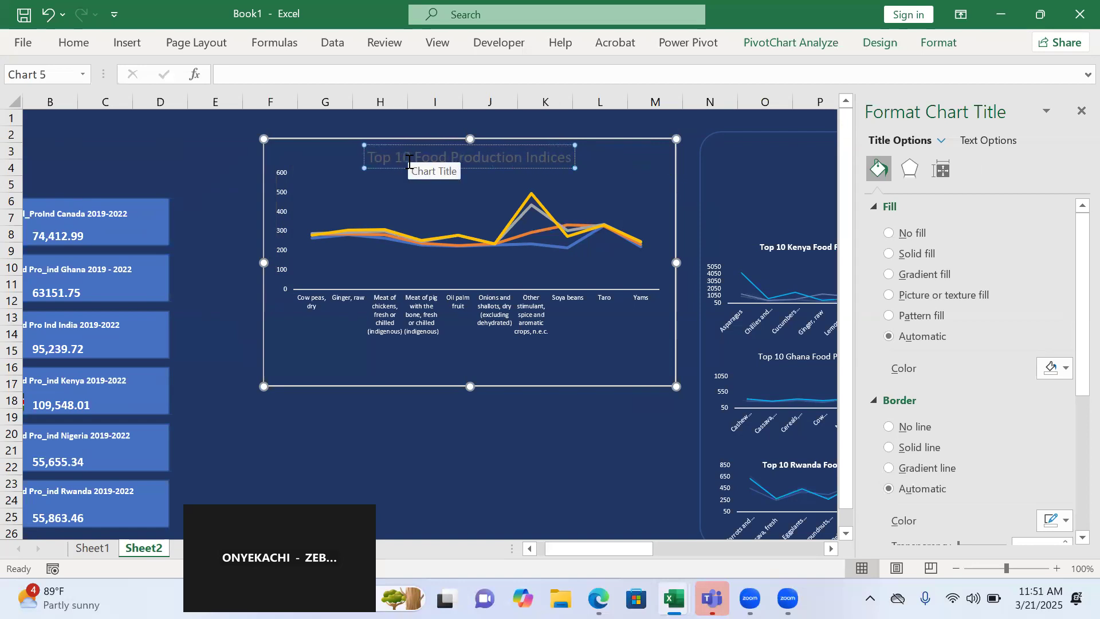
{"action": "type", "text": " for Ni"}
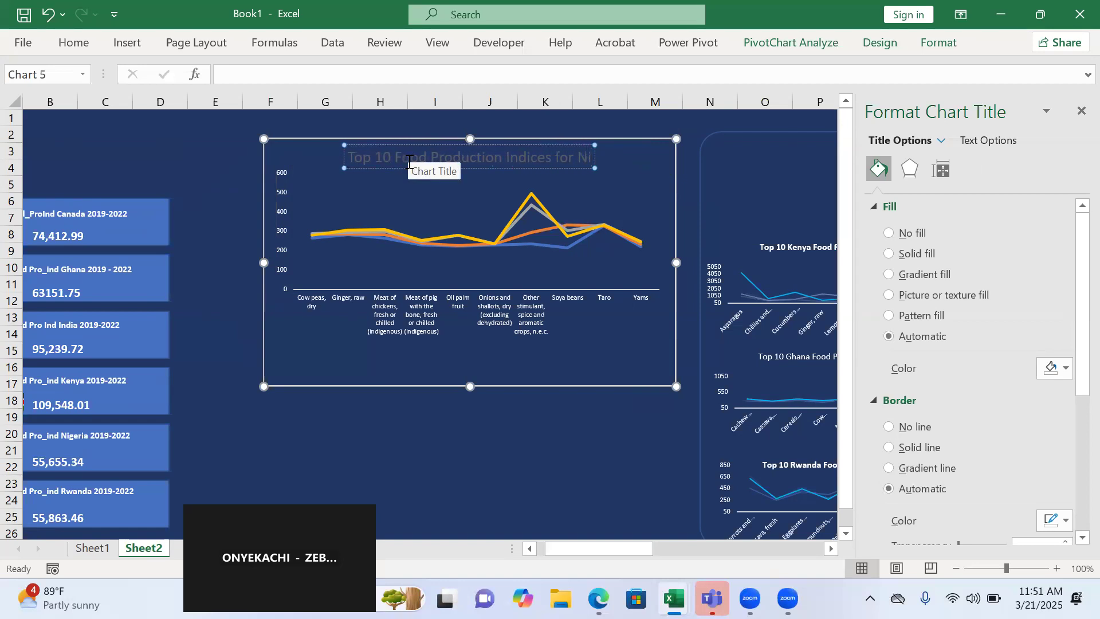
{"action": "type", "text": "geria 2019"}
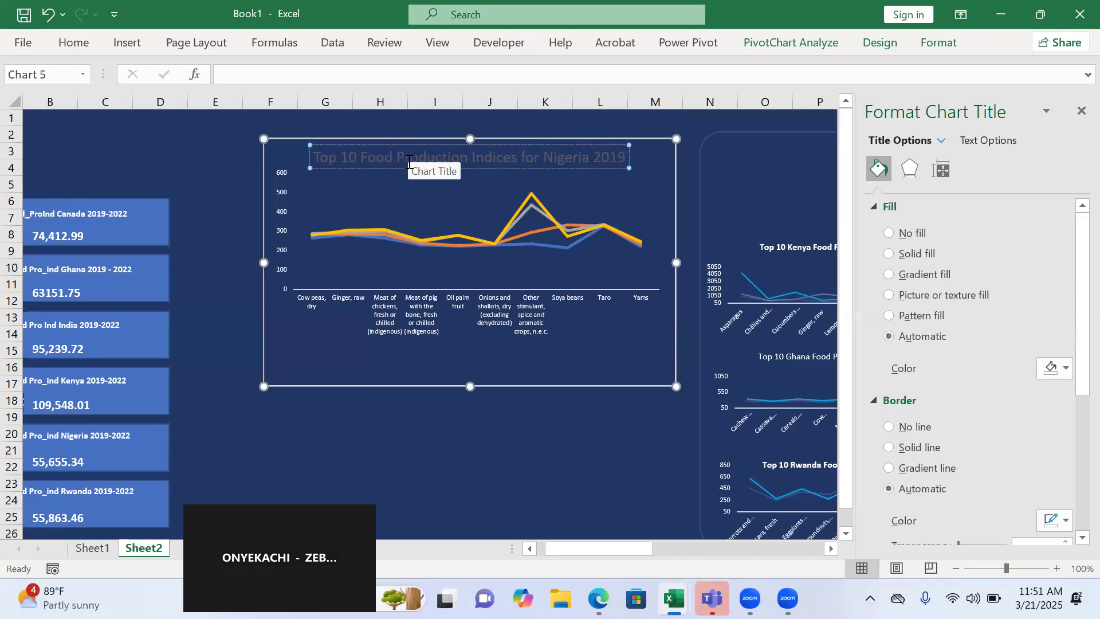
{"action": "type", "text": " 20"}
{"action": "key", "text": "BackSpace"}
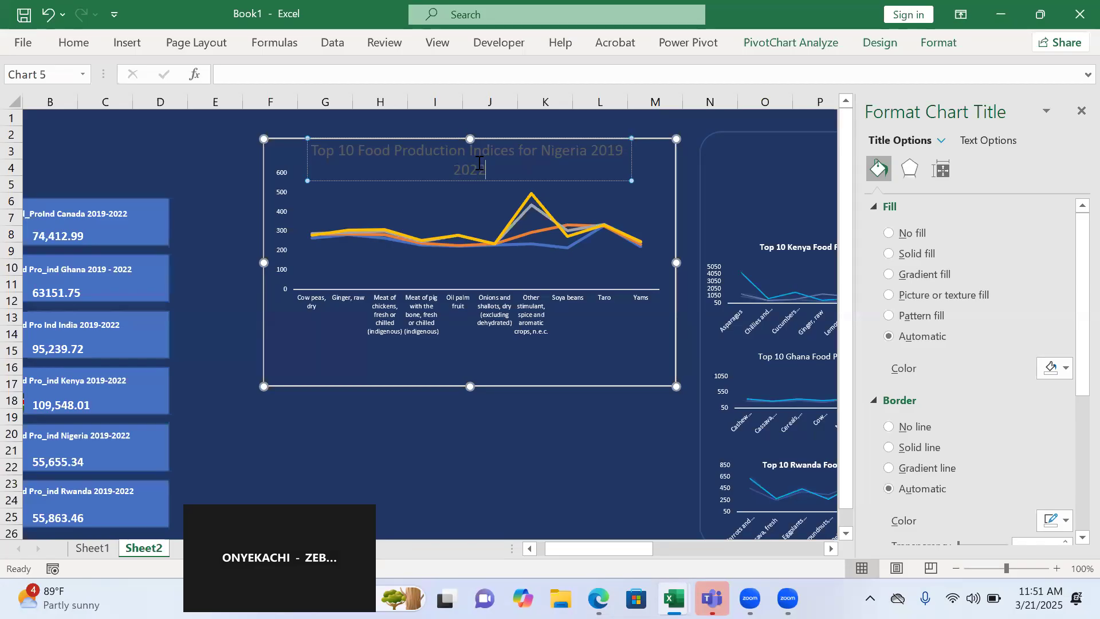
Format the Nigeria chart title in white, bold, at font size 8.
{"action": "triple_click", "coordinate": [389, 152]}
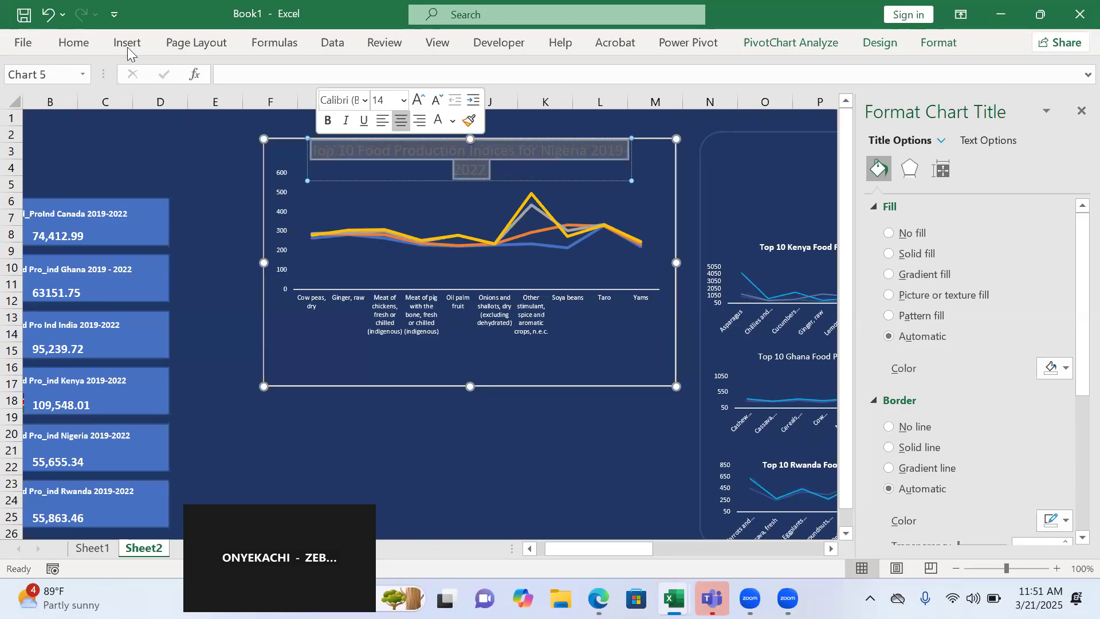
{"action": "left_click", "coordinate": [73, 43]}
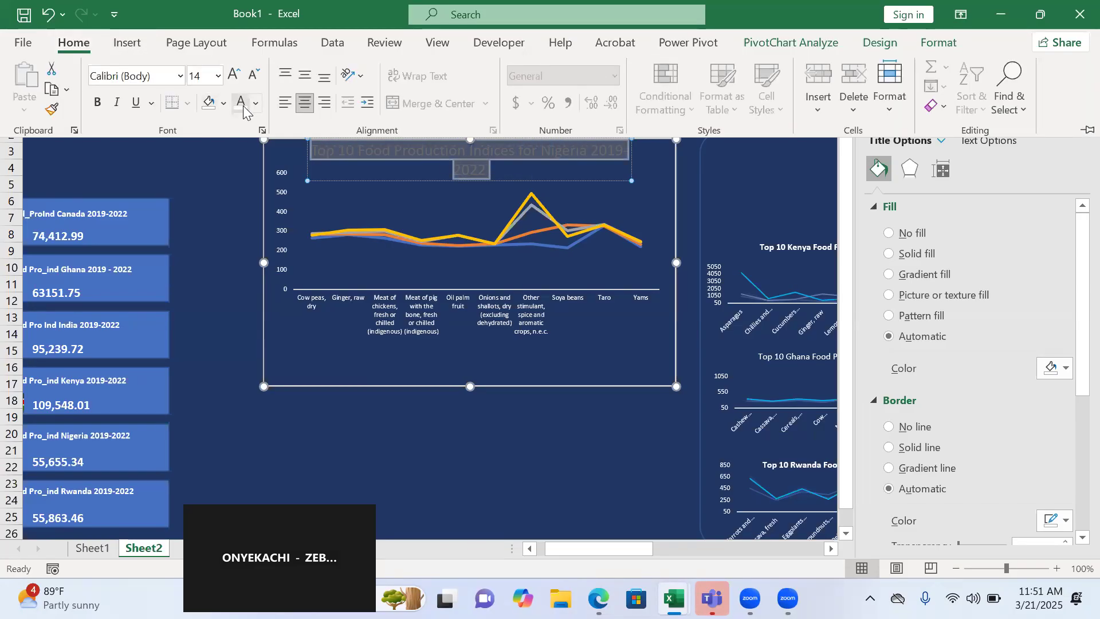
{"action": "left_click", "coordinate": [218, 75]}
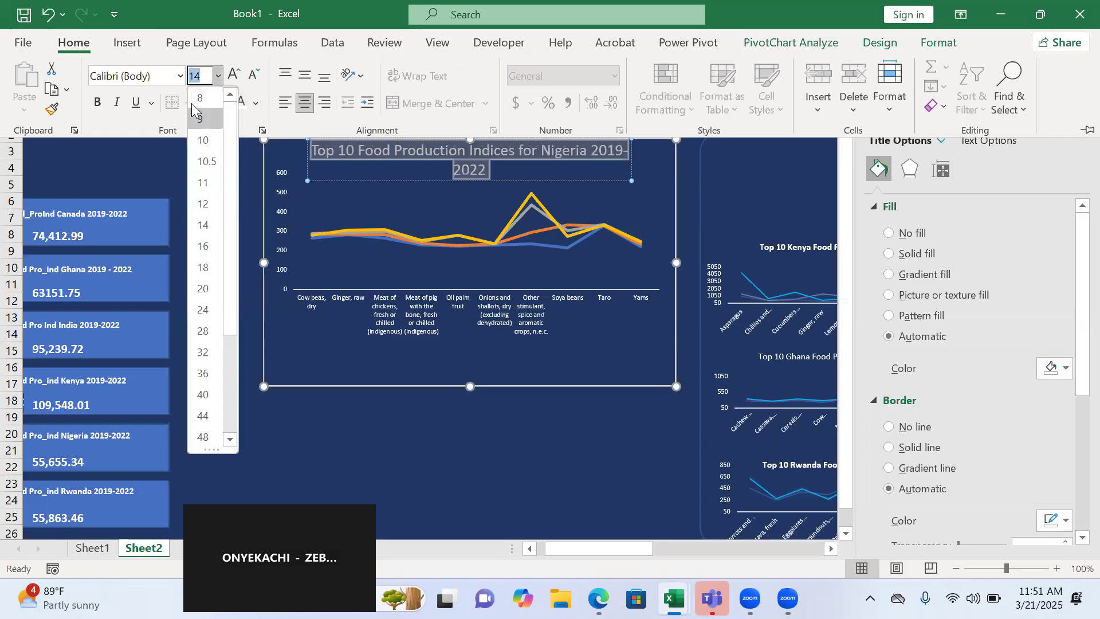
{"action": "left_click", "coordinate": [200, 98]}
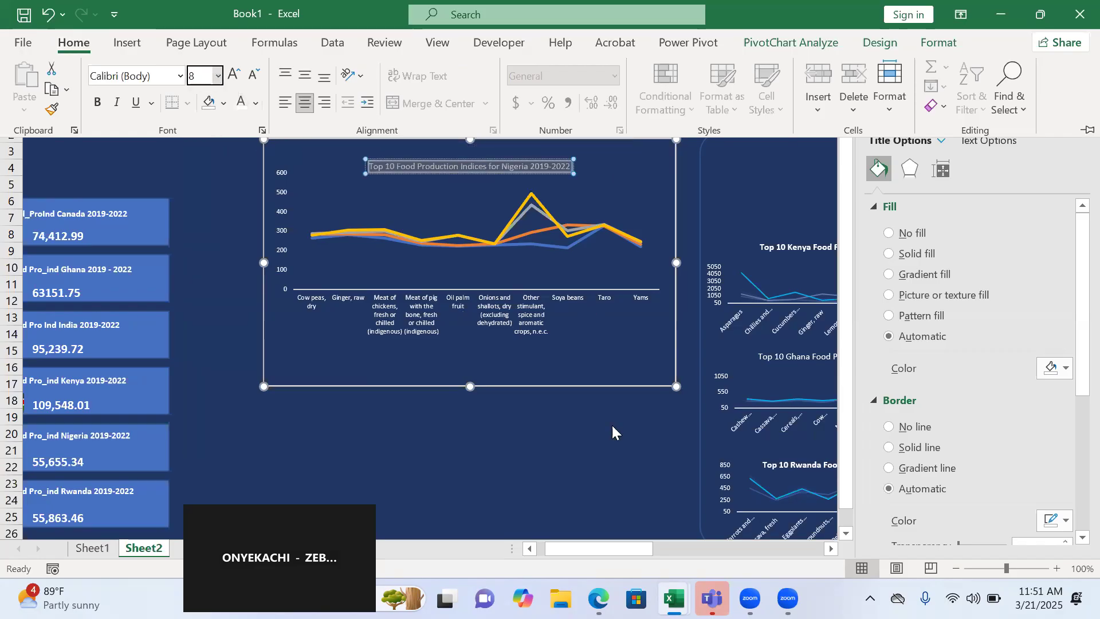
{"action": "left_click", "coordinate": [97, 102]}
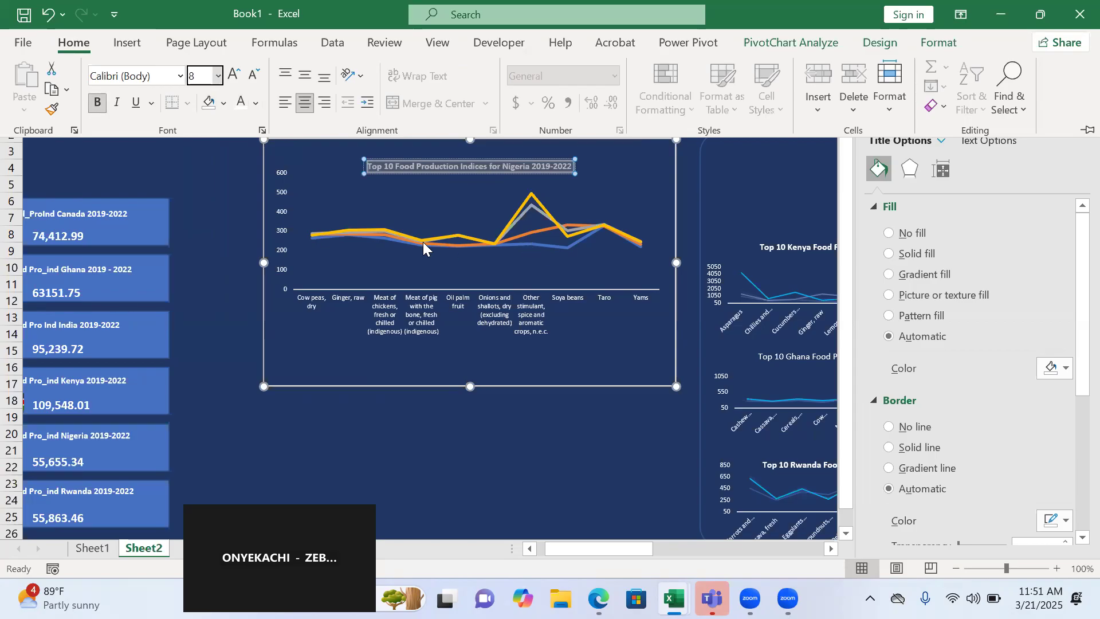
{"action": "key", "text": "ctrl+F1"}
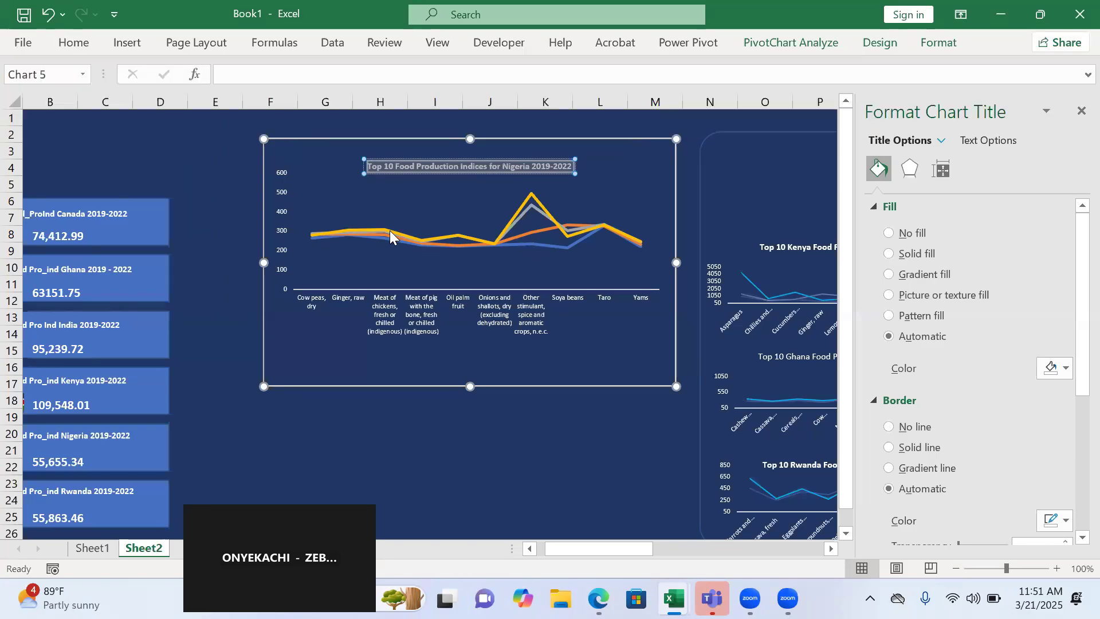
Recolor the Nigeria chart's yellow series line to the standard light blue and reduce its line width.
{"action": "left_click", "coordinate": [524, 207]}
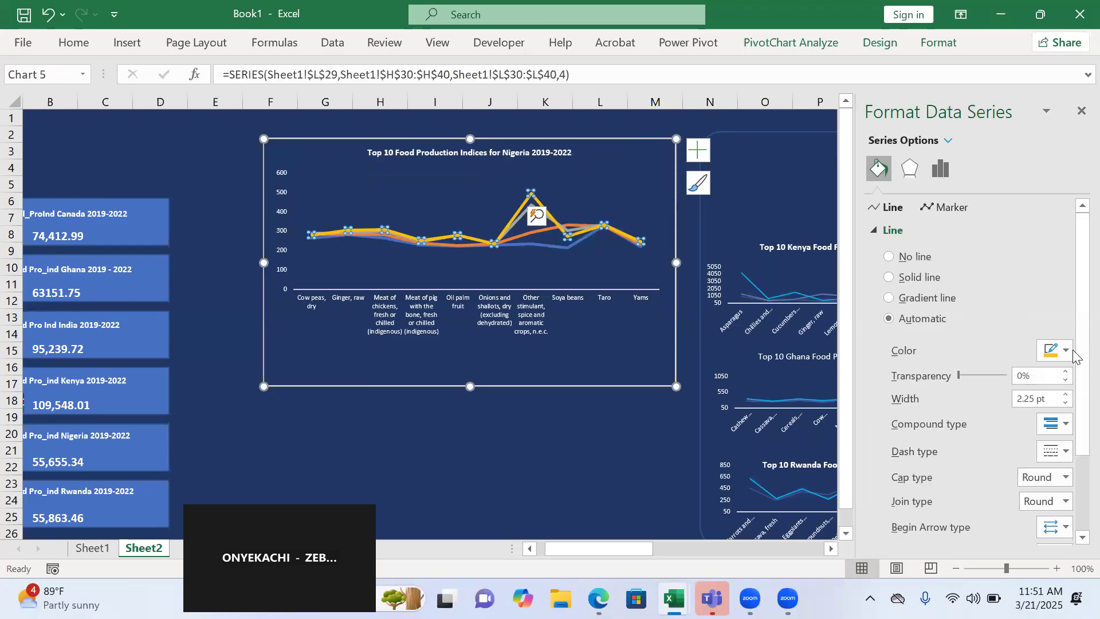
{"action": "left_click", "coordinate": [1070, 351]}
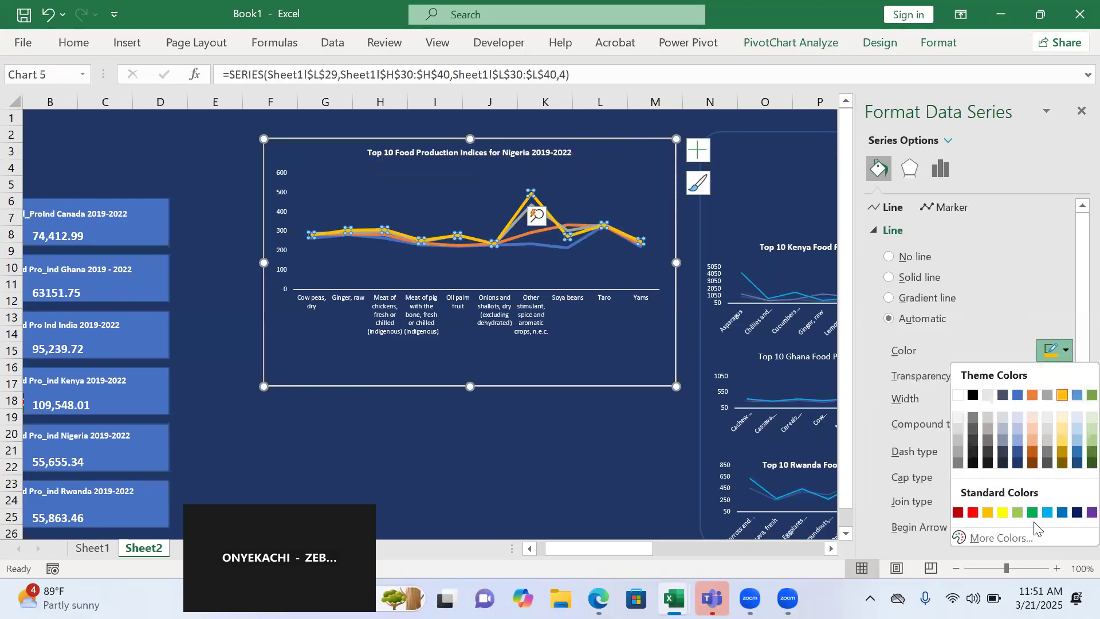
{"action": "left_click", "coordinate": [1047, 513]}
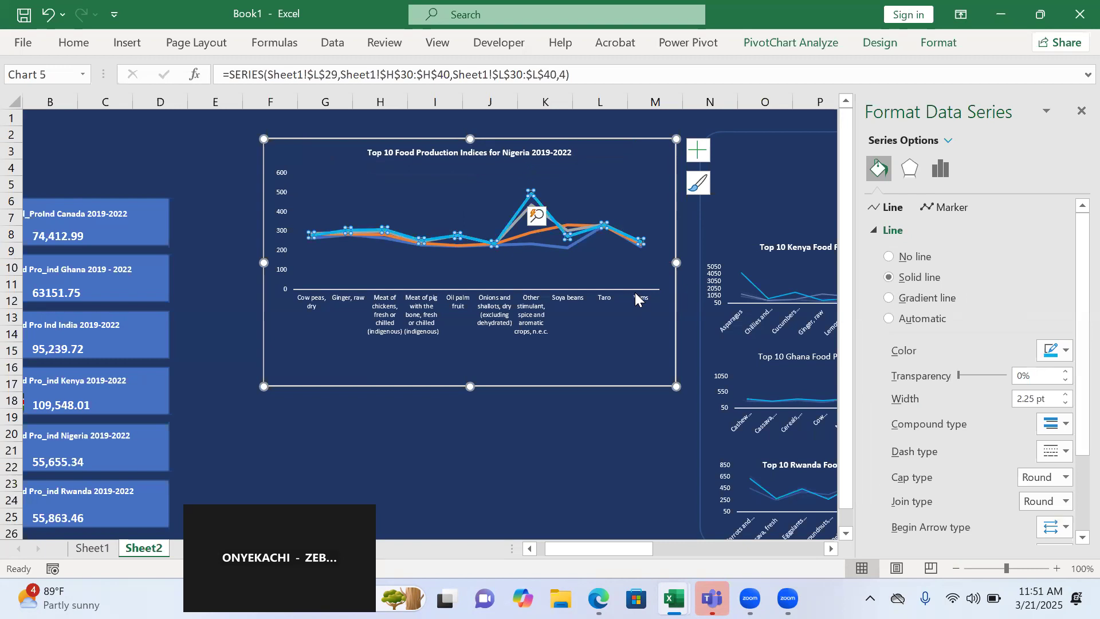
{"action": "left_click", "coordinate": [1065, 403]}
{"action": "left_click", "coordinate": [1065, 403]}
Recolor the Nigeria chart's gray series line to a dark theme blue and reduce its line width.
{"action": "left_click", "coordinate": [518, 221]}
{"action": "left_click", "coordinate": [529, 206]}
{"action": "left_click", "coordinate": [529, 205]}
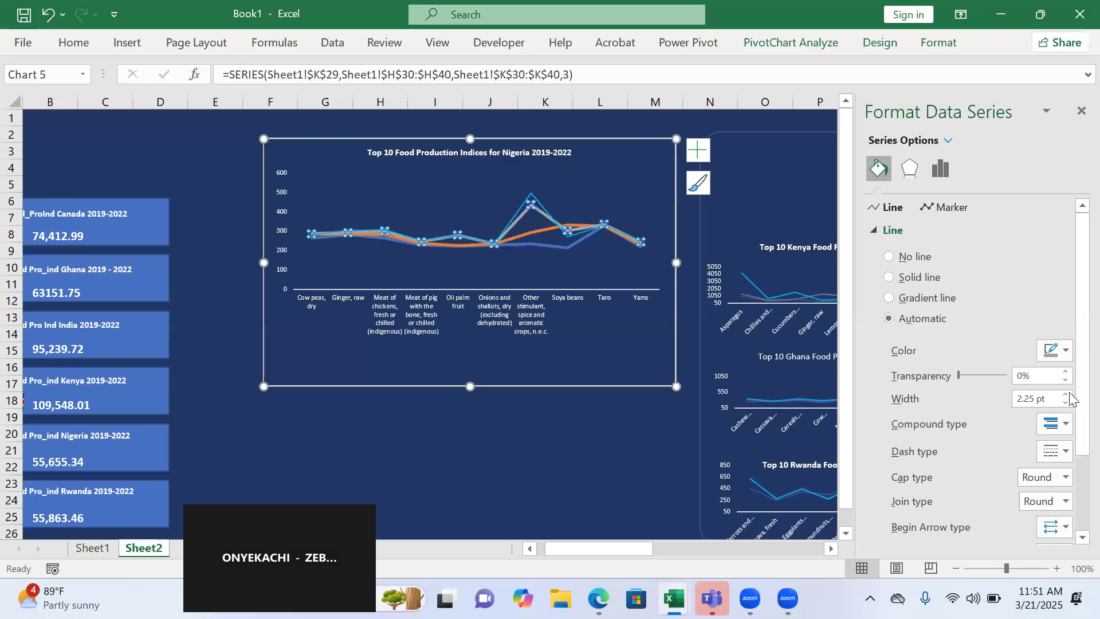
{"action": "left_click", "coordinate": [1064, 350]}
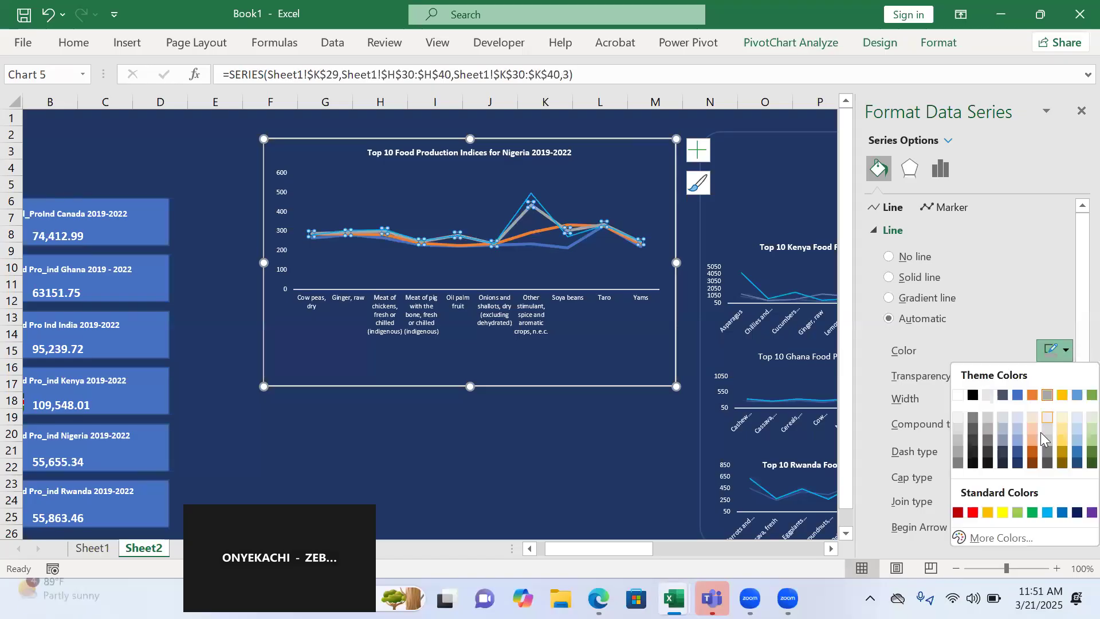
{"action": "left_click", "coordinate": [1012, 444]}
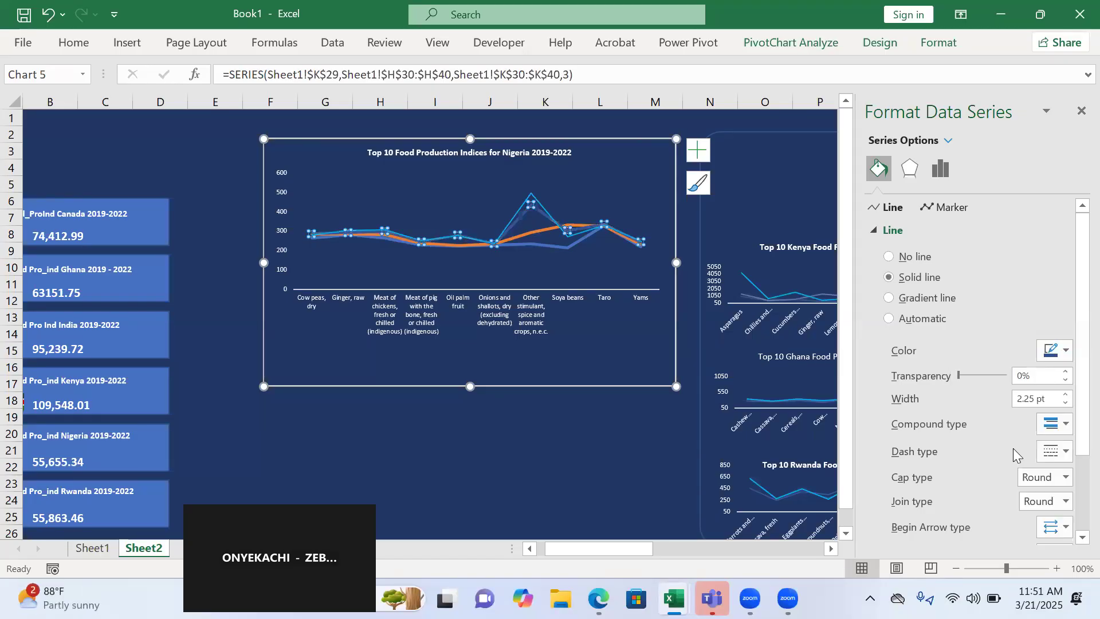
{"action": "left_click", "coordinate": [1066, 403]}
{"action": "left_click", "coordinate": [1066, 403]}
{"action": "left_click", "coordinate": [1066, 403]}
{"action": "left_click", "coordinate": [1066, 403]}
{"action": "left_click", "coordinate": [1066, 404]}
{"action": "left_click", "coordinate": [962, 374]}
Recolor the Nigeria chart's orange series line to a light theme blue with 66% transparency and a thinner width.
{"action": "left_click", "coordinate": [529, 231]}
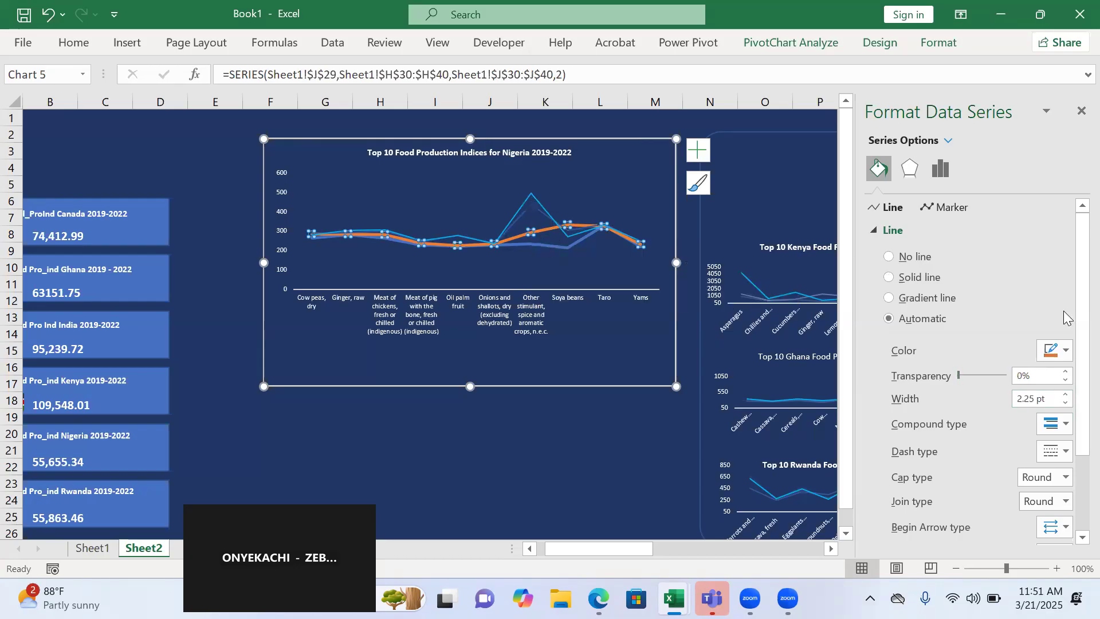
{"action": "left_click", "coordinate": [1066, 351]}
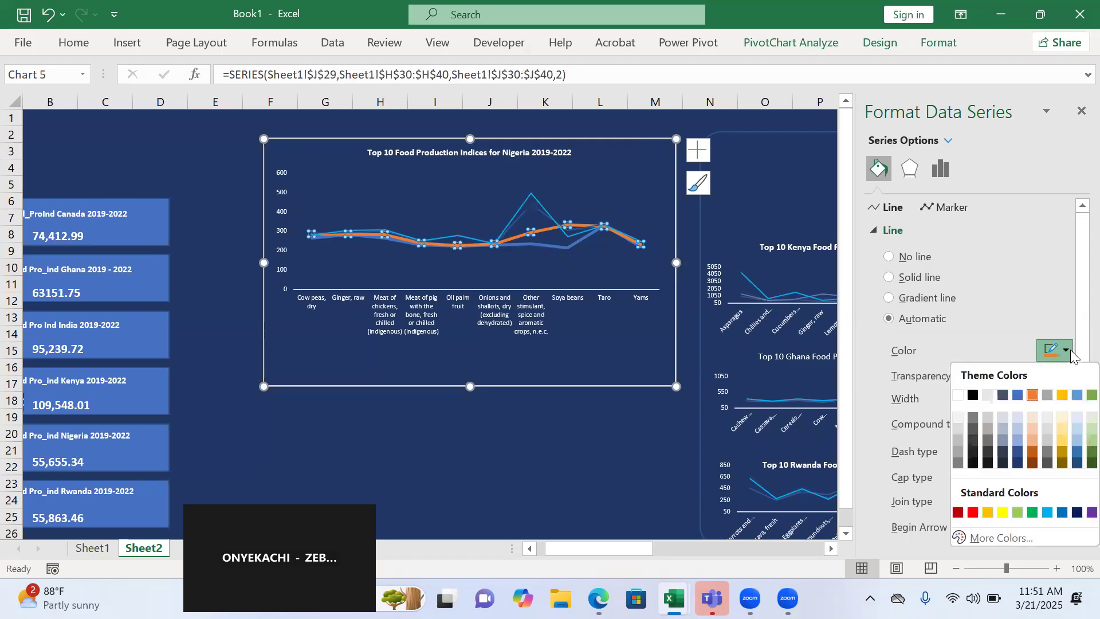
{"action": "left_click", "coordinate": [1014, 444]}
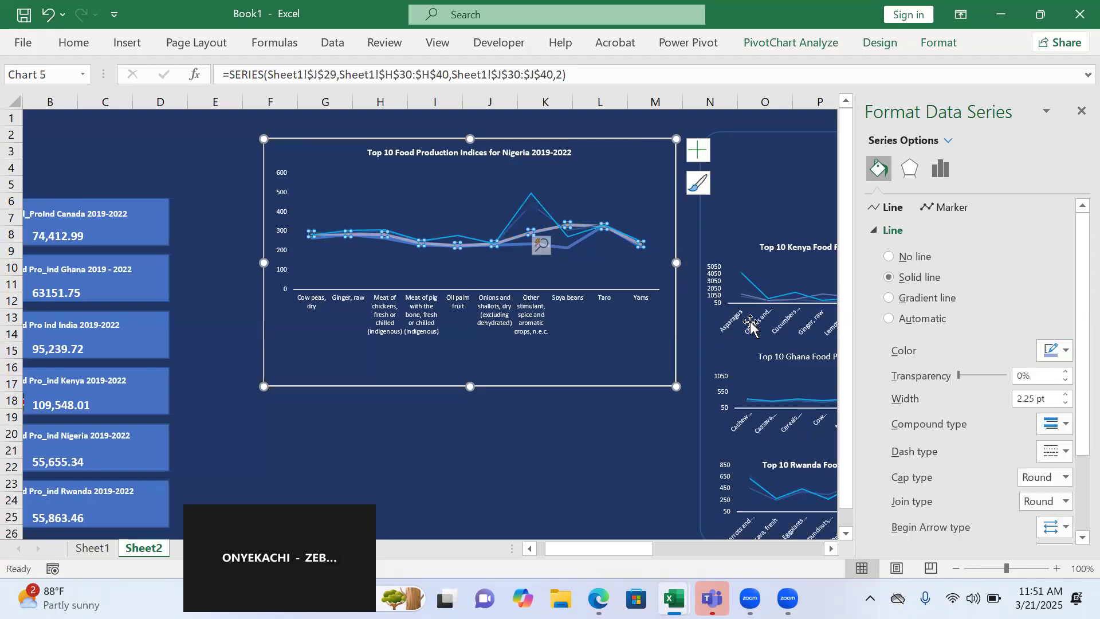
{"action": "left_click_drag", "start_coordinate": [961, 379], "coordinate": [989, 384]}
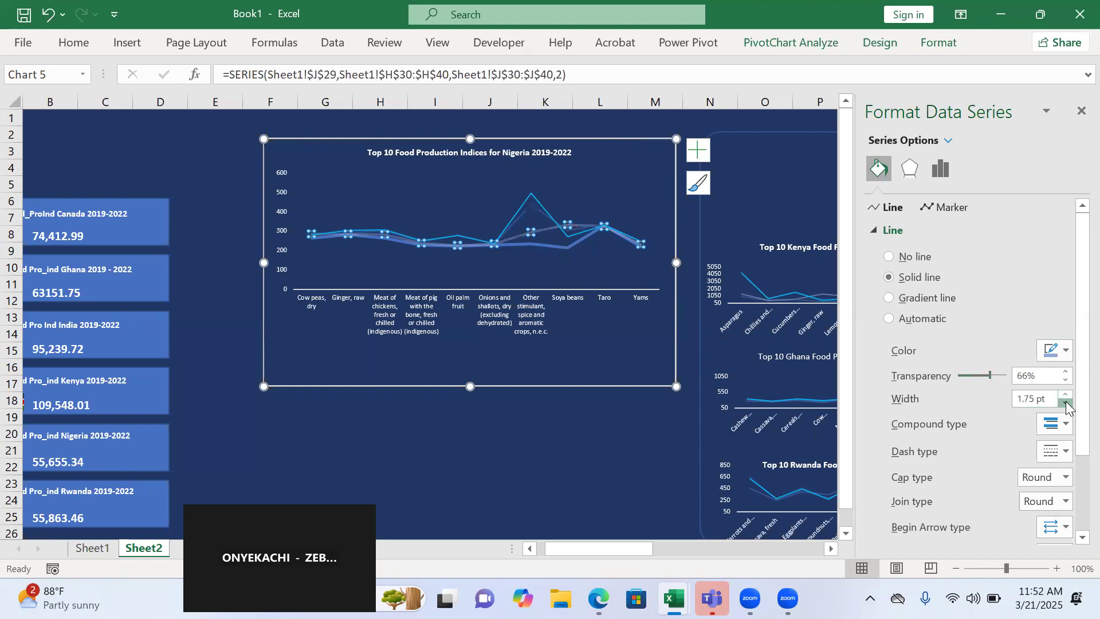
Set the Nigeria chart's blue series line to 67% transparency and 1 pt width.
{"action": "left_click", "coordinate": [534, 244]}
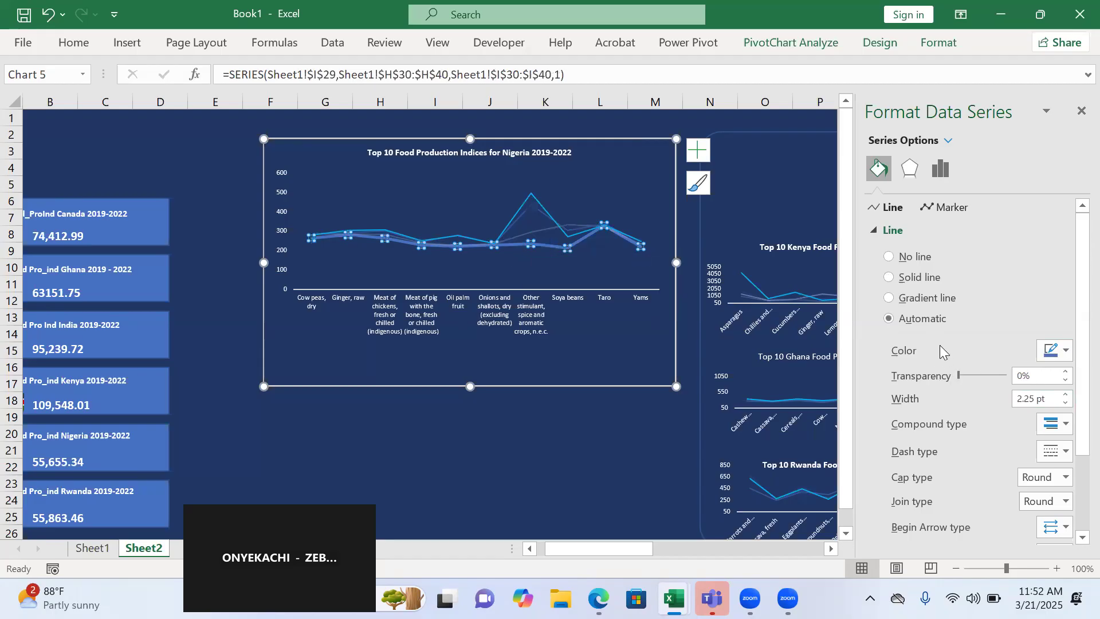
{"action": "left_click_drag", "start_coordinate": [960, 378], "coordinate": [995, 381]}
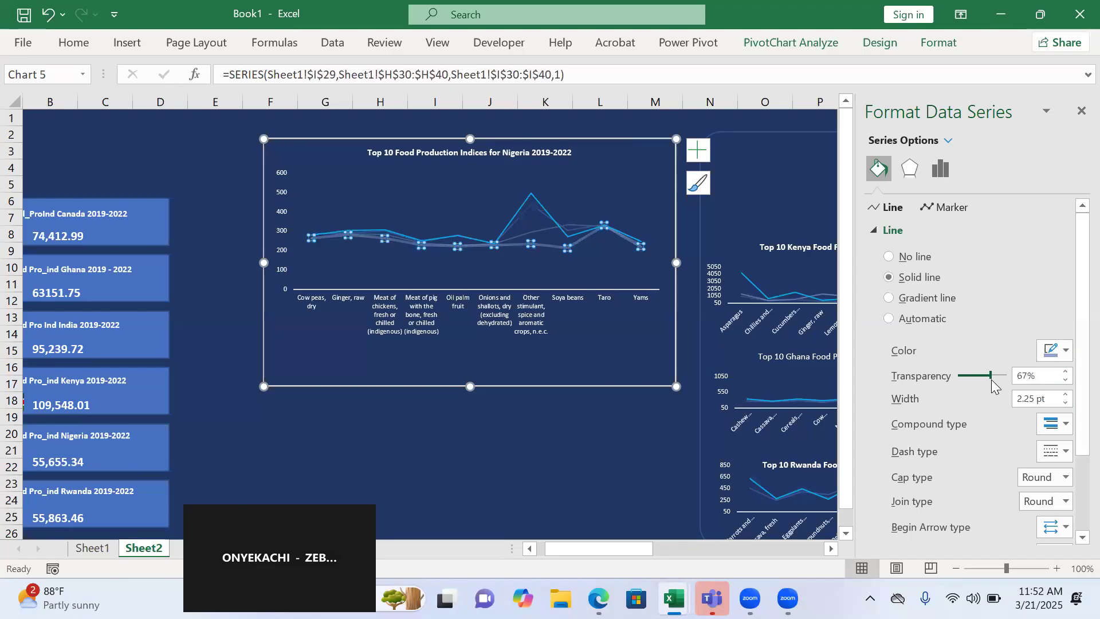
{"action": "left_click", "coordinate": [1067, 404]}
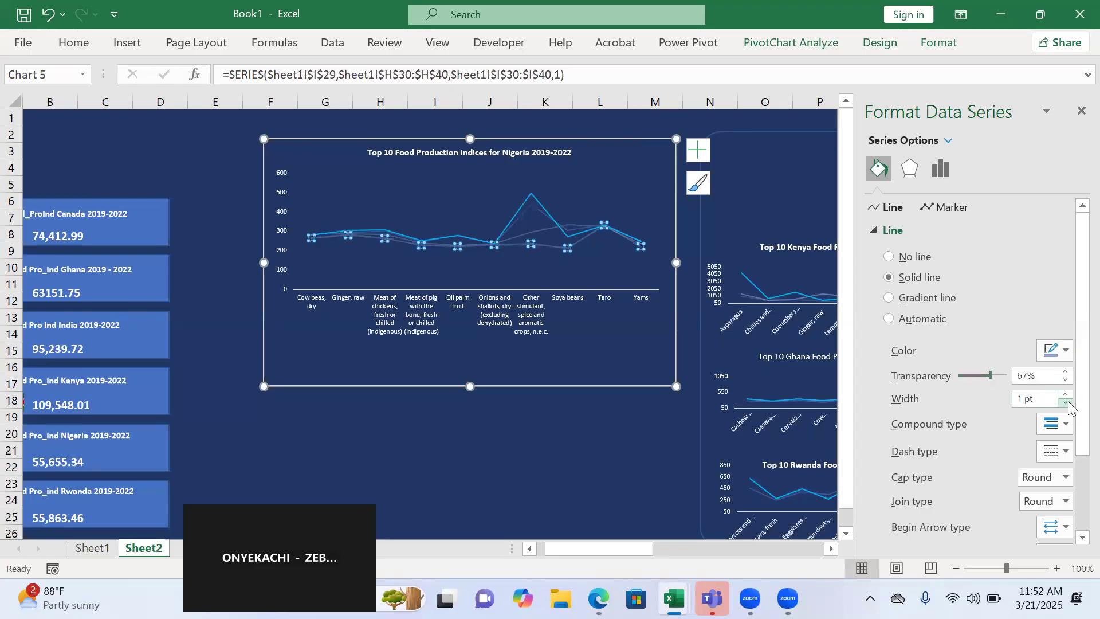
{"action": "left_click", "coordinate": [614, 415]}
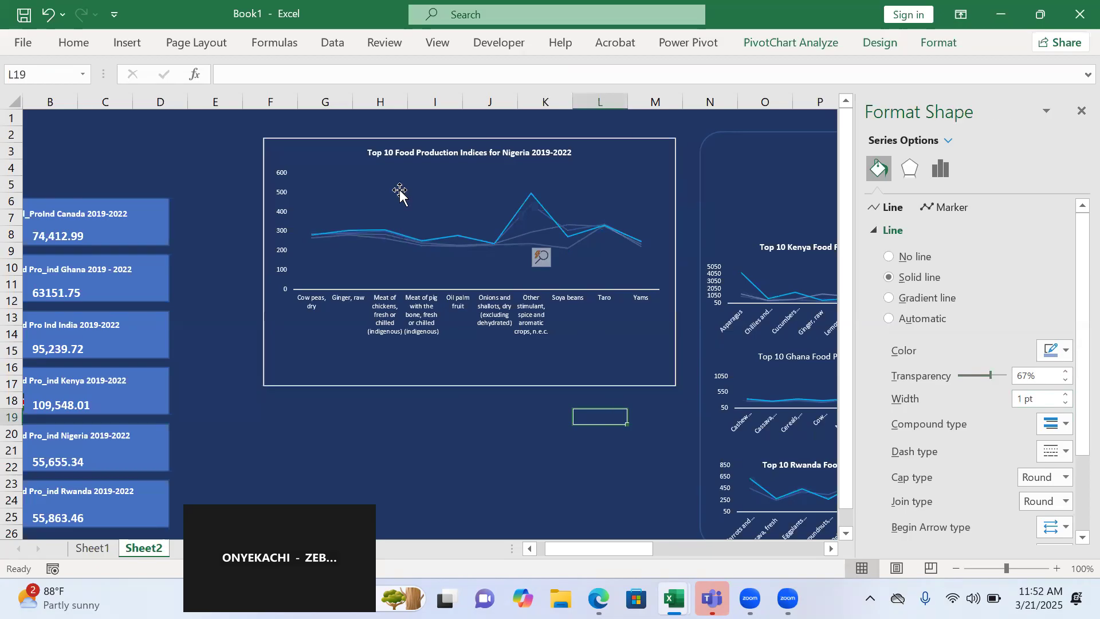
Remove the border around the Nigeria chart and shrink the chart to roughly the size of the other country charts.
{"action": "left_click", "coordinate": [670, 146]}
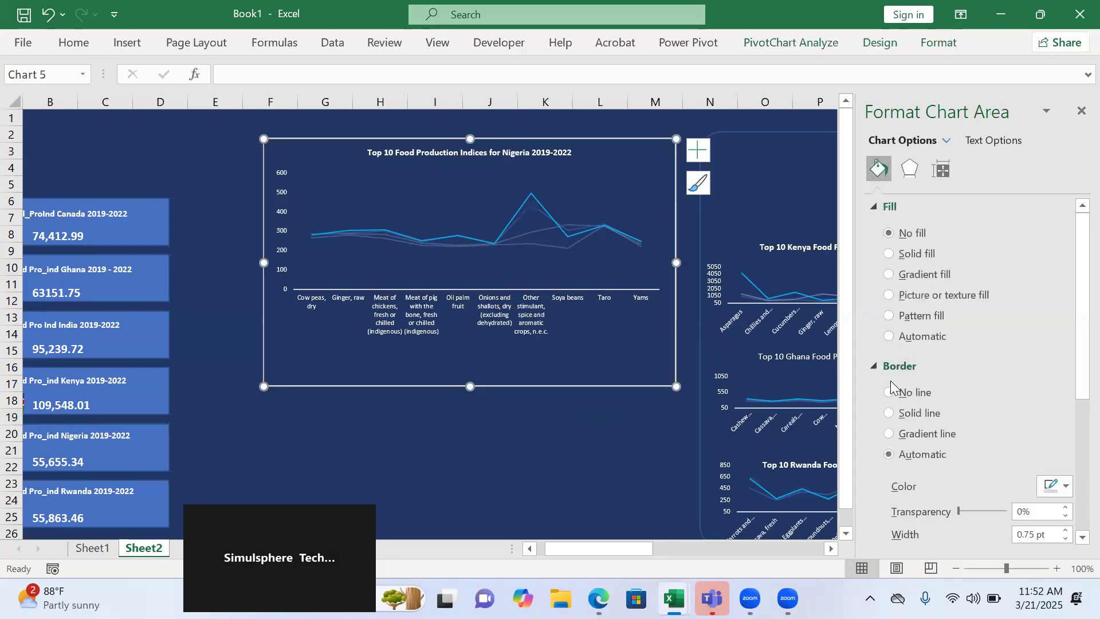
{"action": "left_click", "coordinate": [890, 392]}
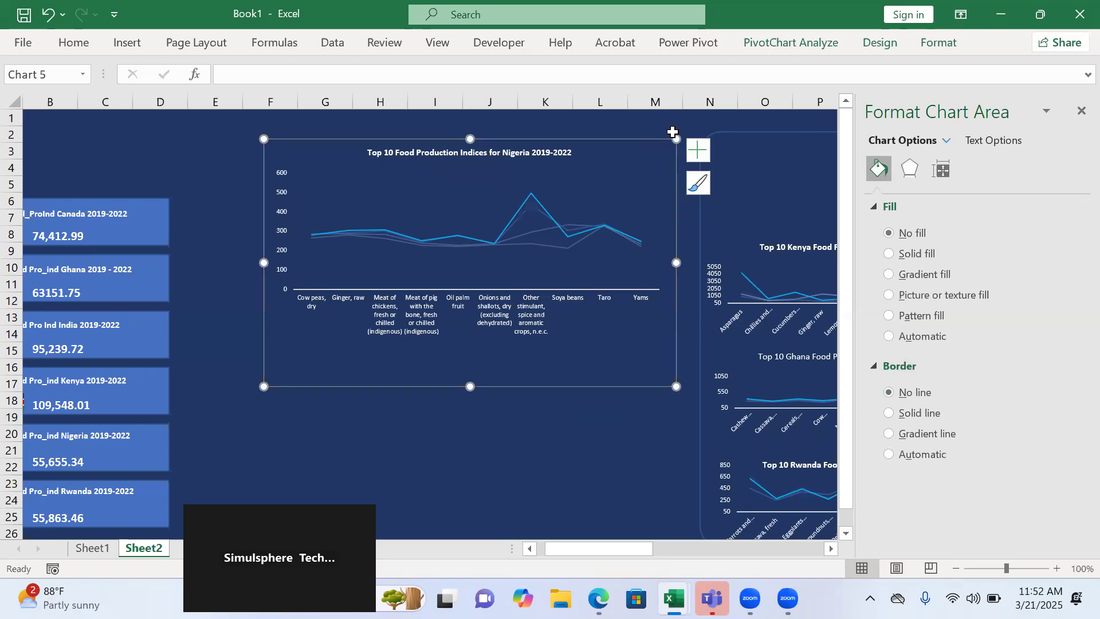
{"action": "left_click_drag", "start_coordinate": [677, 135], "coordinate": [588, 259]}
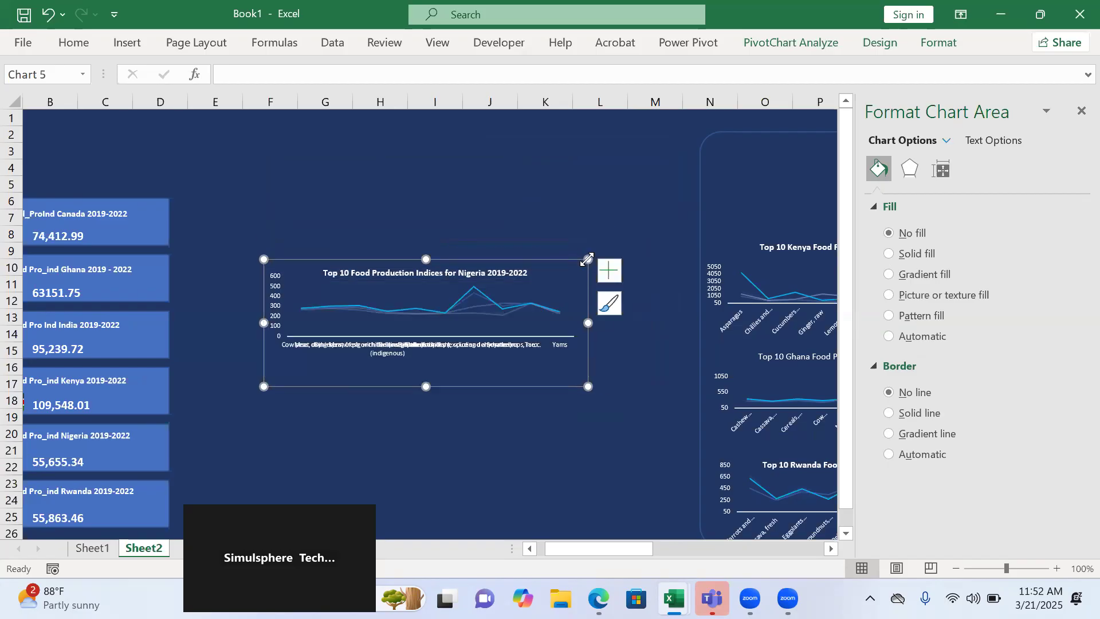
Move the Nigeria chart into the rounded panel, directly above the Kenya chart.
{"action": "left_click", "coordinate": [1081, 112]}
{"action": "left_click_drag", "start_coordinate": [575, 272], "coordinate": [1010, 155]}
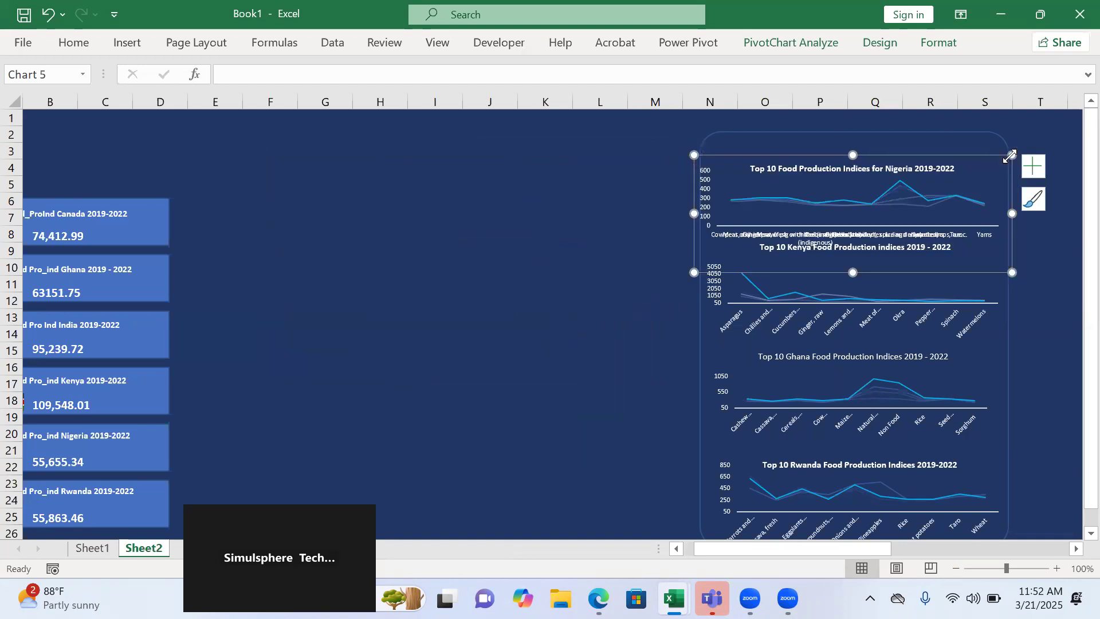
{"action": "left_click", "coordinate": [1031, 317]}
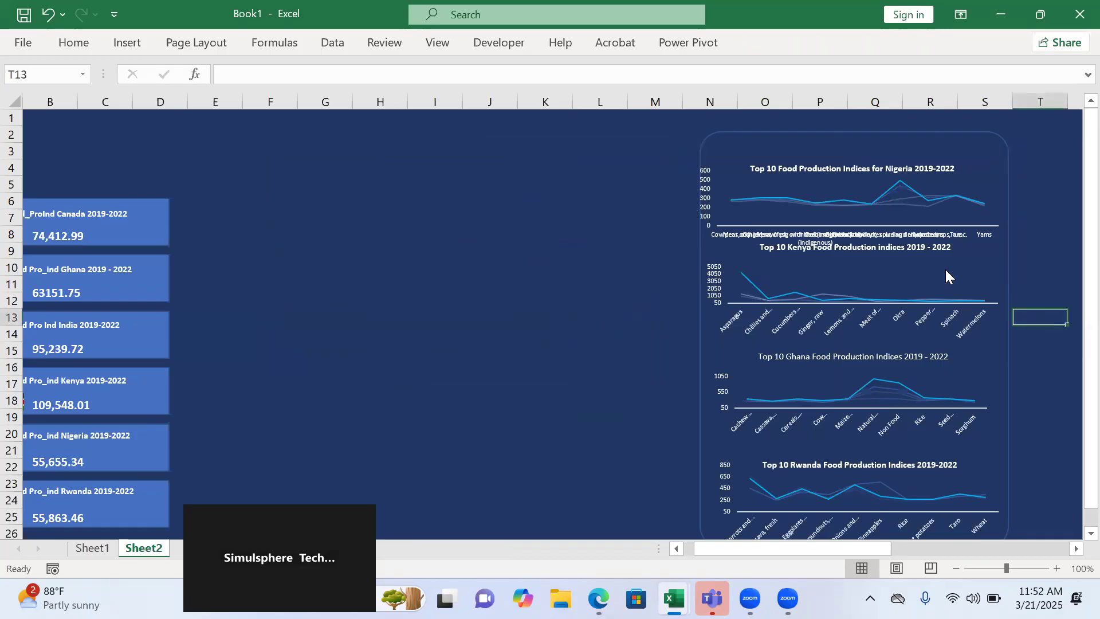
{"action": "left_click", "coordinate": [959, 274]}
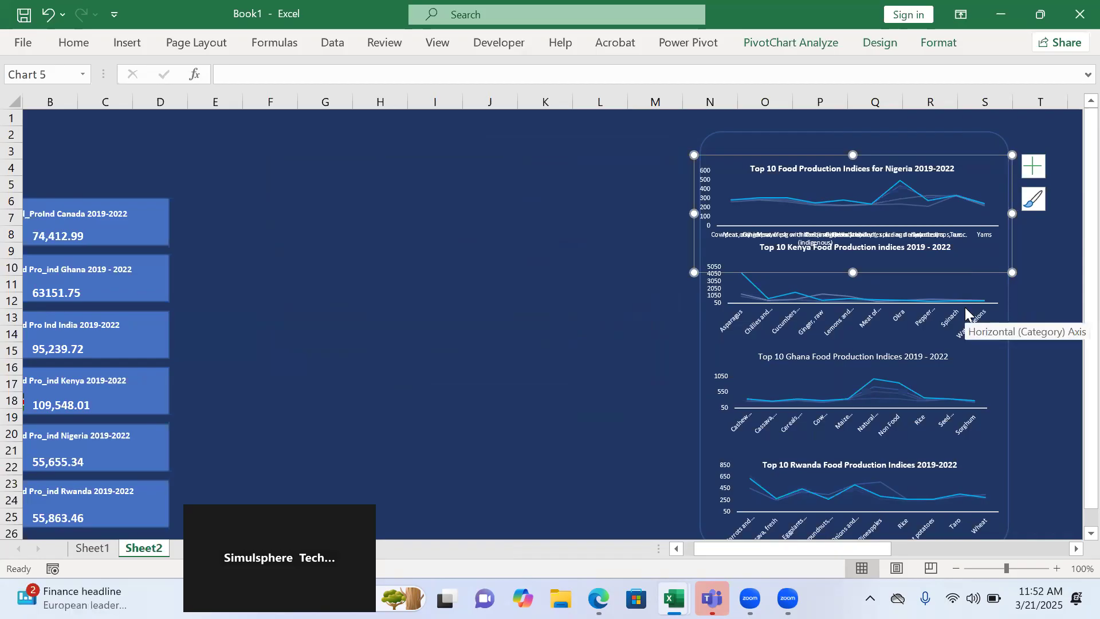
{"action": "left_click", "coordinate": [948, 349]}
{"action": "mouse_move", "coordinate": [958, 266]}
{"action": "left_mouse_down"}
{"action": "mouse_move", "coordinate": [958, 247]}
{"action": "mouse_move", "coordinate": [955, 258]}
{"action": "left_mouse_up"}
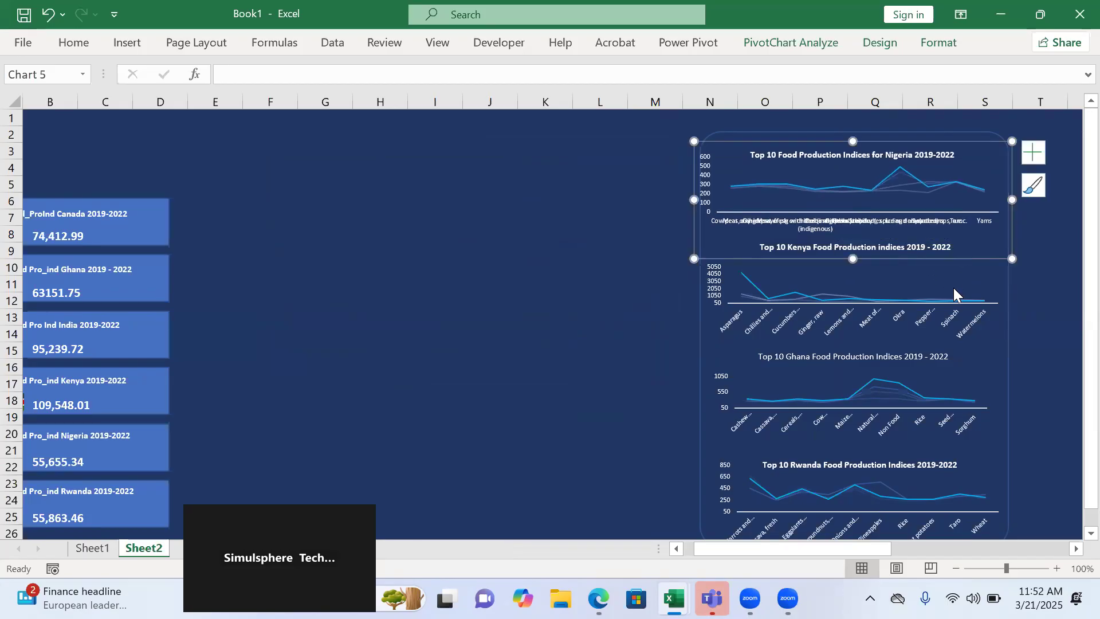
Shift the Kenya chart slightly down to make room beneath the Nigeria chart.
{"action": "left_click", "coordinate": [950, 283]}
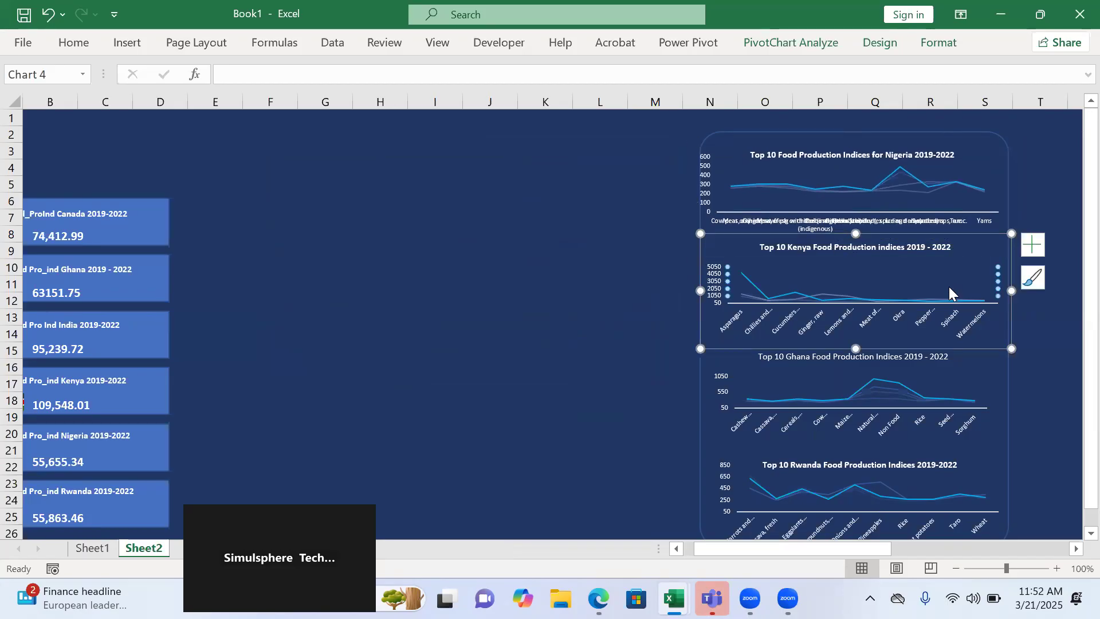
{"action": "left_click", "coordinate": [937, 283]}
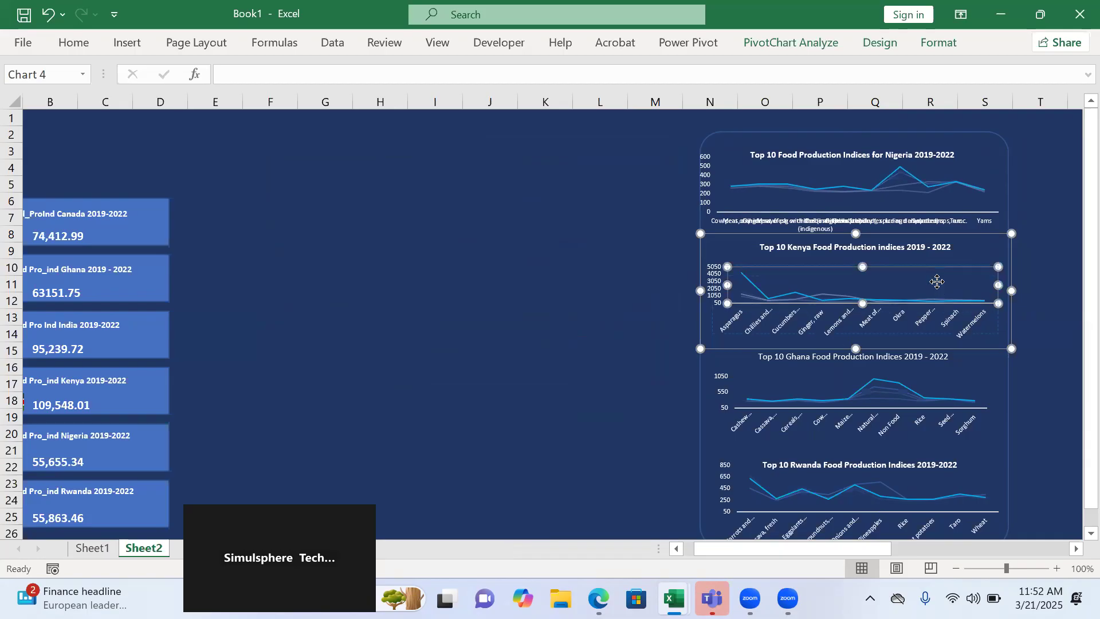
{"action": "left_click", "coordinate": [957, 260]}
{"action": "left_click", "coordinate": [974, 248]}
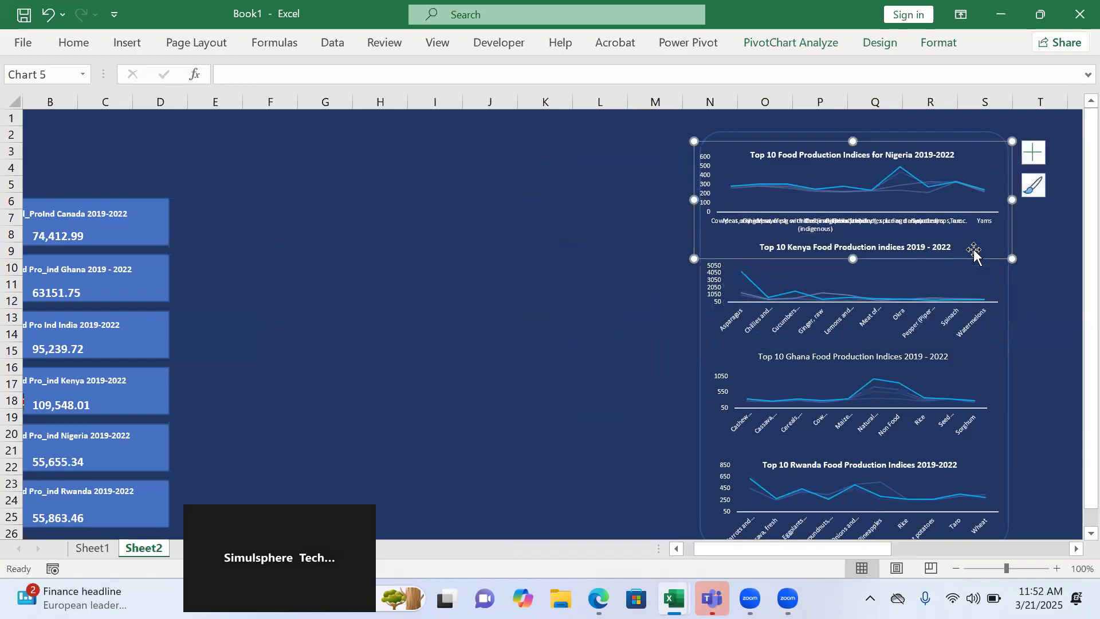
{"action": "left_click", "coordinate": [974, 338]}
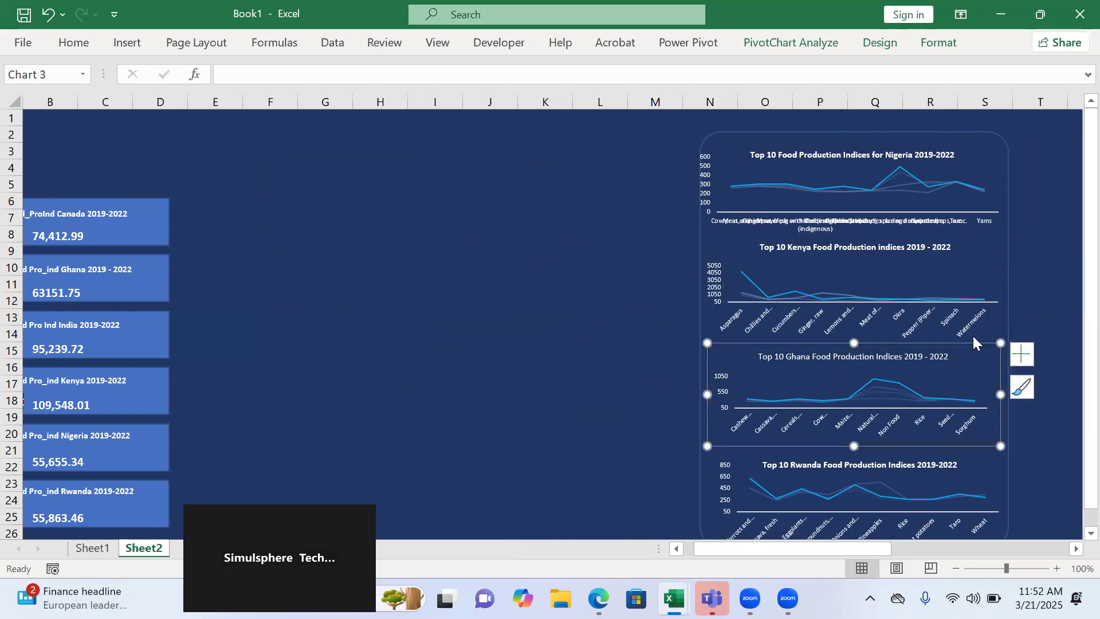
{"action": "left_click", "coordinate": [991, 318]}
{"action": "left_click_drag", "start_coordinate": [991, 318], "coordinate": [991, 334]}
Enlarge the Nigeria chart's plot area slightly and set its horizontal axis labels to font size 4.
{"action": "left_click", "coordinate": [957, 172]}
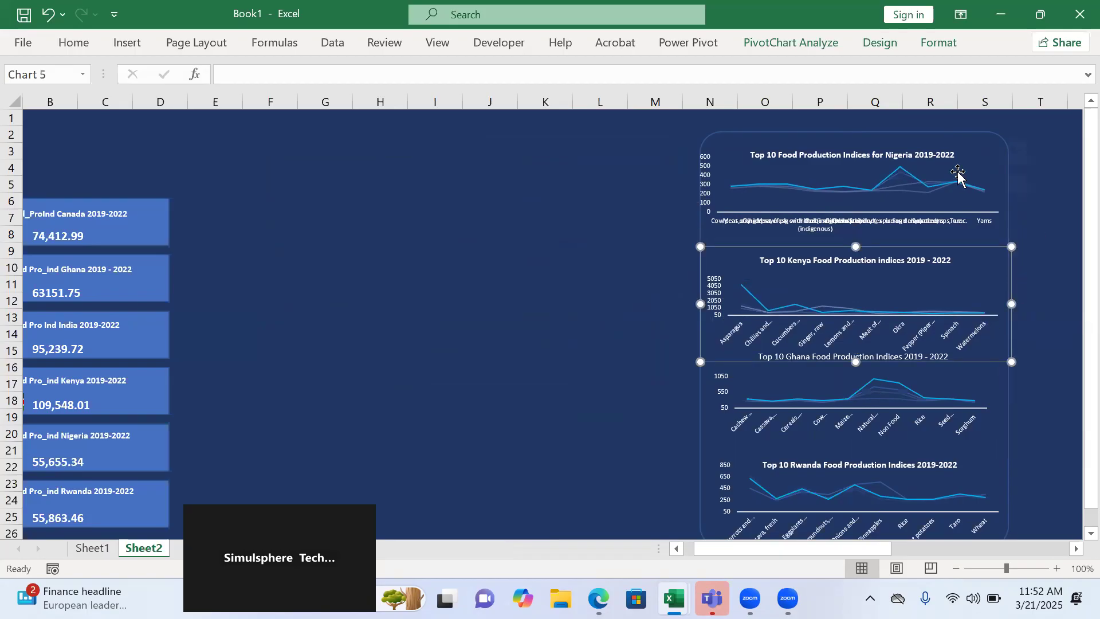
{"action": "left_click_drag", "start_coordinate": [999, 213], "coordinate": [1009, 220]}
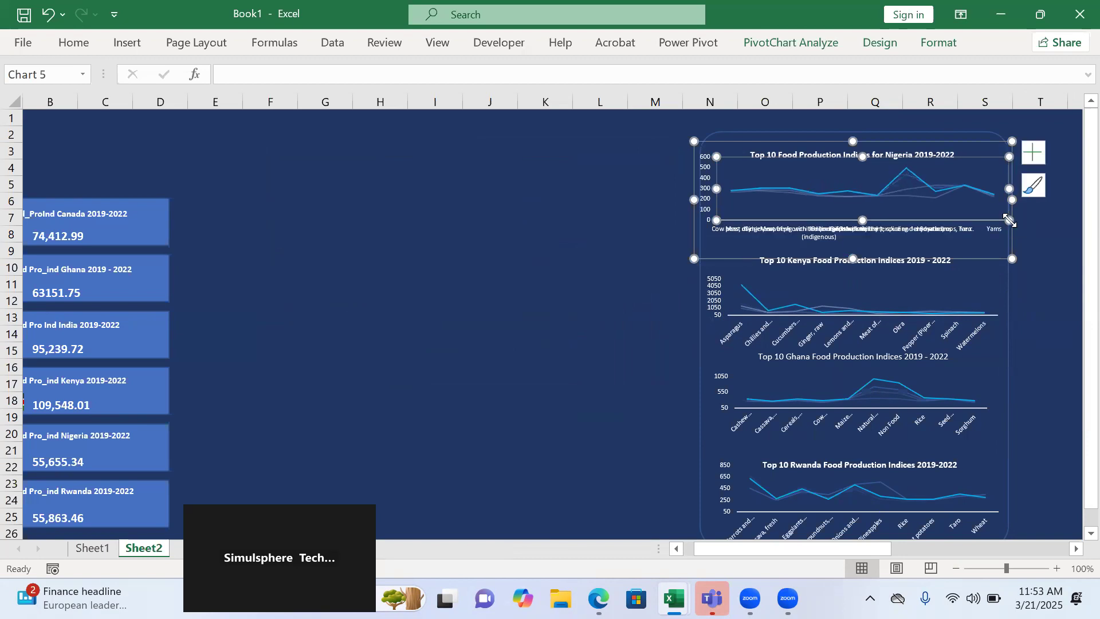
{"action": "left_click", "coordinate": [741, 229]}
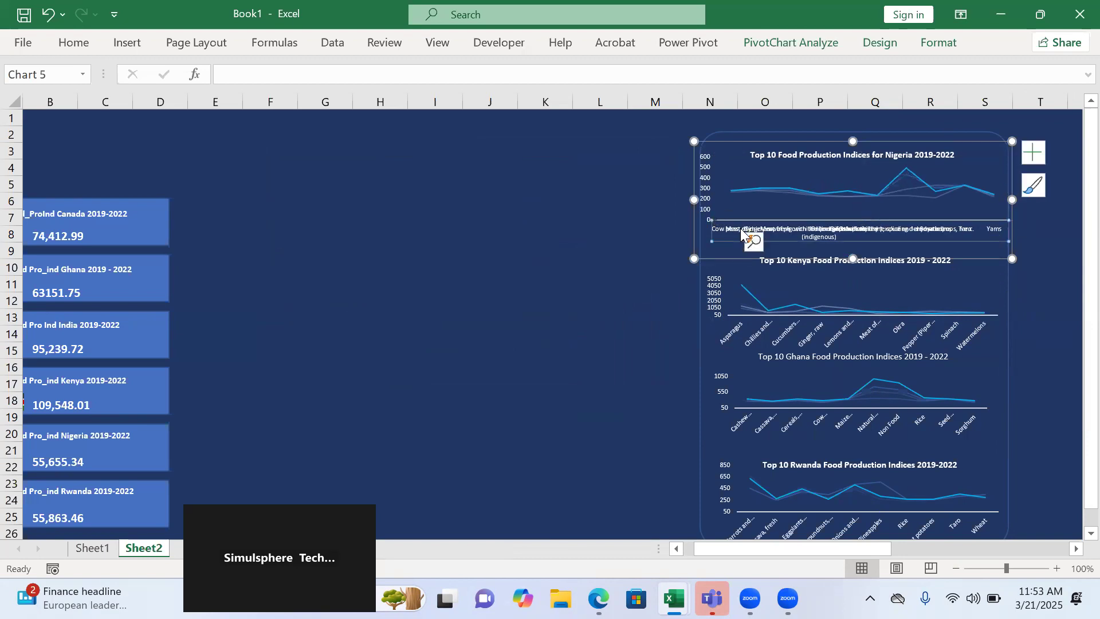
{"action": "double_click", "coordinate": [728, 232]}
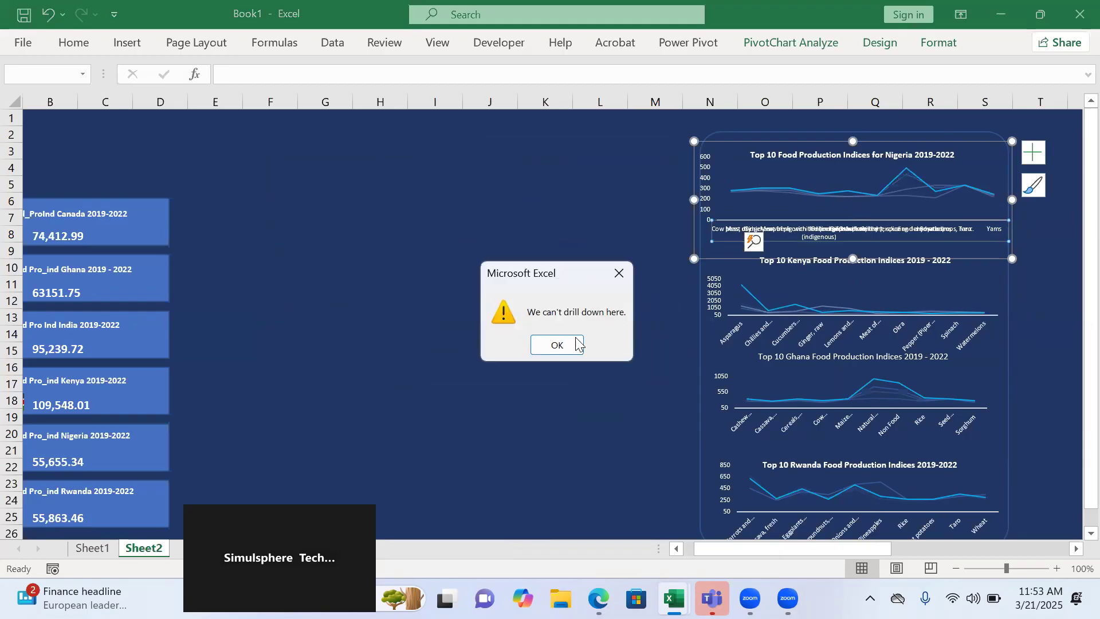
{"action": "left_click", "coordinate": [564, 346]}
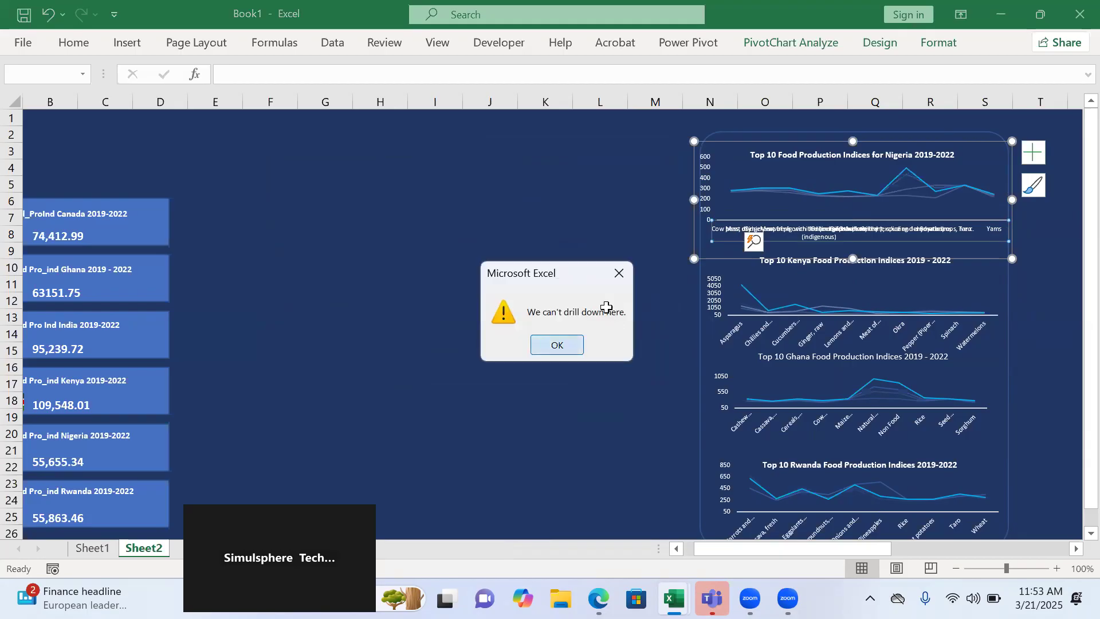
{"action": "left_click", "coordinate": [130, 43]}
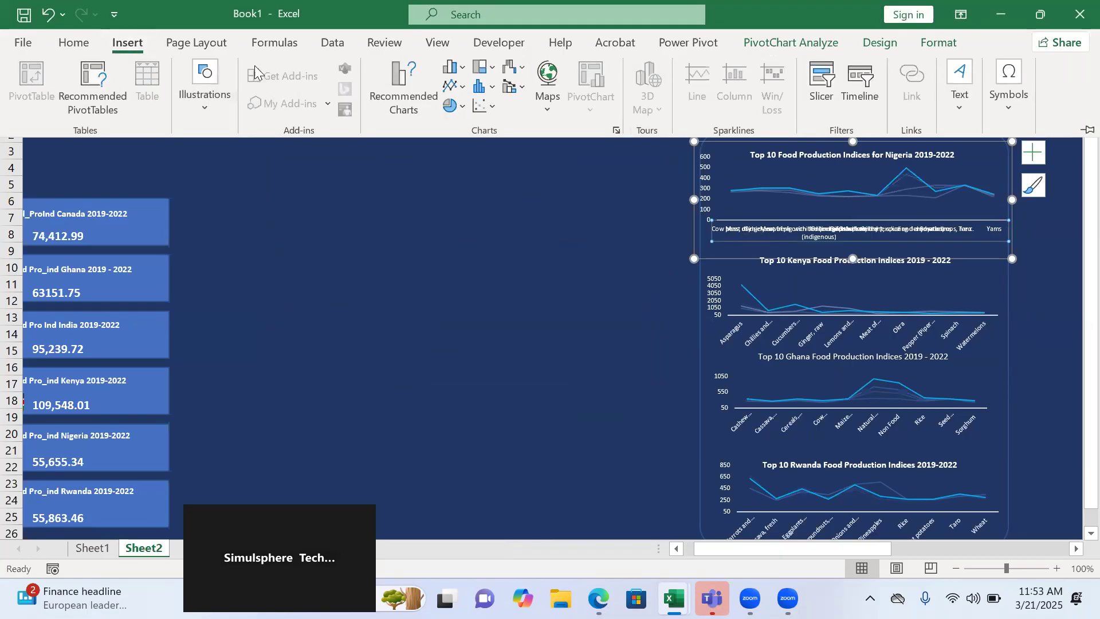
{"action": "left_click", "coordinate": [64, 47]}
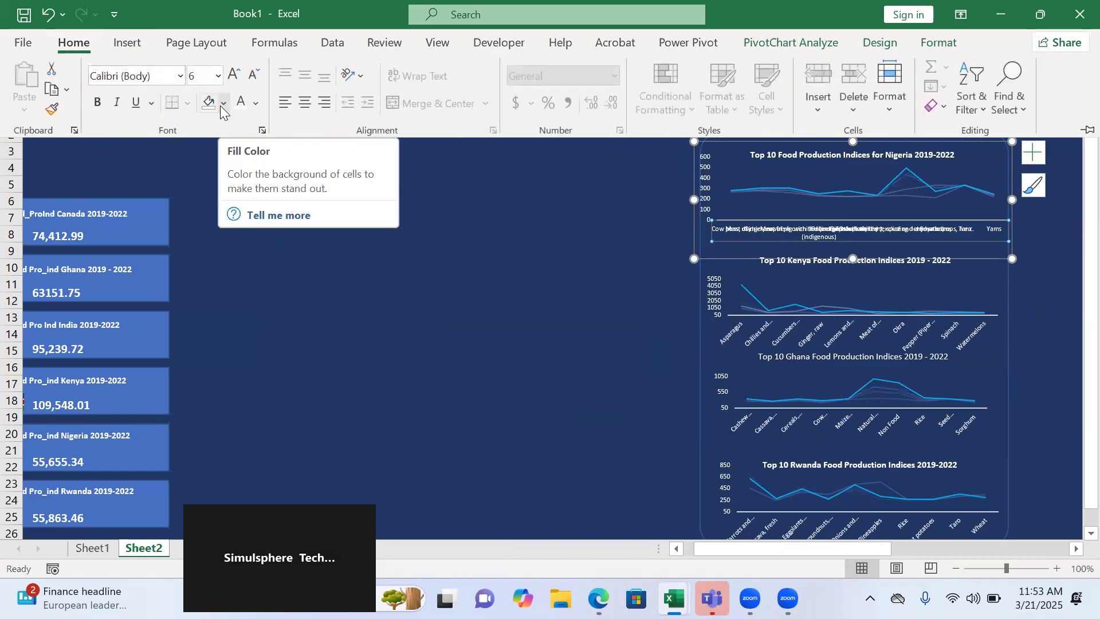
{"action": "left_click", "coordinate": [220, 76]}
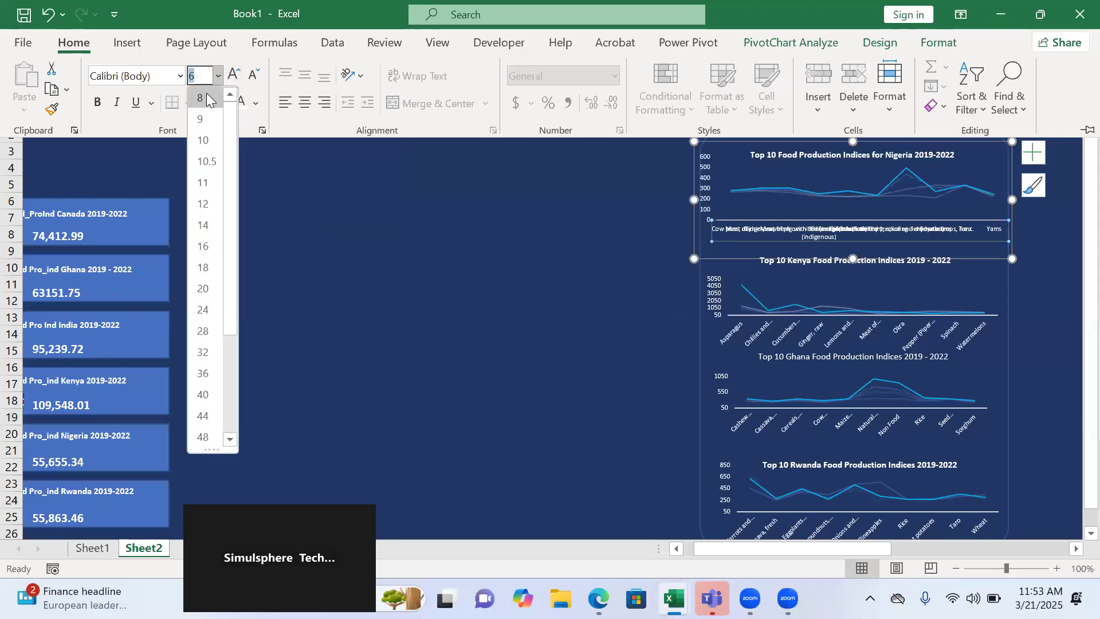
{"action": "type", "text": "4"}
{"action": "key", "text": "Return"}
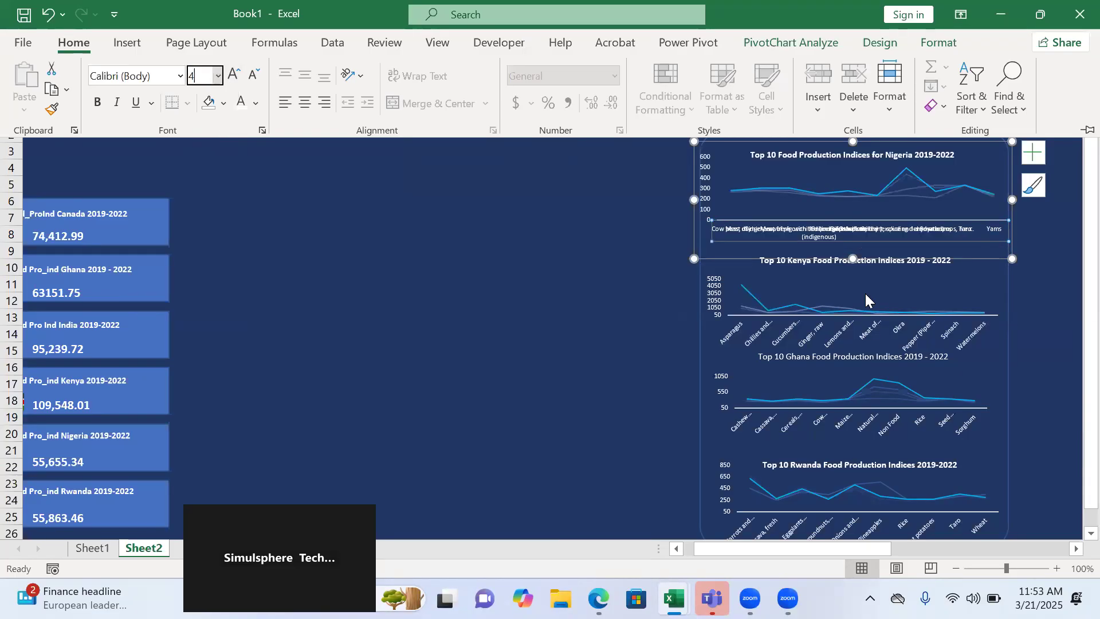
{"action": "left_click", "coordinate": [993, 254]}
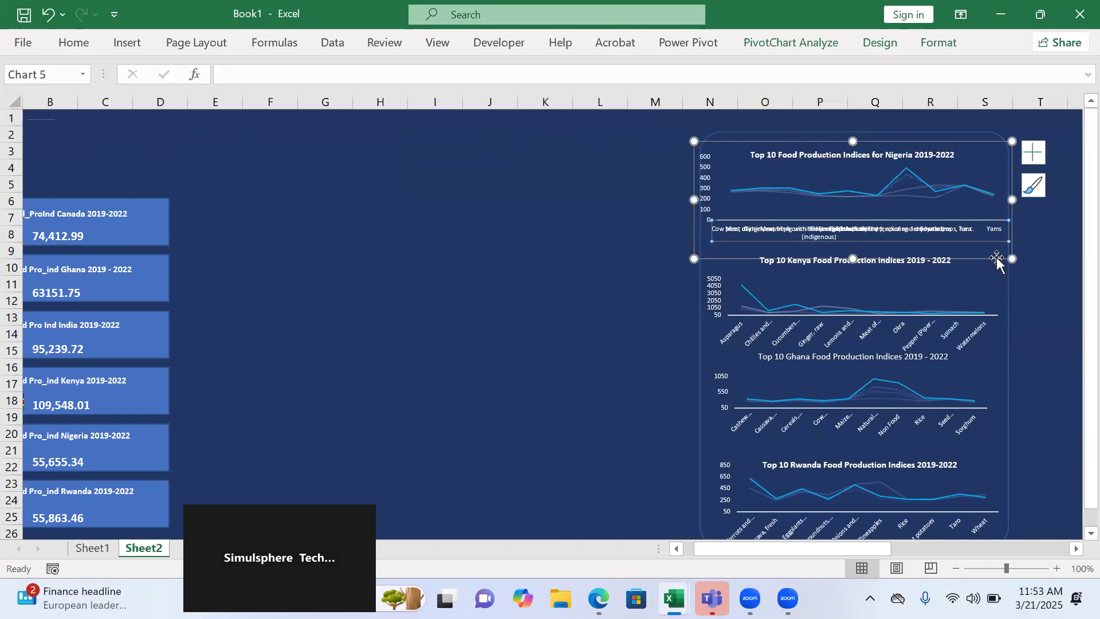
{"action": "left_click", "coordinate": [1061, 280]}
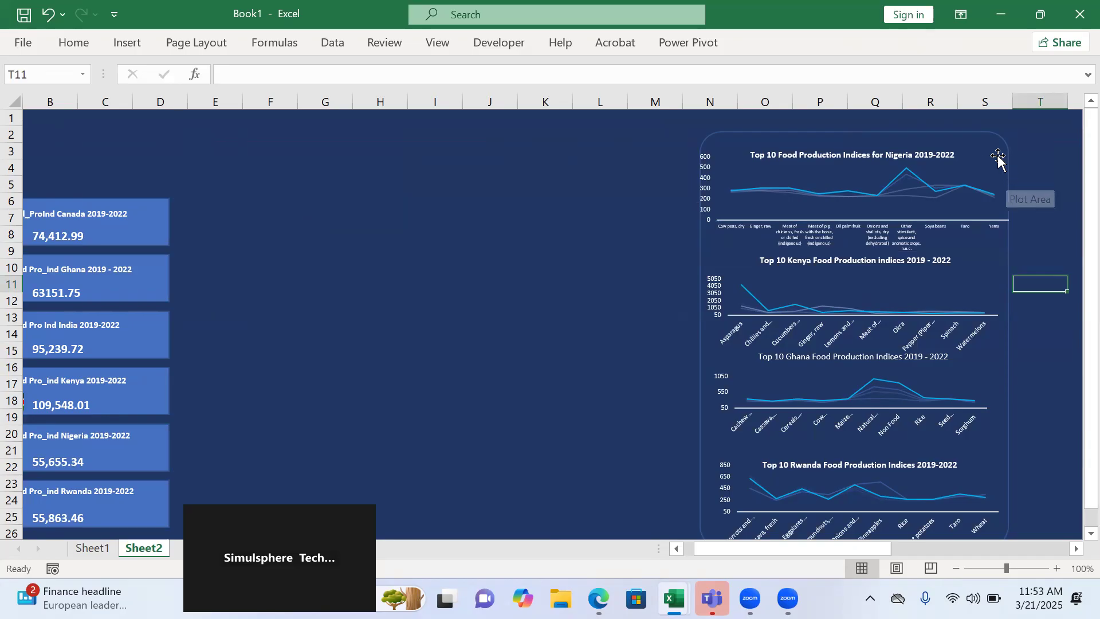
Shrink the Nigeria chart slightly so it fits inside the rounded panel.
{"action": "left_click", "coordinate": [975, 161]}
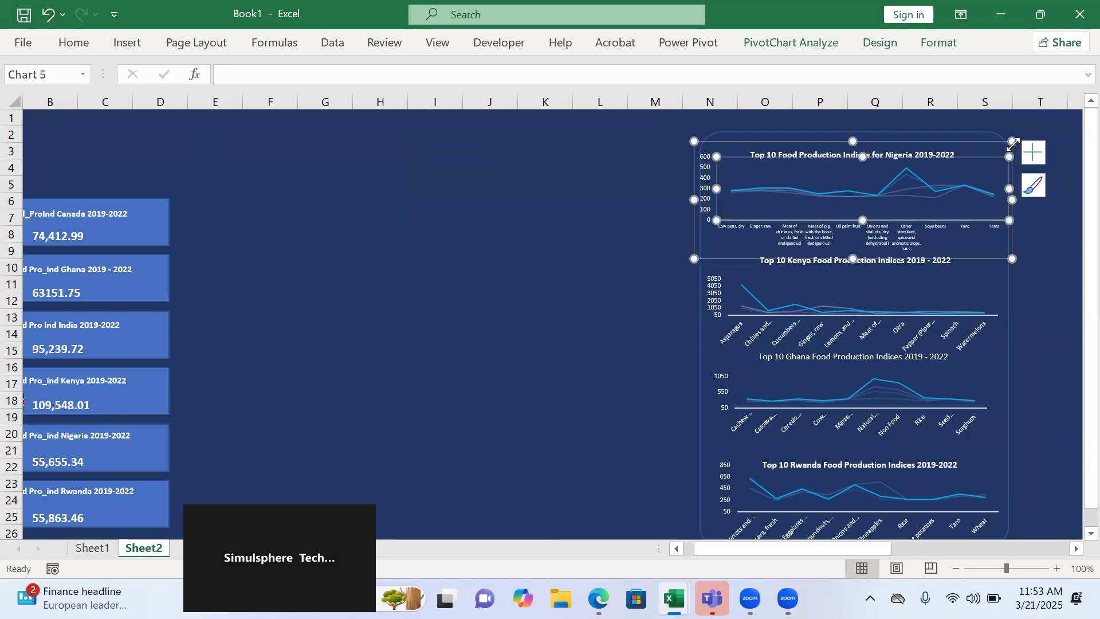
{"action": "left_click_drag", "start_coordinate": [1012, 141], "coordinate": [972, 159]}
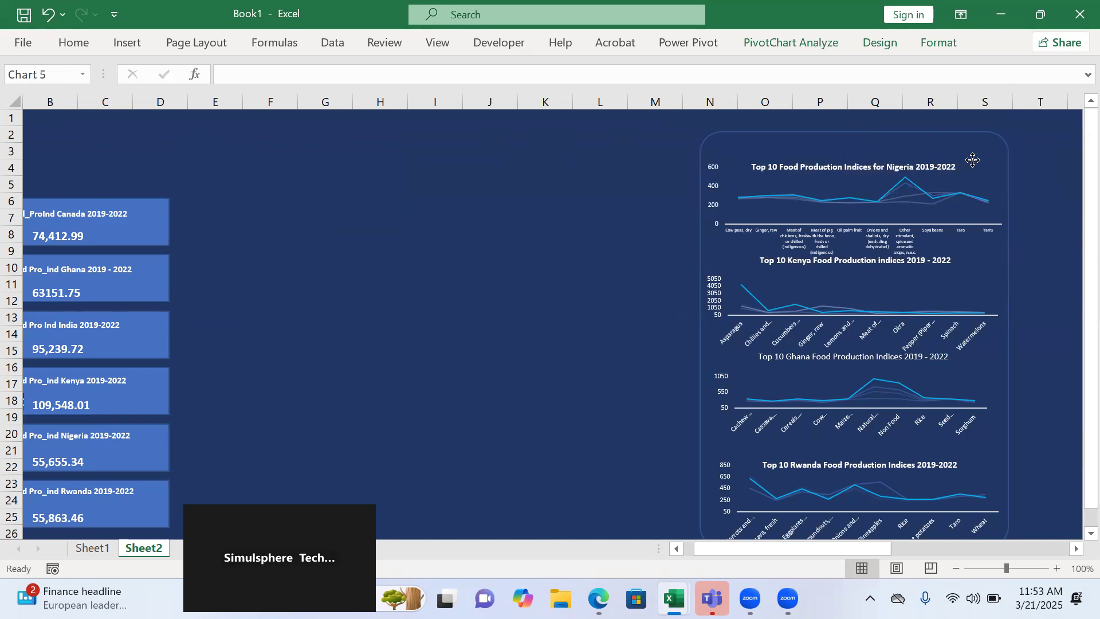
Fine-tune the Nigeria chart's vertical position between the rounded panel's upper edge and the Kenya chart.
{"action": "left_click_drag", "start_coordinate": [972, 160], "coordinate": [965, 168]}
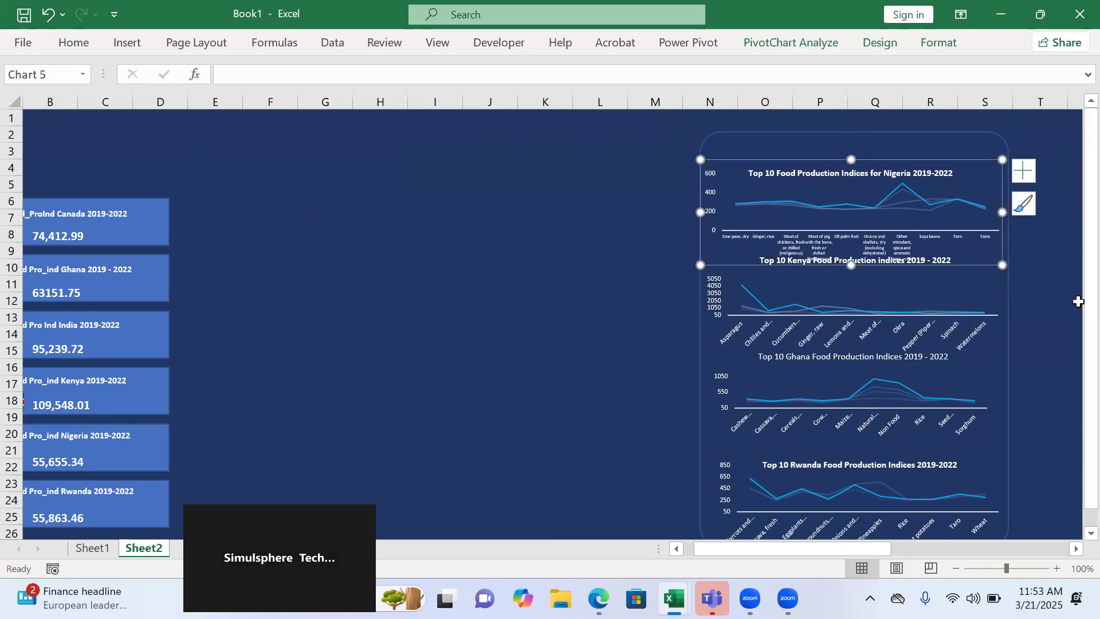
{"action": "left_click", "coordinate": [1077, 335]}
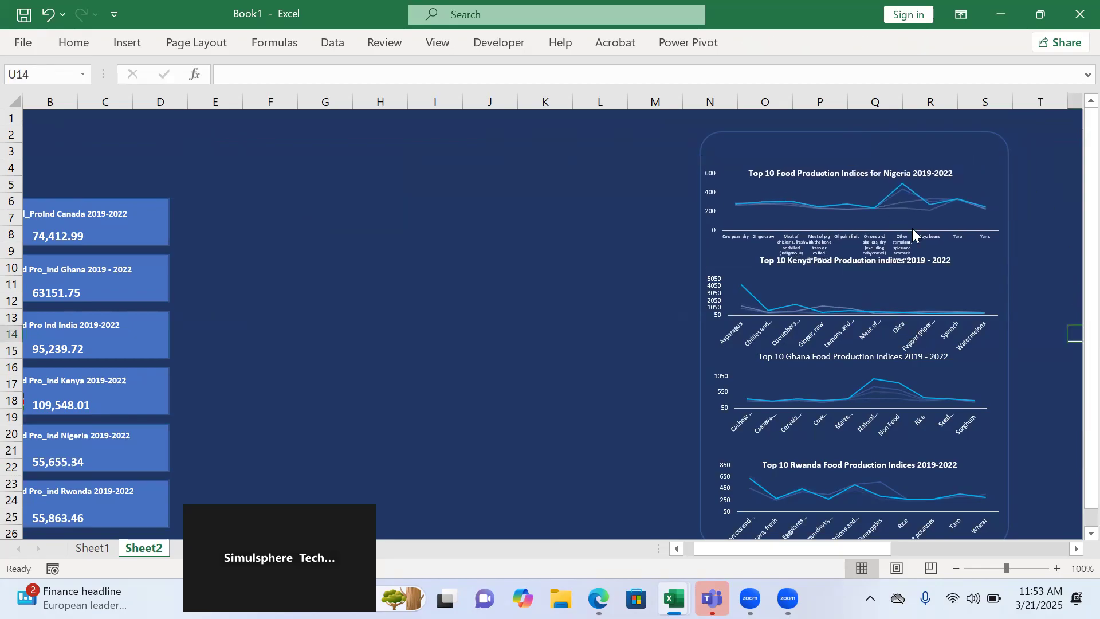
{"action": "left_click", "coordinate": [934, 280]}
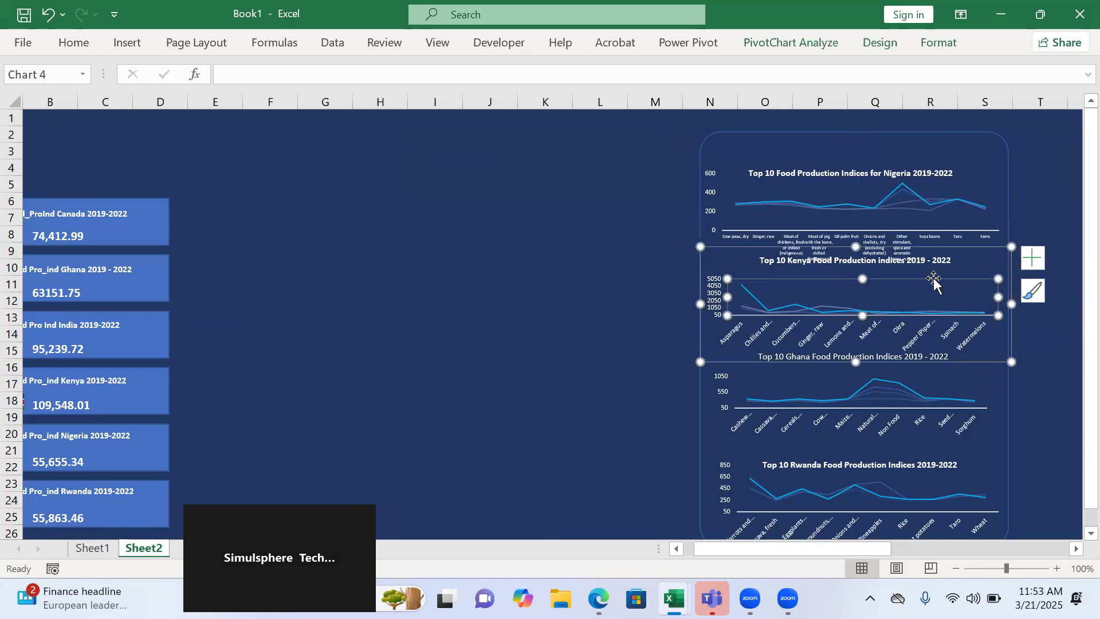
{"action": "left_click_drag", "start_coordinate": [968, 260], "coordinate": [968, 262]}
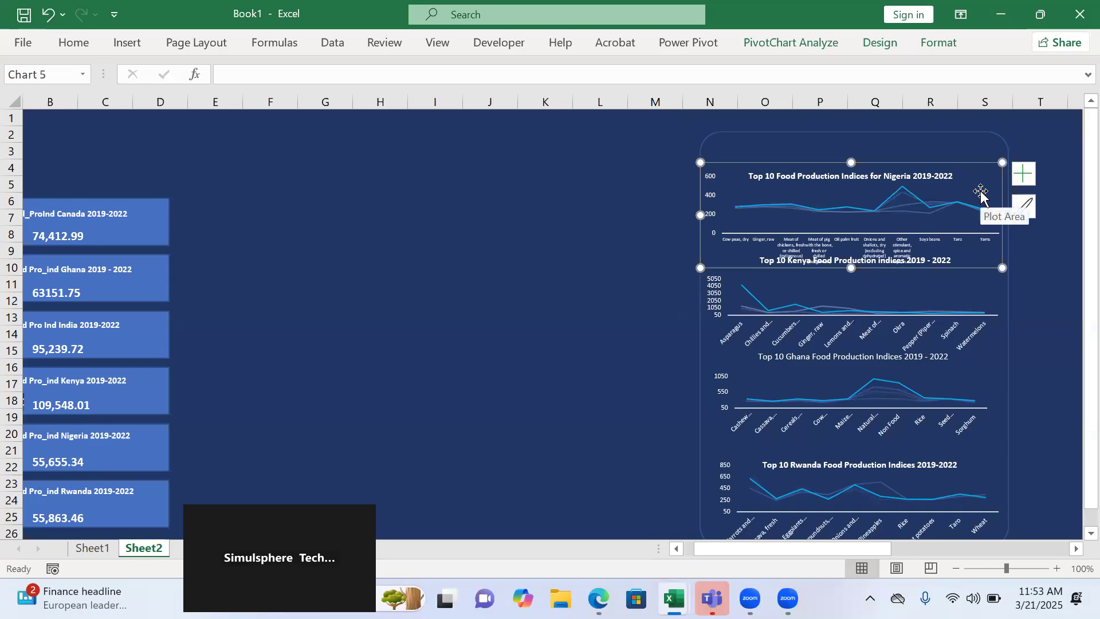
{"action": "left_click_drag", "start_coordinate": [980, 194], "coordinate": [980, 187]}
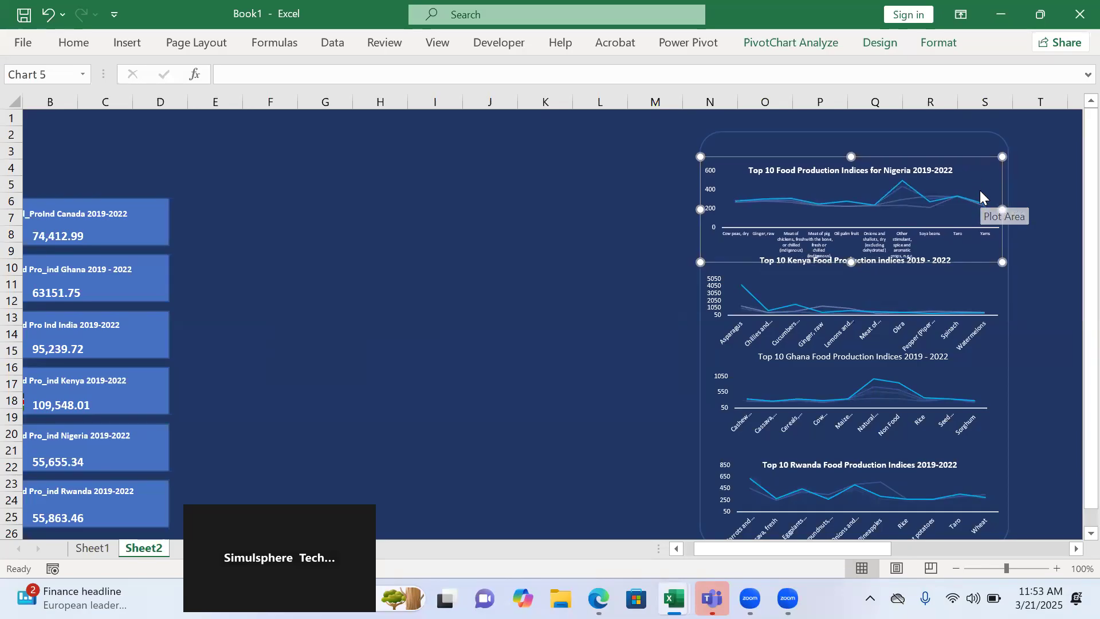
Nudge the Kenya chart slightly down so its title clears the Nigeria chart's axis labels.
{"action": "left_click", "coordinate": [966, 298]}
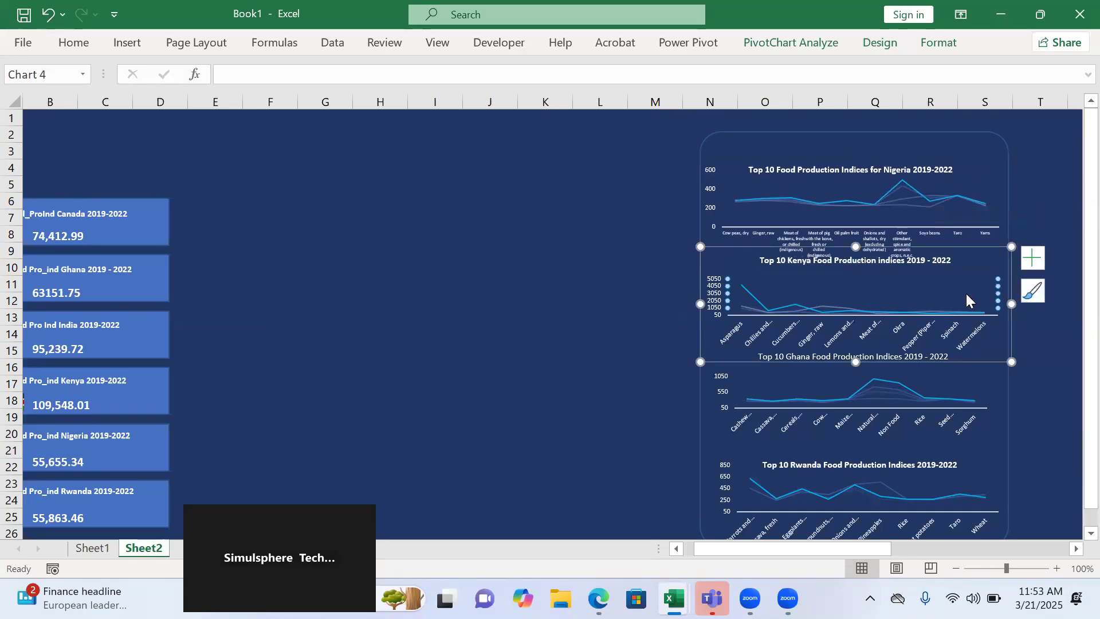
{"action": "left_click_drag", "start_coordinate": [716, 258], "coordinate": [715, 257]}
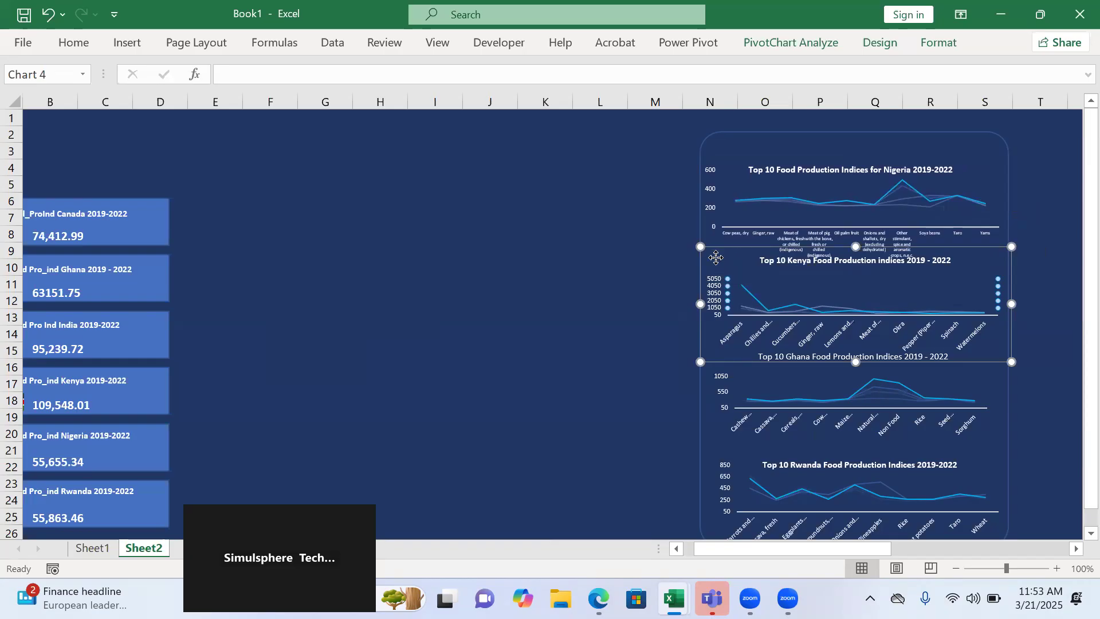
{"action": "left_click", "coordinate": [715, 258]}
{"action": "left_click", "coordinate": [703, 341]}
{"action": "left_click_drag", "start_coordinate": [703, 341], "coordinate": [706, 357]}
{"action": "left_click", "coordinate": [780, 148]}
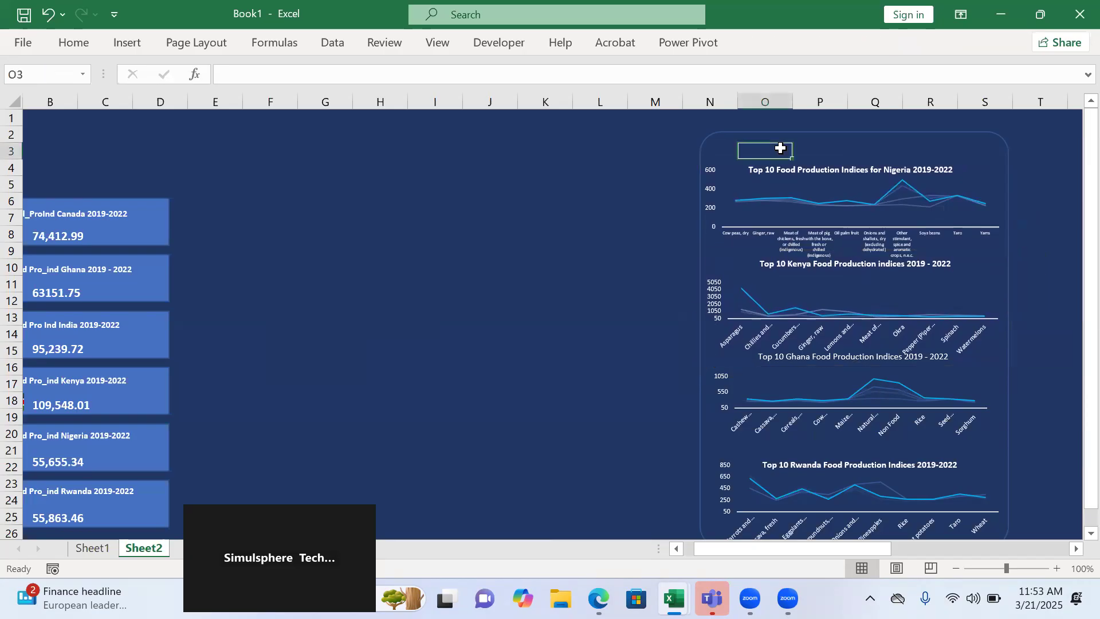
Insert a text box about 3.04" wide and 0.39" high above the Nigeria chart and remove its fill.
{"action": "left_click", "coordinate": [125, 48]}
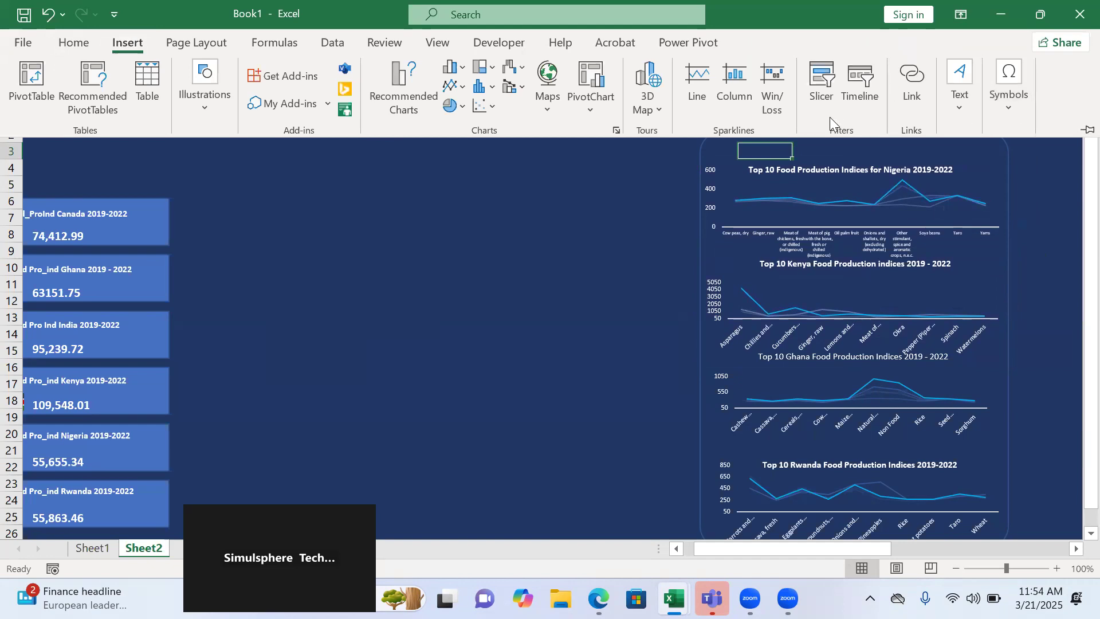
{"action": "left_click", "coordinate": [958, 117]}
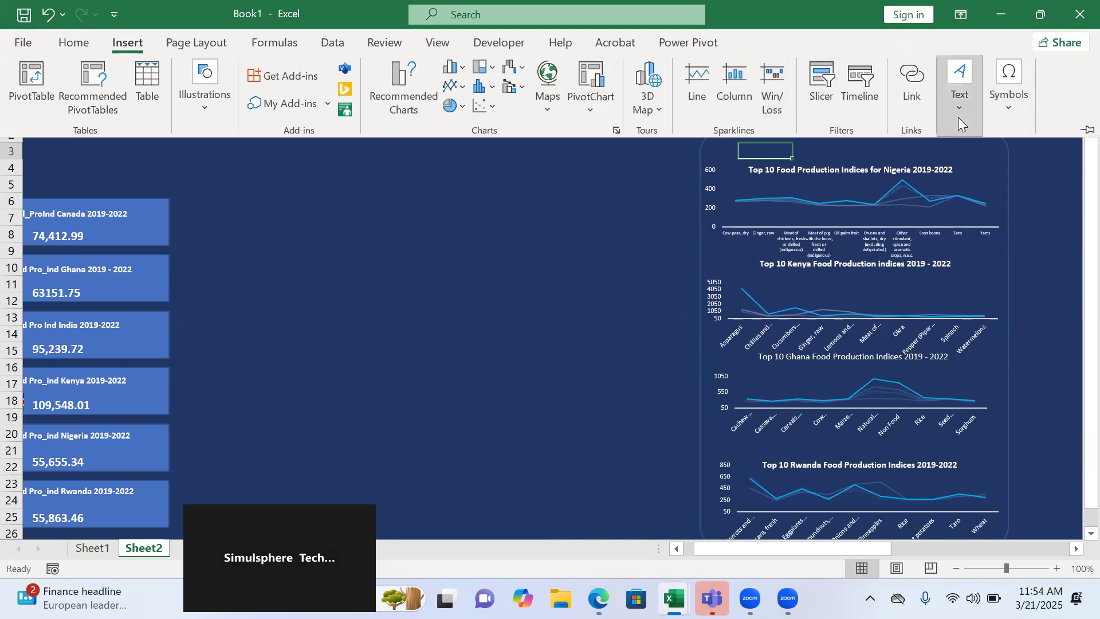
{"action": "left_click", "coordinate": [895, 184]}
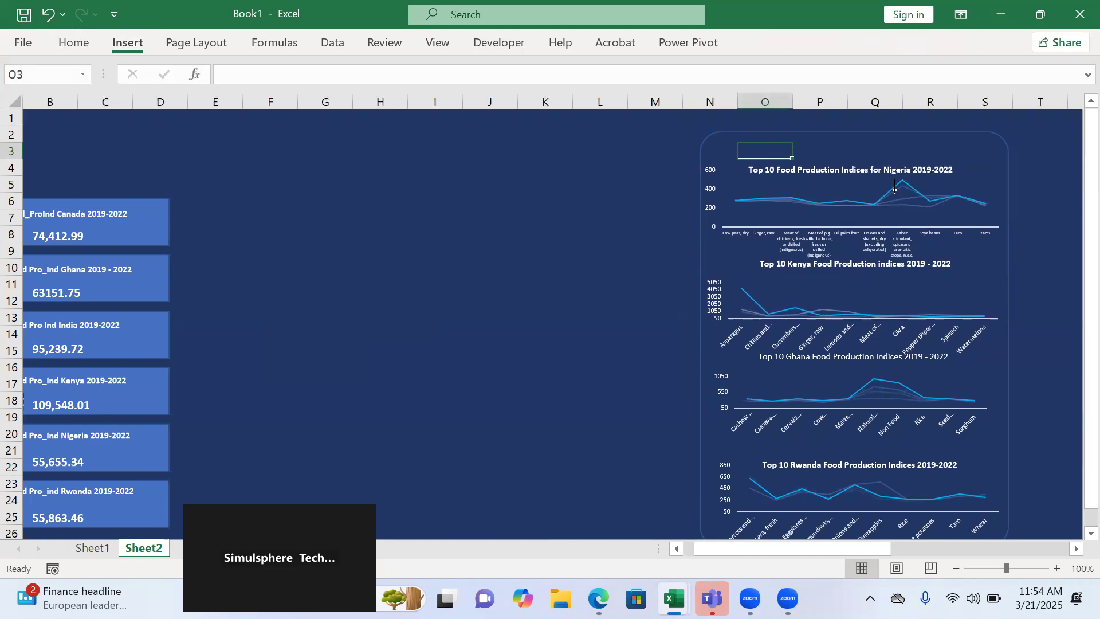
{"action": "left_click_drag", "start_coordinate": [727, 137], "coordinate": [977, 156]}
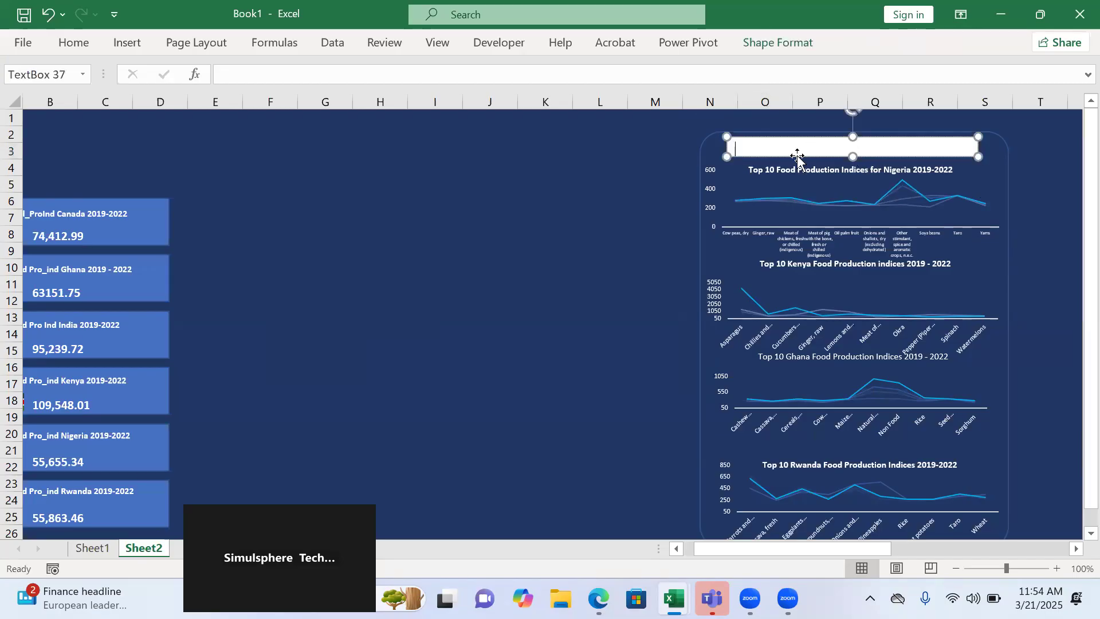
{"action": "left_click_drag", "start_coordinate": [853, 156], "coordinate": [853, 170]}
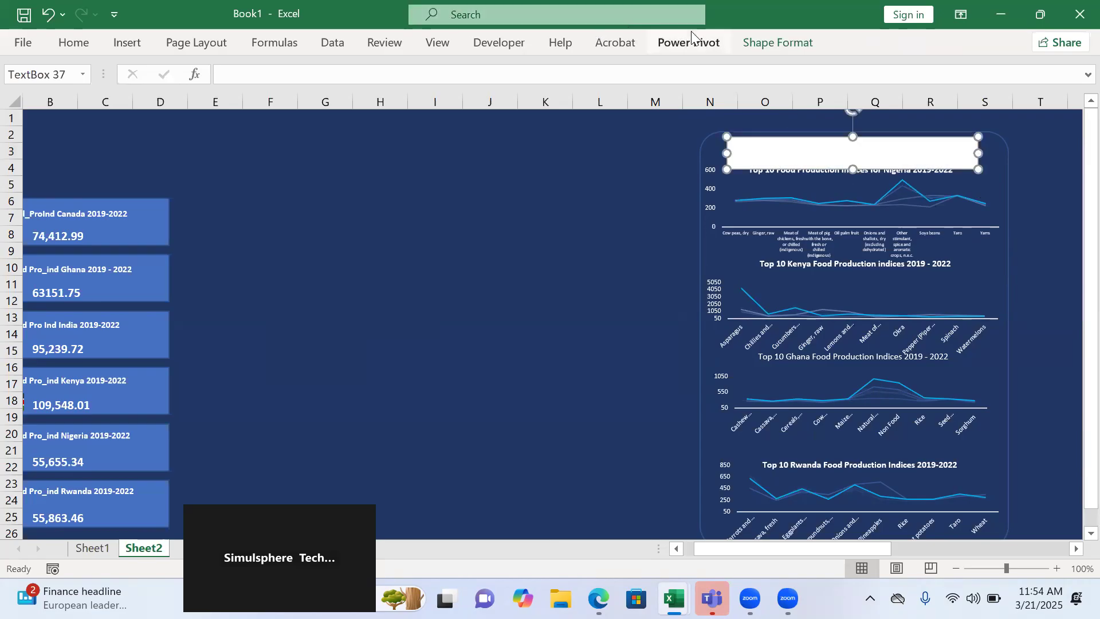
{"action": "left_click", "coordinate": [786, 37]}
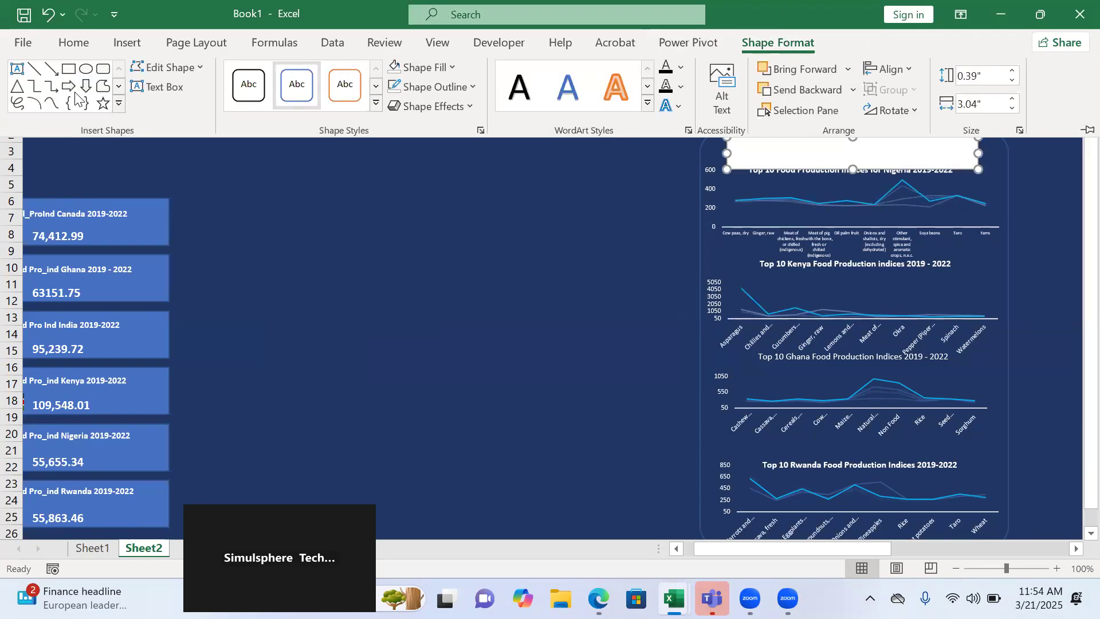
{"action": "left_click", "coordinate": [394, 67]}
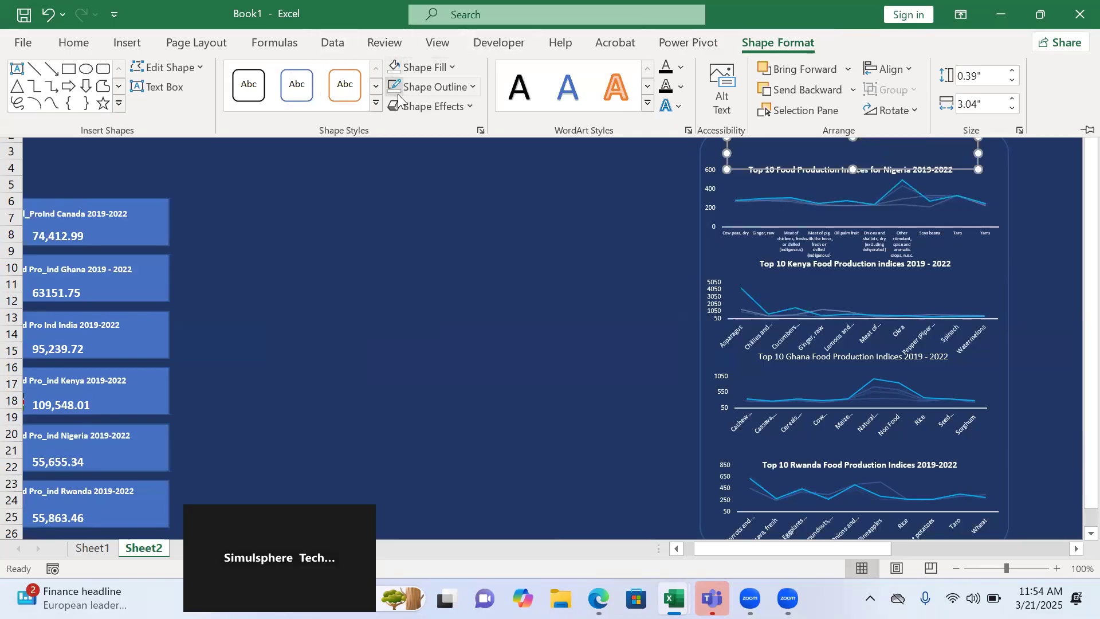
Enter "Africa Food Production Indices by Top 10 Product 2019 - 2022" as the panel heading in the text box.
{"action": "left_click", "coordinate": [752, 150]}
{"action": "left_click", "coordinate": [753, 151]}
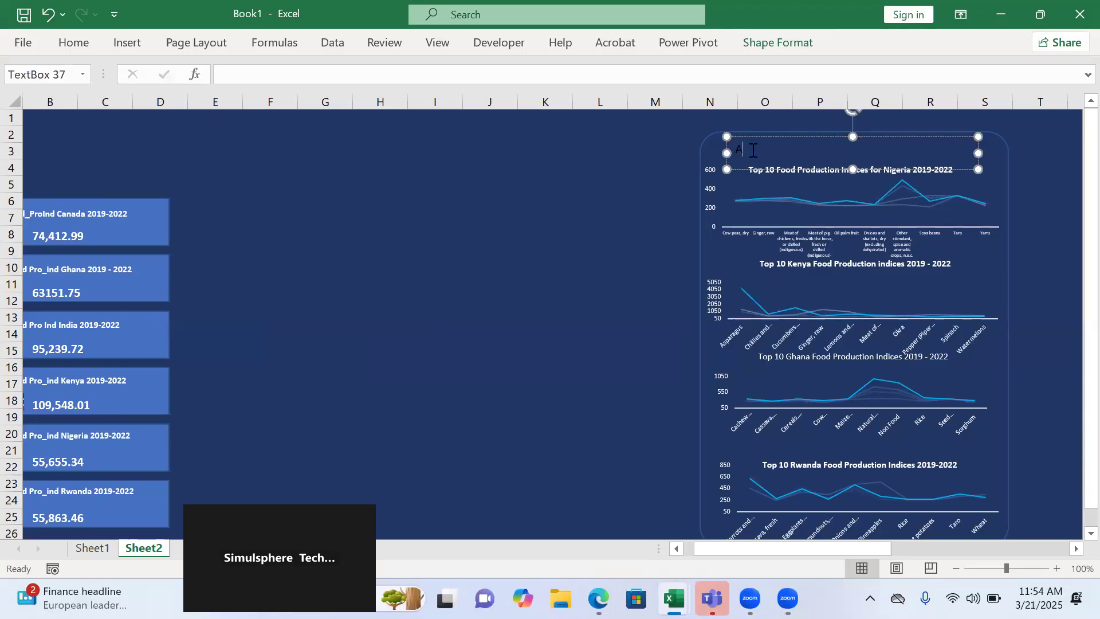
{"action": "type", "text": "Africa Food P"}
{"action": "type", "text": "rod"}
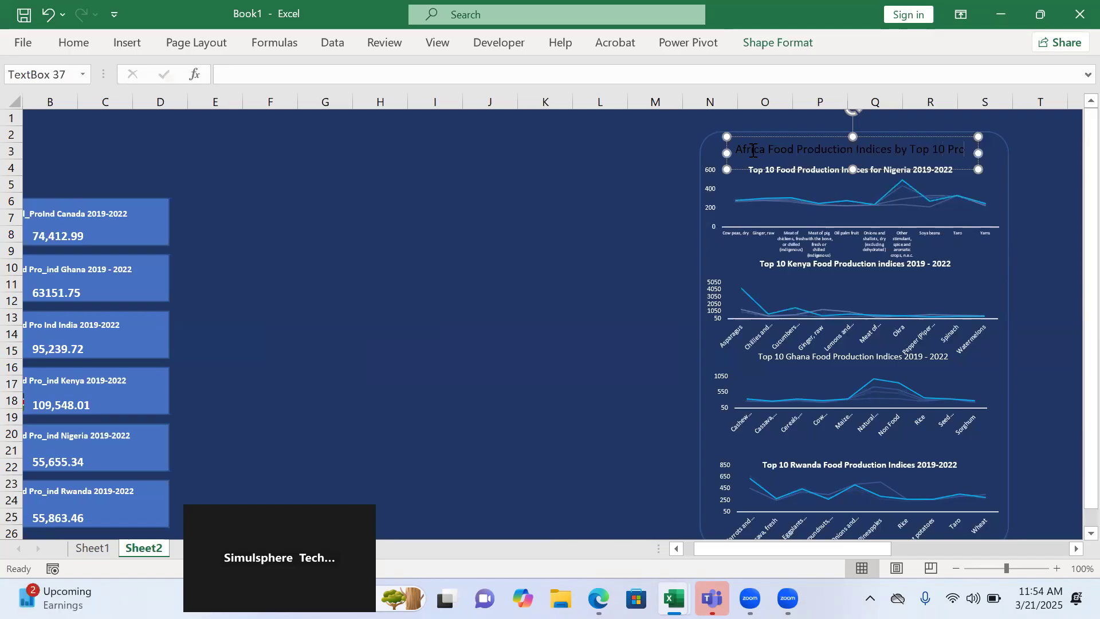
{"action": "type", "text": "uct 1"}
{"action": "type", "text": "019 - 2022"}
{"action": "left_click", "coordinate": [886, 137]}
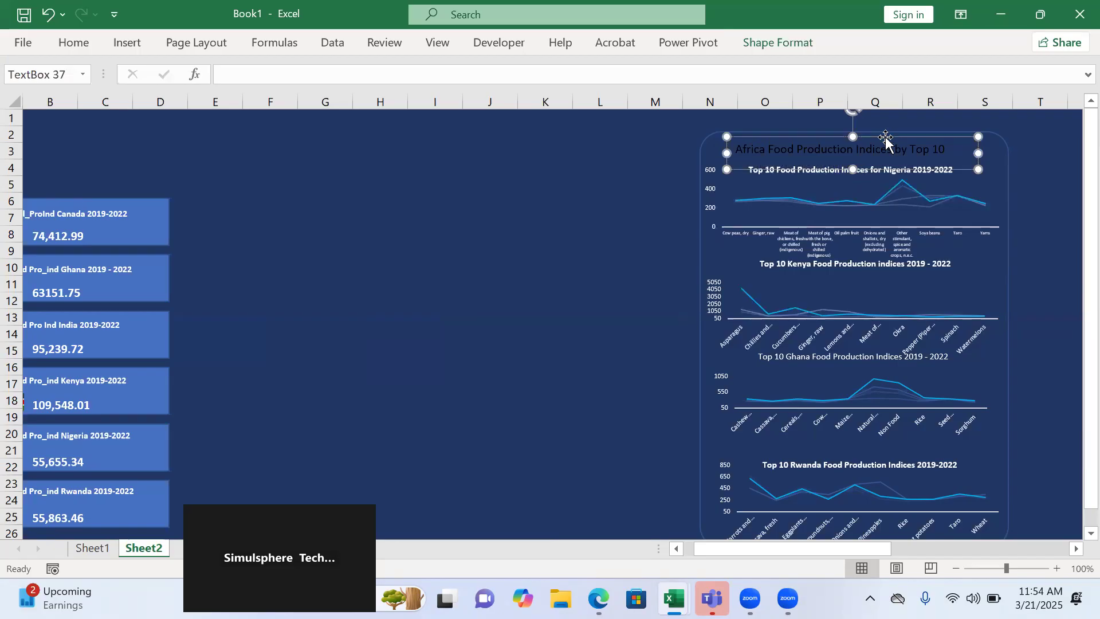
Format the panel heading as bold white text at font size 9.
{"action": "left_click", "coordinate": [77, 40]}
{"action": "left_click", "coordinate": [217, 77]}
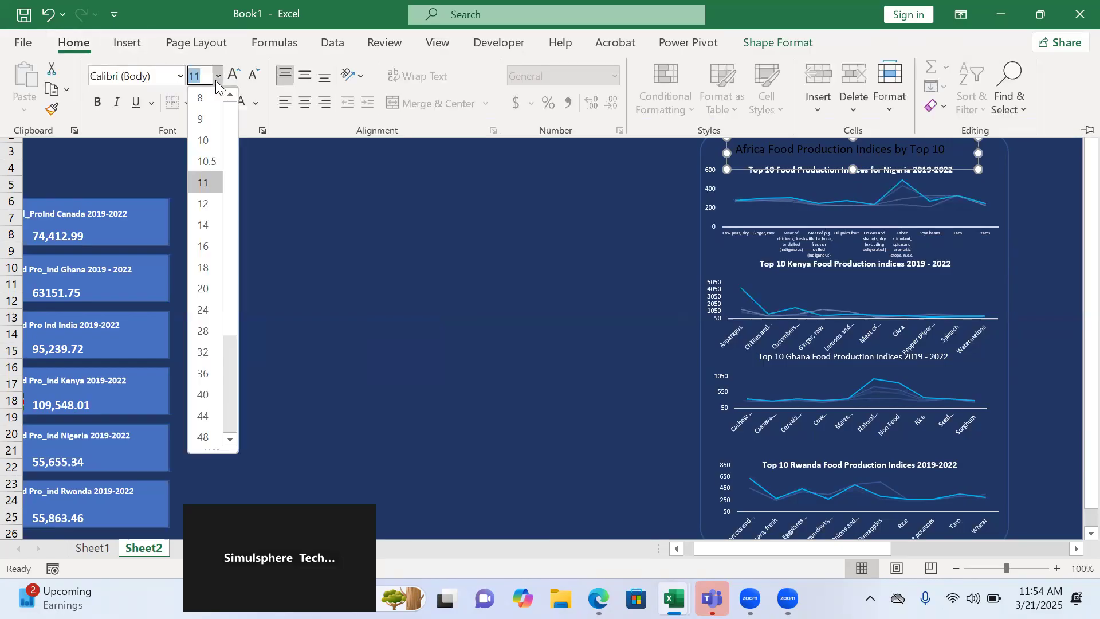
{"action": "left_click", "coordinate": [197, 96]}
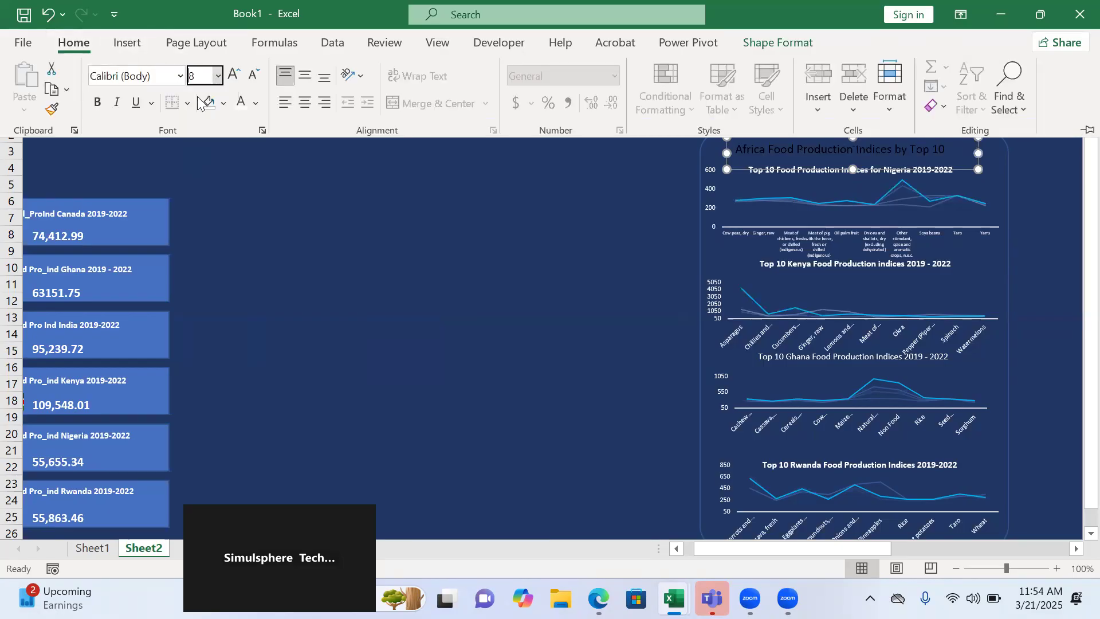
{"action": "left_click", "coordinate": [98, 103]}
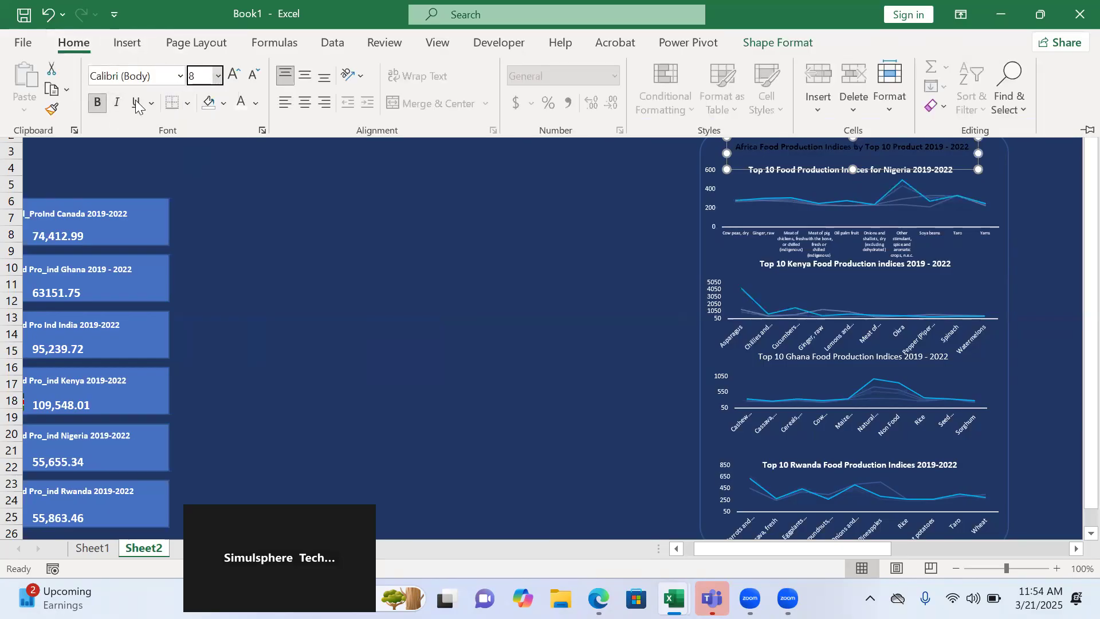
{"action": "left_click", "coordinate": [217, 77]}
{"action": "left_click", "coordinate": [205, 117]}
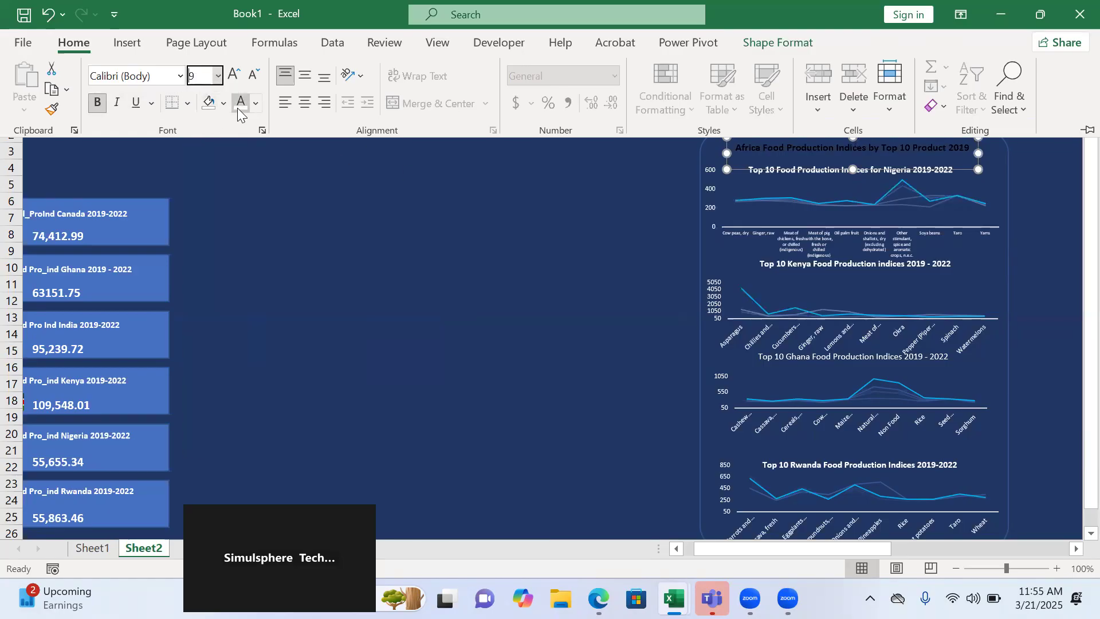
{"action": "left_click", "coordinate": [1066, 226]}
{"action": "left_click", "coordinate": [1066, 229]}
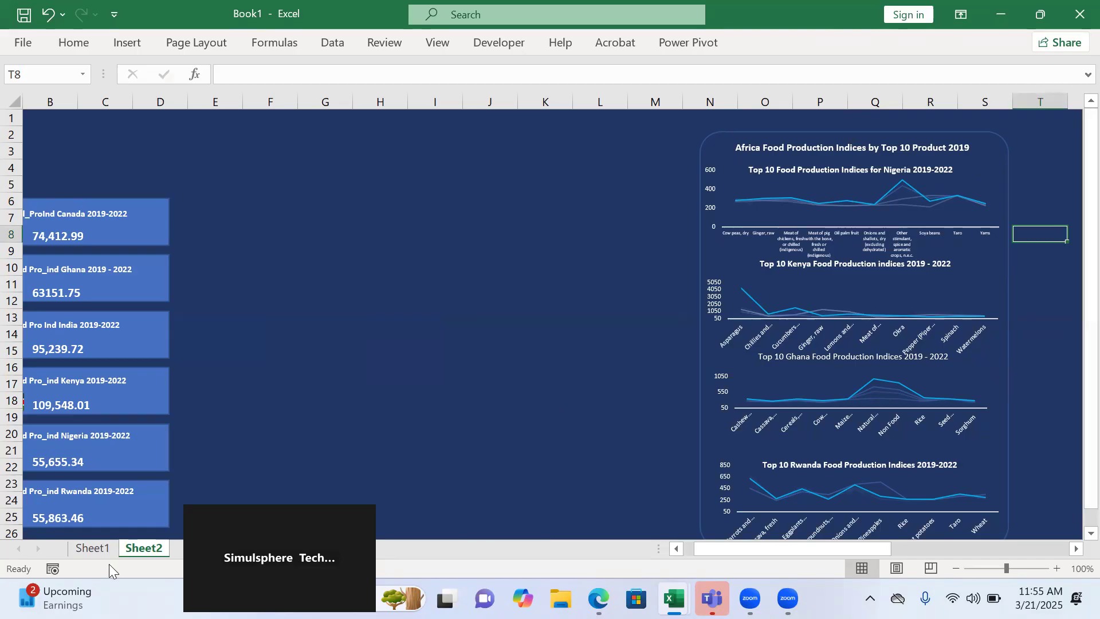
Check the layout of the finished reference dashboard in the PRODUCT INDICES DASHBORD REPORT workbook.
{"action": "left_click", "coordinate": [92, 548]}
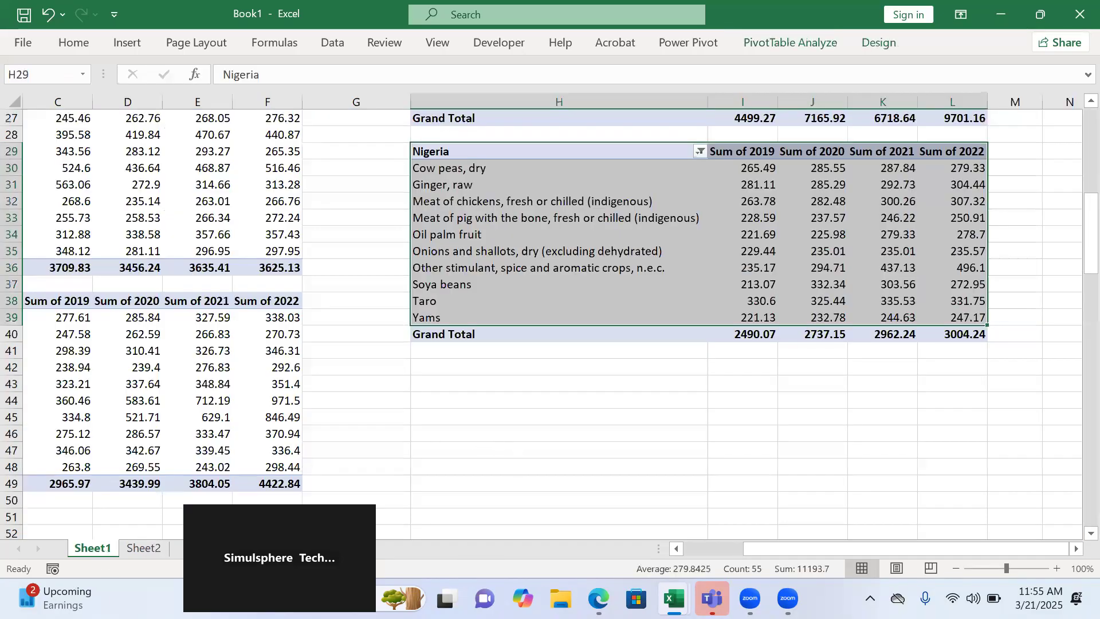
{"action": "mouse_move", "coordinate": [674, 598]}
{"action": "key", "text": "alt+Tab"}
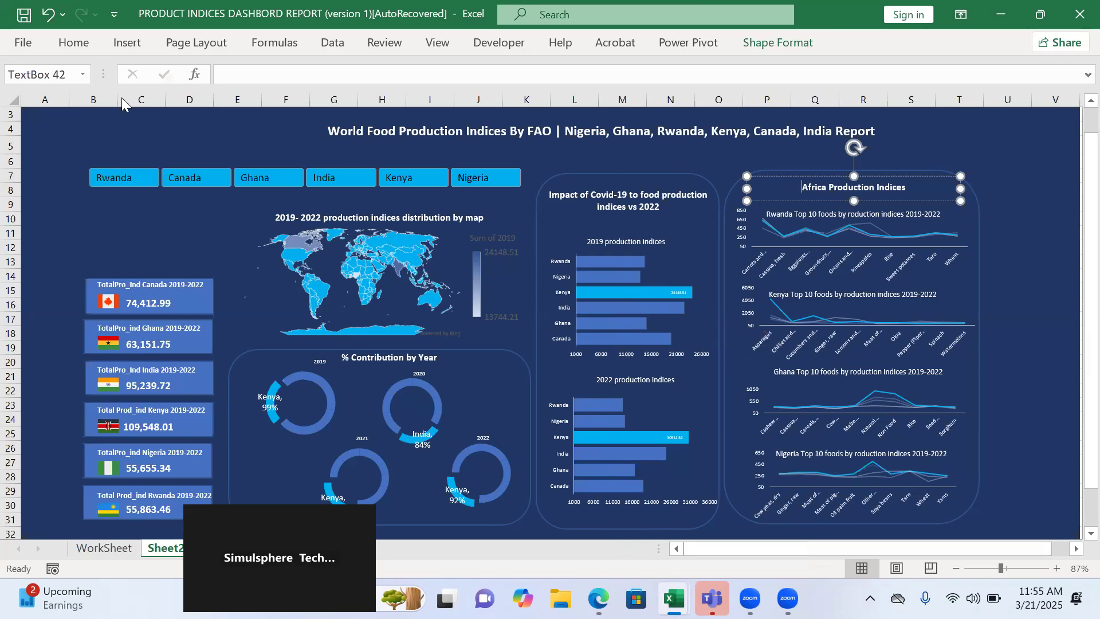
{"action": "key", "text": "alt+Tab"}
Draw a tall rounded rectangle, about 5.14" high and 2.6" wide, beside the line chart panel on Sheet2, aligning their upper edges.
{"action": "left_click", "coordinate": [119, 48]}
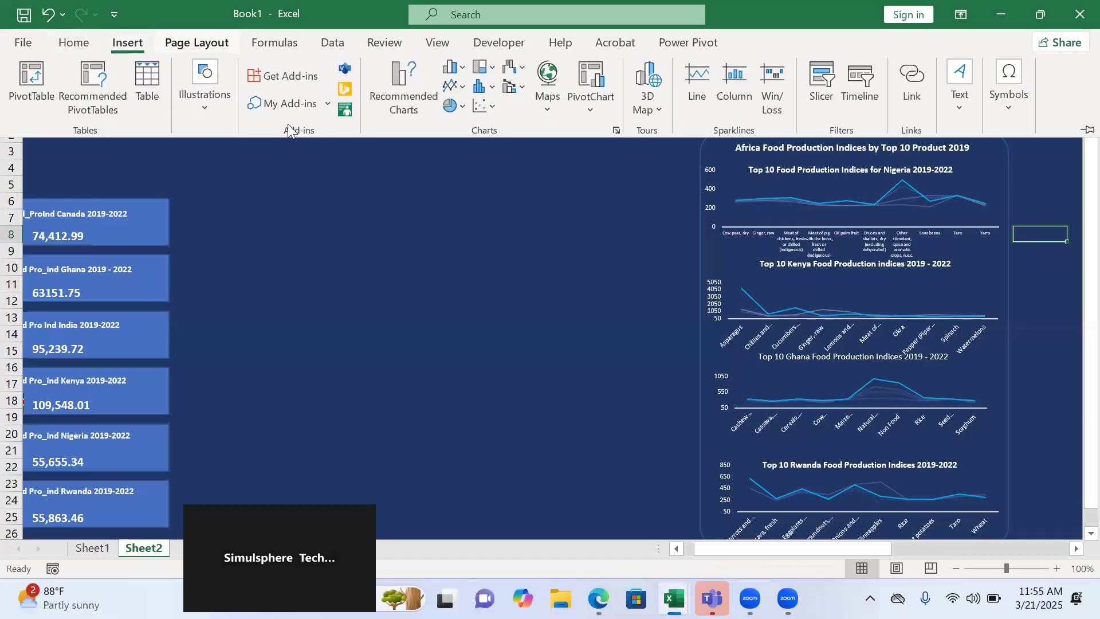
{"action": "left_click", "coordinate": [204, 112]}
{"action": "left_click", "coordinate": [240, 180]}
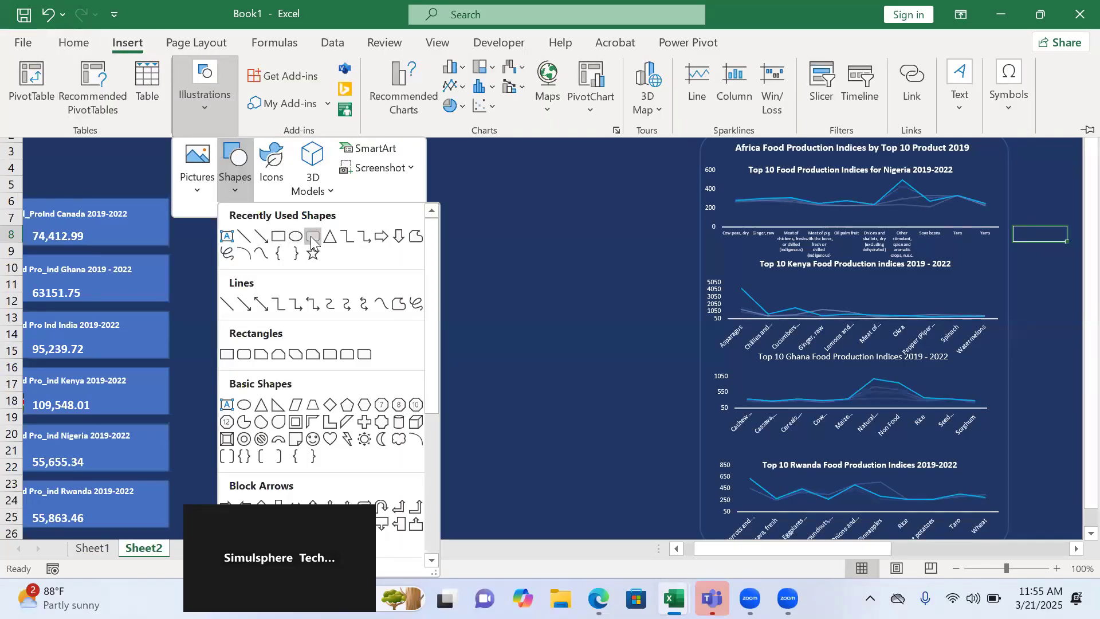
{"action": "left_click", "coordinate": [312, 241]}
{"action": "left_click_drag", "start_coordinate": [479, 143], "coordinate": [693, 472]}
{"action": "left_click_drag", "start_coordinate": [1074, 417], "coordinate": [1069, 344]}
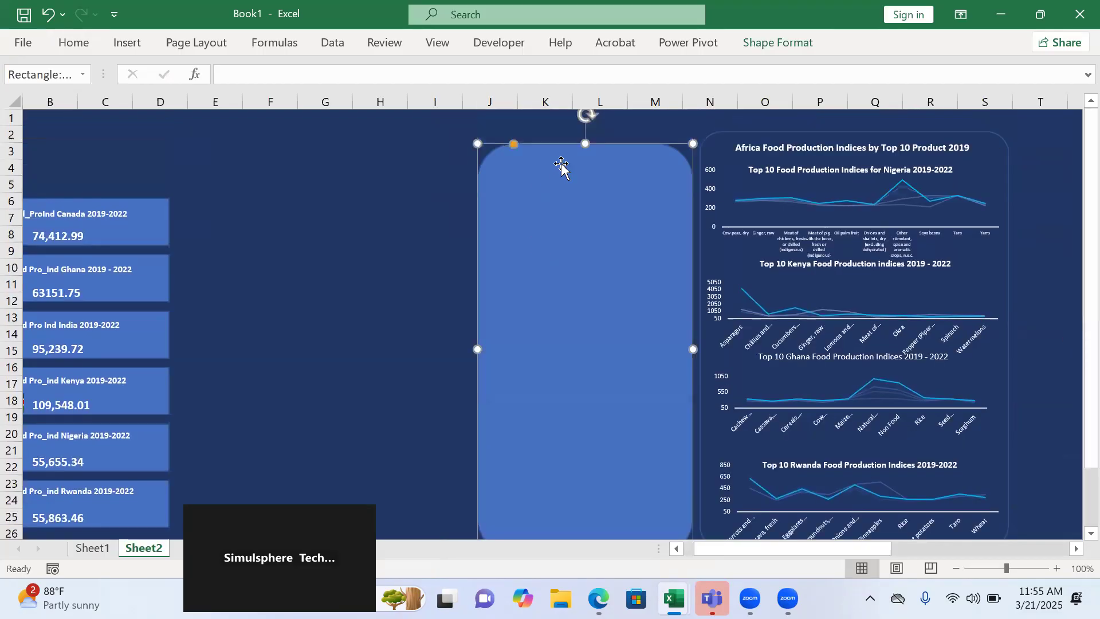
{"action": "left_click_drag", "start_coordinate": [585, 143], "coordinate": [584, 130]}
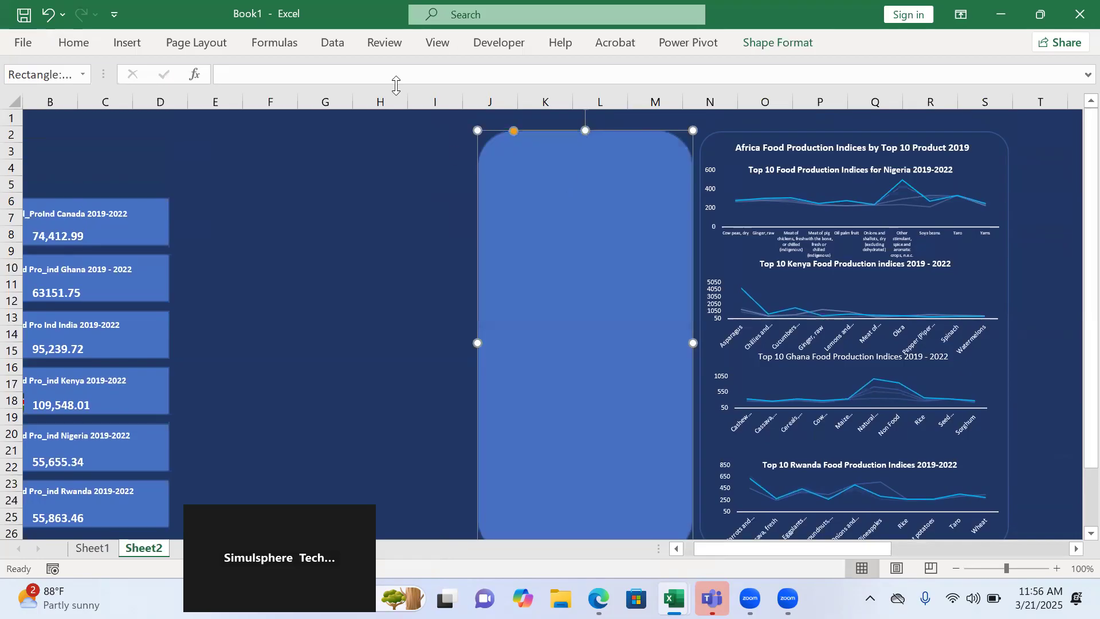
Remove the fill from the new rounded rectangle, keeping only its outline.
{"action": "left_click", "coordinate": [767, 47]}
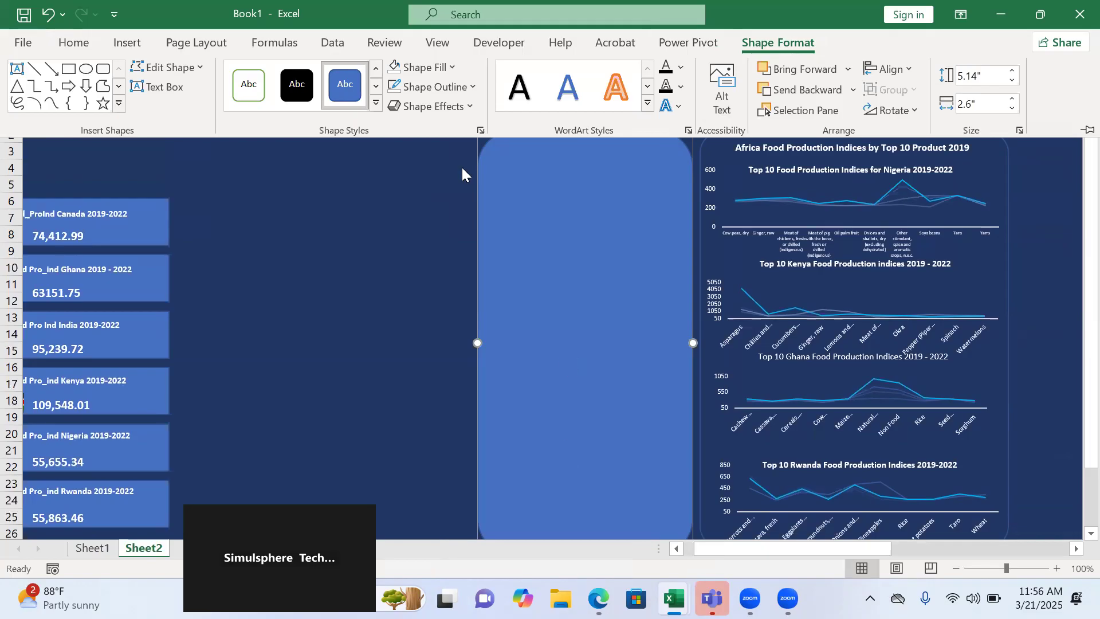
{"action": "left_click", "coordinate": [450, 69]}
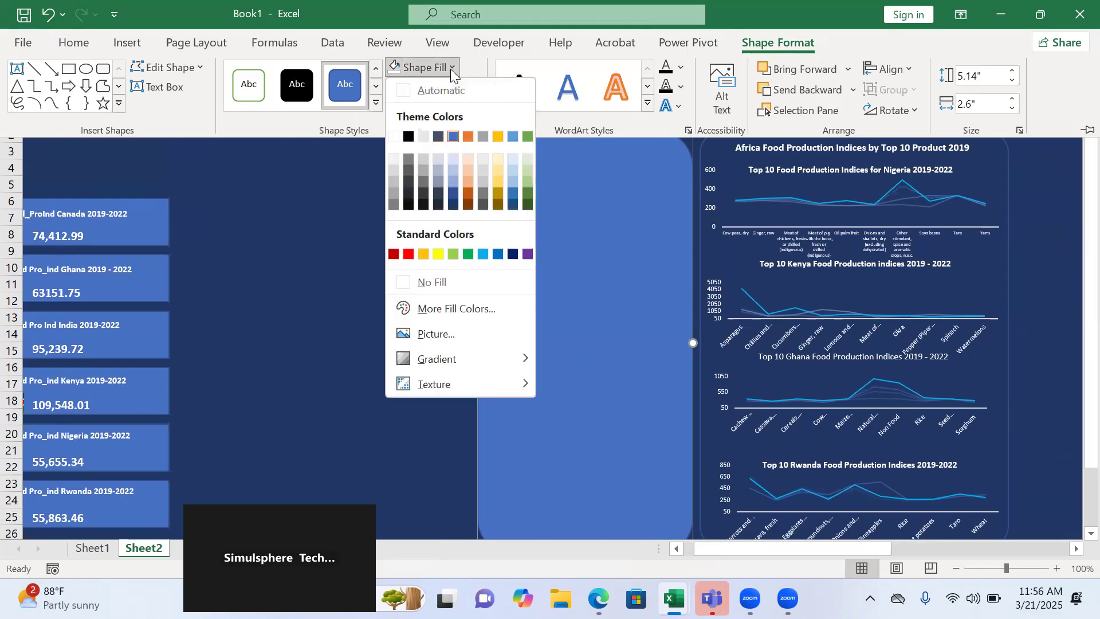
{"action": "left_click", "coordinate": [401, 279]}
{"action": "left_click", "coordinate": [560, 271]}
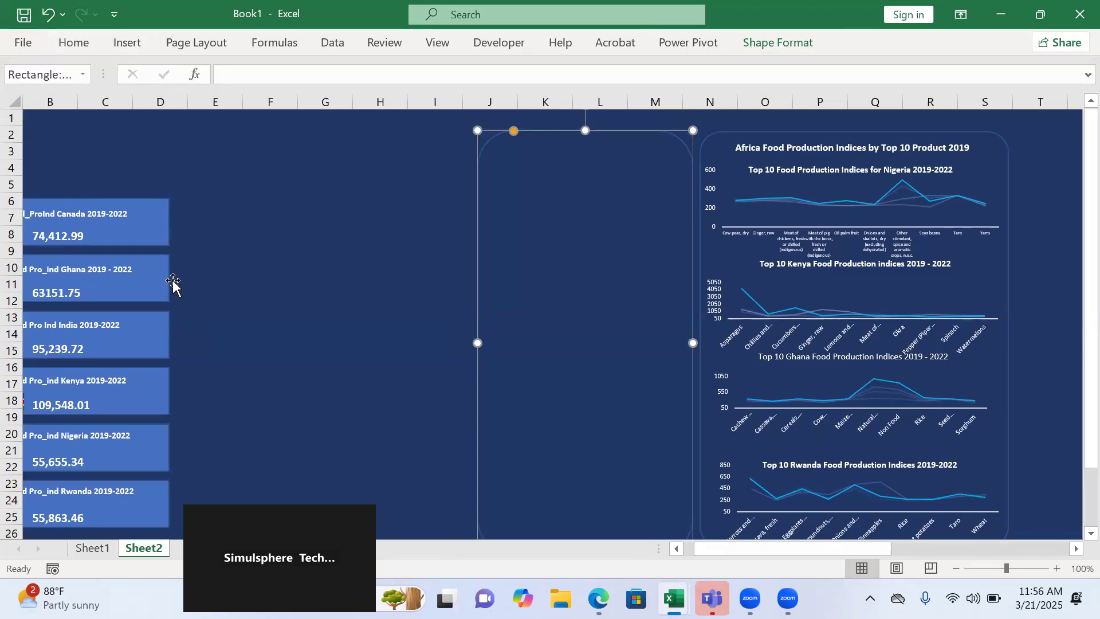
Copy the country labels and Sum of 2019 values from the first pivot table on Sheet1 and paste them at B53.
{"action": "left_click", "coordinate": [91, 547]}
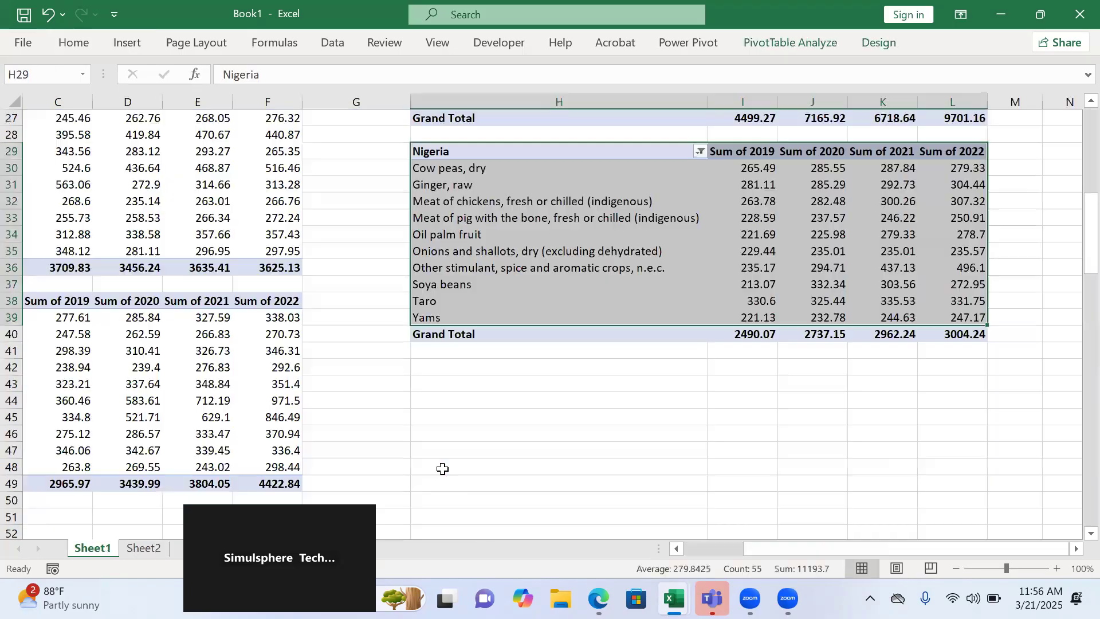
{"action": "scroll", "coordinate": [846, 551], "scroll_direction": "left", "scroll_amount": 1}
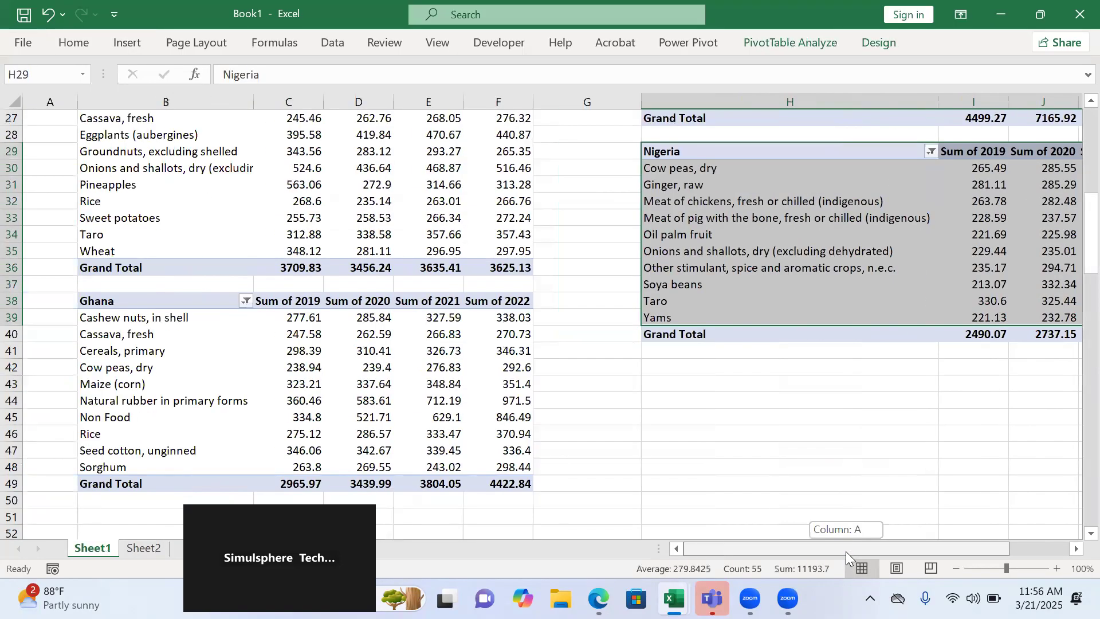
{"action": "left_click_drag", "start_coordinate": [1073, 227], "coordinate": [1072, 182]}
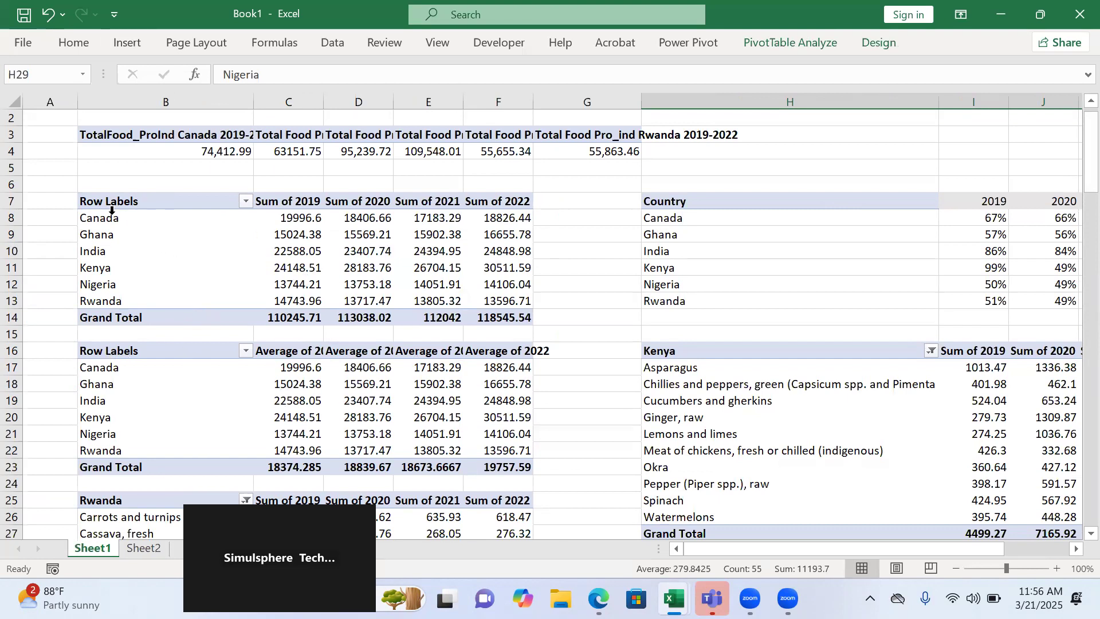
{"action": "left_click_drag", "start_coordinate": [108, 205], "coordinate": [292, 303]}
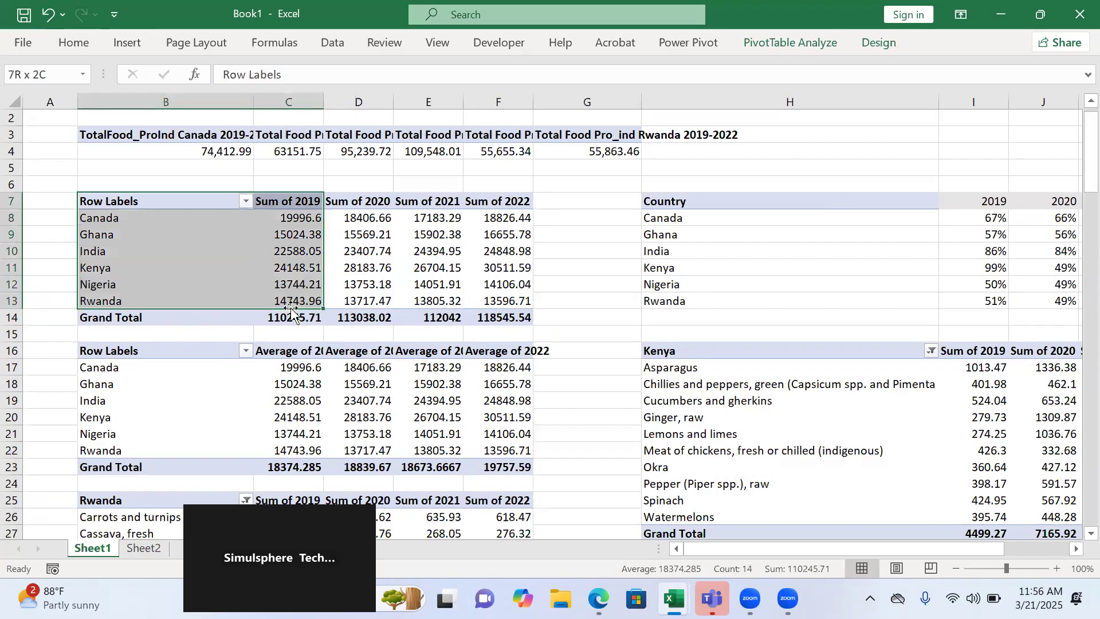
{"action": "key", "text": "ctrl+c"}
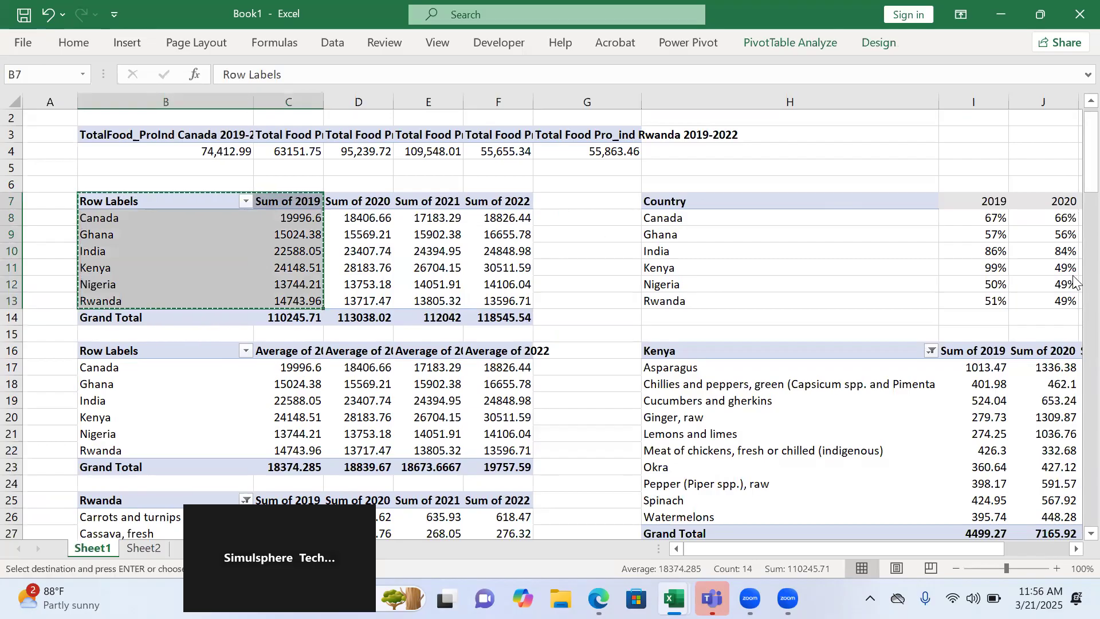
{"action": "left_click_drag", "start_coordinate": [1078, 163], "coordinate": [663, 314]}
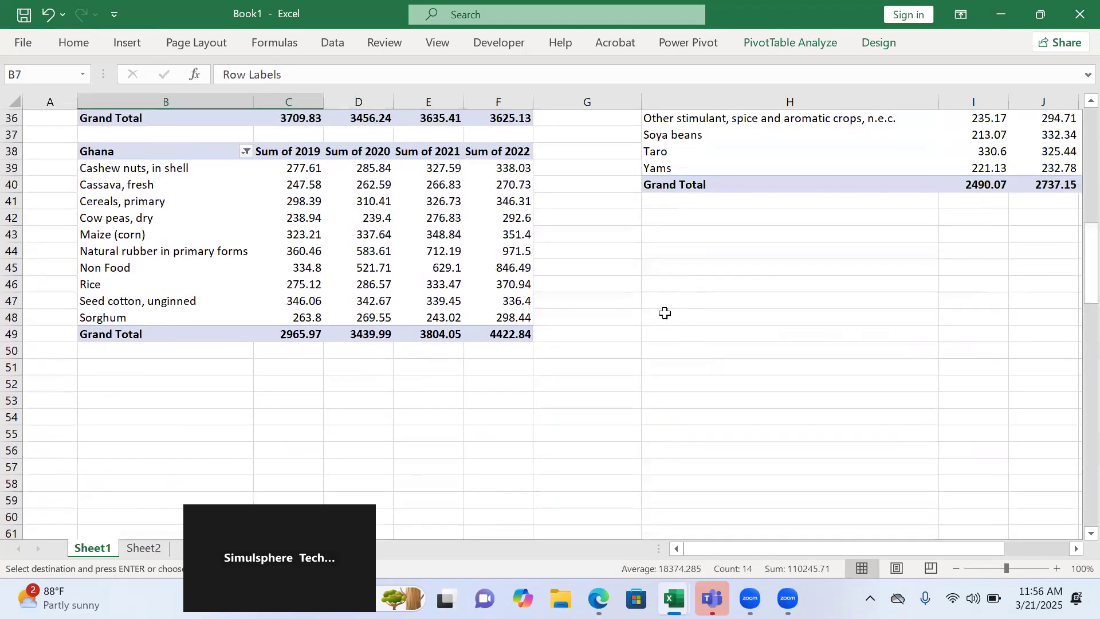
{"action": "left_click", "coordinate": [135, 405]}
{"action": "key", "text": "ctrl+v"}
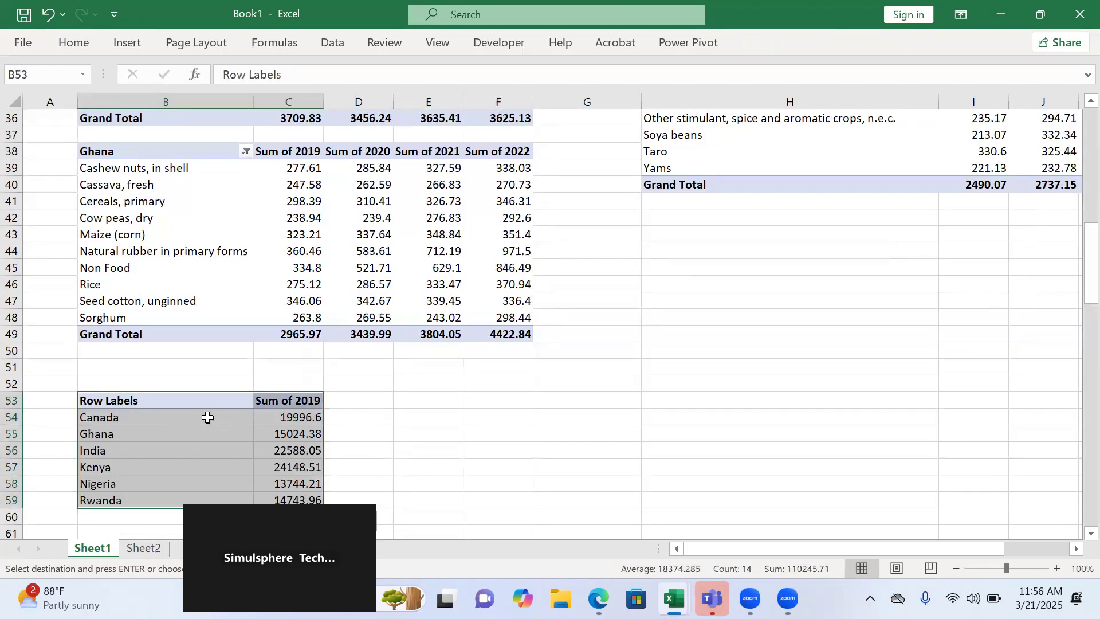
Insert a 2-D clustered bar chart from the pasted country table for 2019.
{"action": "left_click", "coordinate": [115, 42]}
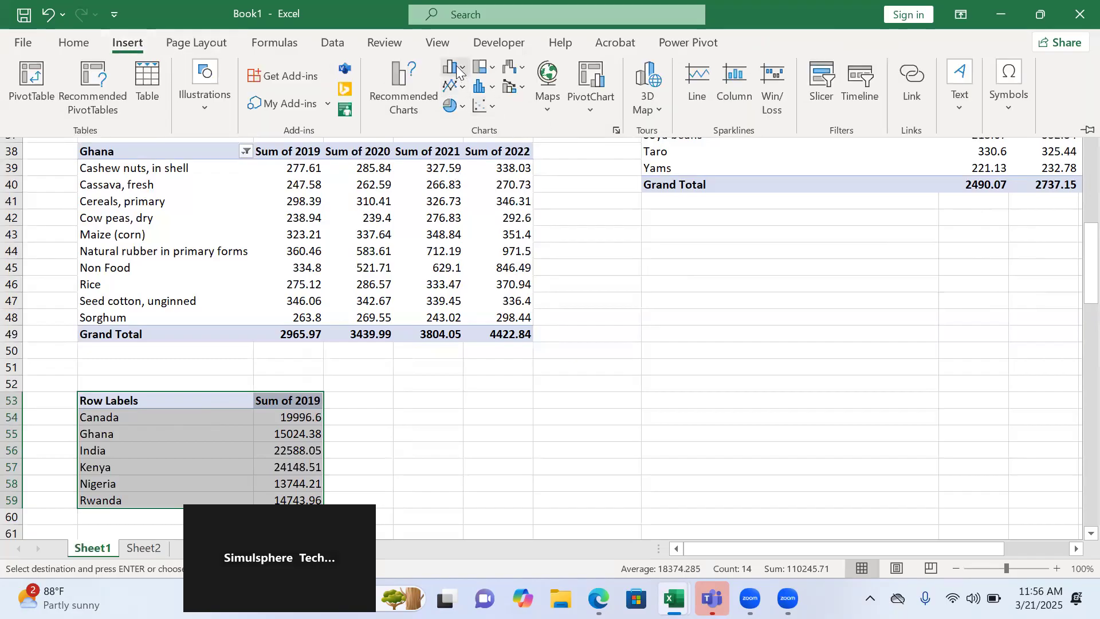
{"action": "left_click", "coordinate": [456, 66]}
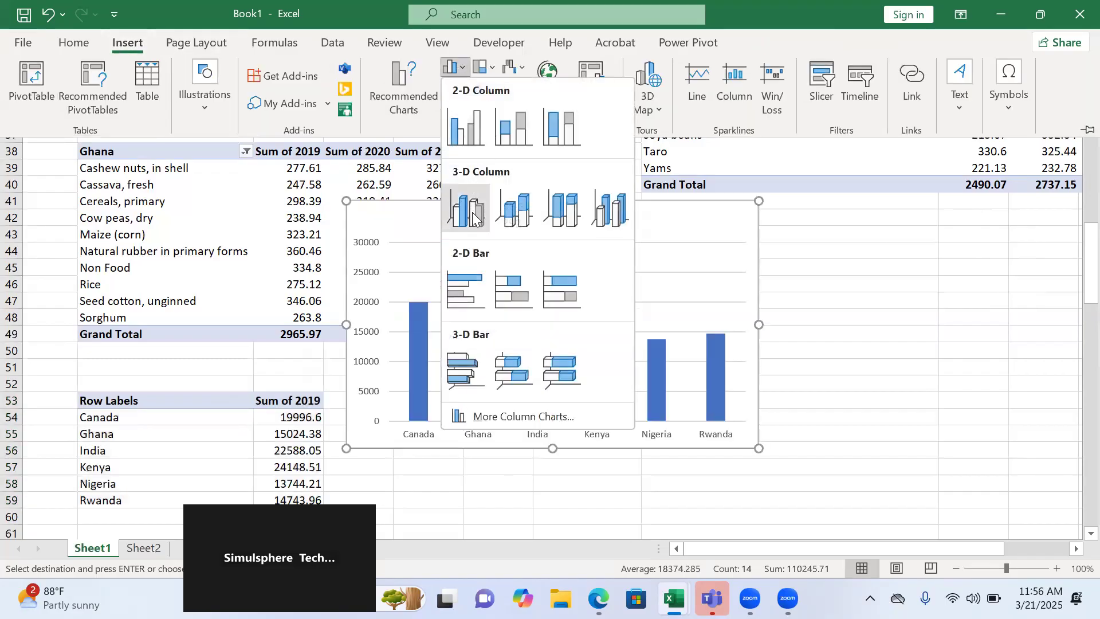
{"action": "left_click", "coordinate": [474, 283]}
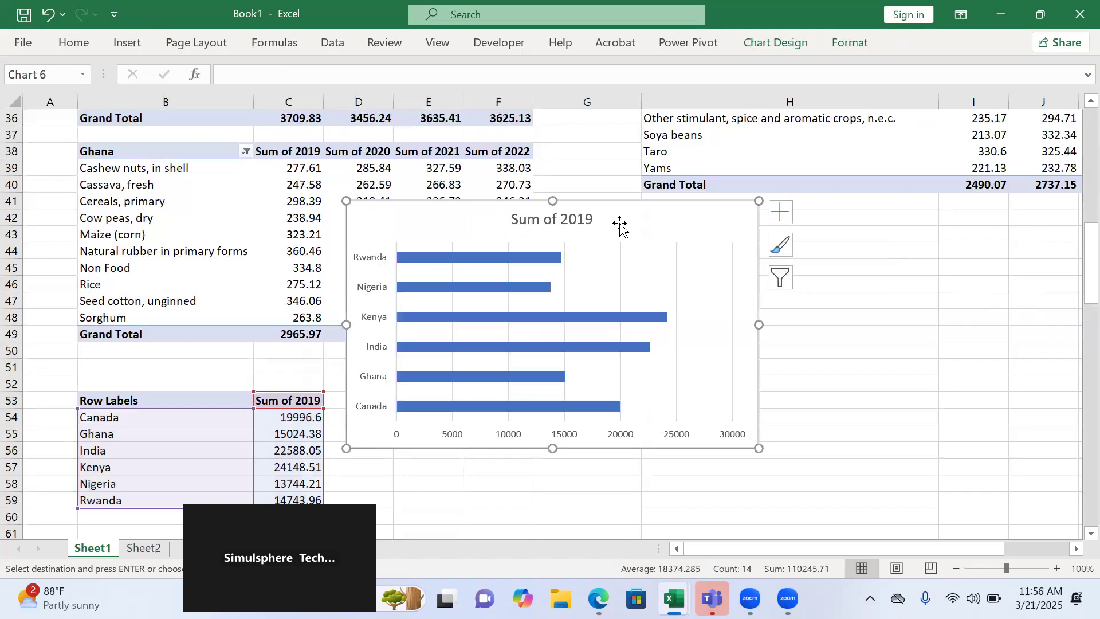
Move the Sum of 2019 bar chart to Sheet2 as an embedded object.
{"action": "right_click", "coordinate": [647, 219]}
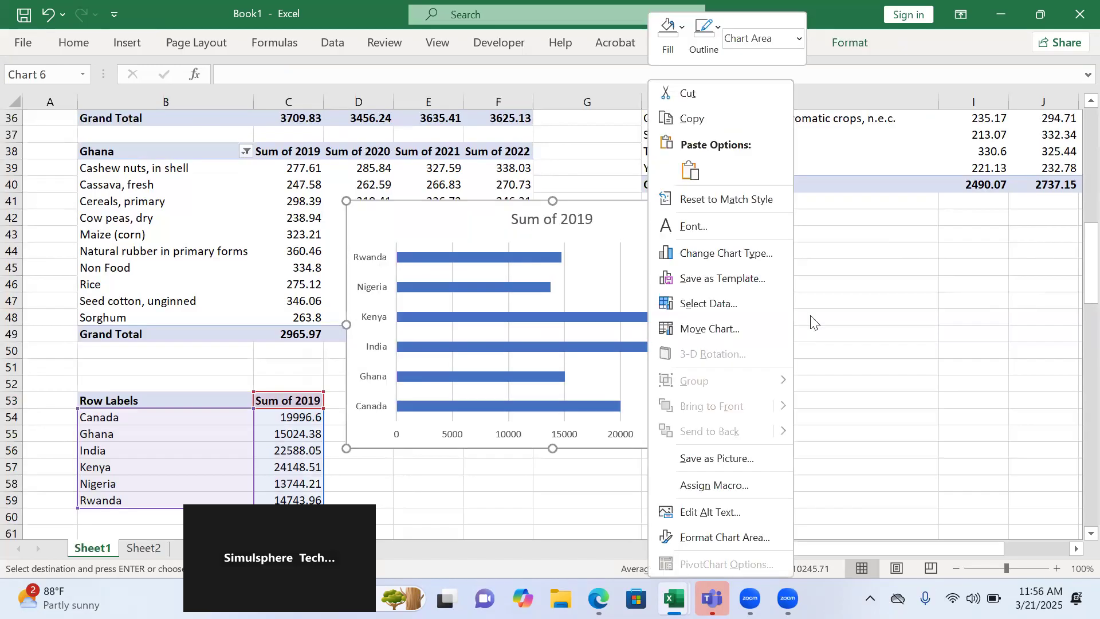
{"action": "left_click", "coordinate": [762, 325]}
{"action": "left_click", "coordinate": [816, 345]}
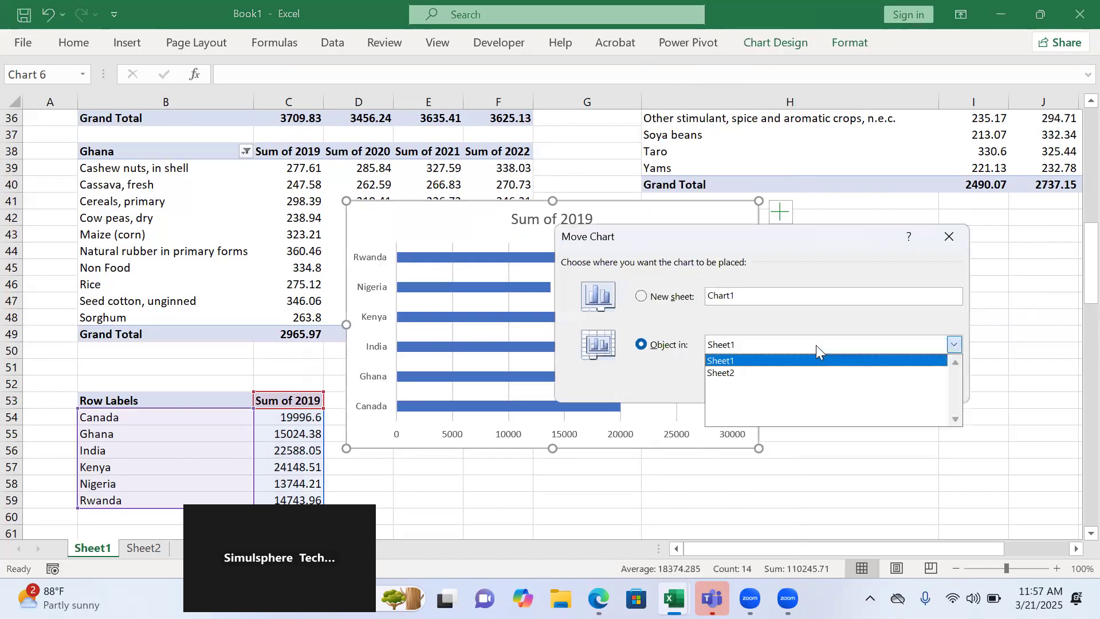
{"action": "left_click", "coordinate": [780, 372]}
{"action": "left_click", "coordinate": [848, 384]}
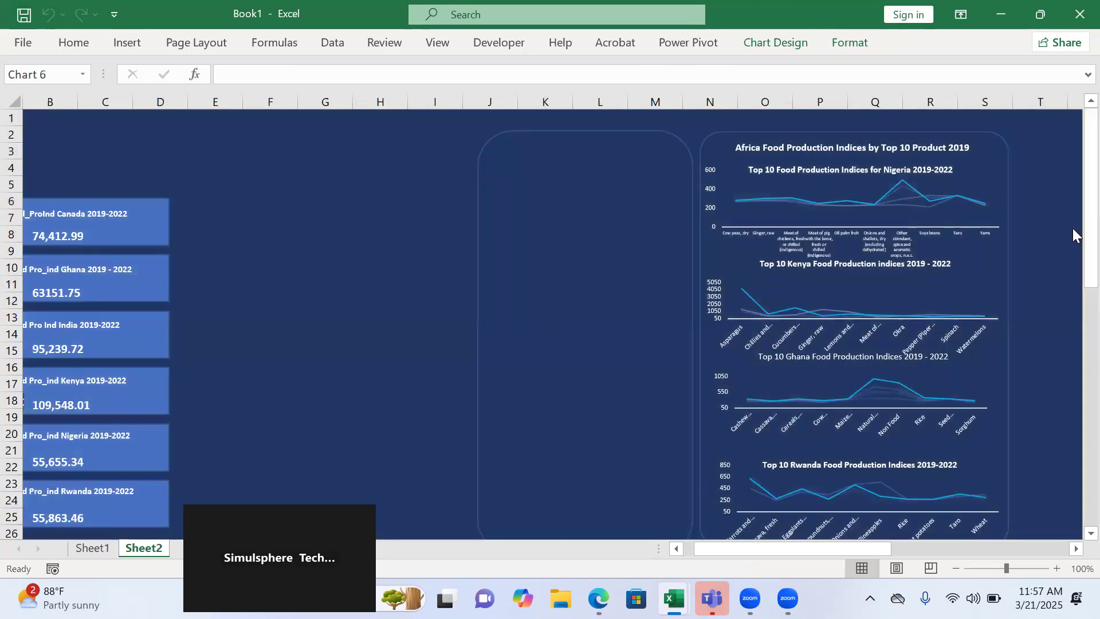
Reposition the Sum of 2019 chart up into the dashboard area on Sheet2, partly over the empty rounded panel.
{"action": "left_click_drag", "start_coordinate": [1072, 227], "coordinate": [1072, 419]}
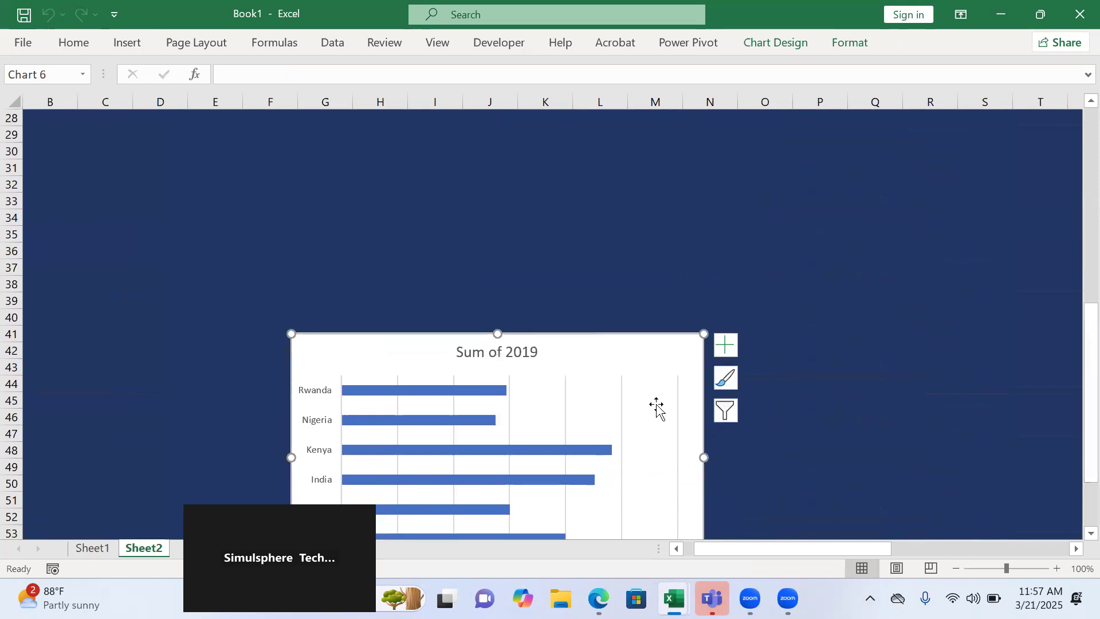
{"action": "left_click_drag", "start_coordinate": [653, 348], "coordinate": [630, 131]}
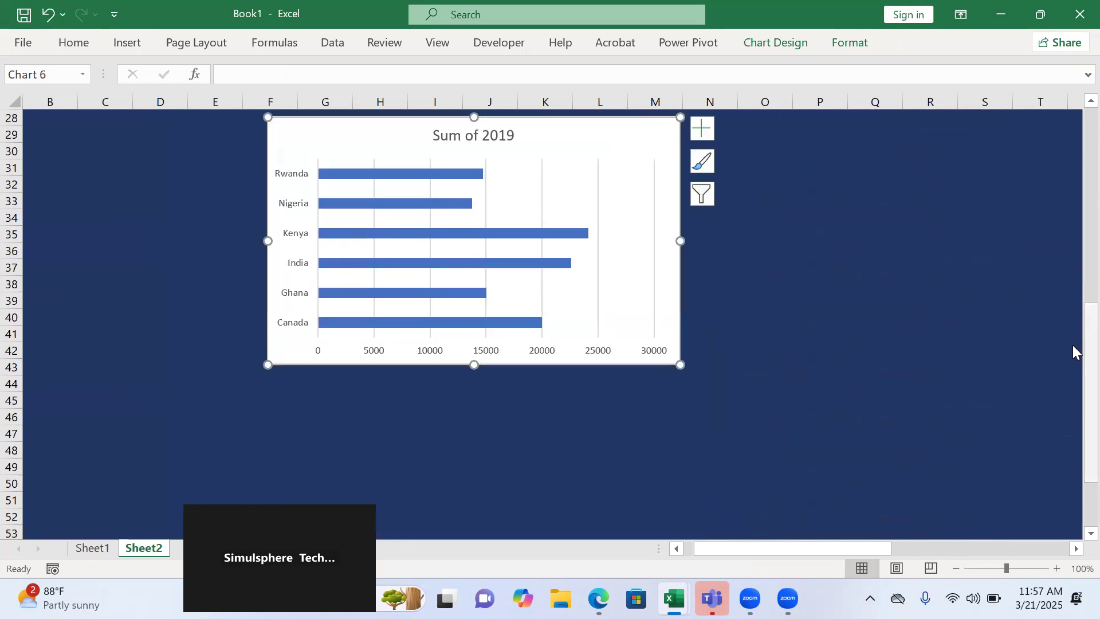
{"action": "left_click_drag", "start_coordinate": [1074, 350], "coordinate": [1073, 223]}
{"action": "left_click_drag", "start_coordinate": [626, 434], "coordinate": [606, 150]}
{"action": "left_click_drag", "start_coordinate": [1072, 259], "coordinate": [1072, 203]}
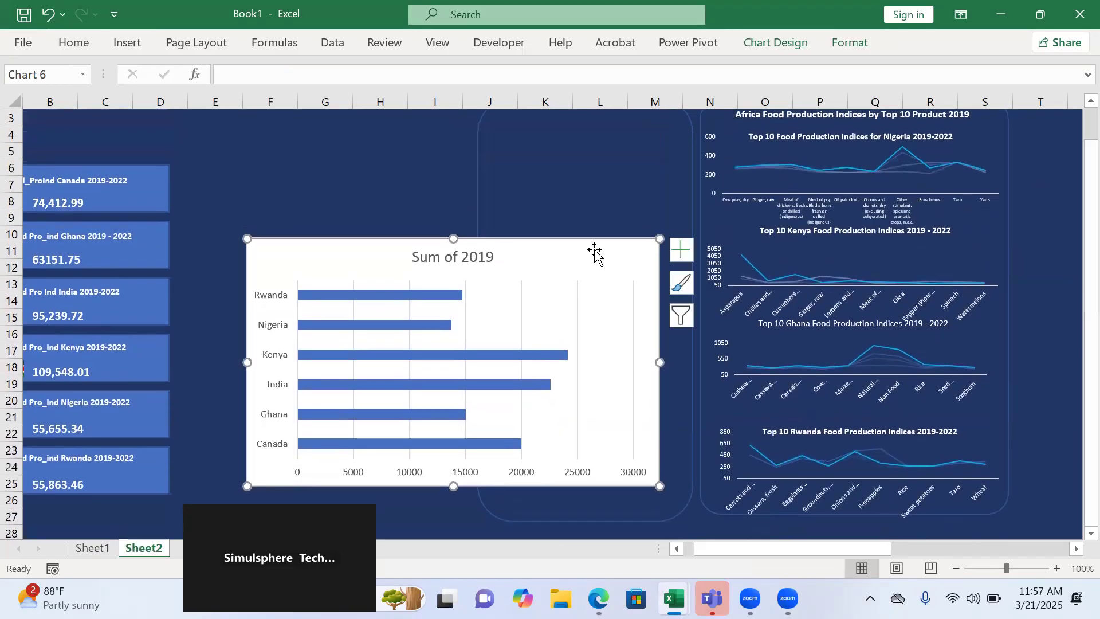
{"action": "left_click_drag", "start_coordinate": [592, 249], "coordinate": [614, 168]}
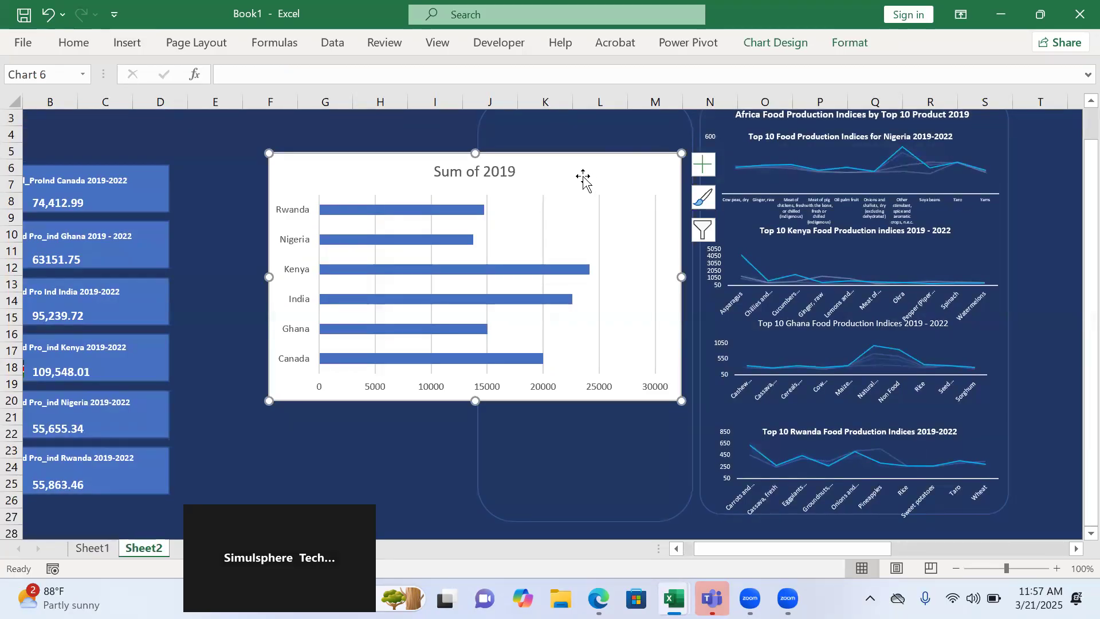
Set the Sum of 2019 chart area to no fill so the dark dashboard background shows through.
{"action": "left_click", "coordinate": [851, 44]}
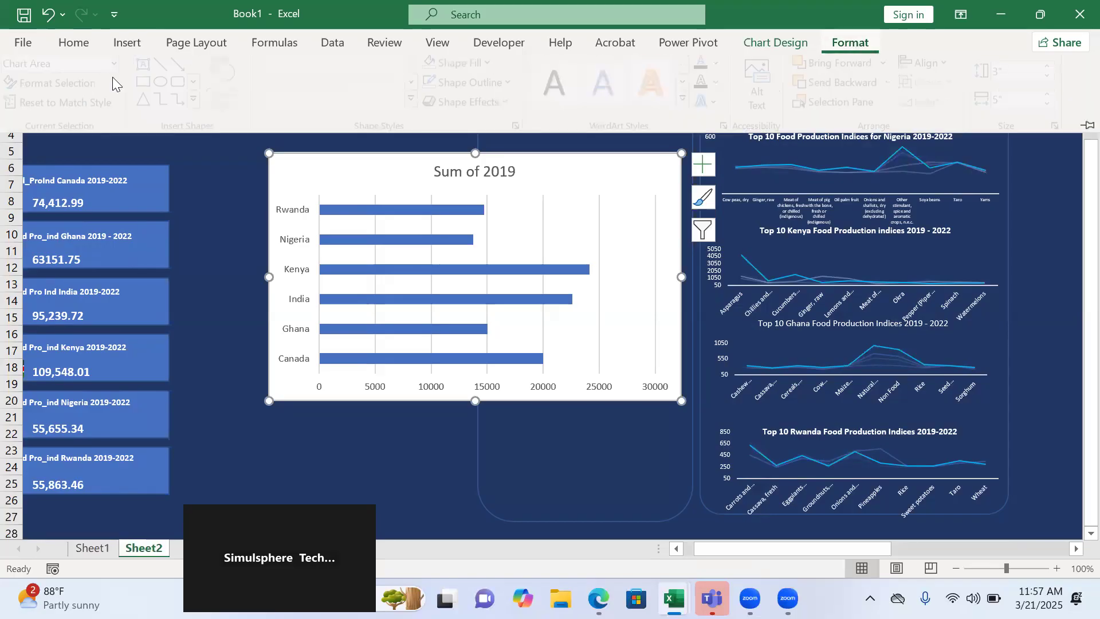
{"action": "left_click", "coordinate": [547, 277]}
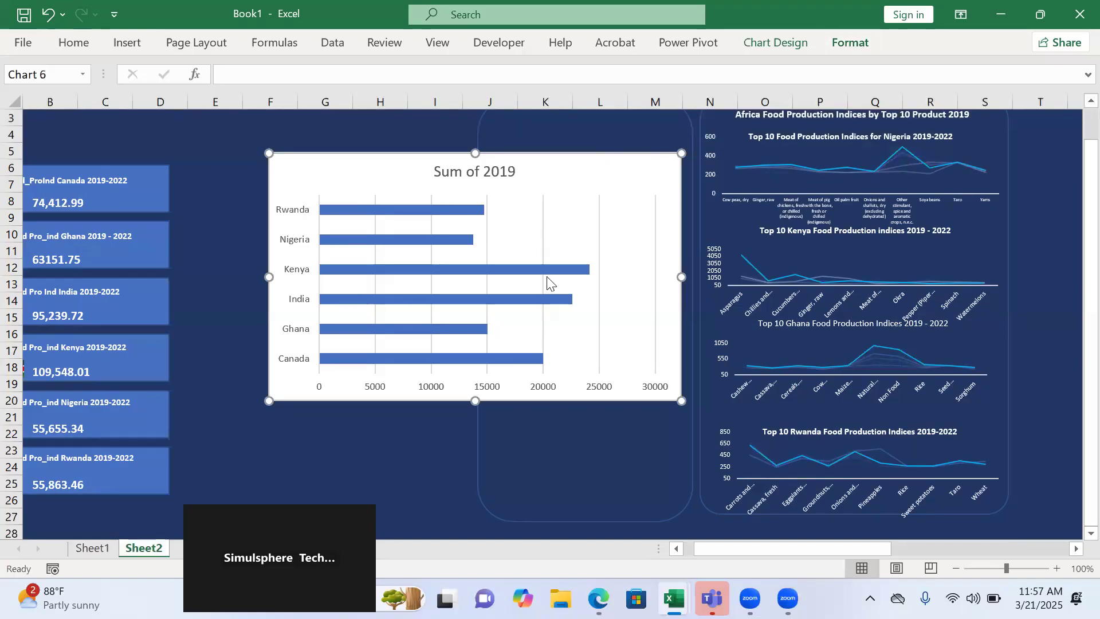
{"action": "double_click", "coordinate": [574, 198]}
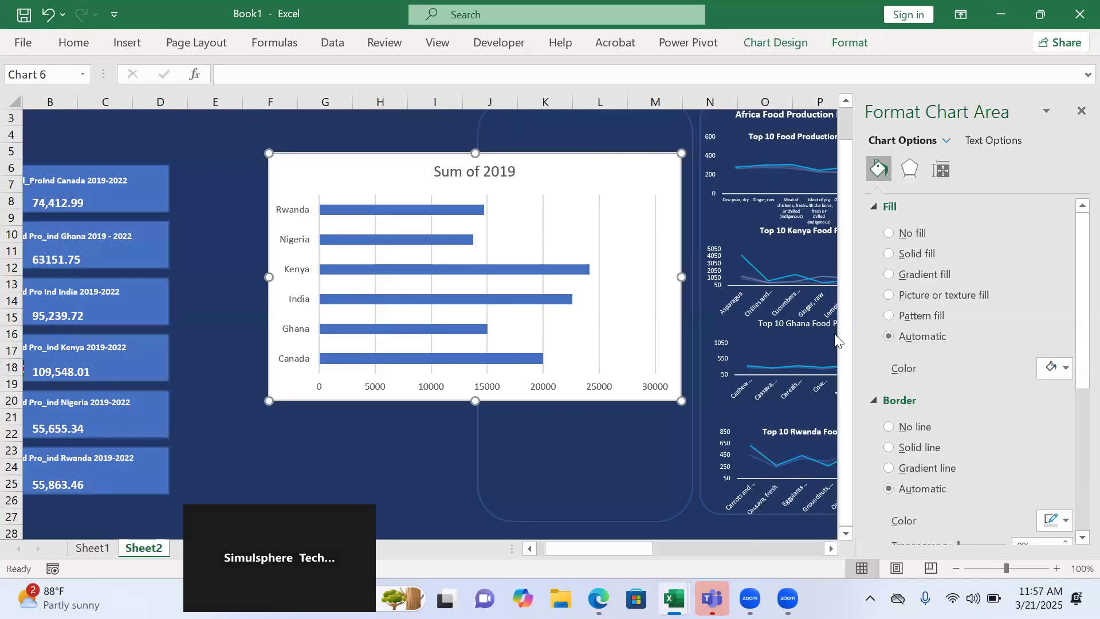
{"action": "left_click", "coordinate": [888, 233]}
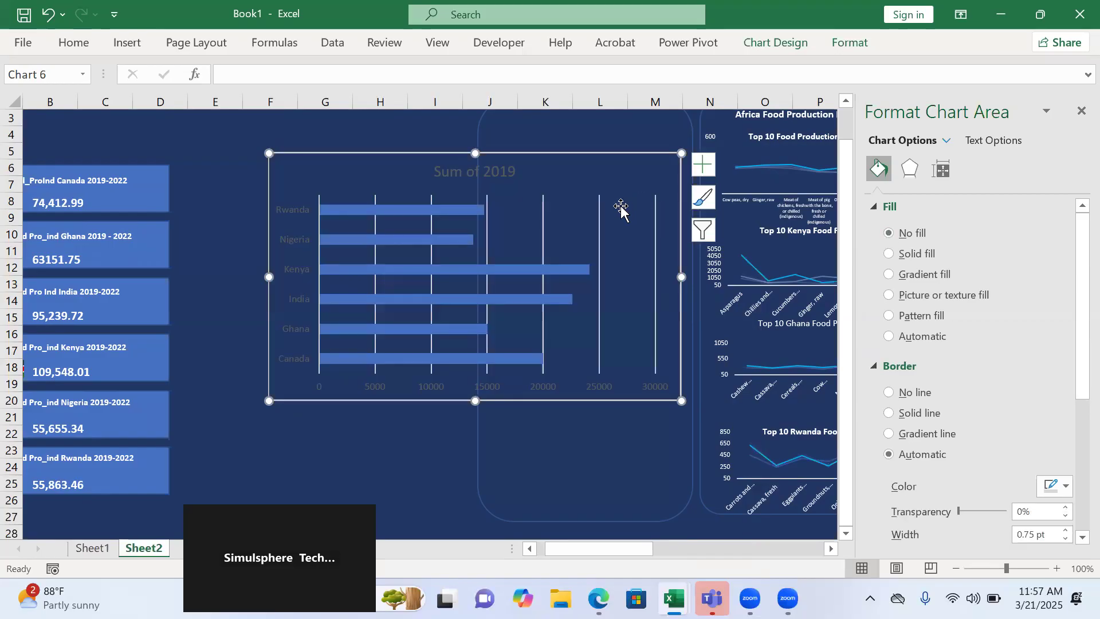
Set the transparency of the bar chart's major gridlines to 100%.
{"action": "left_click", "coordinate": [602, 212]}
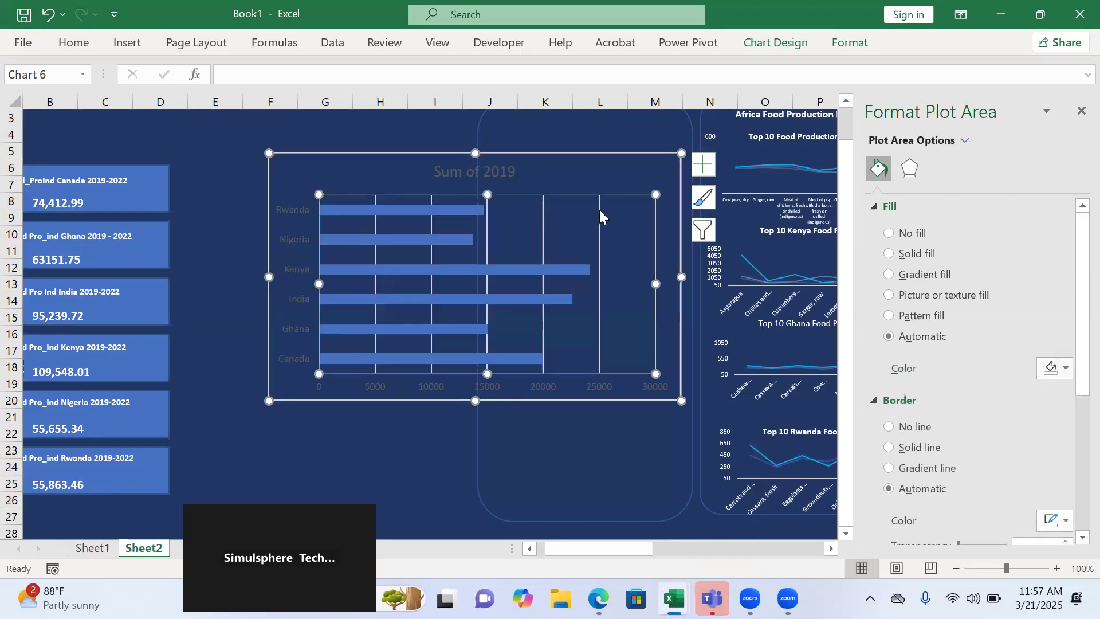
{"action": "left_click", "coordinate": [599, 210]}
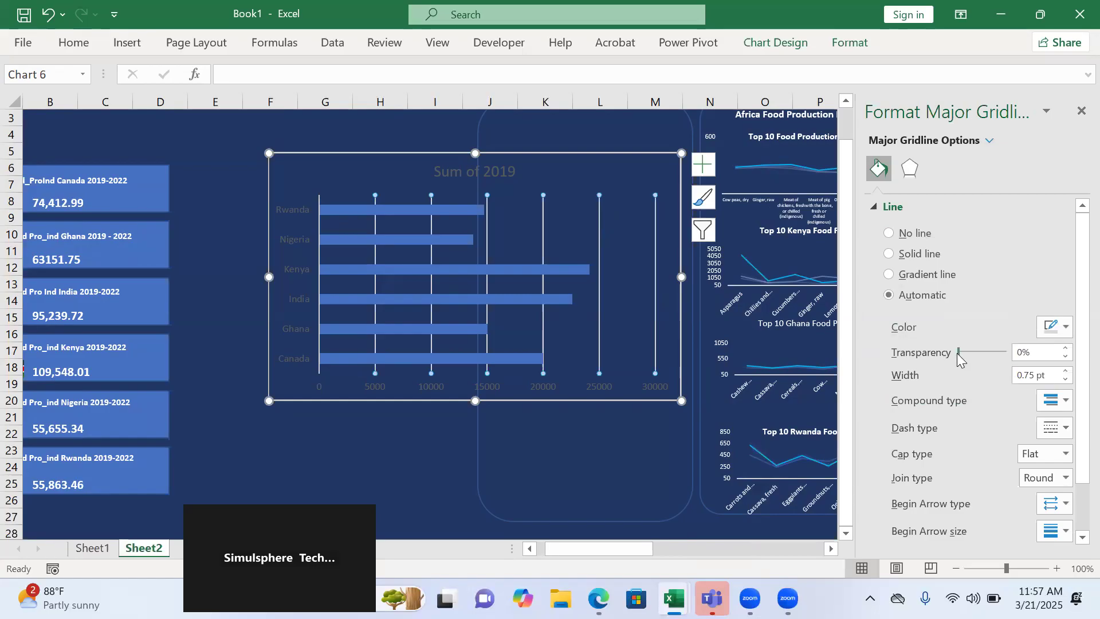
{"action": "left_click_drag", "start_coordinate": [958, 352], "coordinate": [1024, 351]}
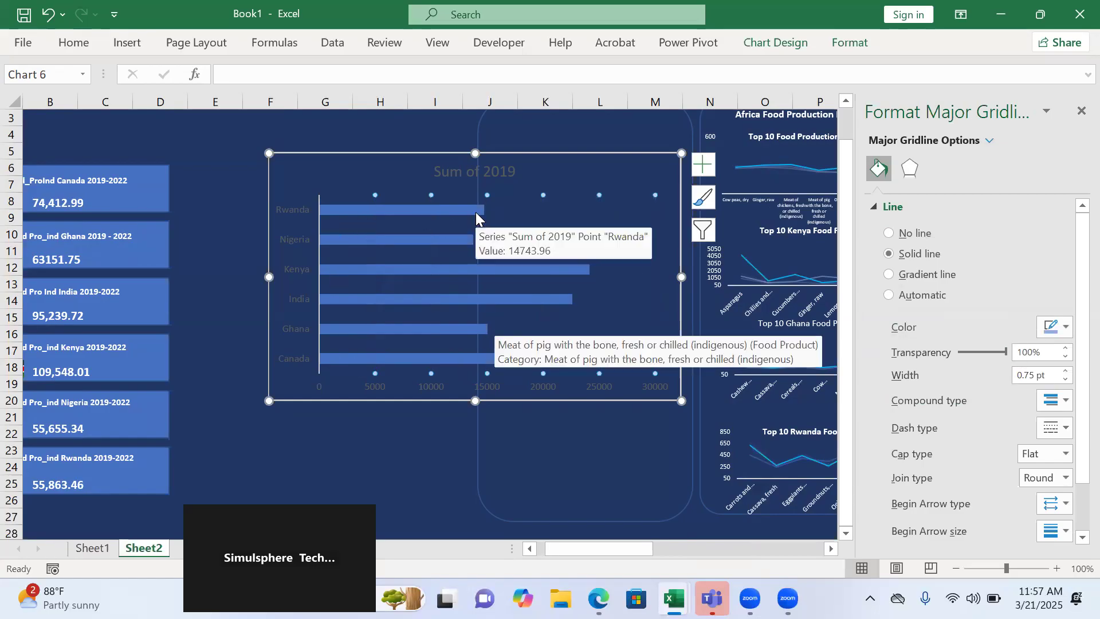
Thicken the bars of the Sum of 2019 series by setting the gap width to 30%.
{"action": "left_click", "coordinate": [435, 210]}
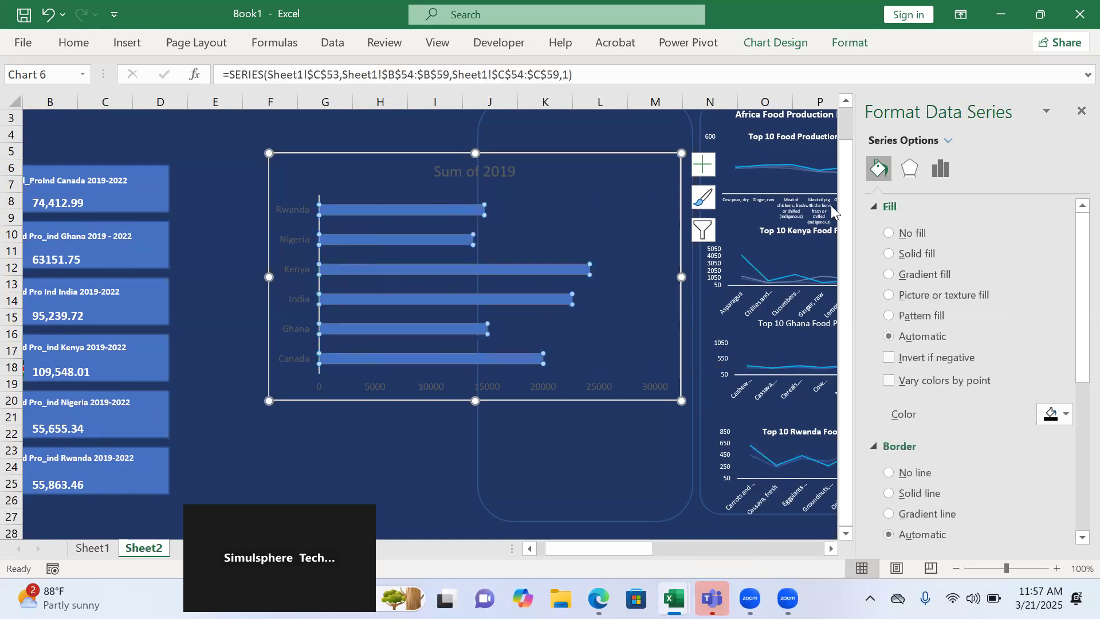
{"action": "left_click", "coordinate": [944, 172]}
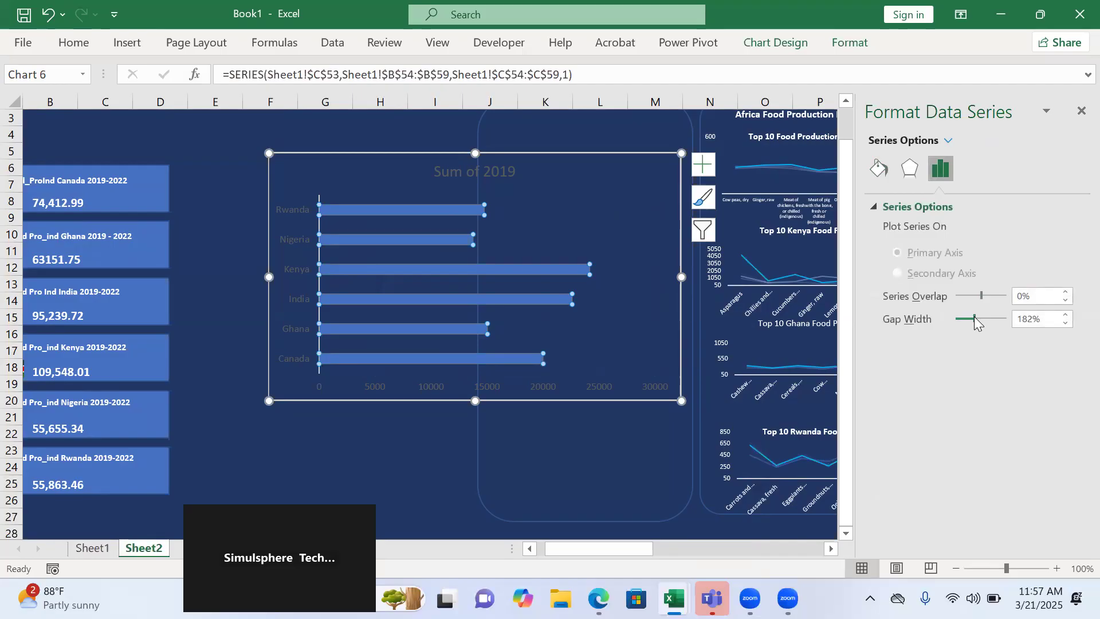
{"action": "left_click_drag", "start_coordinate": [973, 316], "coordinate": [949, 319]}
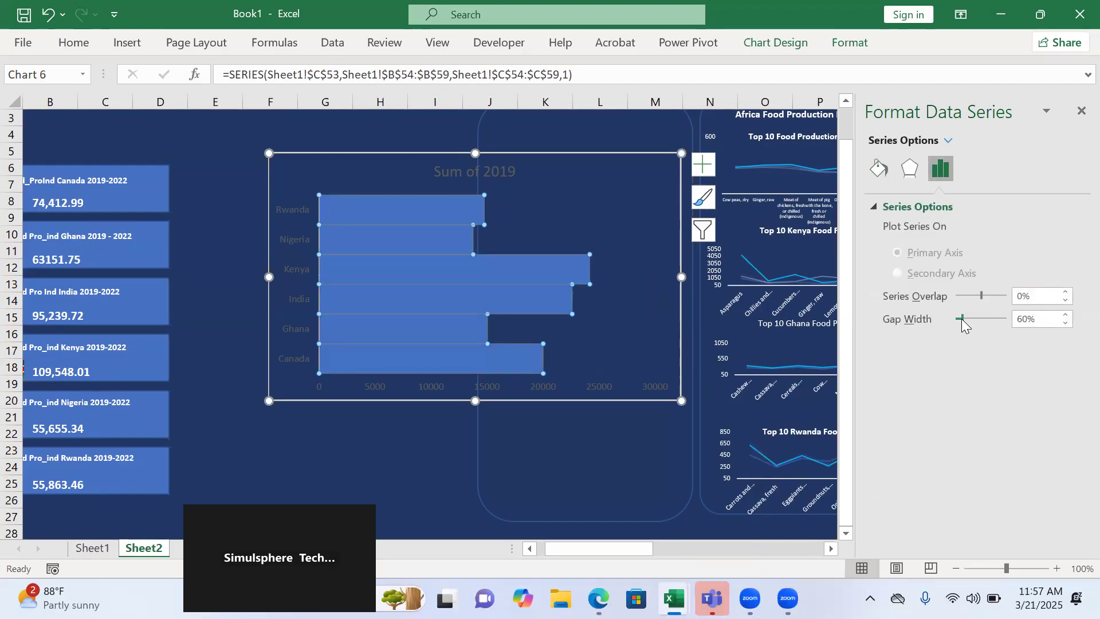
{"action": "left_click_drag", "start_coordinate": [961, 319], "coordinate": [958, 322]}
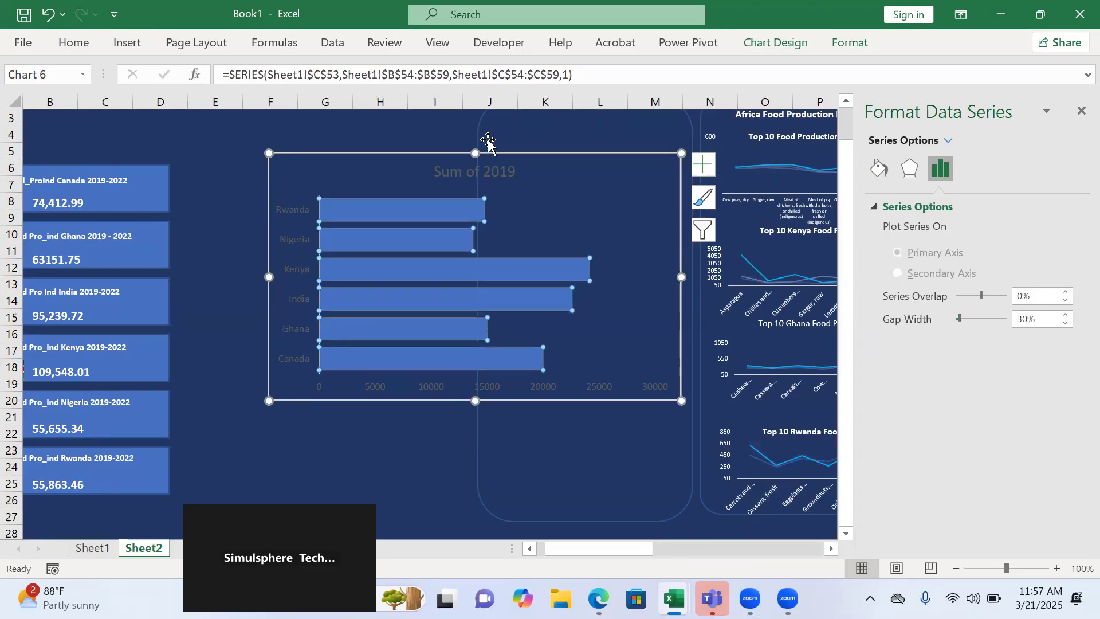
Format the country labels on the bar chart's category axis as white text at font size 6.
{"action": "left_click", "coordinate": [289, 215]}
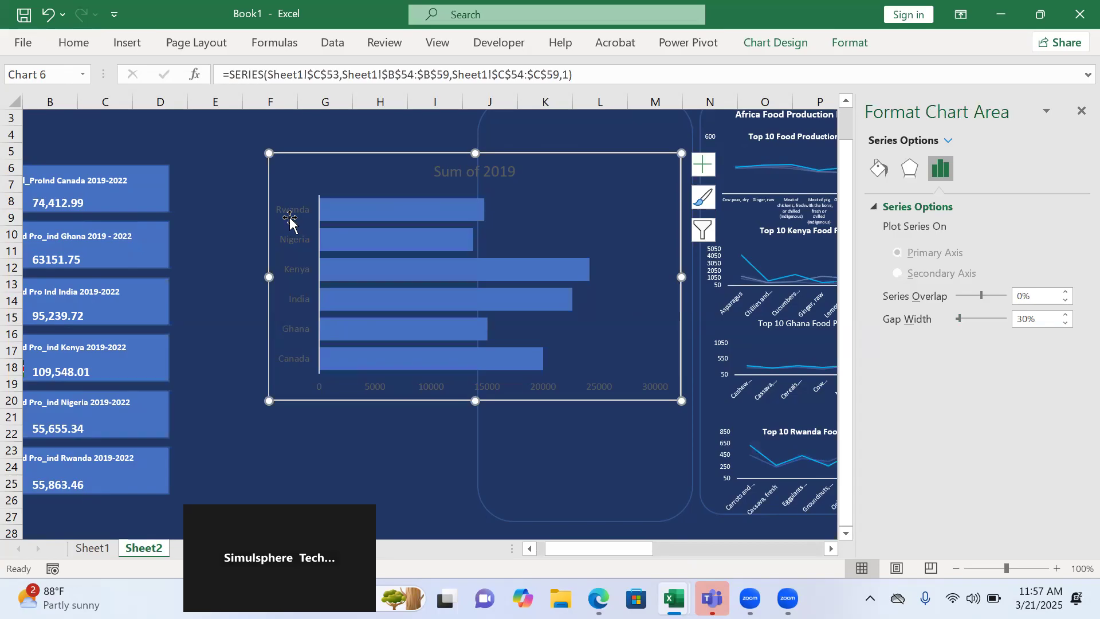
{"action": "left_click", "coordinate": [290, 216]}
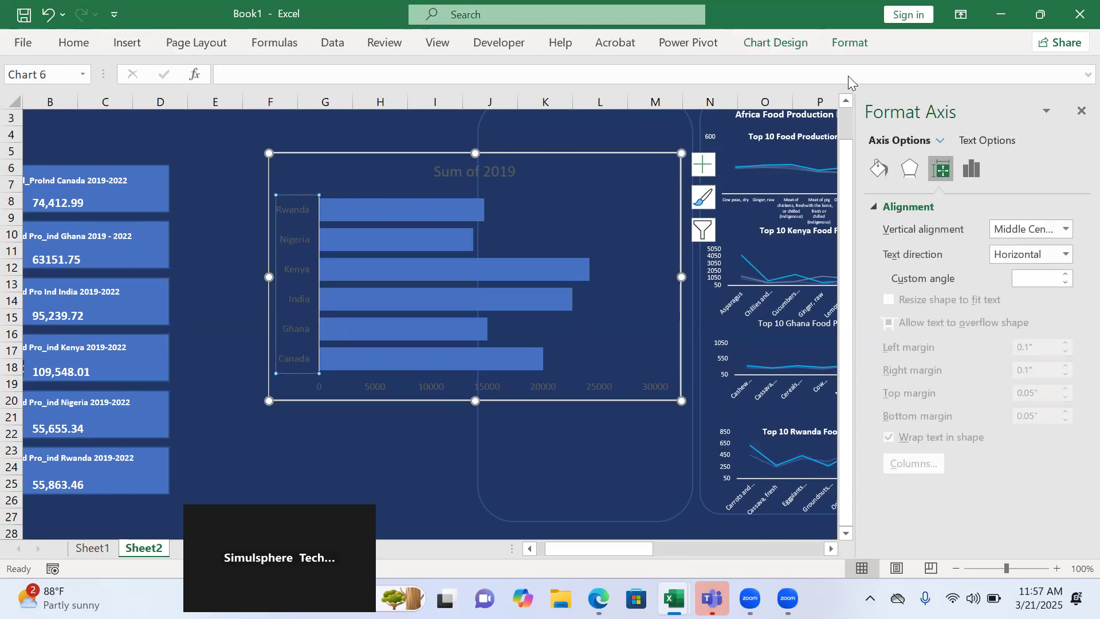
{"action": "left_click", "coordinate": [67, 50]}
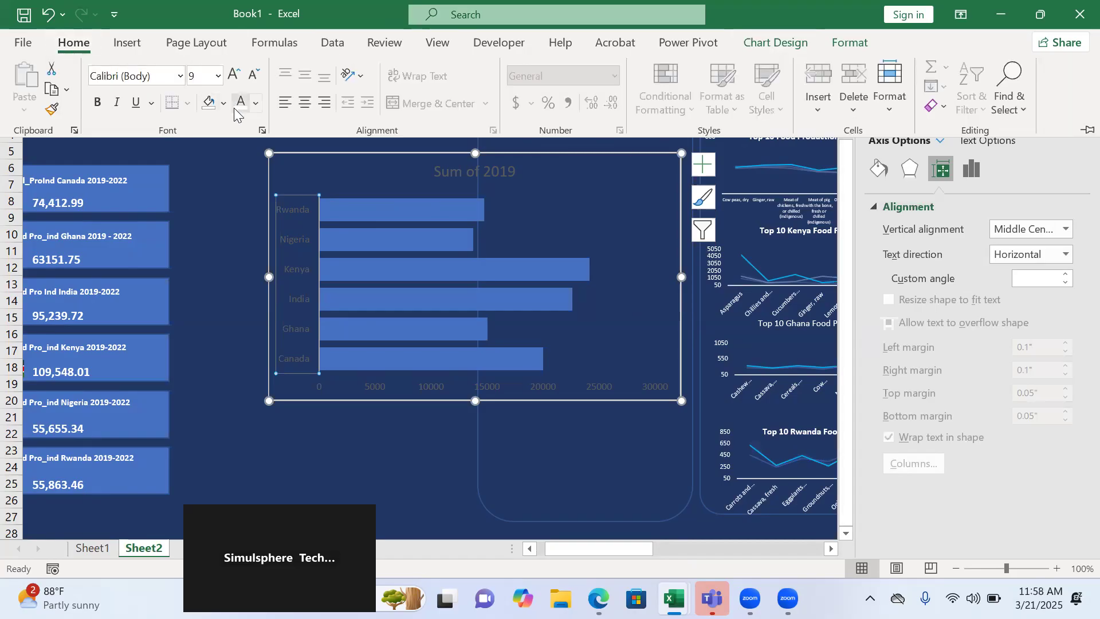
{"action": "left_click", "coordinate": [235, 106]}
{"action": "left_click", "coordinate": [198, 73]}
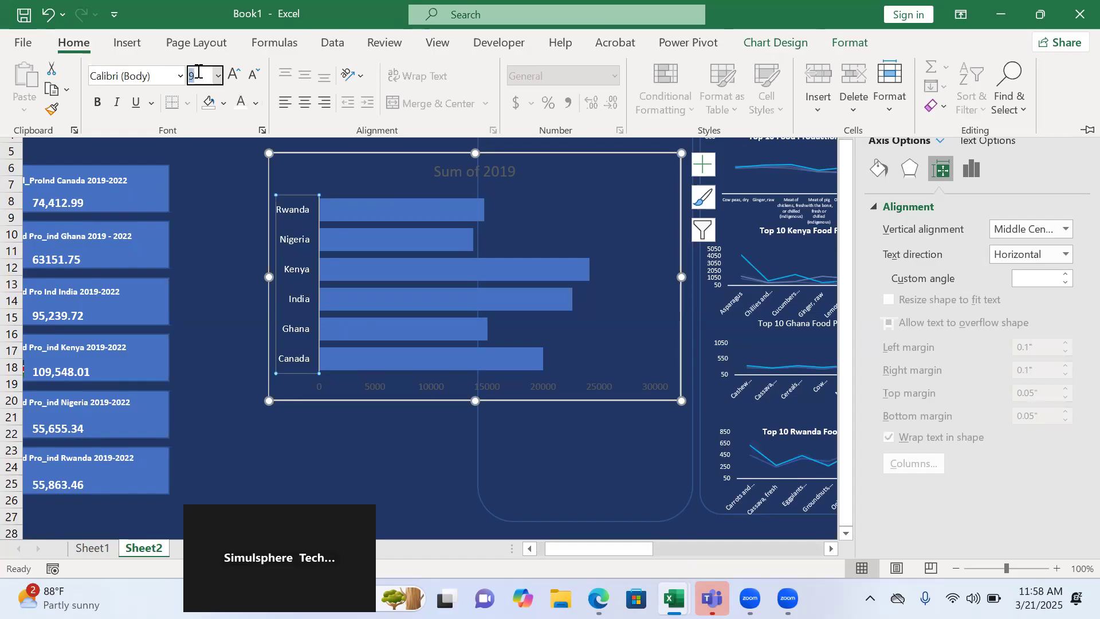
{"action": "type", "text": "6"}
{"action": "key", "text": "Return"}
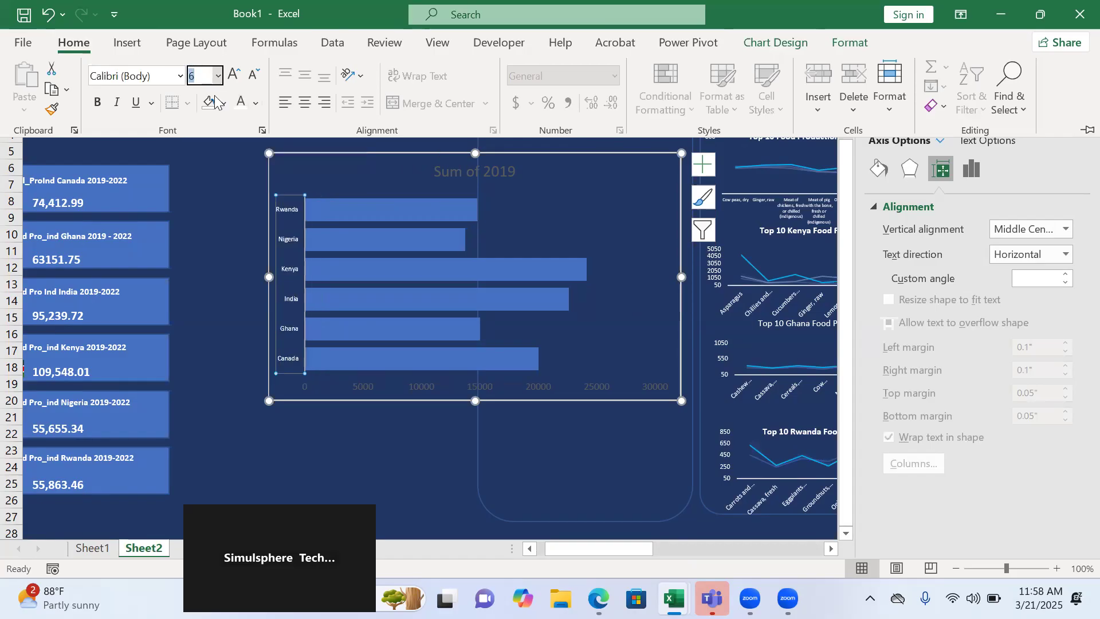
Format the number labels on the bar chart's value axis as white text at font size 6.
{"action": "left_click", "coordinate": [367, 388]}
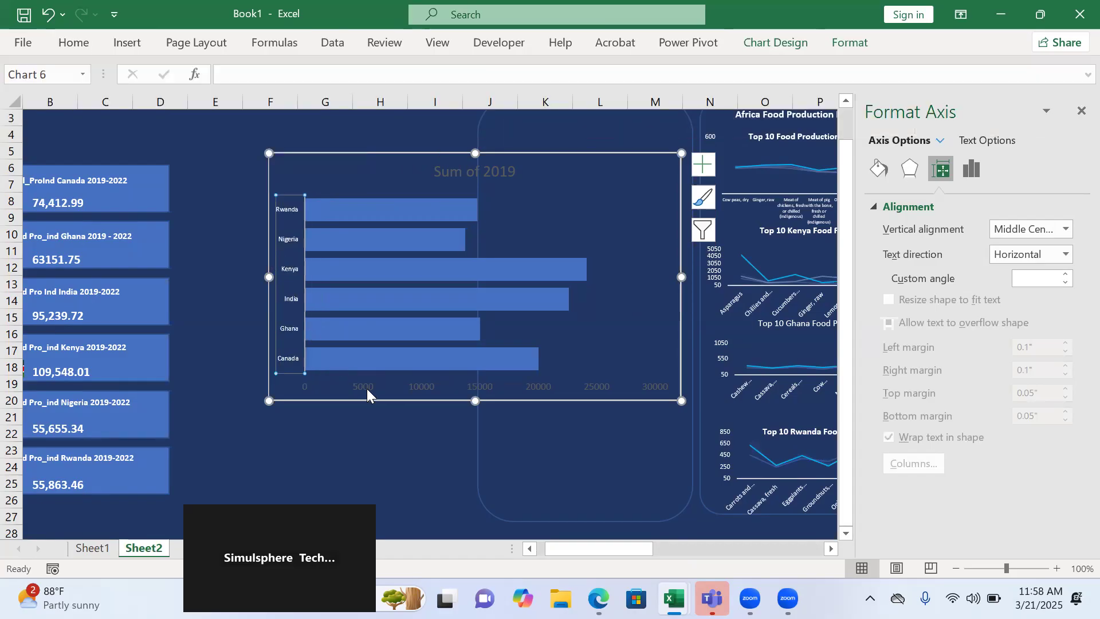
{"action": "left_click", "coordinate": [366, 386]}
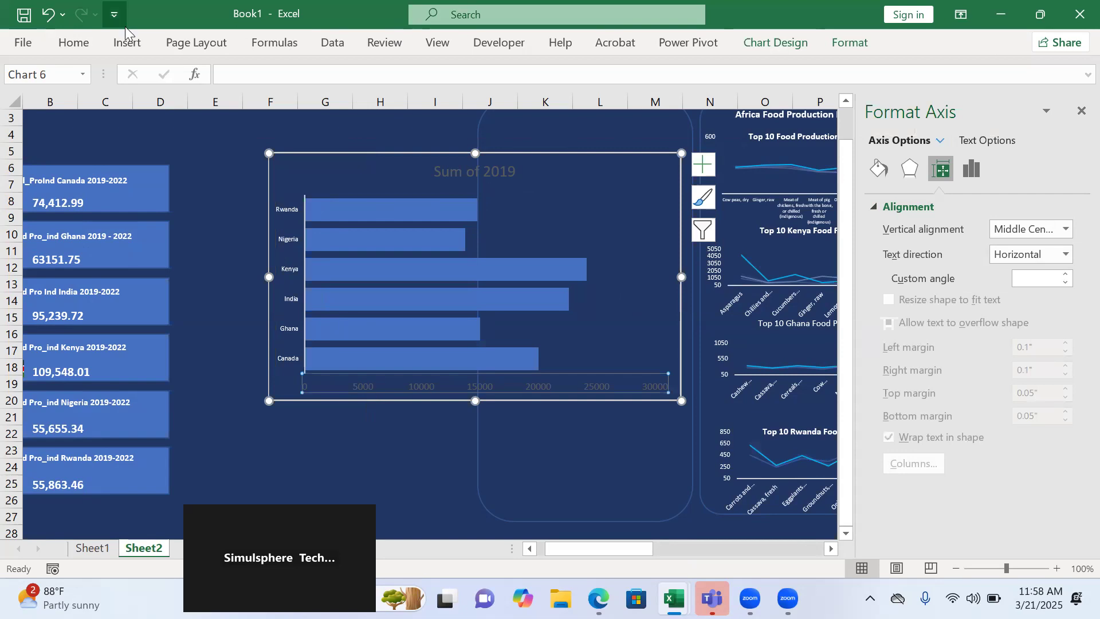
{"action": "left_click", "coordinate": [120, 45]}
{"action": "left_click", "coordinate": [79, 46]}
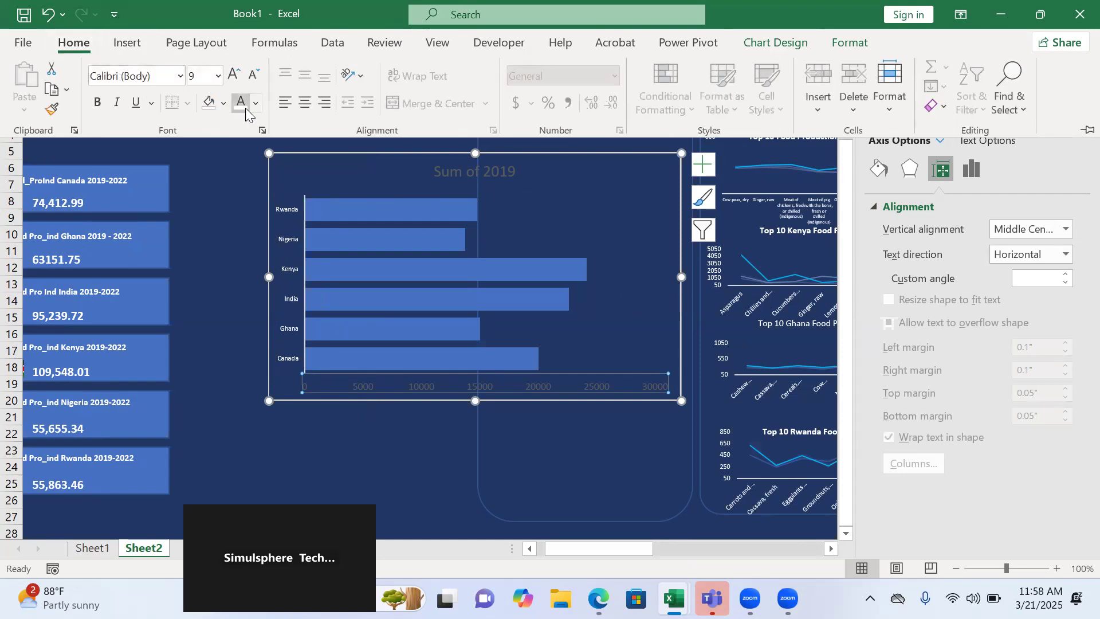
{"action": "left_click", "coordinate": [243, 105]}
{"action": "left_click", "coordinate": [200, 75]}
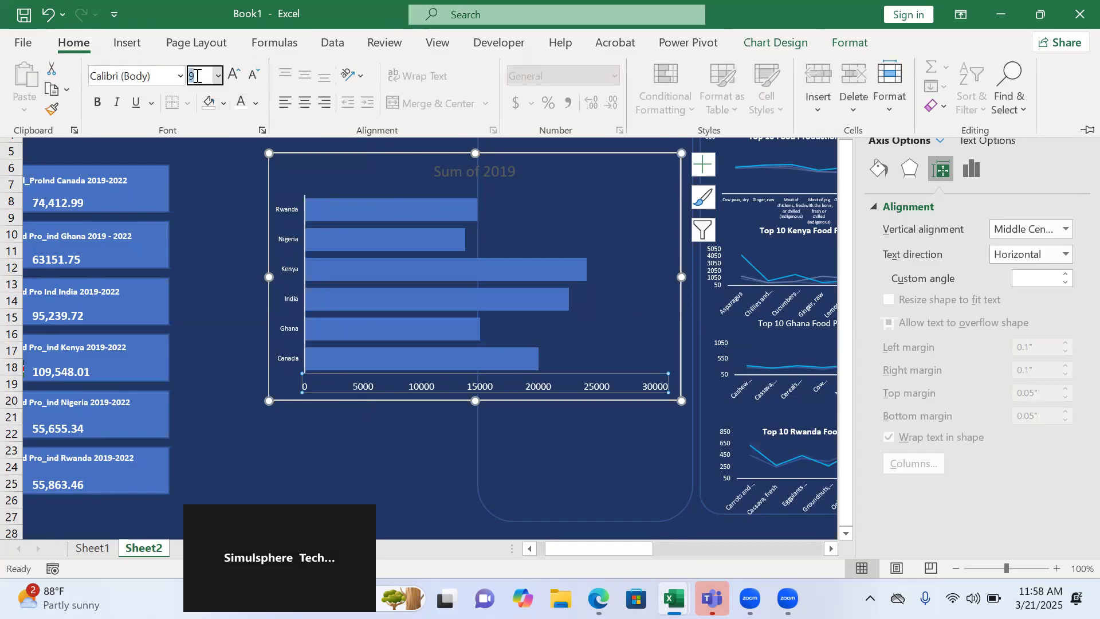
{"action": "type", "text": "6"}
{"action": "key", "text": "Return"}
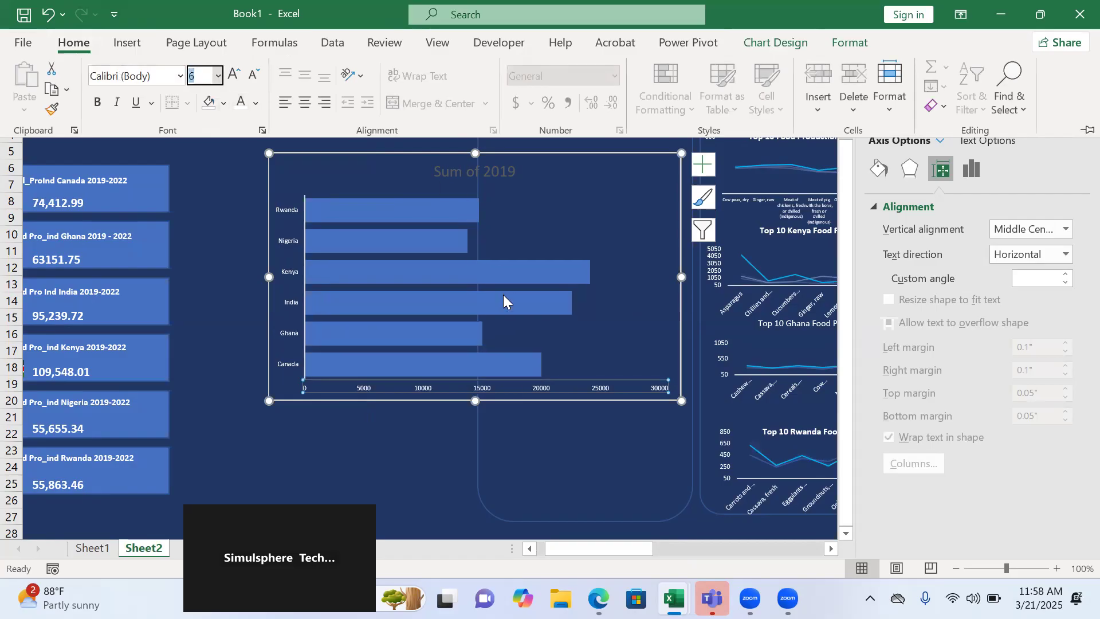
Set the minimum bound of the bar chart's value axis to 1000.
{"action": "left_click", "coordinate": [971, 169]}
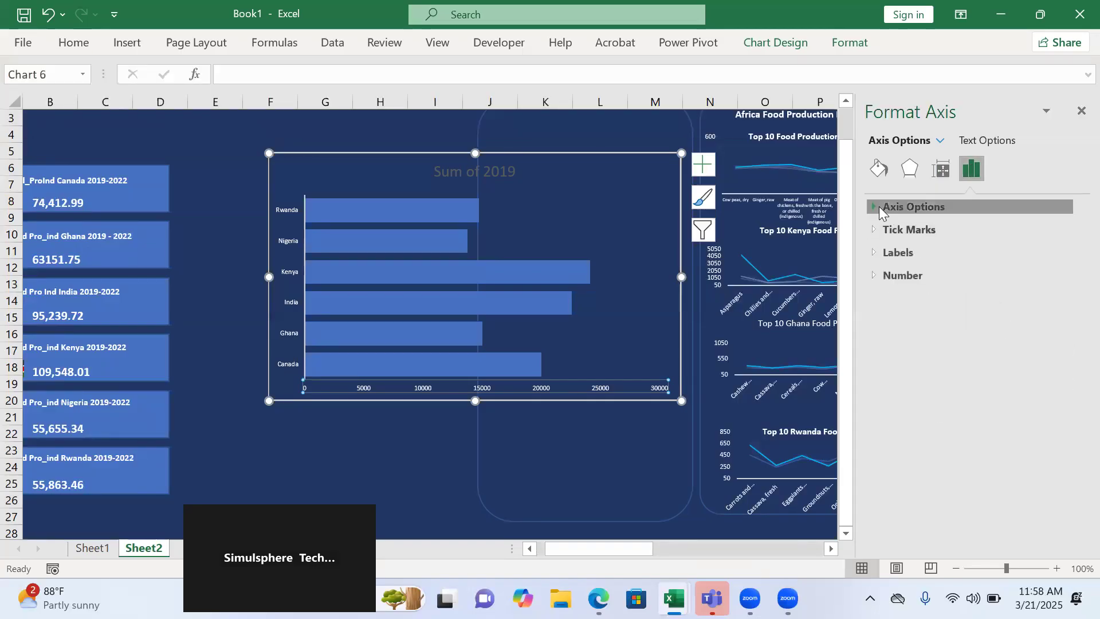
{"action": "left_click", "coordinate": [878, 206]}
{"action": "left_click", "coordinate": [971, 251]}
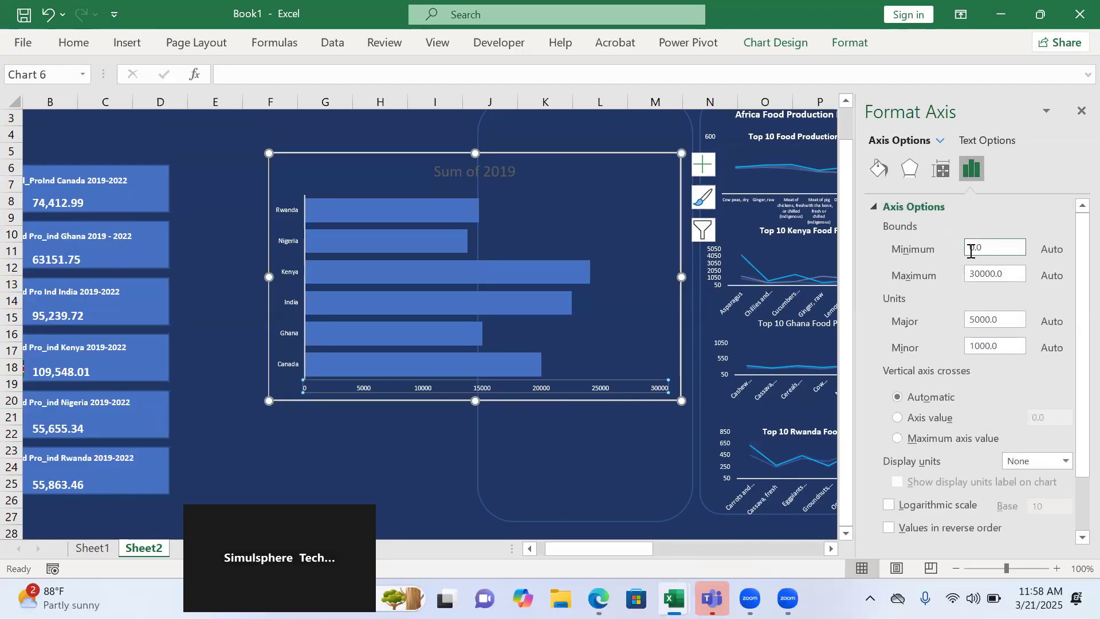
{"action": "key", "text": "Return"}
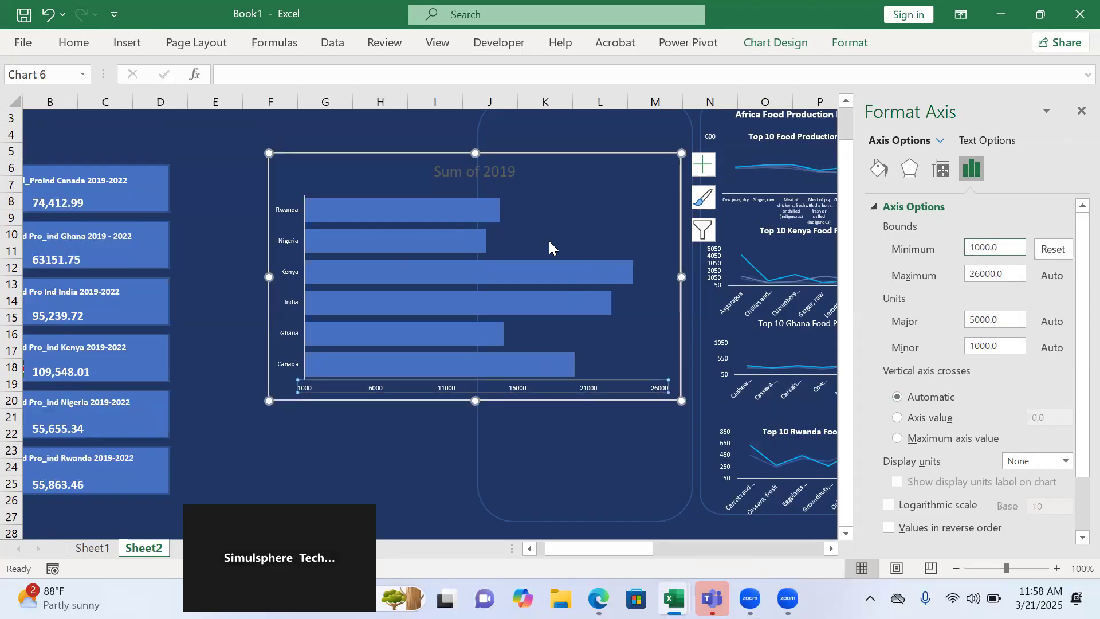
Replace the bar chart's title text with "2019 Food Production Indices".
{"action": "left_click", "coordinate": [476, 169]}
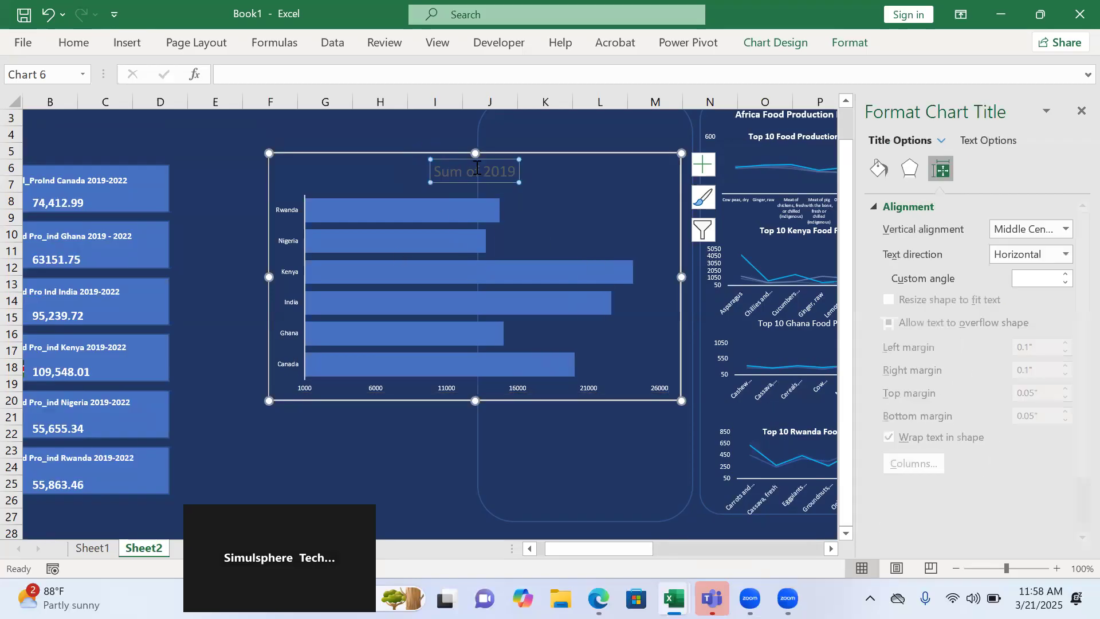
{"action": "left_click_drag", "start_coordinate": [512, 170], "coordinate": [444, 172]}
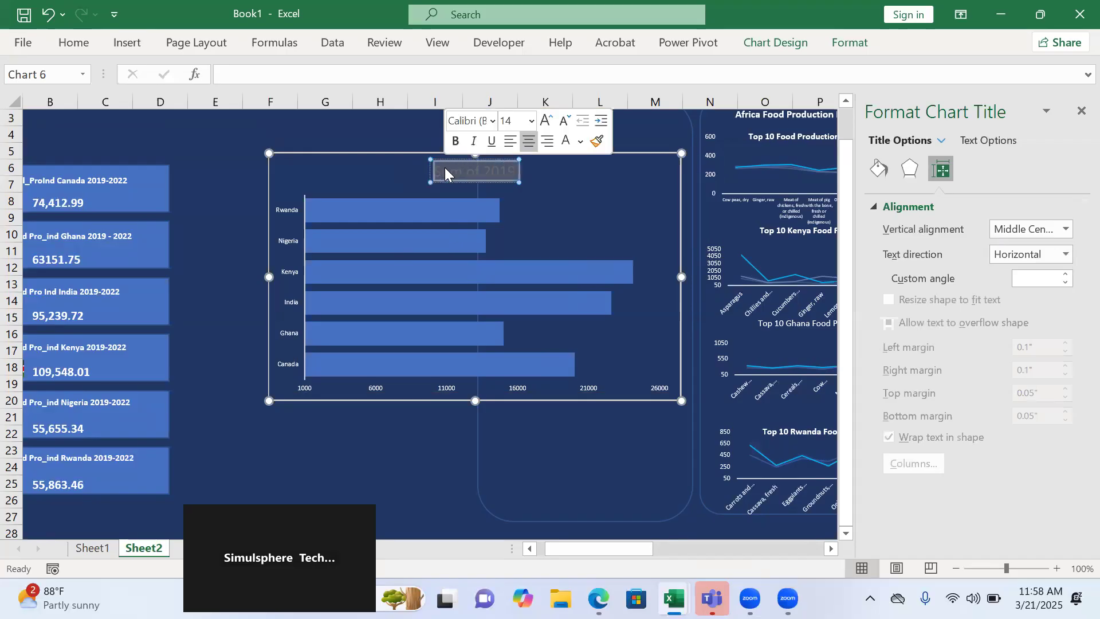
{"action": "key", "text": "BackSpace"}
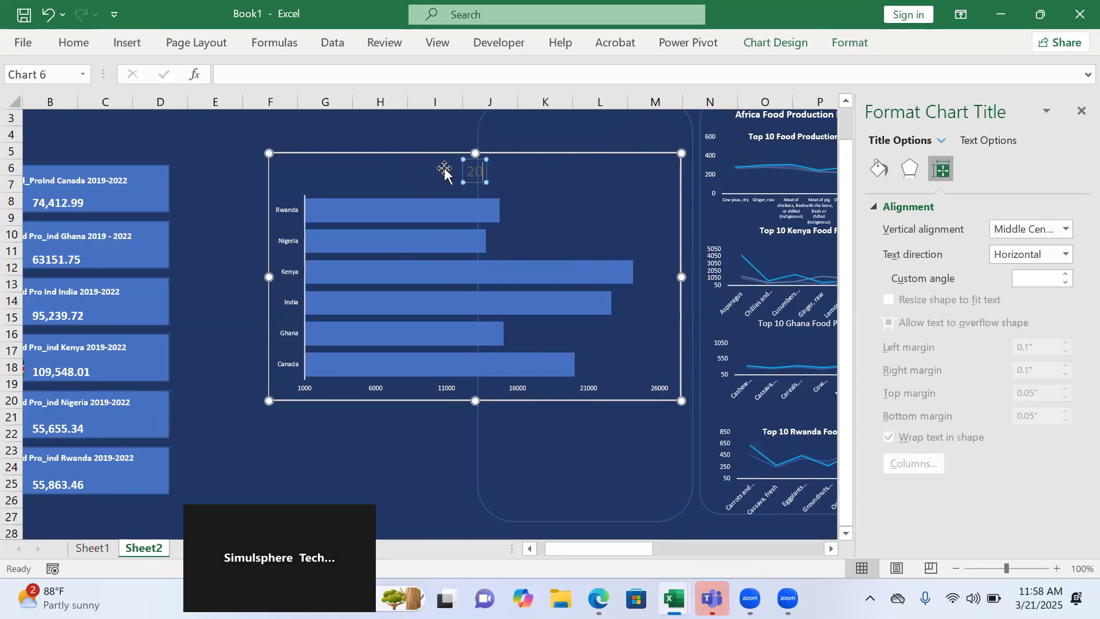
{"action": "type", "text": "Food"}
{"action": "key", "text": "BackSpace"}
{"action": "type", "text": "d Pr"}
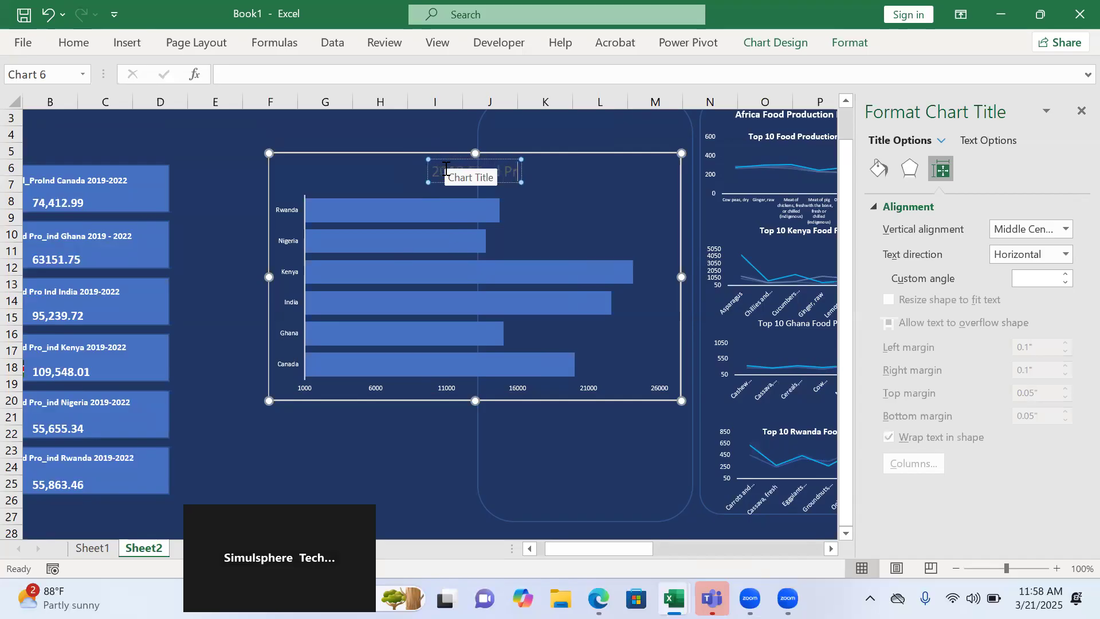
{"action": "type", "text": "oduction"}
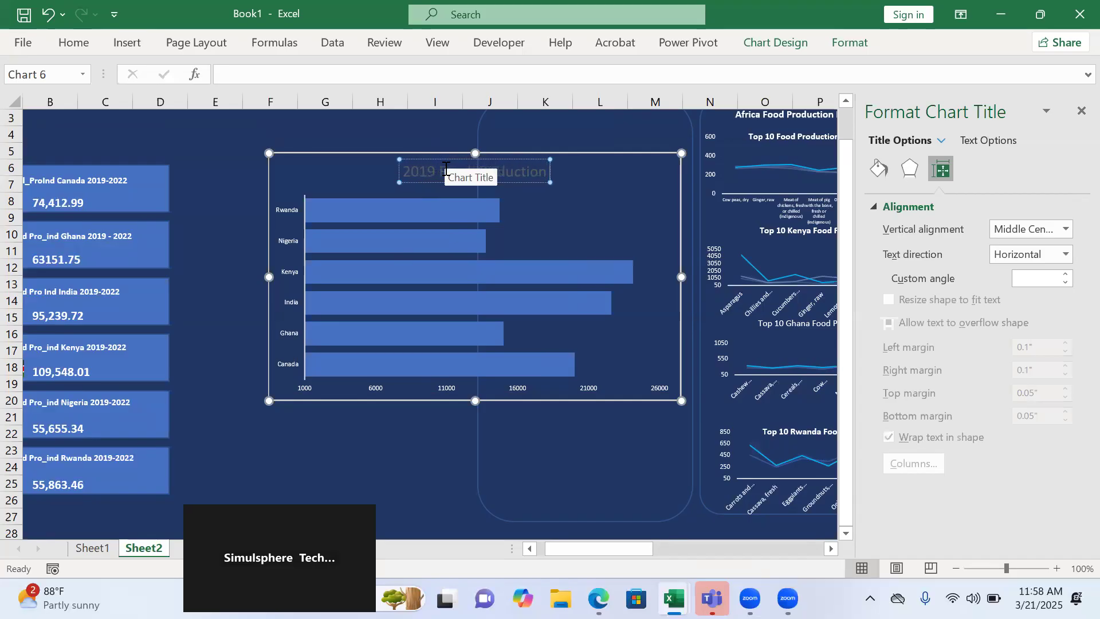
{"action": "type", "text": " Indices"}
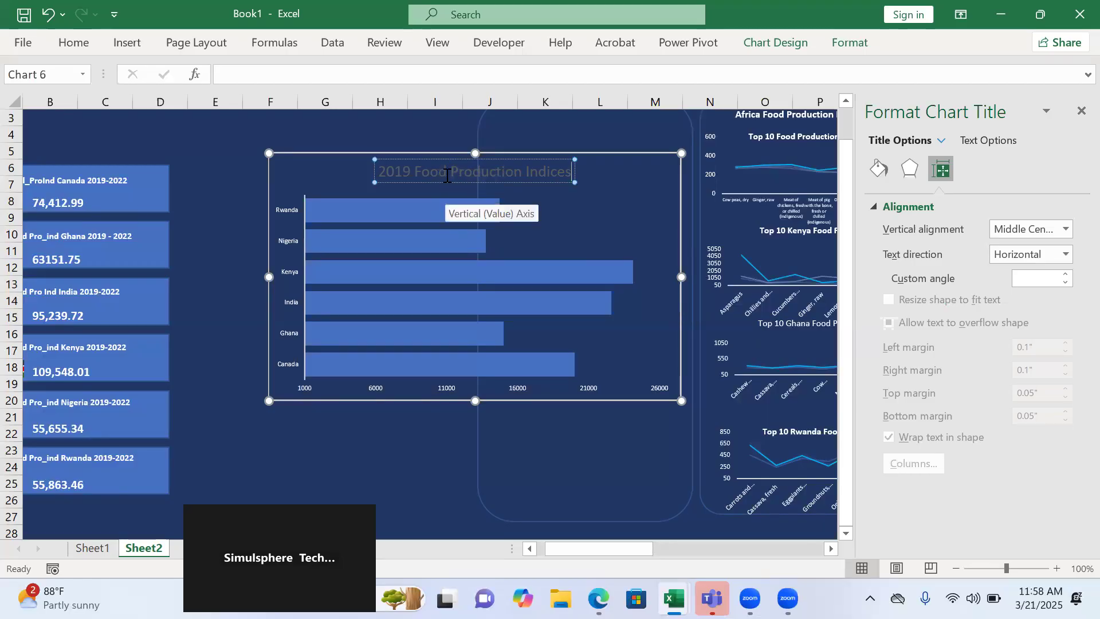
Format the whole bar chart title as white text at font size 9.
{"action": "double_click", "coordinate": [446, 176]}
{"action": "key", "text": "ctrl+a"}
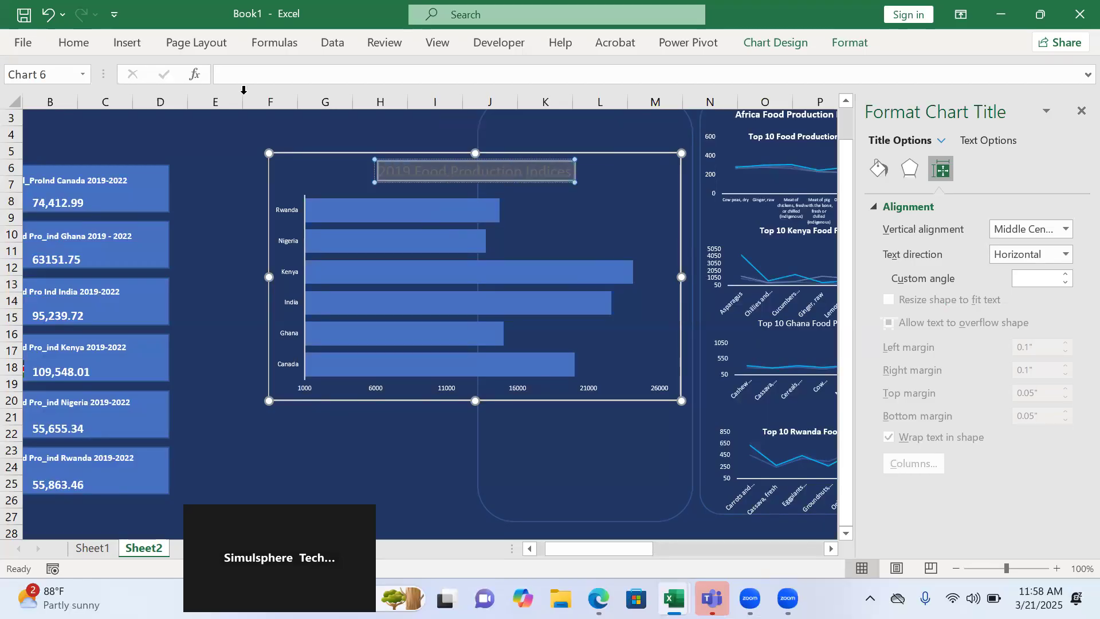
{"action": "left_click", "coordinate": [81, 51]}
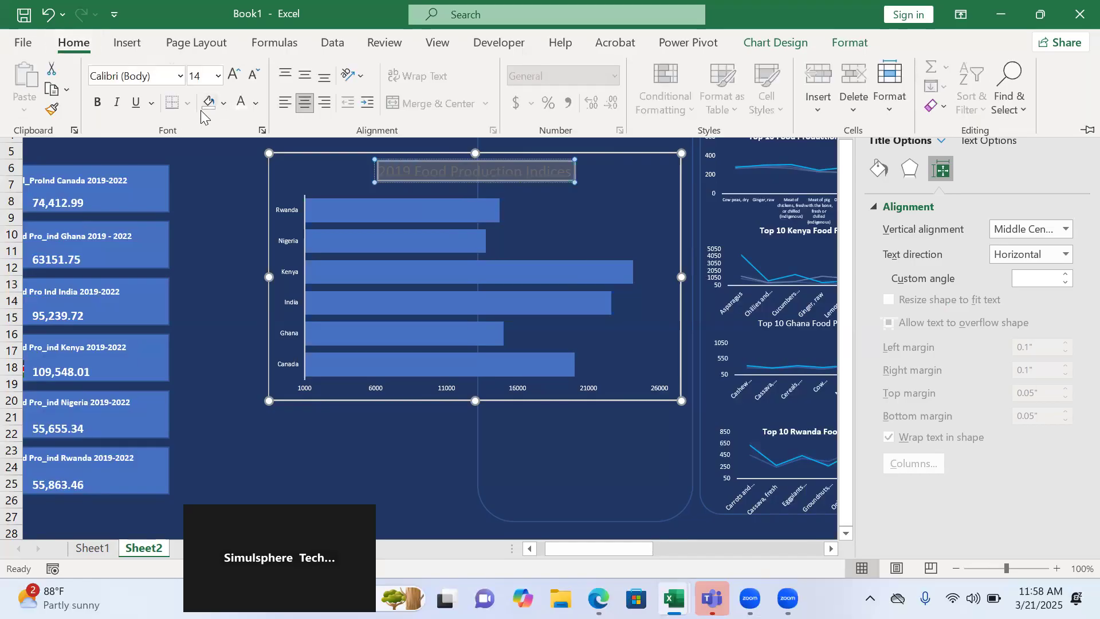
{"action": "left_click", "coordinate": [240, 106]}
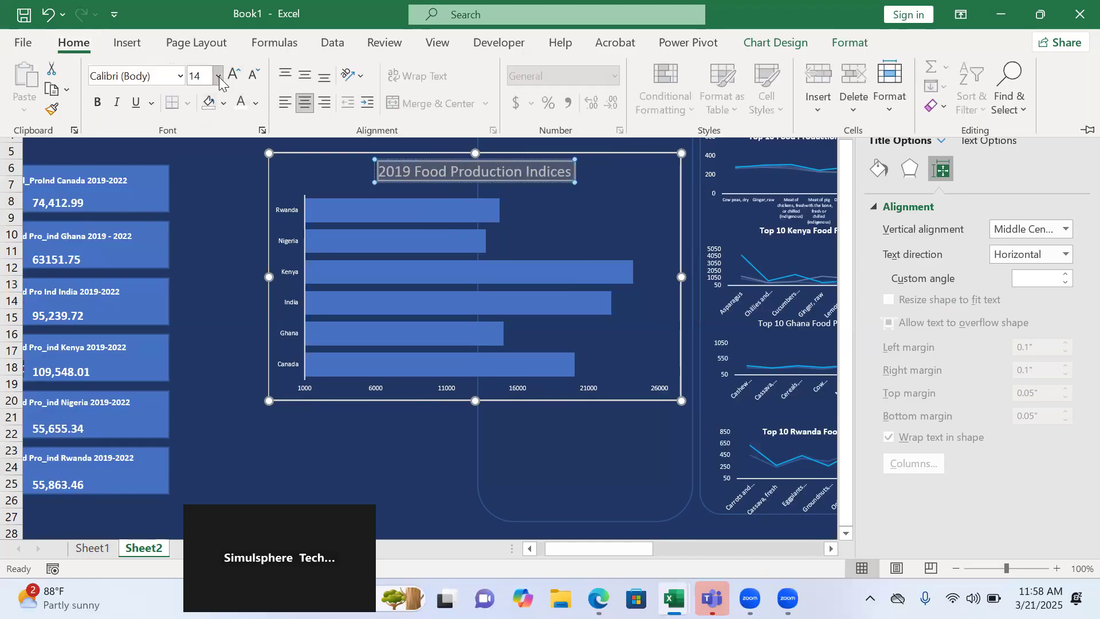
{"action": "left_click", "coordinate": [218, 77]}
{"action": "left_click", "coordinate": [203, 119]}
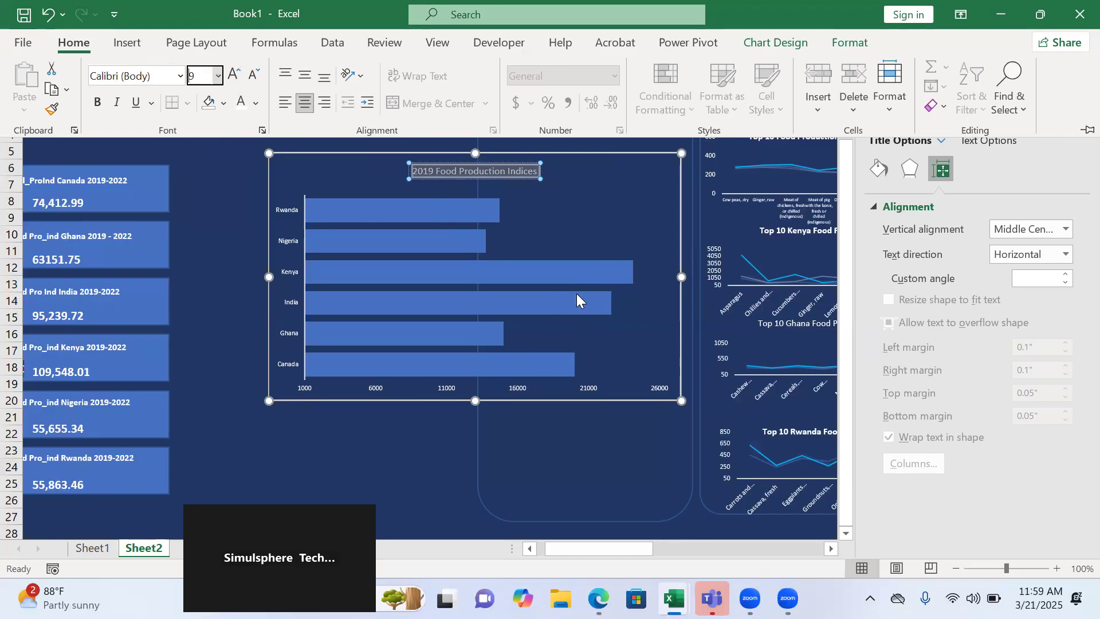
Fill only the Kenya bar with the standard light blue color to highlight it.
{"action": "left_click", "coordinate": [604, 271]}
{"action": "left_click", "coordinate": [604, 271]}
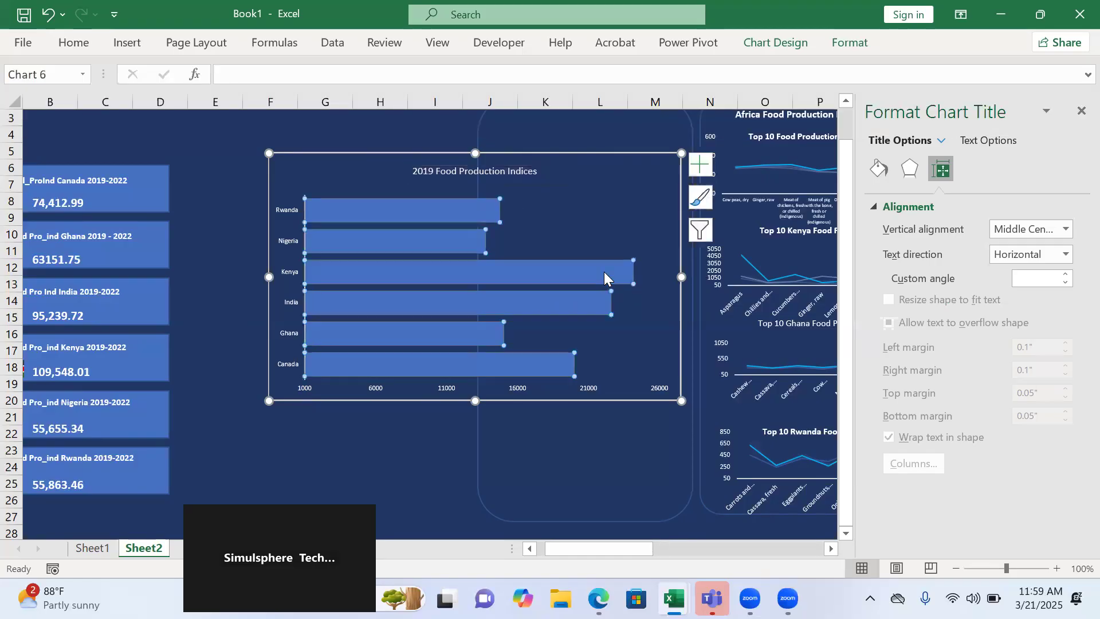
{"action": "left_click", "coordinate": [604, 271]}
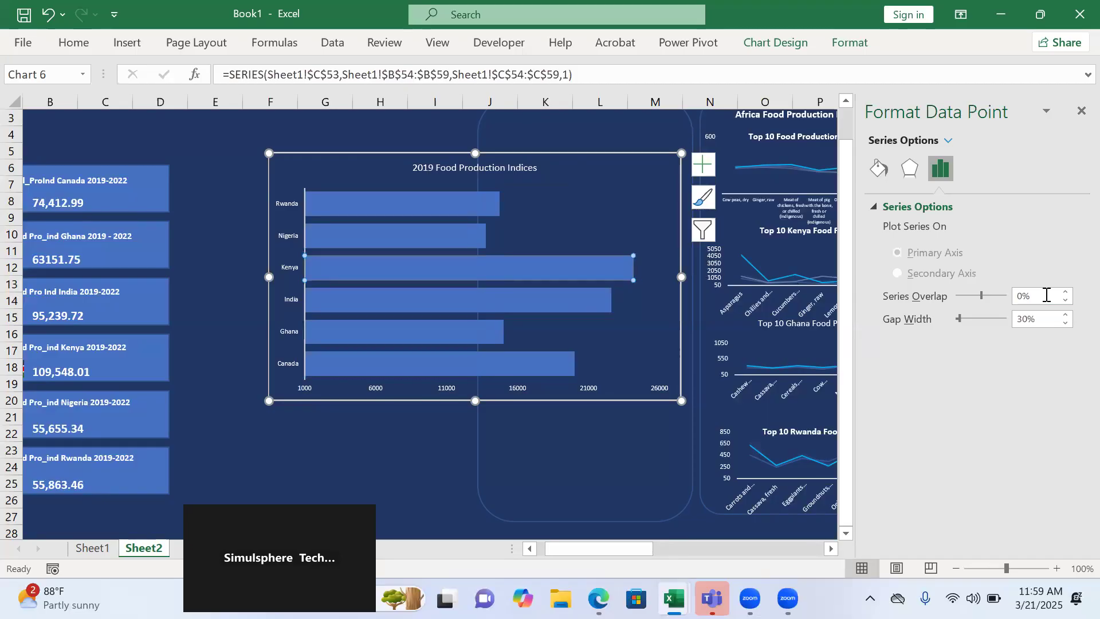
{"action": "left_click", "coordinate": [890, 175]}
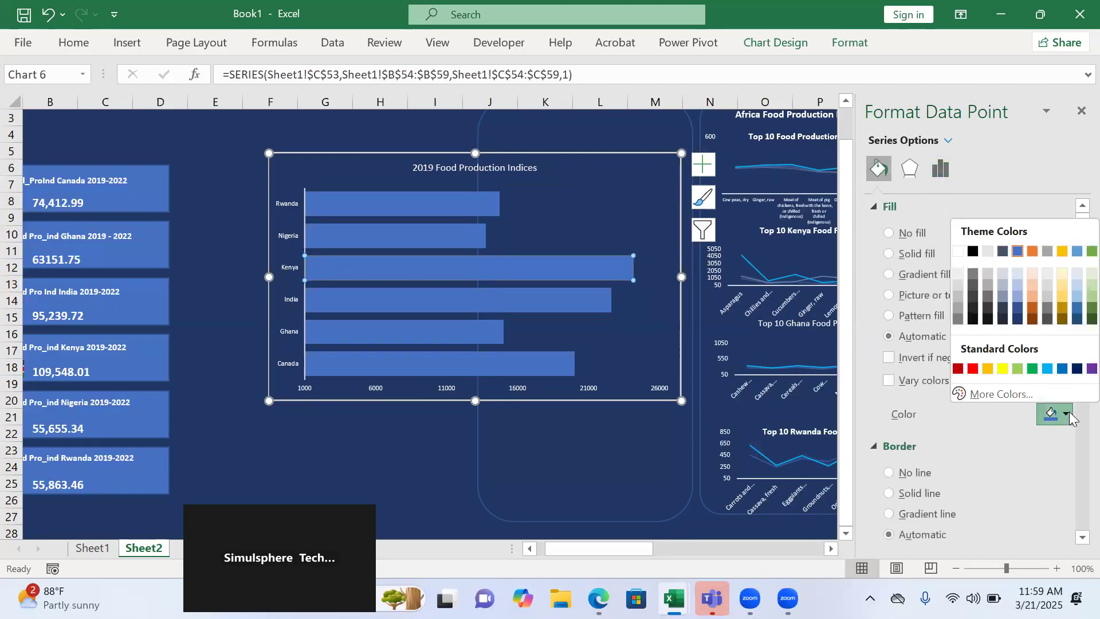
{"action": "left_click", "coordinate": [1051, 372]}
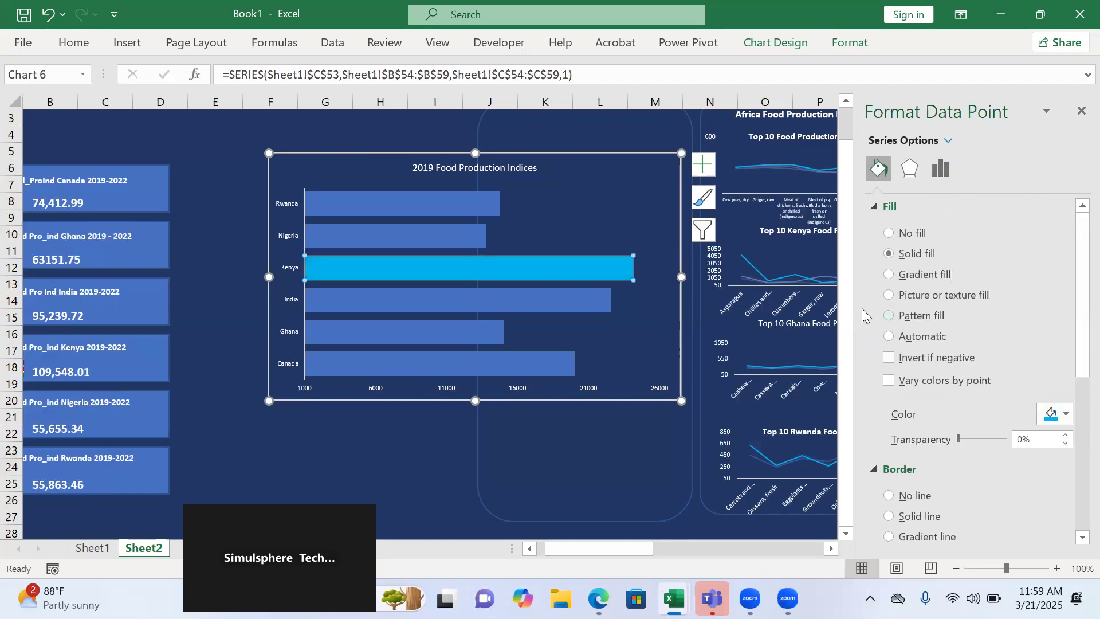
Add a data label to the Kenya bar and open the label position choices.
{"action": "left_click", "coordinate": [703, 164]}
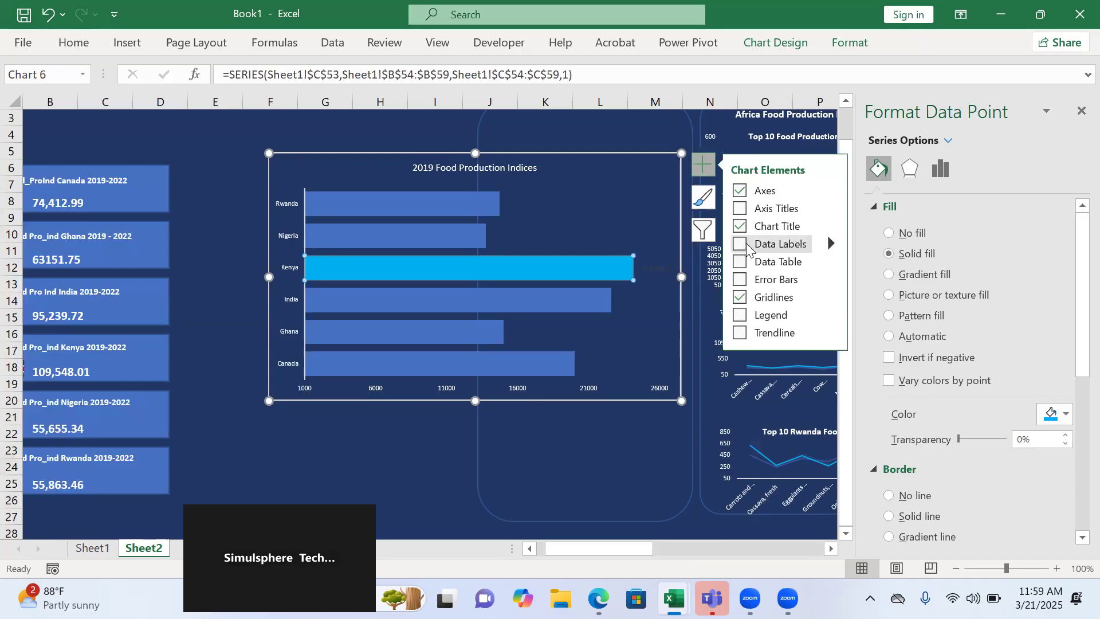
{"action": "left_click", "coordinate": [746, 246]}
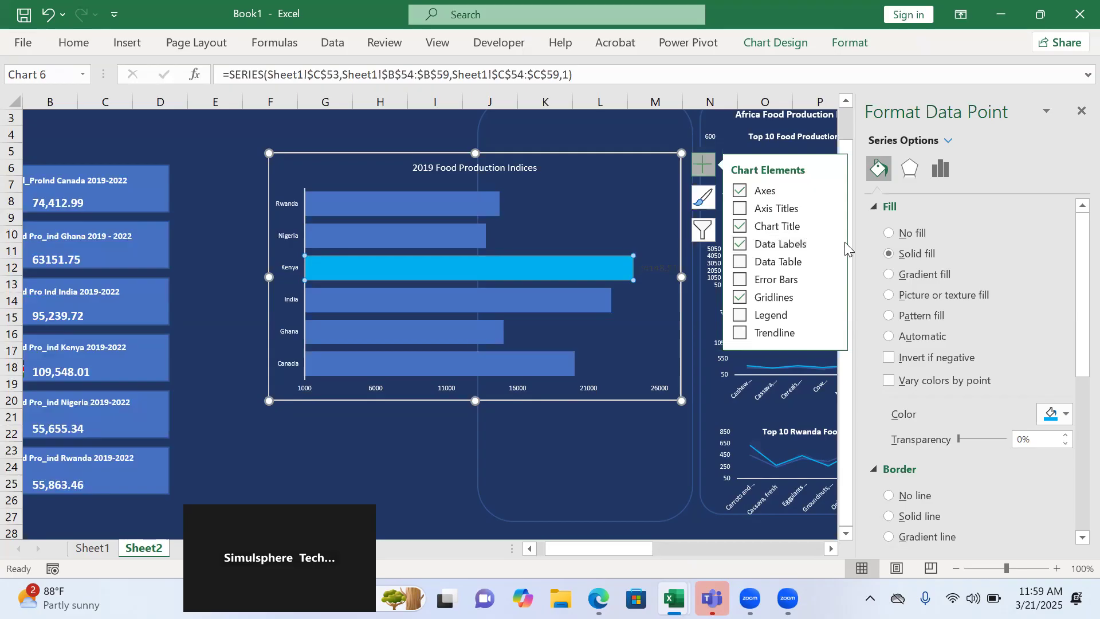
{"action": "left_click", "coordinate": [830, 244]}
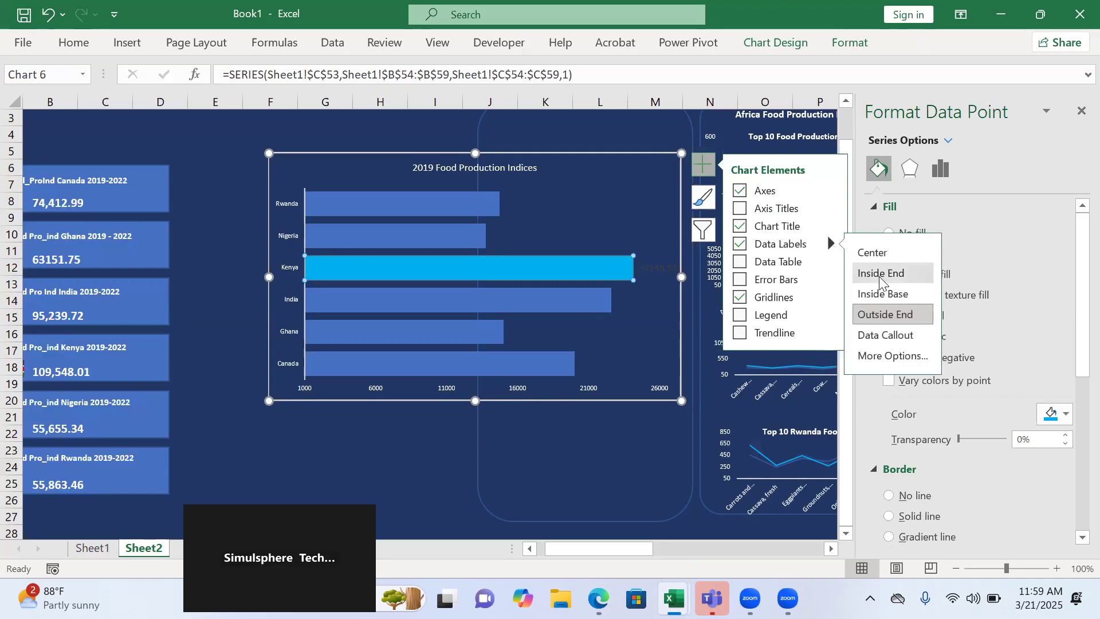